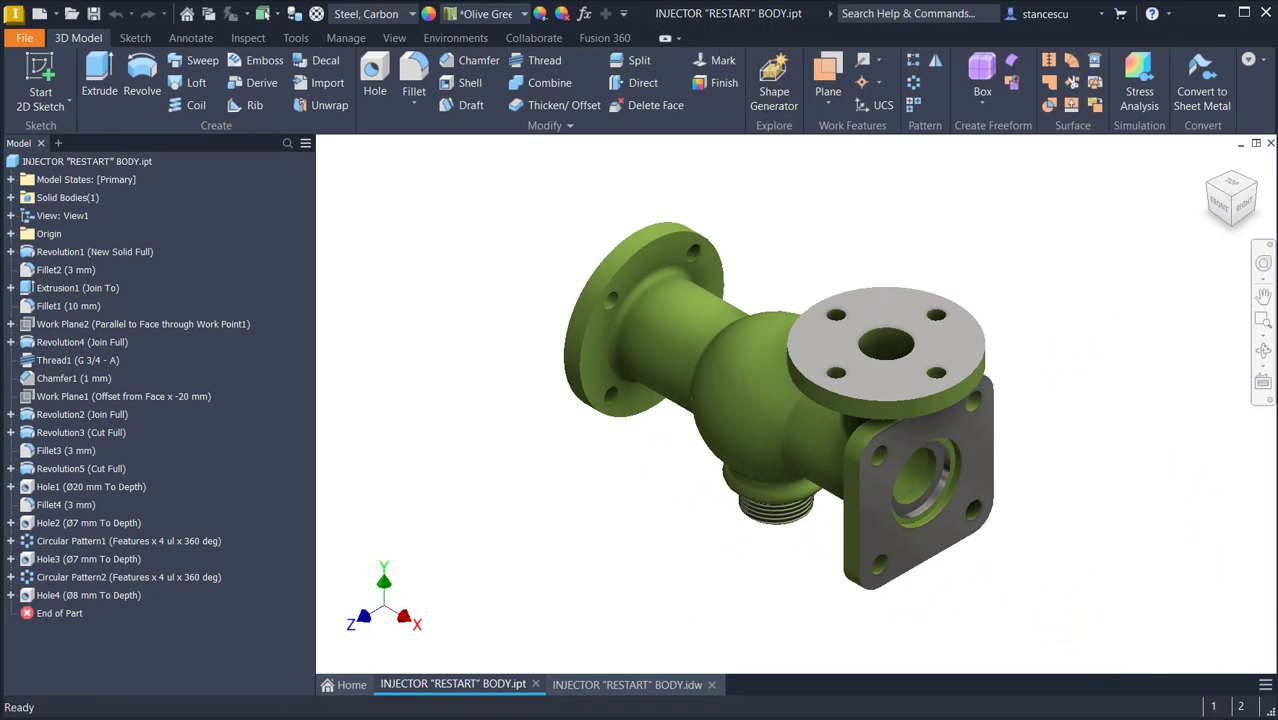
# Step: Examine the finished injector body model from several angles and its dimensioned drawing, including section A-A
pyautogui.click(592, 688)
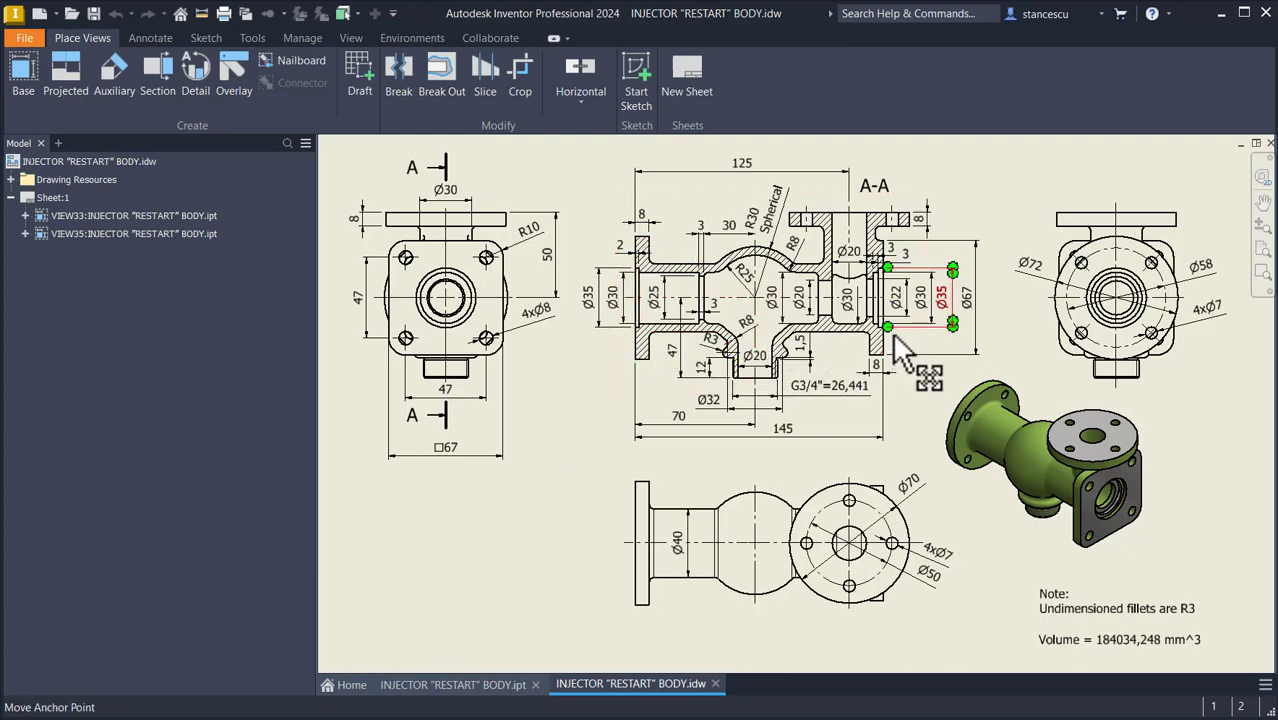
pyautogui.click(504, 690)
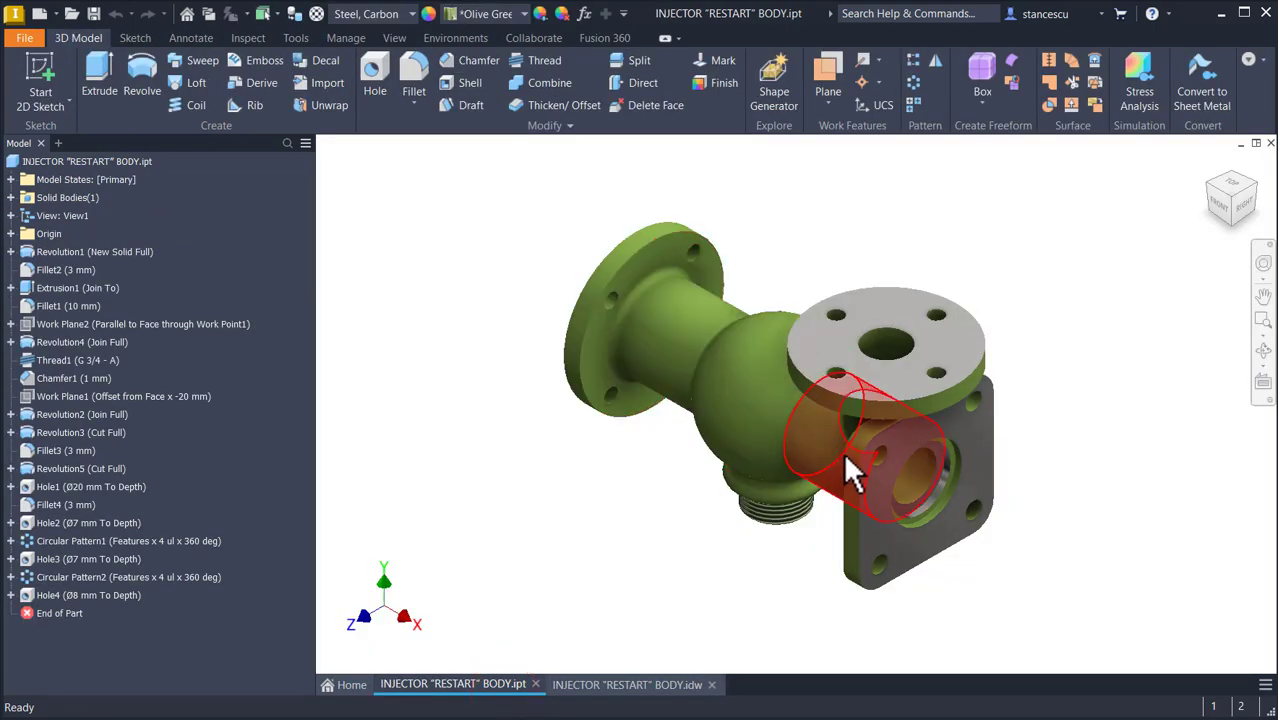
pyautogui.keyDown('shift'); pyautogui.moveTo(891, 520); pyautogui.dragTo(585, 377, button='middle'); pyautogui.keyUp('shift')
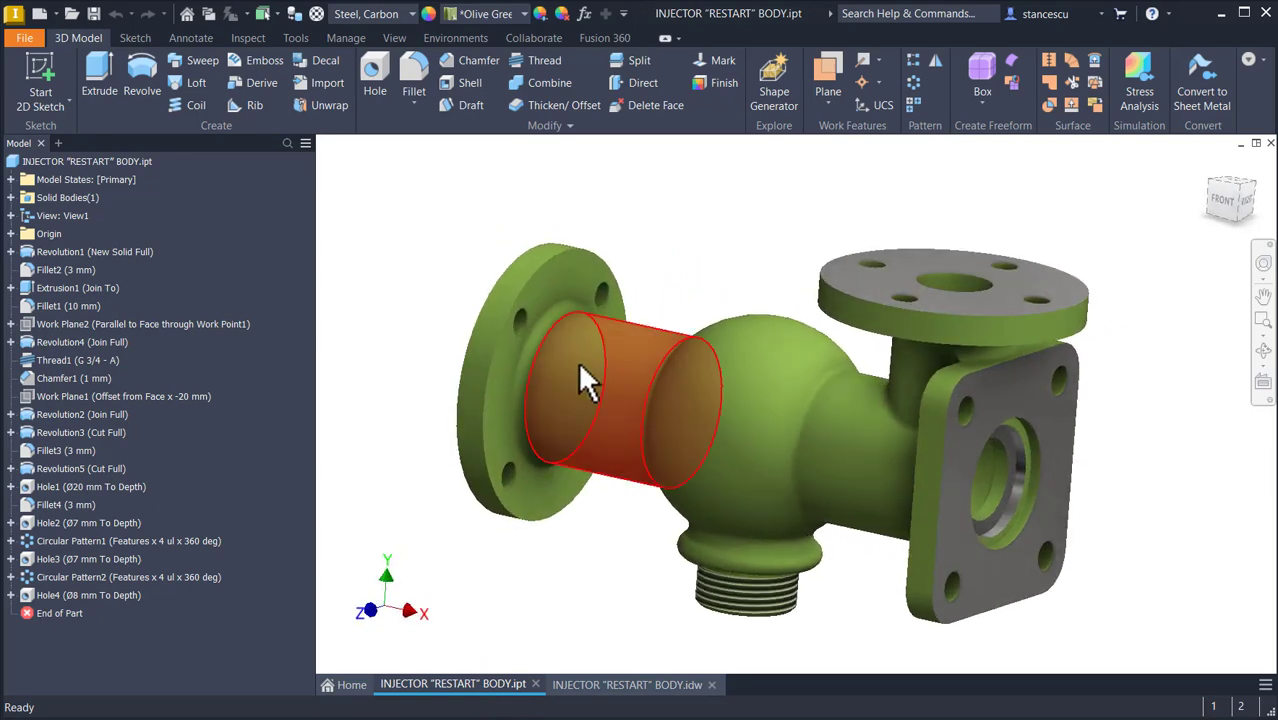
pyautogui.keyDown('shift'); pyautogui.moveTo(775, 437); pyautogui.dragTo(776, 258, button='middle'); pyautogui.keyUp('shift')
pyautogui.scroll(-2, 776, 258)
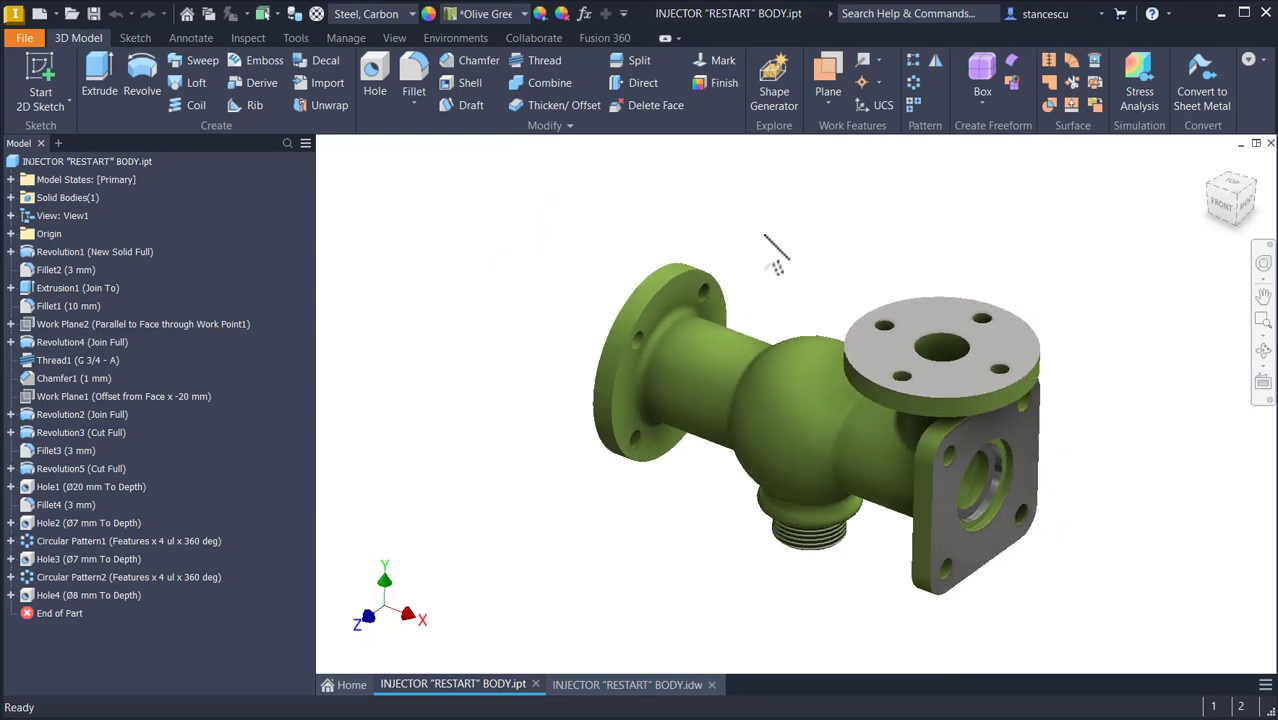
pyautogui.press('F6')
pyautogui.click(630, 684)
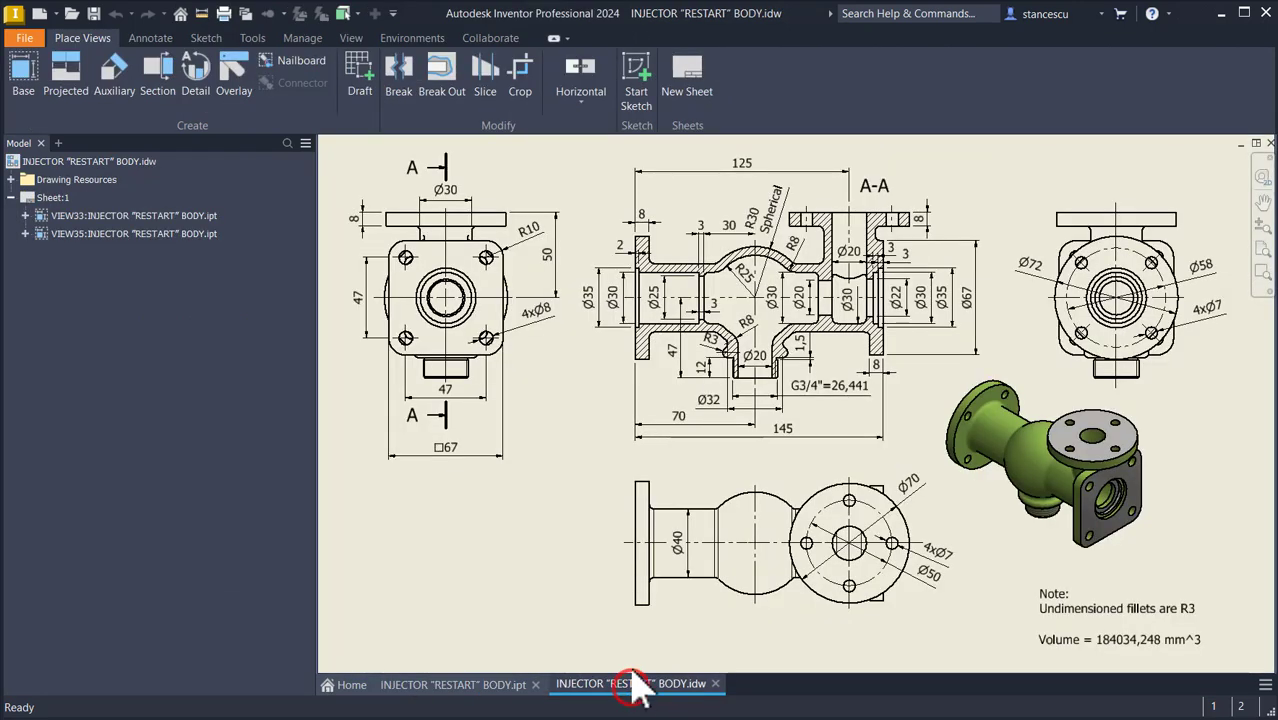
pyautogui.scroll(3, 750, 327)
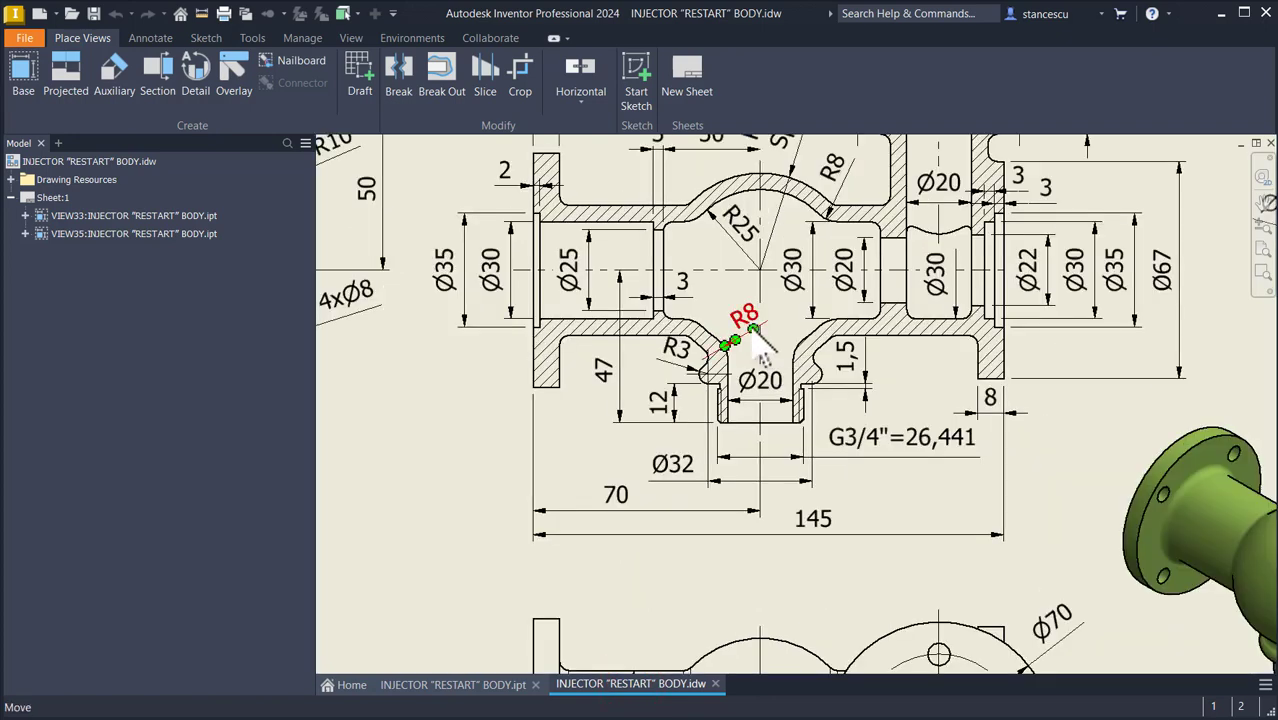
pyautogui.moveTo(754, 333); pyautogui.dragTo(753, 460, button='middle')
pyautogui.middleClick(750, 456)
pyautogui.middleClick(750, 456)
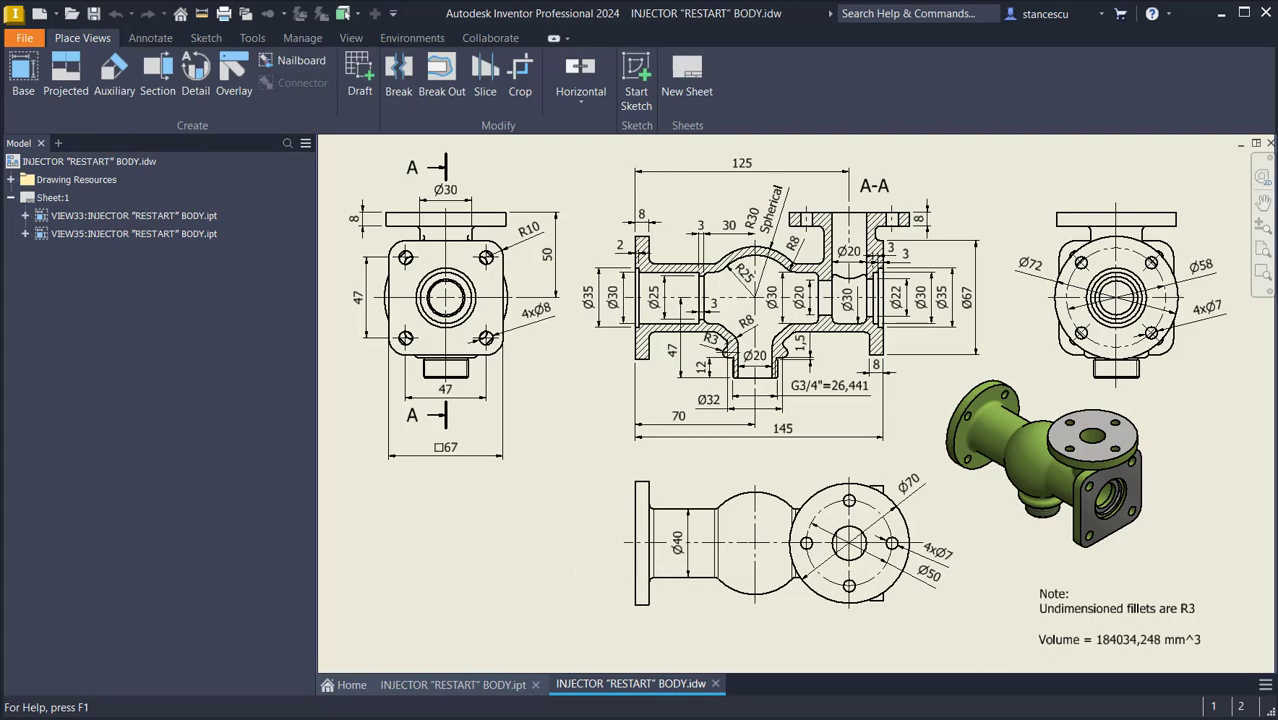
# Step: Create a new part from the metric Standard (mm).ipt template and start a 2D sketch on the front XY plane
pyautogui.click(39, 13)
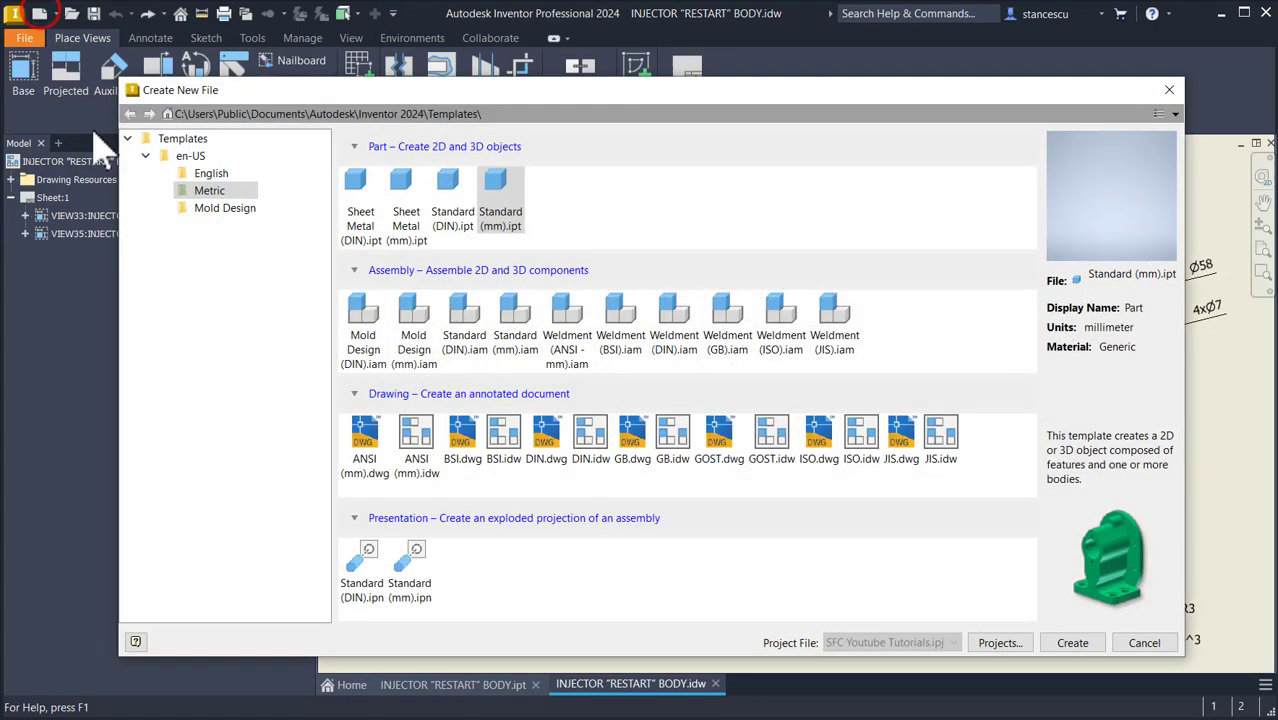
pyautogui.doubleClick(502, 196)
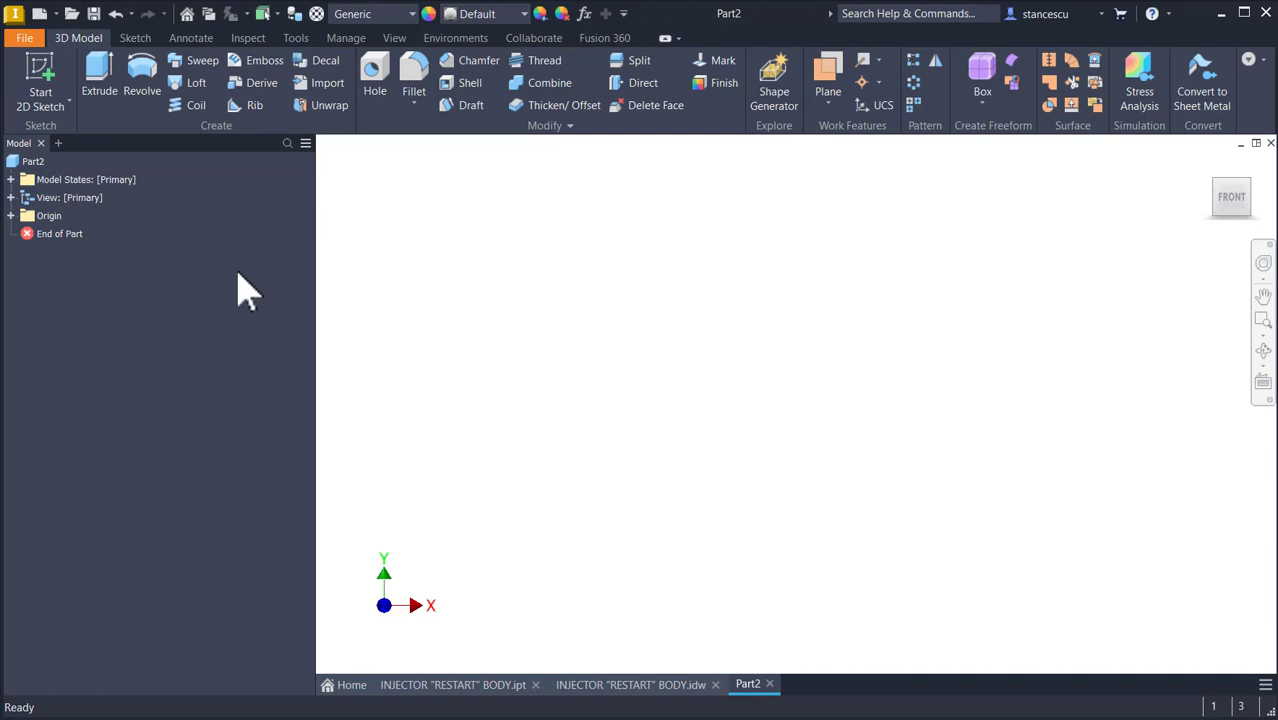
pyautogui.click(38, 80)
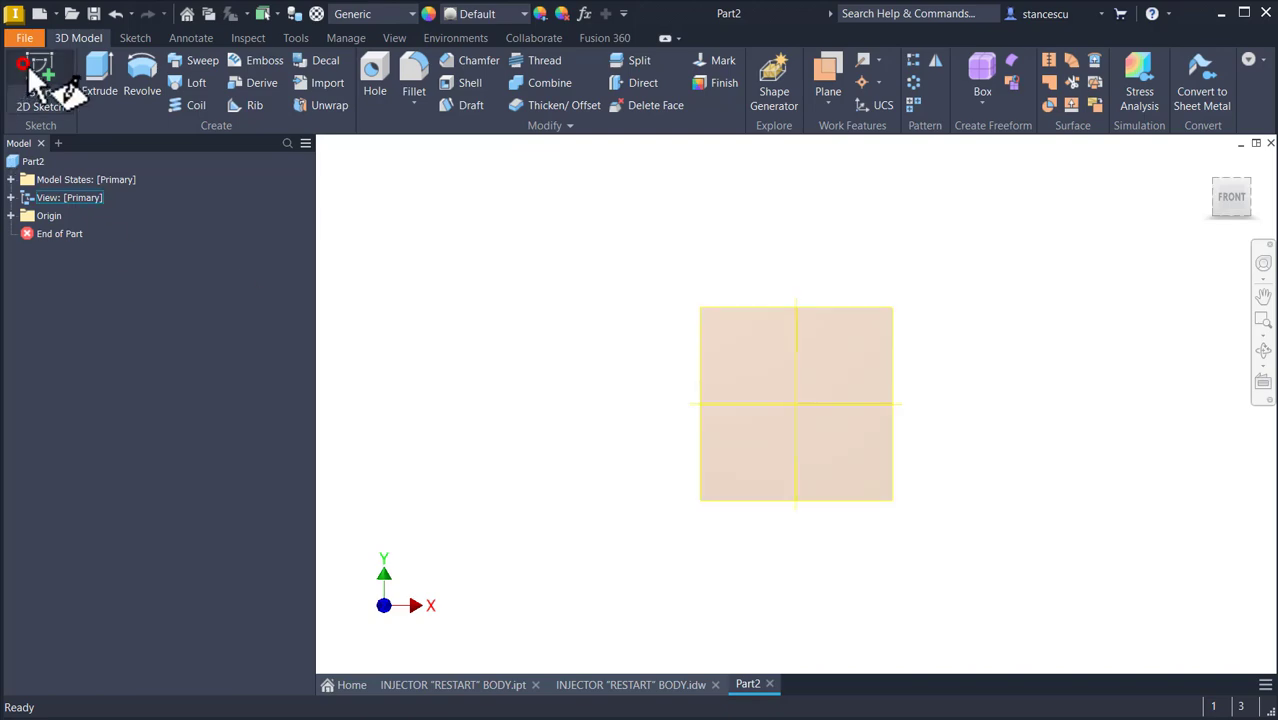
pyautogui.click(748, 240)
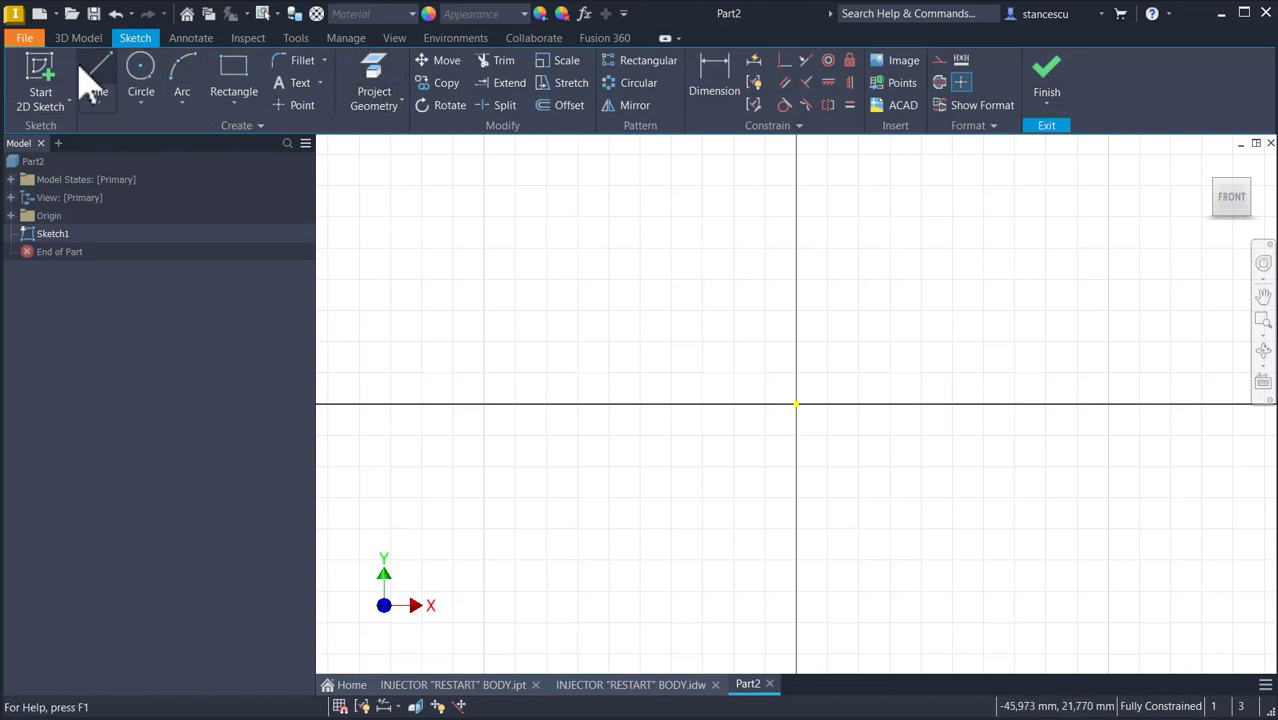
# Step: Sketch a 145 mm horizontal line from the origin toward positive X and place its dimension below the line
pyautogui.click(98, 80)
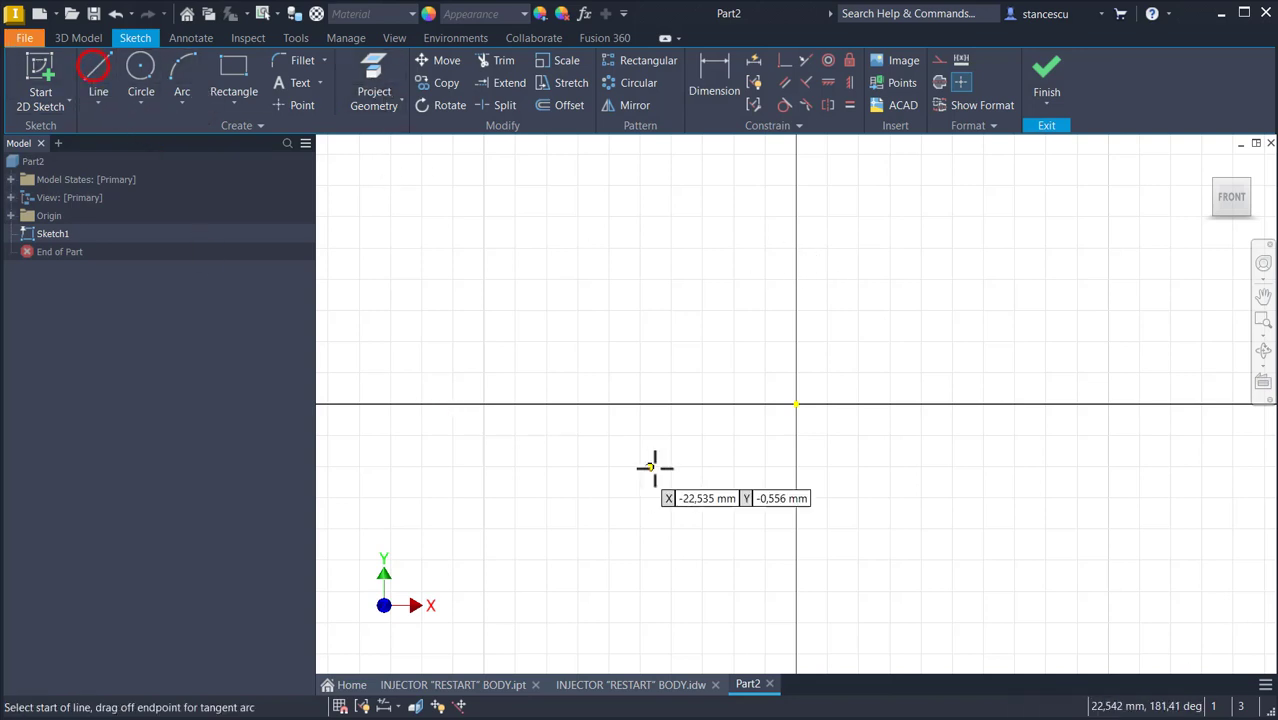
pyautogui.click(796, 405)
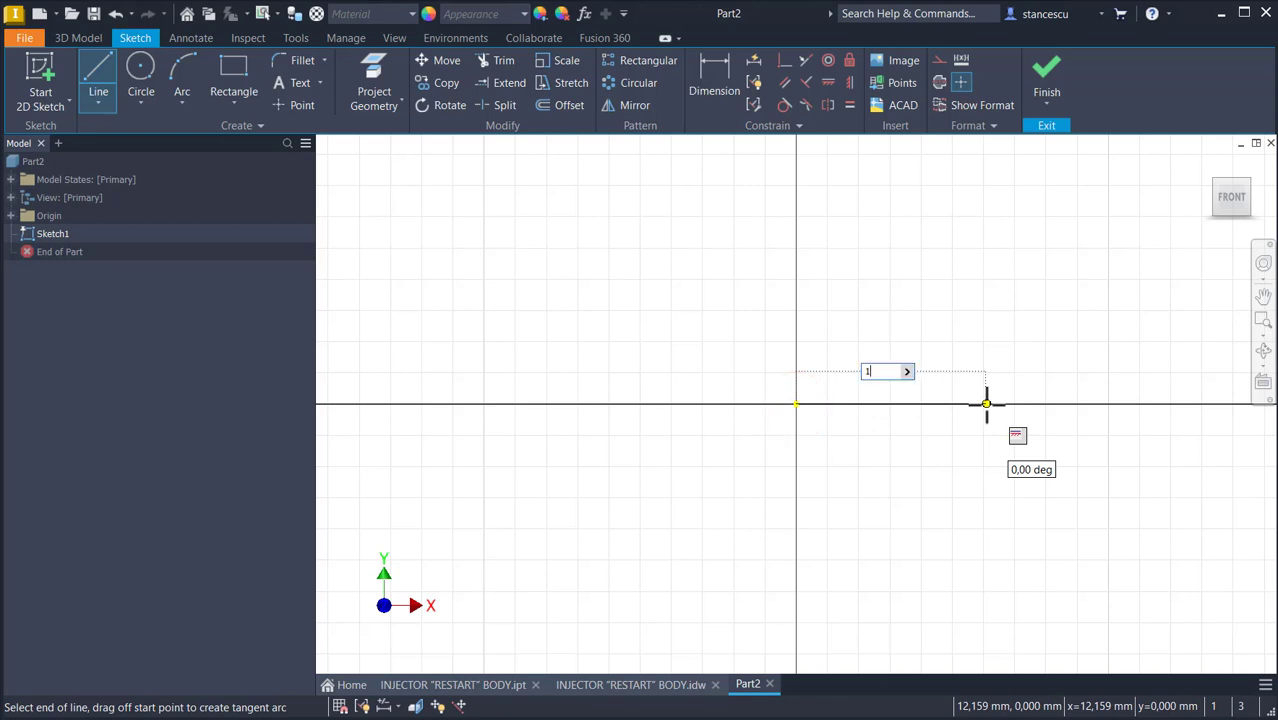
pyautogui.write('145')
pyautogui.press('Return')
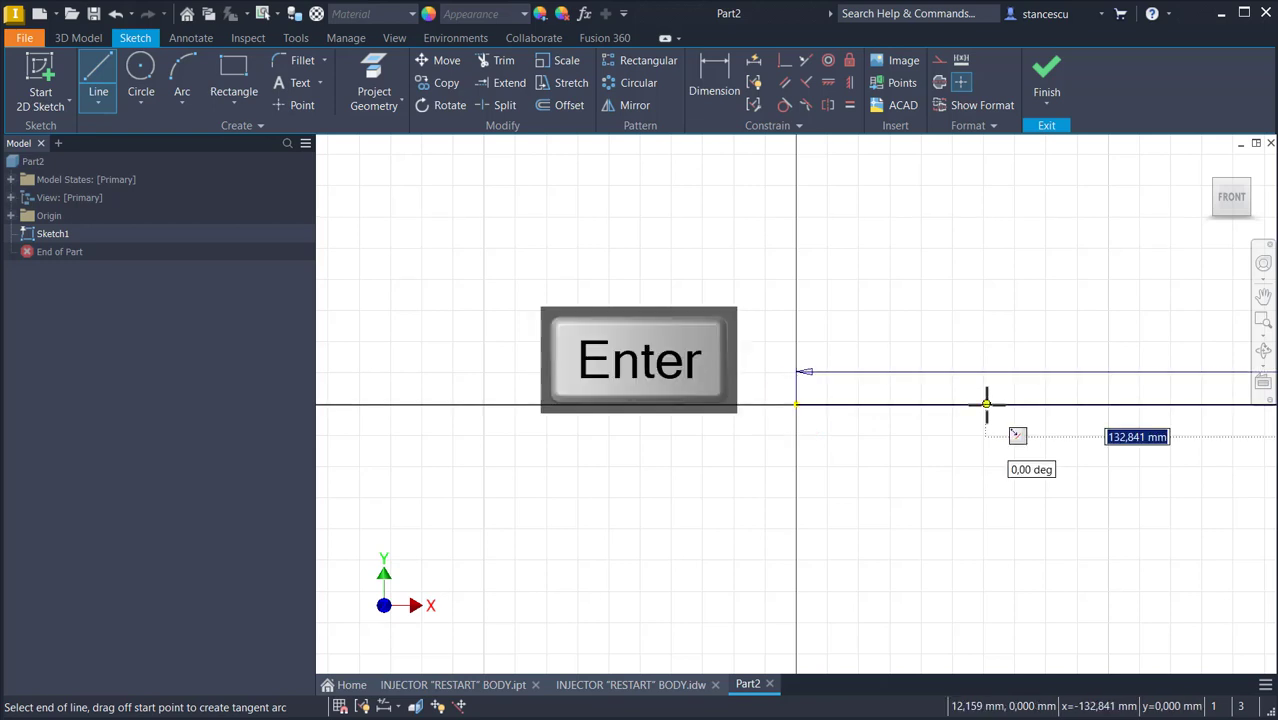
pyautogui.press('Num_Lock')
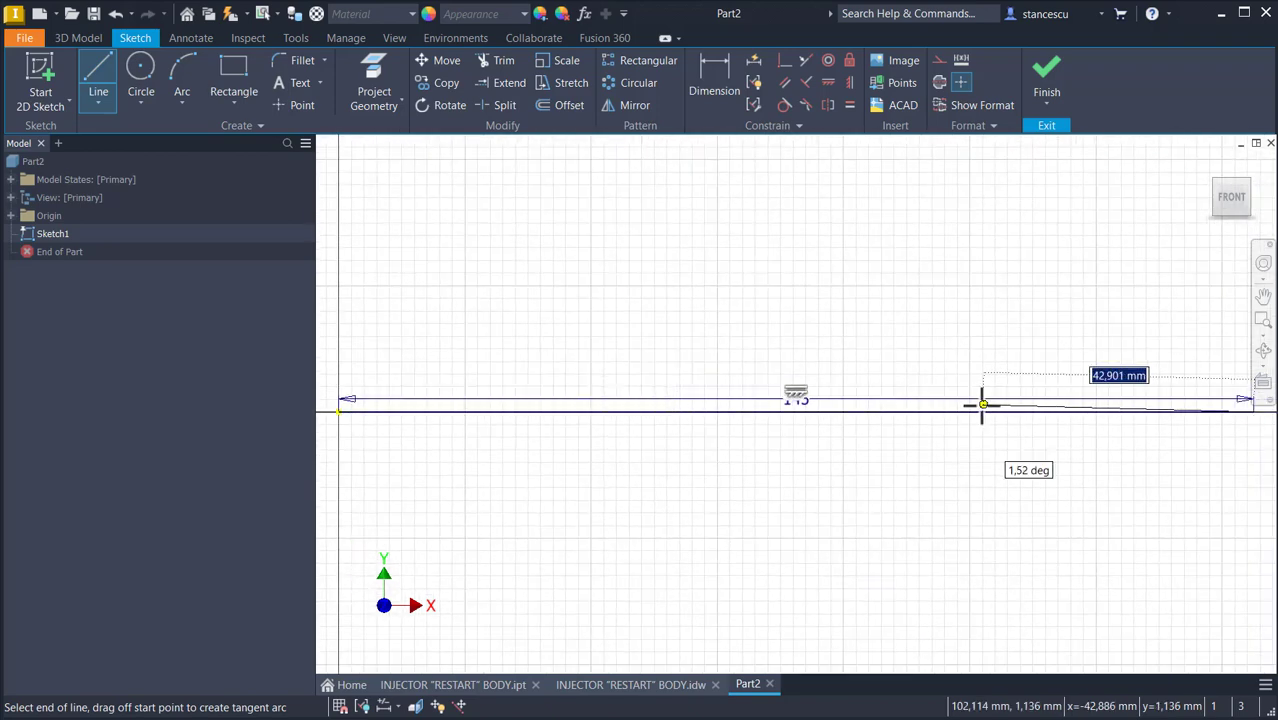
pyautogui.press('Escape')
pyautogui.moveTo(805, 403); pyautogui.dragTo(804, 510)
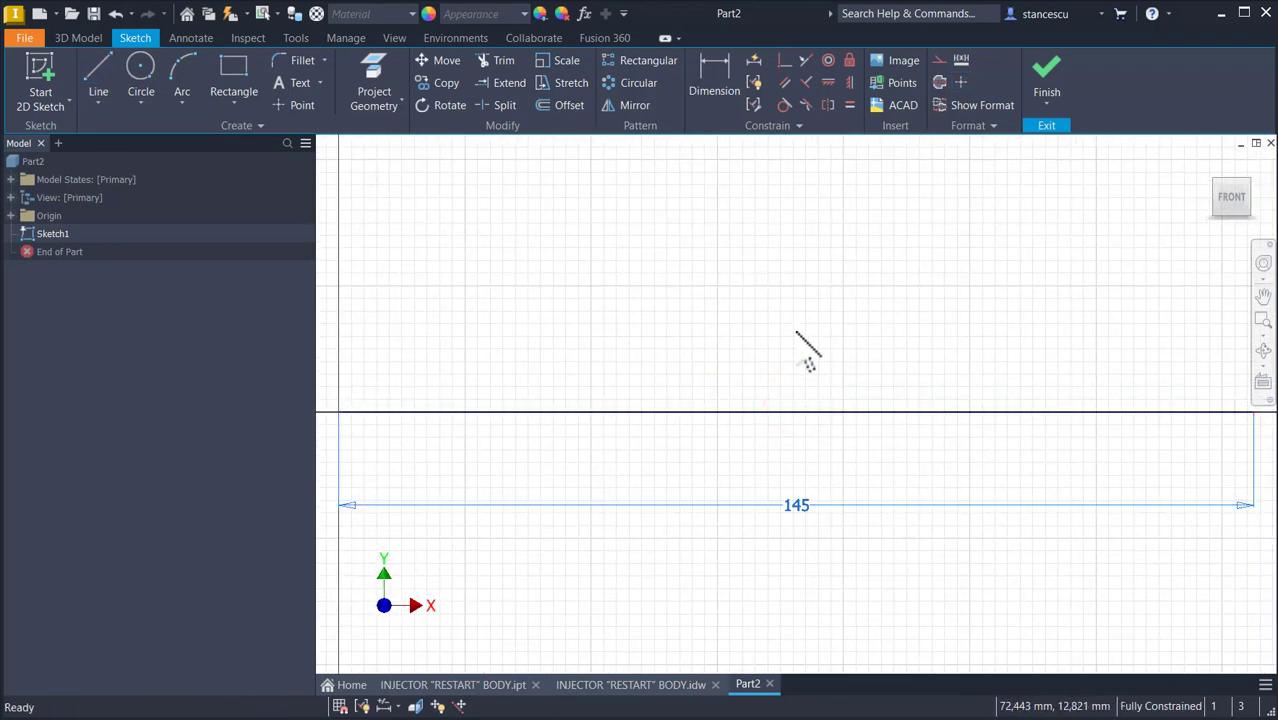
# Step: Convert the 145 mm horizontal line to a centerline
pyautogui.moveTo(795, 331); pyautogui.dragTo(780, 464)
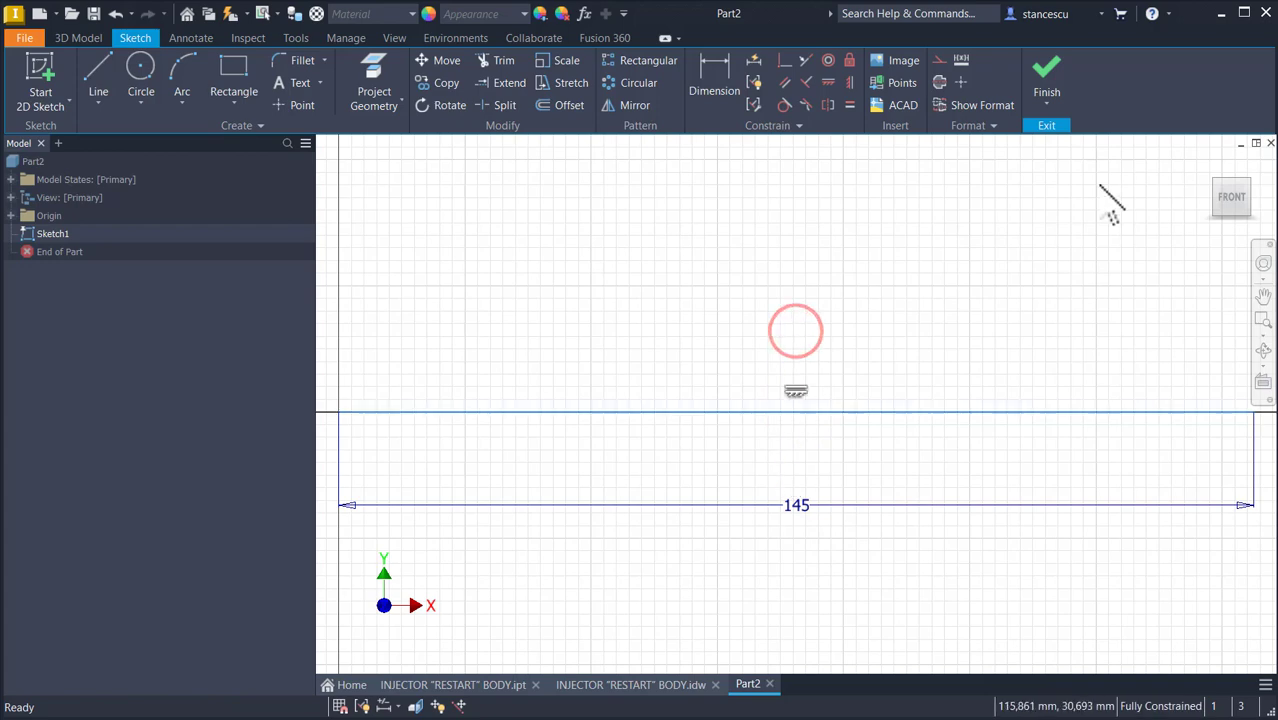
pyautogui.click(940, 83)
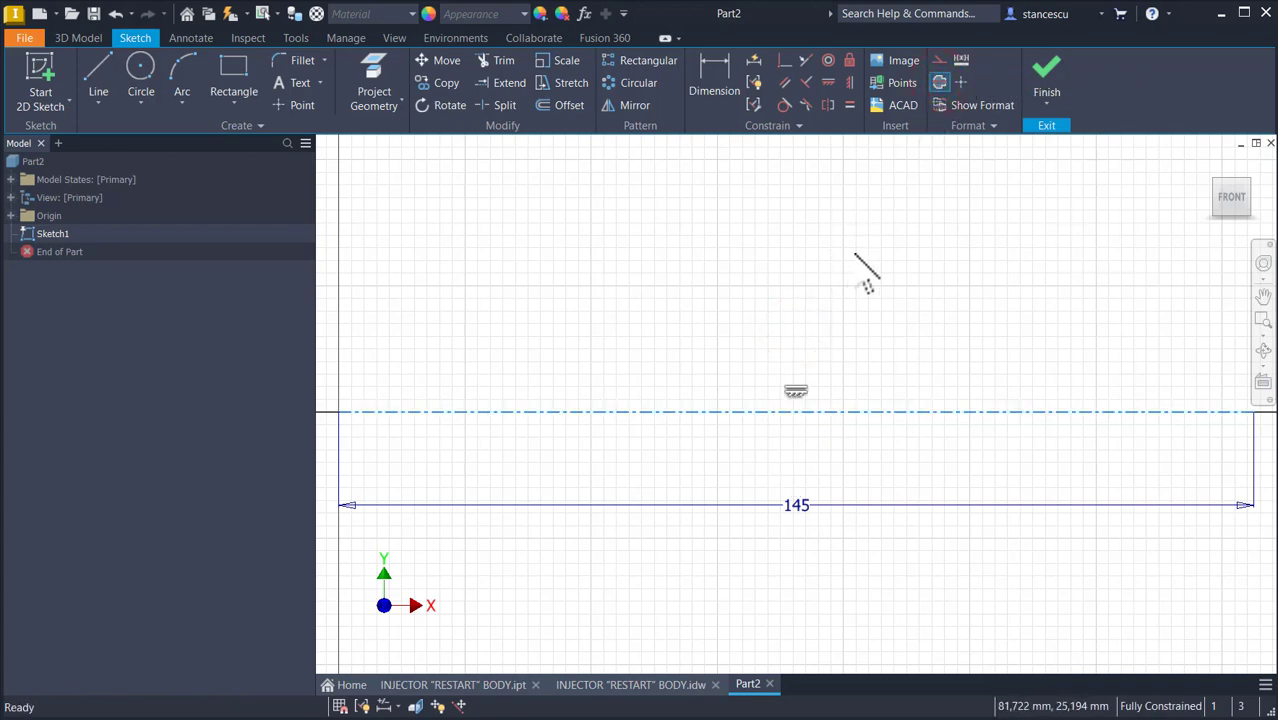
pyautogui.click(851, 252)
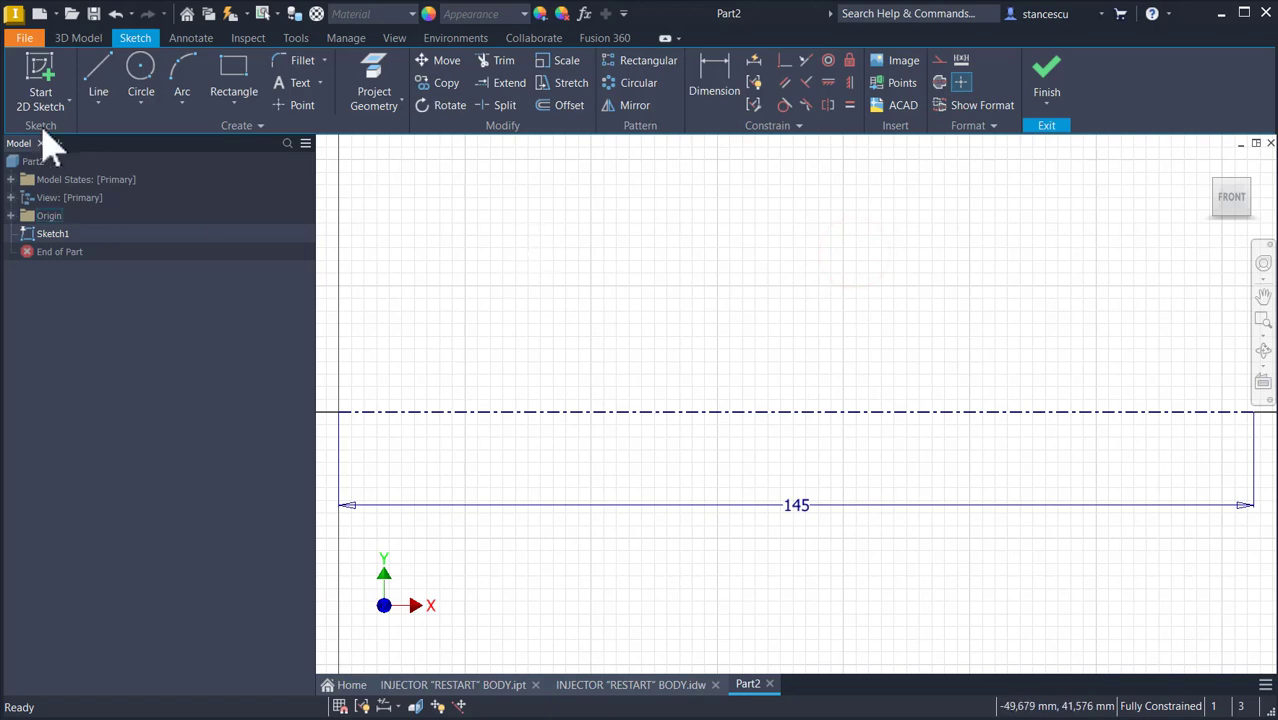
# Step: Sketch the left flange outline from the origin: about 29 mm up, 5 mm right, 13 mm down and 40 mm right
pyautogui.click(98, 80)
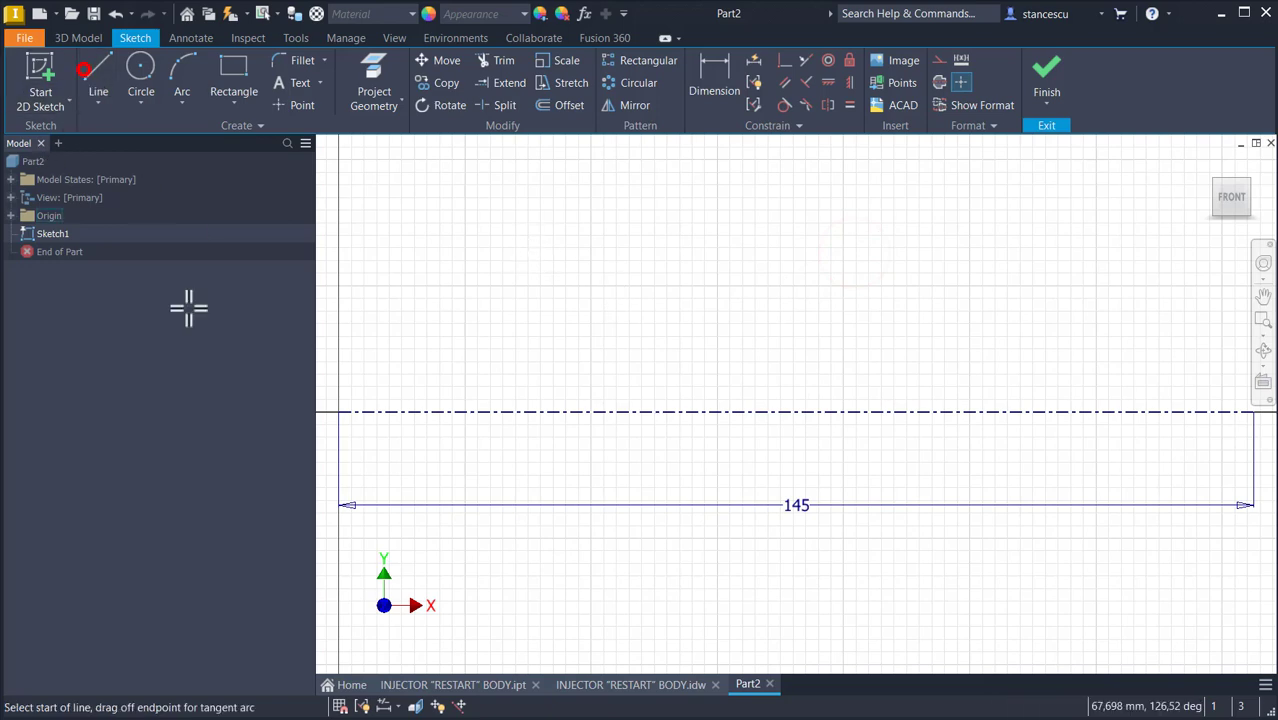
pyautogui.click(339, 411)
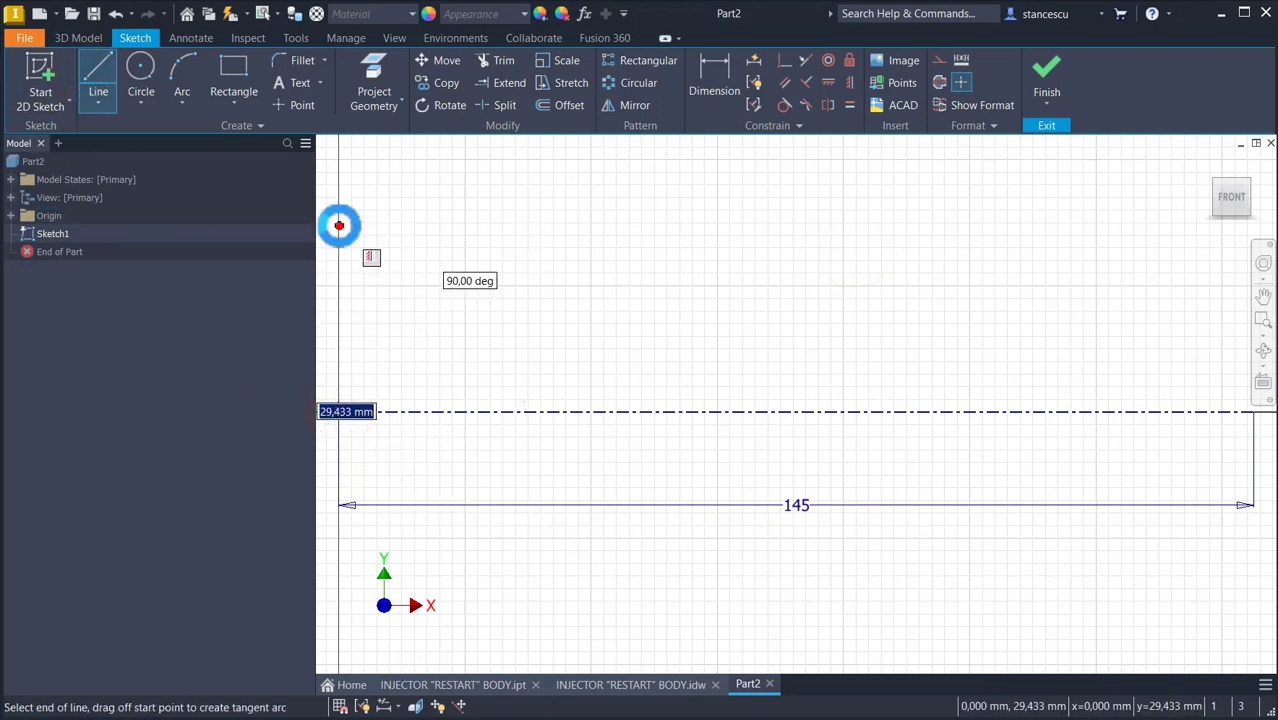
pyautogui.click(339, 225)
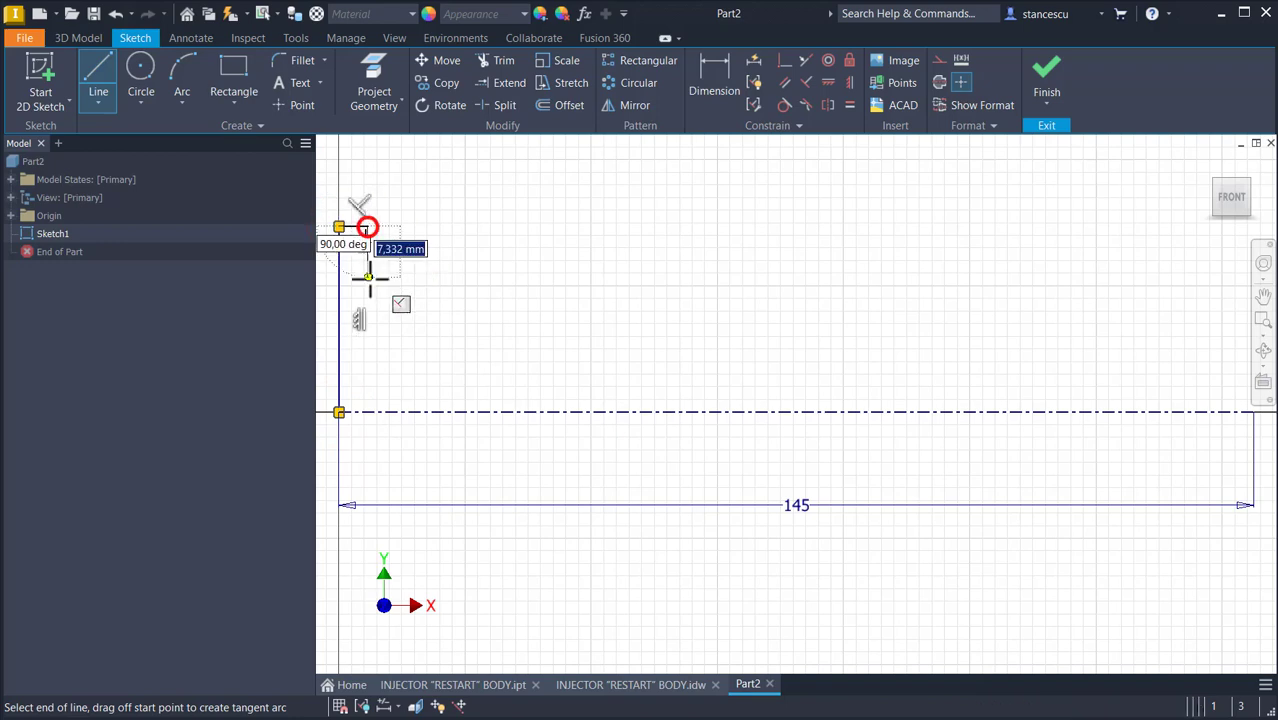
pyautogui.click(366, 227)
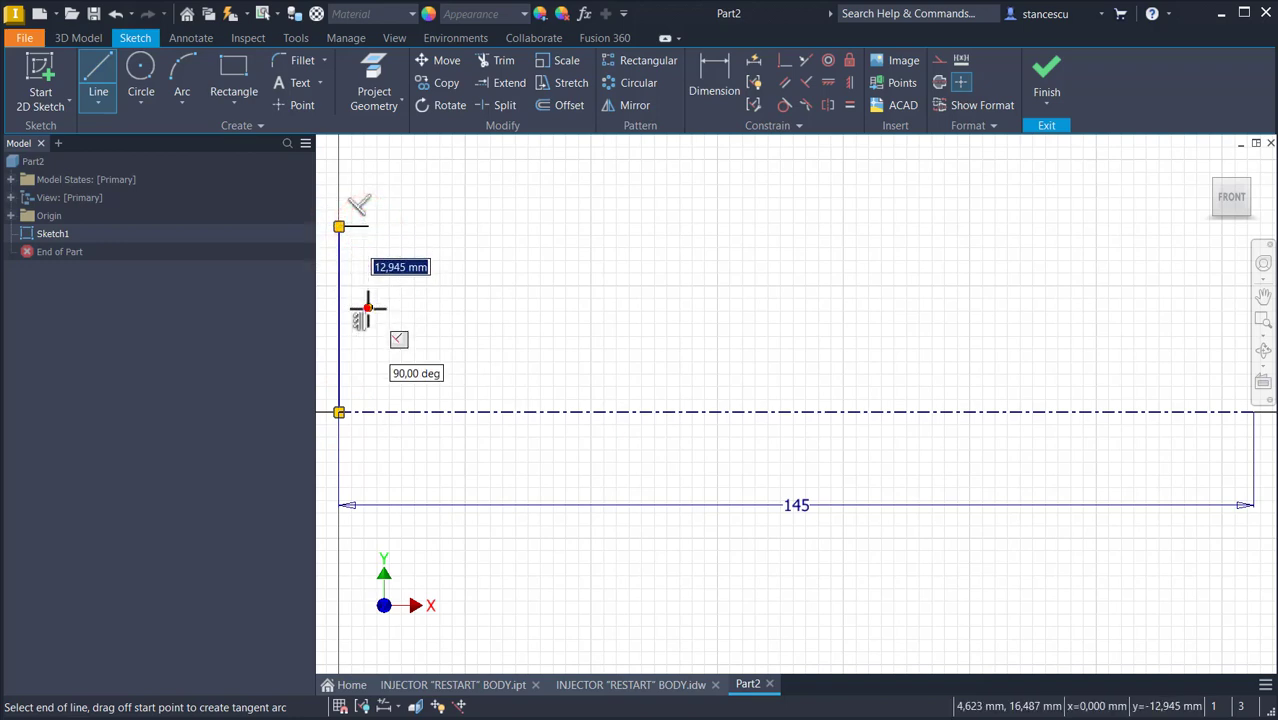
pyautogui.click(367, 308)
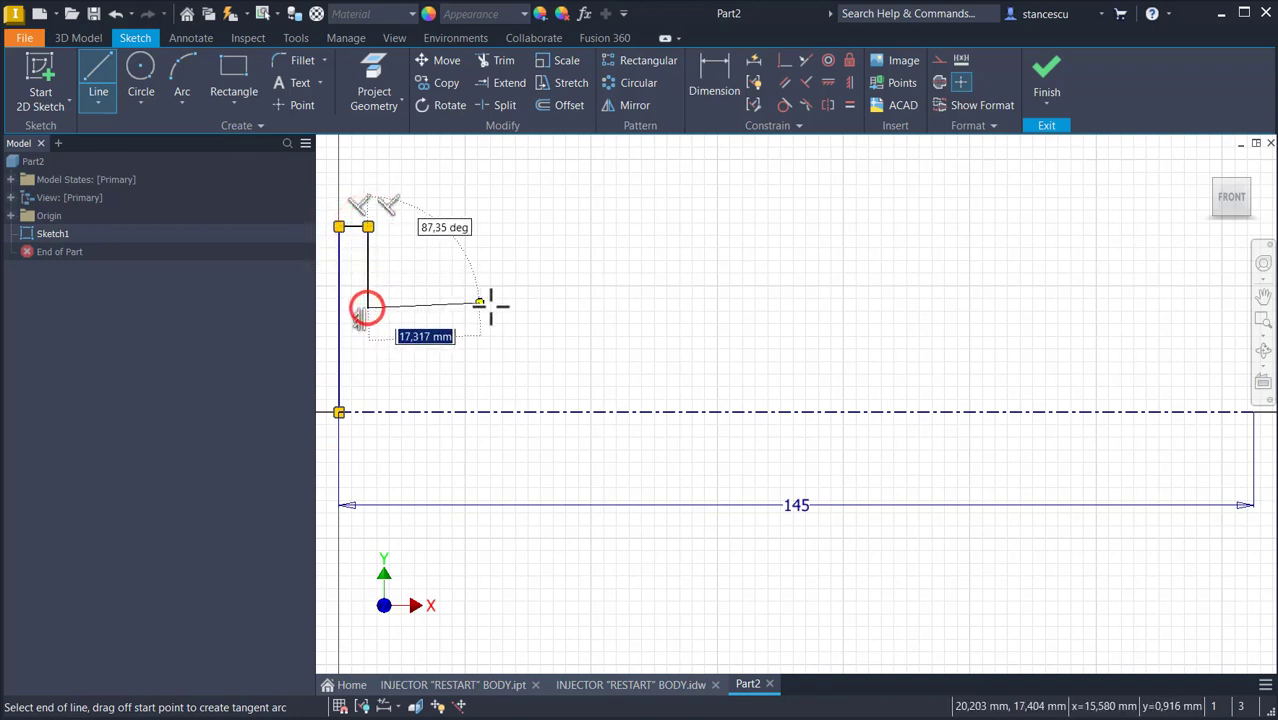
pyautogui.click(620, 306)
pyautogui.rightClick(634, 266)
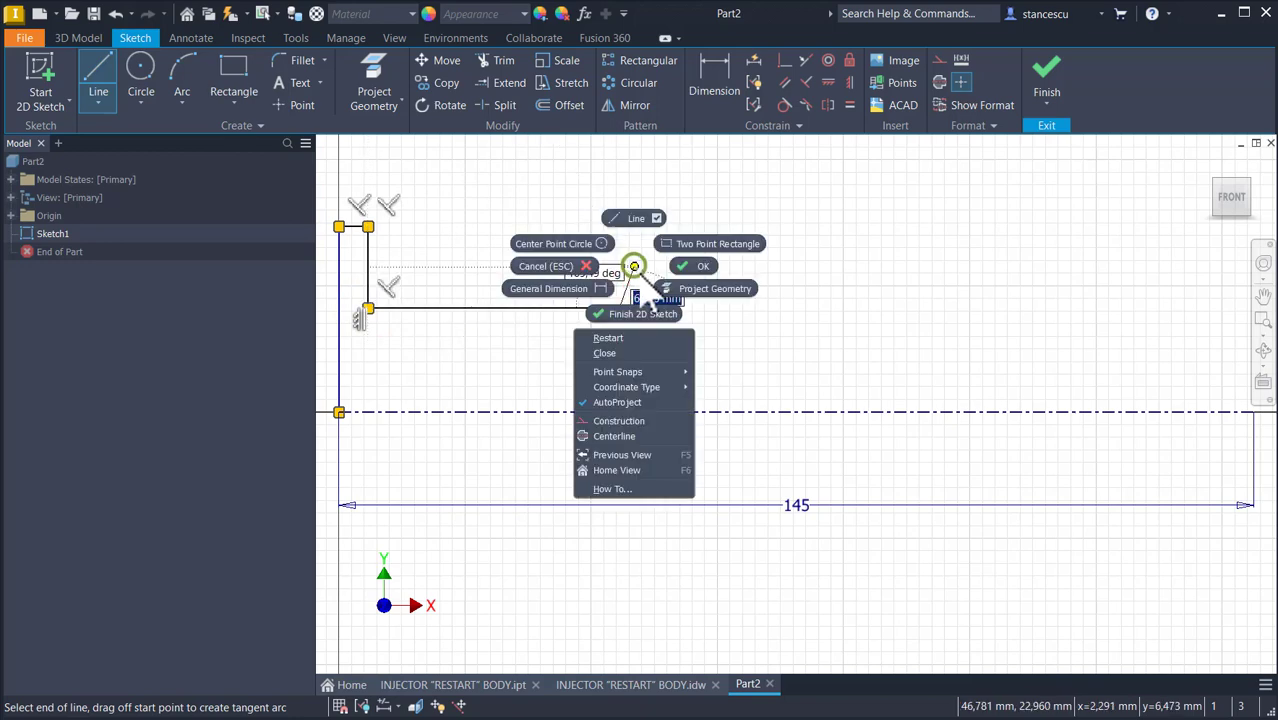
pyautogui.click(615, 339)
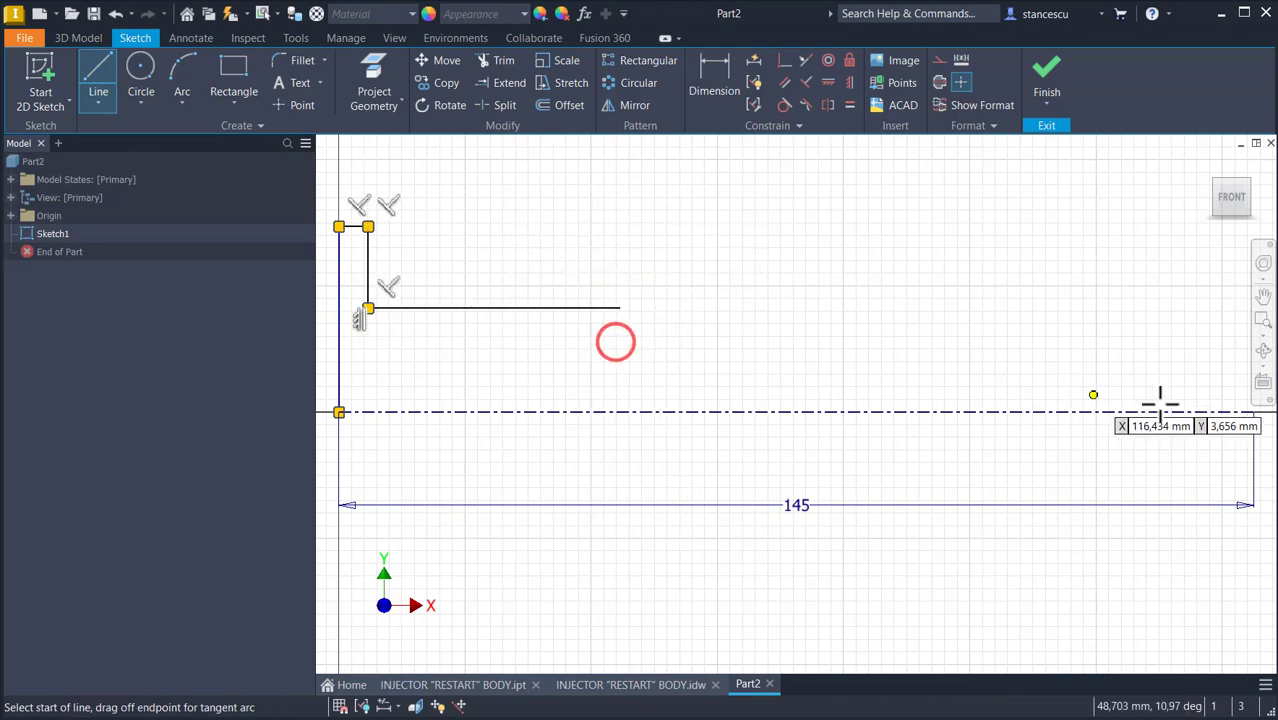
# Step: Sketch the right flange outline from the centerline's right end: about 24 mm up, 6 mm left, 8 mm down and 57 mm left, level with the left line
pyautogui.click(1254, 412)
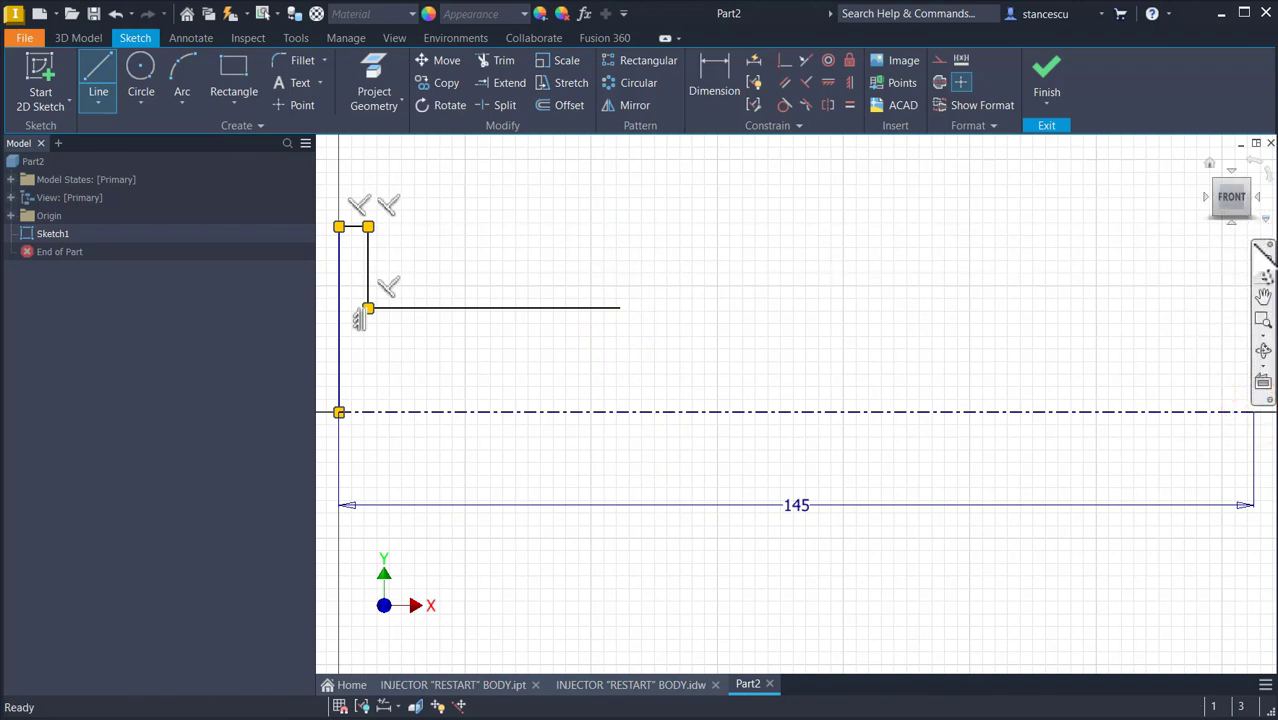
pyautogui.scroll(-1, 1246, 247)
pyautogui.moveTo(1245, 251); pyautogui.dragTo(1141, 307, button='middle')
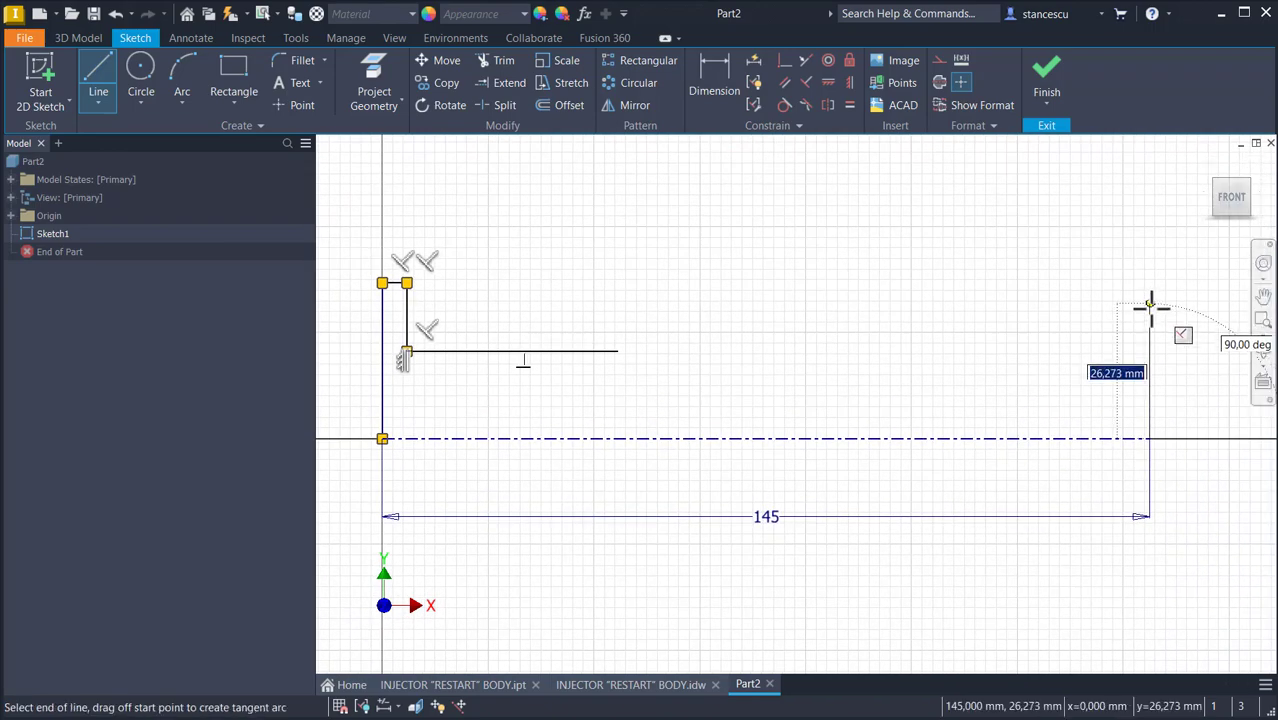
pyautogui.click(1150, 308)
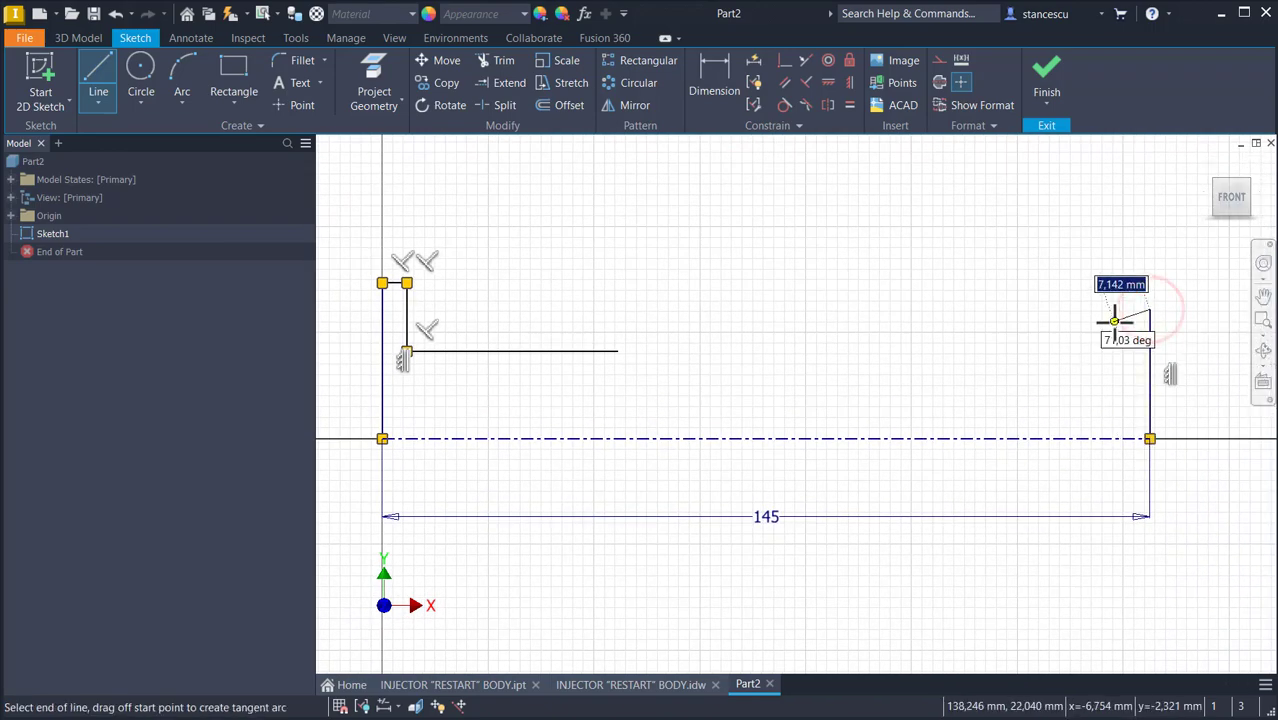
pyautogui.click(1116, 309)
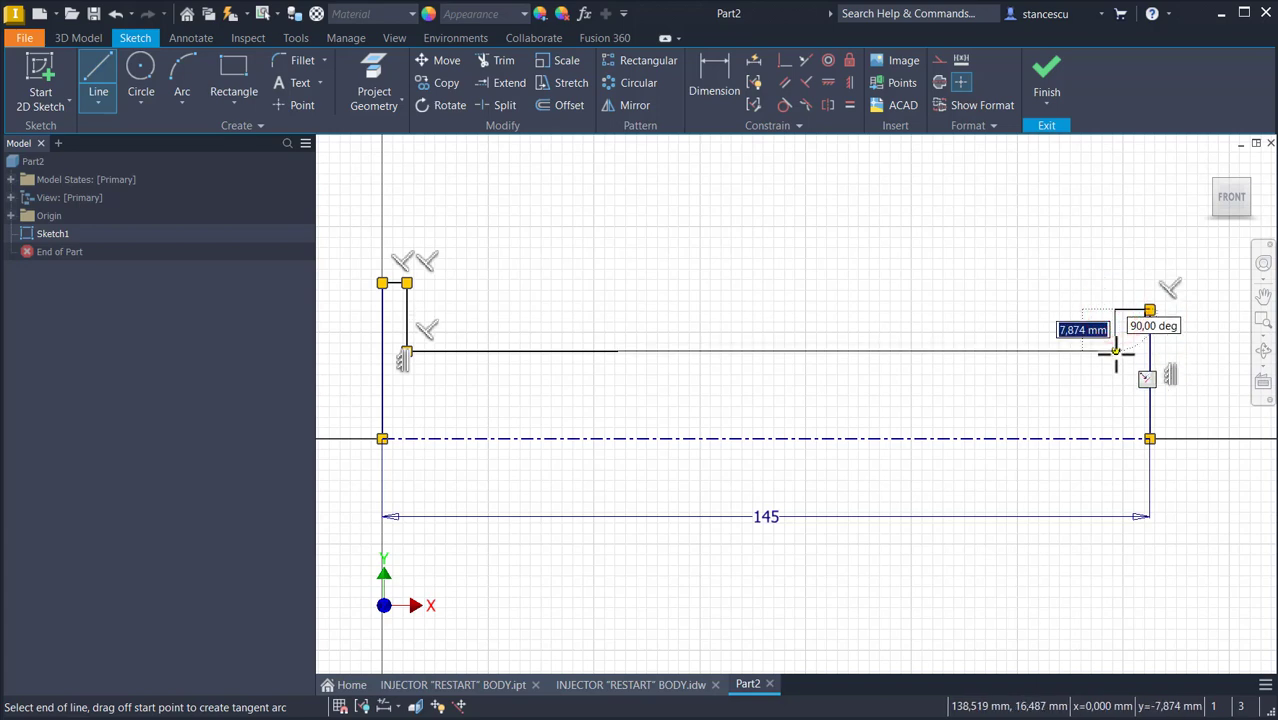
pyautogui.click(1116, 351)
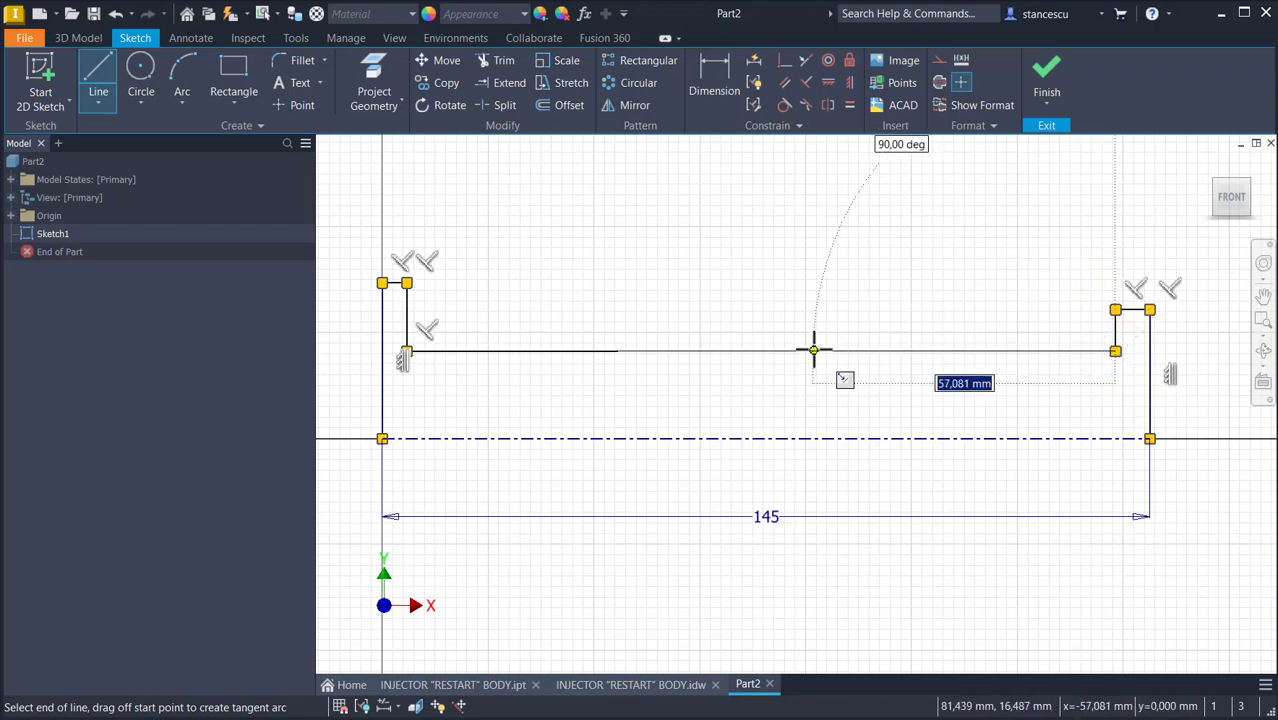
pyautogui.click(814, 351)
pyautogui.press('Escape')
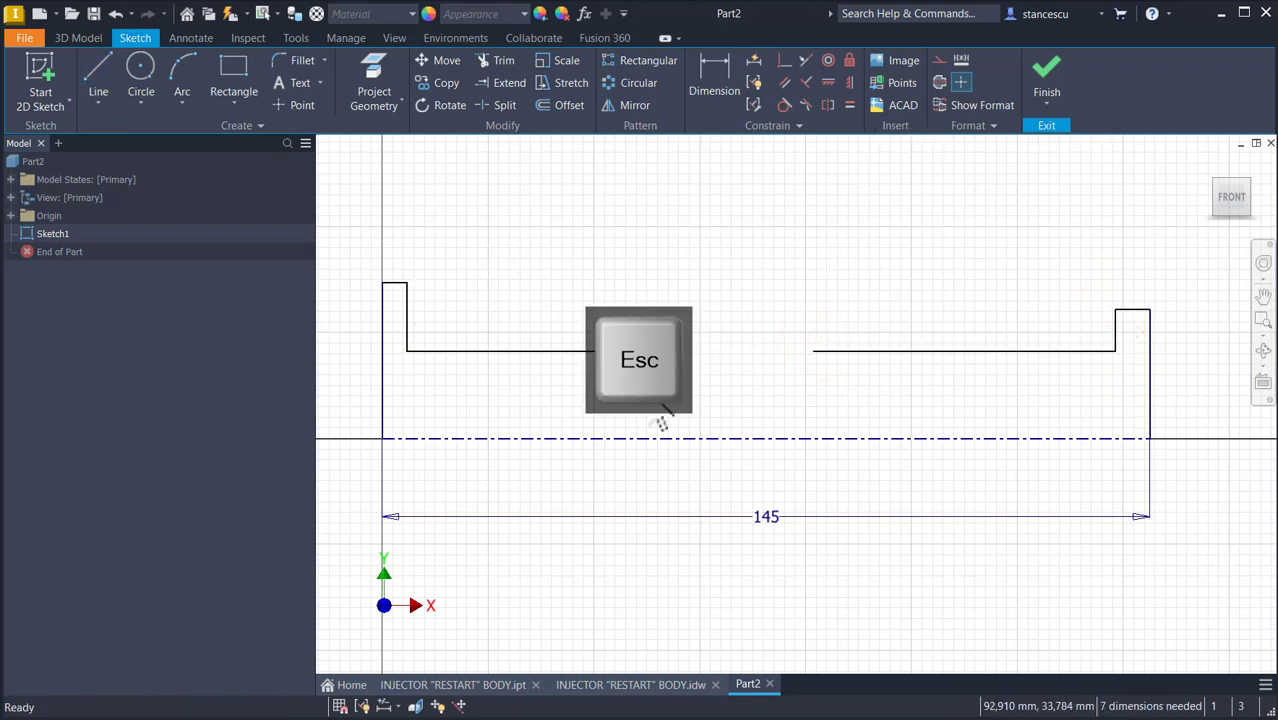
# Step: Move the upper horizontal lines of the profile down to about 15 mm above the centerline
pyautogui.moveTo(596, 360); pyautogui.dragTo(600, 370)
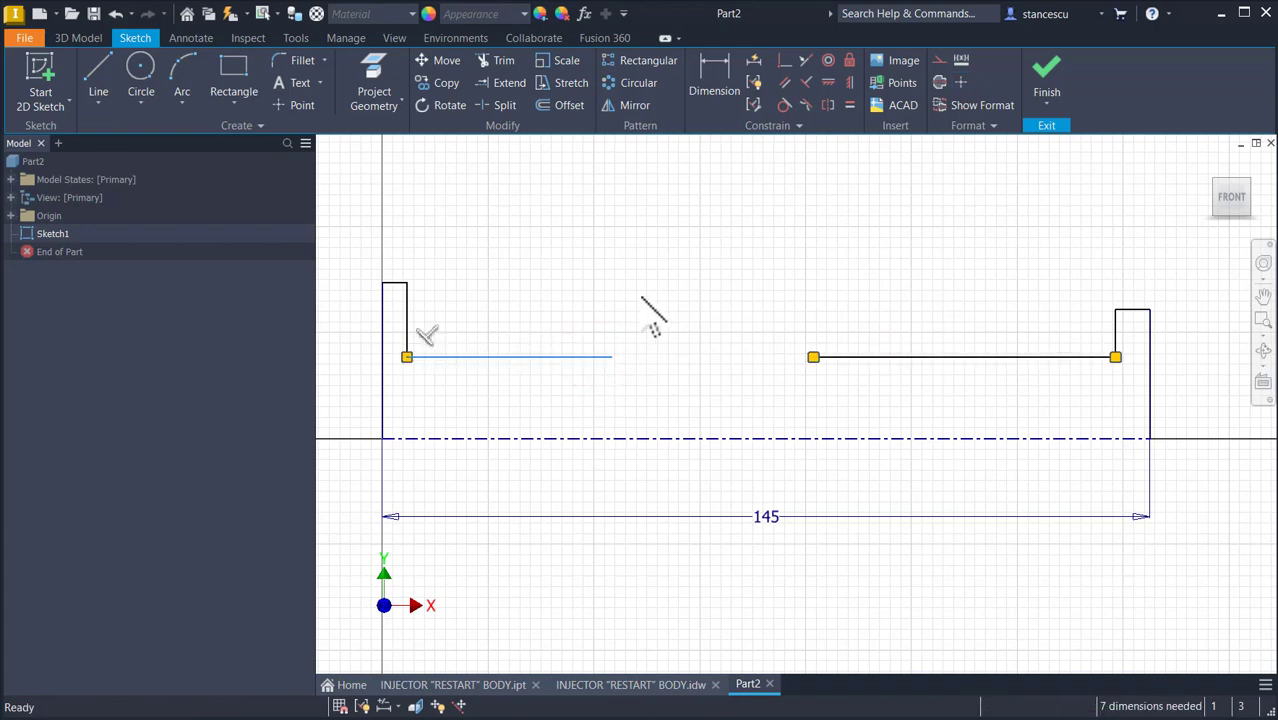
pyautogui.click(641, 297)
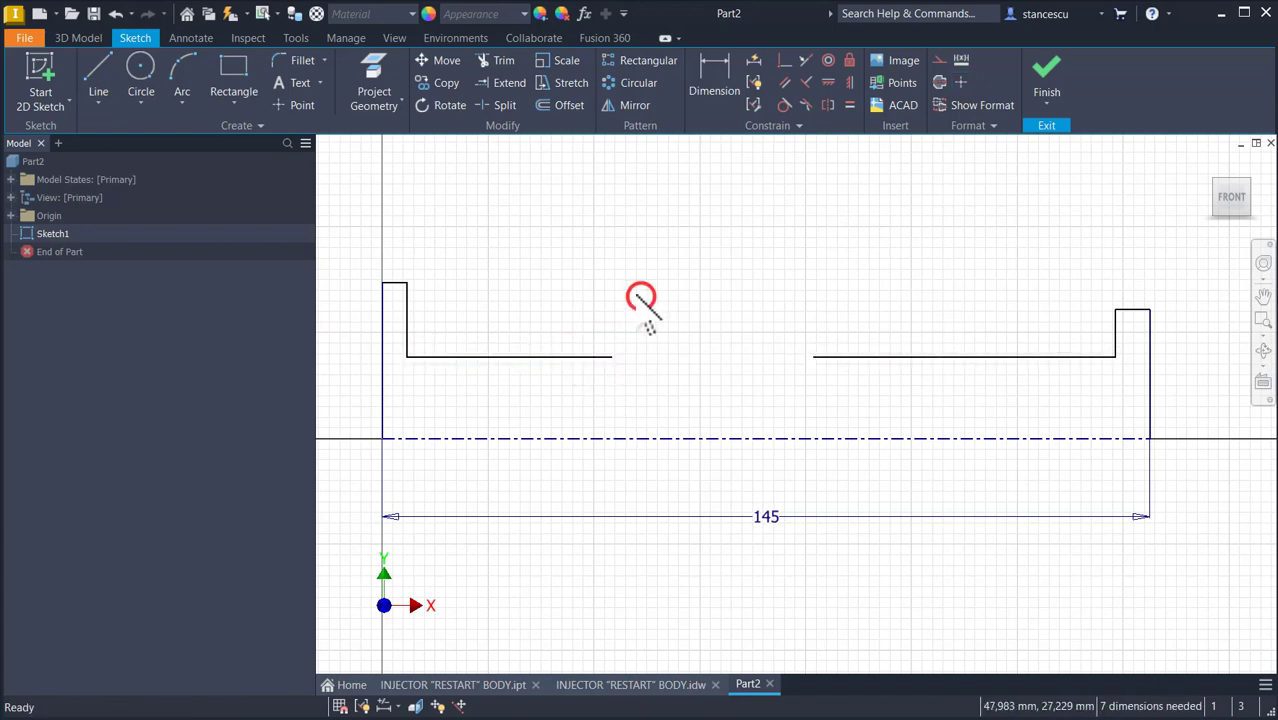
# Step: Draw a three-point arc with a 30 mm radius bridging the gap between the two upper horizontal lines
pyautogui.click(182, 70)
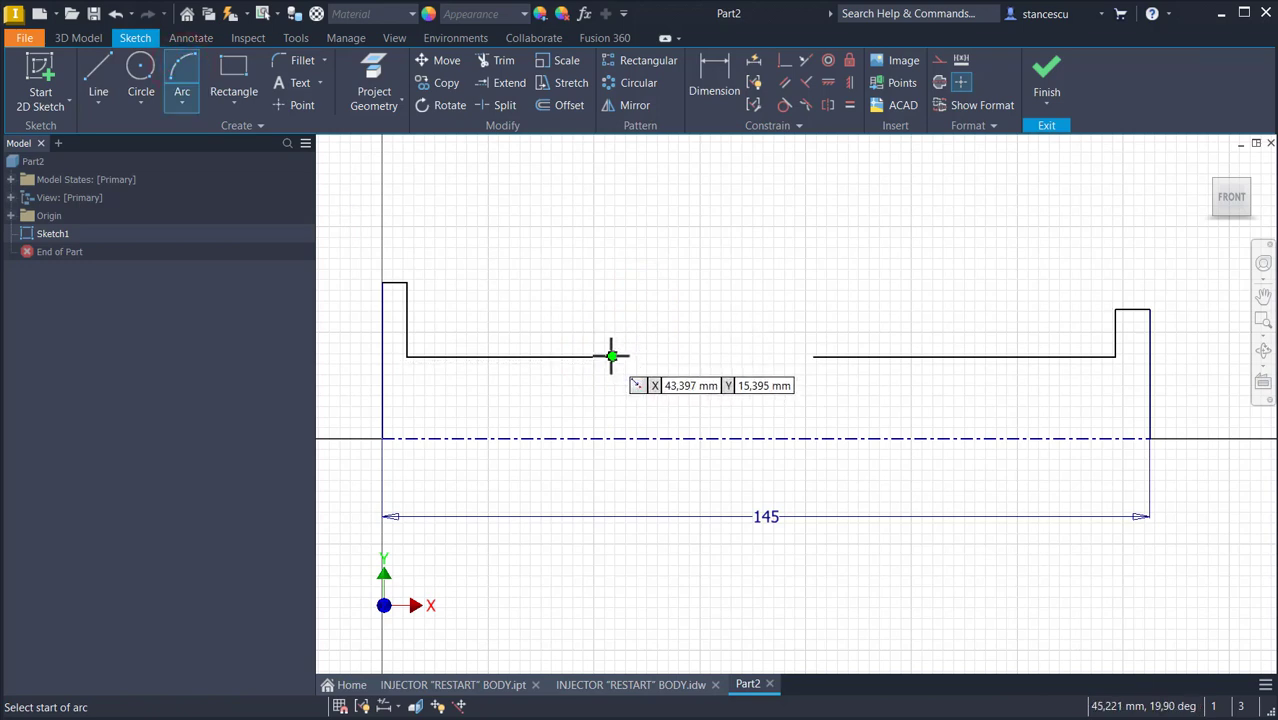
pyautogui.click(610, 356)
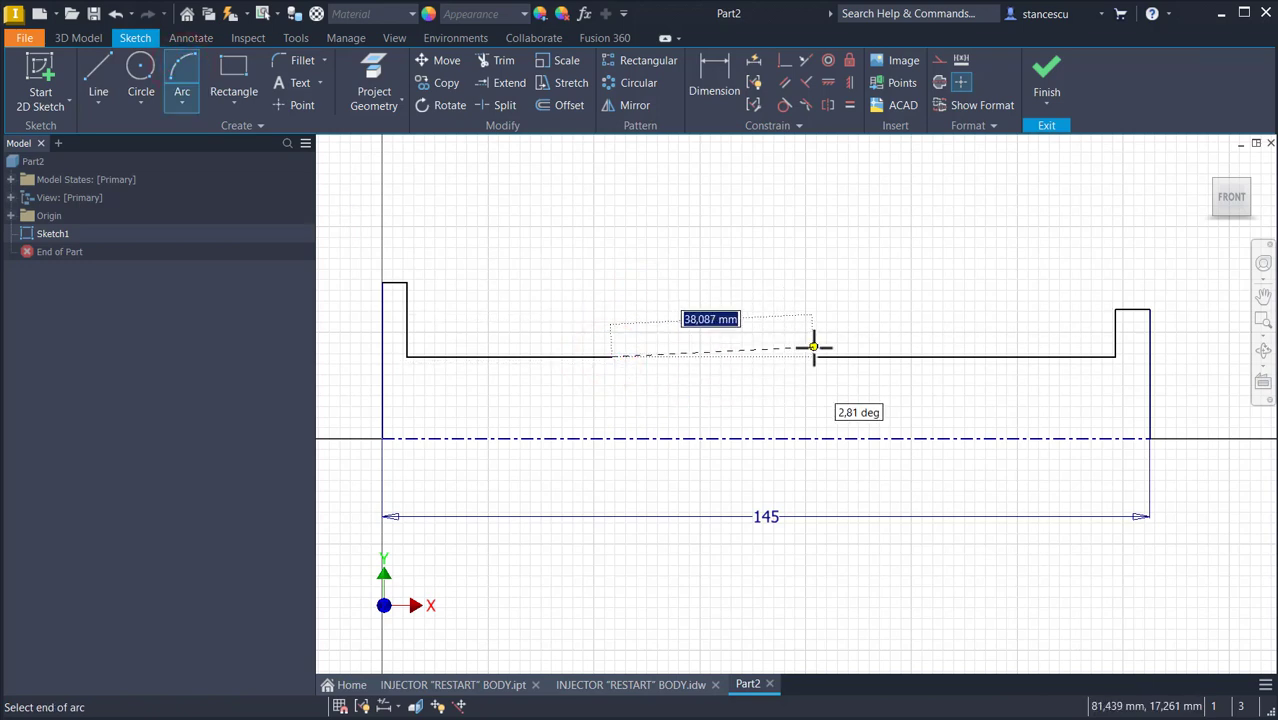
pyautogui.click(815, 356)
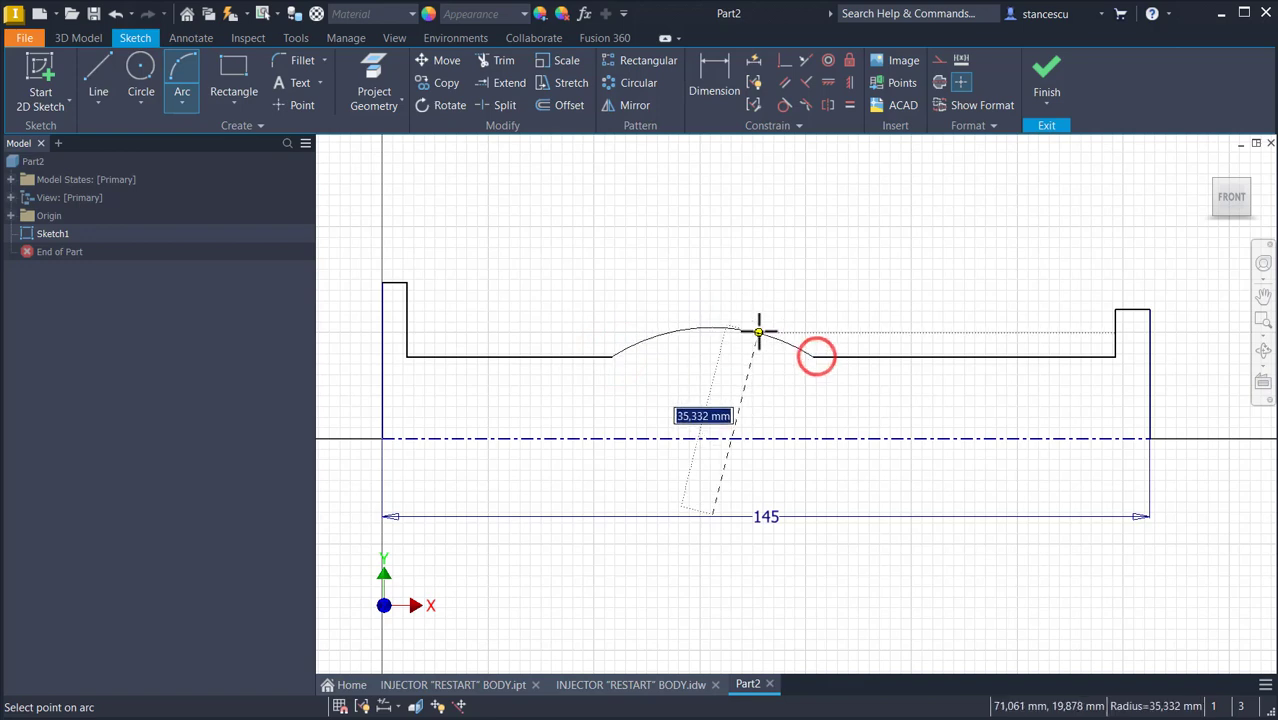
pyautogui.write('3')
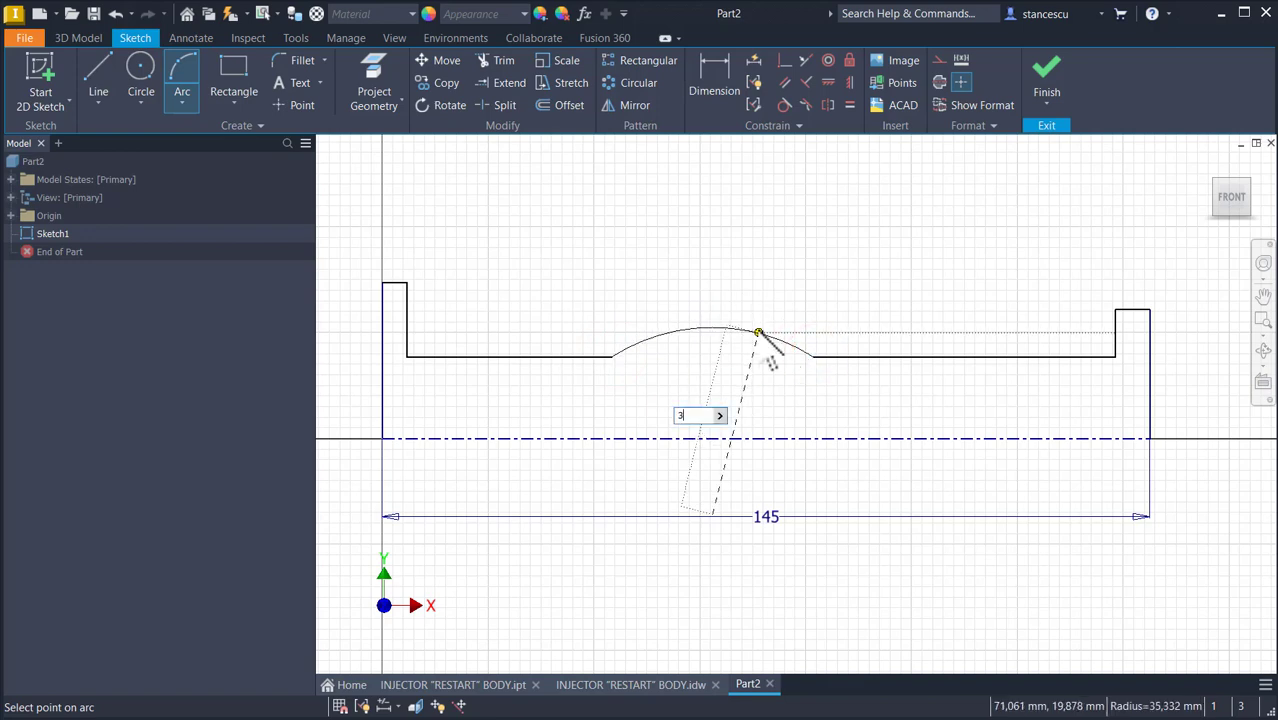
pyautogui.write('0')
pyautogui.press('Return')
pyautogui.click(768, 356)
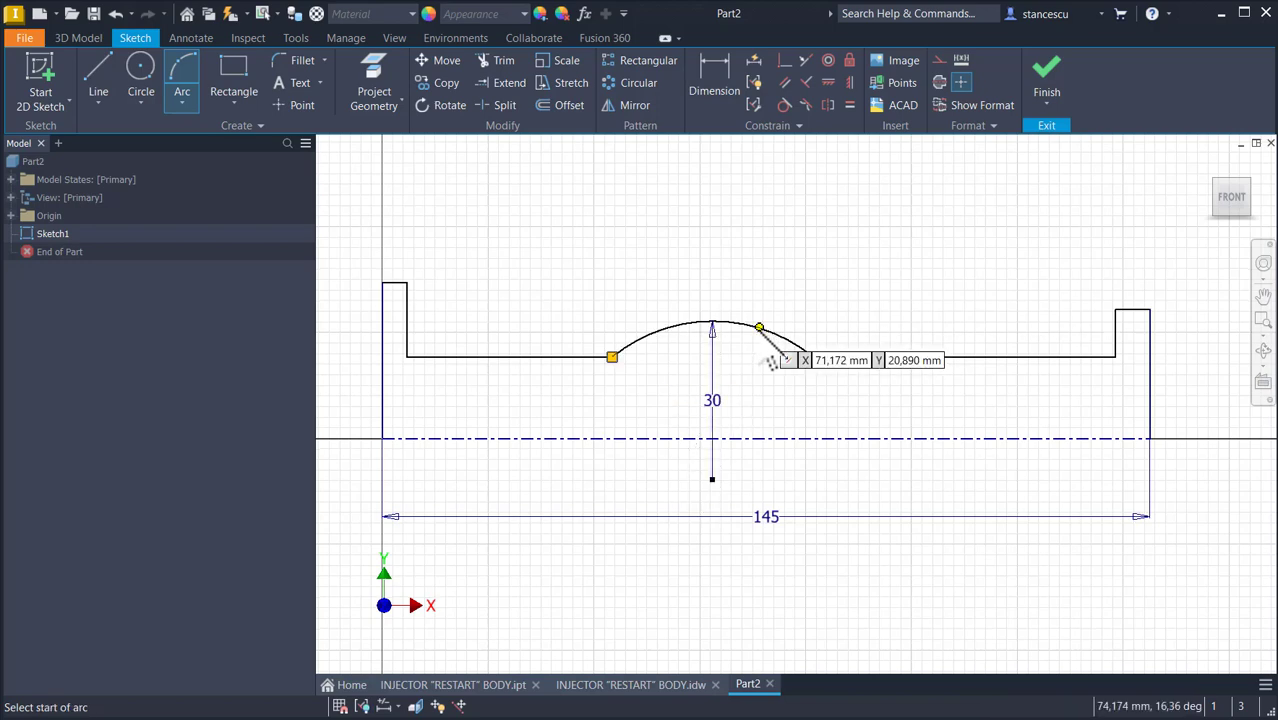
# Step: Constrain the arc's center point coincident with the 145 mm centerline
pyautogui.click(785, 60)
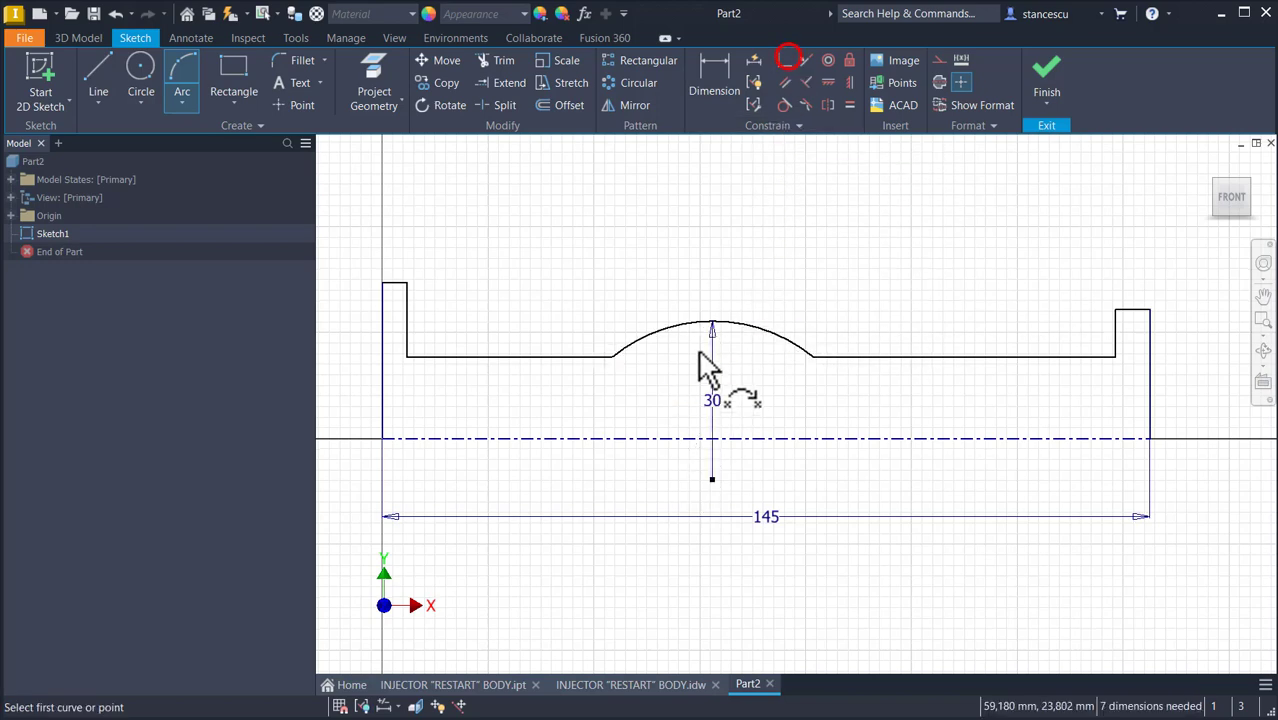
pyautogui.click(711, 482)
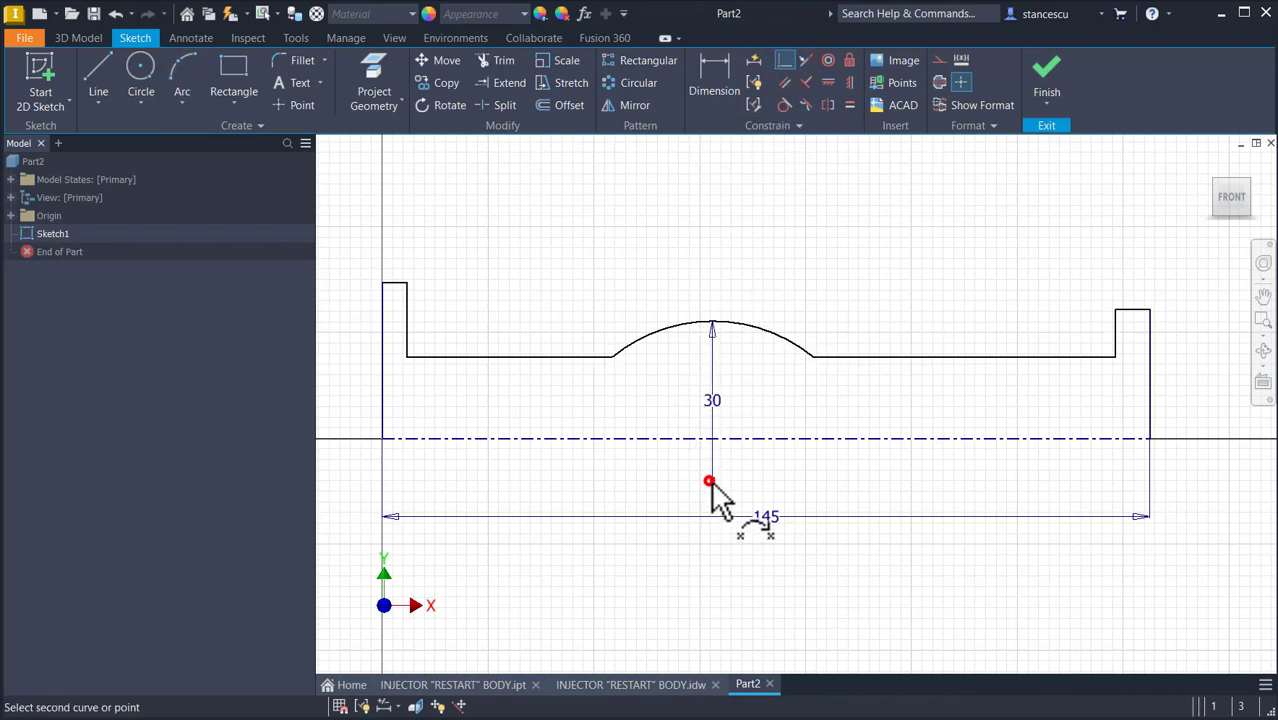
pyautogui.click(756, 438)
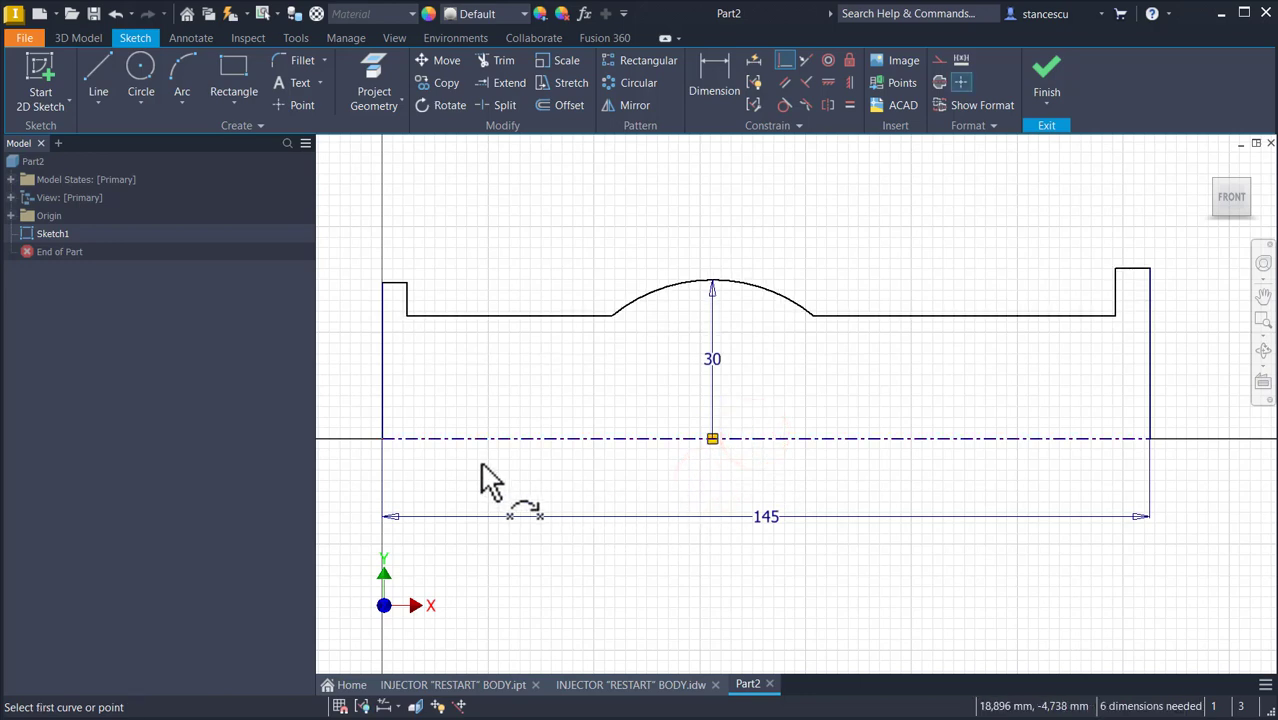
# Step: Dimension the left flange's top edge from the centerline as a 72 mm diameter
pyautogui.click(713, 88)
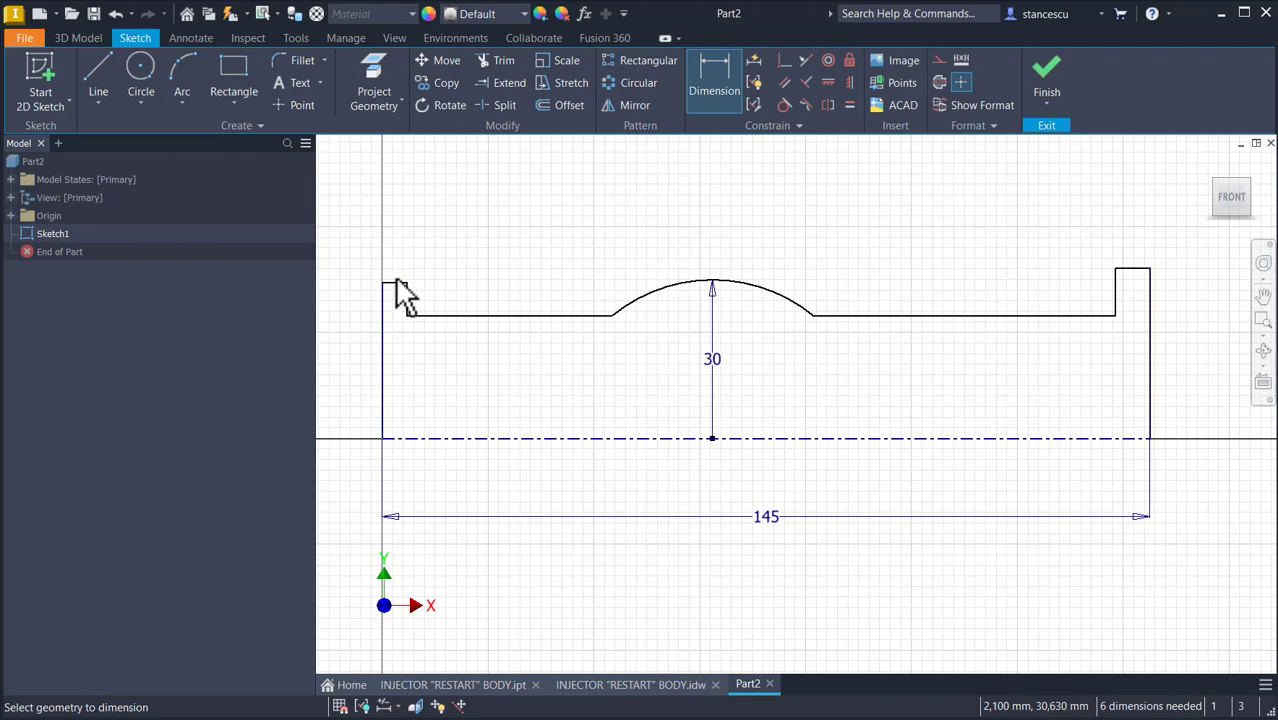
pyautogui.scroll(3, 398, 297)
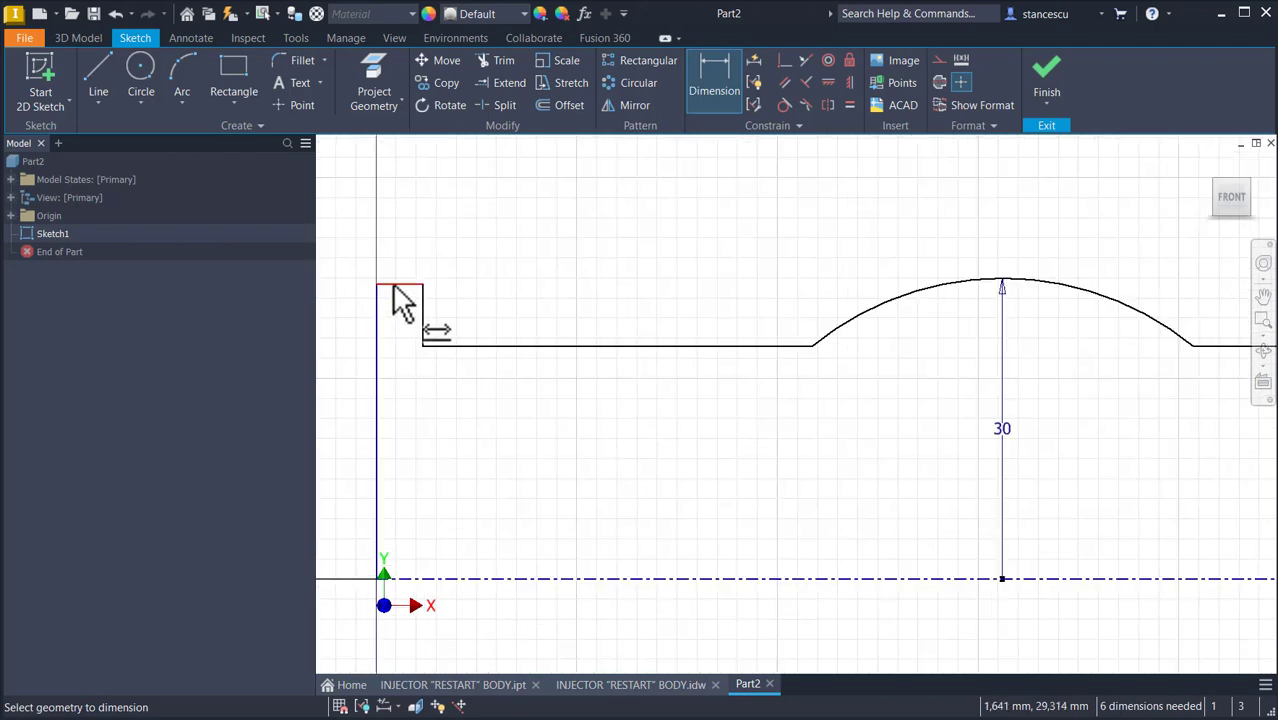
pyautogui.click(392, 285)
pyautogui.click(430, 577)
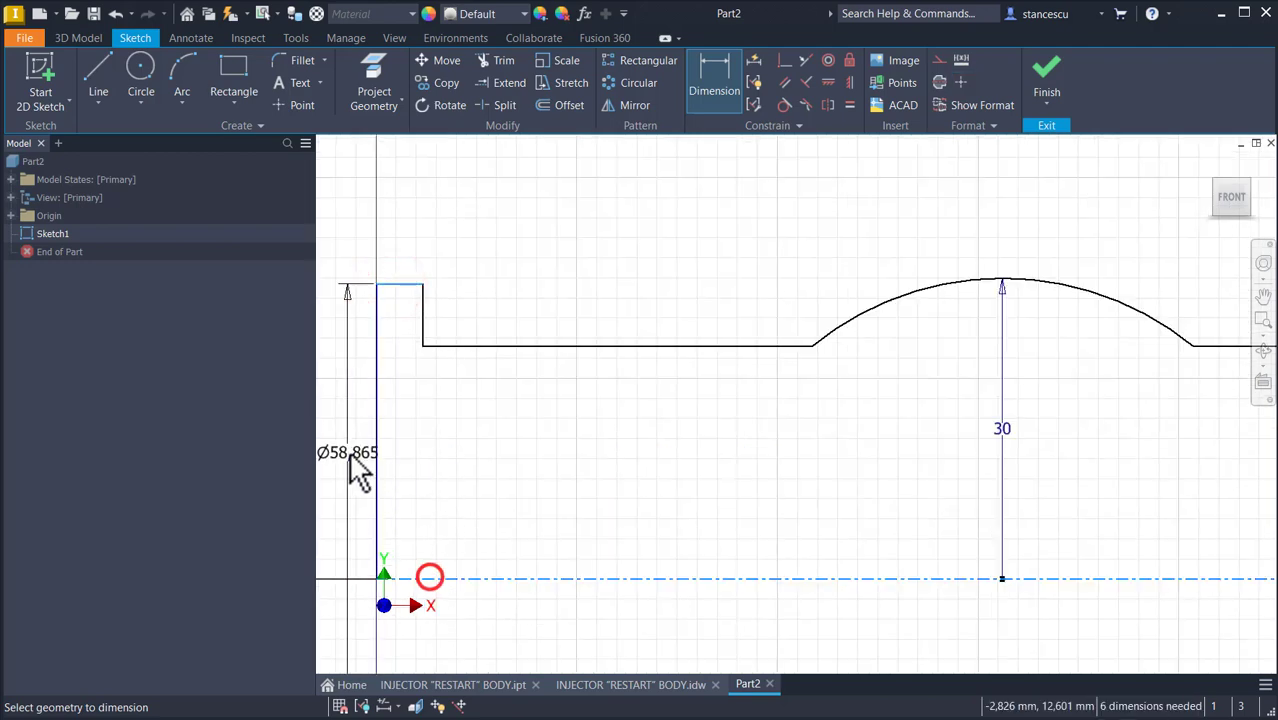
pyautogui.click(349, 455)
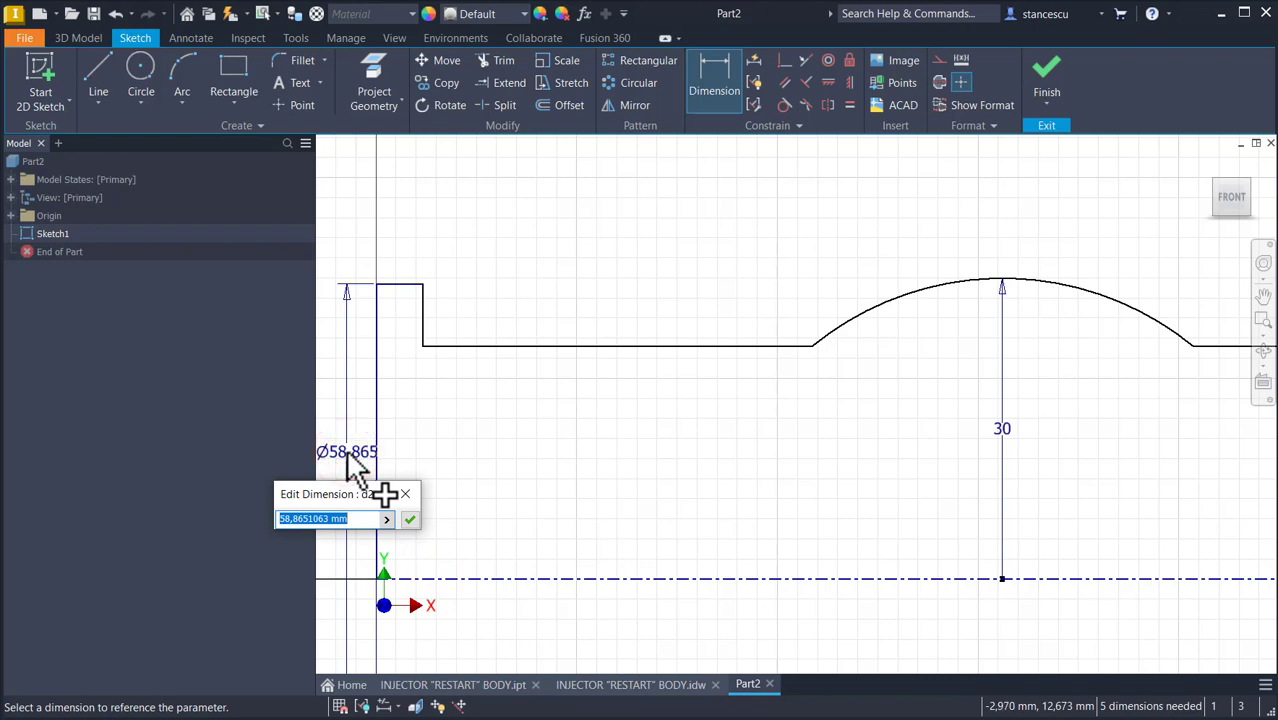
pyautogui.press('Return')
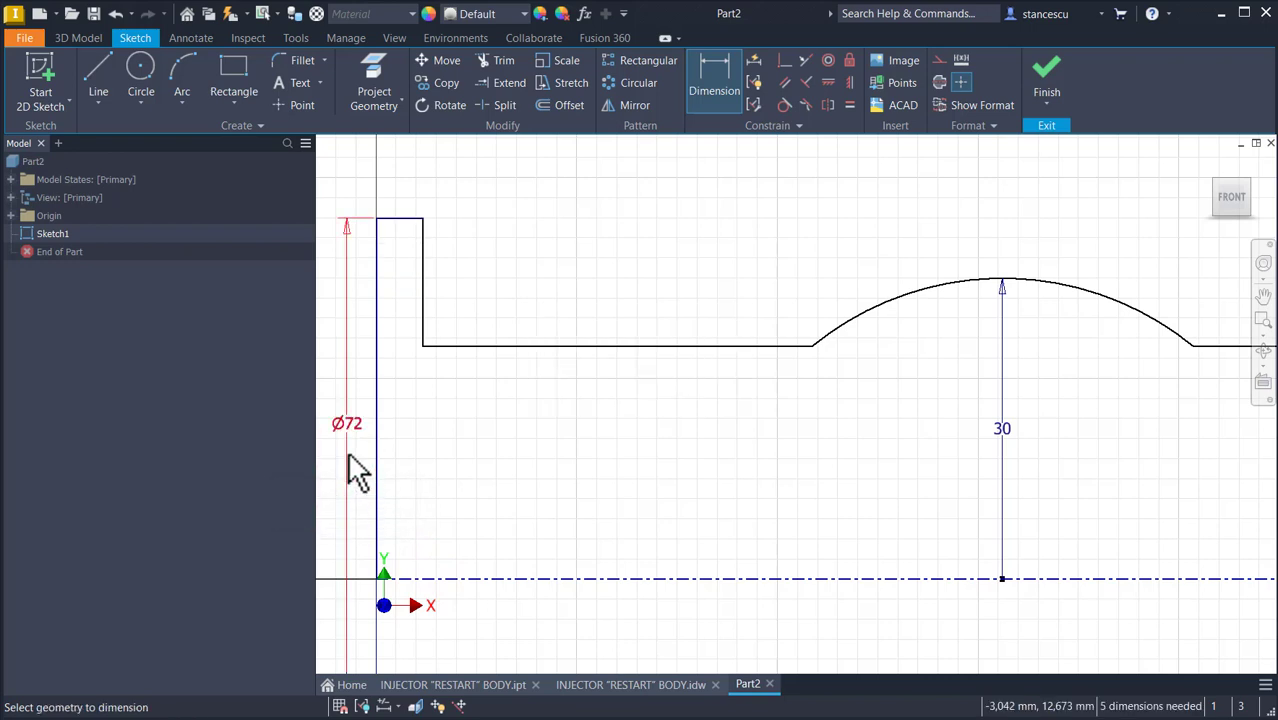
# Step: Dimension the horizontal line between the left flange and the arc as a 40 mm diameter about the centerline
pyautogui.click(662, 345)
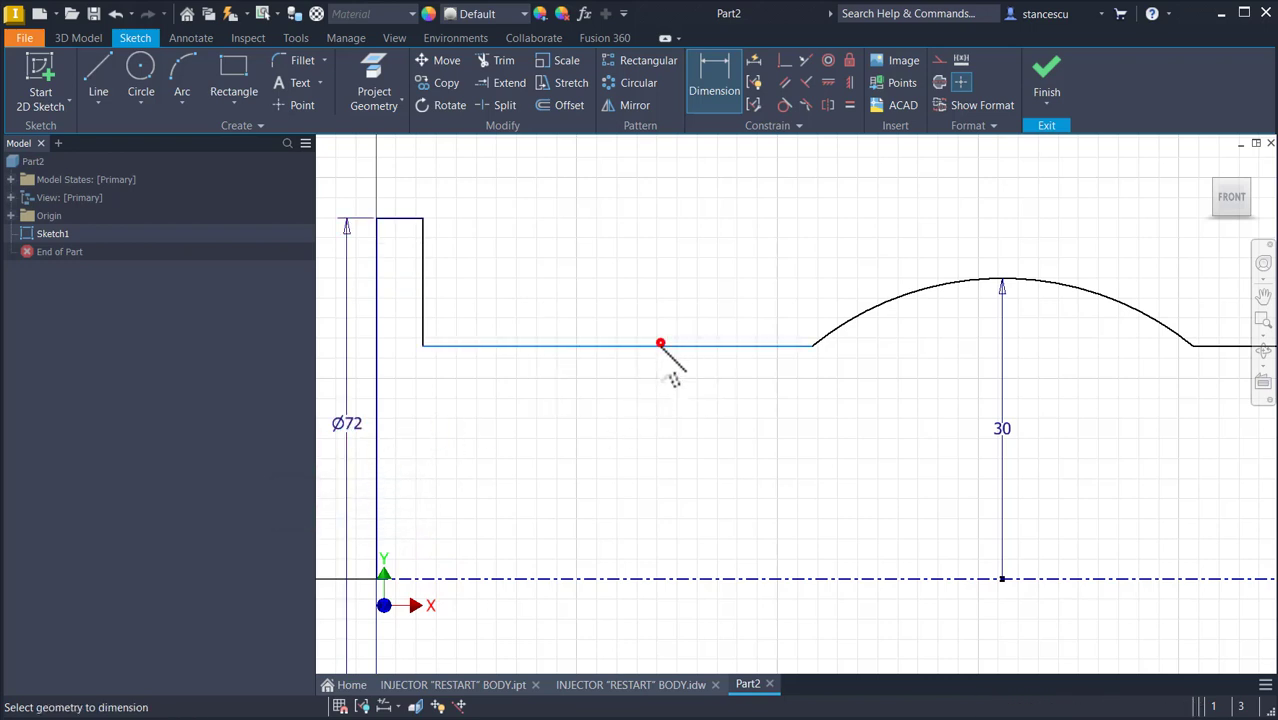
pyautogui.click(660, 577)
pyautogui.click(641, 500)
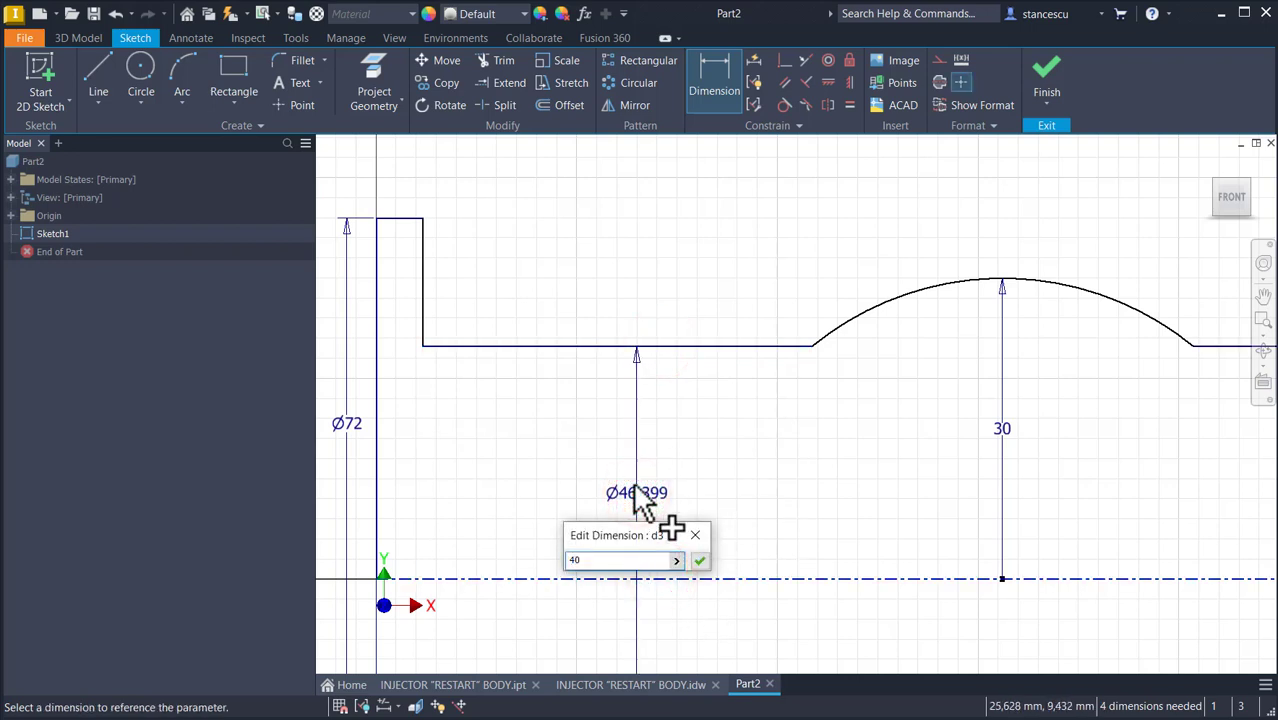
pyautogui.press('Return')
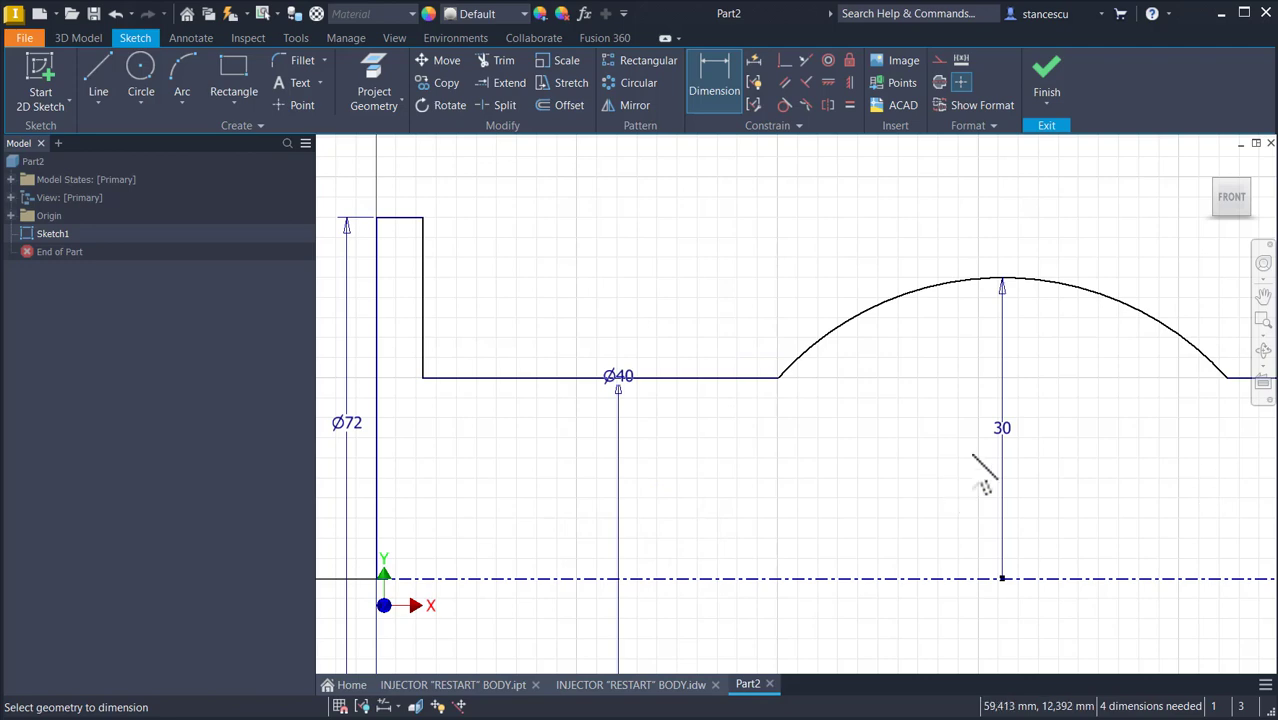
# Step: Dimension the right flange's top edge from the centerline as a 67 mm diameter
pyautogui.moveTo(1068, 469)
pyautogui.mouseDown(button='middle')
pyautogui.moveTo(1007, 456)
pyautogui.moveTo(495, 478)
pyautogui.mouseUp(button='middle')
pyautogui.moveTo(736, 494); pyautogui.dragTo(557, 476, button='middle')
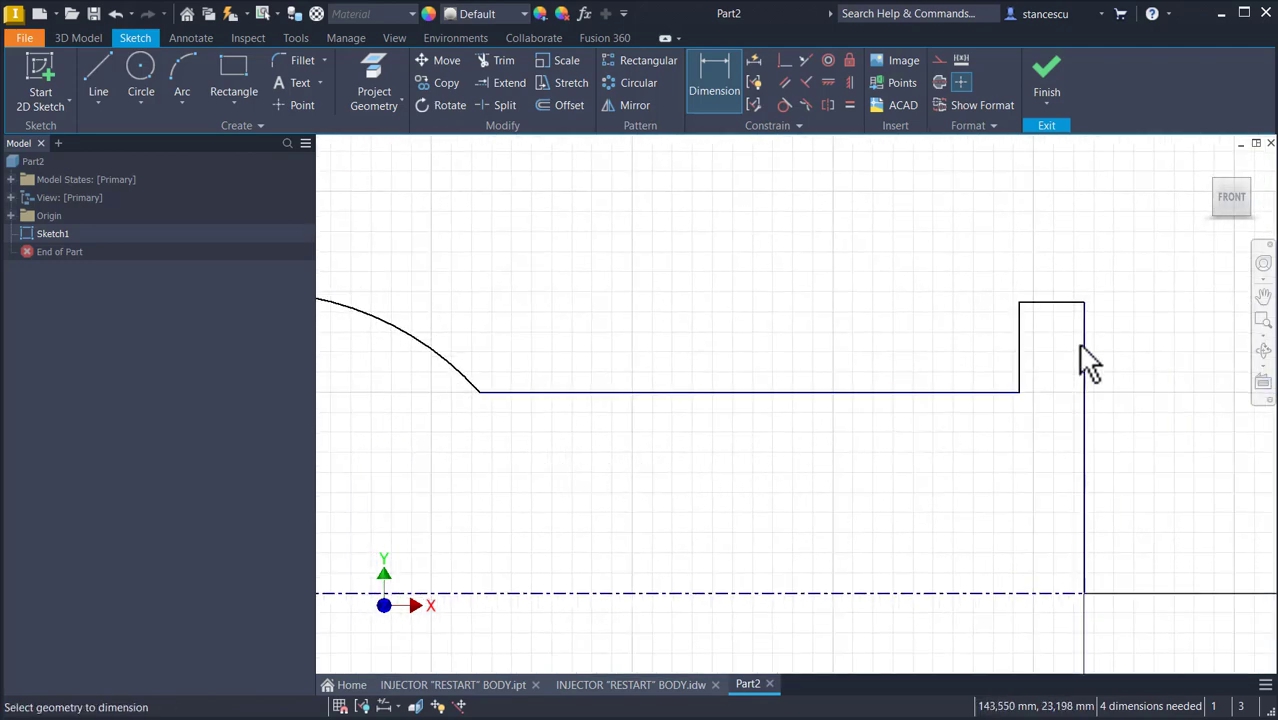
pyautogui.click(1074, 303)
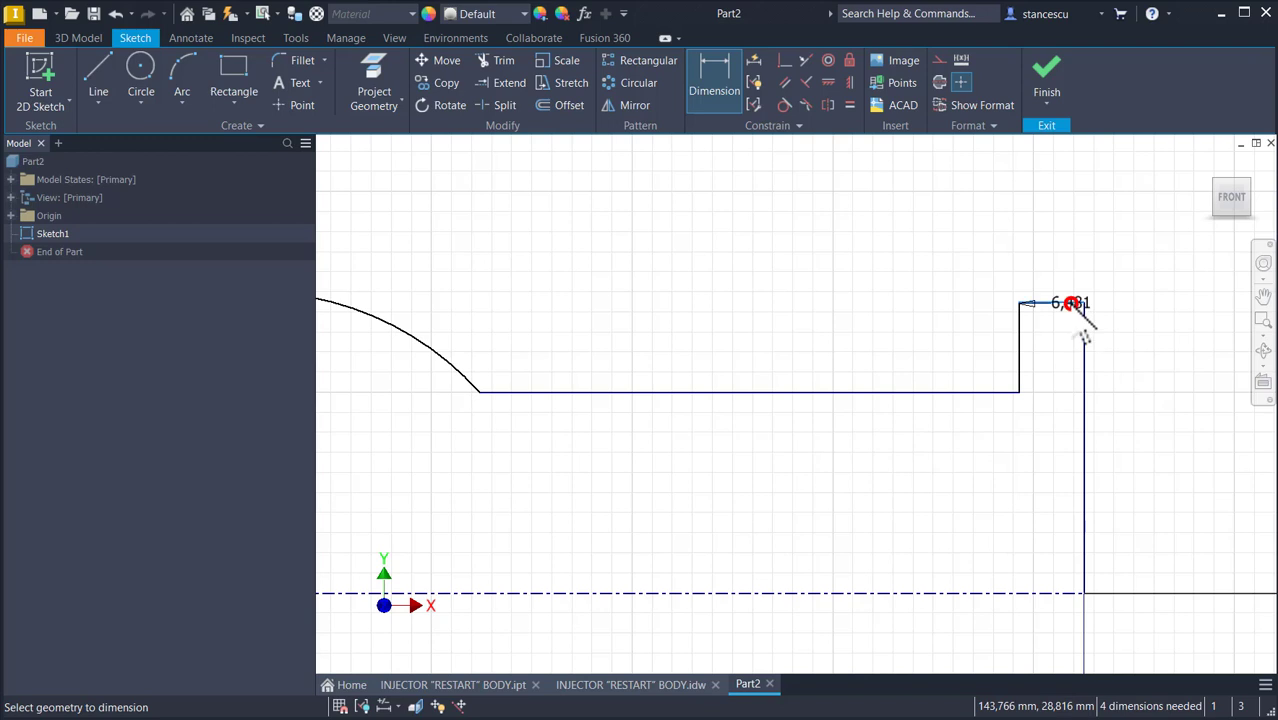
pyautogui.click(981, 593)
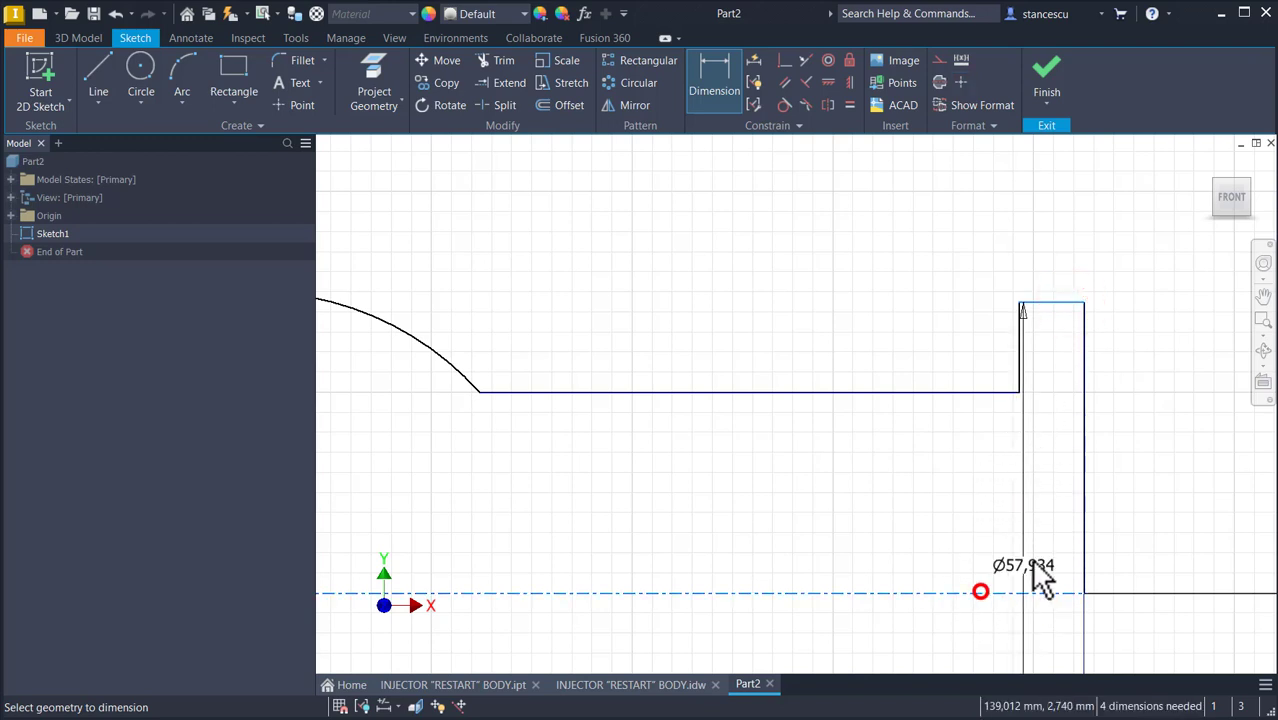
pyautogui.click(1172, 533)
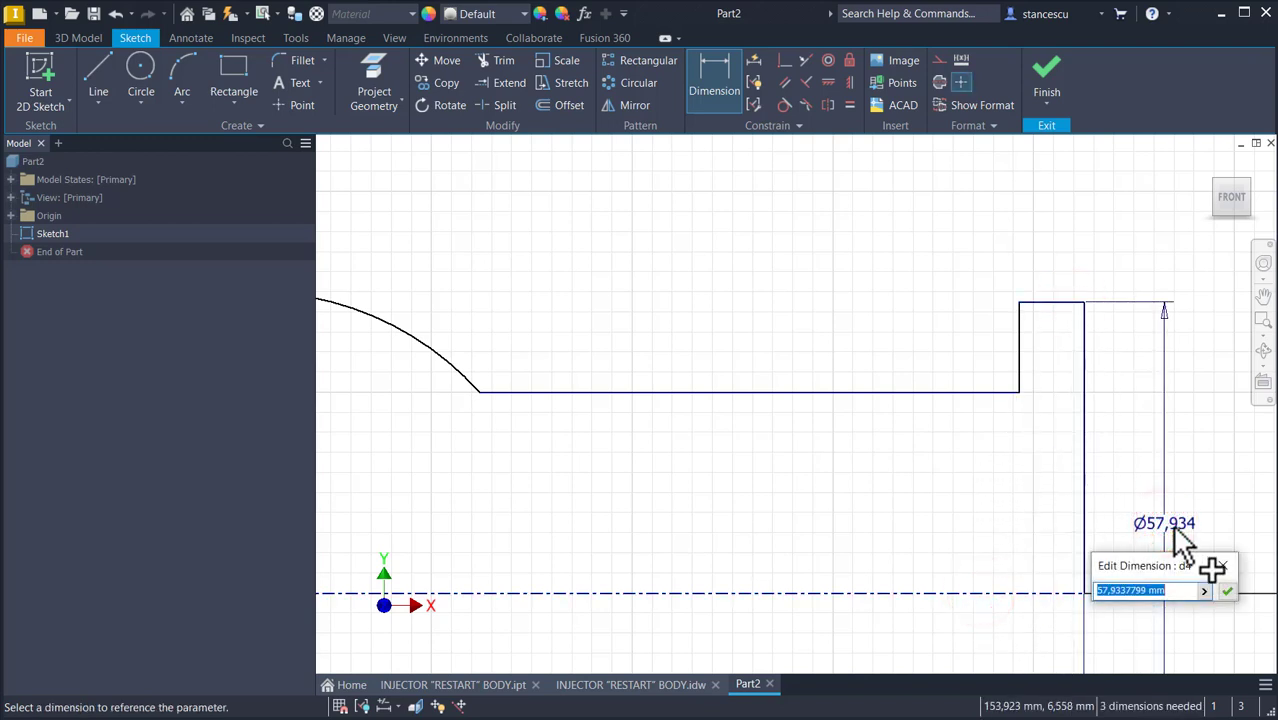
pyautogui.press('Return')
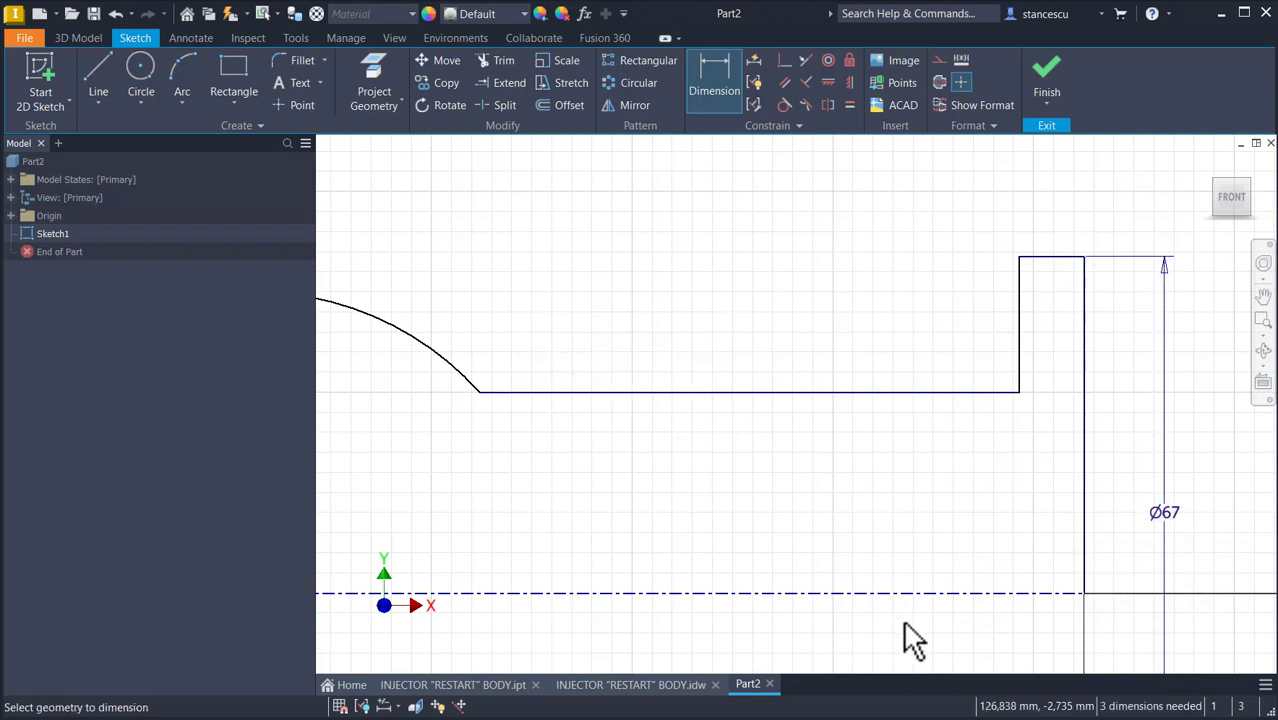
# Step: Dimension the thickness of both the right and the left flange to 8 mm
pyautogui.click(1072, 256)
pyautogui.click(1071, 212)
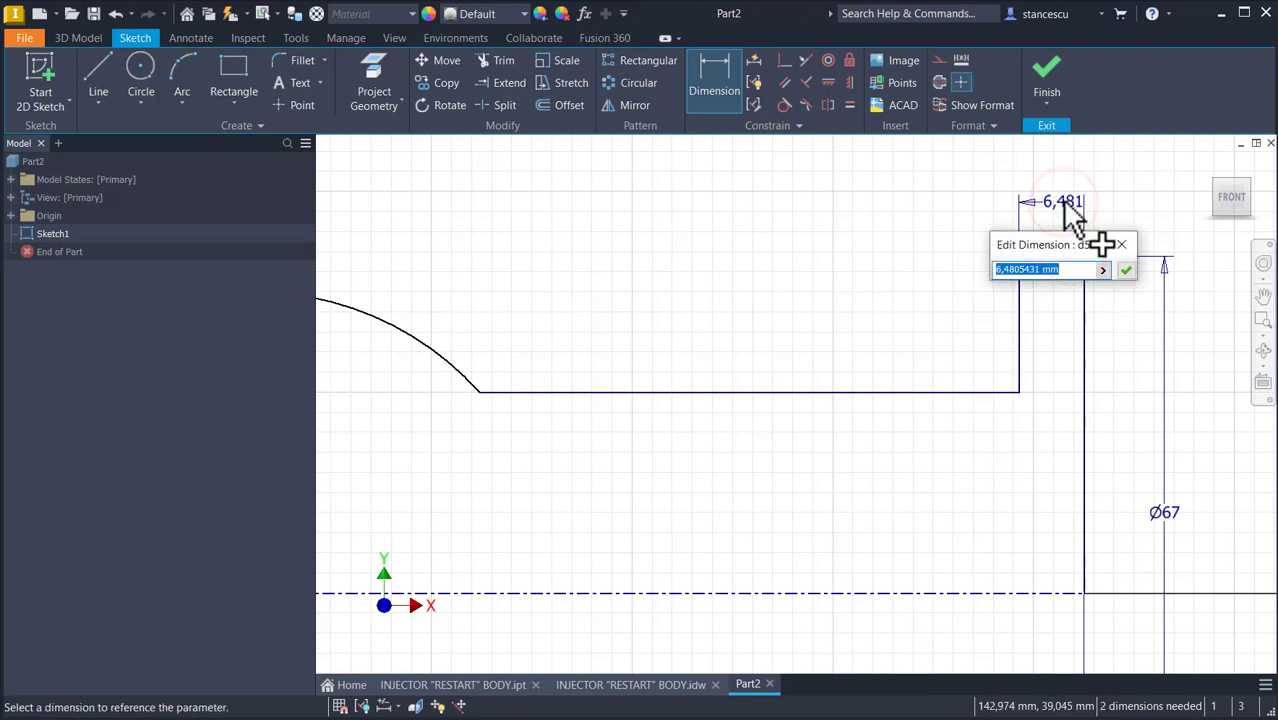
pyautogui.write('8')
pyautogui.press('Return')
pyautogui.press('Home')
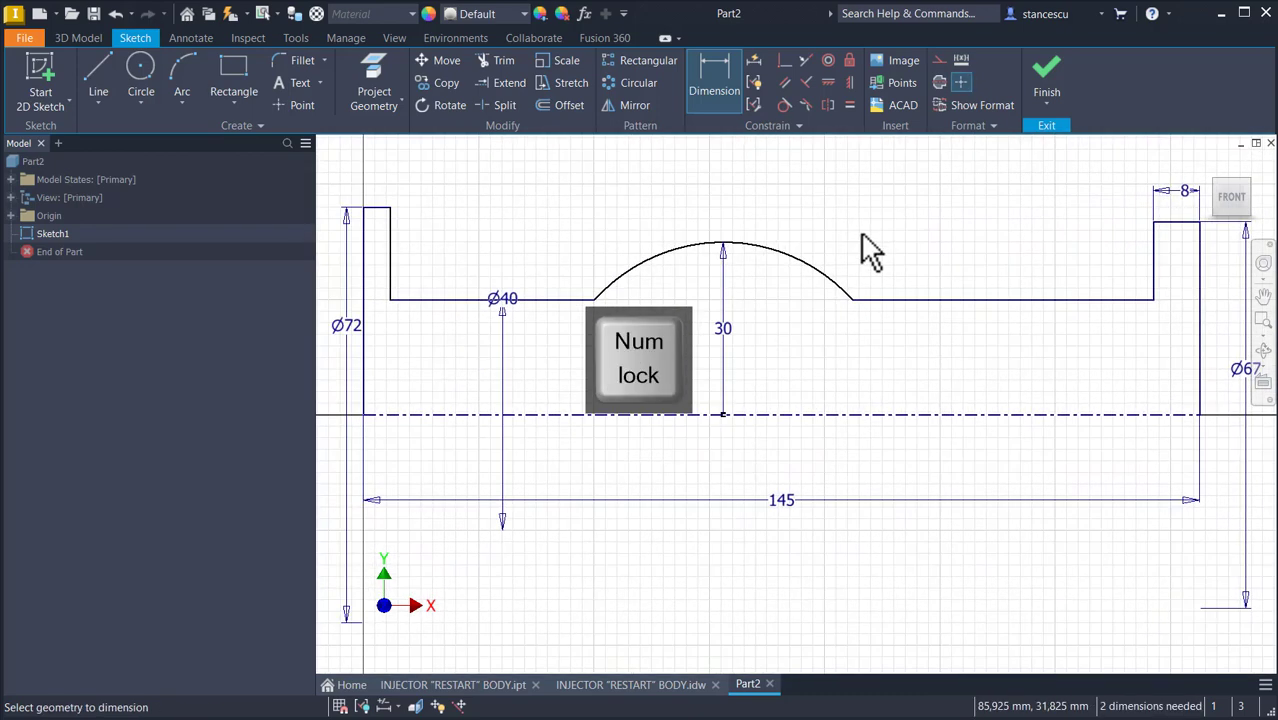
pyautogui.click(376, 209)
pyautogui.click(368, 167)
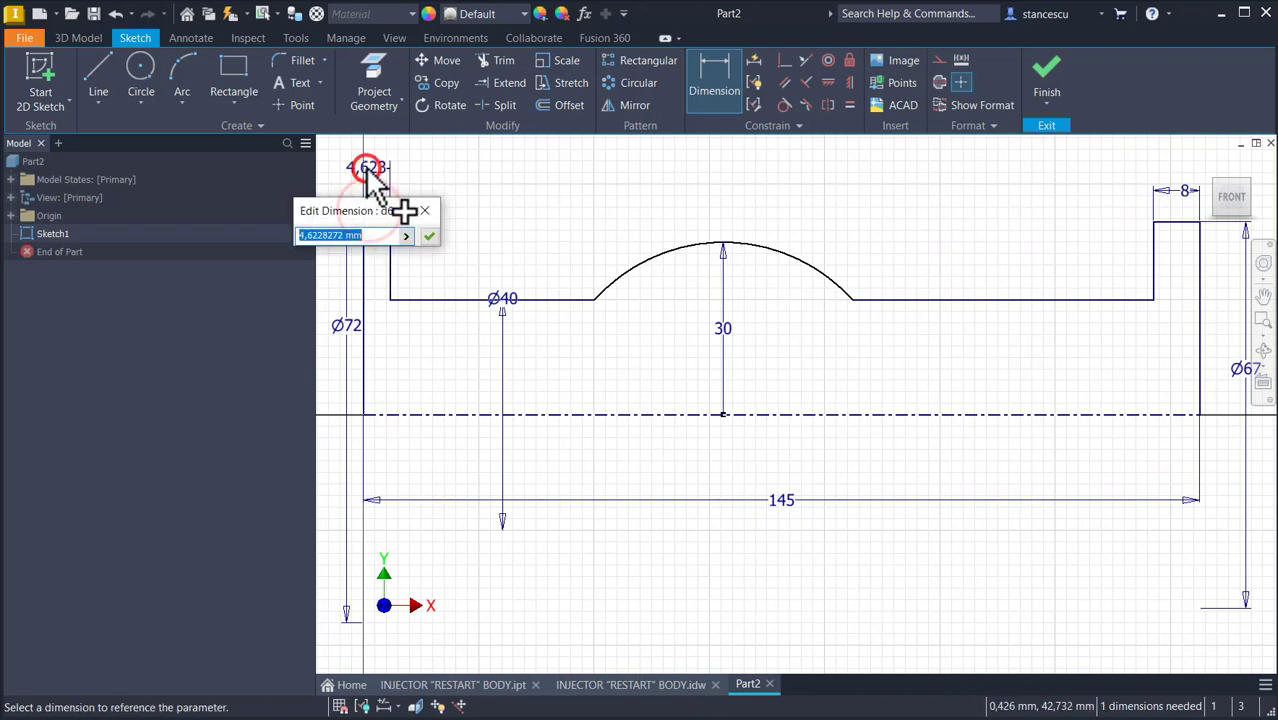
pyautogui.write('8')
pyautogui.press('Return')
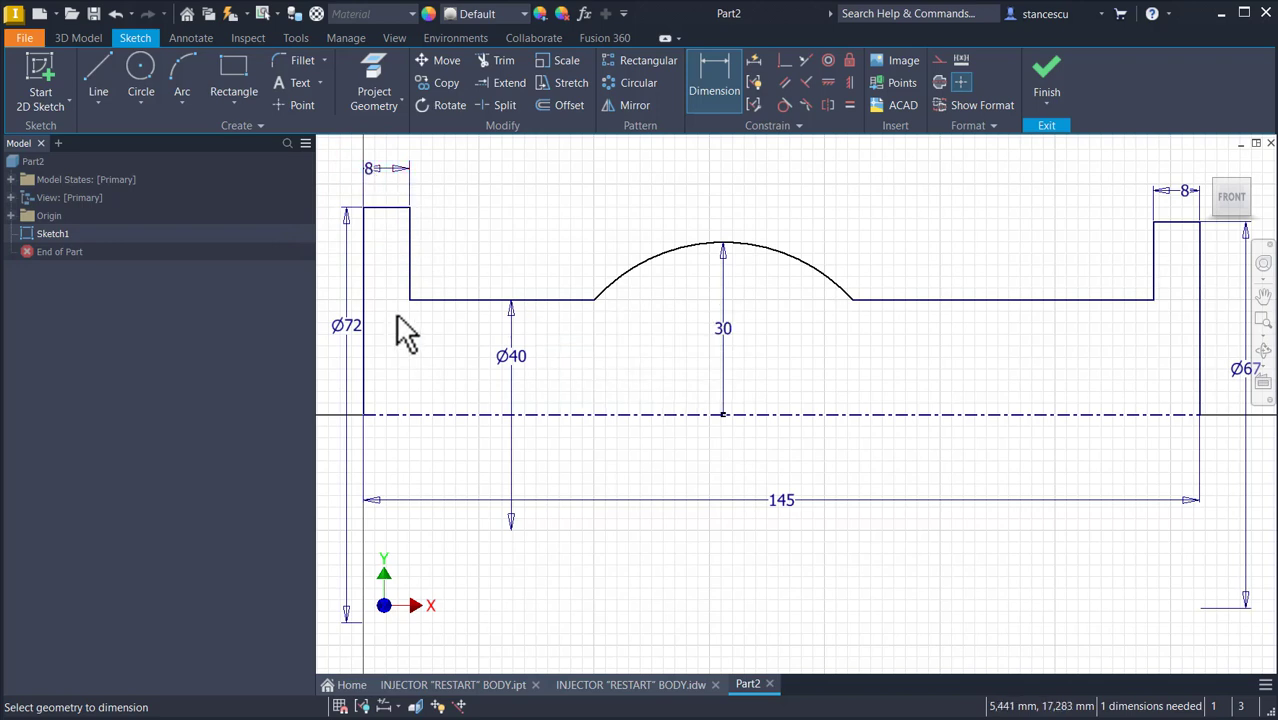
# Step: Dimension the horizontal distance from the left flange's outer edge to the arc's center as 70 mm
pyautogui.click(366, 302)
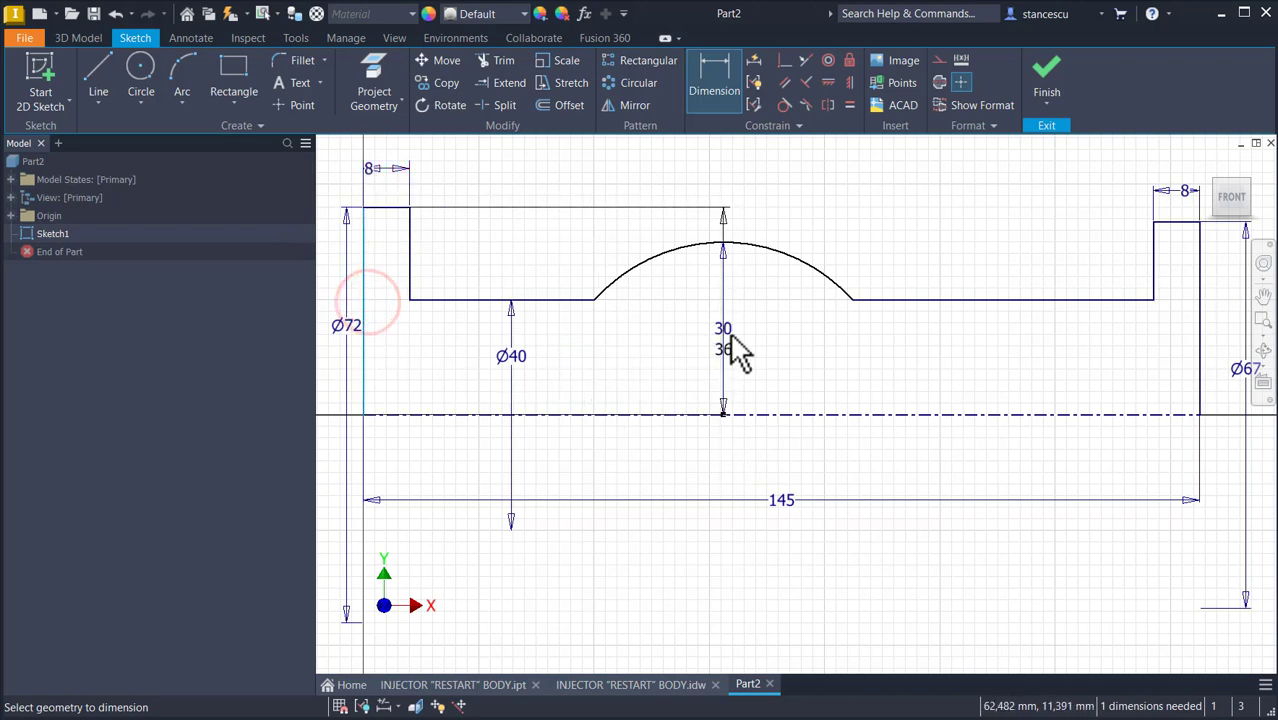
pyautogui.click(723, 415)
pyautogui.moveTo(597, 218); pyautogui.dragTo(606, 319, button='middle')
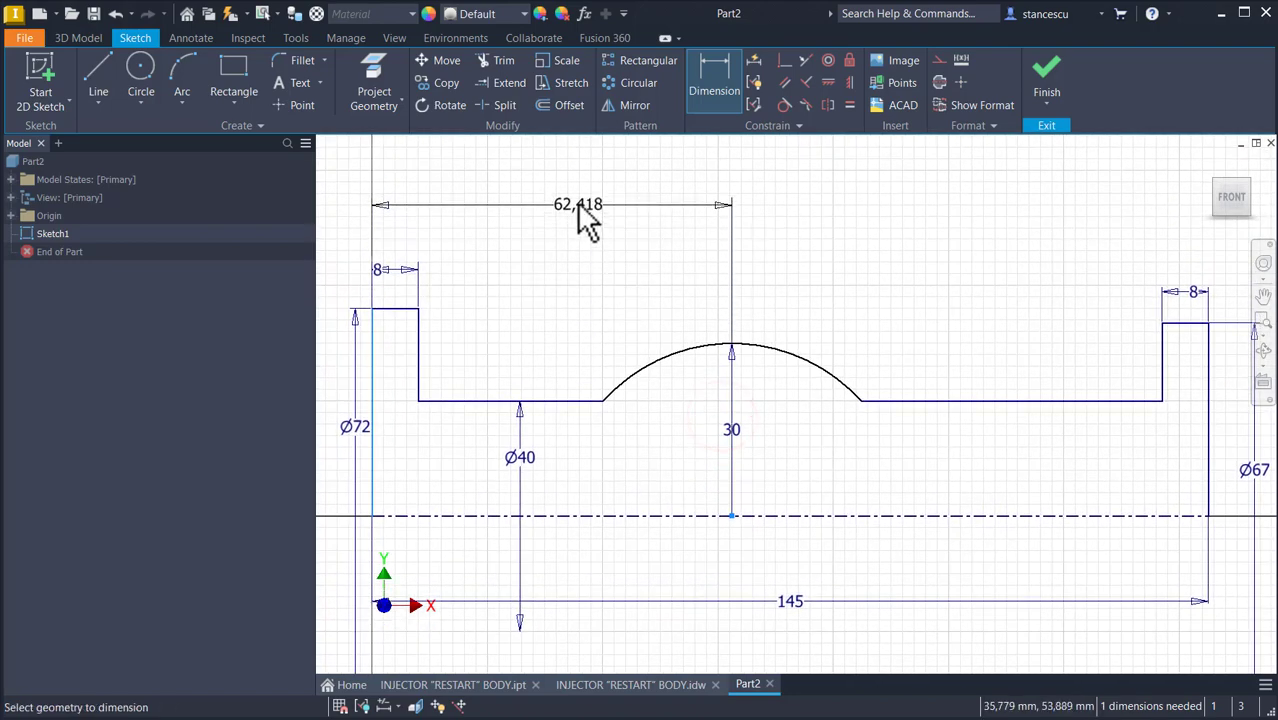
pyautogui.click(572, 195)
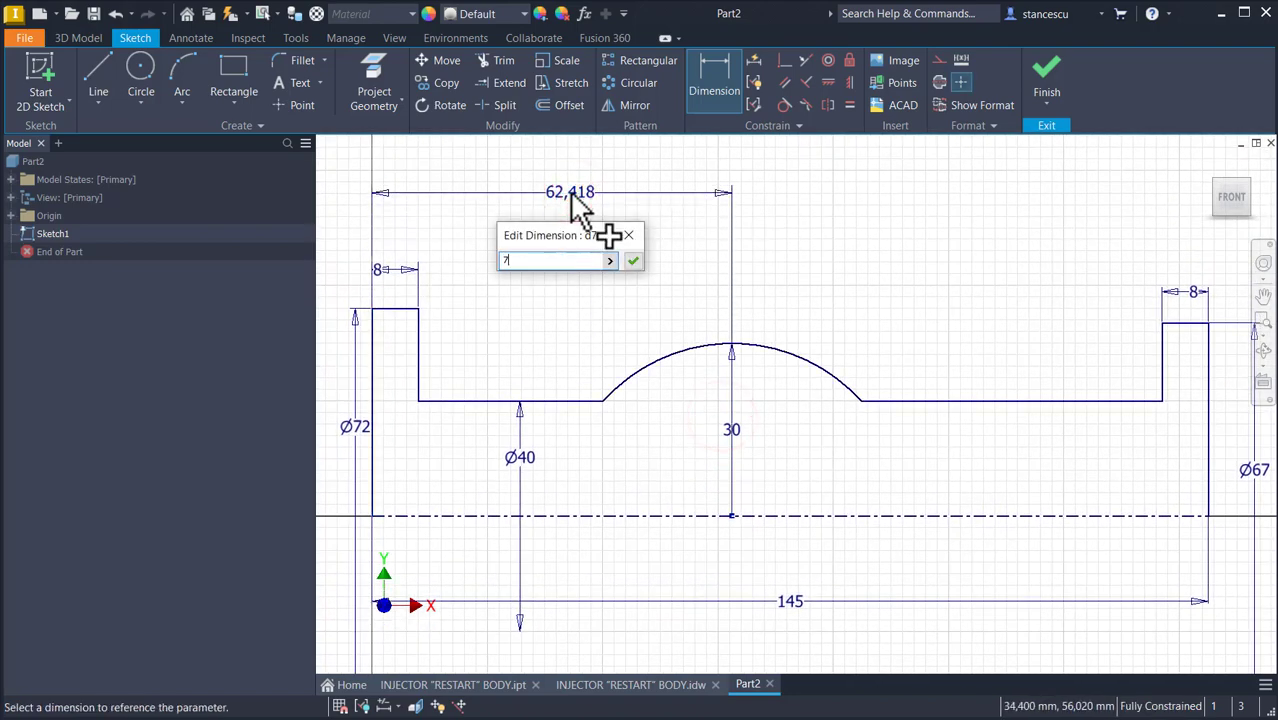
pyautogui.press('Return')
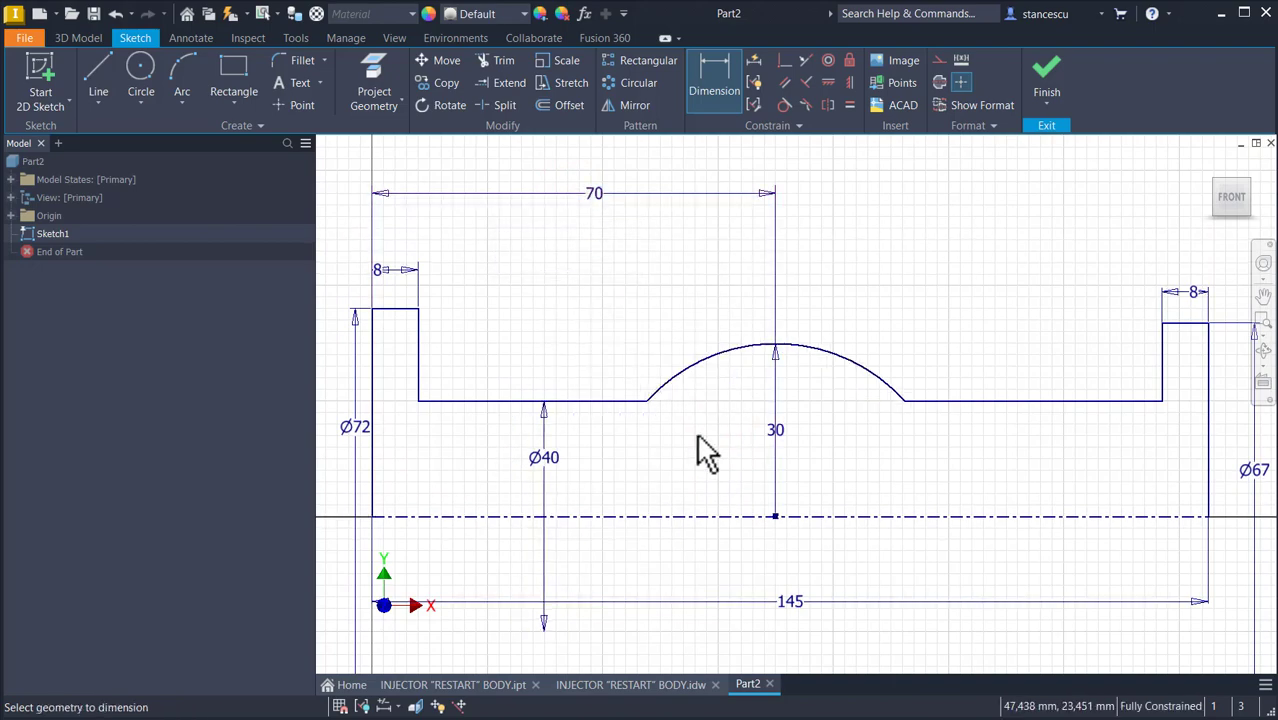
# Step: Finish the profile sketch and revolve it a full 360 degrees about the centerline into a solid
pyautogui.click(1046, 70)
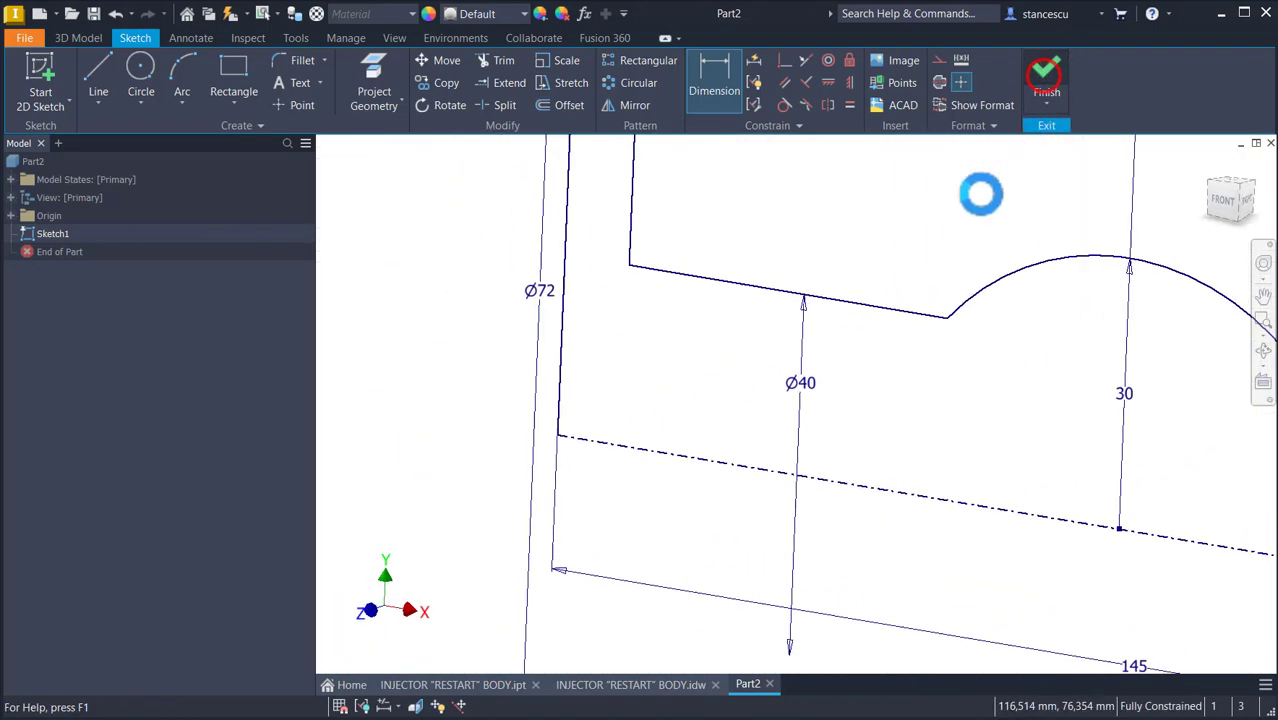
pyautogui.press('Num_Lock')
pyautogui.press('F6')
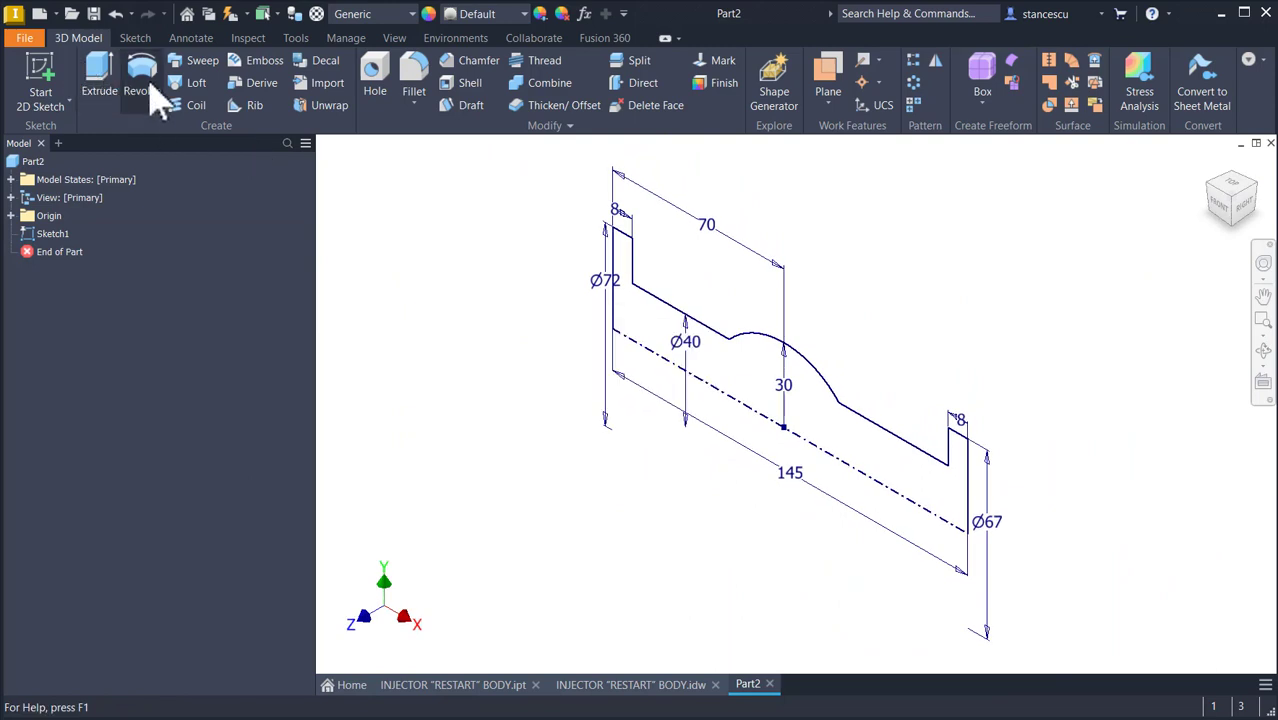
pyautogui.click(142, 80)
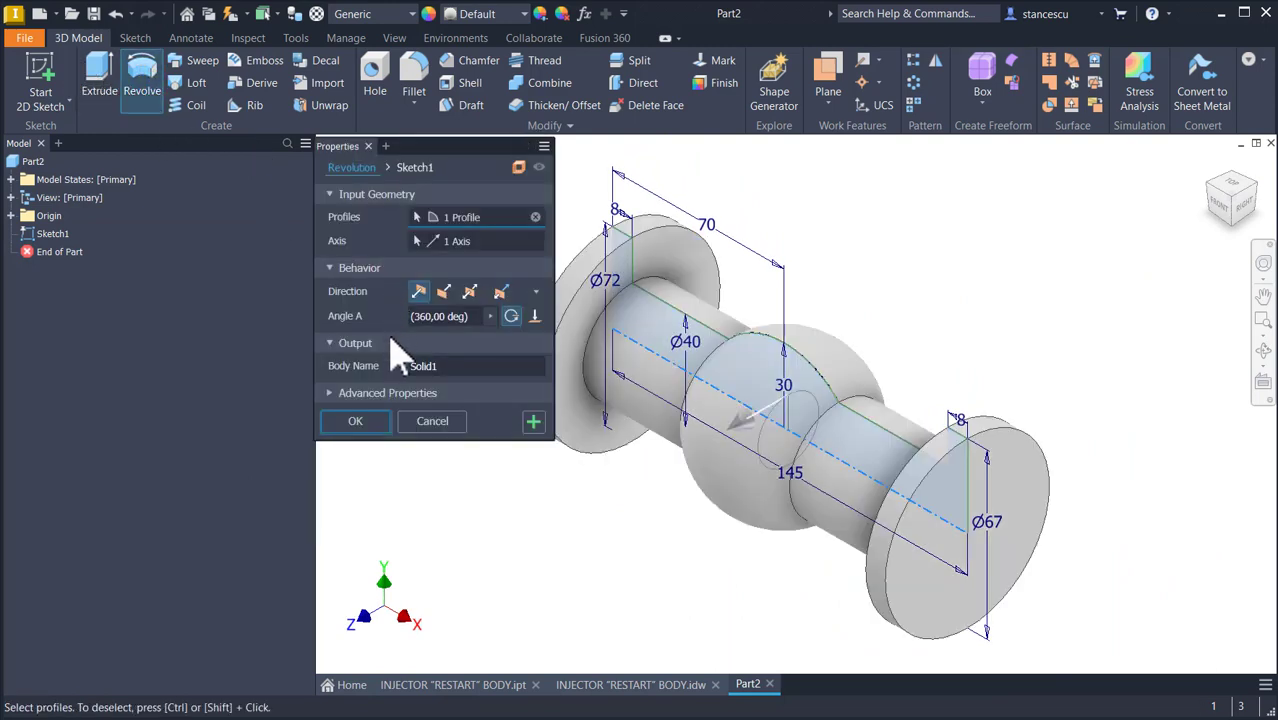
pyautogui.click(356, 421)
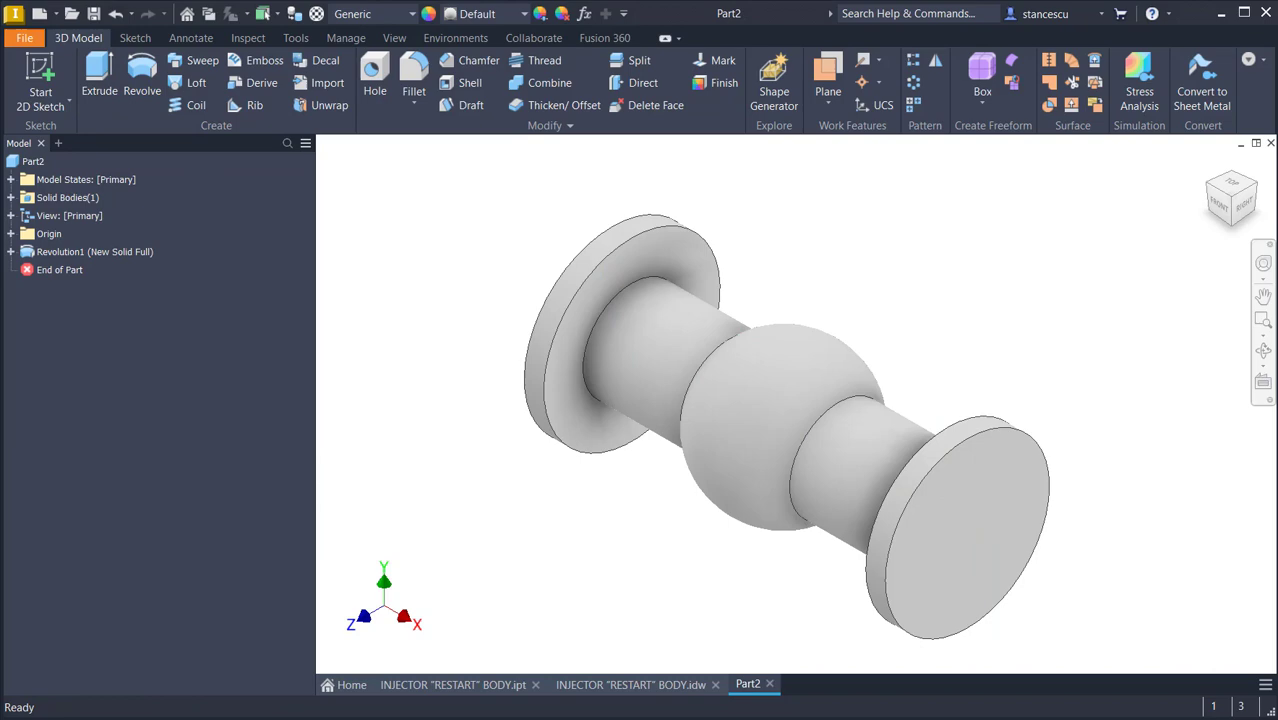
# Step: In the INJECTOR "RESTART" BODY drawing, check the flange's square 67 mm dimension and delete the Ø67 dimension from section A-A
pyautogui.click(632, 684)
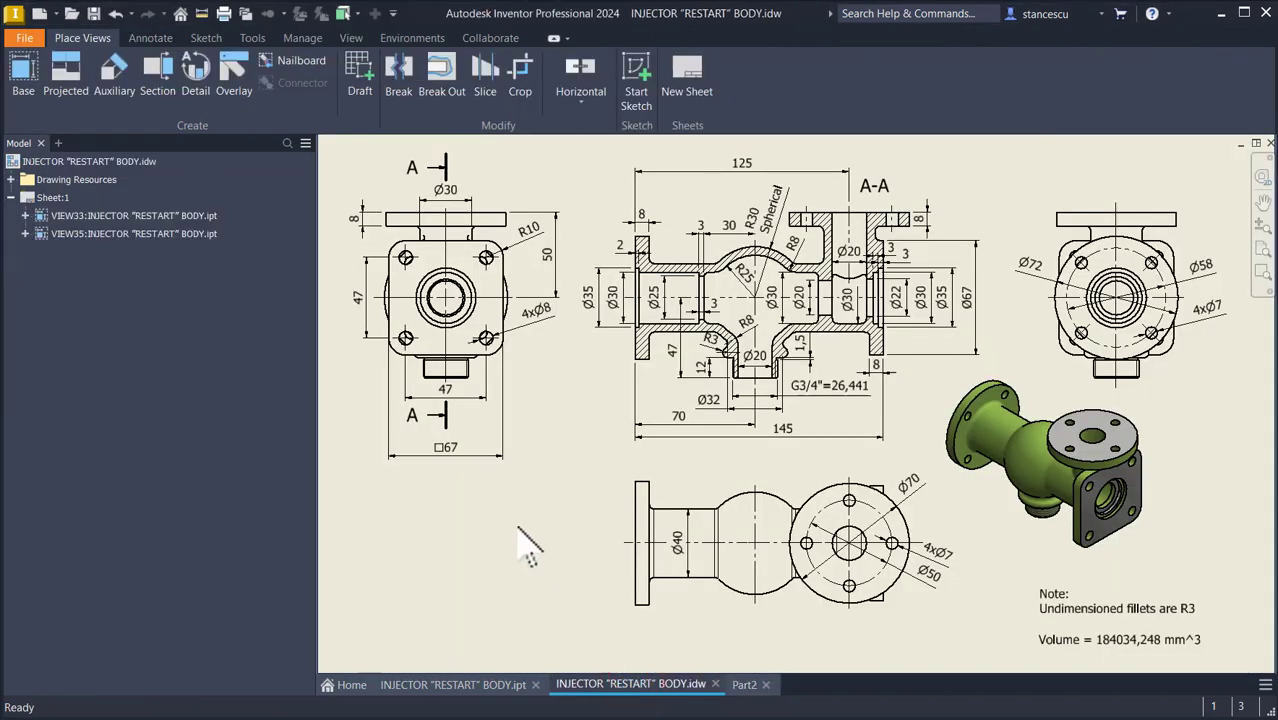
pyautogui.click(943, 298)
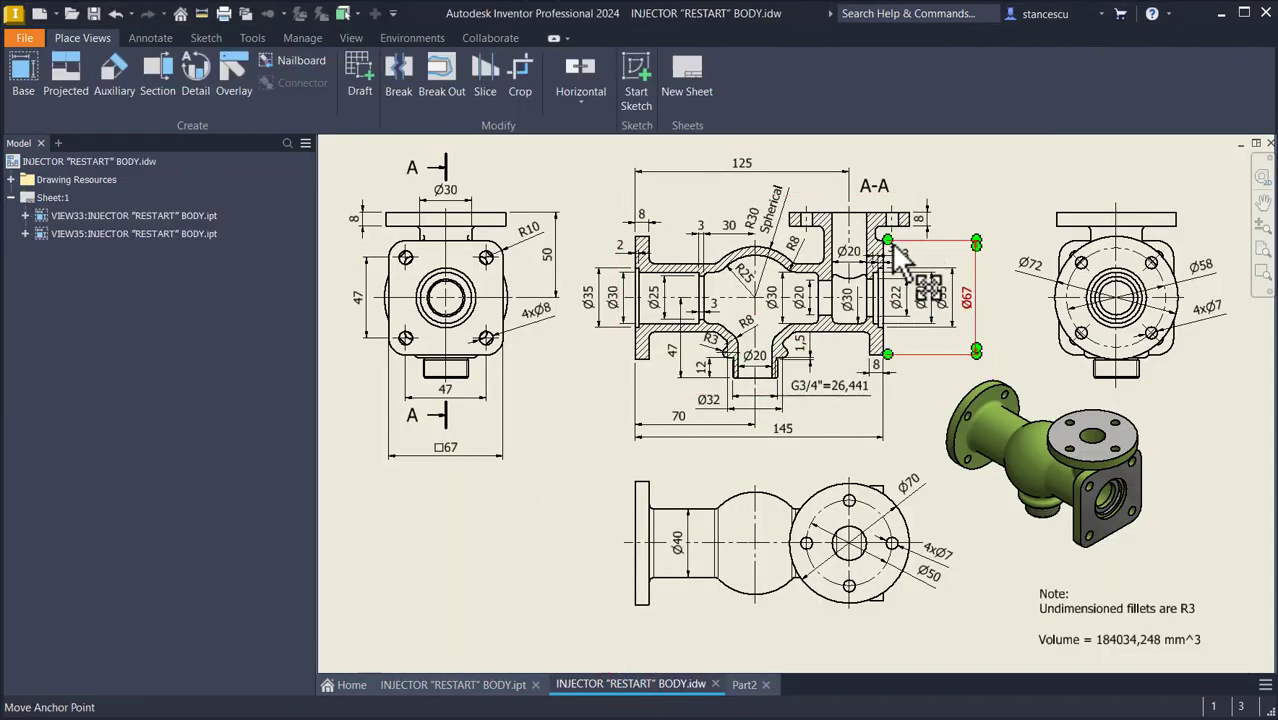
pyautogui.click(977, 312)
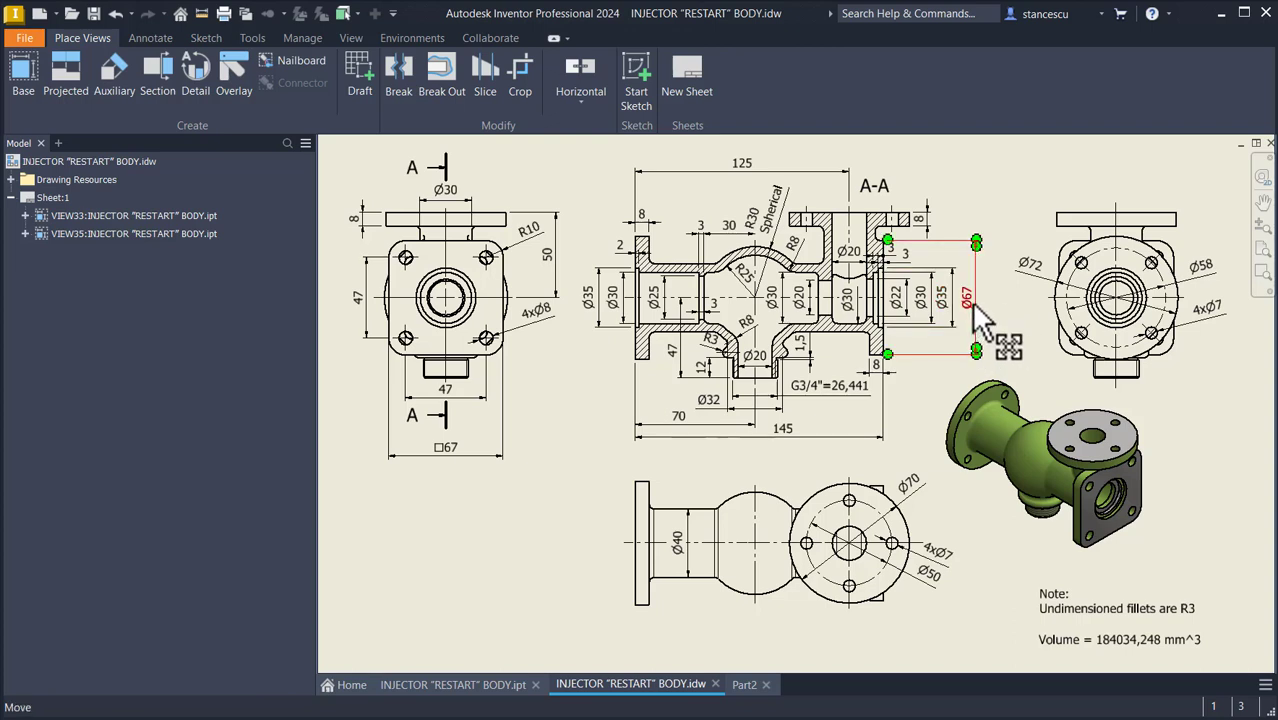
pyautogui.click(442, 452)
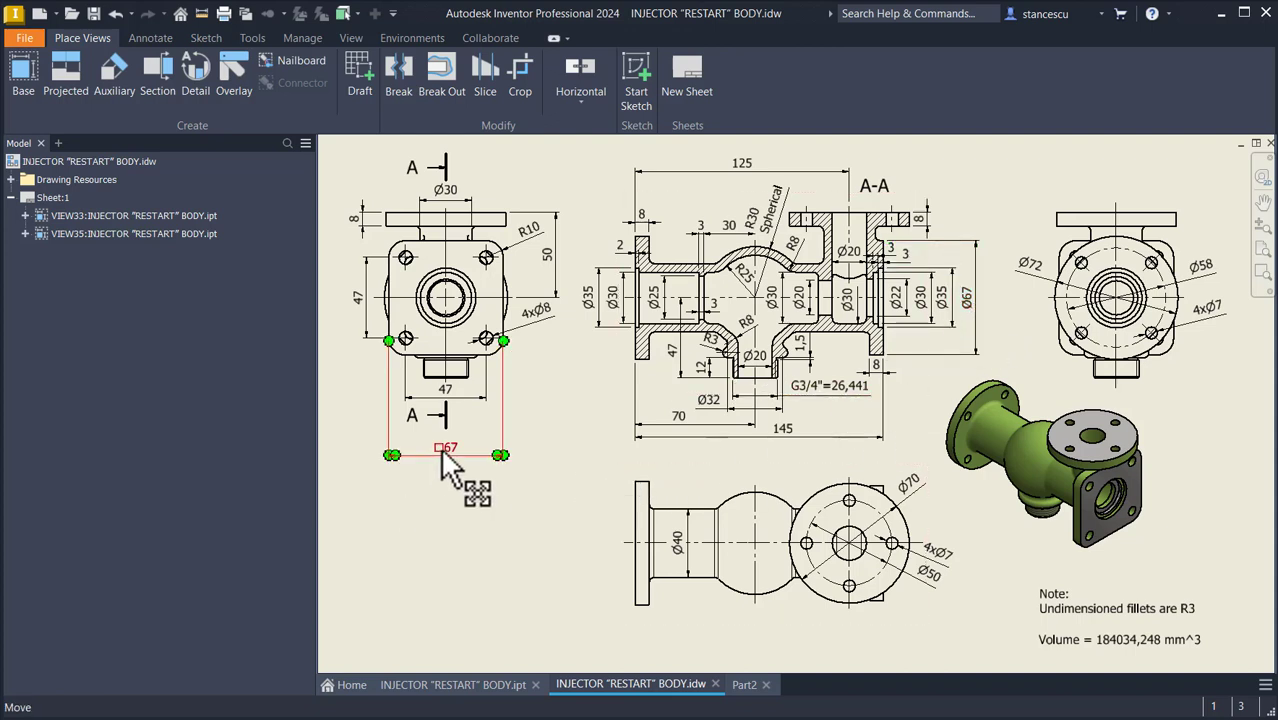
pyautogui.click(968, 305)
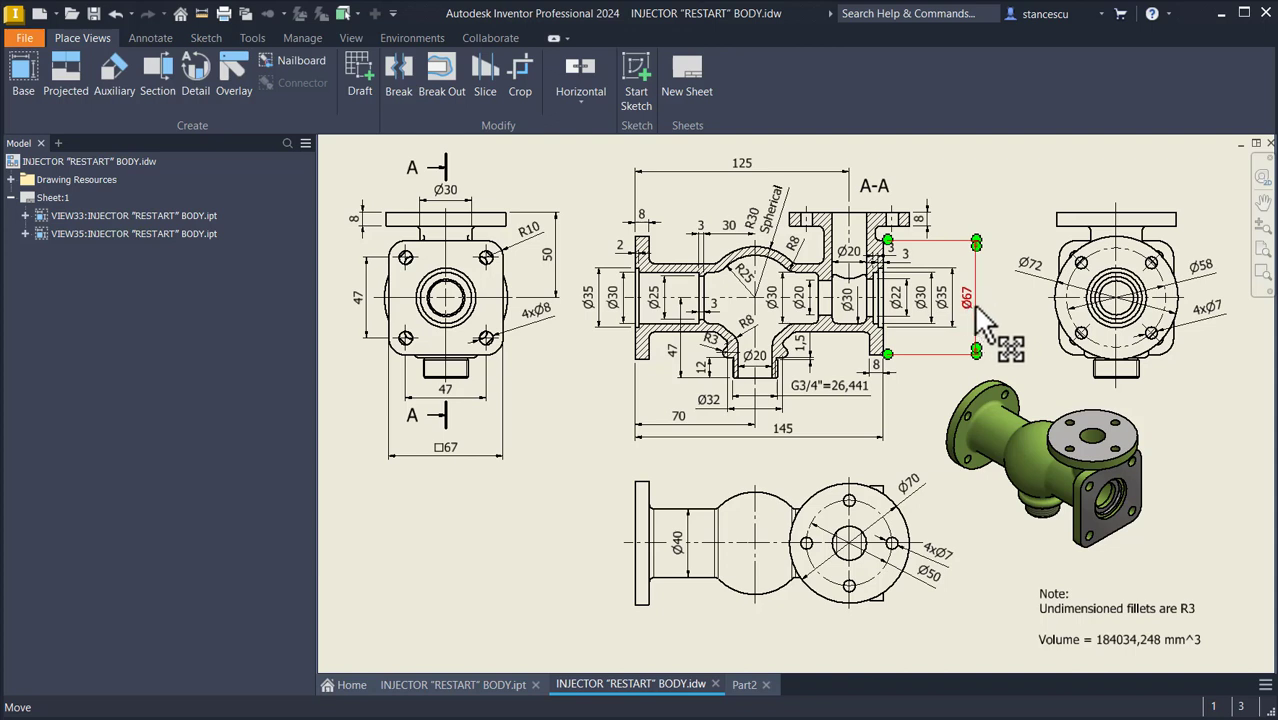
pyautogui.click(972, 300)
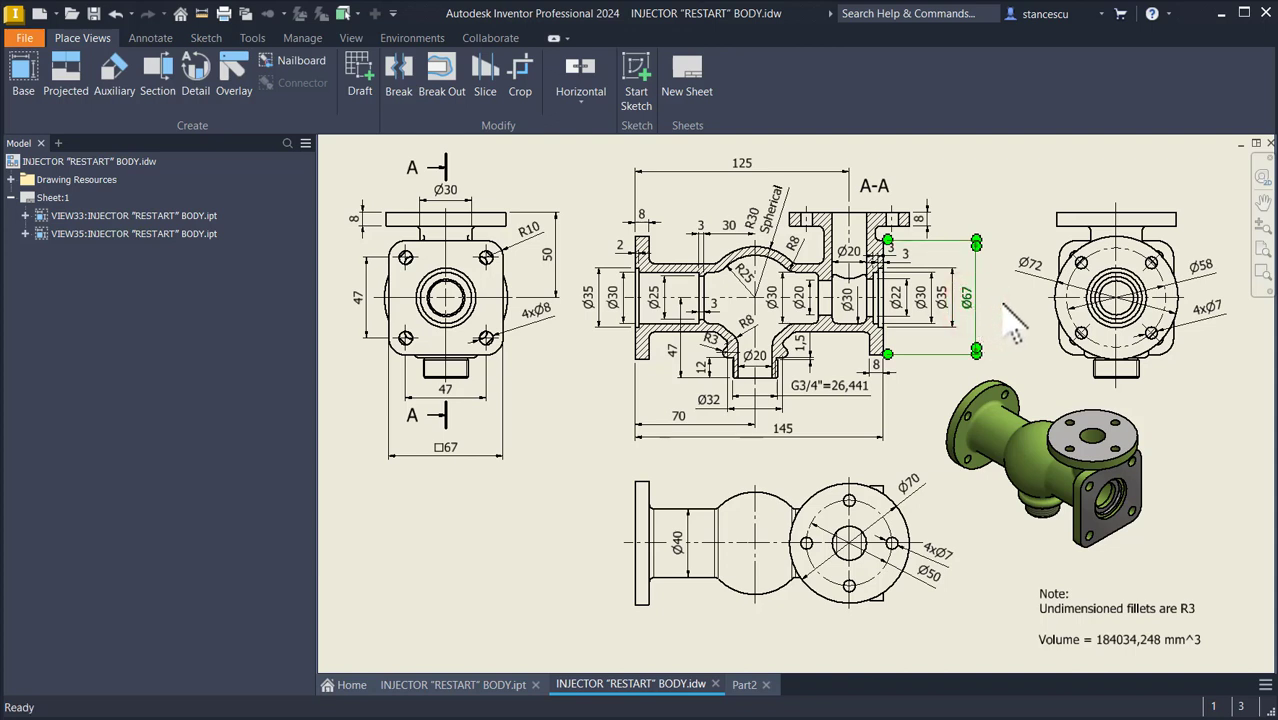
pyautogui.press('Delete')
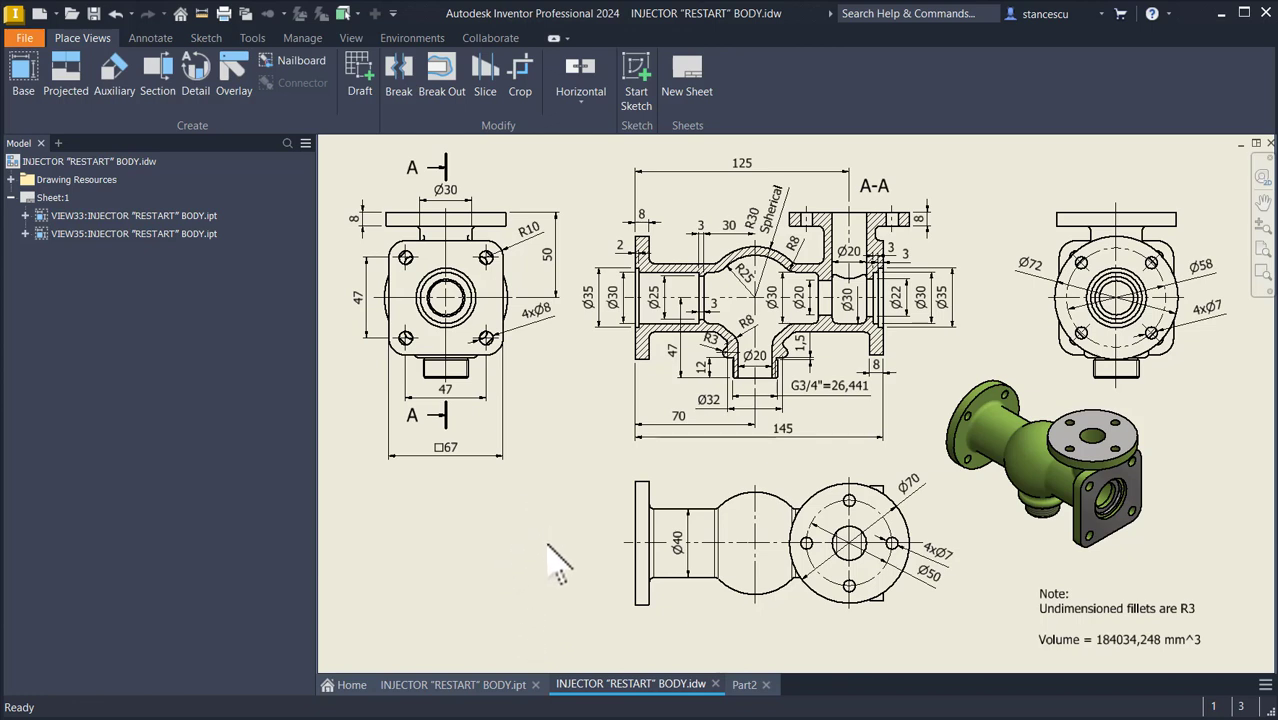
# Step: Return to Part2, start a sketch on the right flange's end face, and draw a rectangle about 127 by 98 mm around it
pyautogui.click(744, 688)
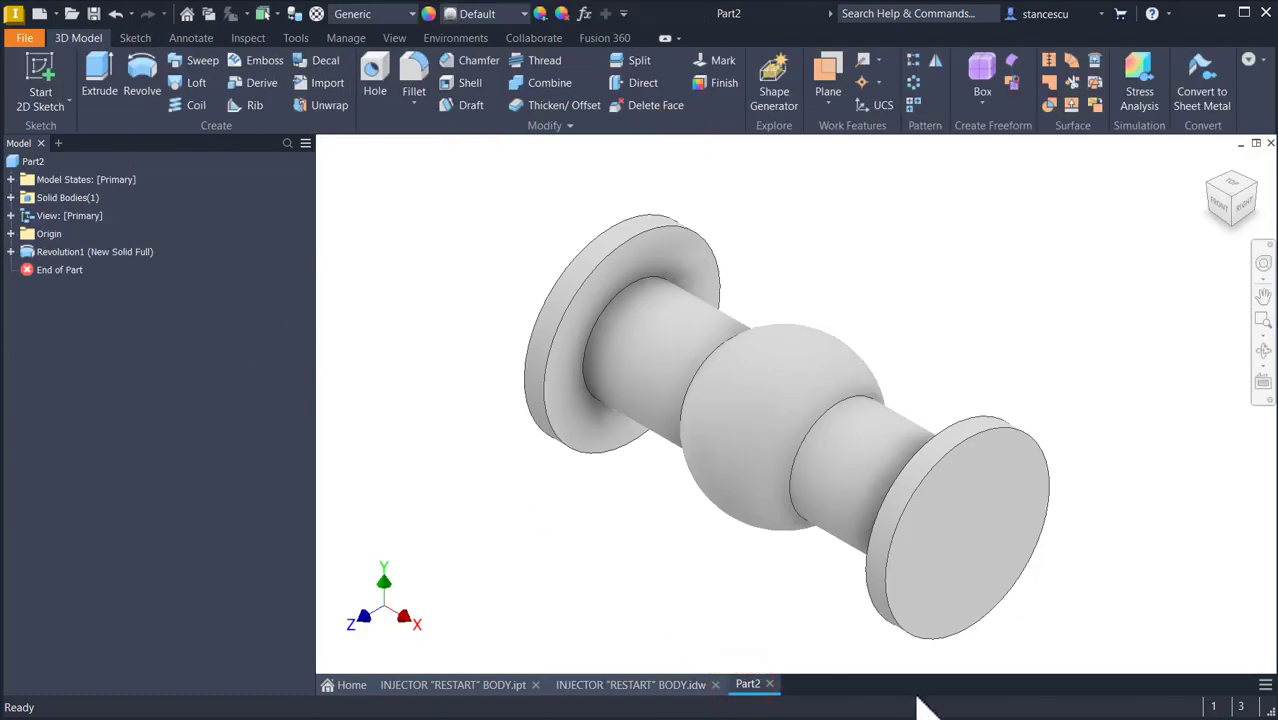
pyautogui.click(963, 529)
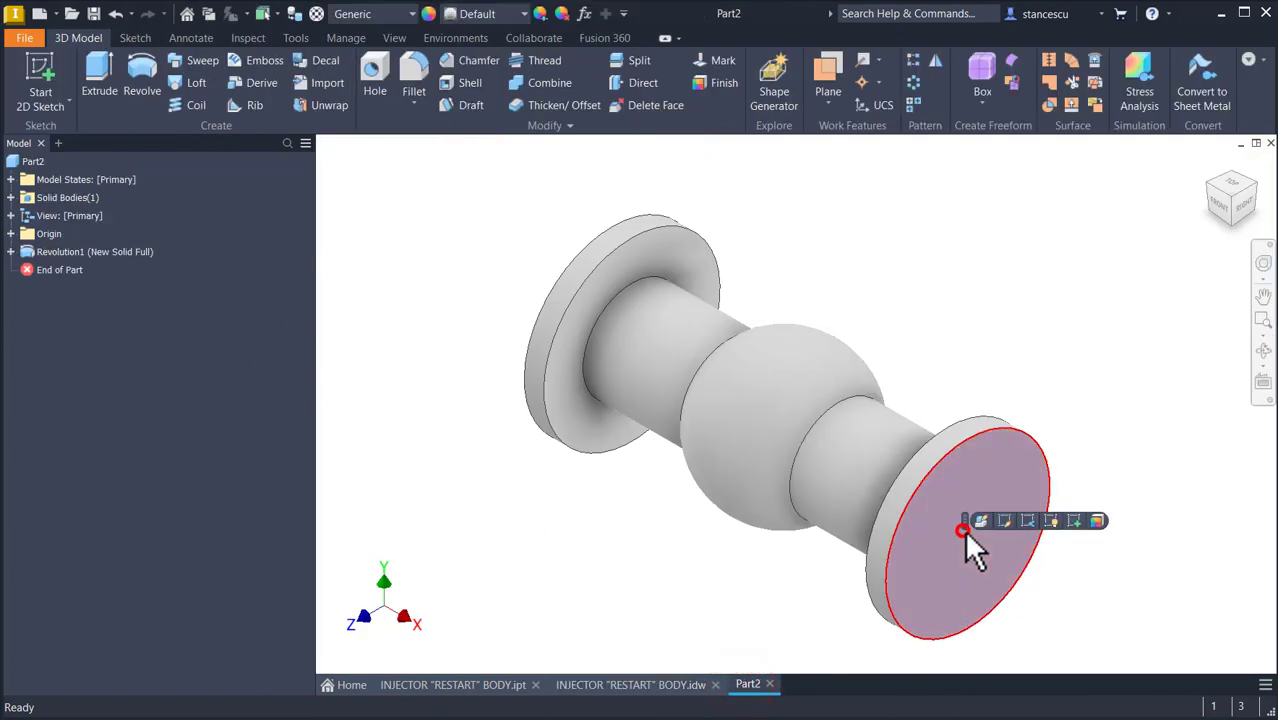
pyautogui.click(1077, 522)
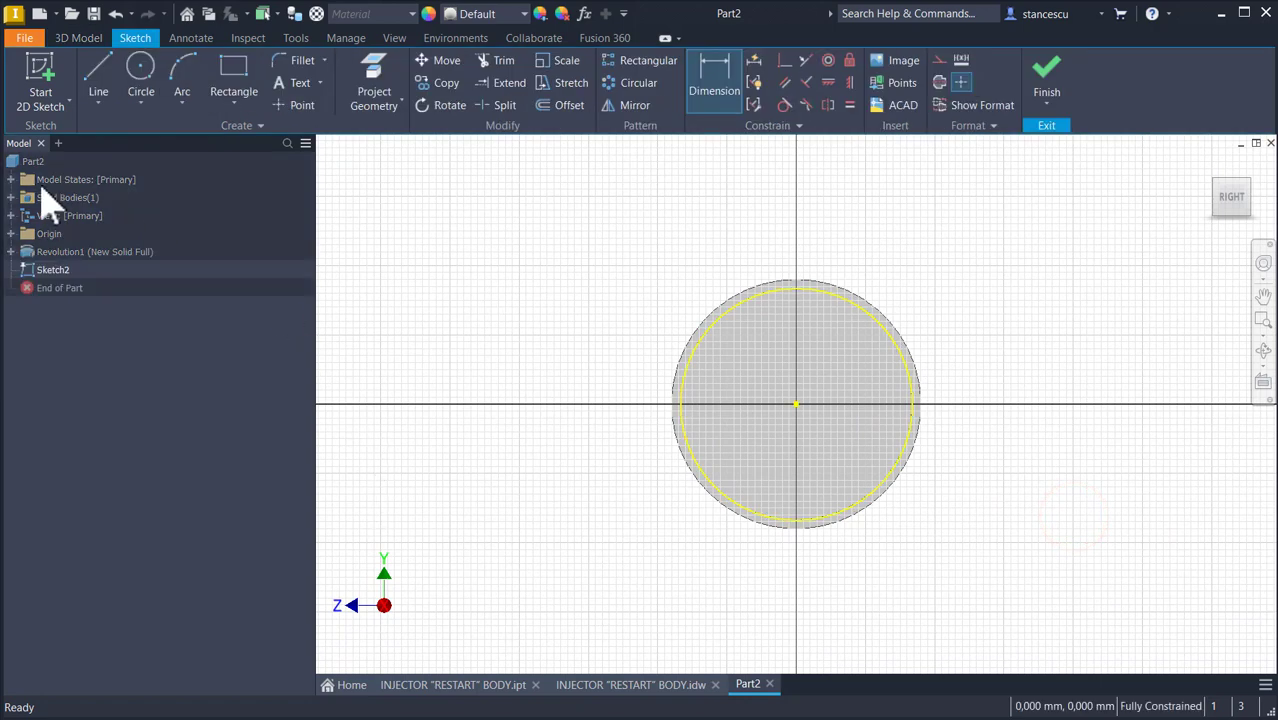
pyautogui.click(247, 95)
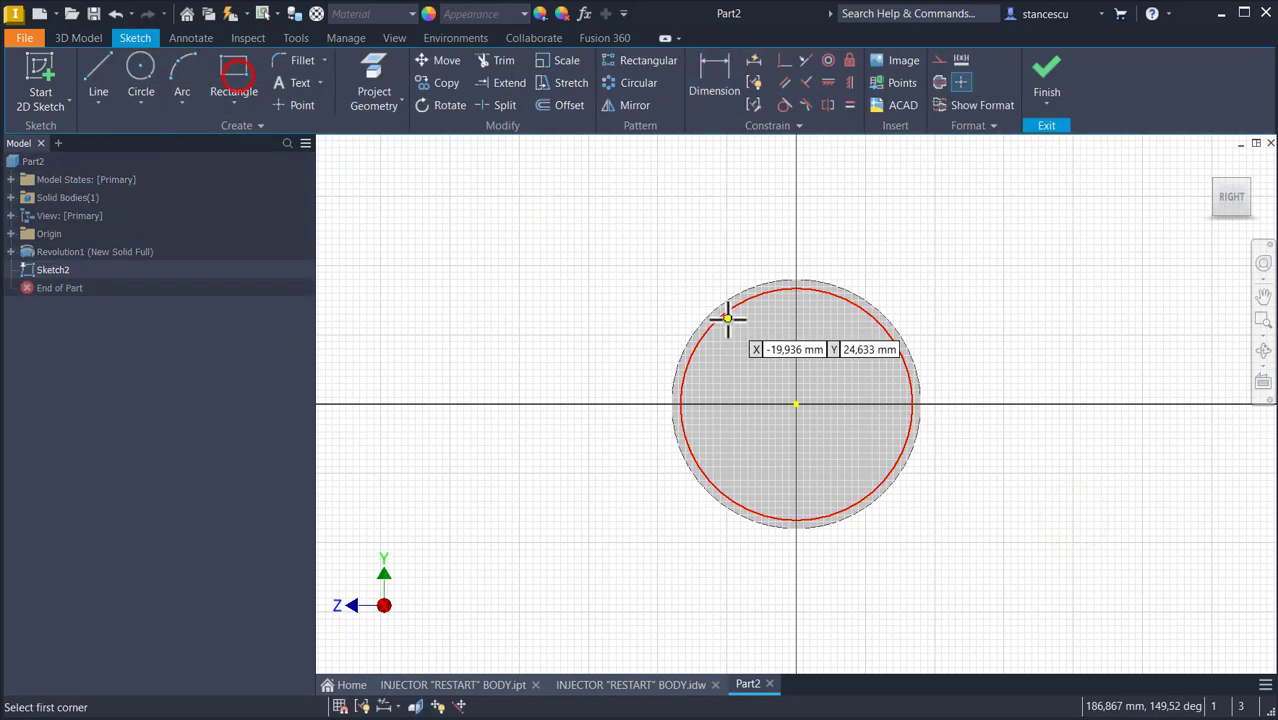
pyautogui.click(615, 259)
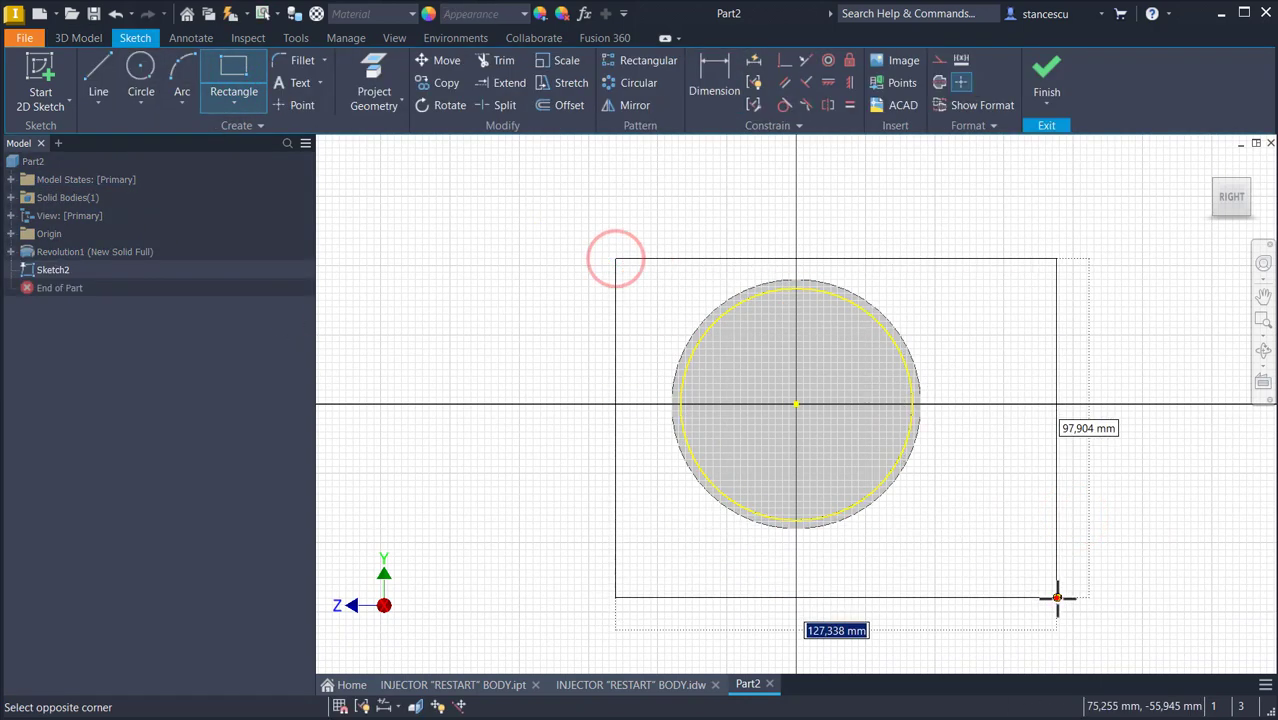
pyautogui.click(1056, 597)
pyautogui.press('Escape')
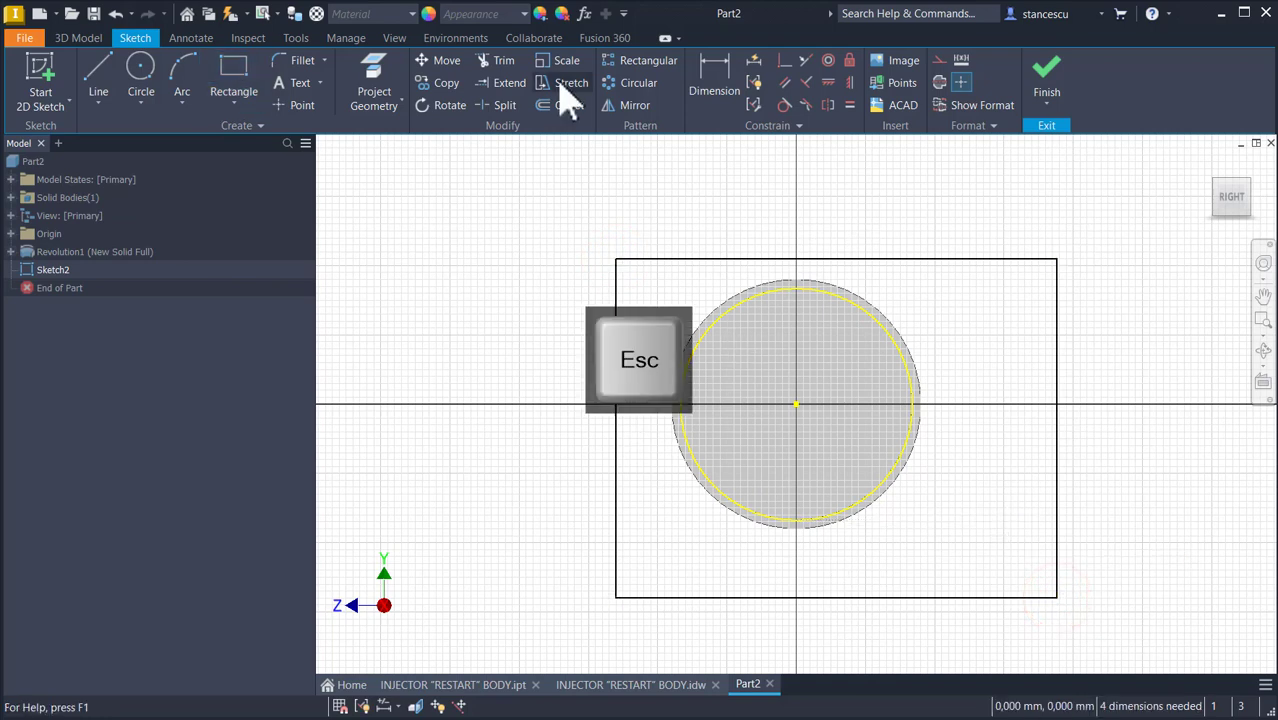
# Step: Constrain the rectangle's upper edge and right edge to equal length so the rectangle is a square
pyautogui.click(849, 104)
pyautogui.click(939, 260)
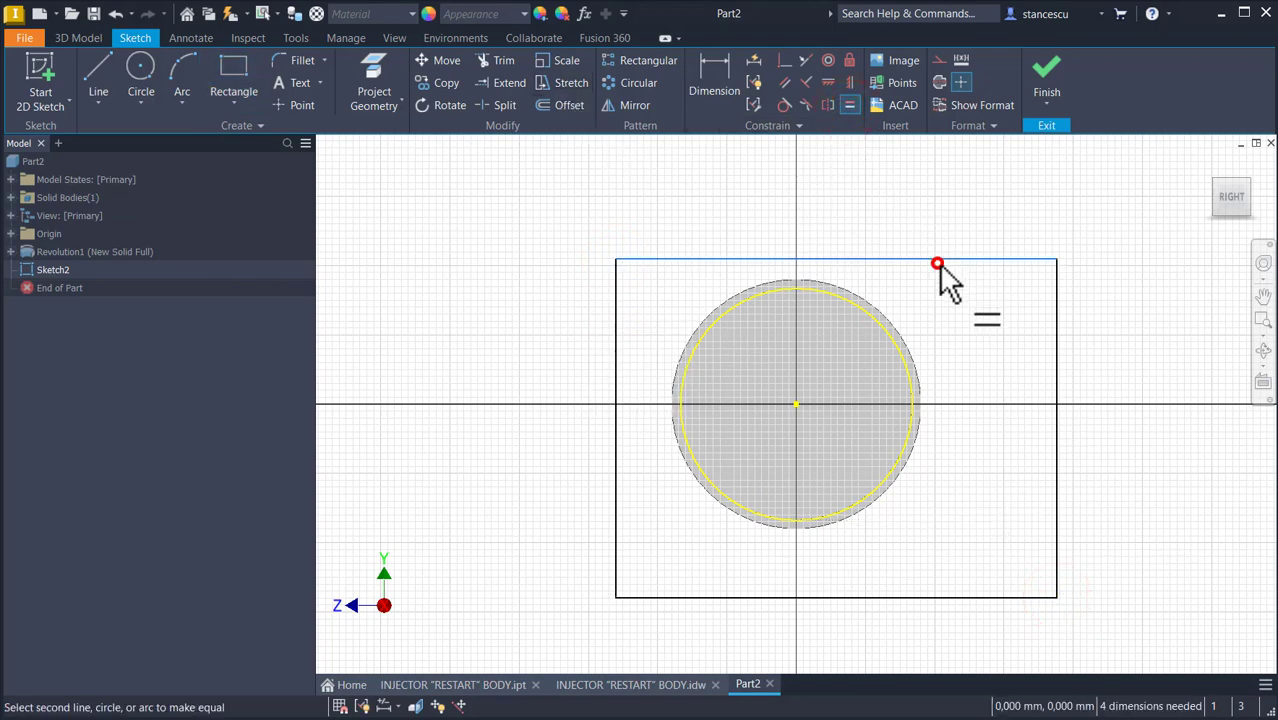
pyautogui.click(1055, 335)
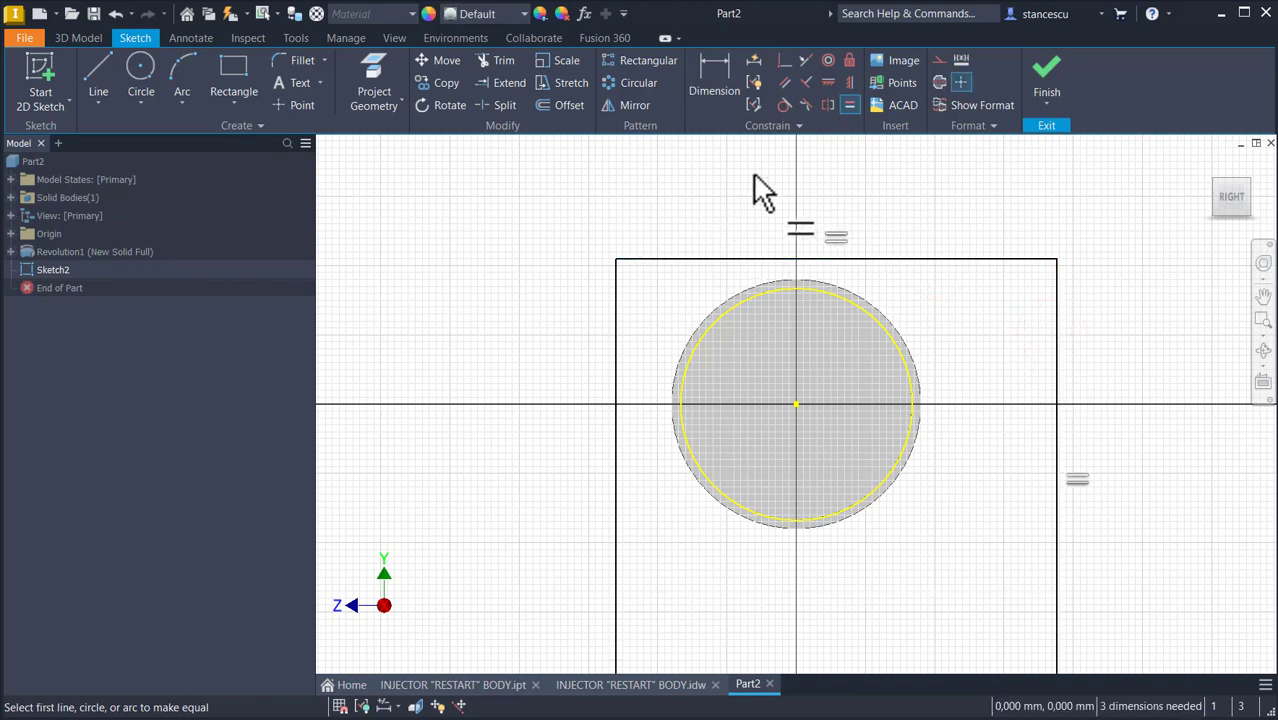
# Step: Make the square's upper, left and right edges tangent to the larger outer circle of the flanges
pyautogui.click(784, 106)
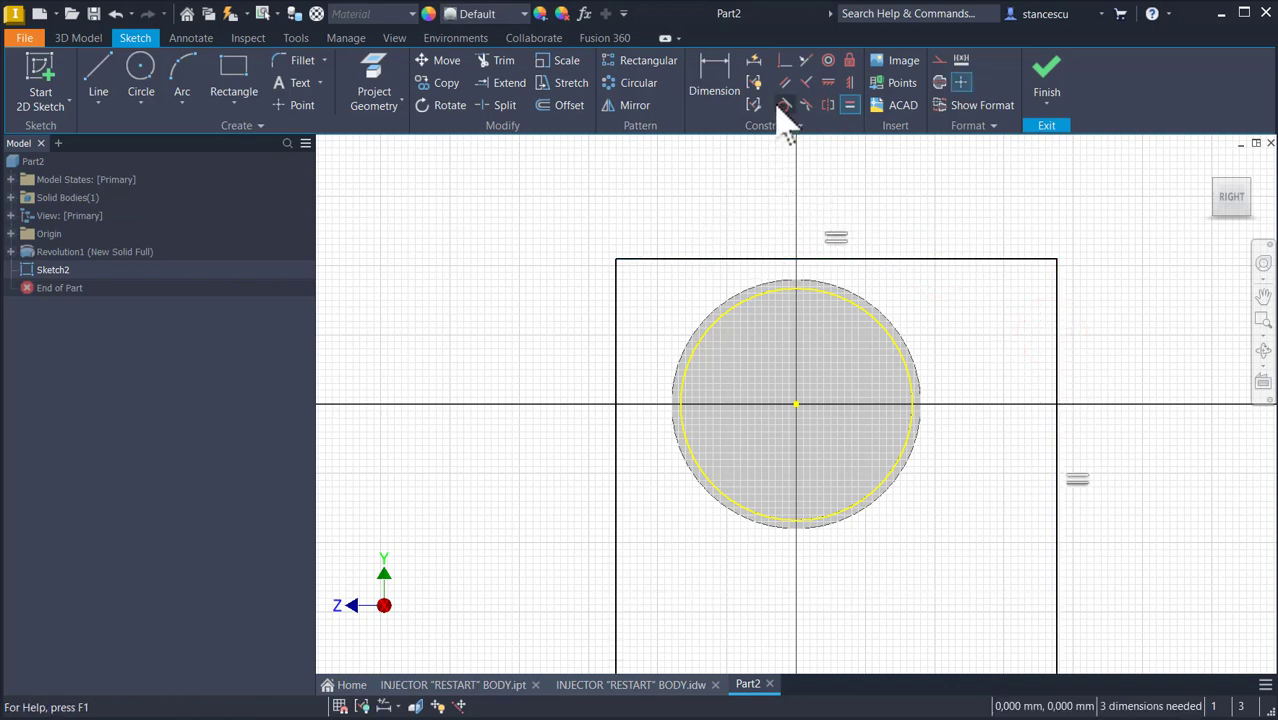
pyautogui.click(782, 261)
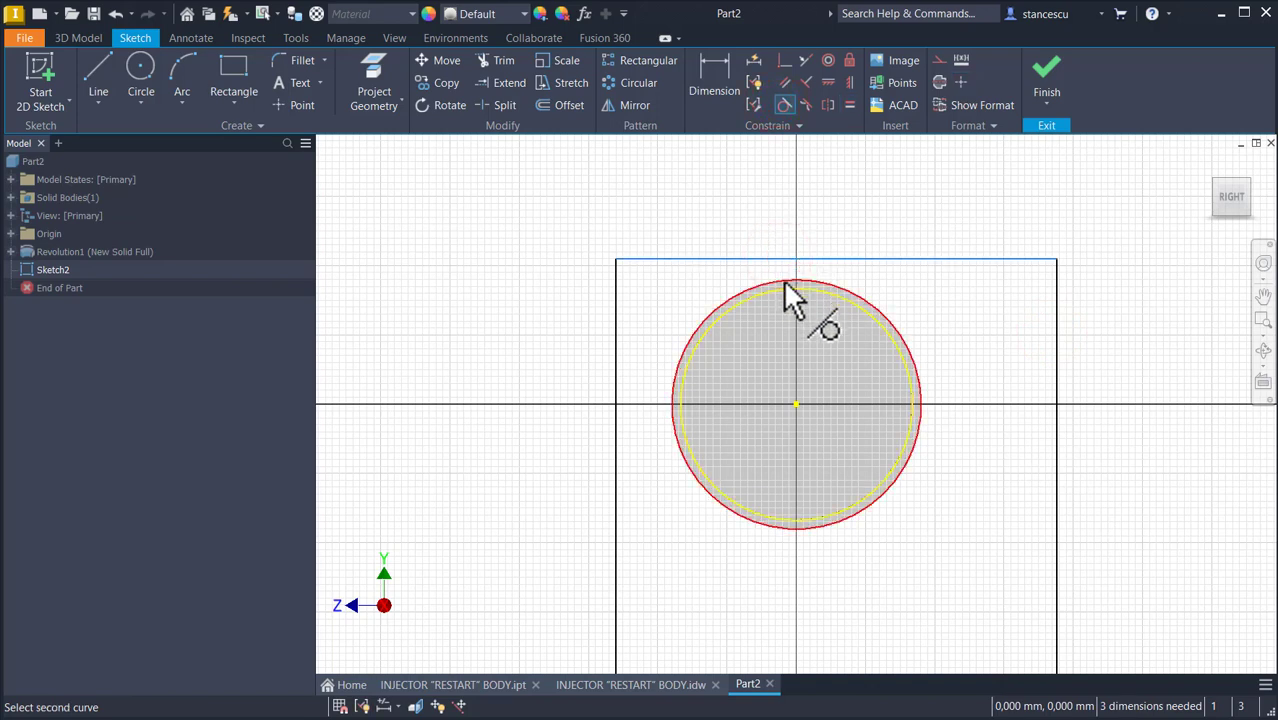
pyautogui.click(785, 283)
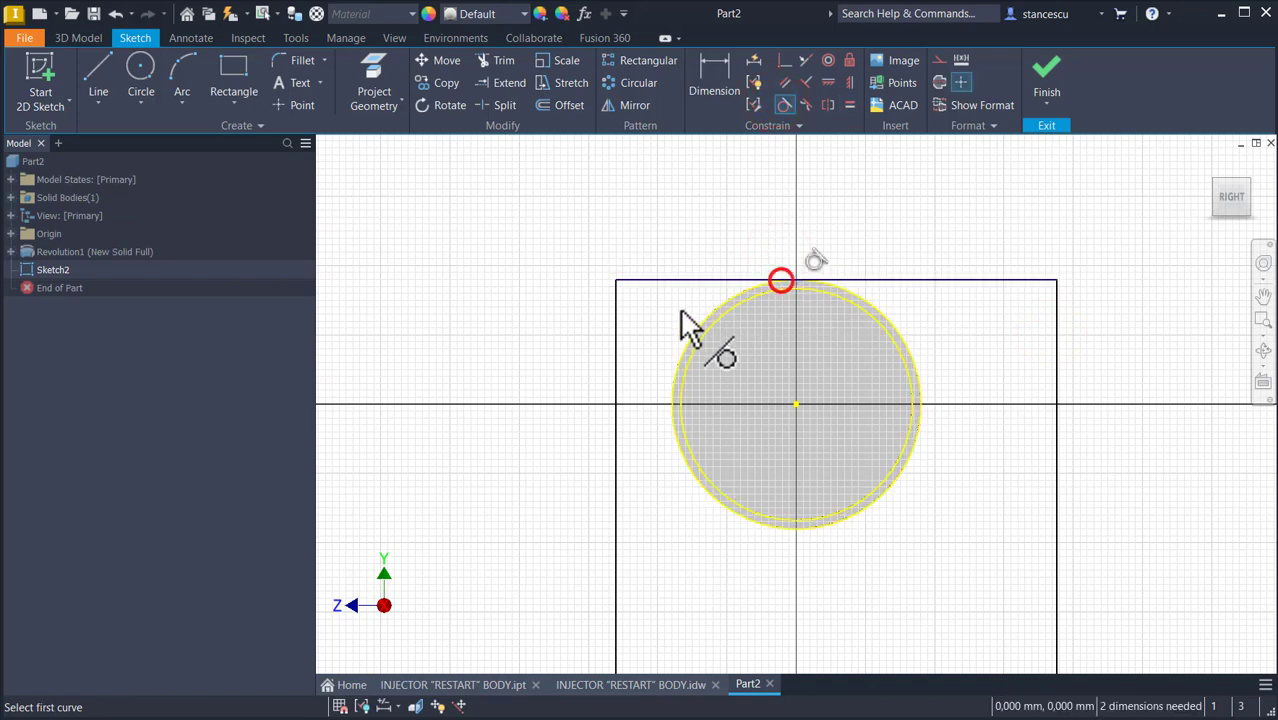
pyautogui.click(614, 385)
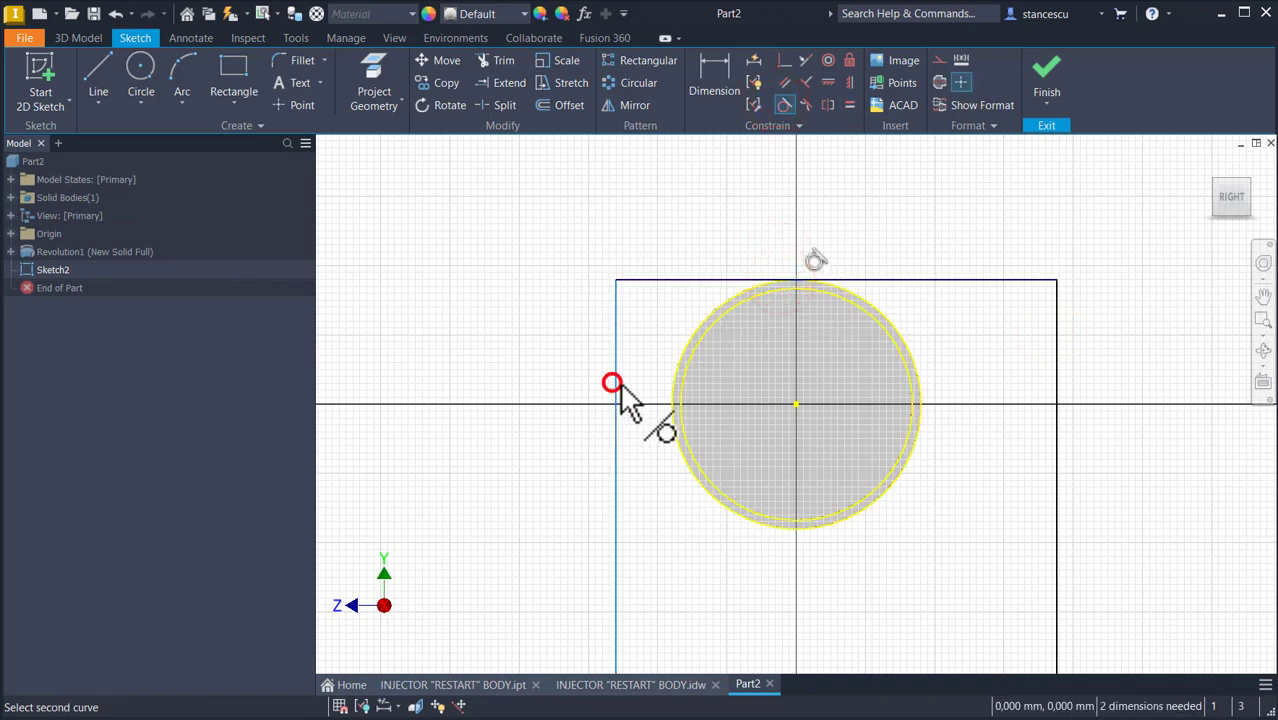
pyautogui.click(690, 388)
pyautogui.click(1056, 368)
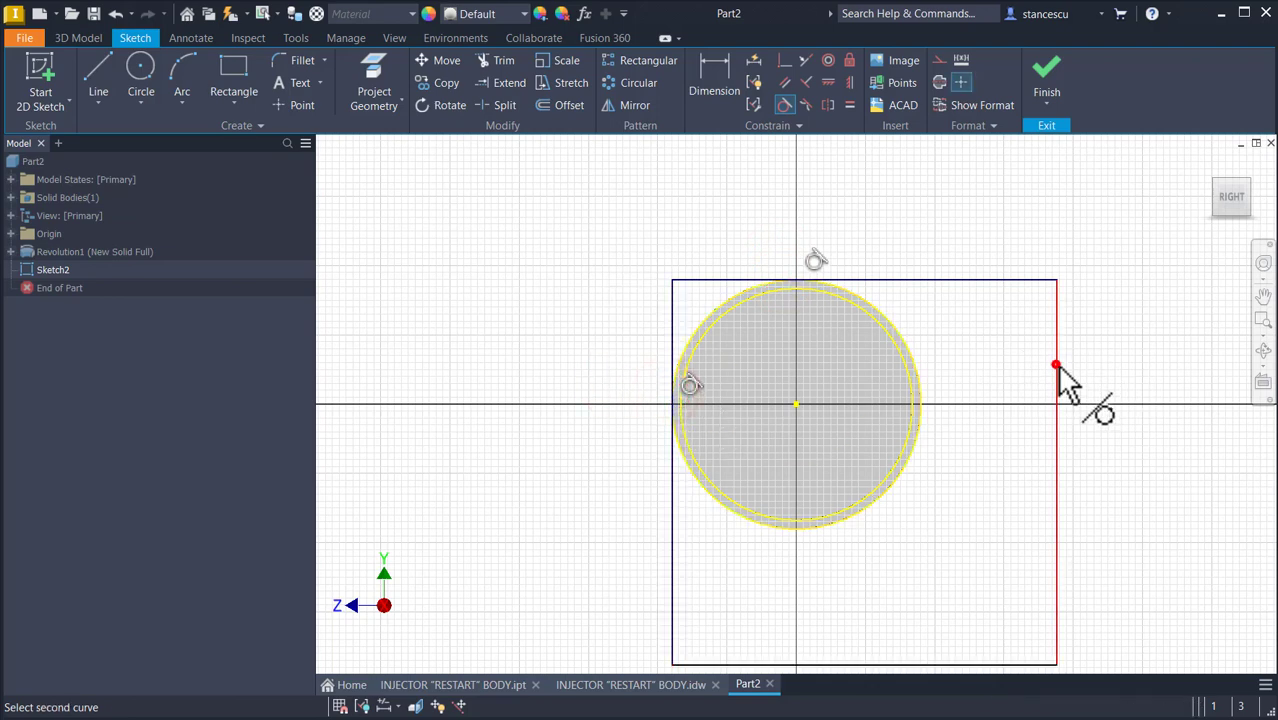
pyautogui.click(924, 384)
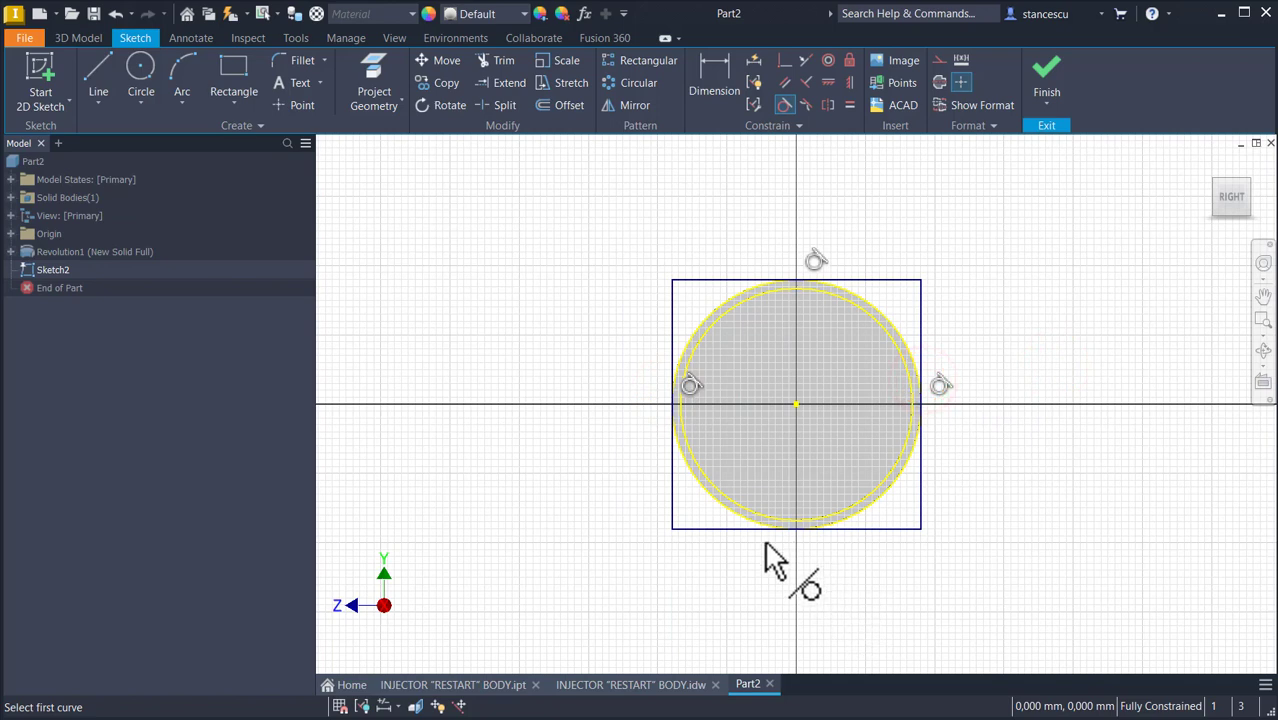
pyautogui.press('Escape')
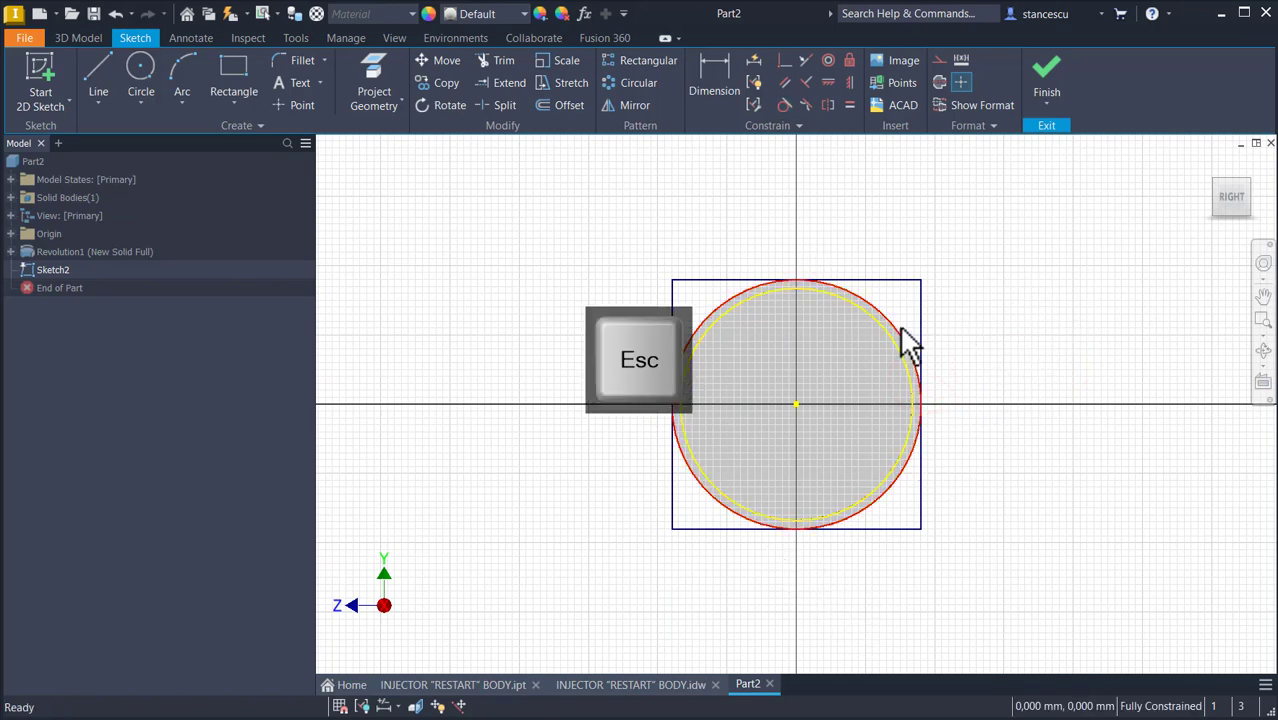
# Step: Delete the smaller projected circle from the square flange sketch, keeping the outer tangent circle
pyautogui.moveTo(903, 307); pyautogui.dragTo(792, 366)
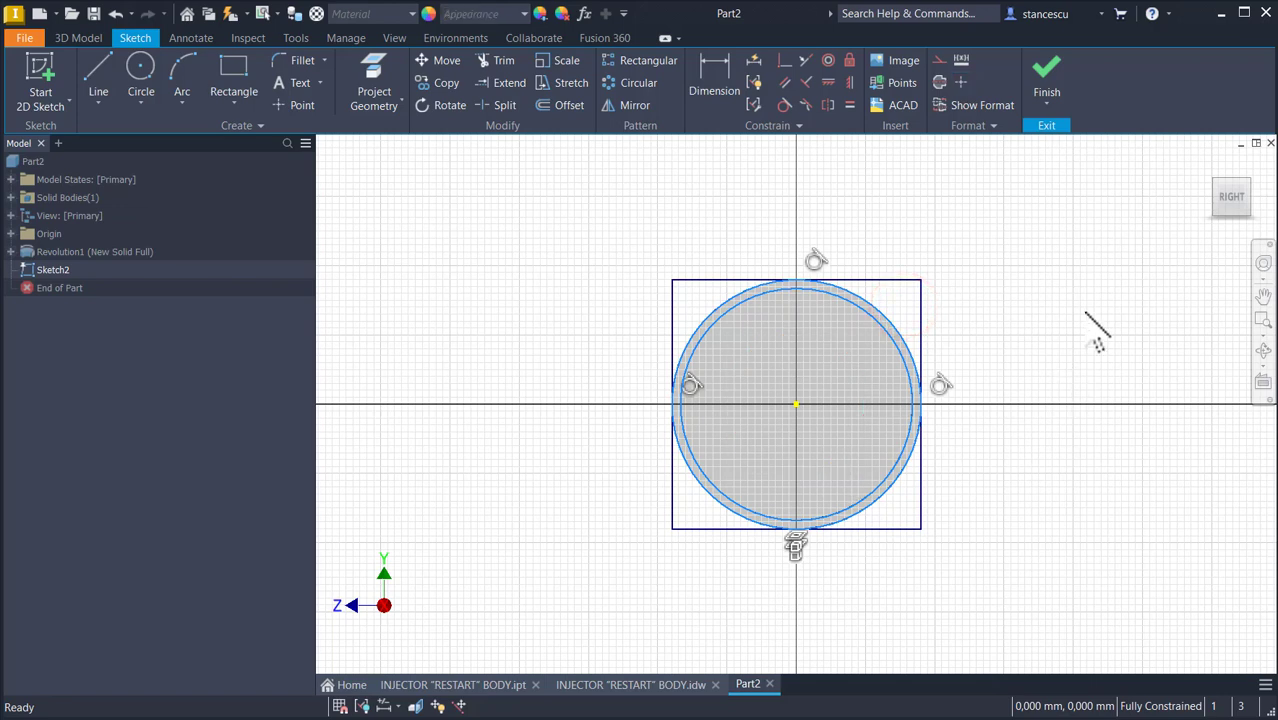
pyautogui.click(1080, 310)
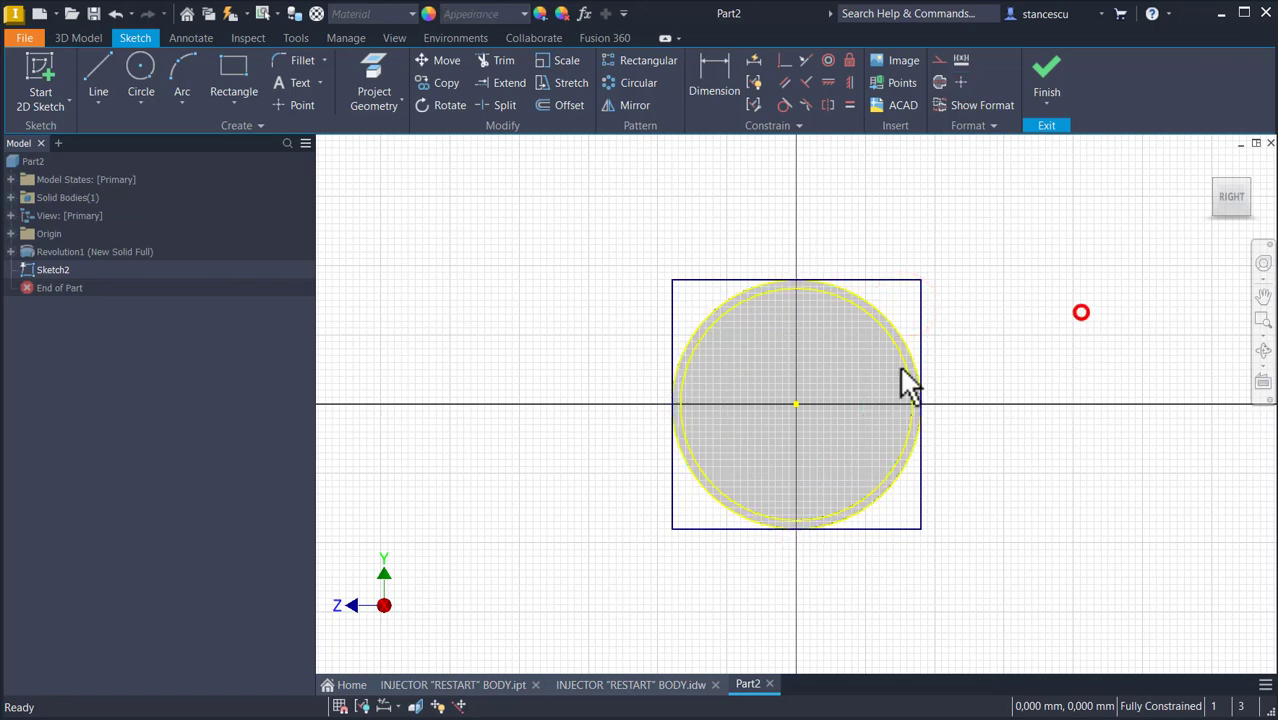
pyautogui.click(880, 330)
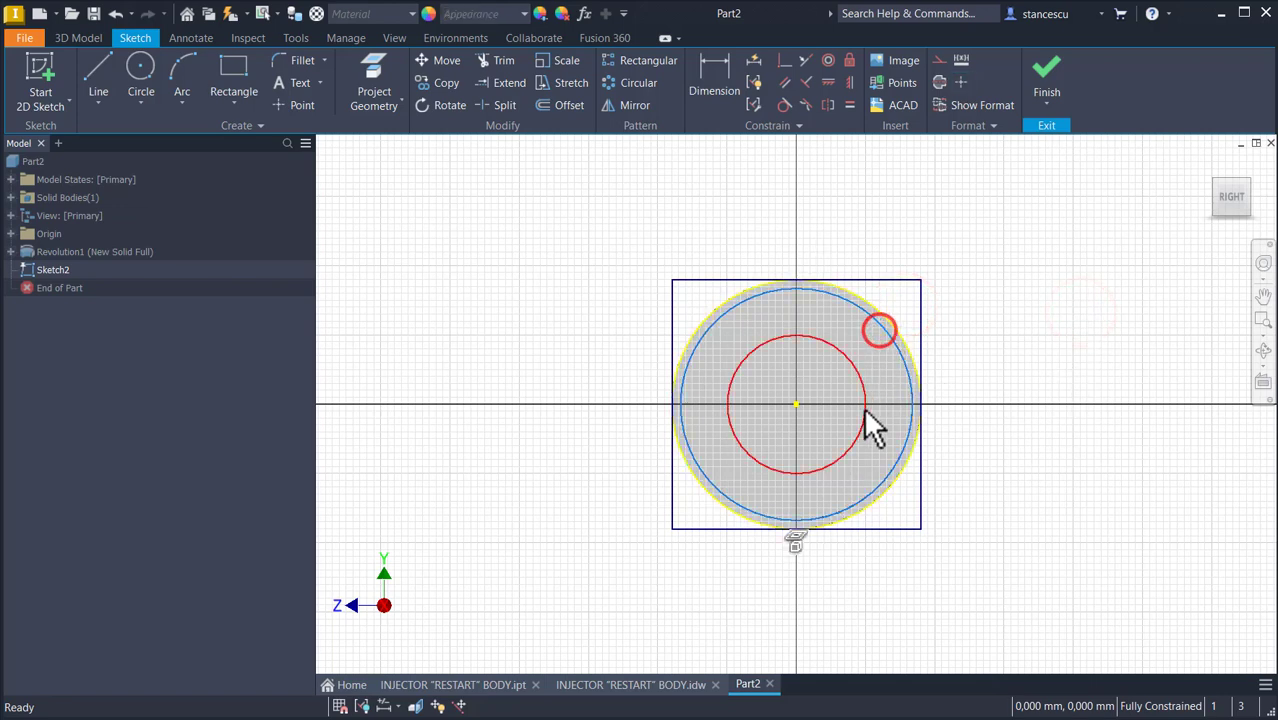
pyautogui.press('Delete')
pyautogui.click(1009, 327)
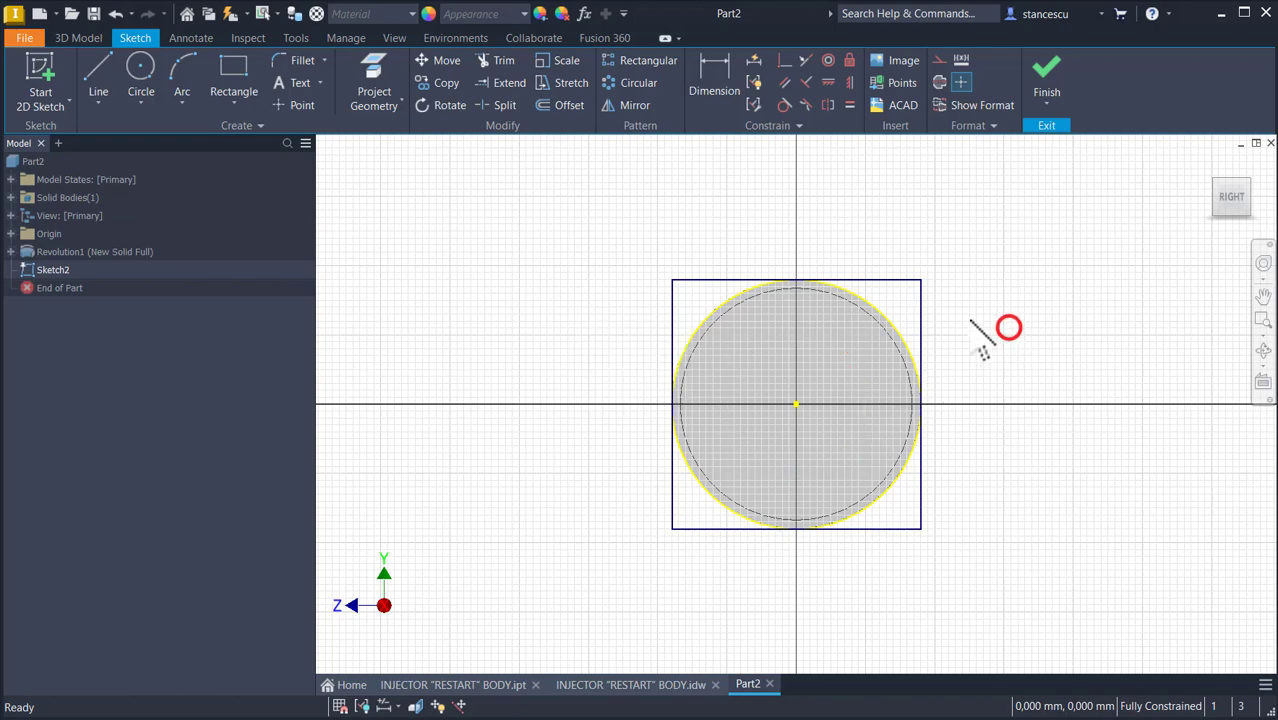
pyautogui.click(906, 349)
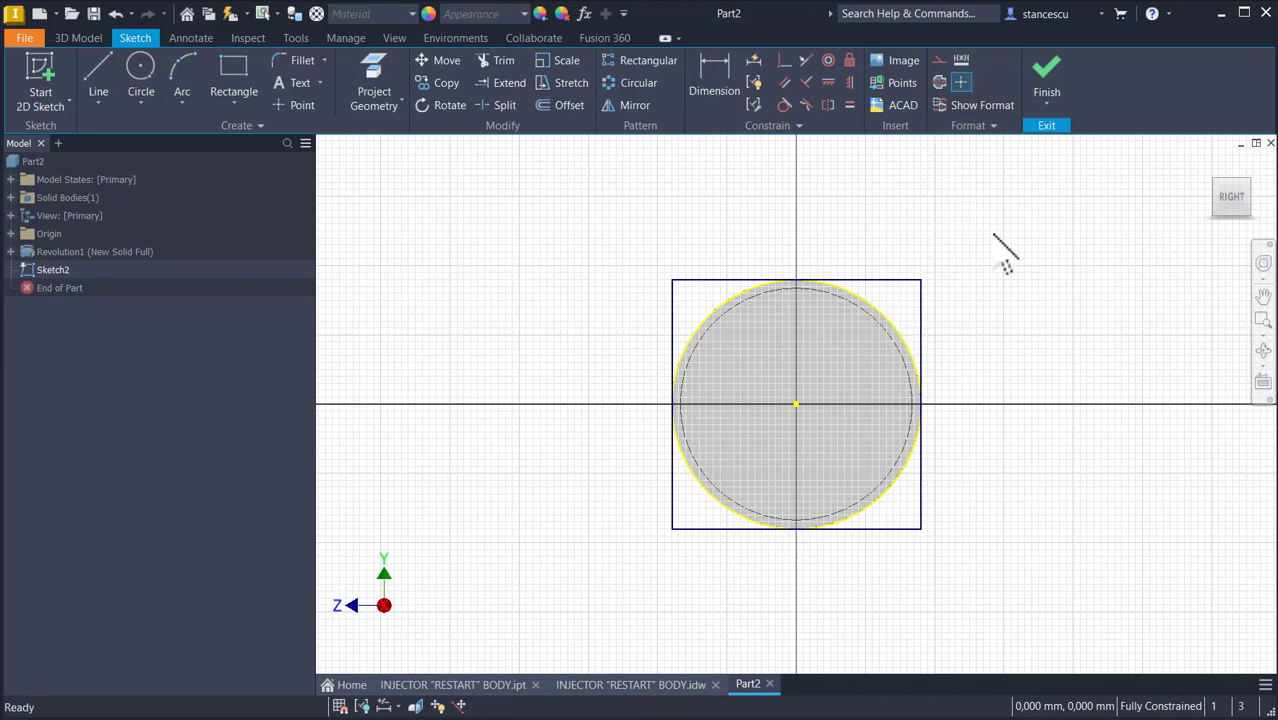
# Step: Finish the sketch and extrude all the square's profiles up to the right flange's back face, joined to the body
pyautogui.click(1046, 80)
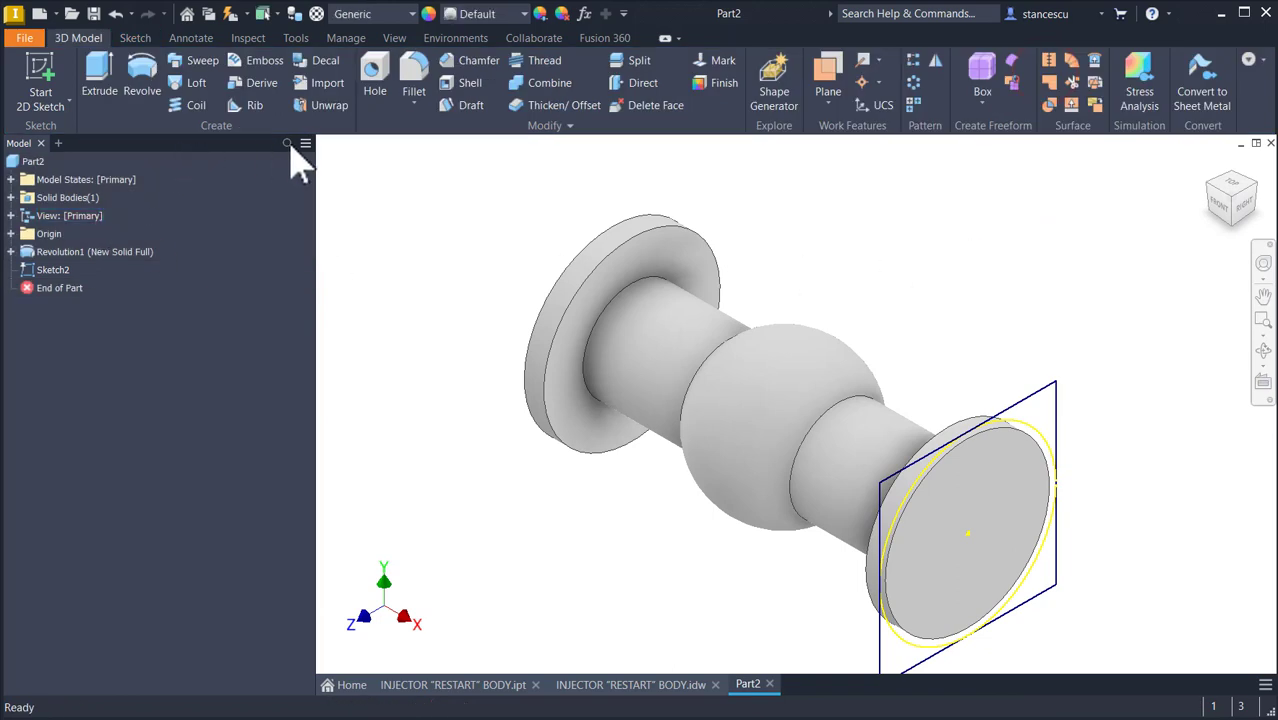
pyautogui.click(97, 88)
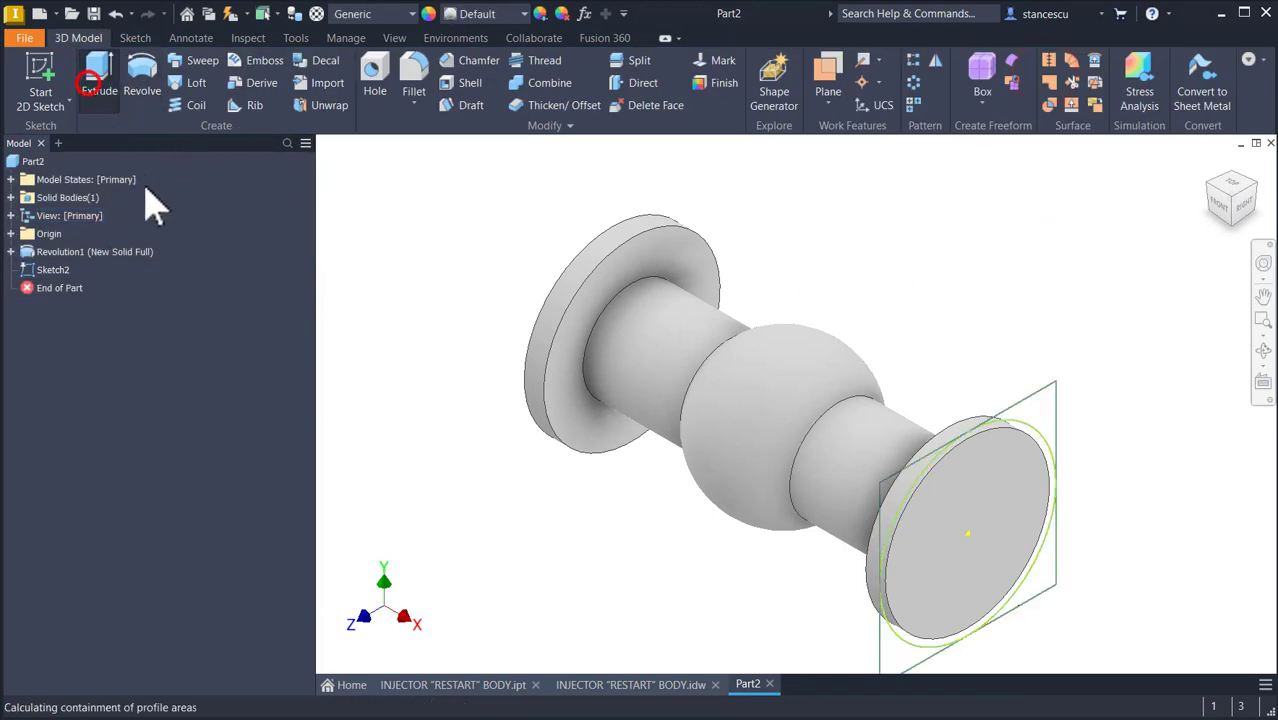
pyautogui.click(1030, 410)
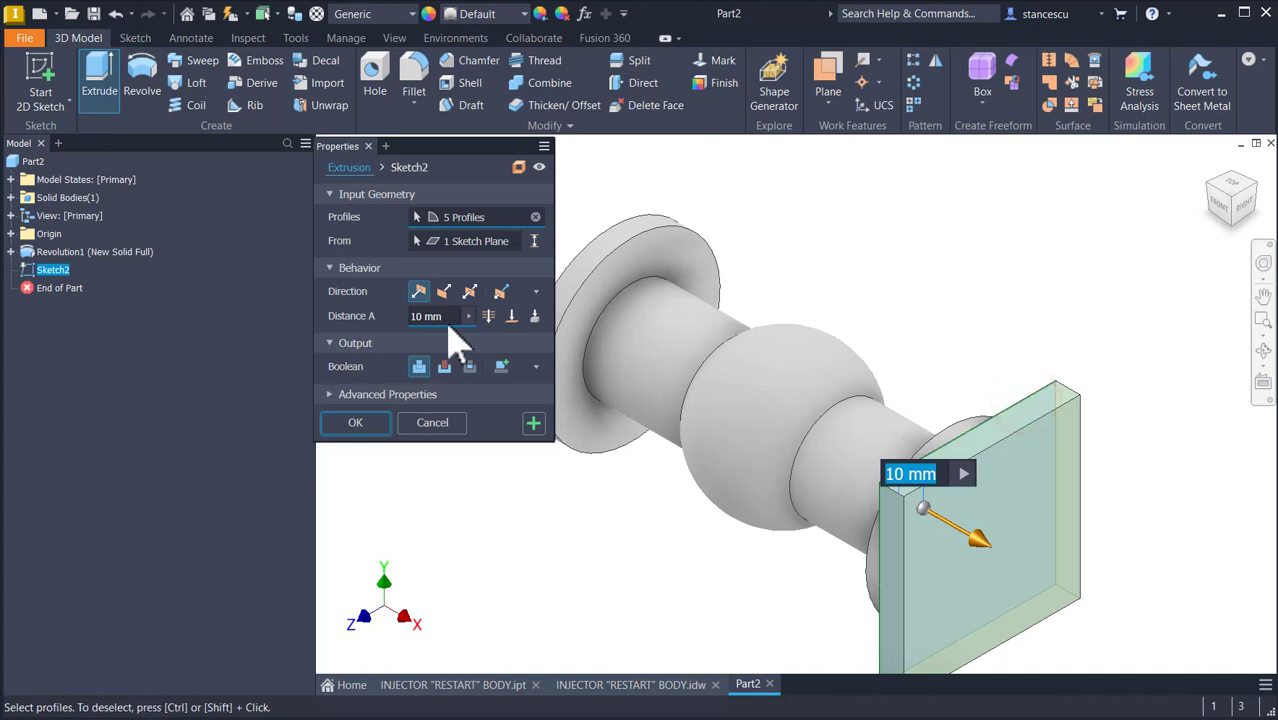
pyautogui.click(511, 316)
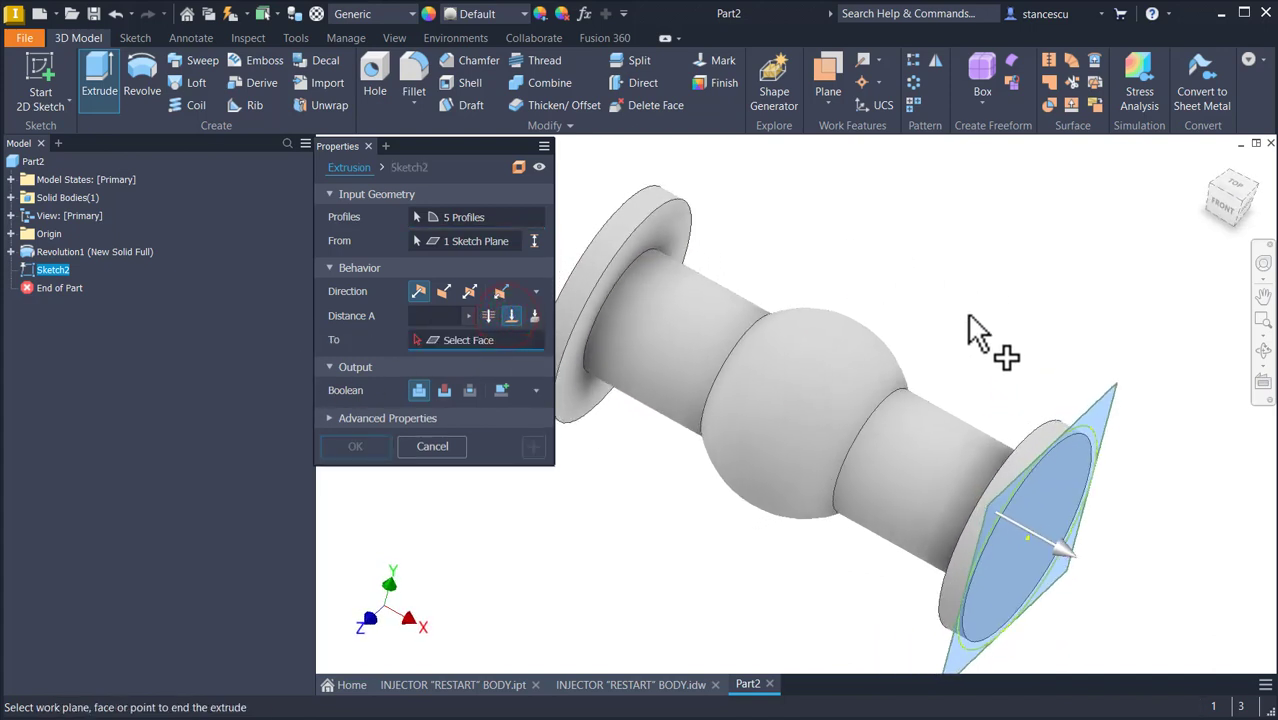
pyautogui.click(1040, 425)
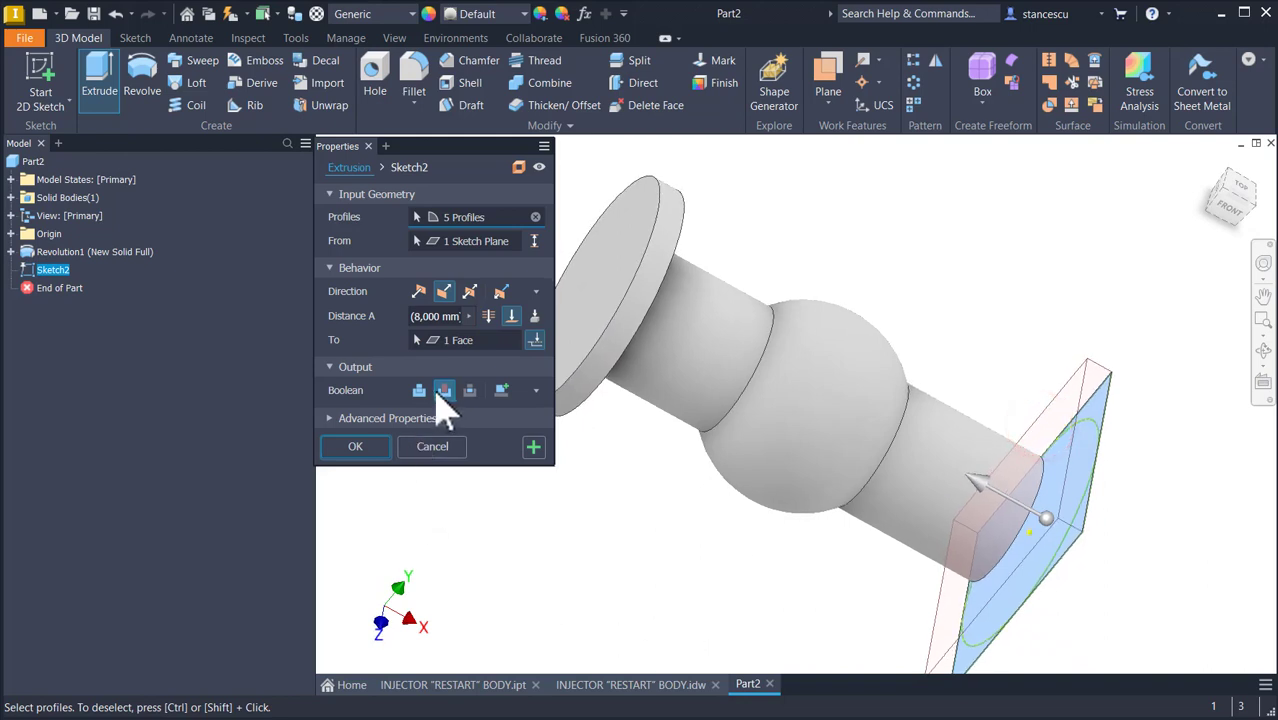
pyautogui.click(419, 390)
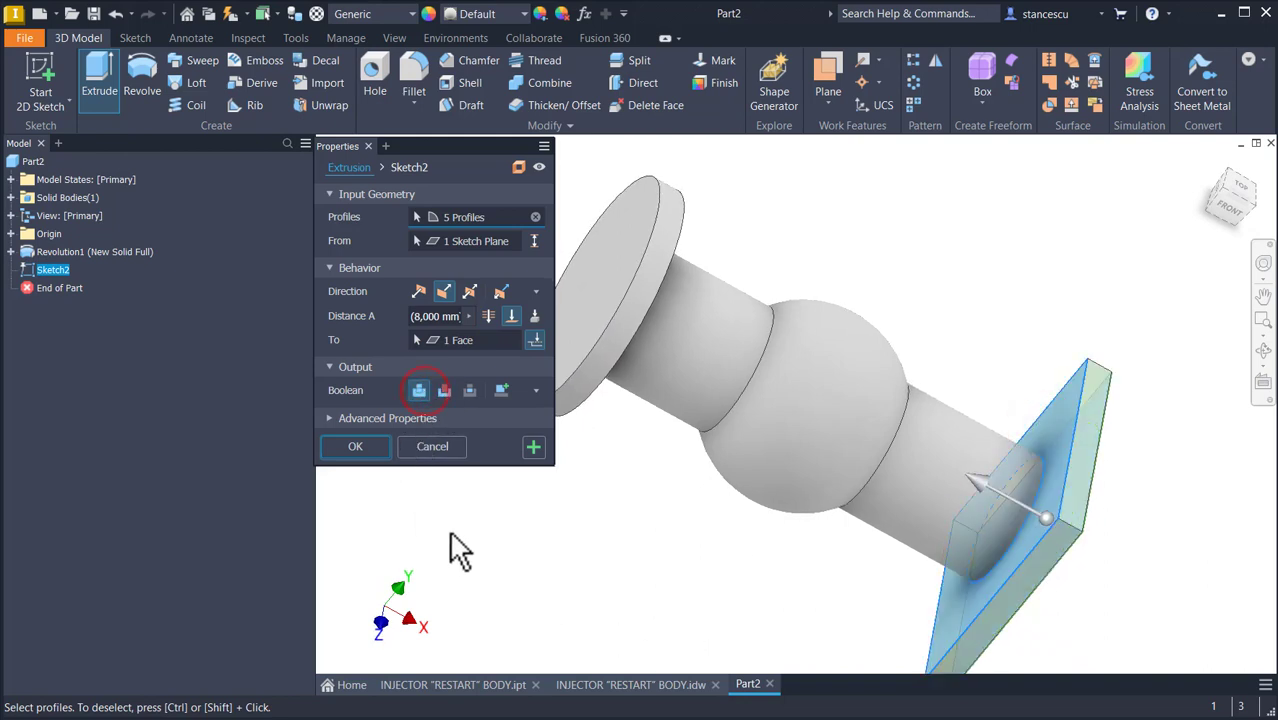
pyautogui.click(358, 448)
# Step: Fillet the square flange's four corner edges with a 10 mm radius
pyautogui.press('F6')
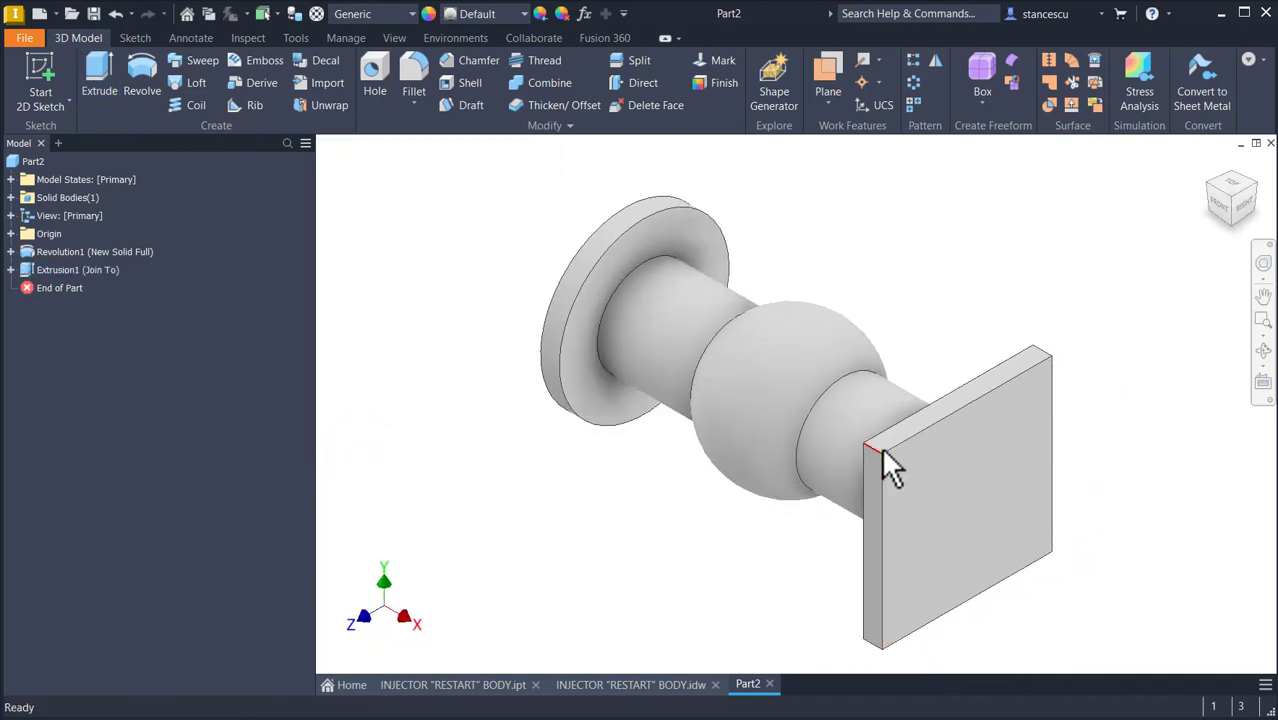
pyautogui.click(873, 449)
pyautogui.click(890, 438)
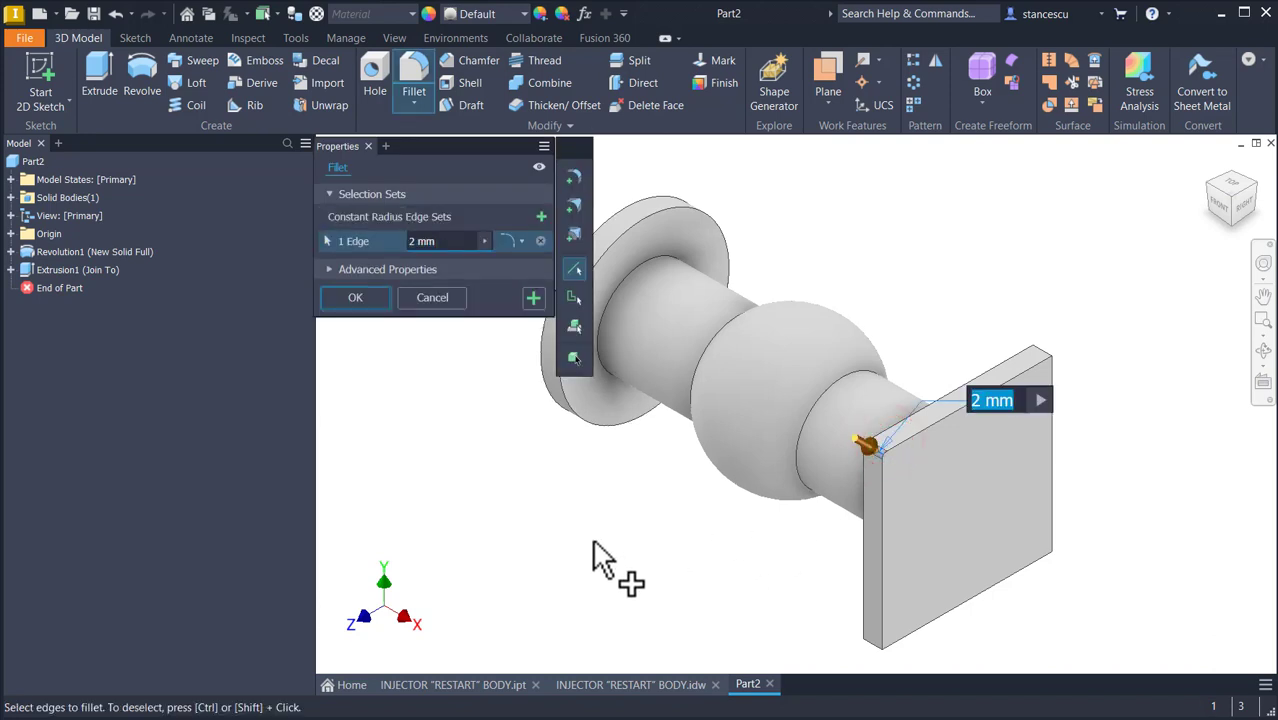
pyautogui.write('10')
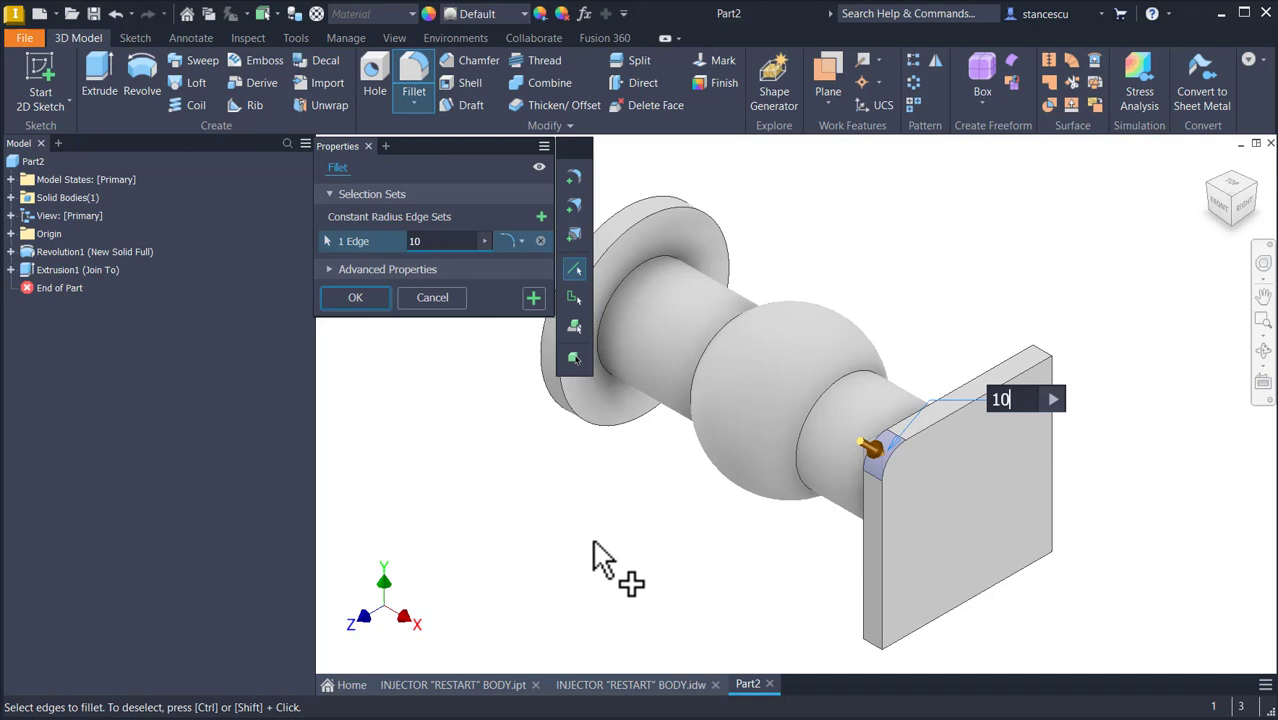
pyautogui.click(1048, 367)
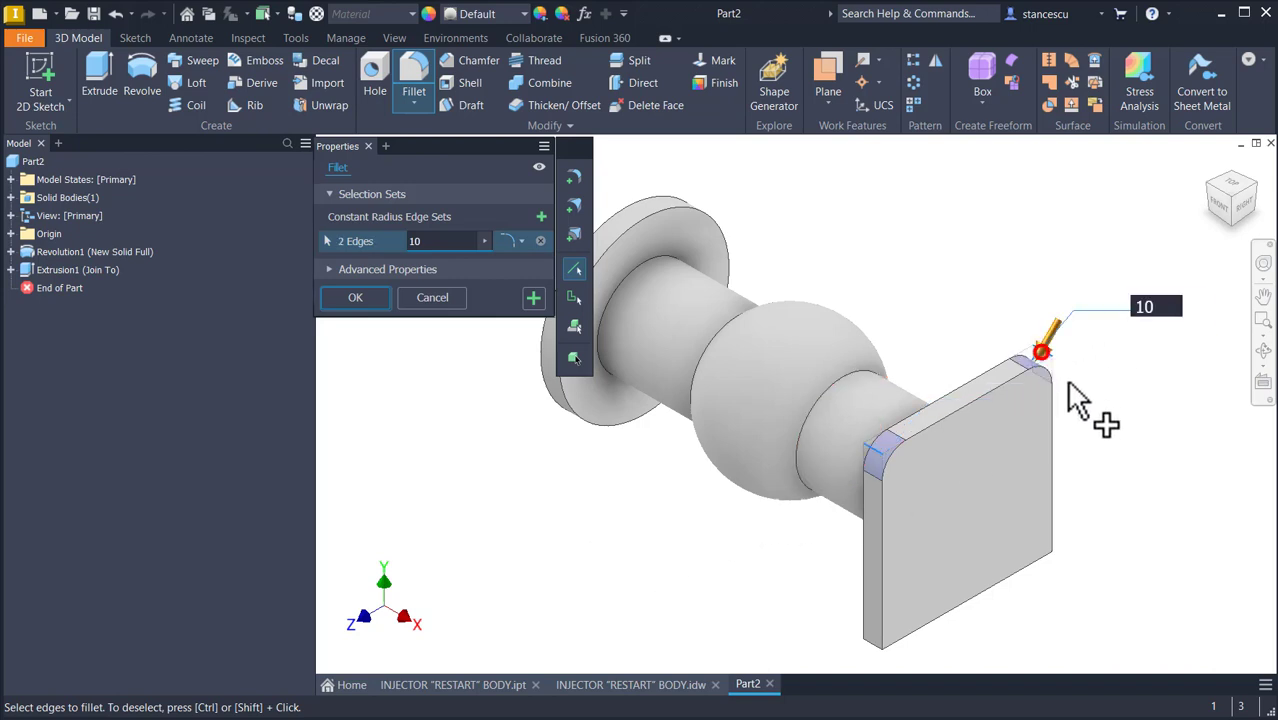
pyautogui.click(1054, 563)
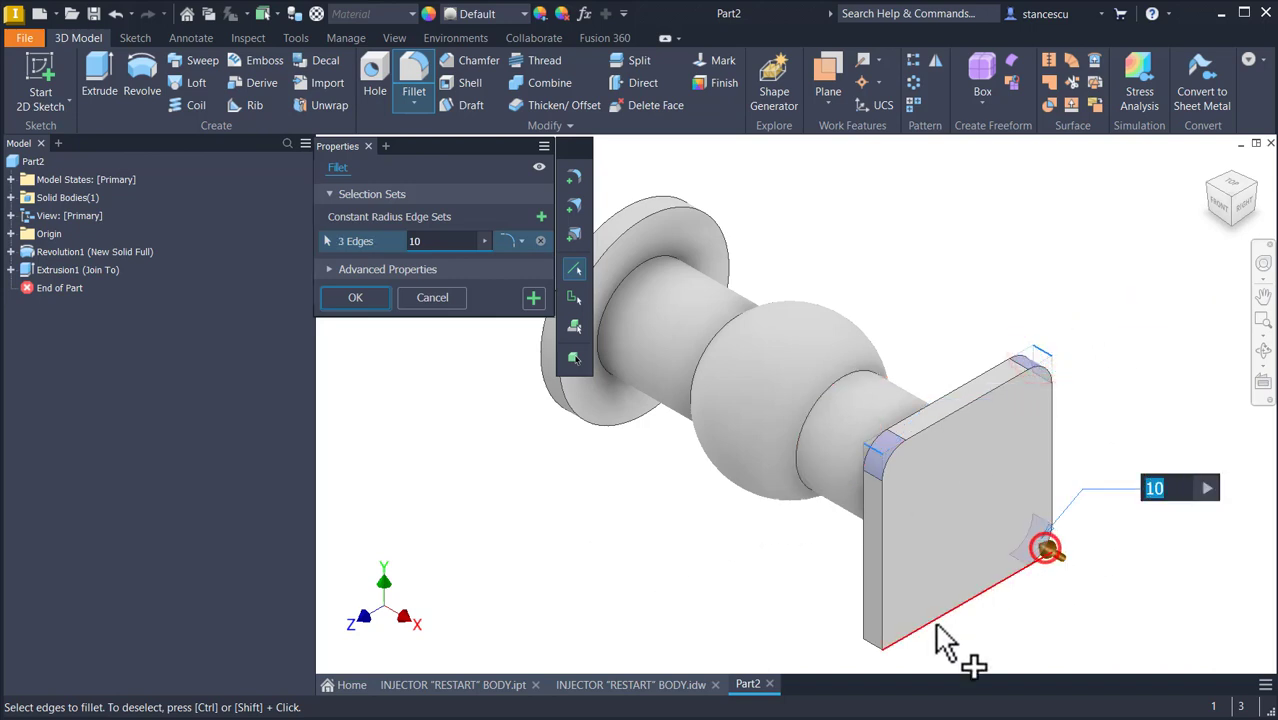
pyautogui.click(877, 652)
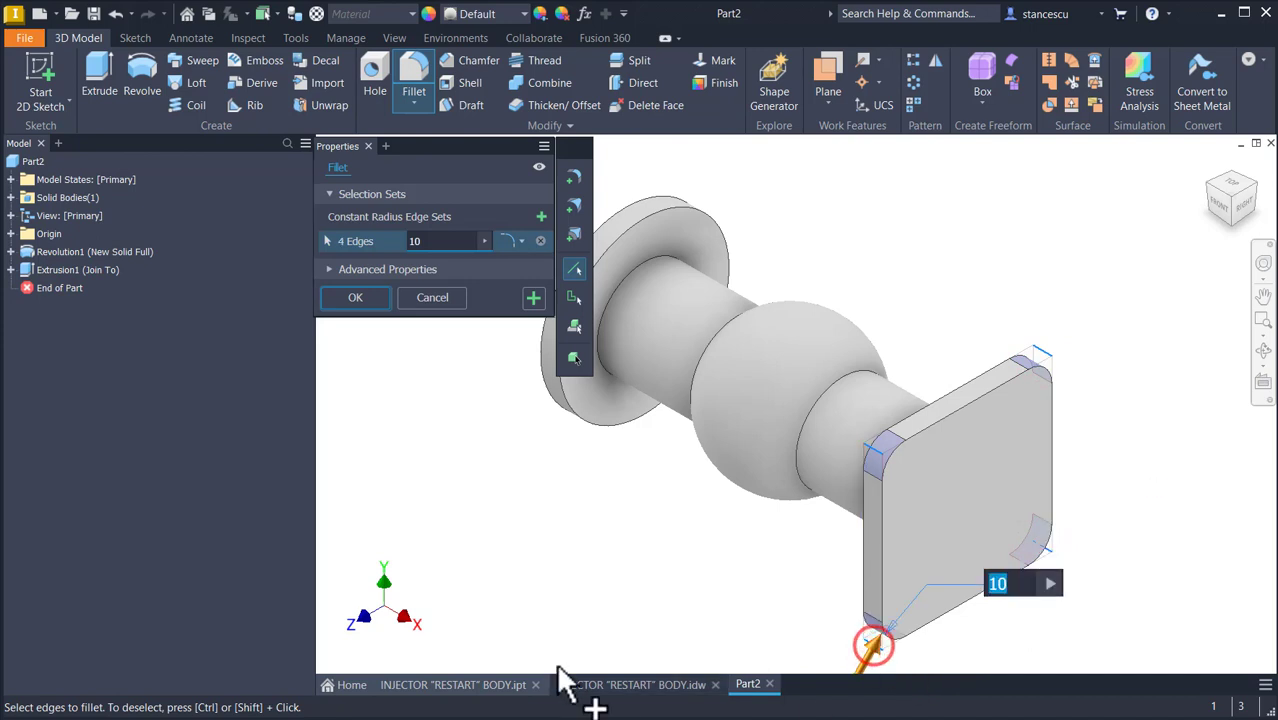
pyautogui.click(378, 292)
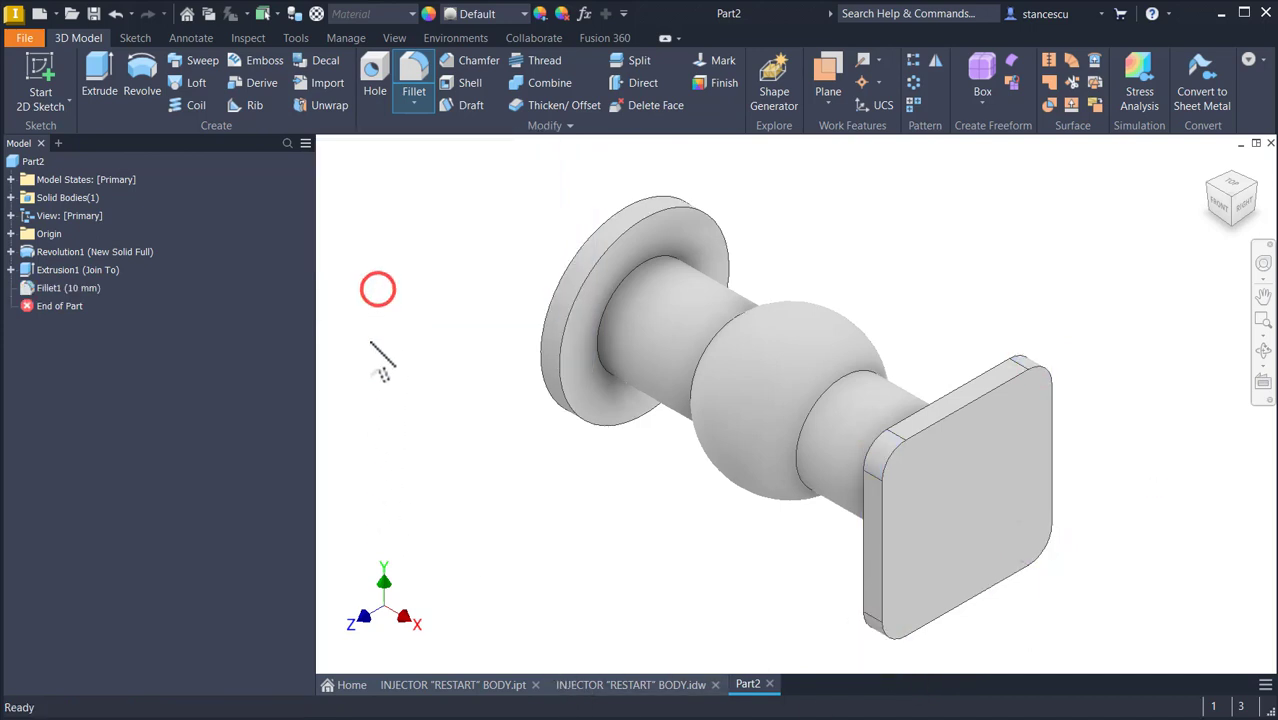
pyautogui.click(940, 224)
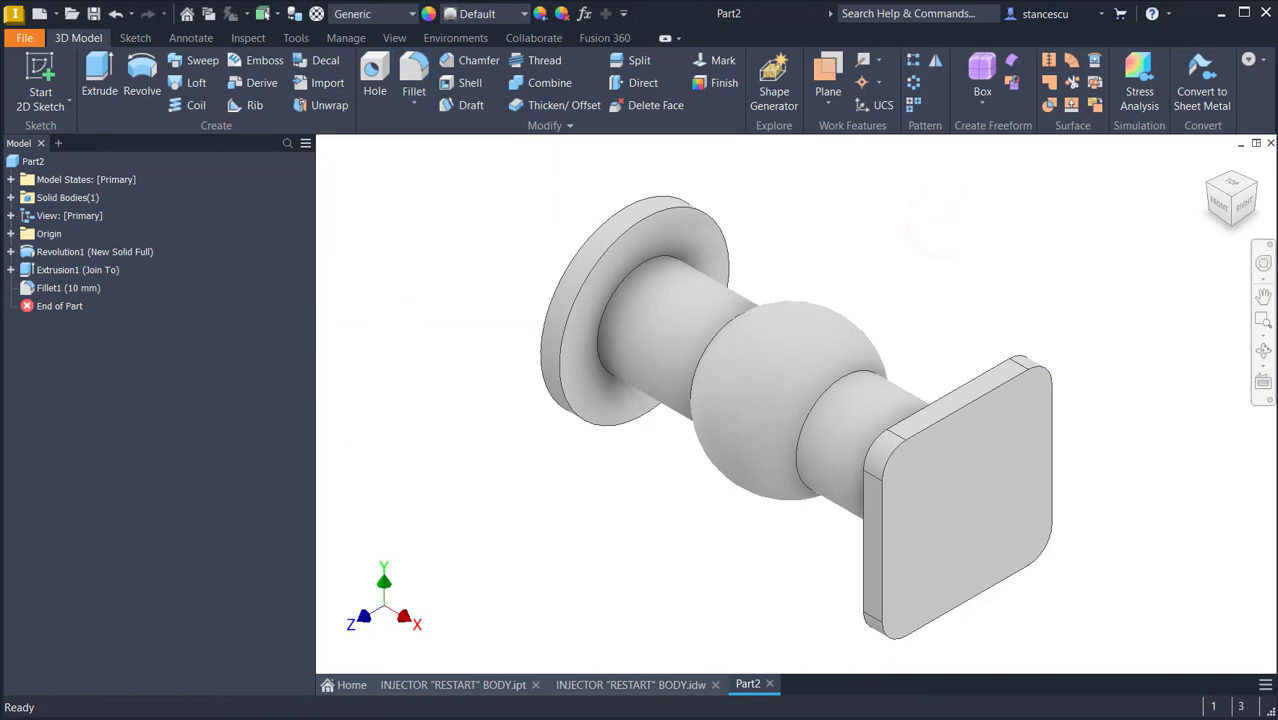
# Step: Examine the lower threaded branch in the INJECTOR "RESTART" BODY.idw drawing, checking its length, diameters, rounding radii and thread relief
pyautogui.click(588, 686)
pyautogui.scroll(5, 757, 335)
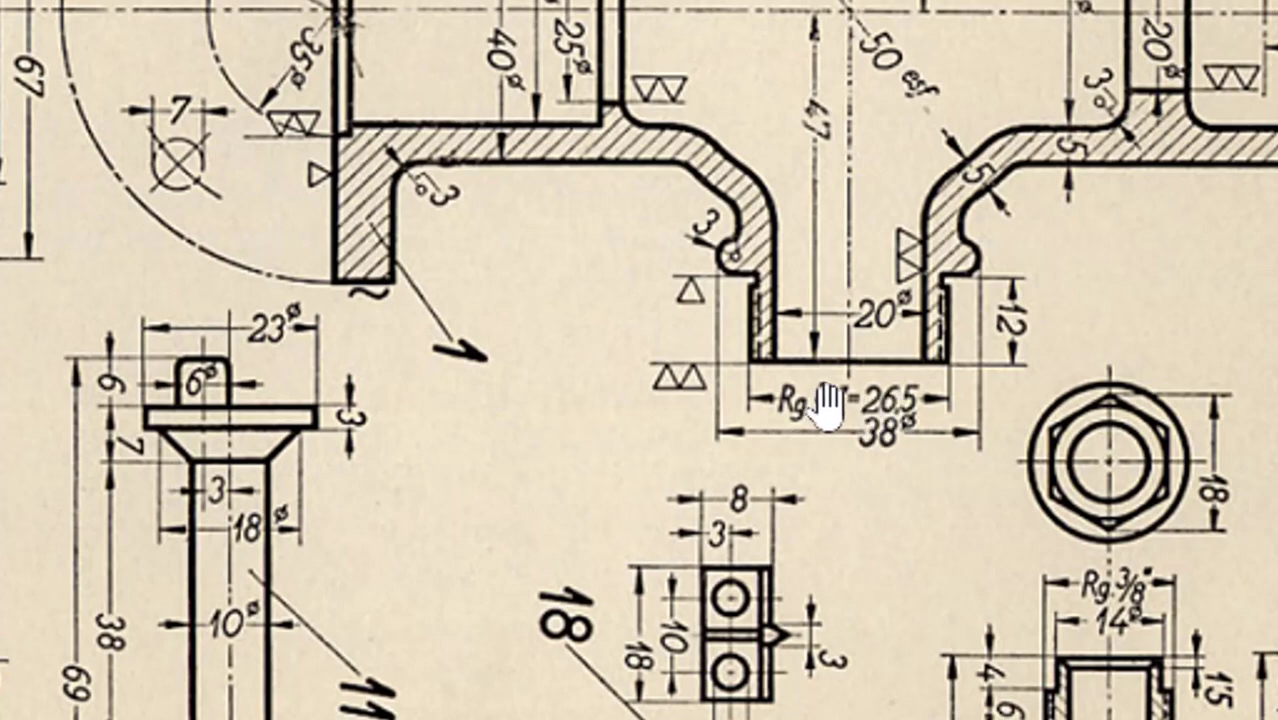
pyautogui.scroll(-6, 857, 467)
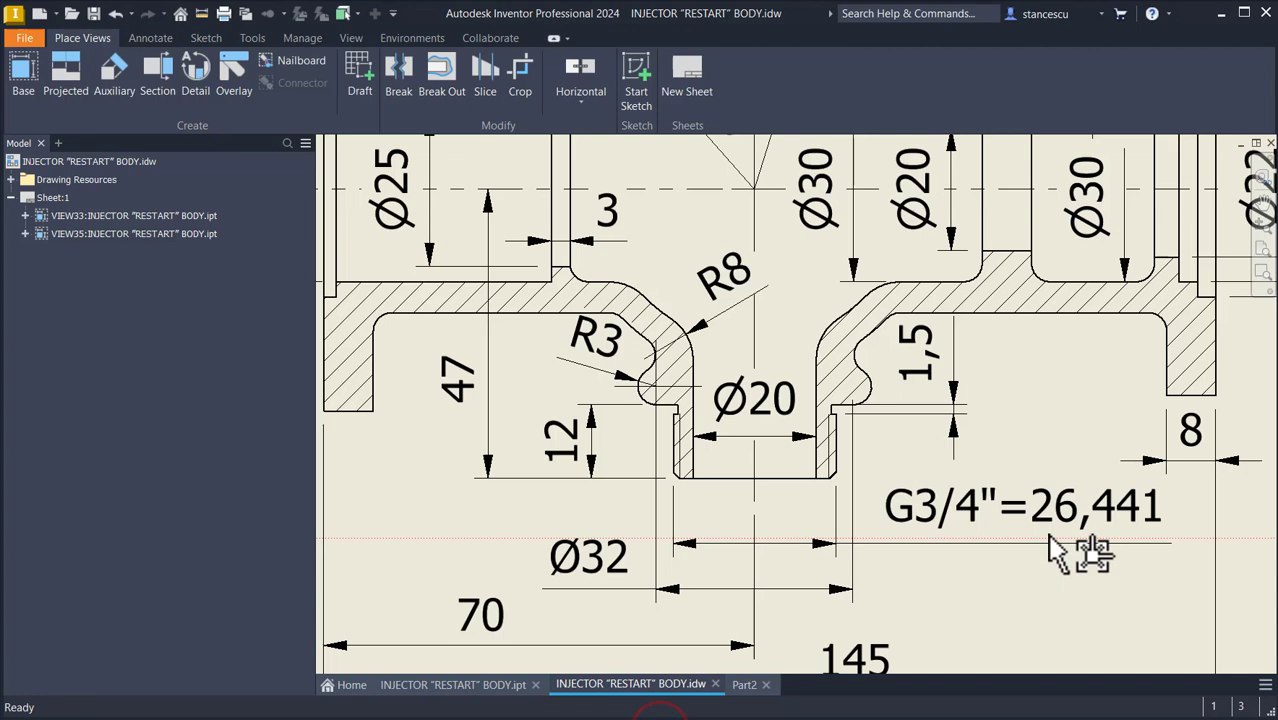
pyautogui.click(1080, 545)
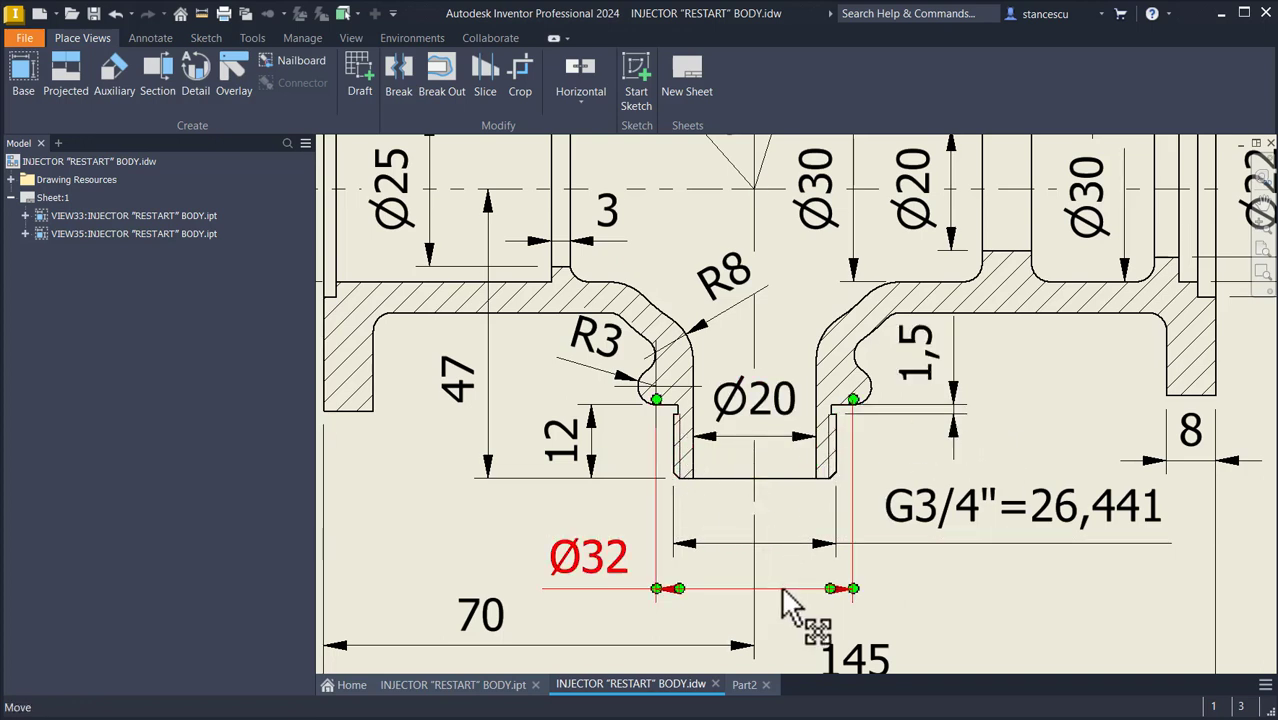
pyautogui.click(631, 565)
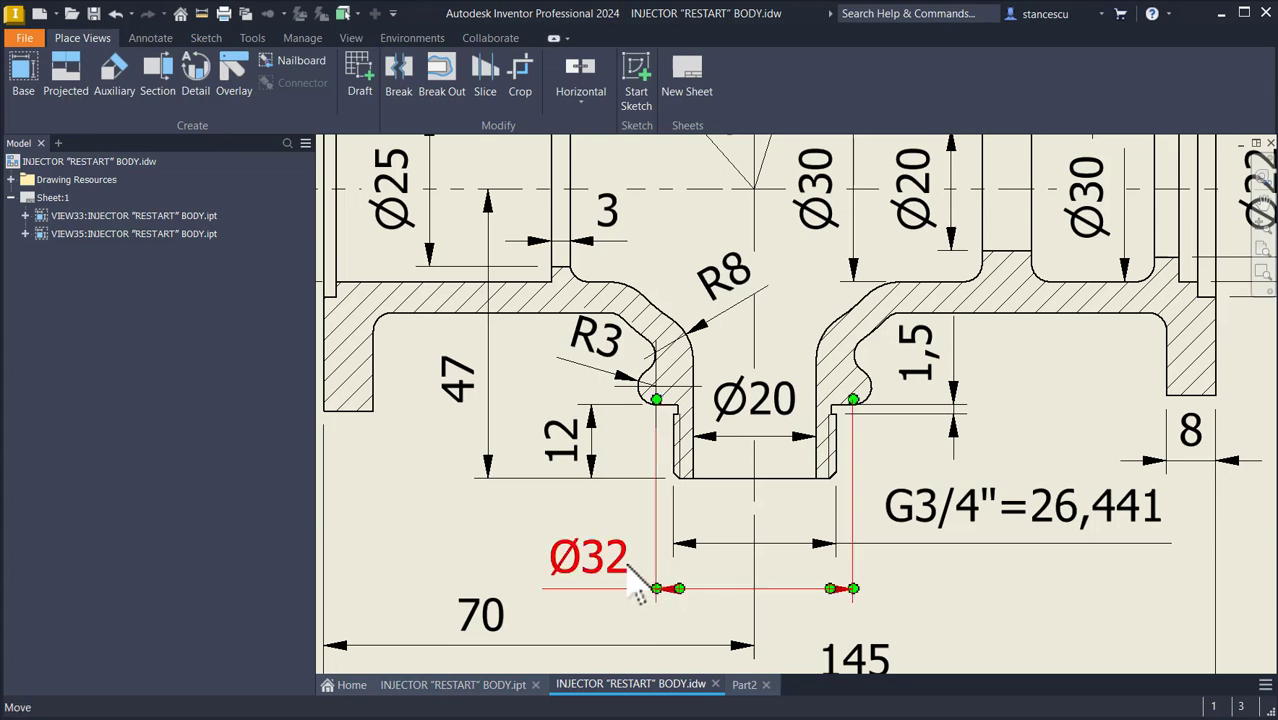
pyautogui.press('Escape')
pyautogui.click(640, 384)
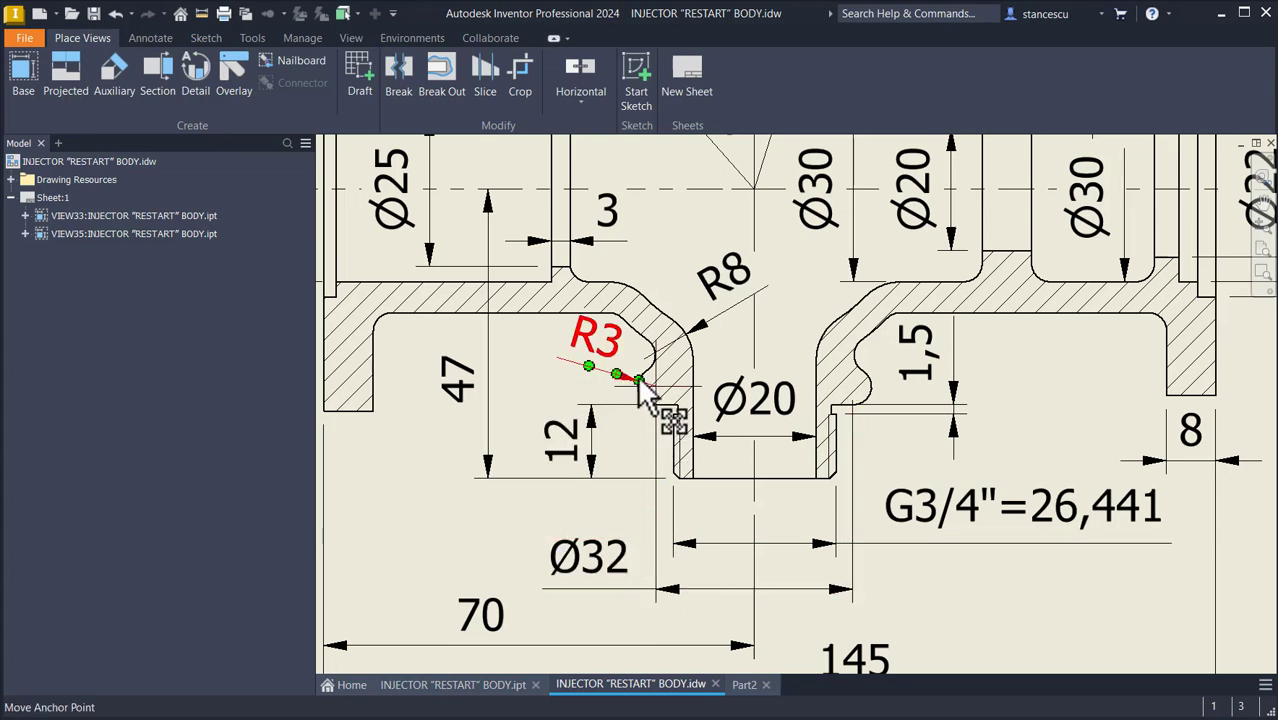
pyautogui.click(588, 466)
pyautogui.press('Escape')
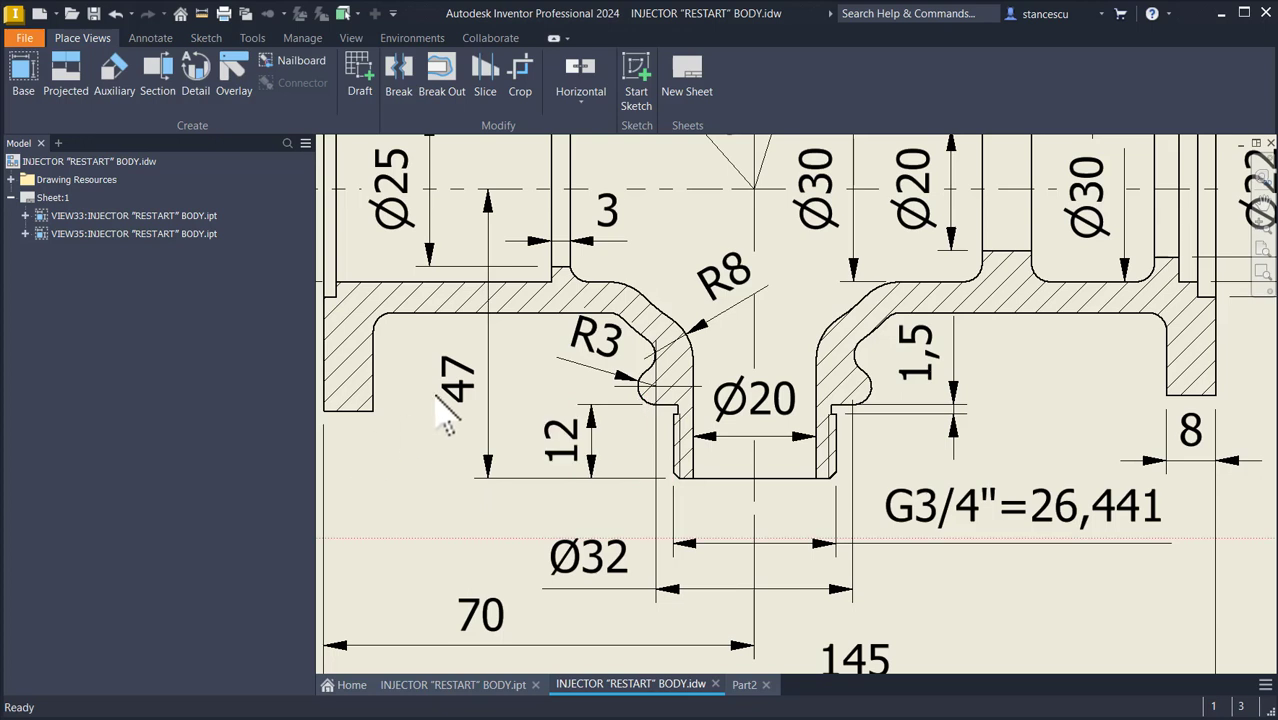
pyautogui.click(450, 393)
pyautogui.click(736, 440)
pyautogui.click(872, 410)
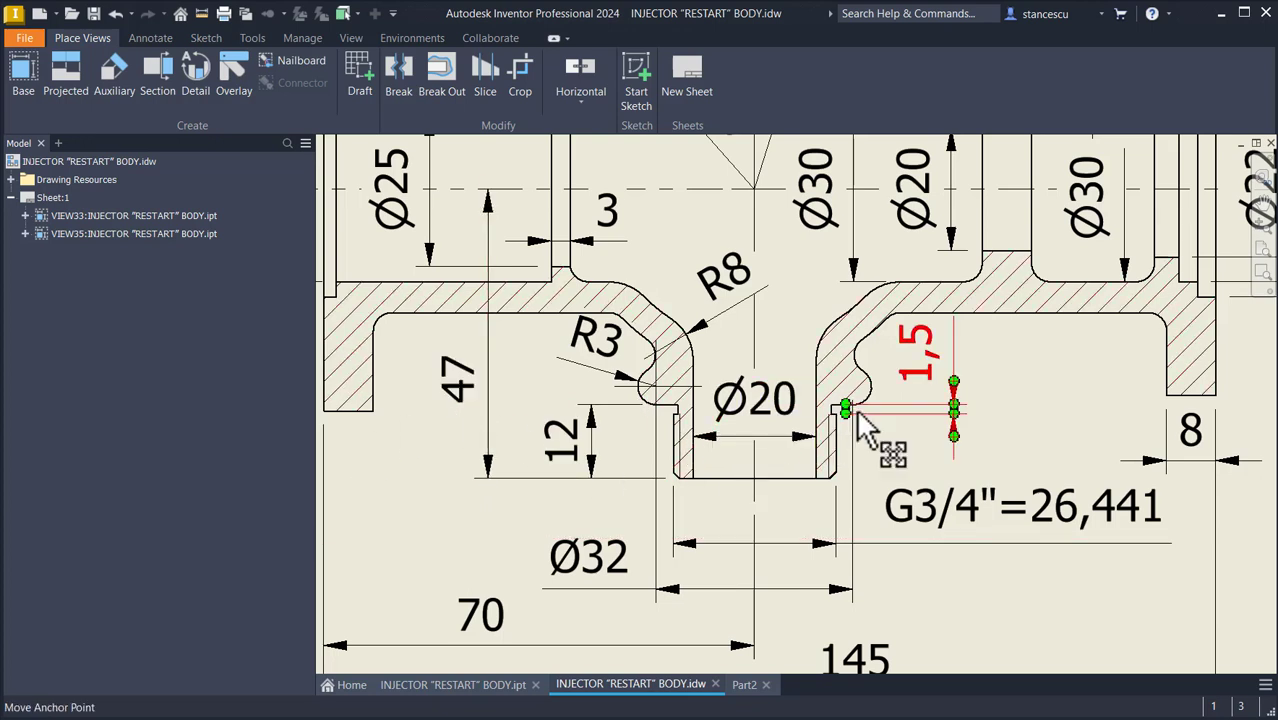
pyautogui.press('Escape')
pyautogui.click(776, 416)
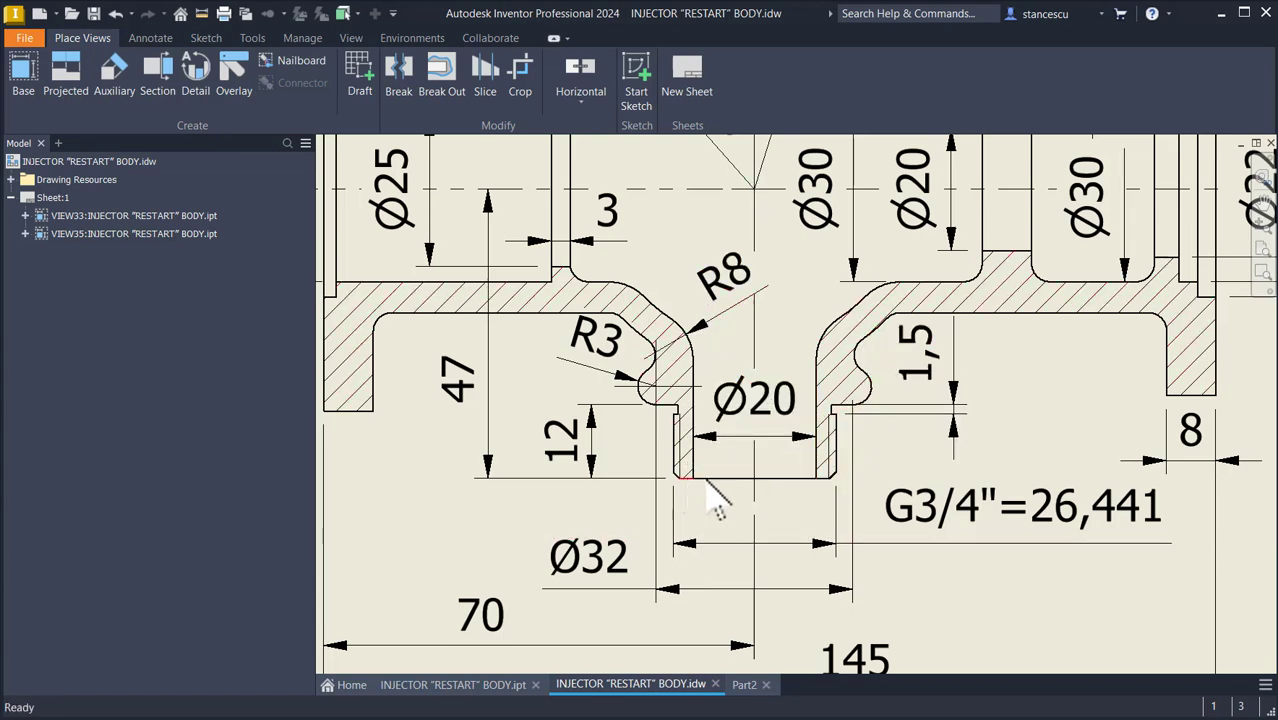
# Step: Return to Part2 and start a sketch on the XY plane, slicing the body's display at the sketch plane
pyautogui.click(744, 685)
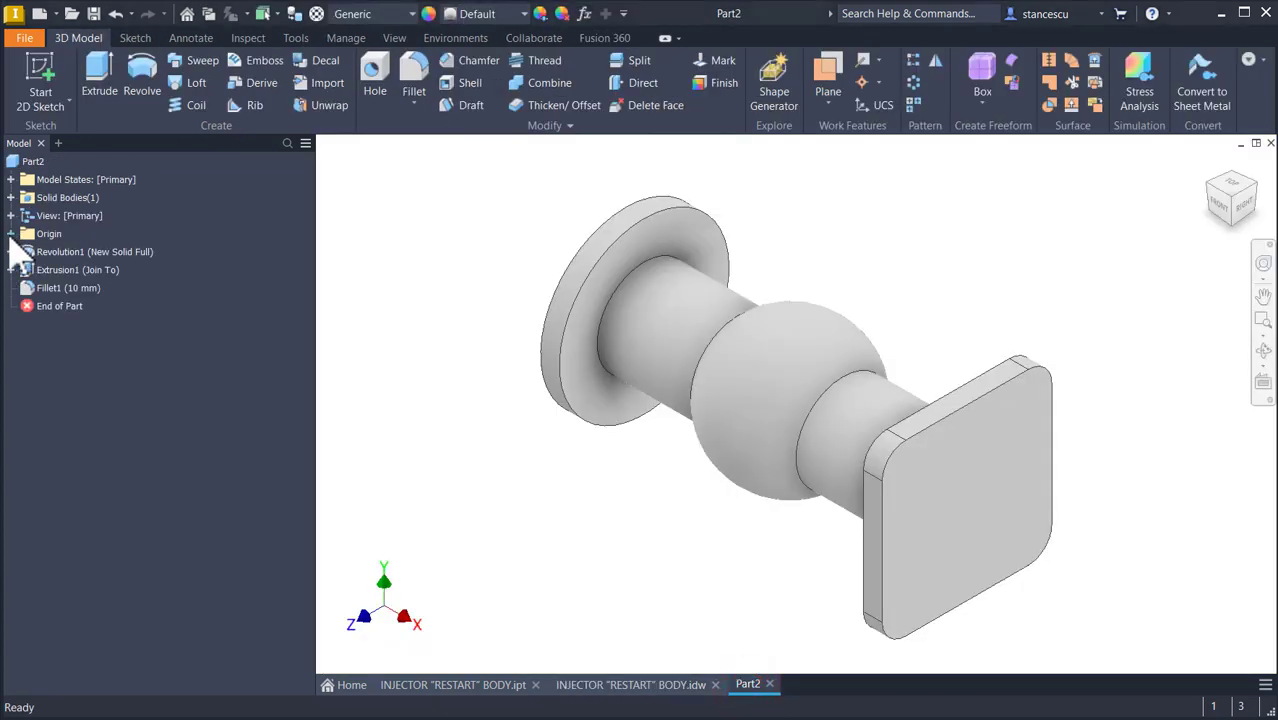
pyautogui.click(11, 234)
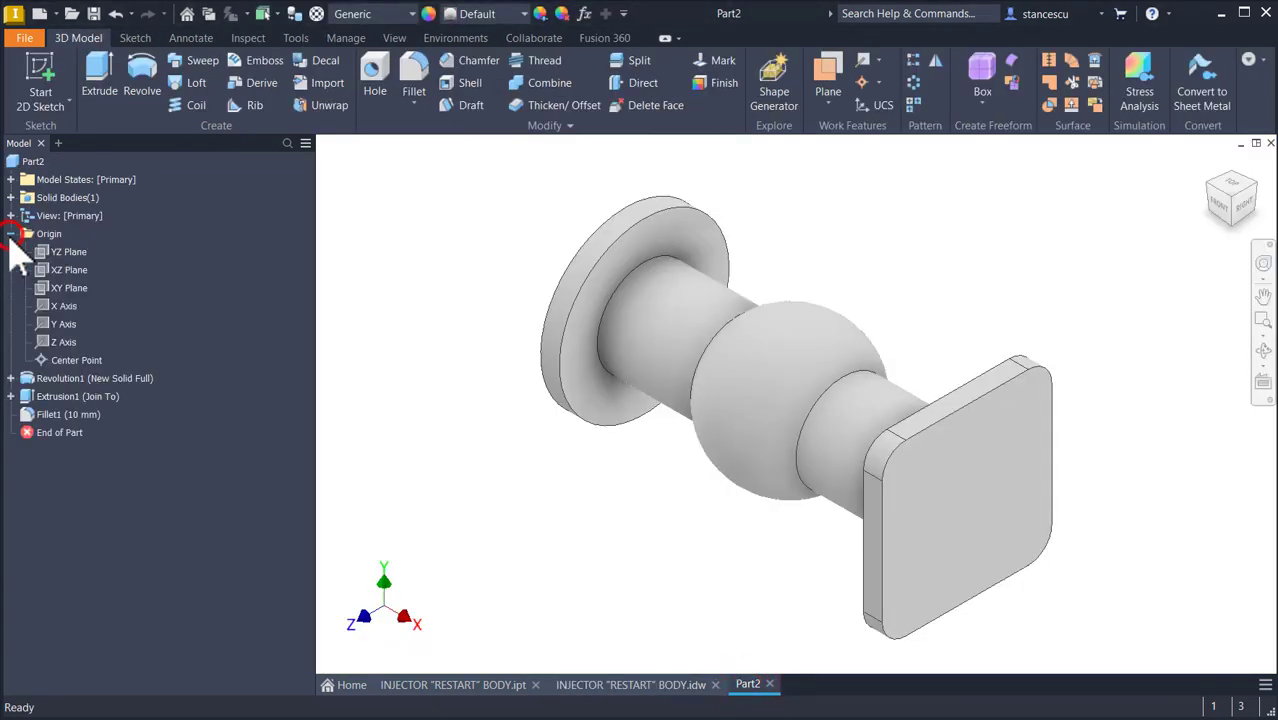
pyautogui.click(66, 288)
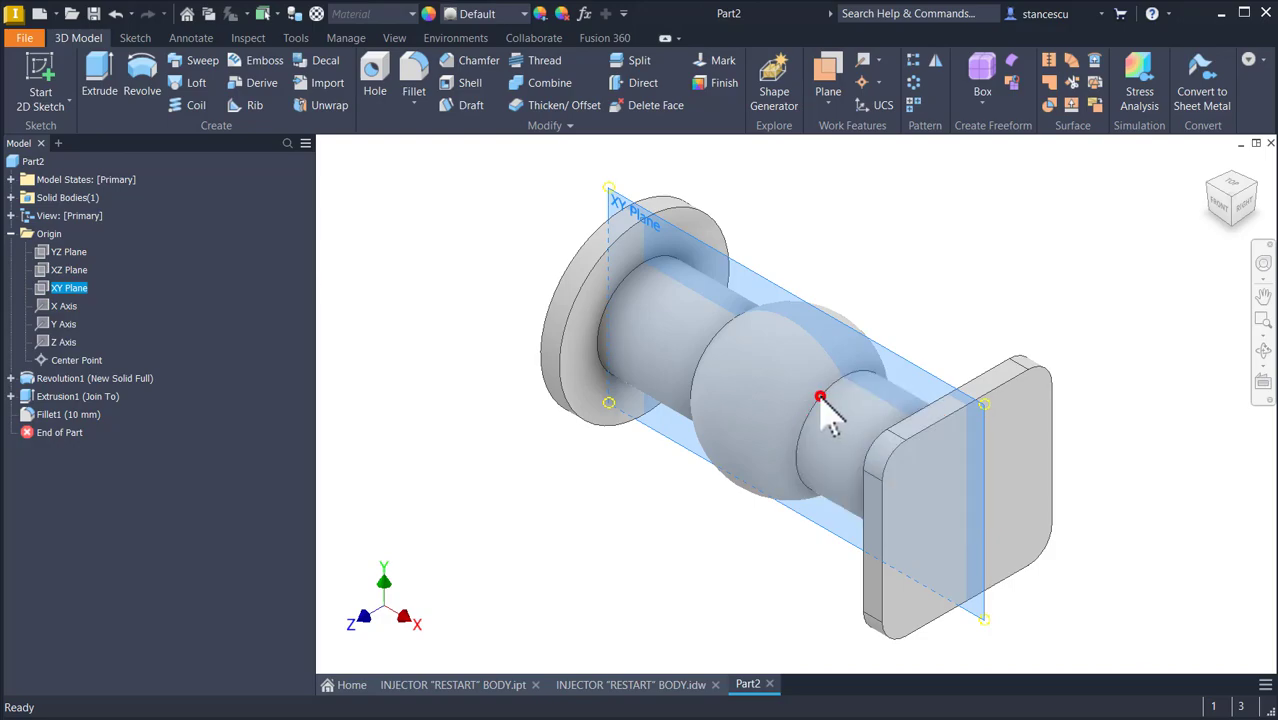
pyautogui.click(820, 398)
pyautogui.press('Num_Lock')
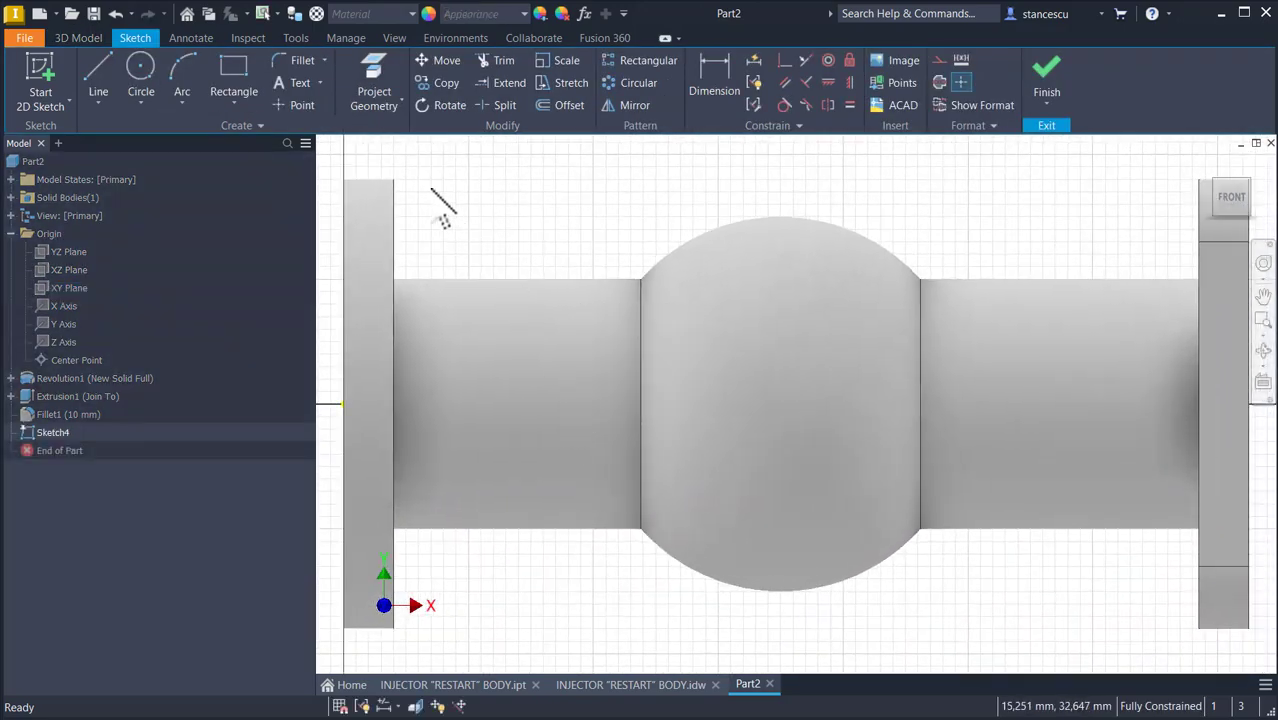
pyautogui.press('F7')
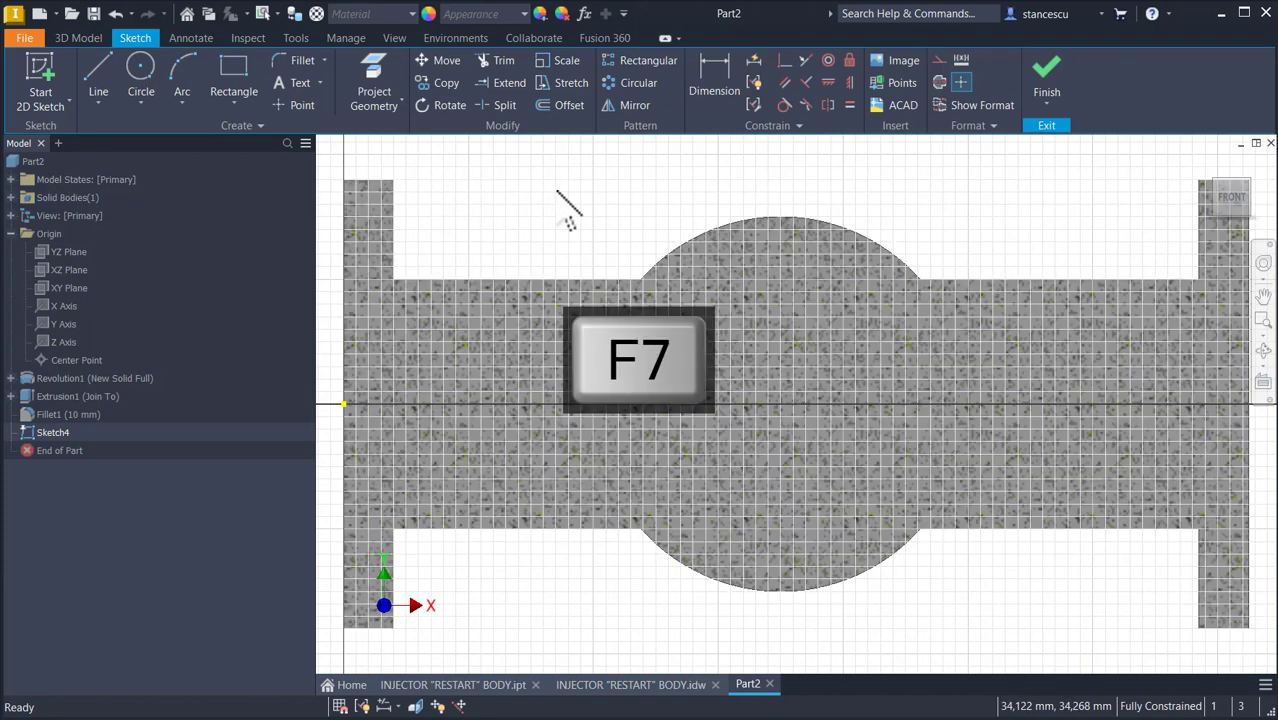
# Step: Project the sphere's outline into the sketch and draw a 47 mm vertical line downward from its centre
pyautogui.click(371, 72)
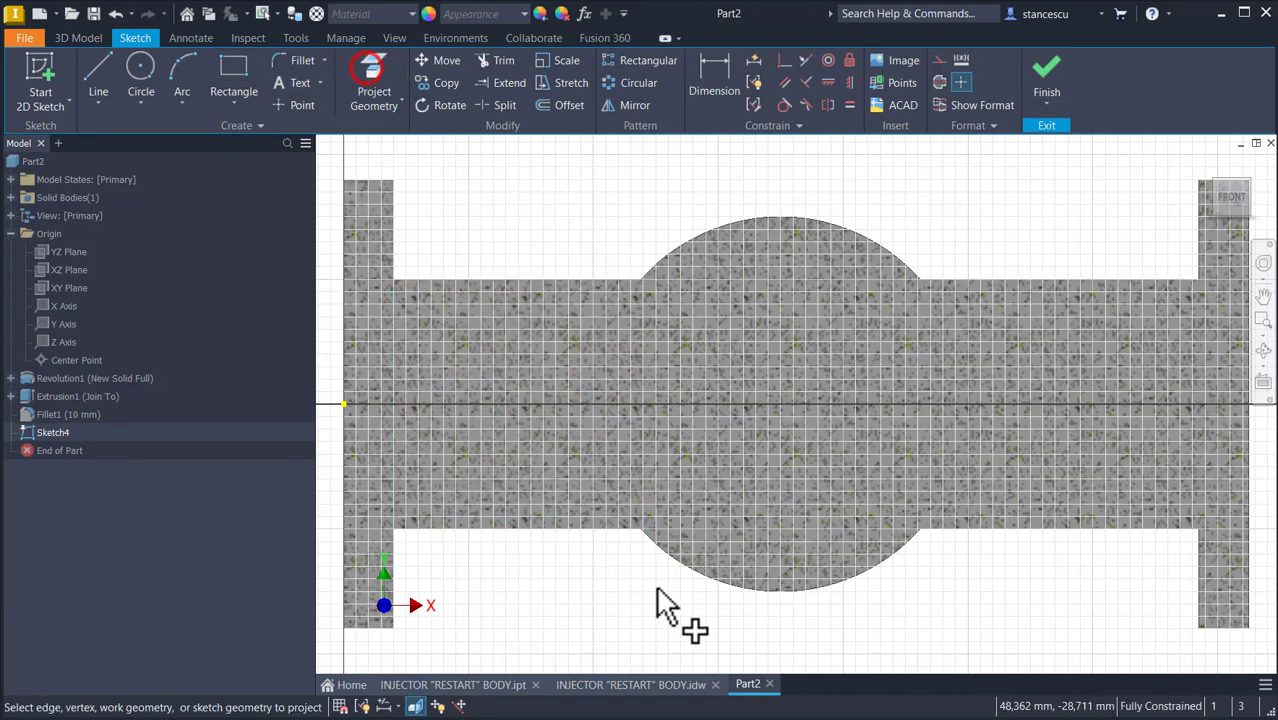
pyautogui.click(725, 583)
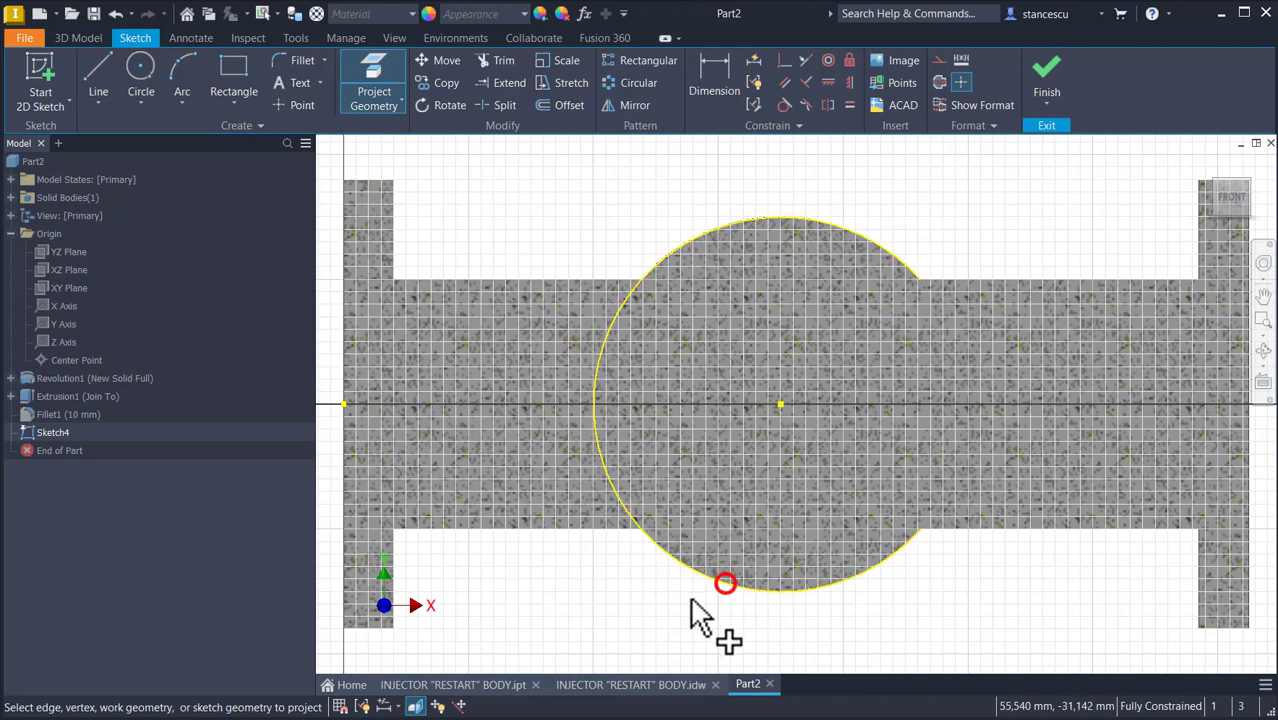
pyautogui.click(86, 68)
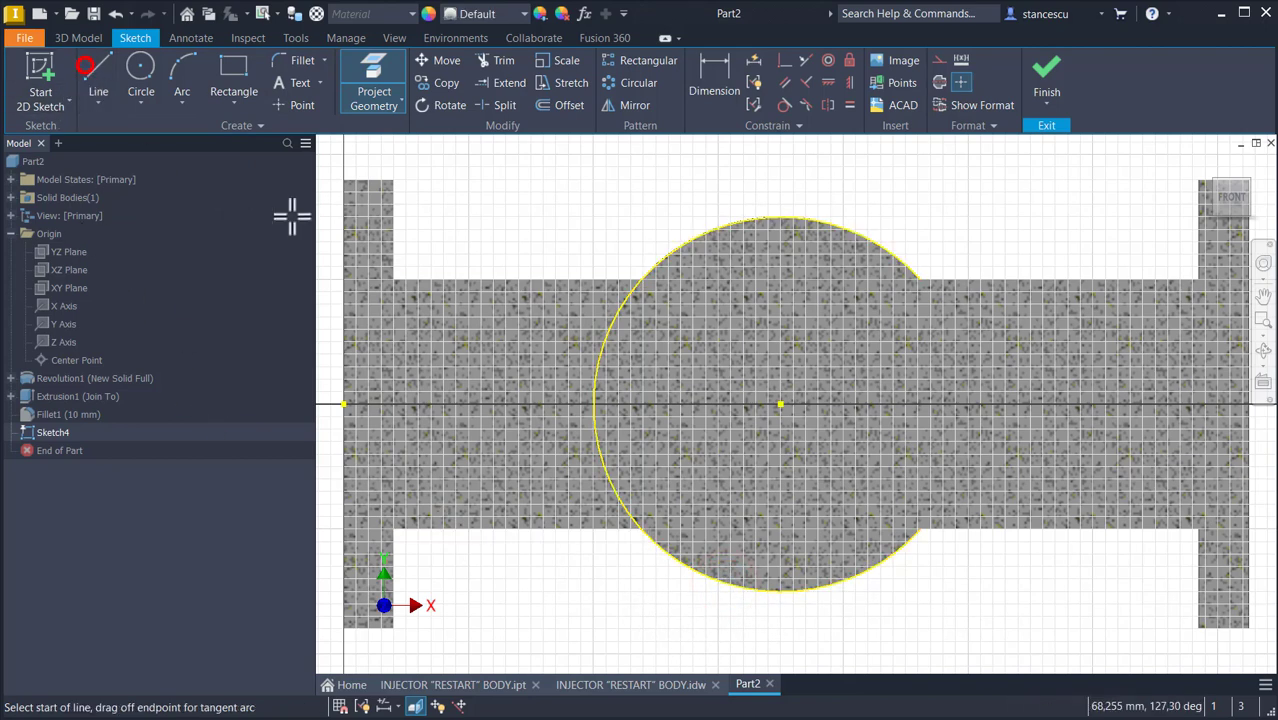
pyautogui.click(780, 405)
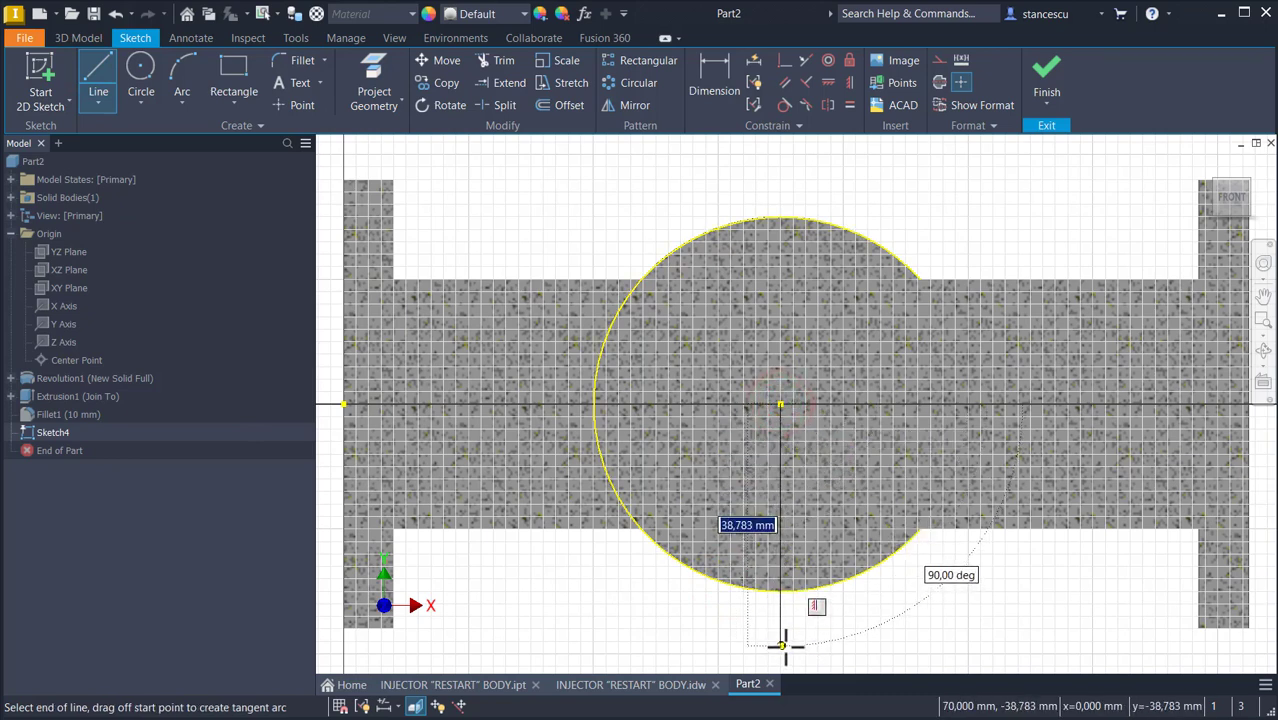
pyautogui.write('47')
pyautogui.press('Return')
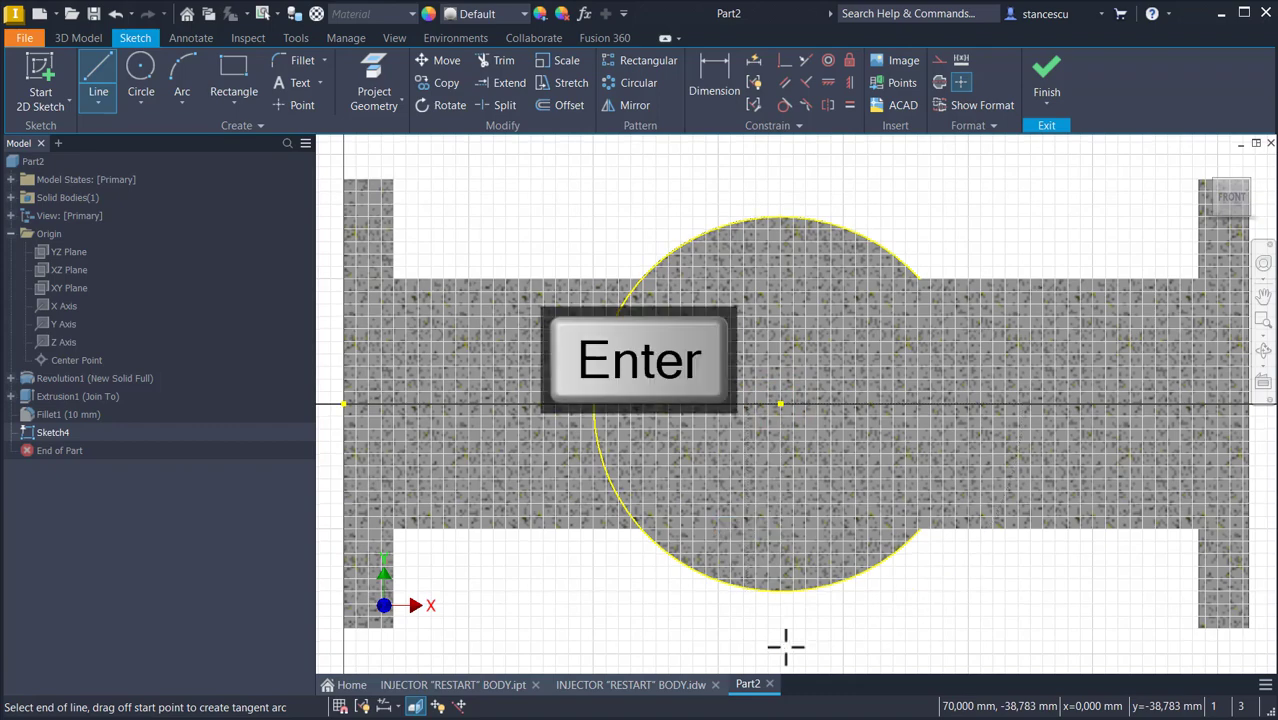
# Step: Continue the branch outline from the line's lower end: about 10.5 mm left, 9.6 mm up, 1.6 mm right, 1.6 mm up and 5 mm left
pyautogui.moveTo(784, 642)
pyautogui.mouseDown(button='middle')
pyautogui.moveTo(797, 643)
pyautogui.moveTo(830, 493)
pyautogui.mouseUp(button='middle')
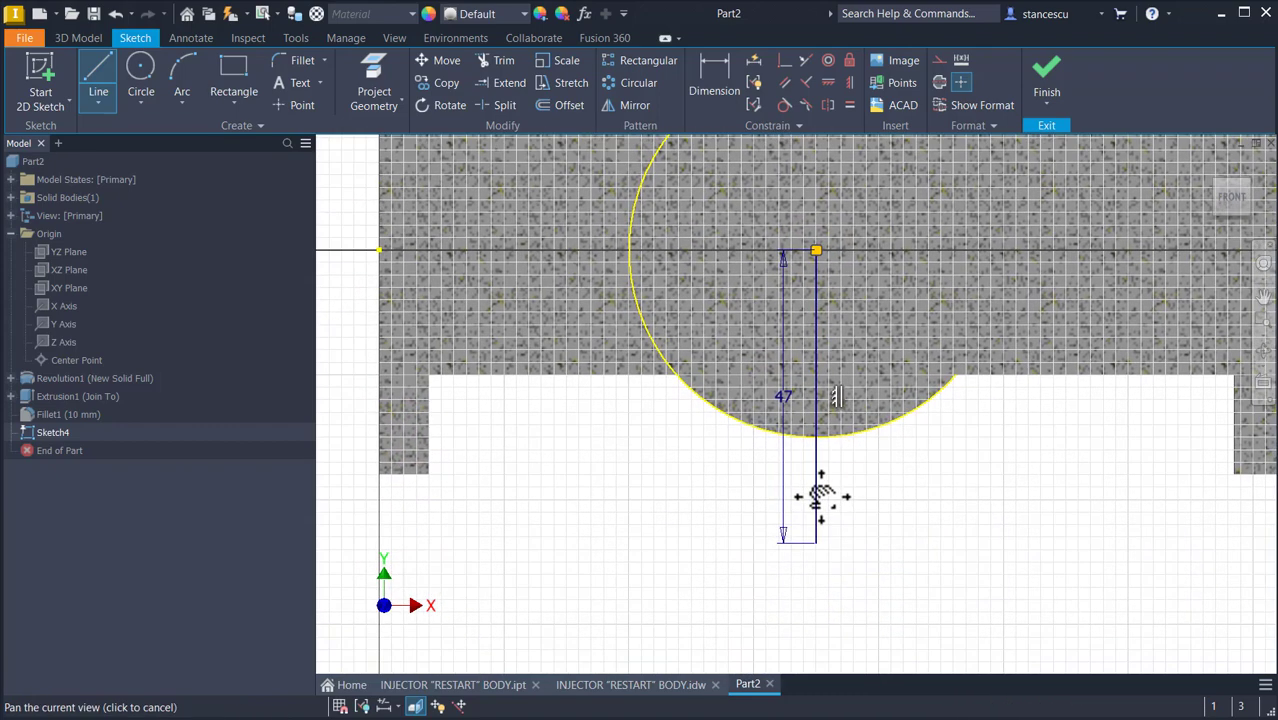
pyautogui.click(750, 543)
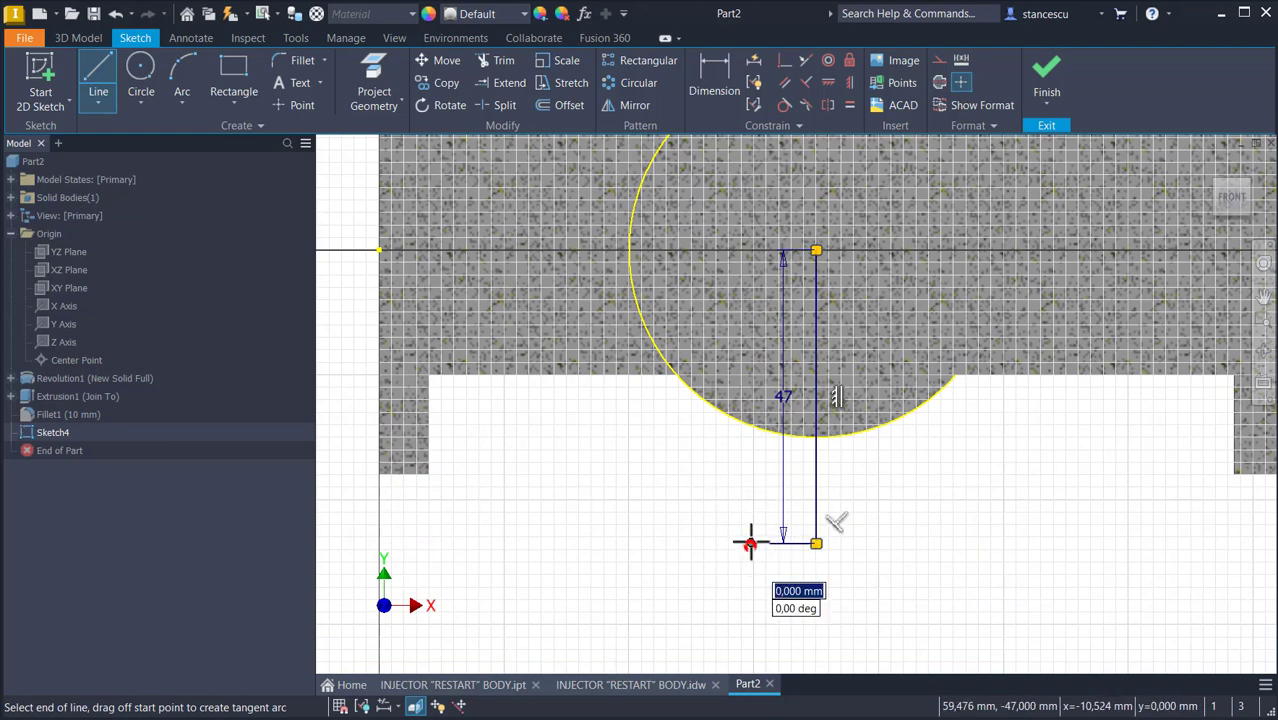
pyautogui.click(750, 484)
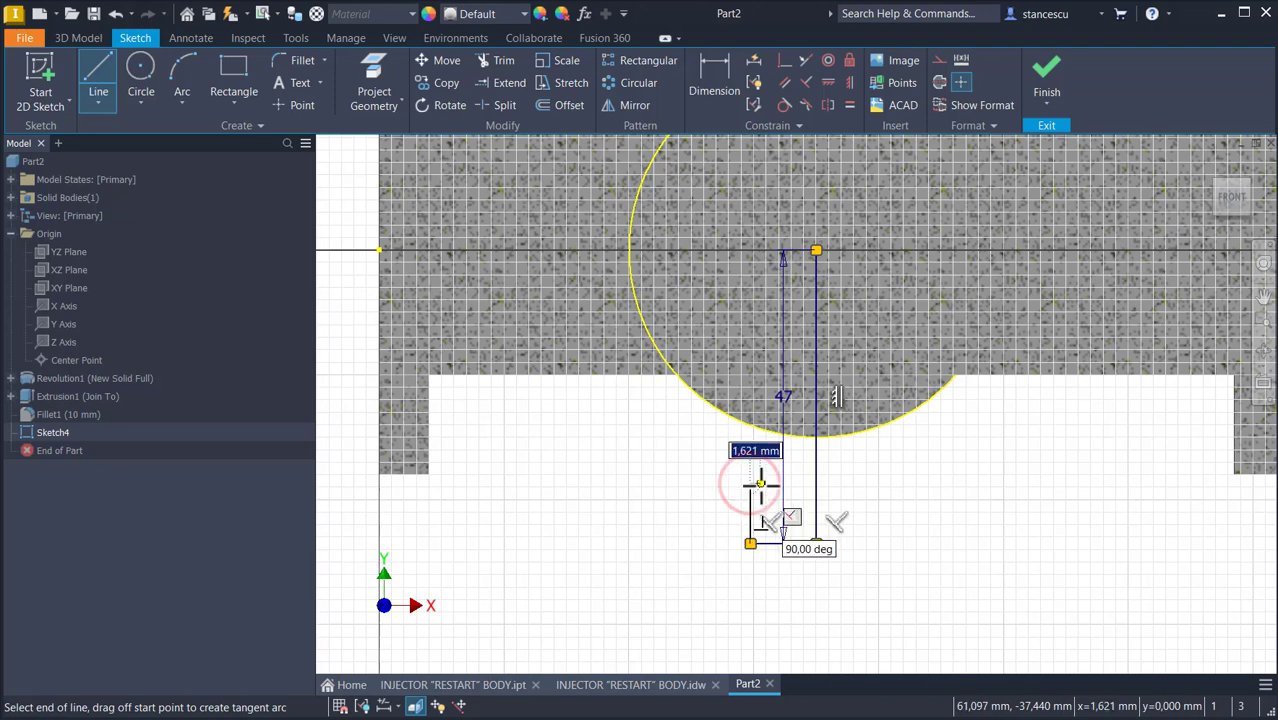
pyautogui.click(760, 484)
pyautogui.scroll(3, 760, 479)
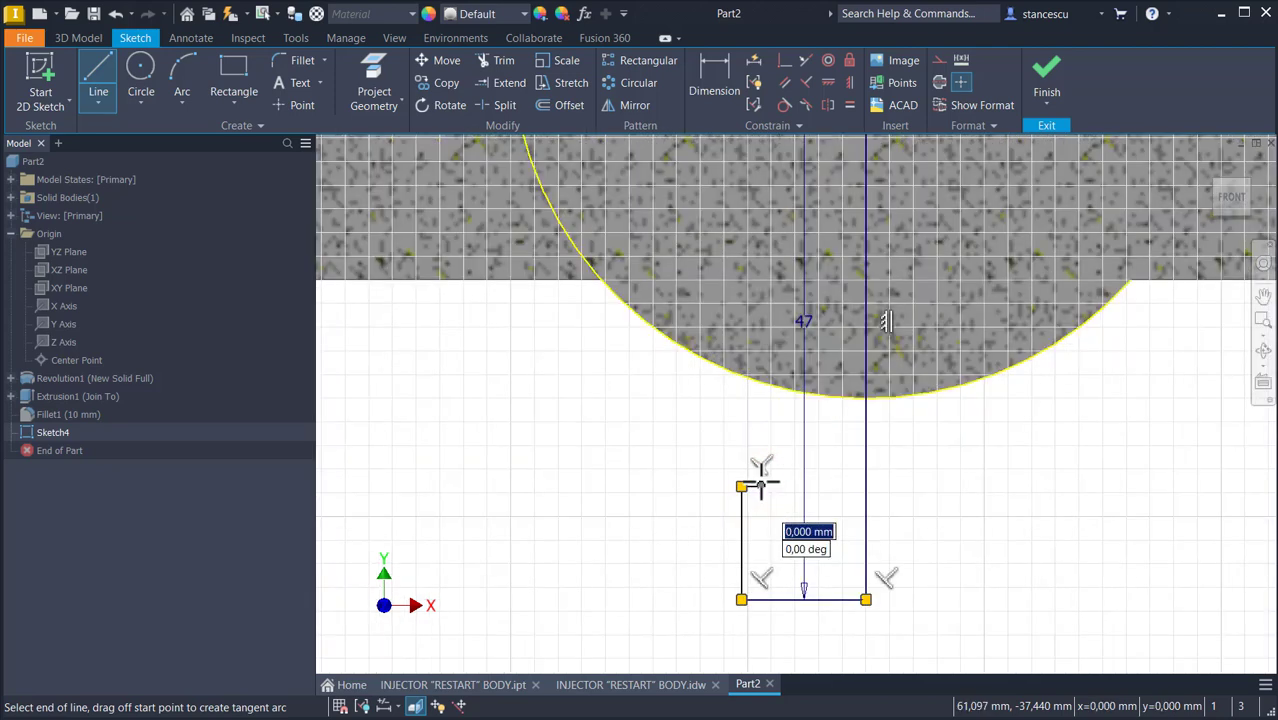
pyautogui.click(701, 467)
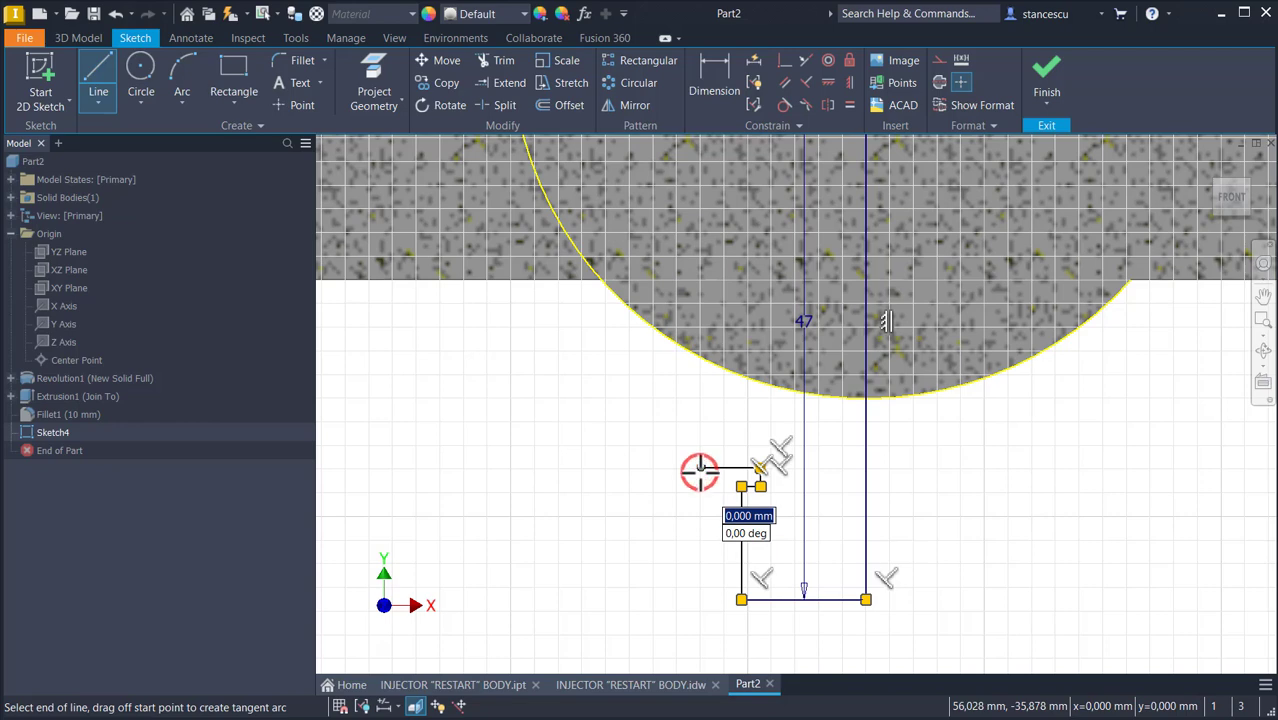
# Step: Continue the outline with two tangent arcs up to the projected circle, and make the upper arc tangent to that circle
pyautogui.moveTo(700, 470); pyautogui.dragTo(673, 381)
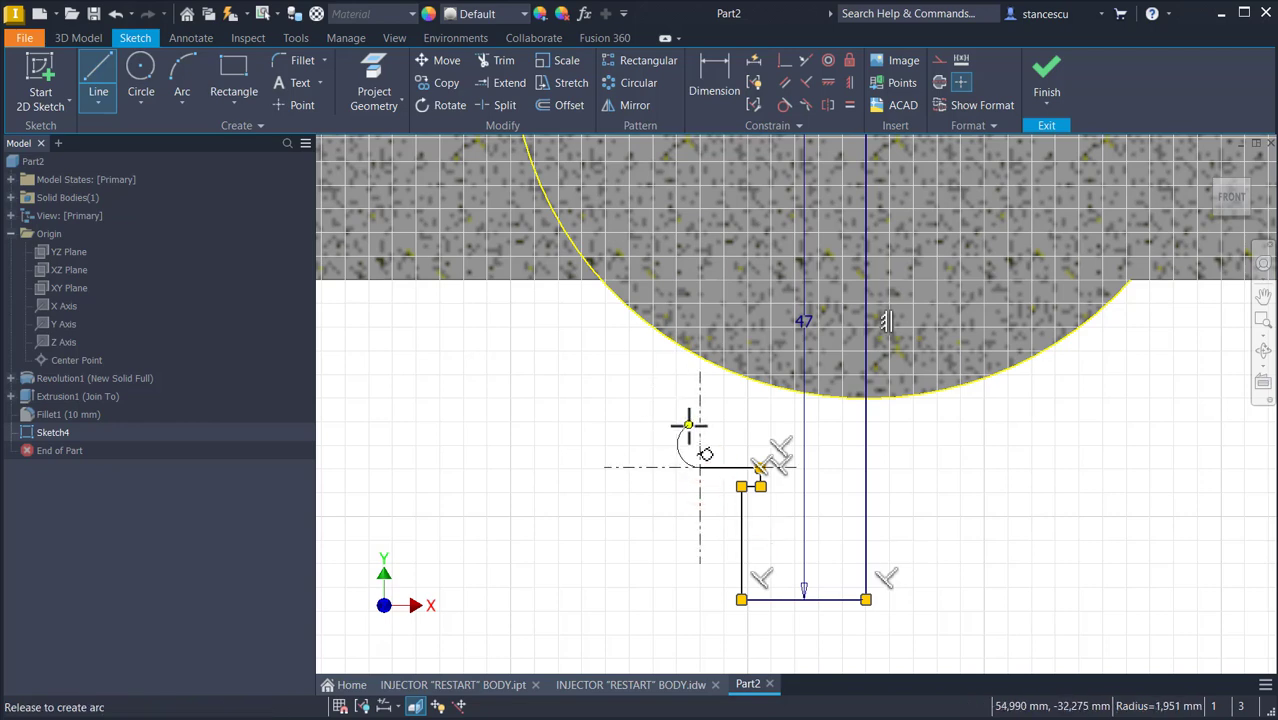
pyautogui.moveTo(690, 425); pyautogui.dragTo(696, 355)
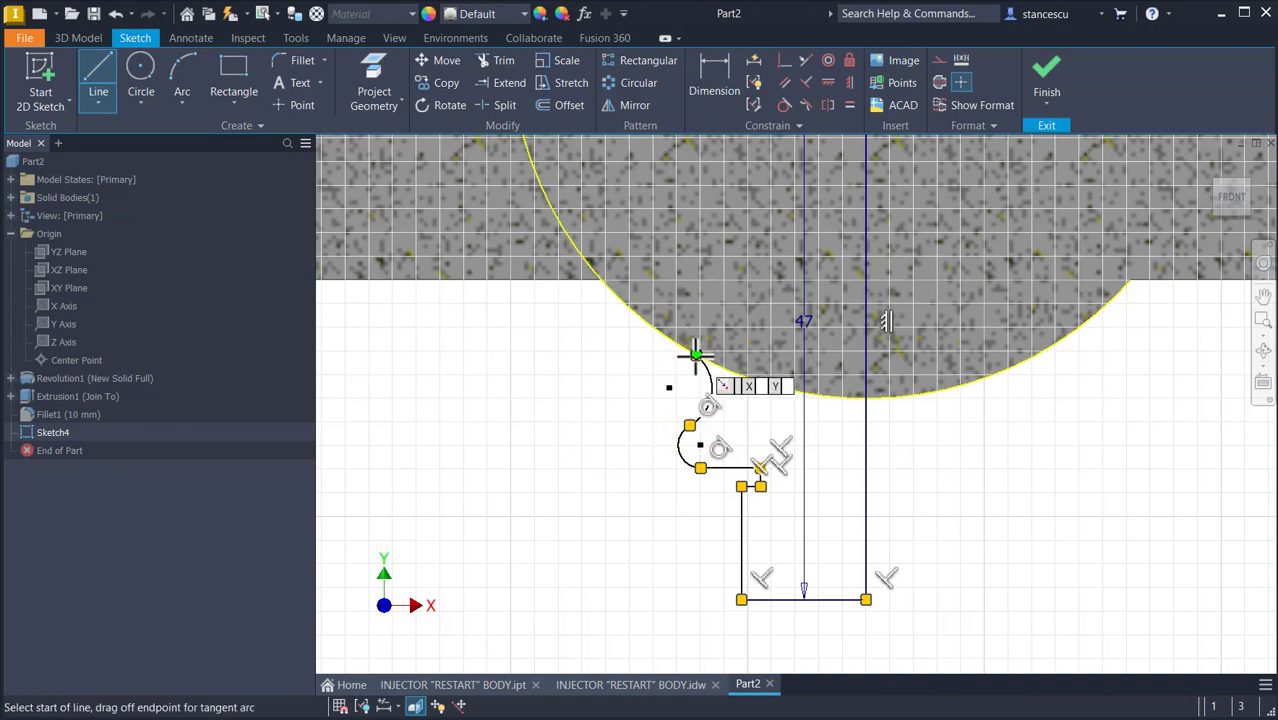
pyautogui.click(786, 105)
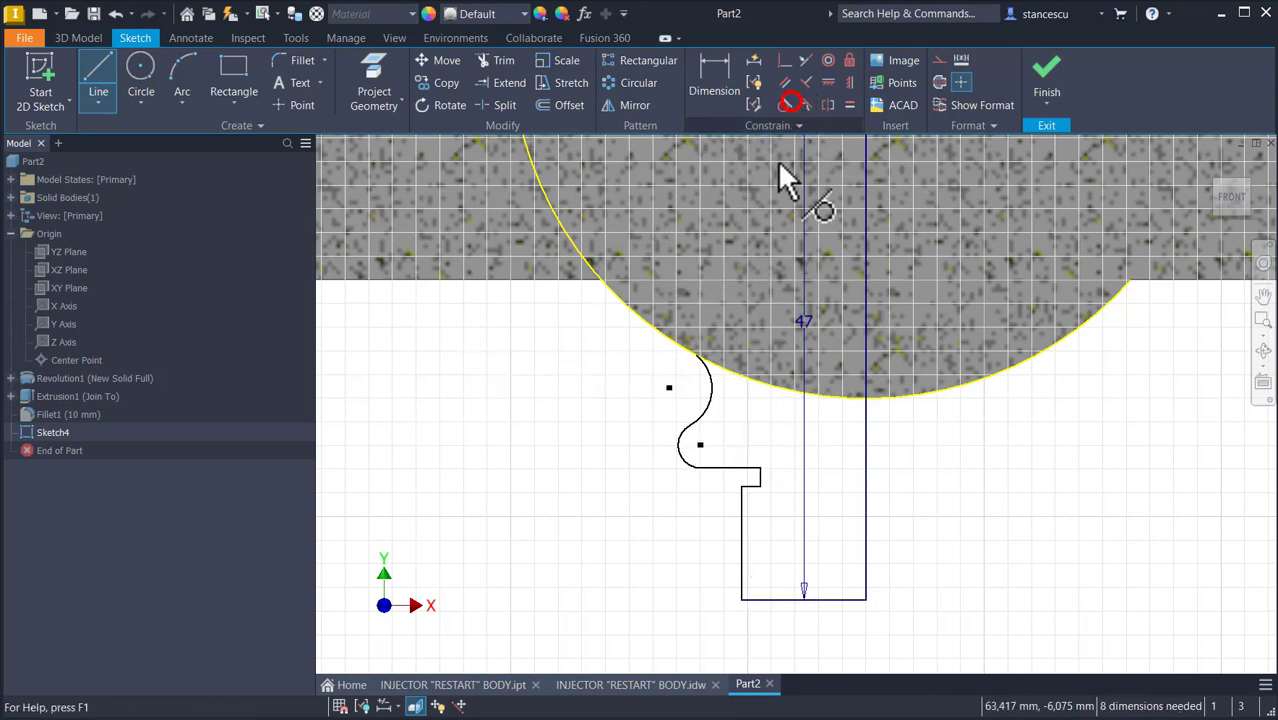
pyautogui.click(710, 392)
pyautogui.click(703, 367)
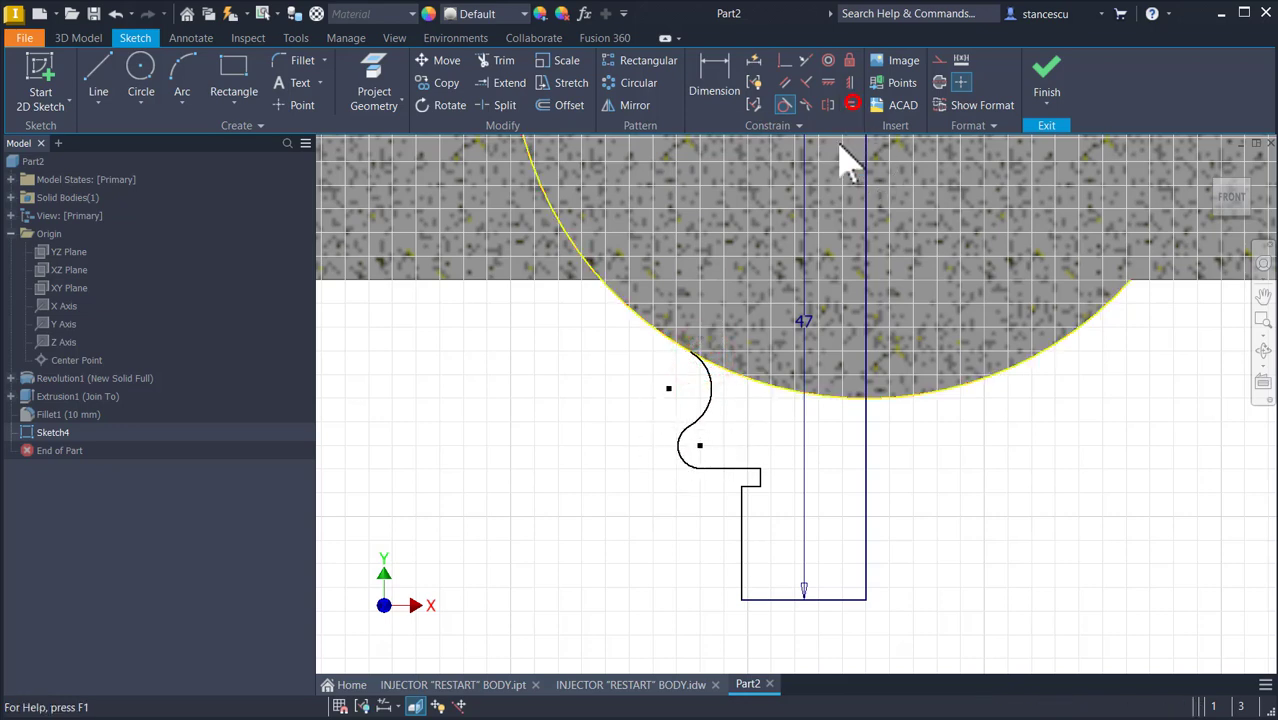
# Step: Make the two profile arcs equal in radius and move the horizontal line at the lower arc's end up above the step
pyautogui.click(849, 105)
pyautogui.click(677, 438)
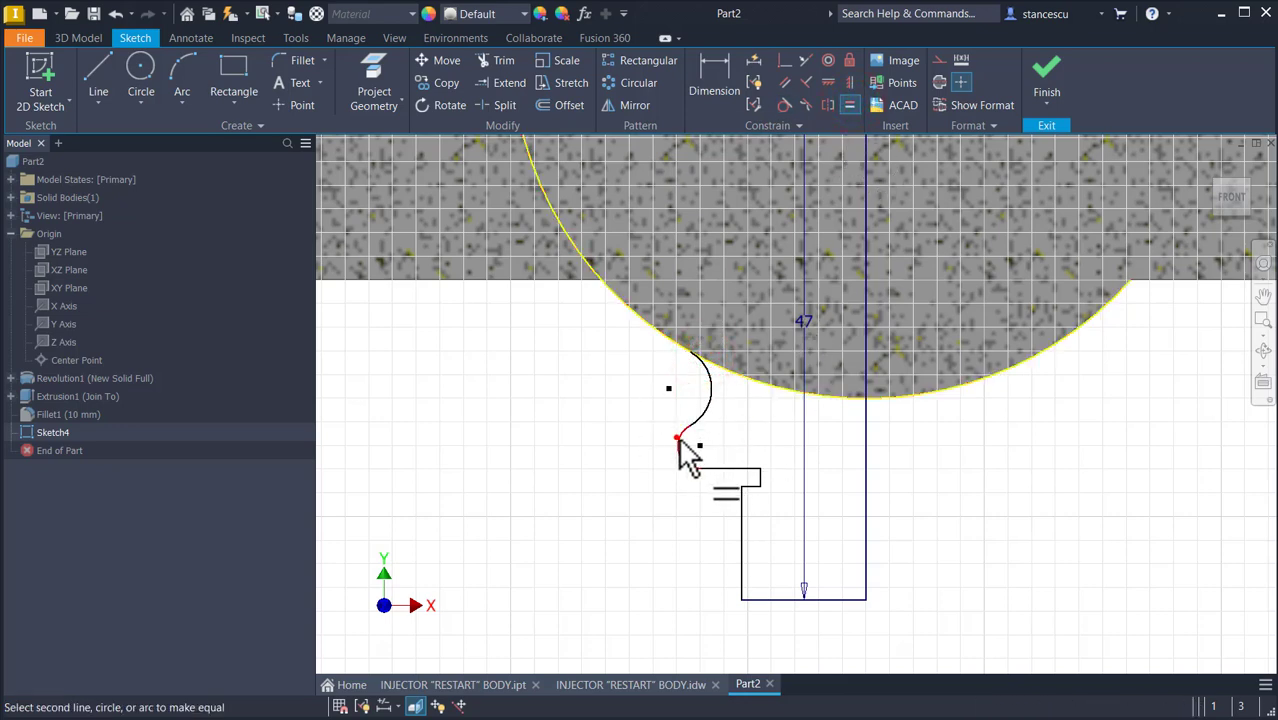
pyautogui.click(713, 394)
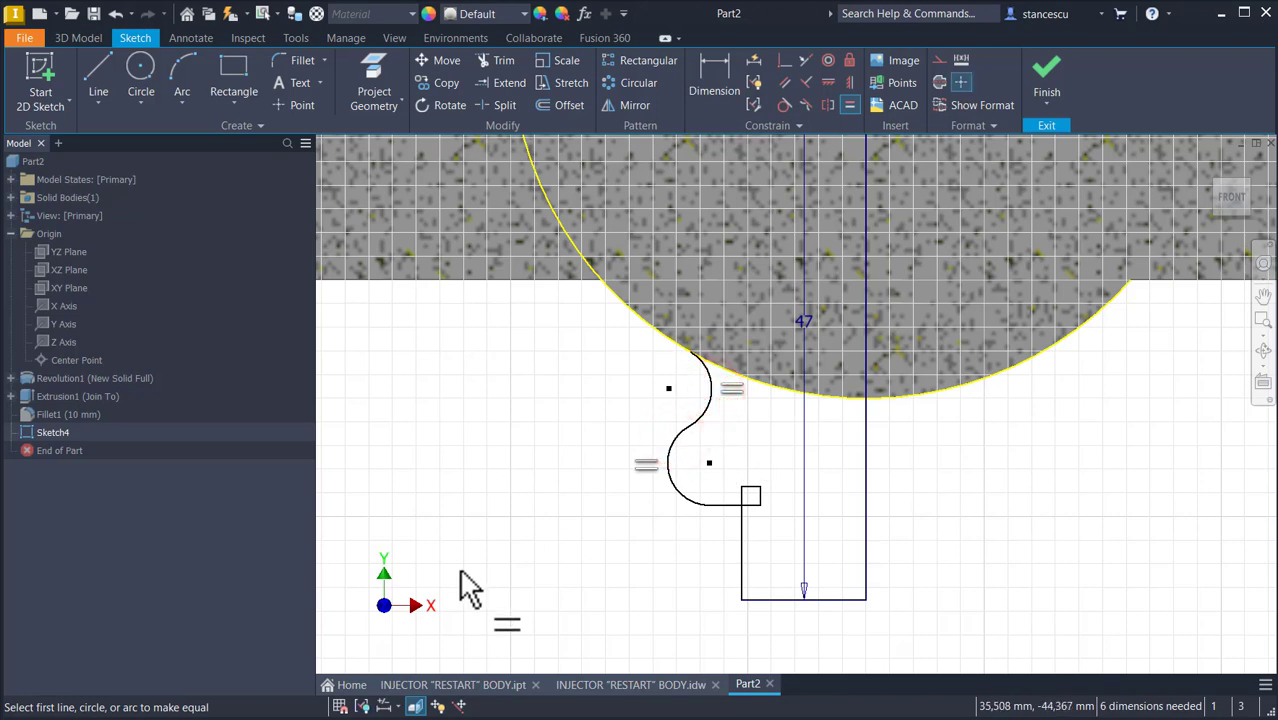
pyautogui.press('Escape')
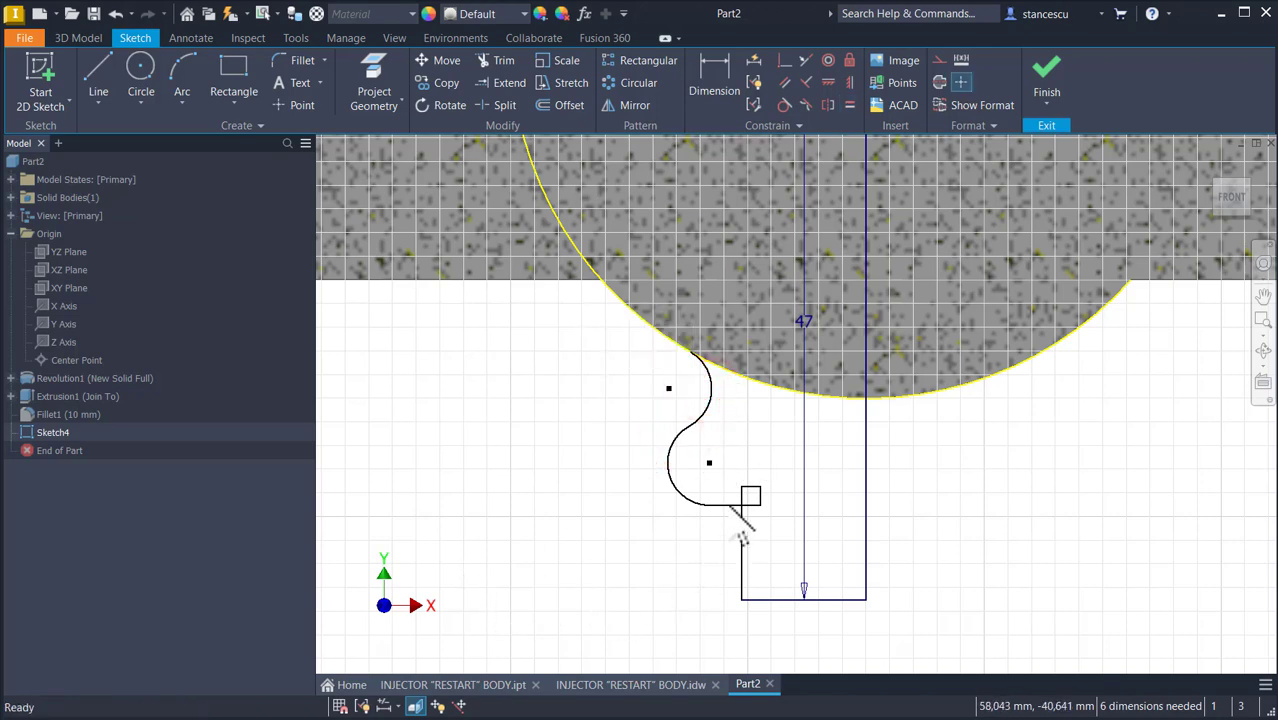
pyautogui.moveTo(734, 504)
pyautogui.mouseDown()
pyautogui.moveTo(732, 461)
pyautogui.moveTo(766, 436)
pyautogui.mouseUp()
pyautogui.click(683, 527)
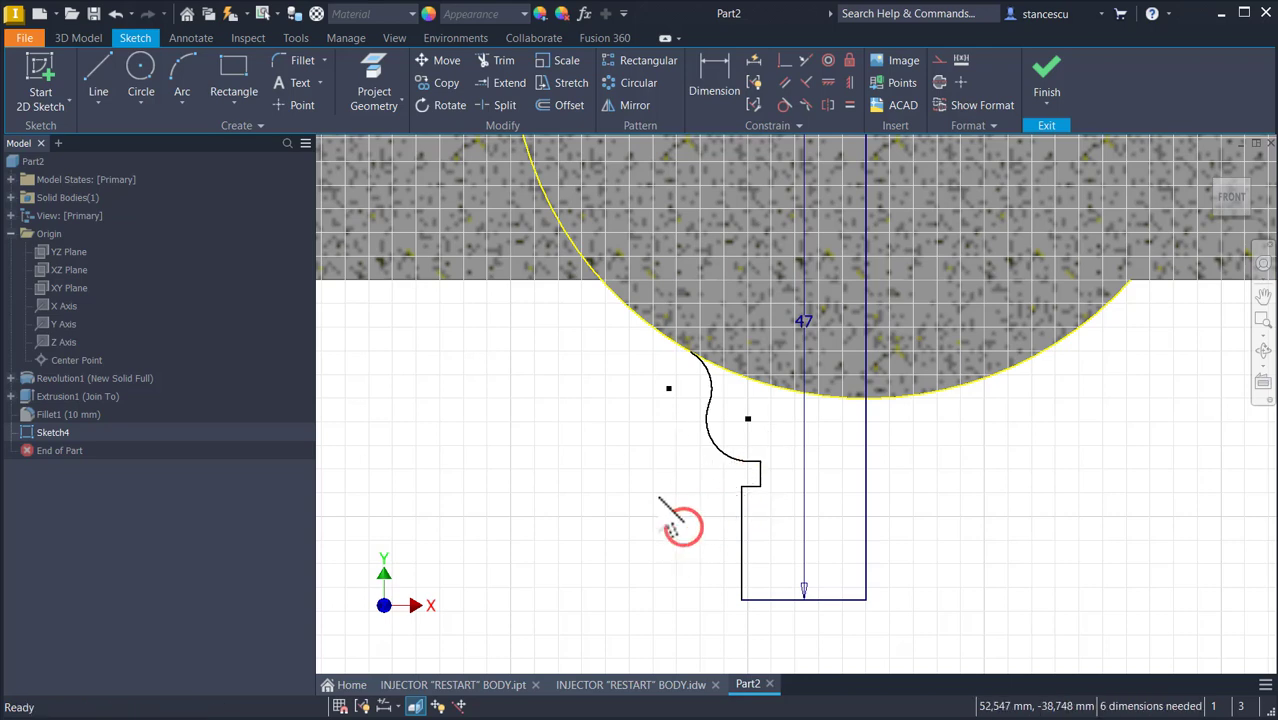
# Step: Convert the vertical 47 mm line into a centerline
pyautogui.click(722, 76)
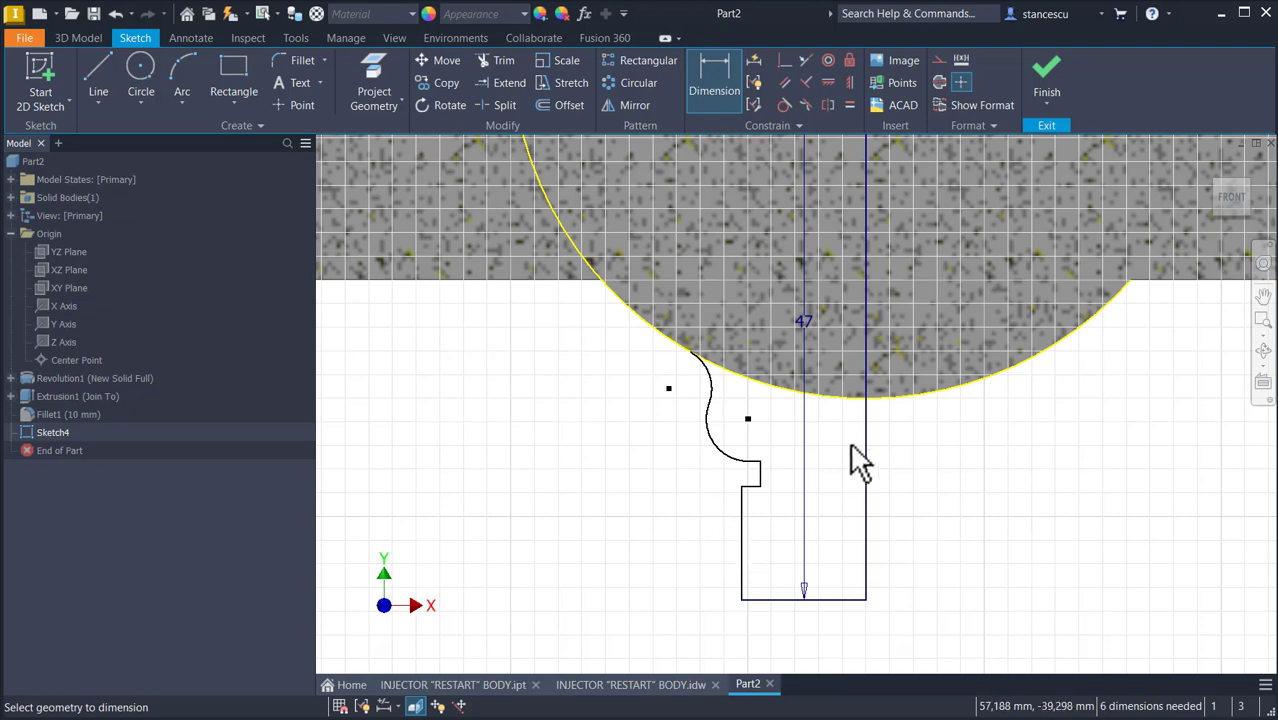
pyautogui.press('Escape')
pyautogui.moveTo(901, 445); pyautogui.dragTo(845, 532)
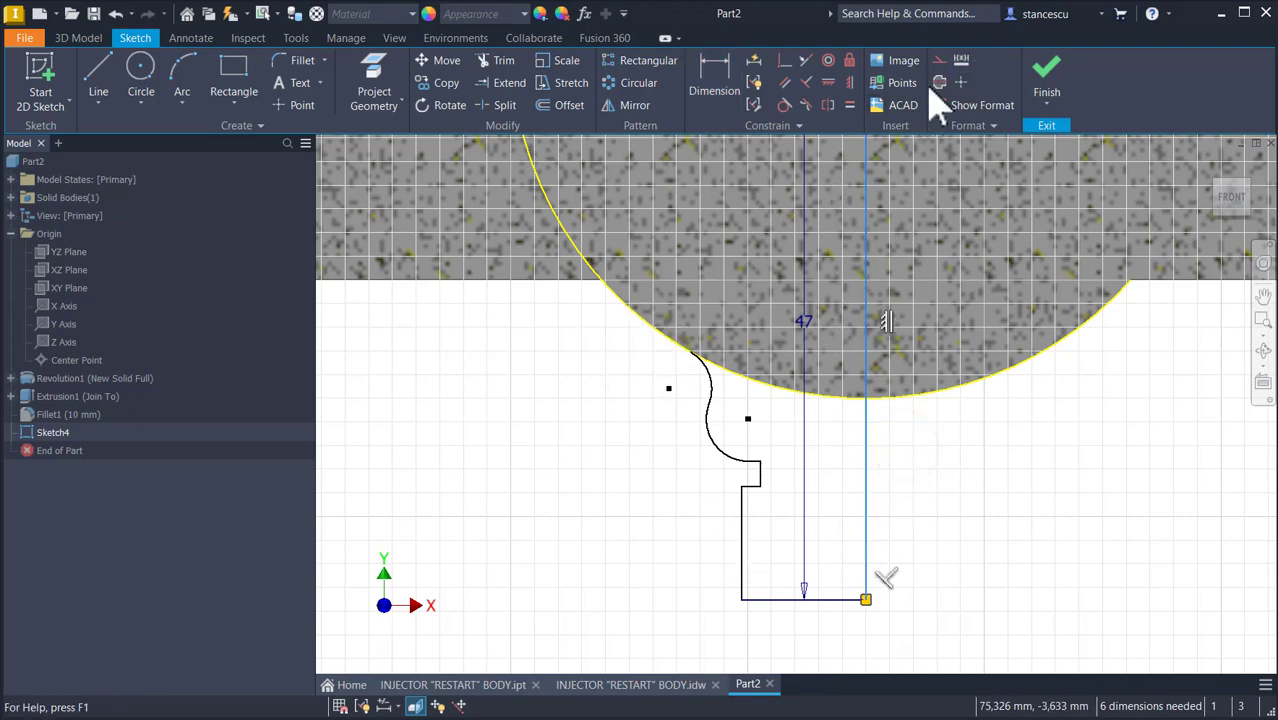
pyautogui.click(939, 82)
pyautogui.click(927, 502)
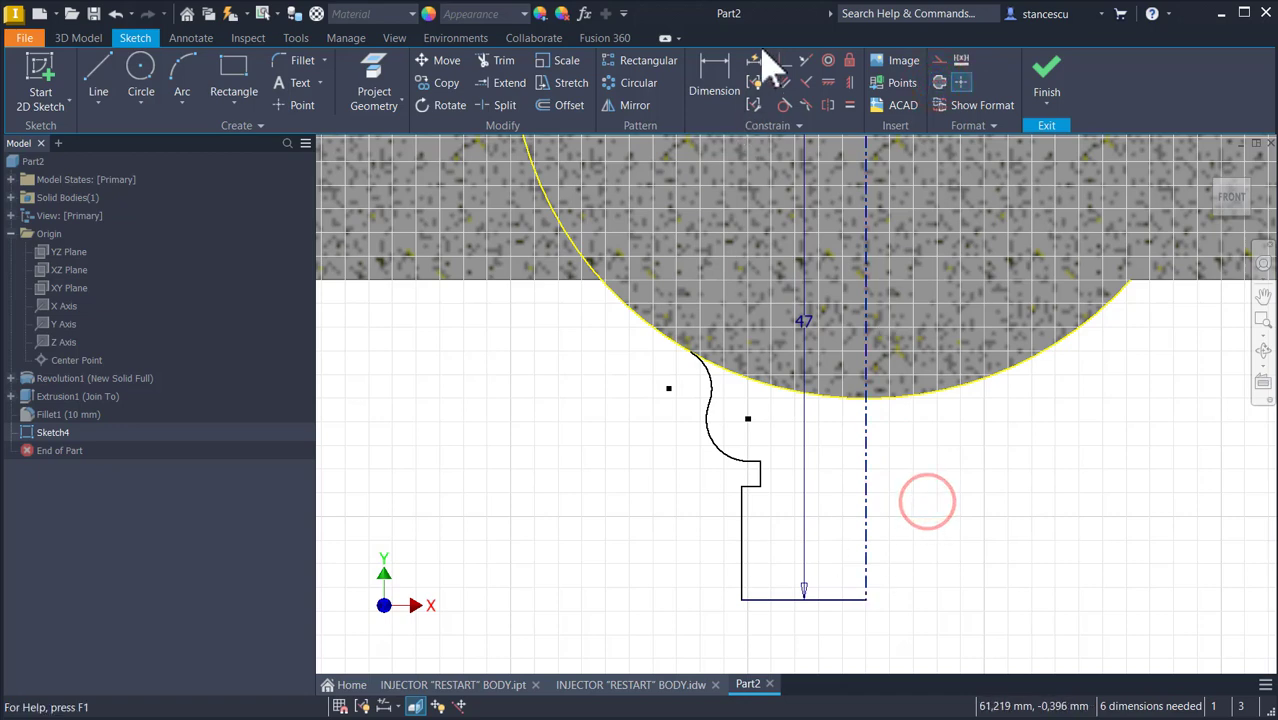
# Step: Dimension the long vertical edge's diameter about the centerline as 26,441 mm
pyautogui.click(733, 78)
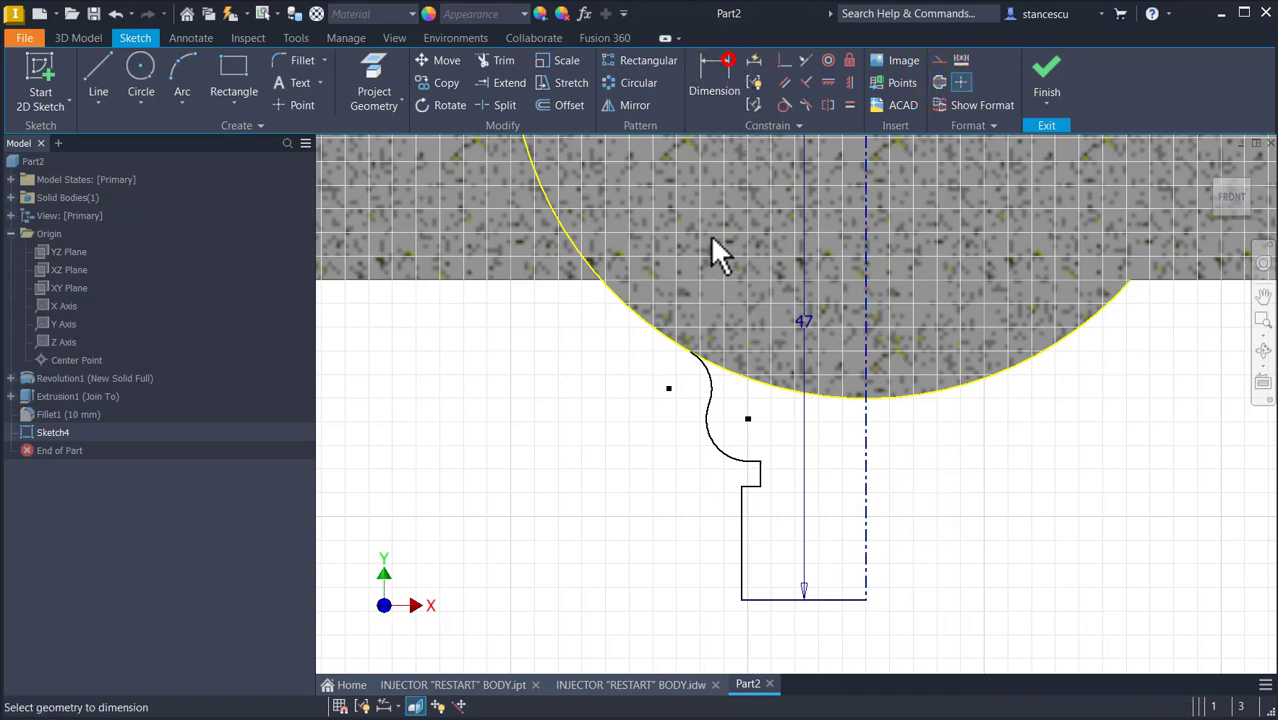
pyautogui.click(742, 545)
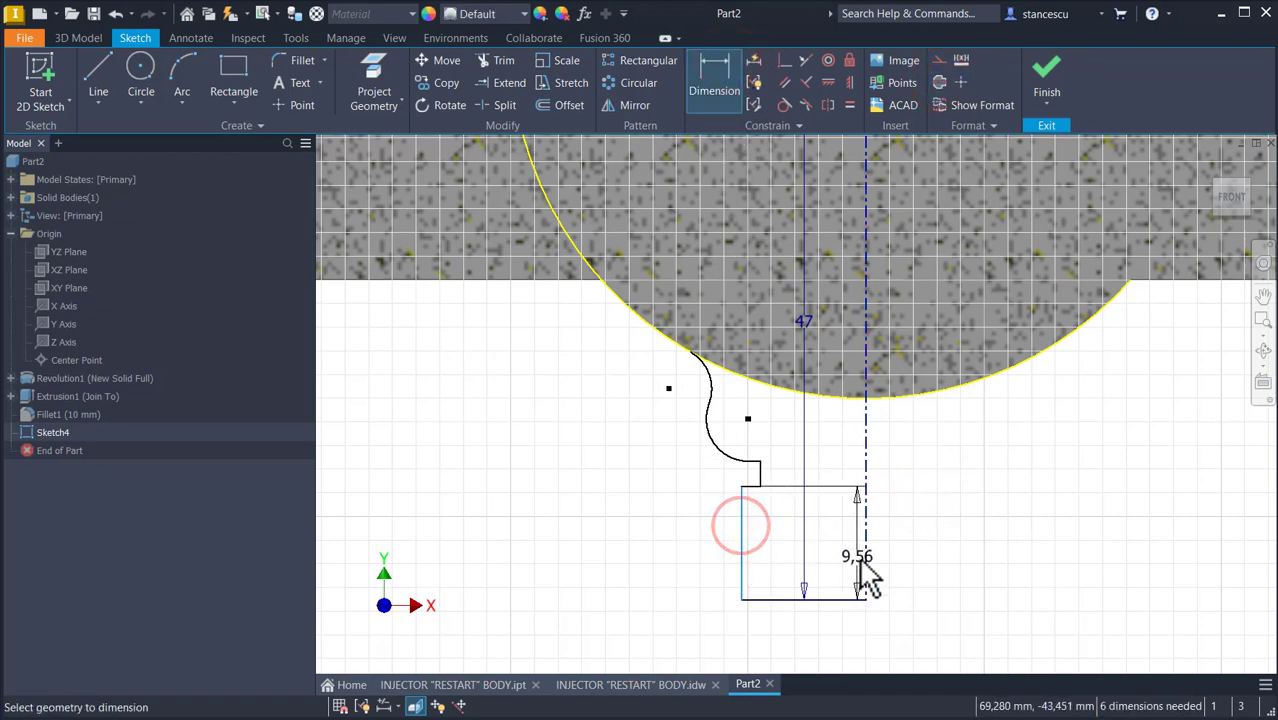
pyautogui.click(866, 562)
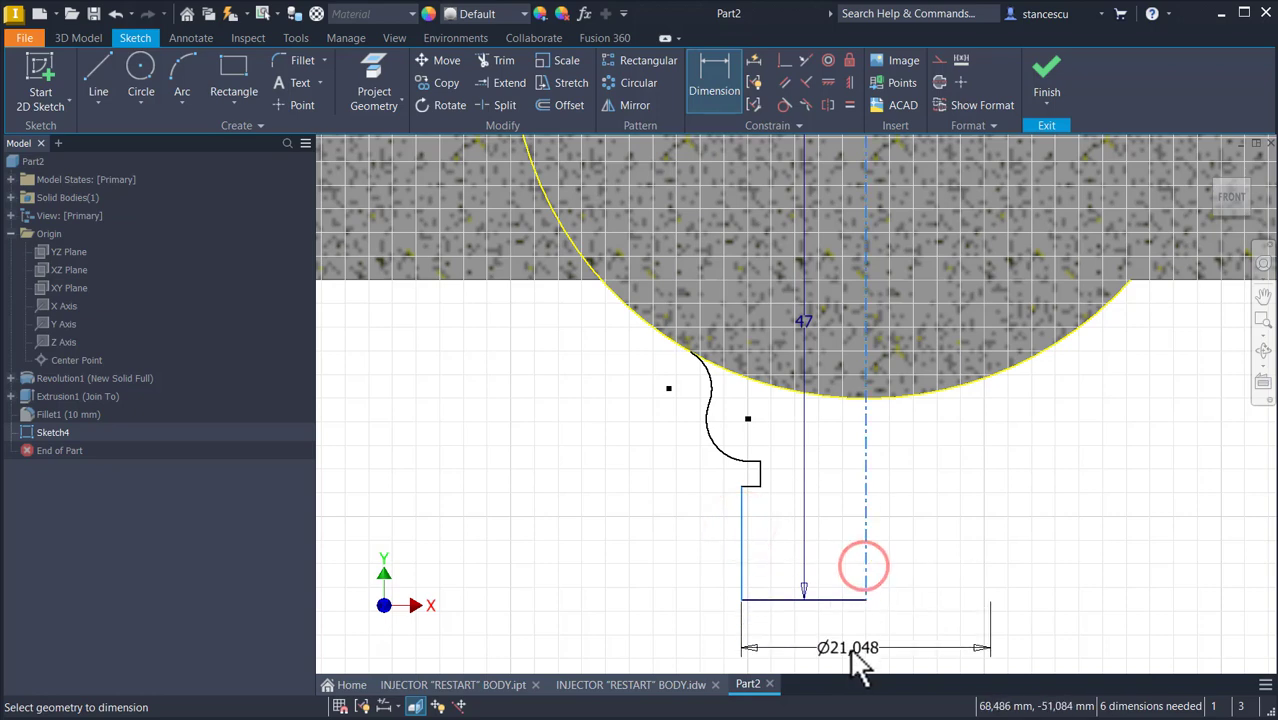
pyautogui.click(850, 653)
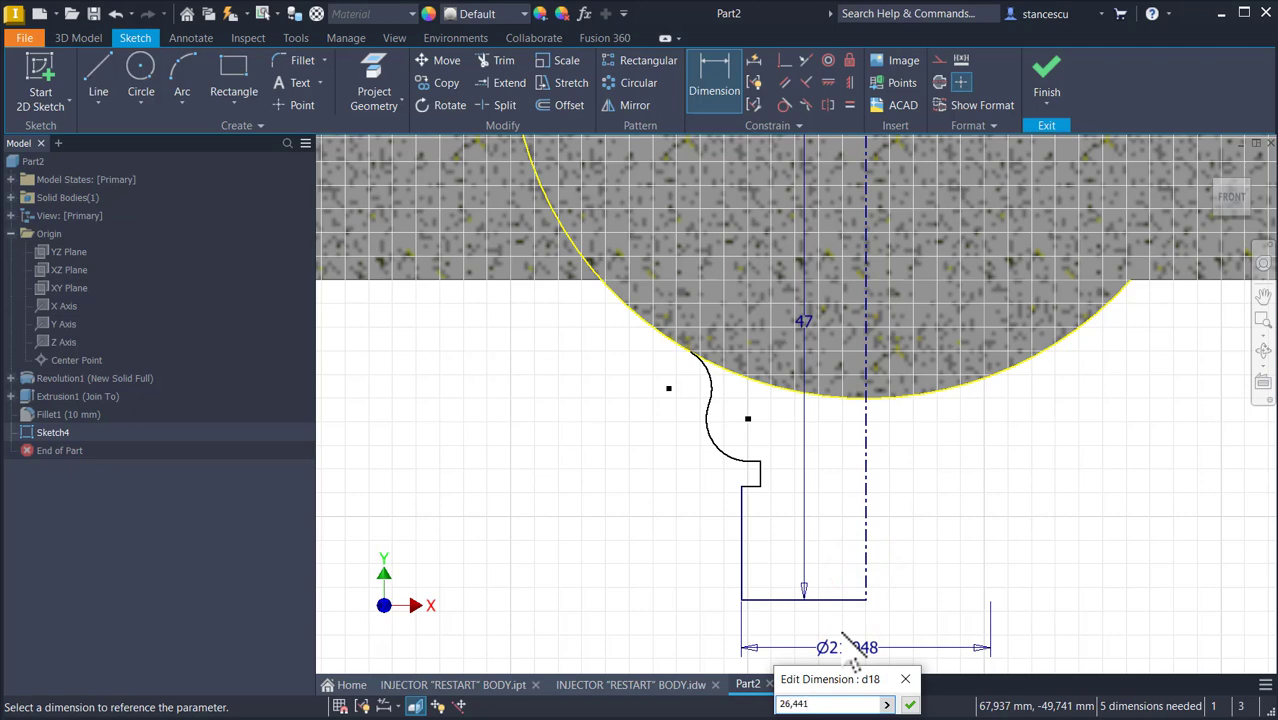
pyautogui.press('Return')
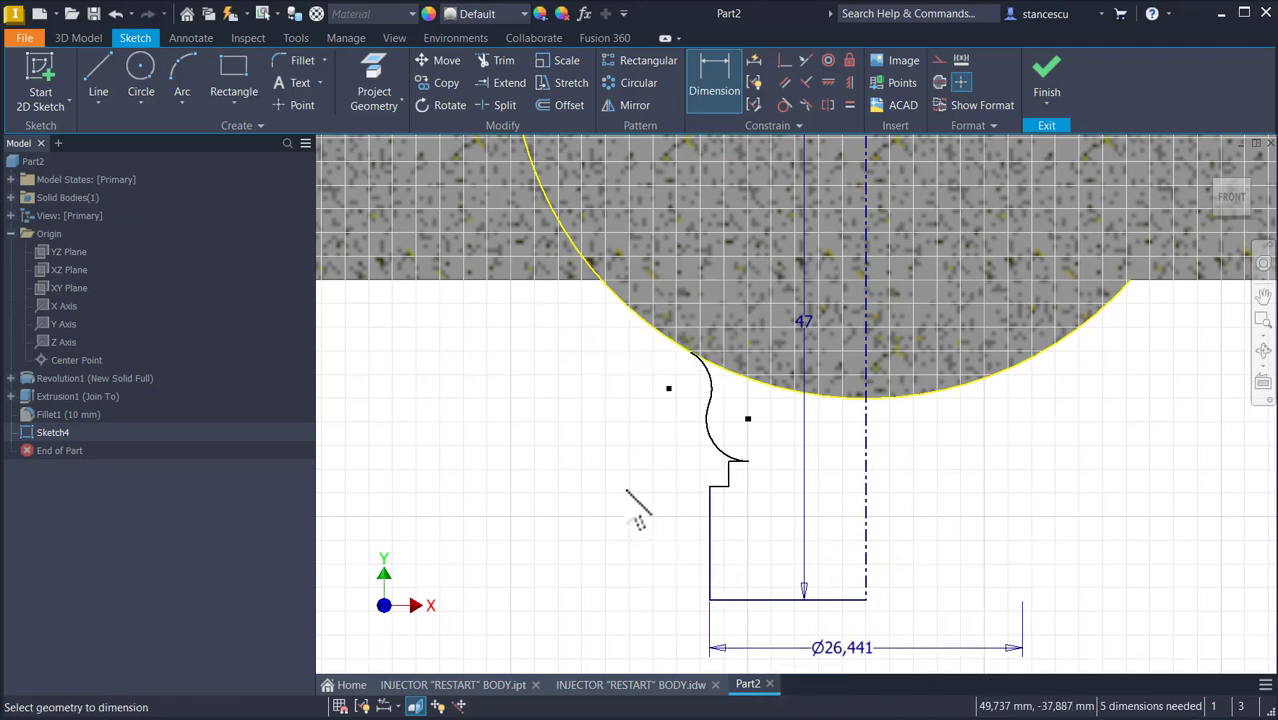
# Step: Move the lower arc's centre outward to the left, away from the short vertical edge of the step
pyautogui.scroll(3, 737, 500)
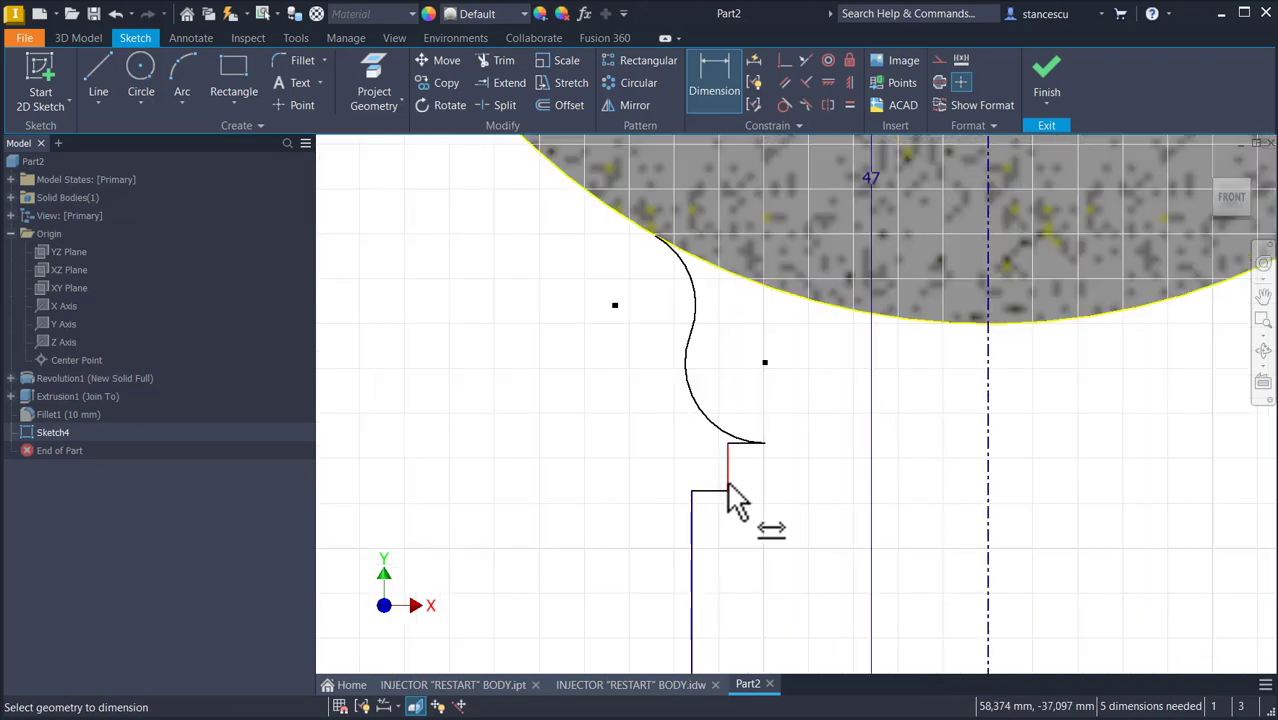
pyautogui.press('Escape')
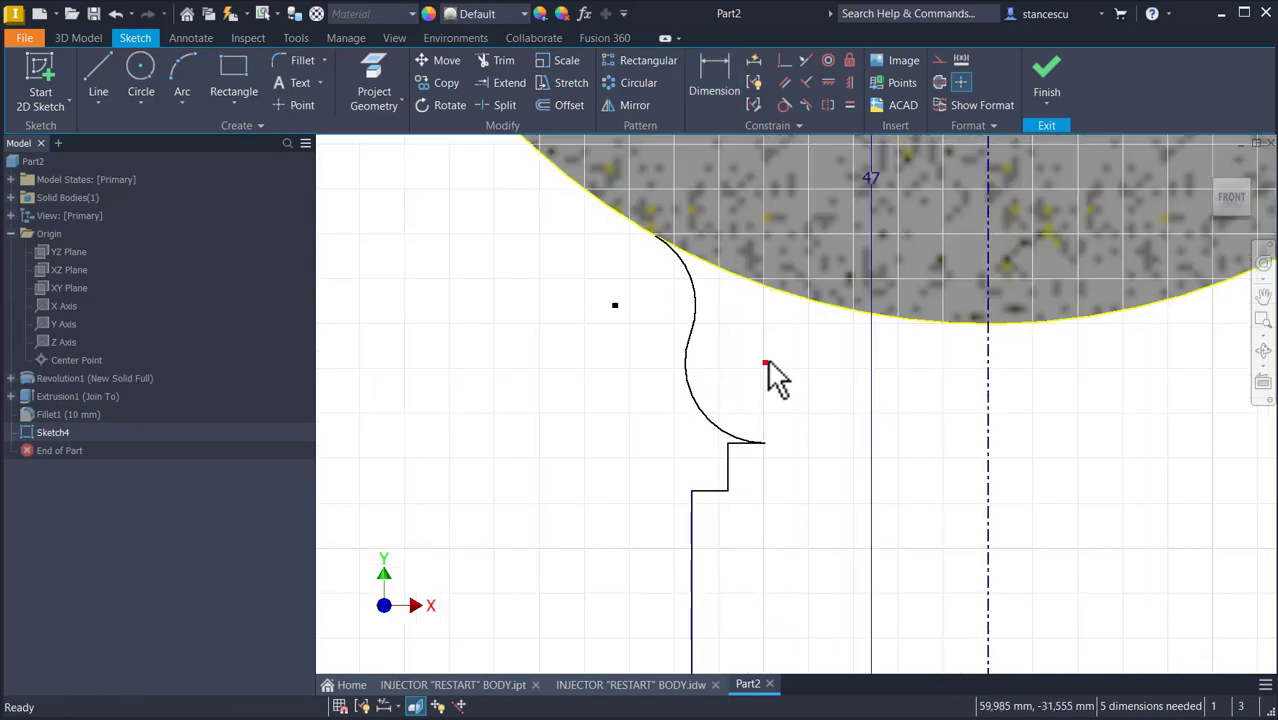
pyautogui.moveTo(766, 362)
pyautogui.mouseDown()
pyautogui.moveTo(682, 354)
pyautogui.moveTo(647, 371)
pyautogui.moveTo(661, 366)
pyautogui.mouseUp()
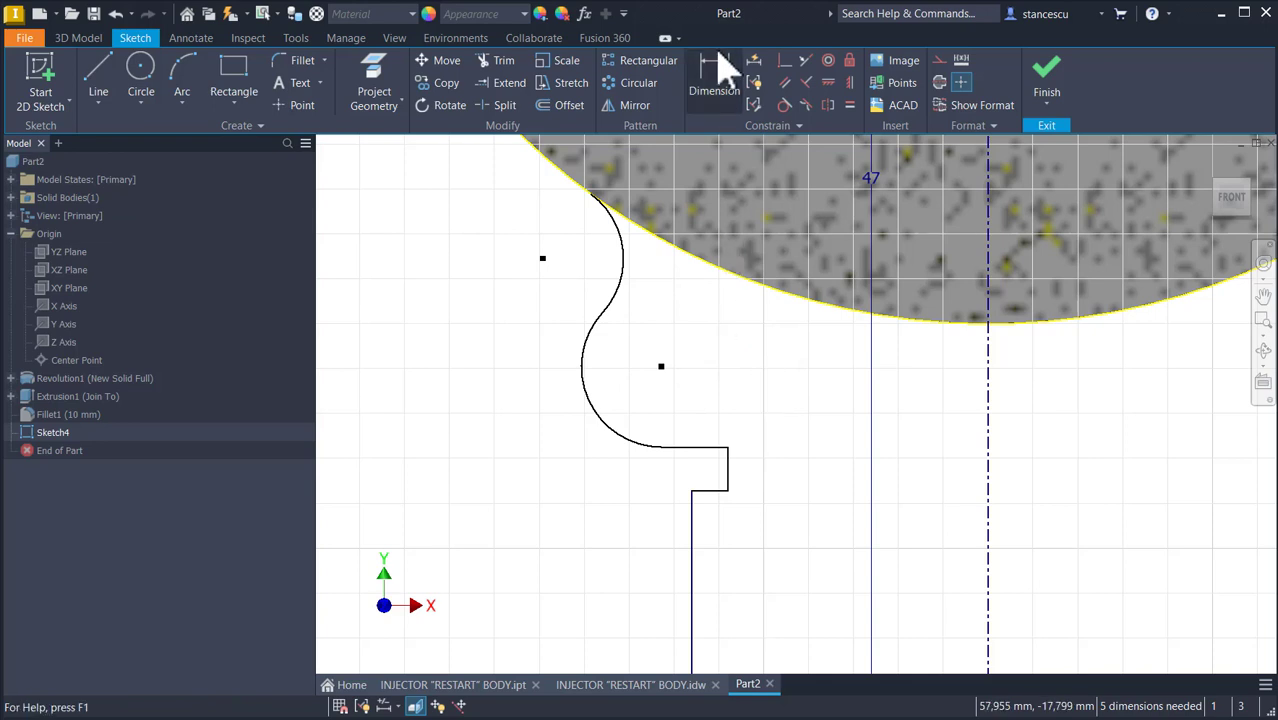
# Step: Dimension the short vertical edge of the step with a height of 1,5 mm
pyautogui.click(714, 68)
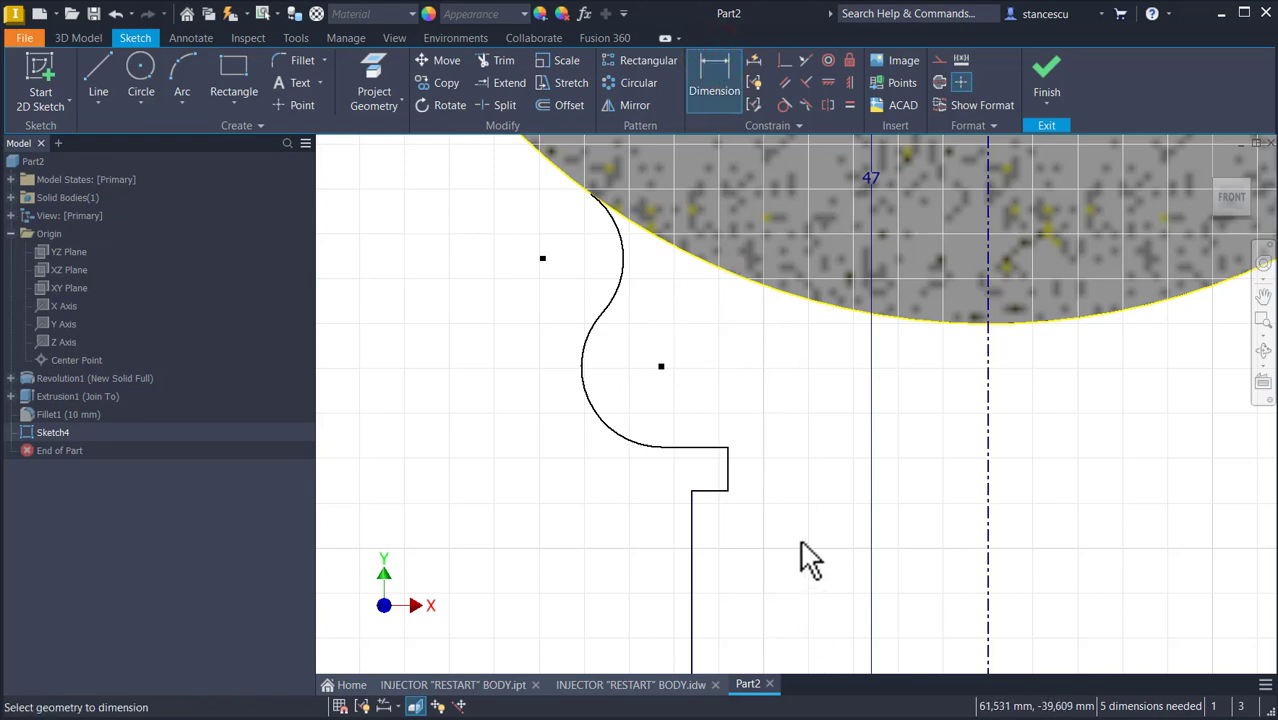
pyautogui.click(728, 460)
pyautogui.click(563, 472)
pyautogui.write('1,5')
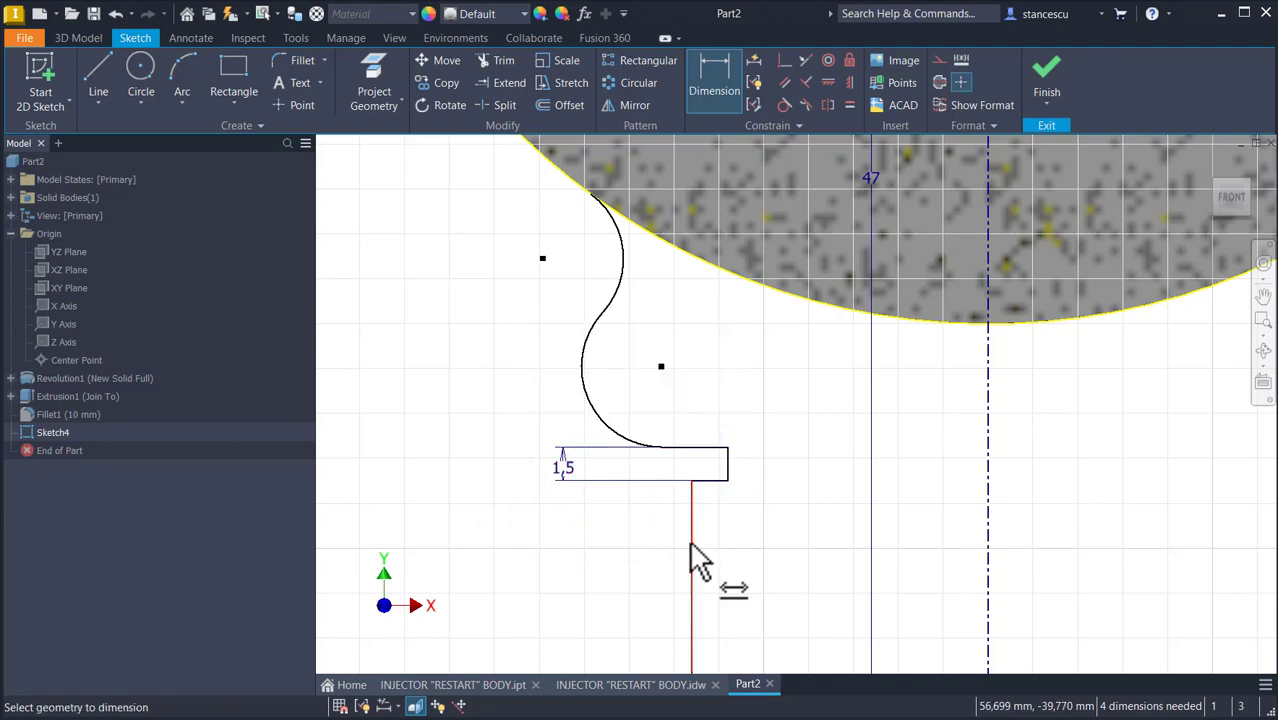
# Step: Dimension the short vertical edge's diameter about the centerline as 25 mm
pyautogui.scroll(2, 735, 487)
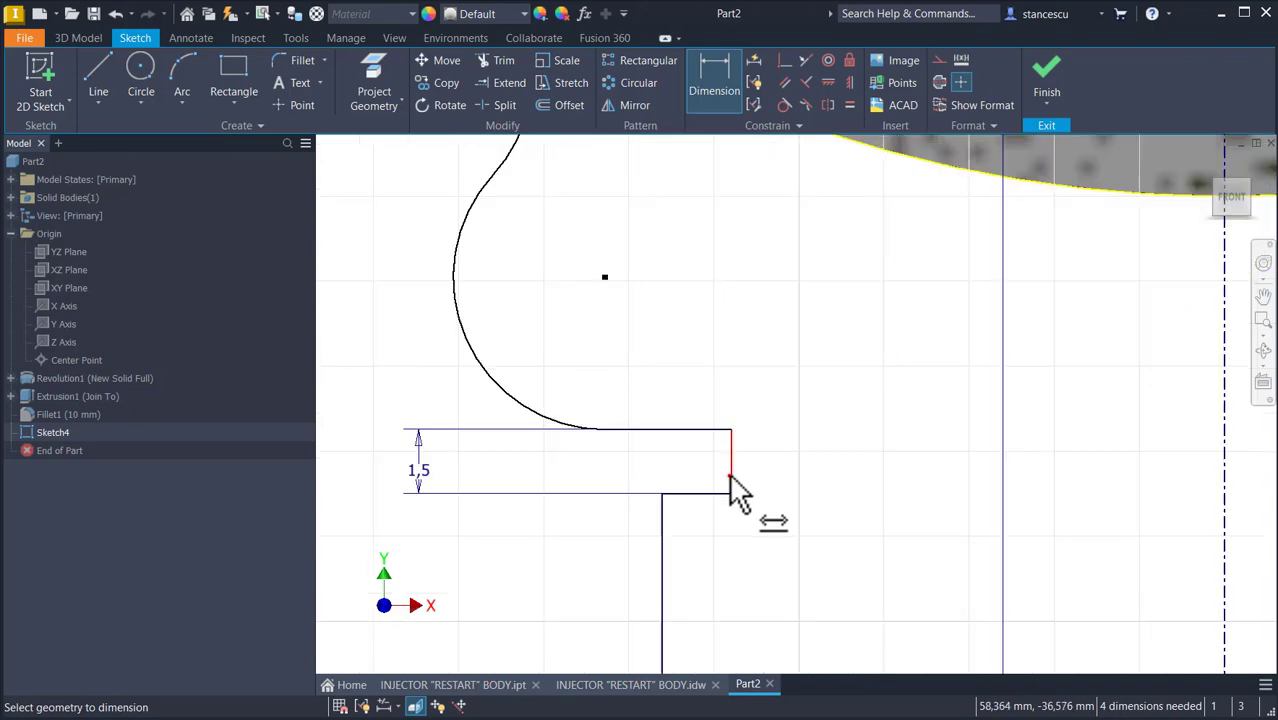
pyautogui.click(731, 477)
pyautogui.scroll(-2, 782, 496)
pyautogui.moveTo(780, 498); pyautogui.dragTo(602, 153, button='middle')
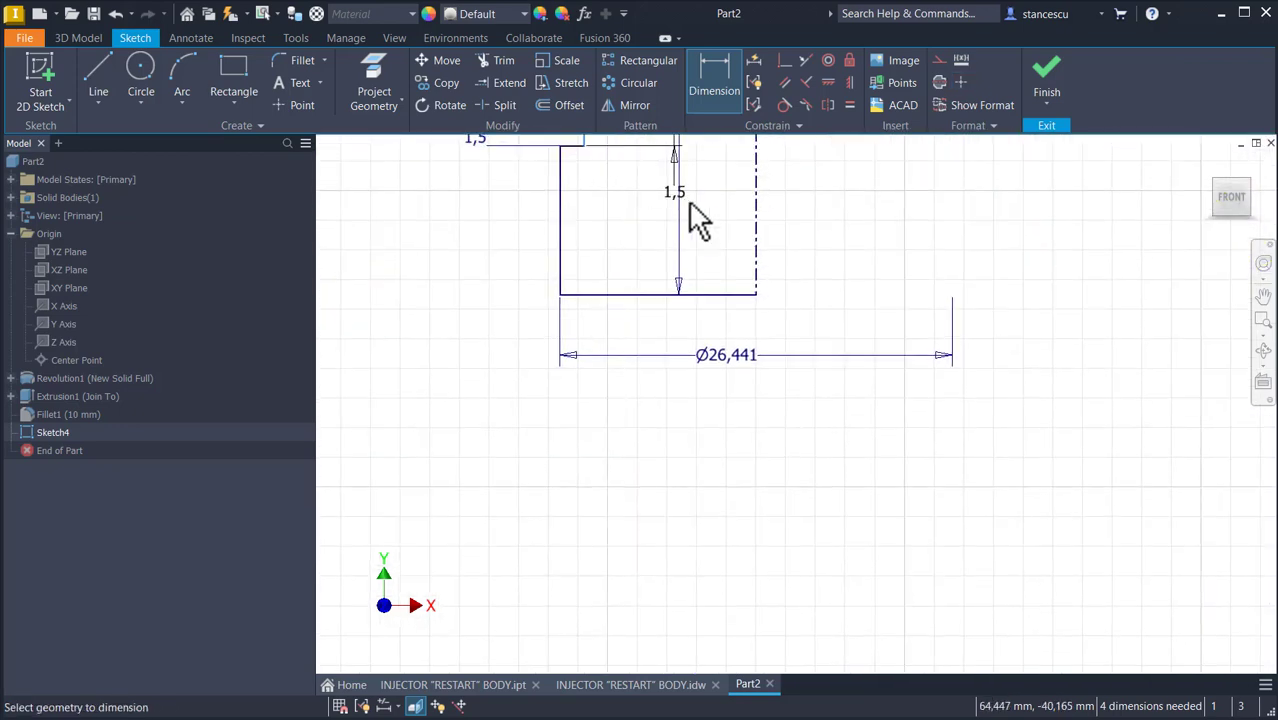
pyautogui.click(752, 264)
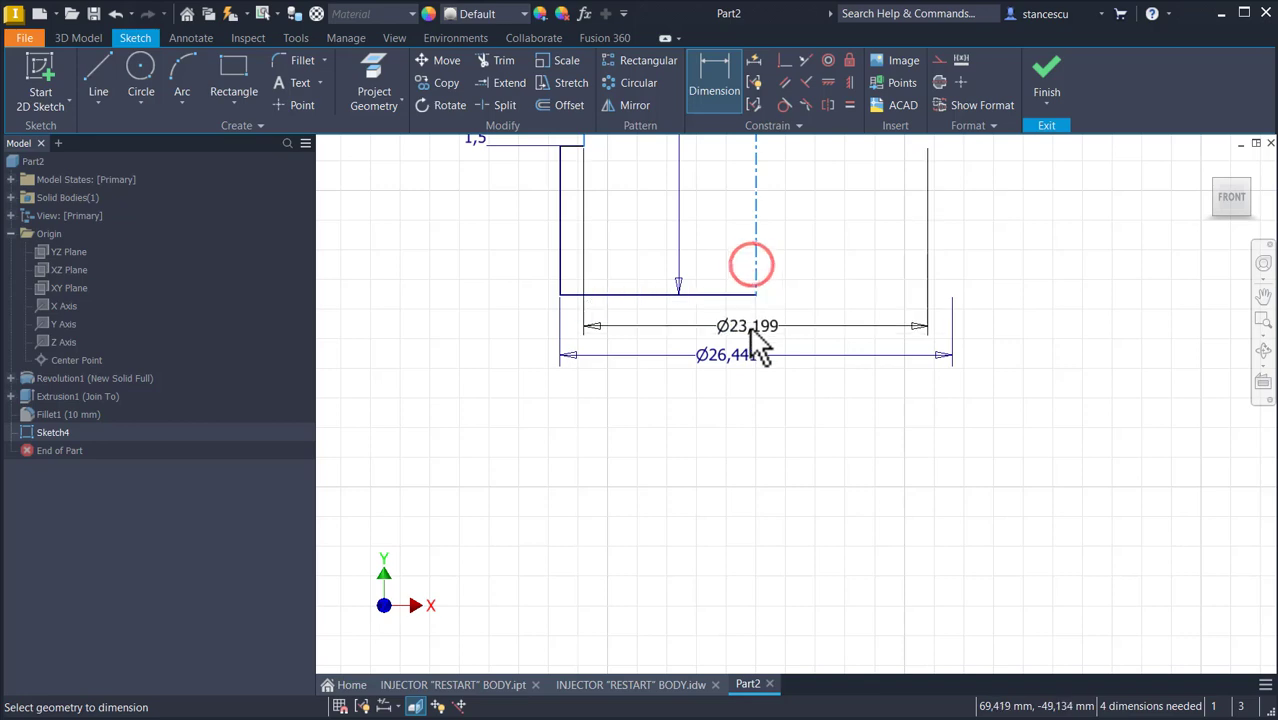
pyautogui.click(749, 328)
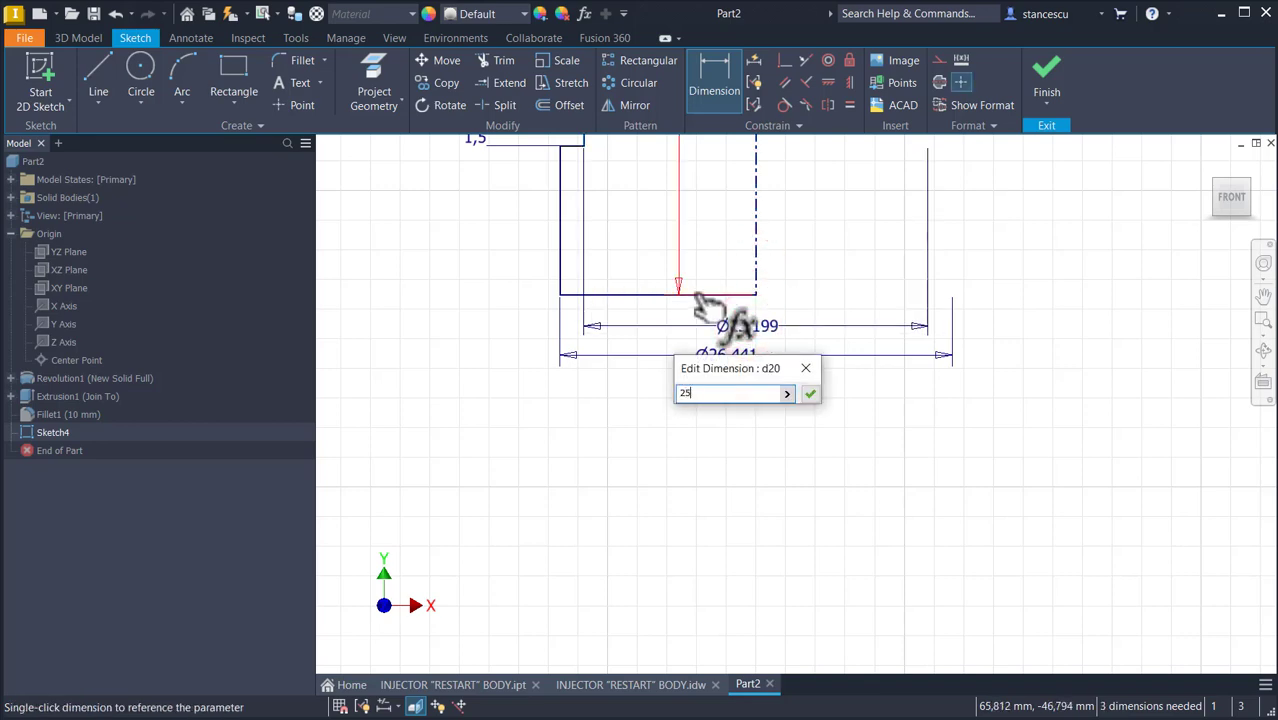
pyautogui.press('Return')
# Step: Dimension the lower arc with a 3 mm radius
pyautogui.moveTo(516, 386); pyautogui.dragTo(563, 620, button='middle')
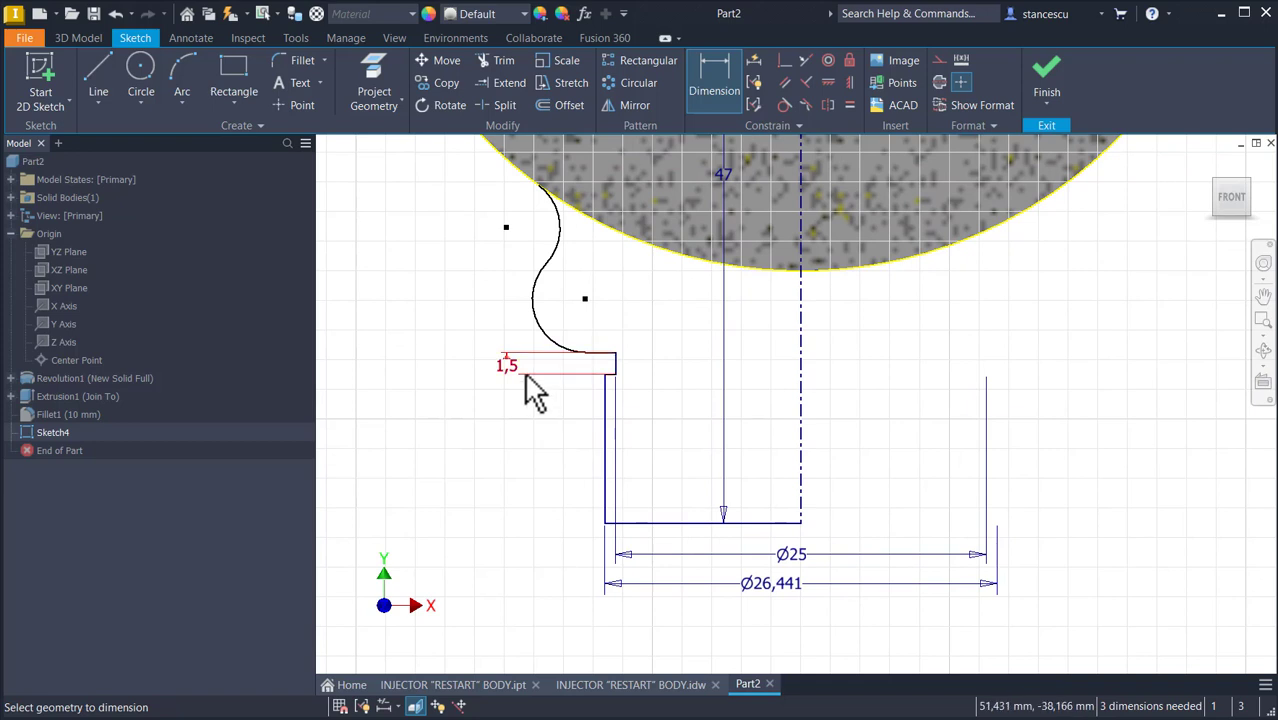
pyautogui.click(534, 312)
pyautogui.click(490, 319)
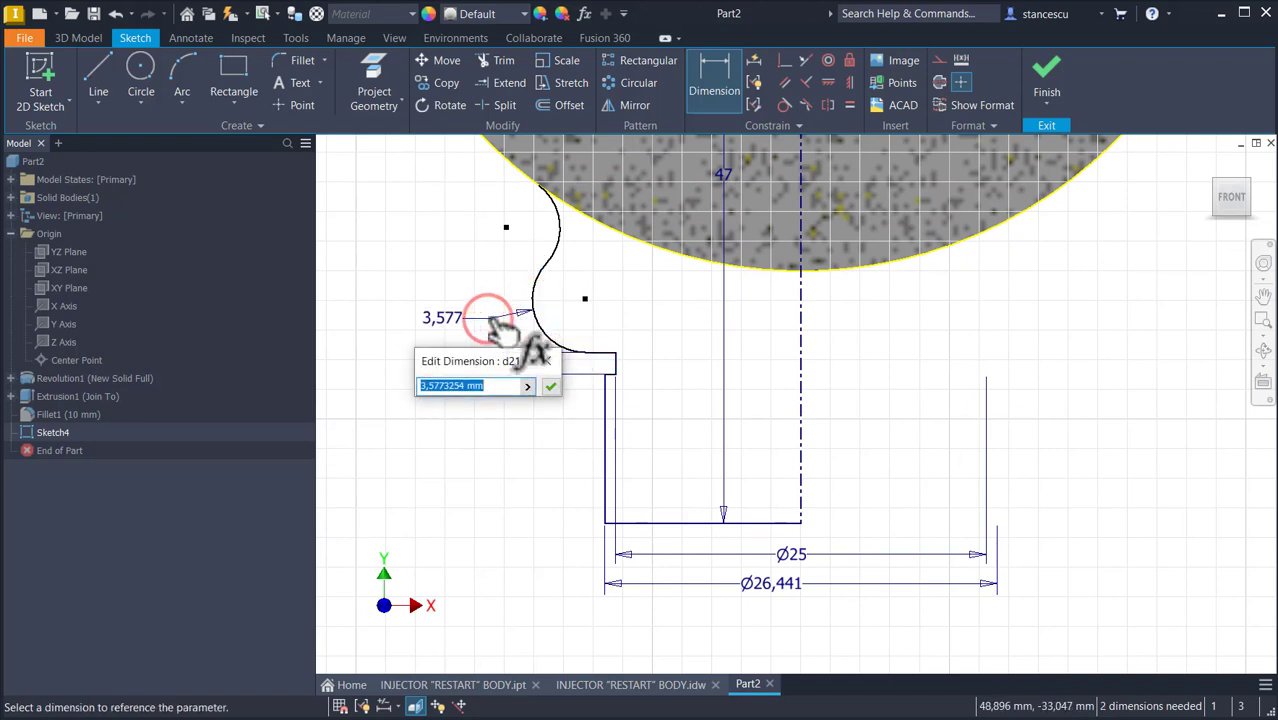
pyautogui.write('3')
pyautogui.press('Return')
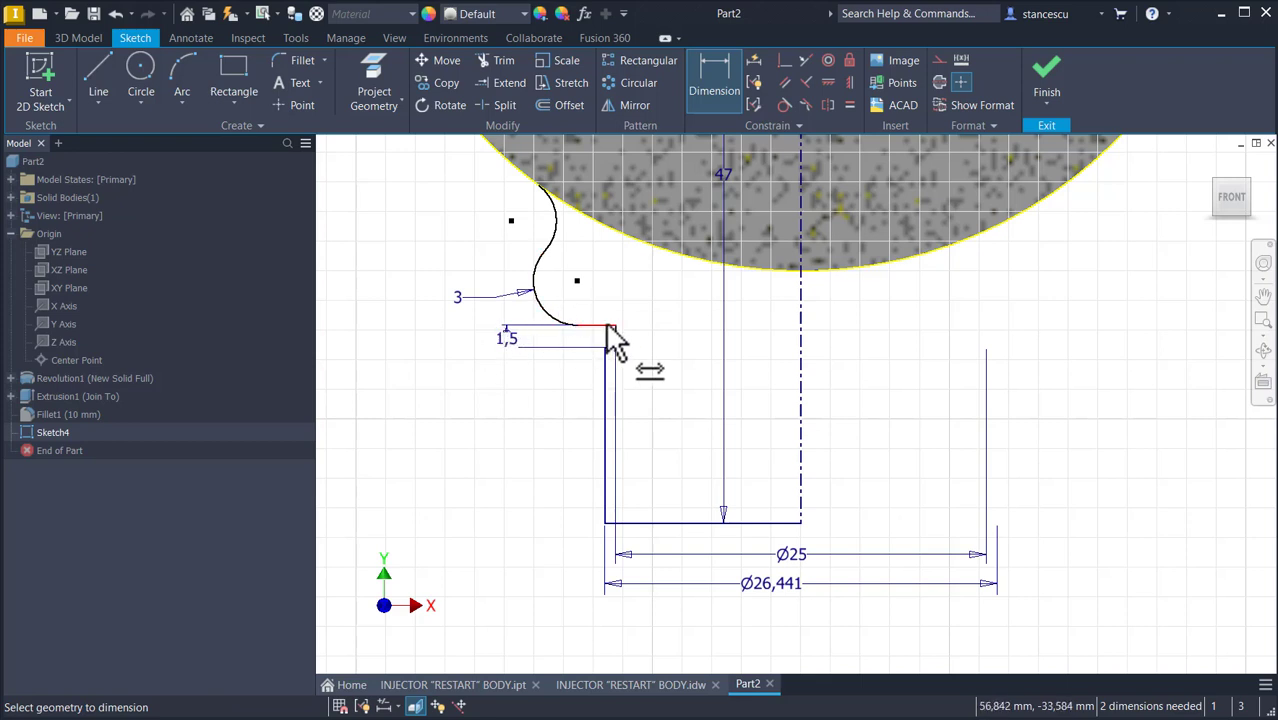
# Step: Set the vertical distance from the profile's bottom edge to the horizontal line below the arcs to 12 mm
pyautogui.click(607, 324)
pyautogui.click(636, 524)
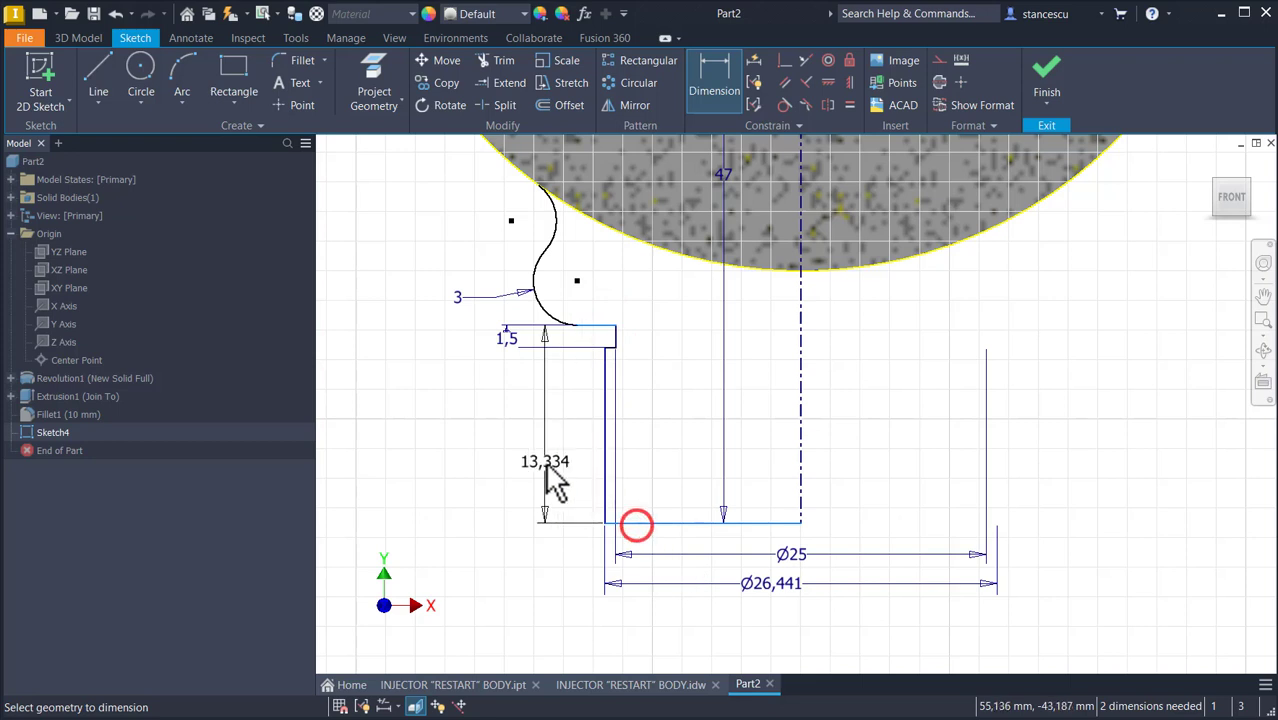
pyautogui.click(440, 412)
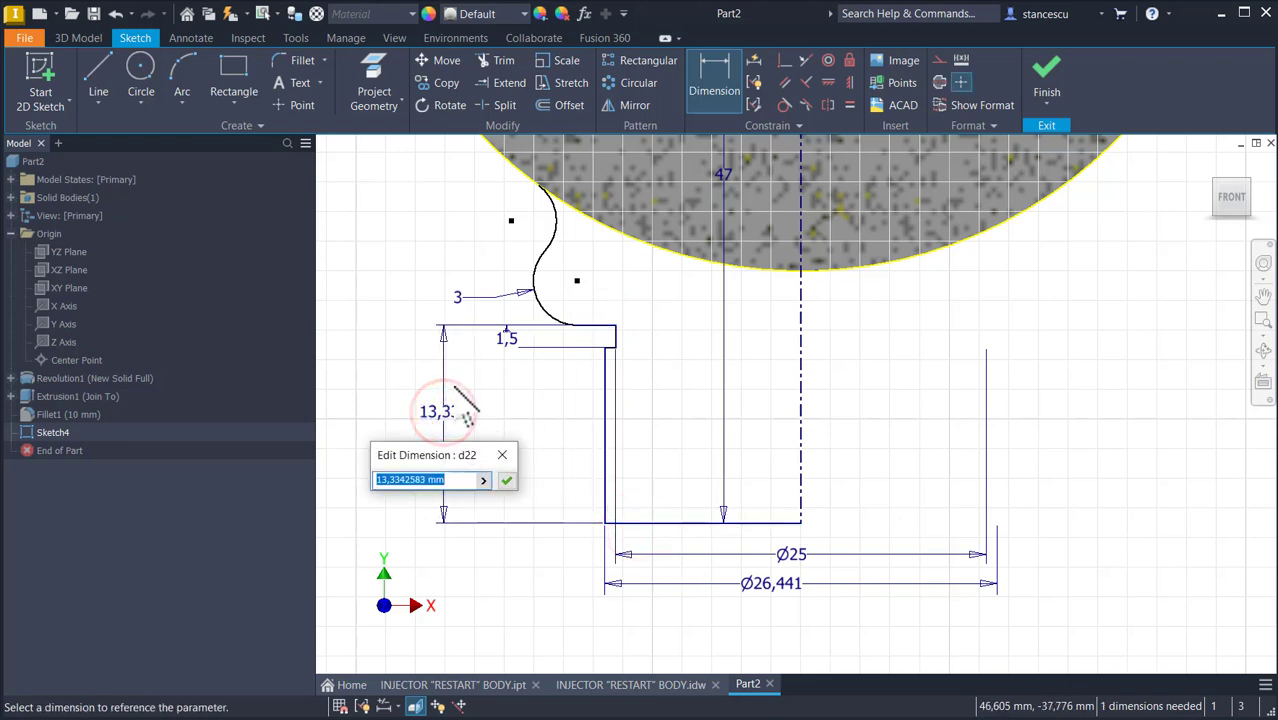
pyautogui.write('12')
pyautogui.press('Return')
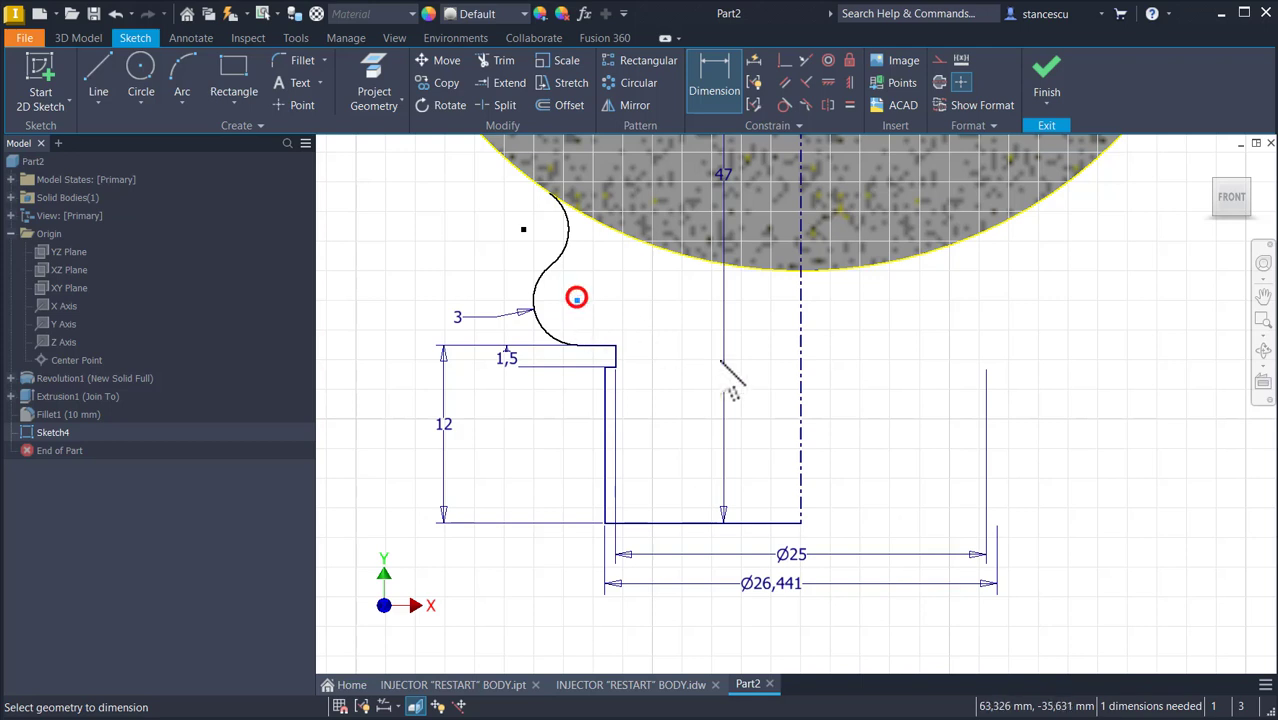
# Step: Dimension the lower arc's centre about the centerline with a 32 mm diameter
pyautogui.click(802, 468)
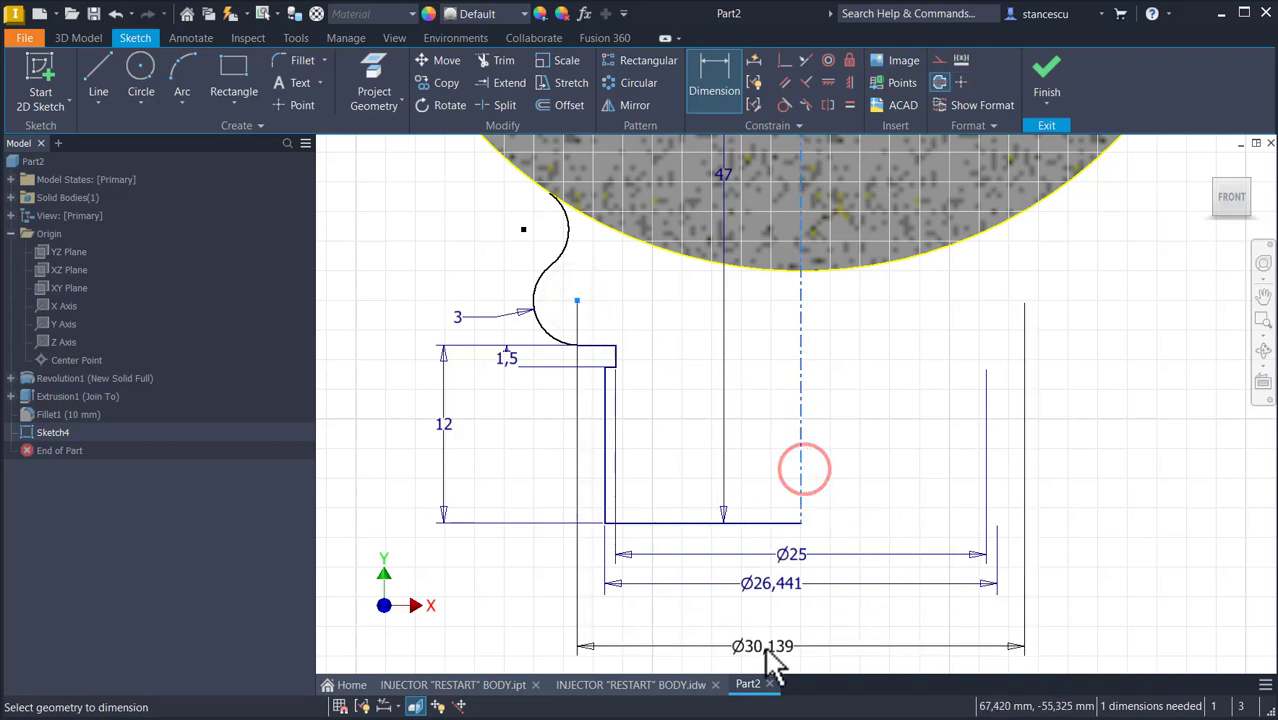
pyautogui.click(768, 628)
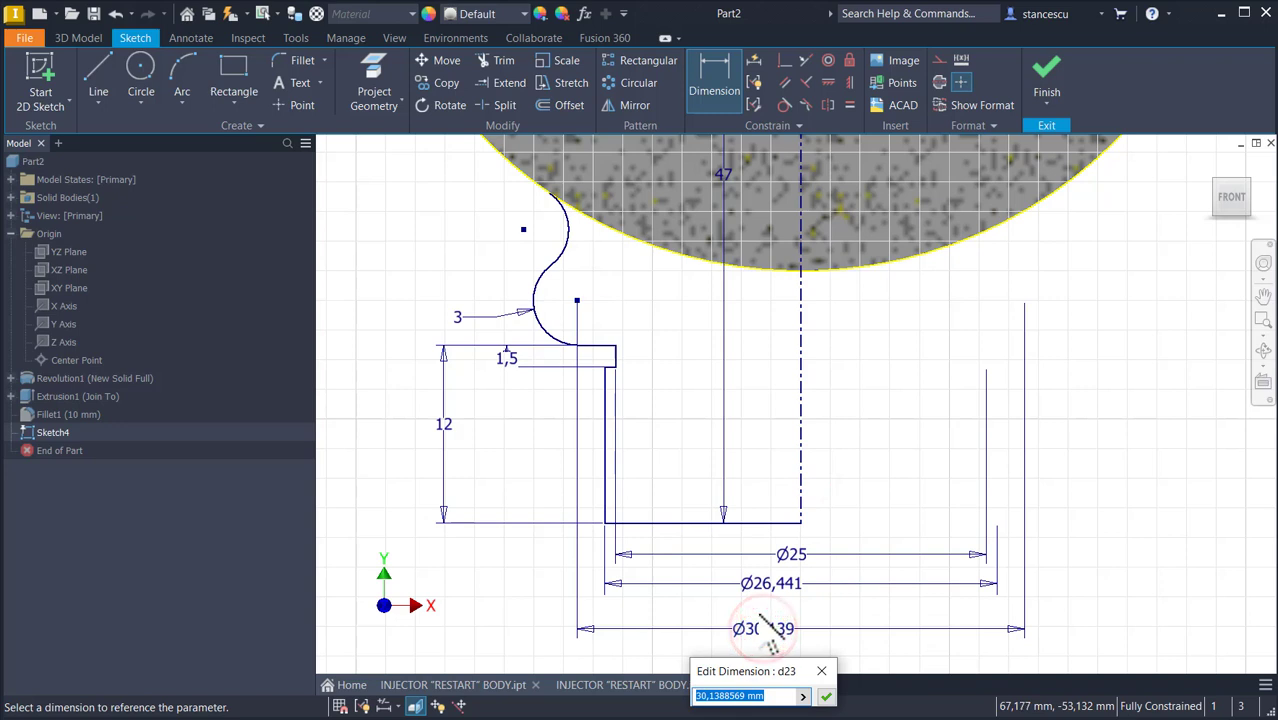
pyautogui.write('32')
pyautogui.press('Return')
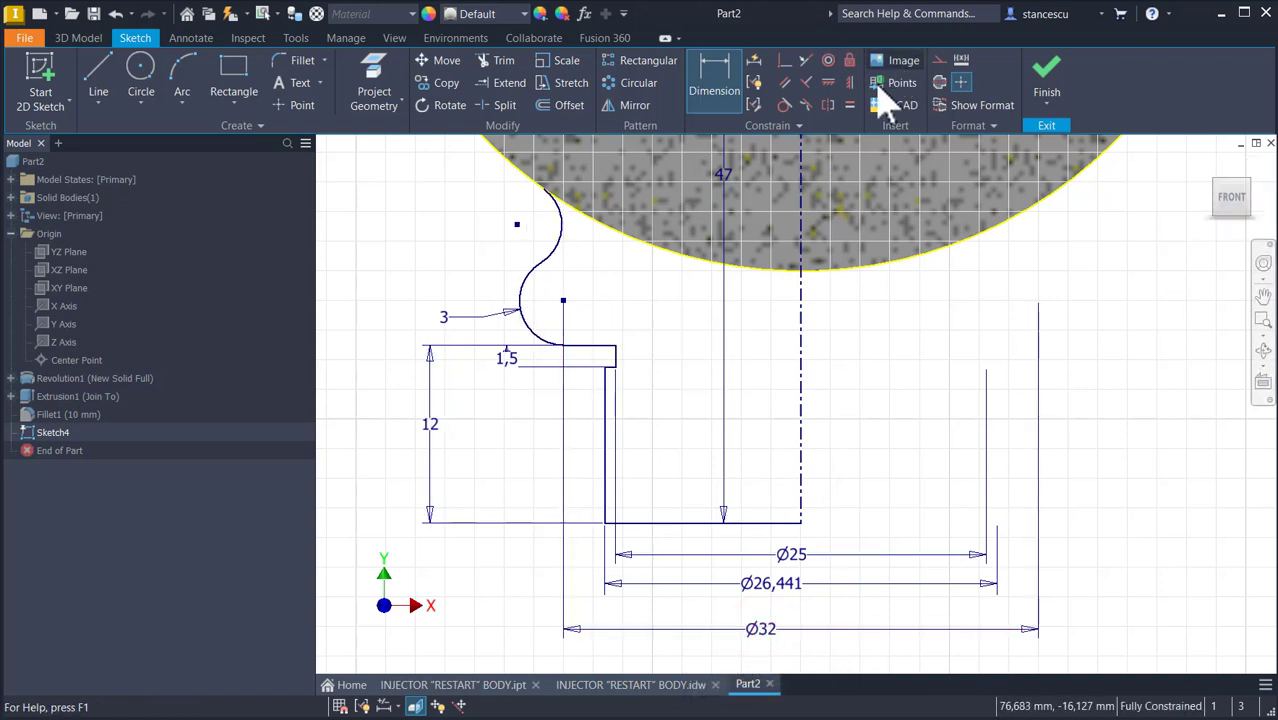
# Step: Close the profile with a 30 mm radius three-point arc along the projected circle, from the upper arc's end to the centerline
pyautogui.click(182, 70)
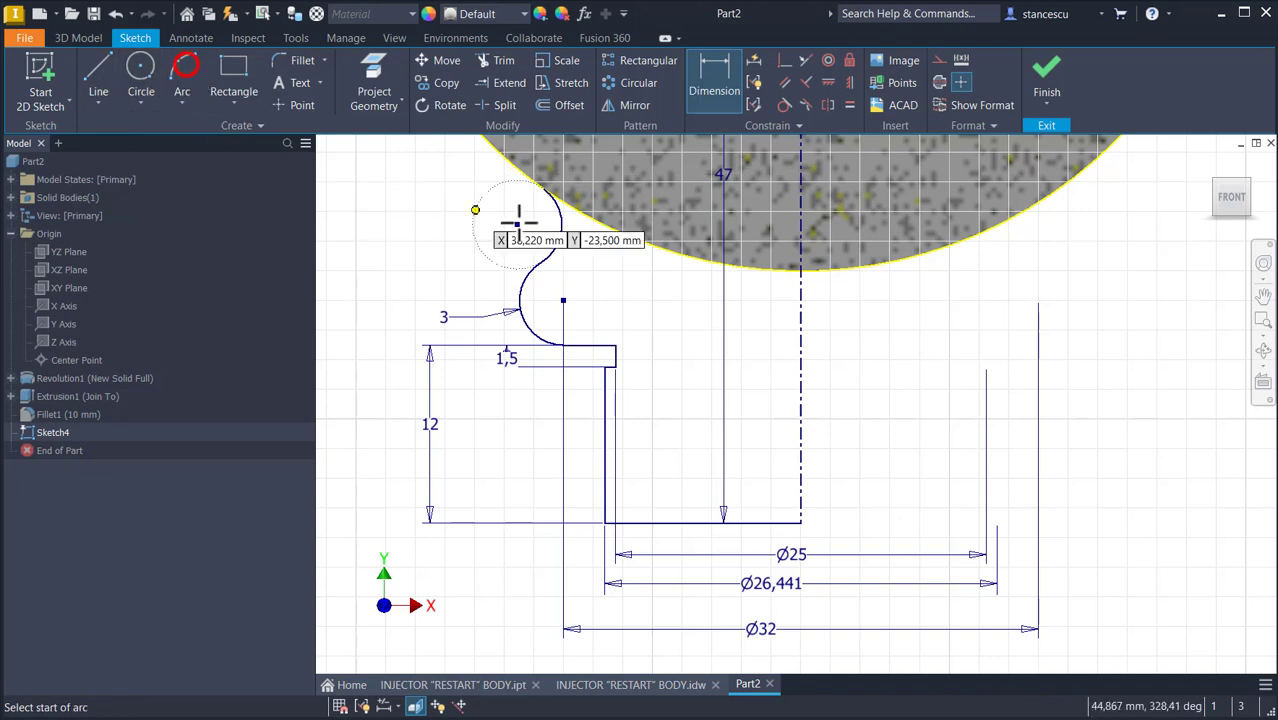
pyautogui.click(540, 190)
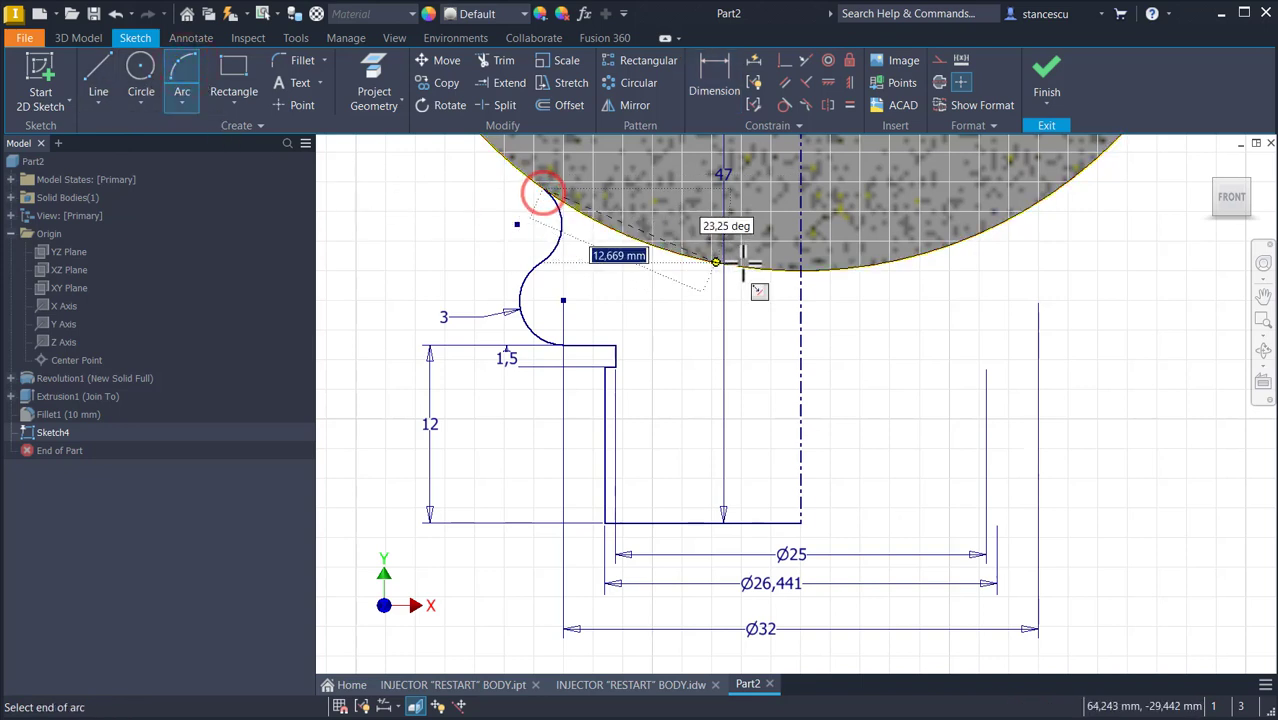
pyautogui.click(800, 269)
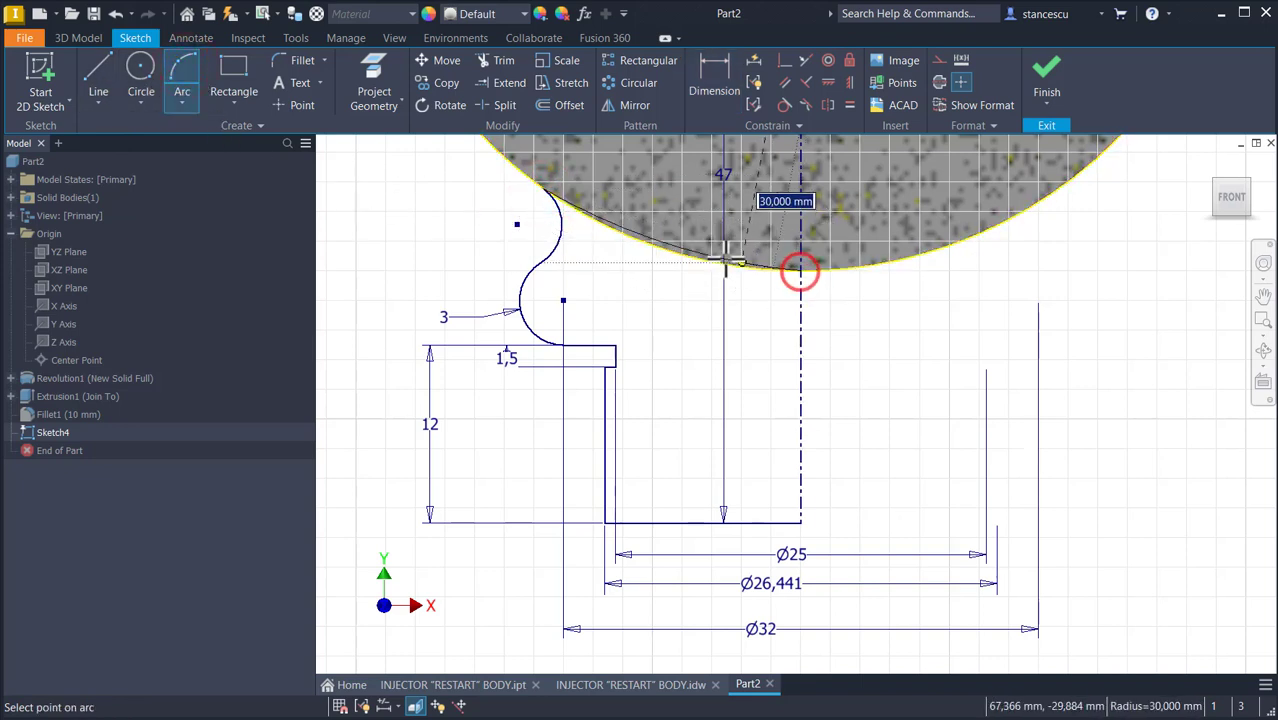
pyautogui.click(677, 259)
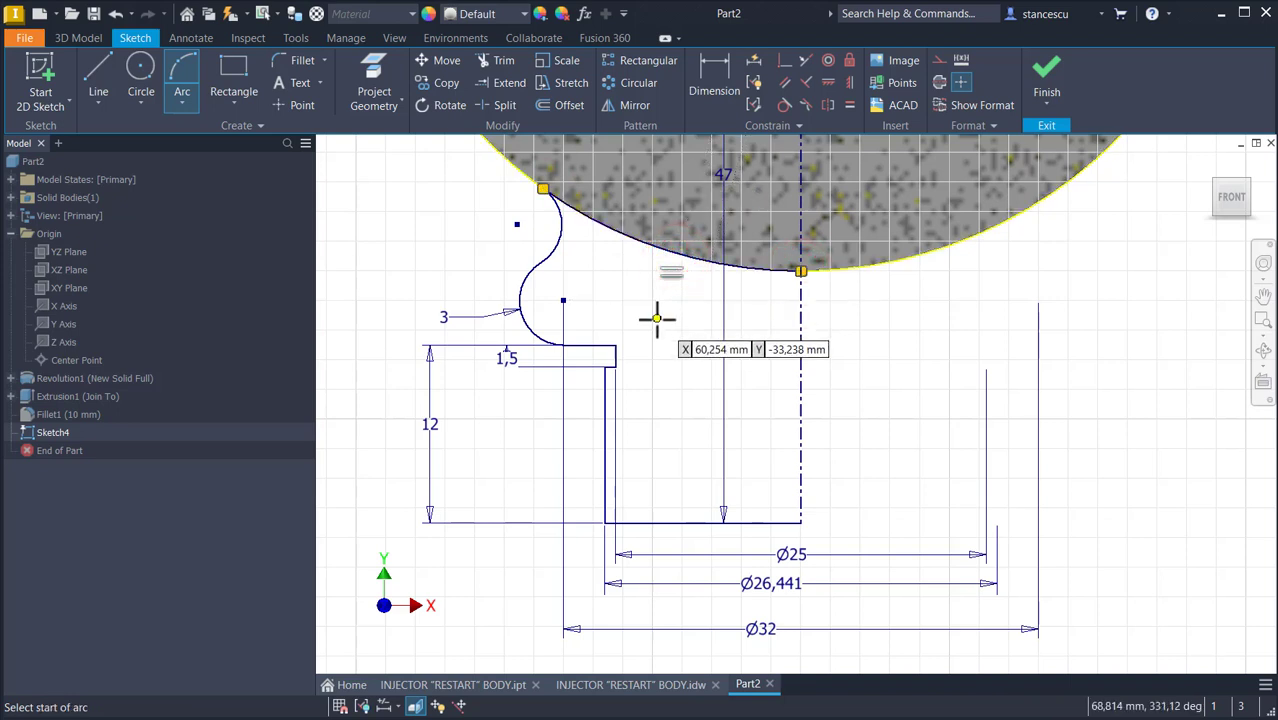
pyautogui.press('Escape')
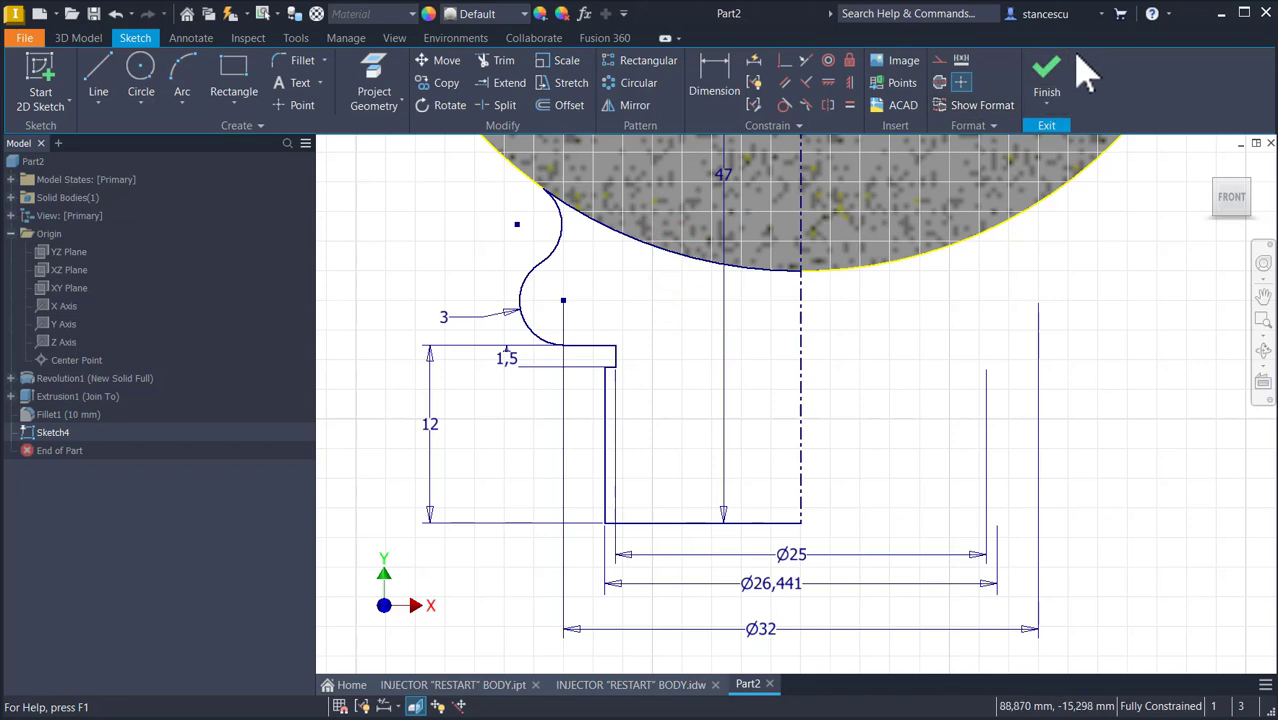
# Step: Finish the sketch and revolve the lower branch profile 360 degrees about its centerline, joining it to the body
pyautogui.click(1062, 82)
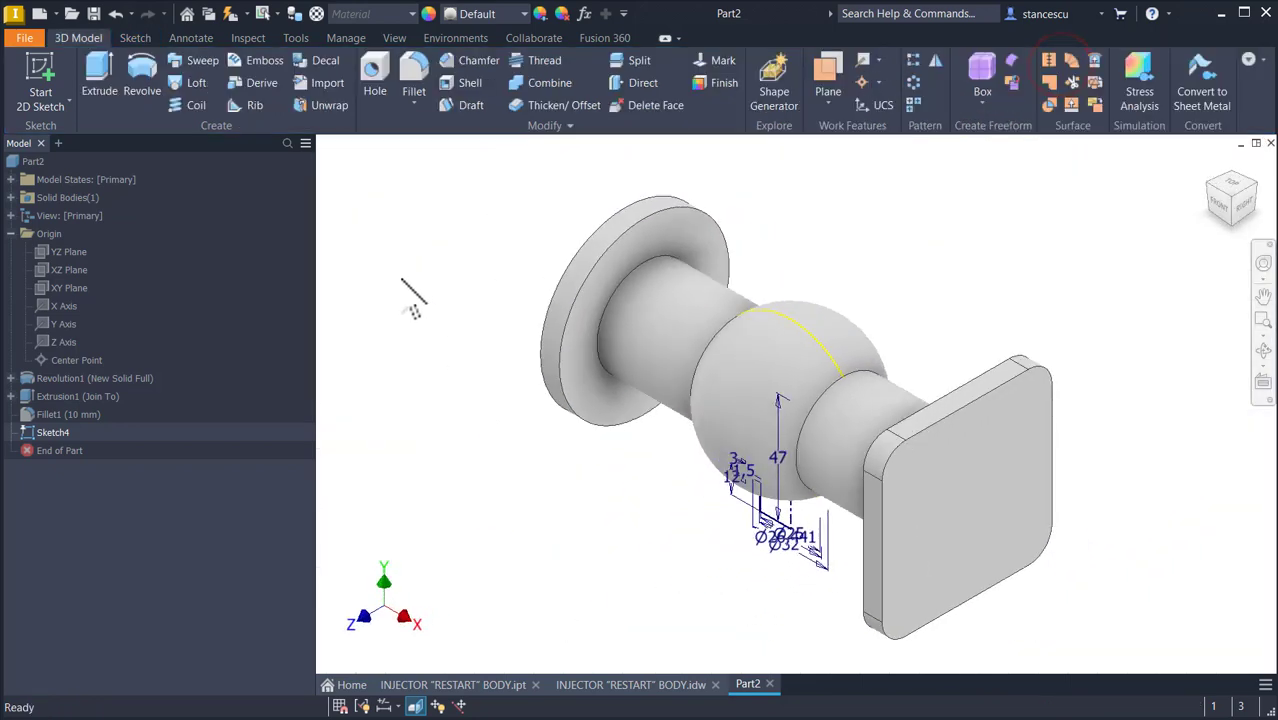
pyautogui.click(141, 72)
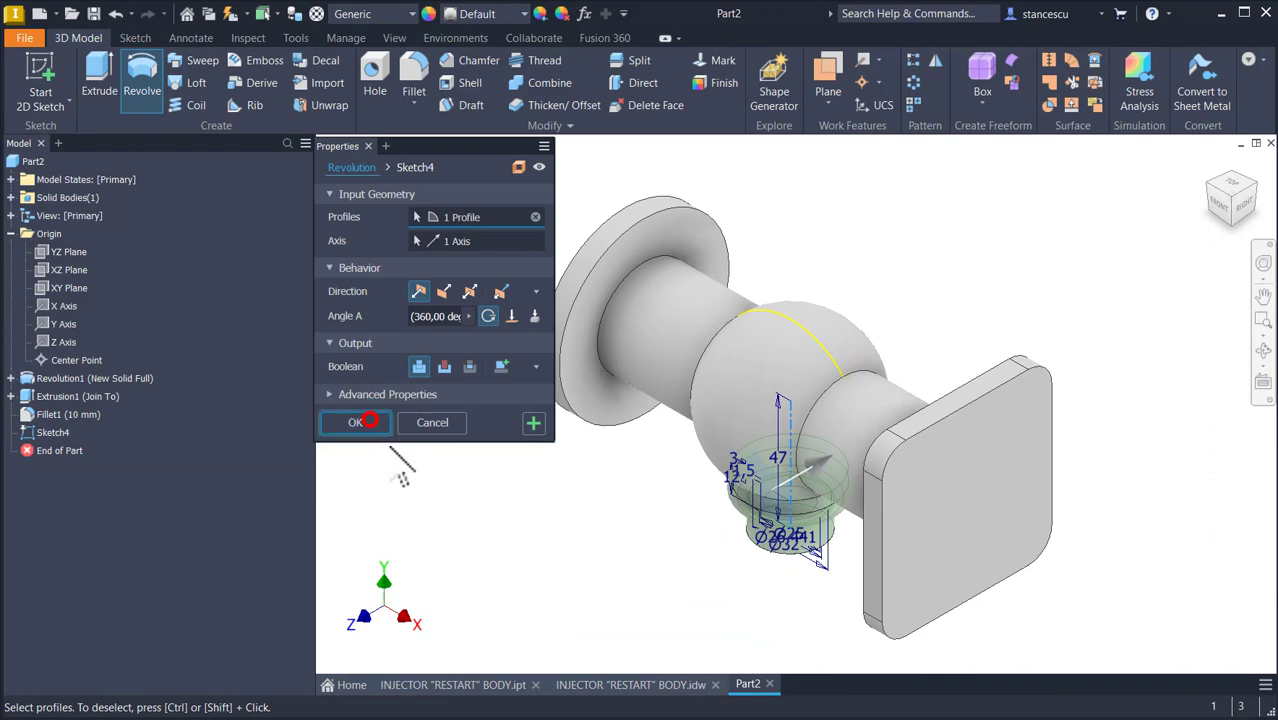
pyautogui.click(370, 420)
pyautogui.keyDown('shift'); pyautogui.moveTo(541, 568); pyautogui.dragTo(790, 533, button='middle'); pyautogui.keyUp('shift')
pyautogui.scroll(-3, 856, 388)
pyautogui.scroll(5, 787, 522)
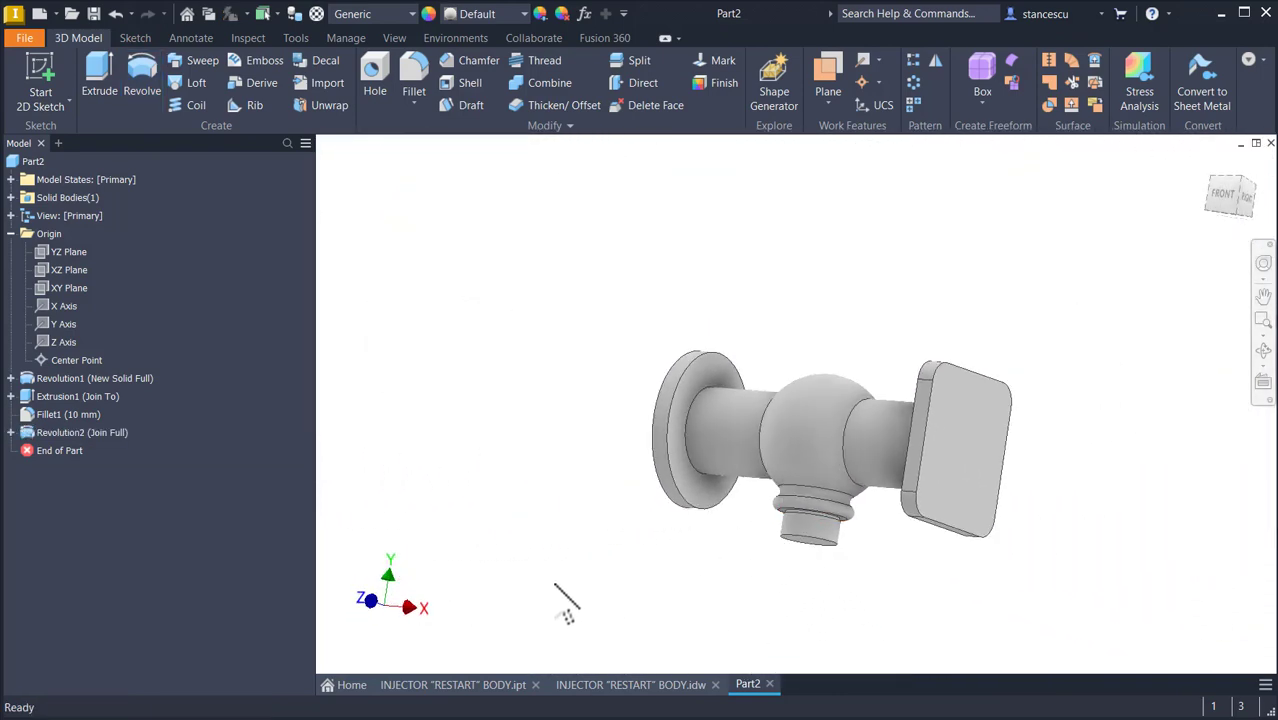
pyautogui.keyDown('shift'); pyautogui.moveTo(565, 605); pyautogui.dragTo(600, 565, button='middle'); pyautogui.keyUp('shift')
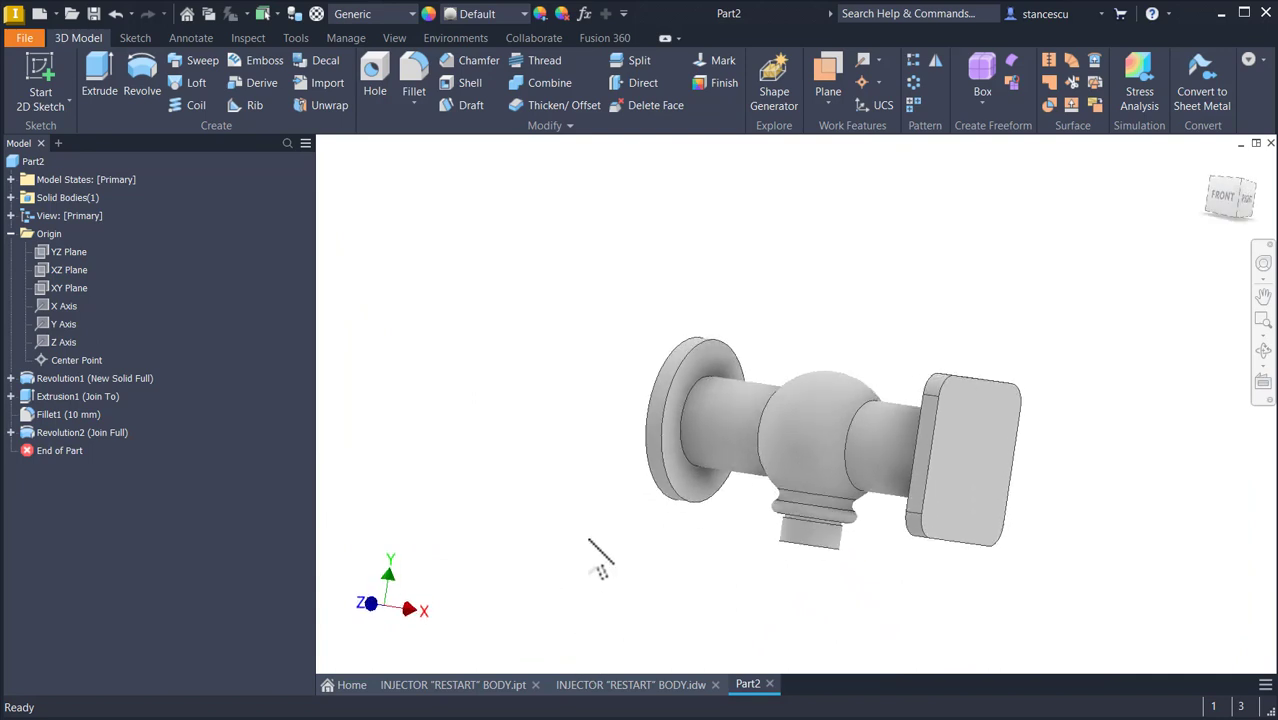
# Step: Chamfer the outer bottom edge of the lower branch with a 1 mm distance
pyautogui.press('F6')
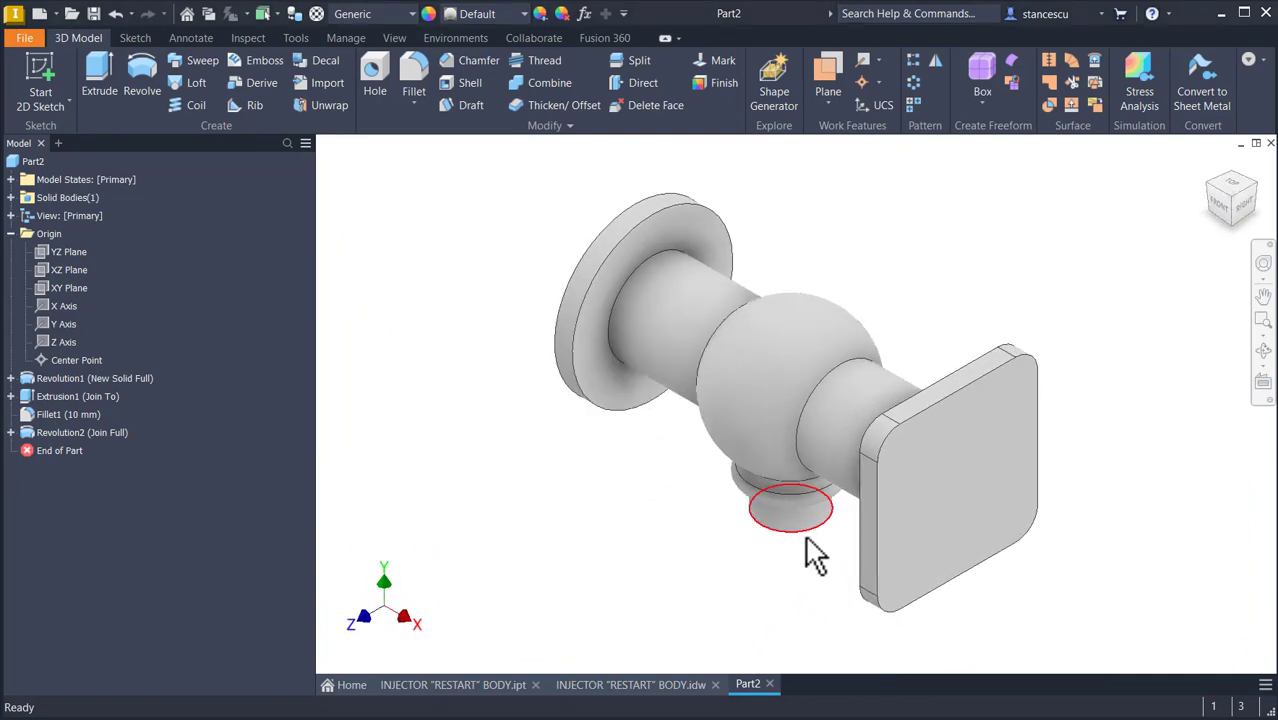
pyautogui.click(804, 537)
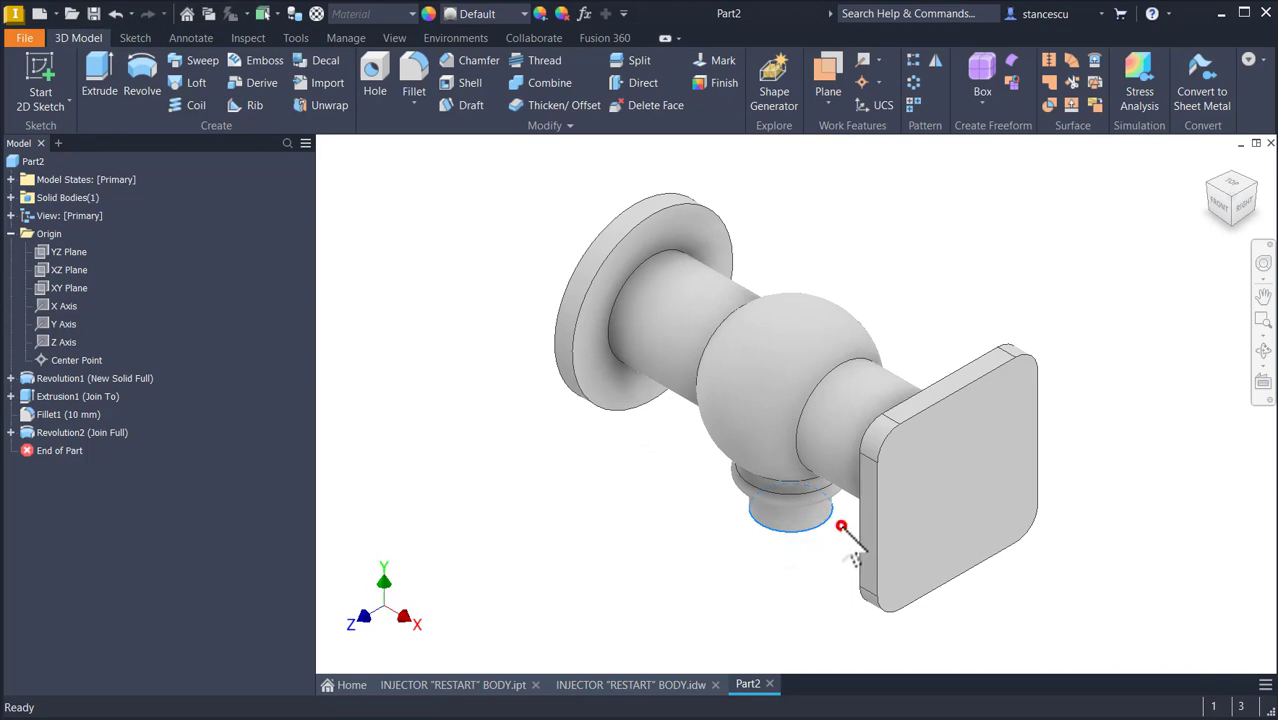
pyautogui.hotkey('ctrl', 'shift', 'k')
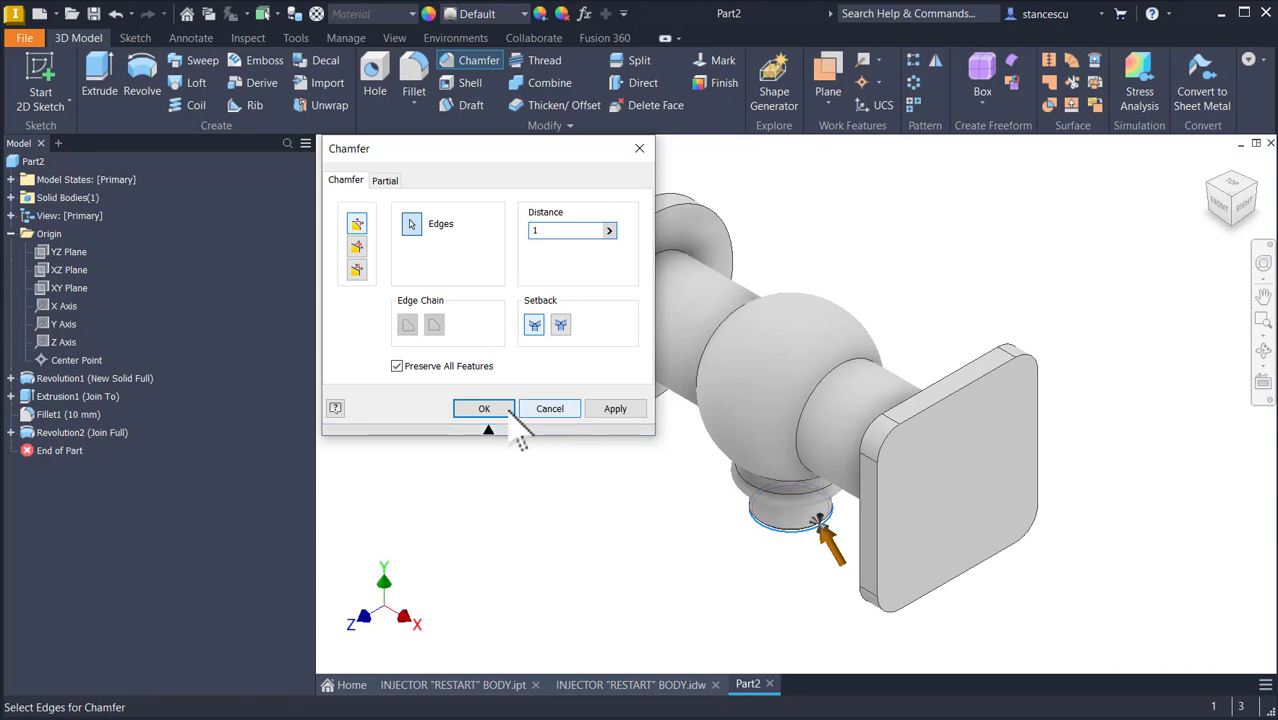
pyautogui.click(503, 408)
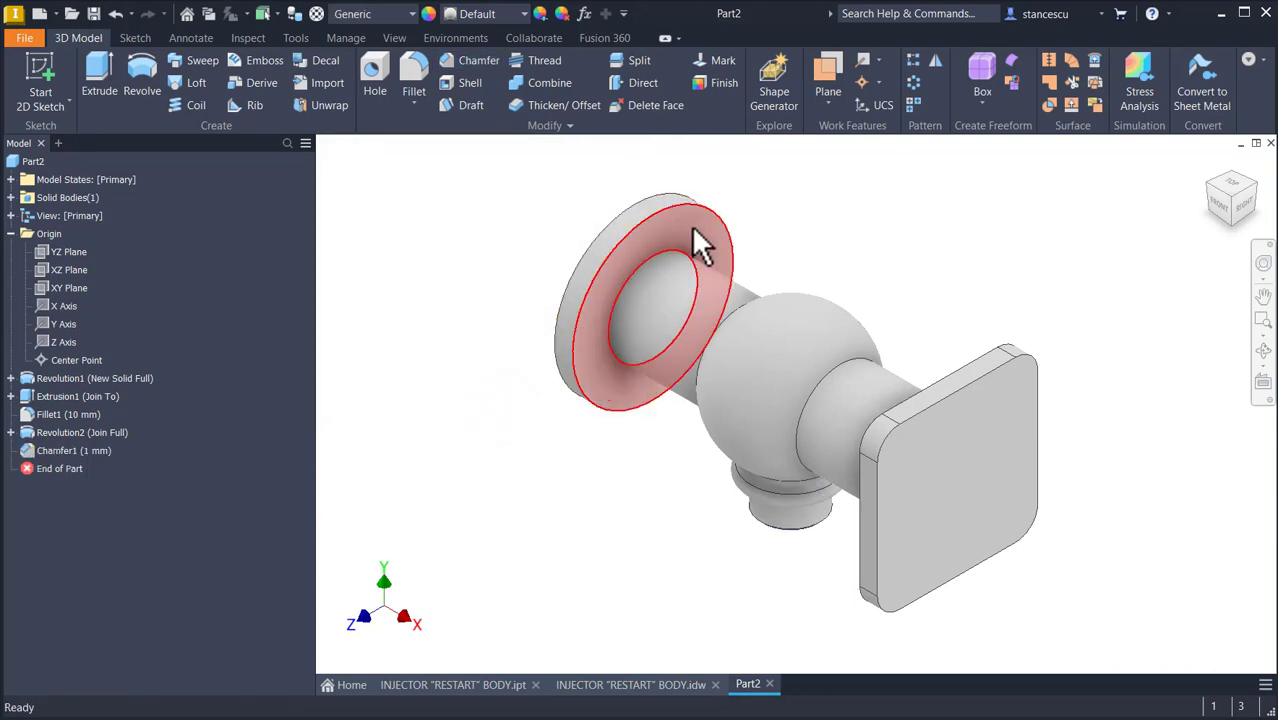
# Step: Fillet the four circular edges where the tubes meet the two flanges and the sphere with a 3 mm radius
pyautogui.click(649, 252)
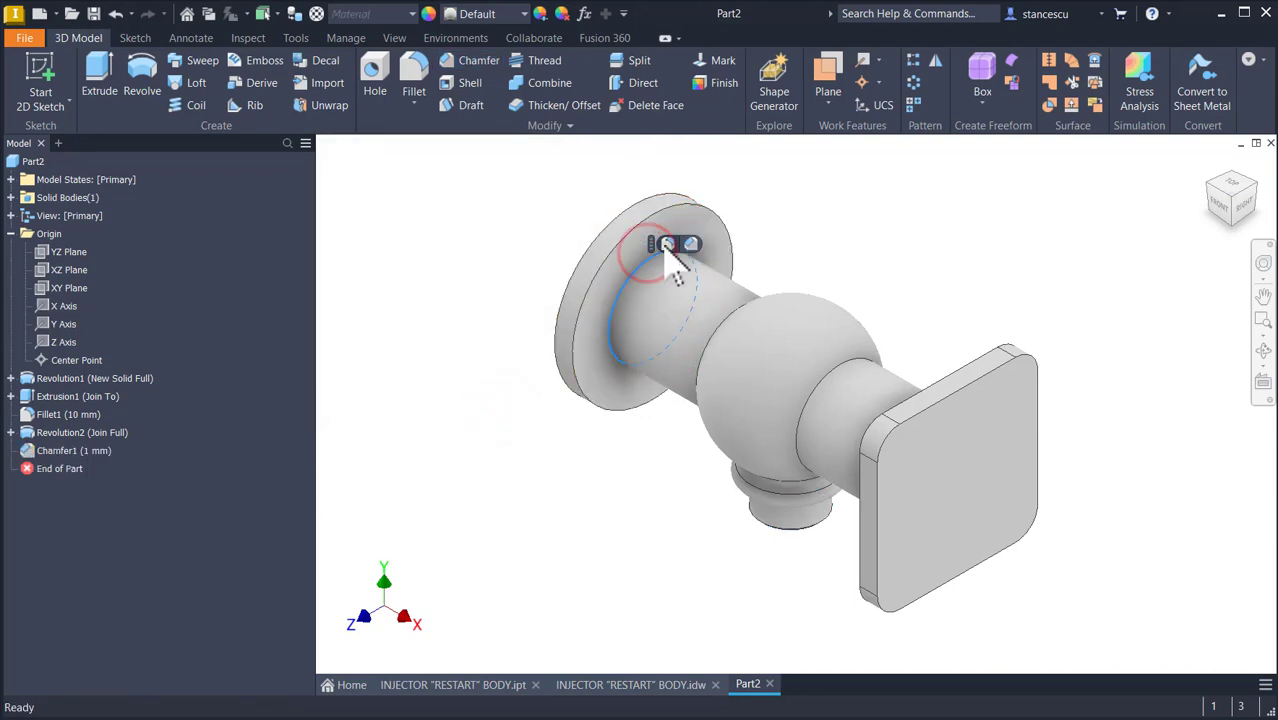
pyautogui.click(667, 244)
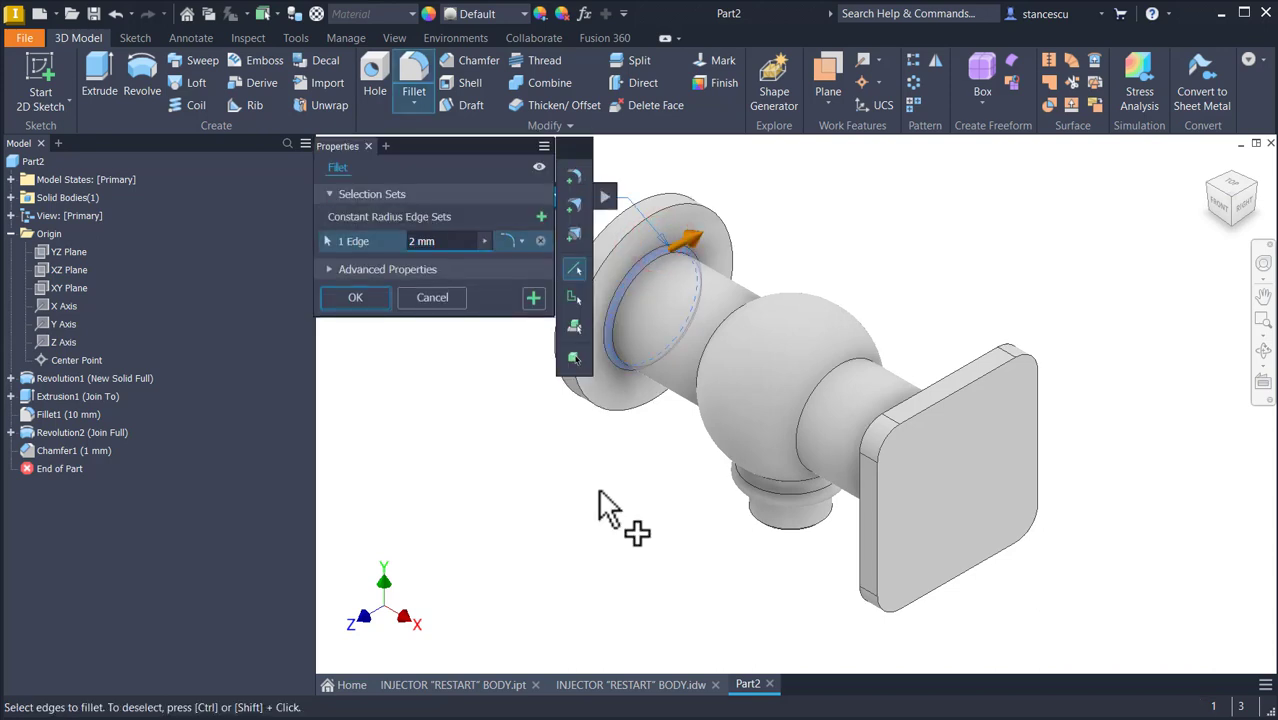
pyautogui.click(698, 379)
pyautogui.click(803, 401)
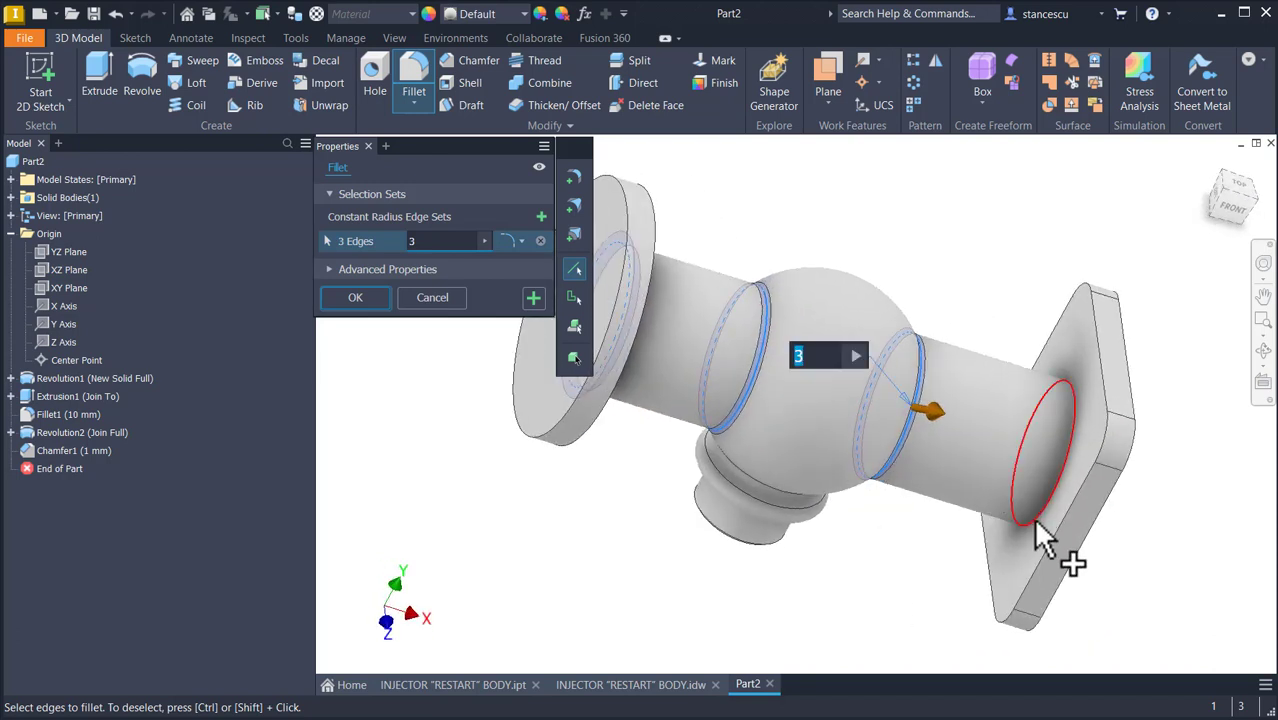
pyautogui.click(1040, 535)
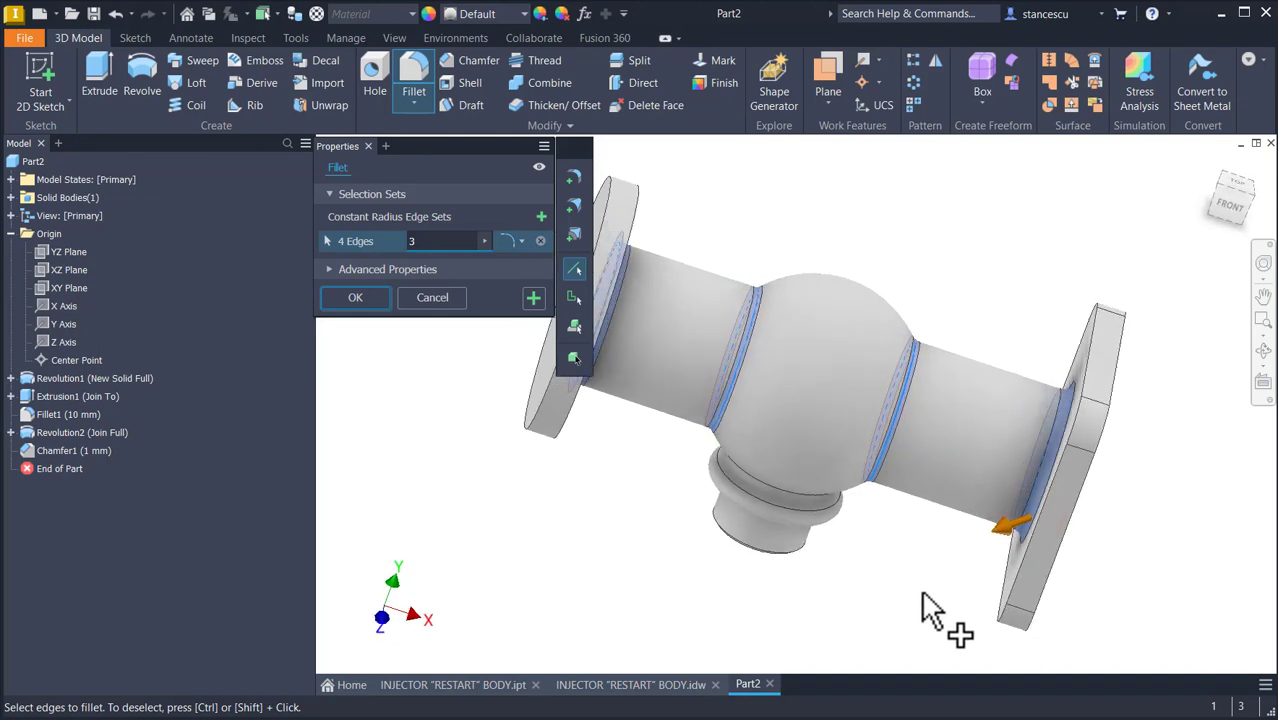
pyautogui.press('F6')
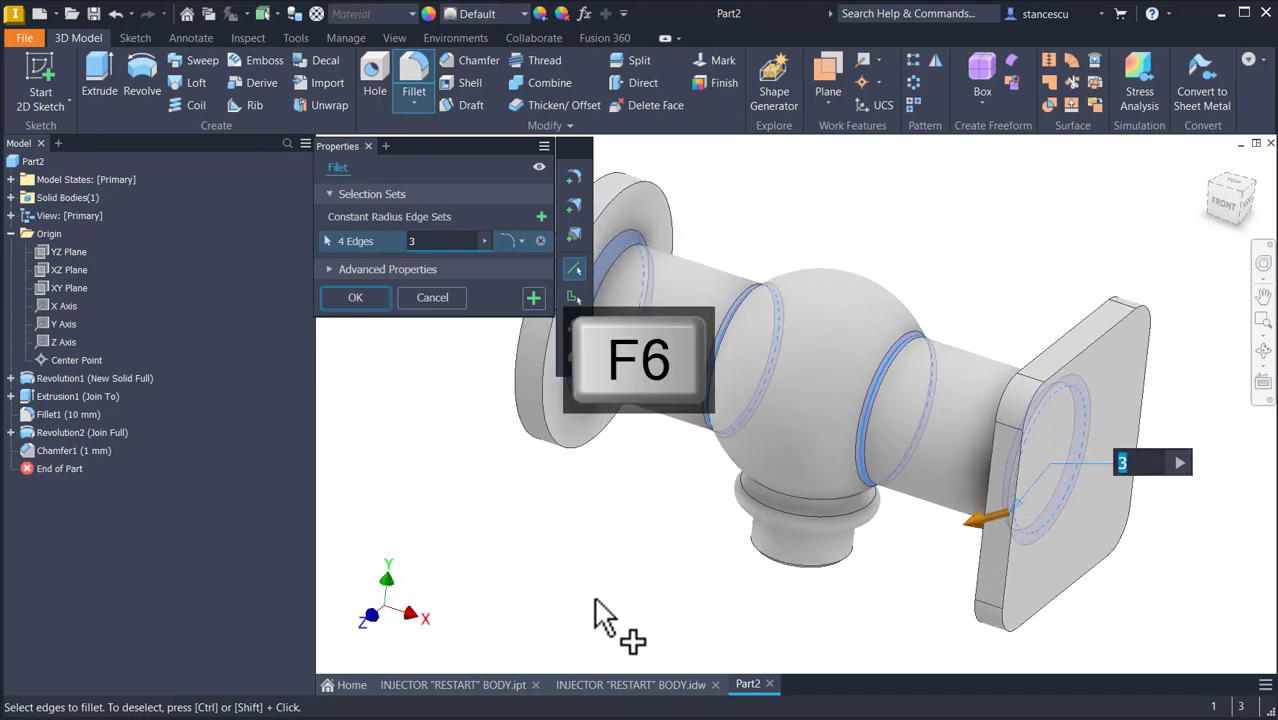
pyautogui.click(523, 594)
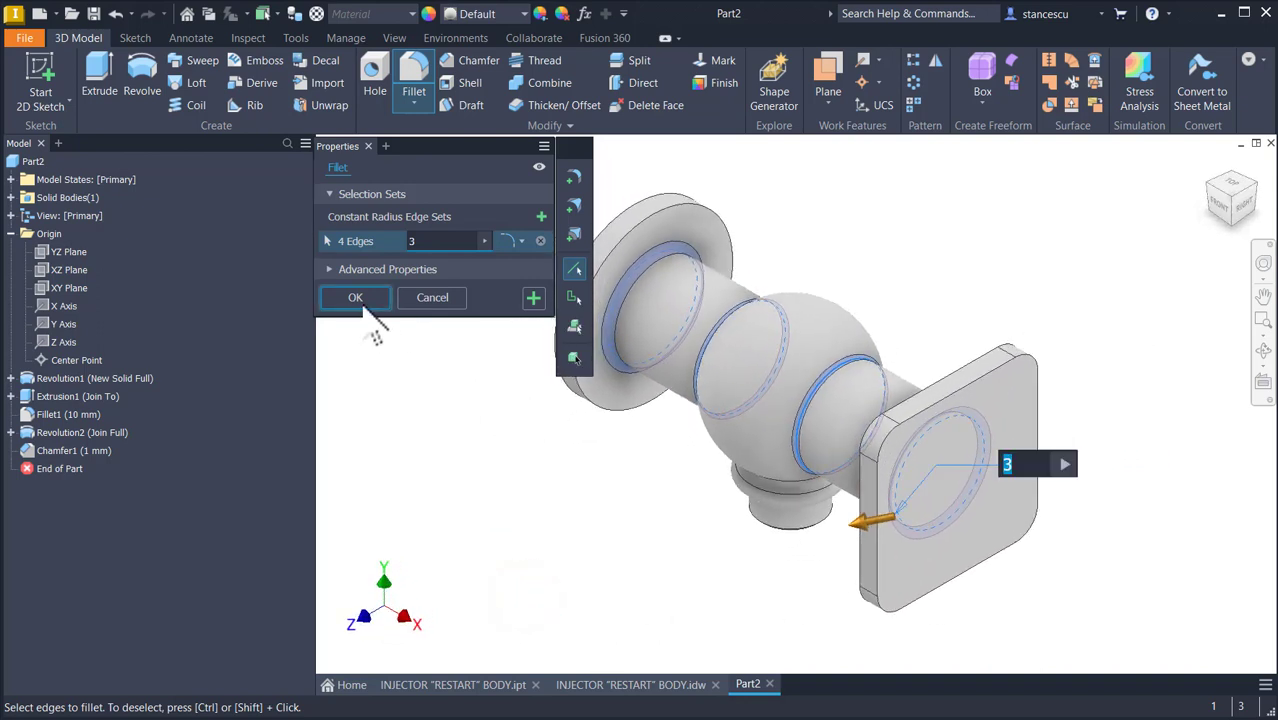
pyautogui.click(362, 300)
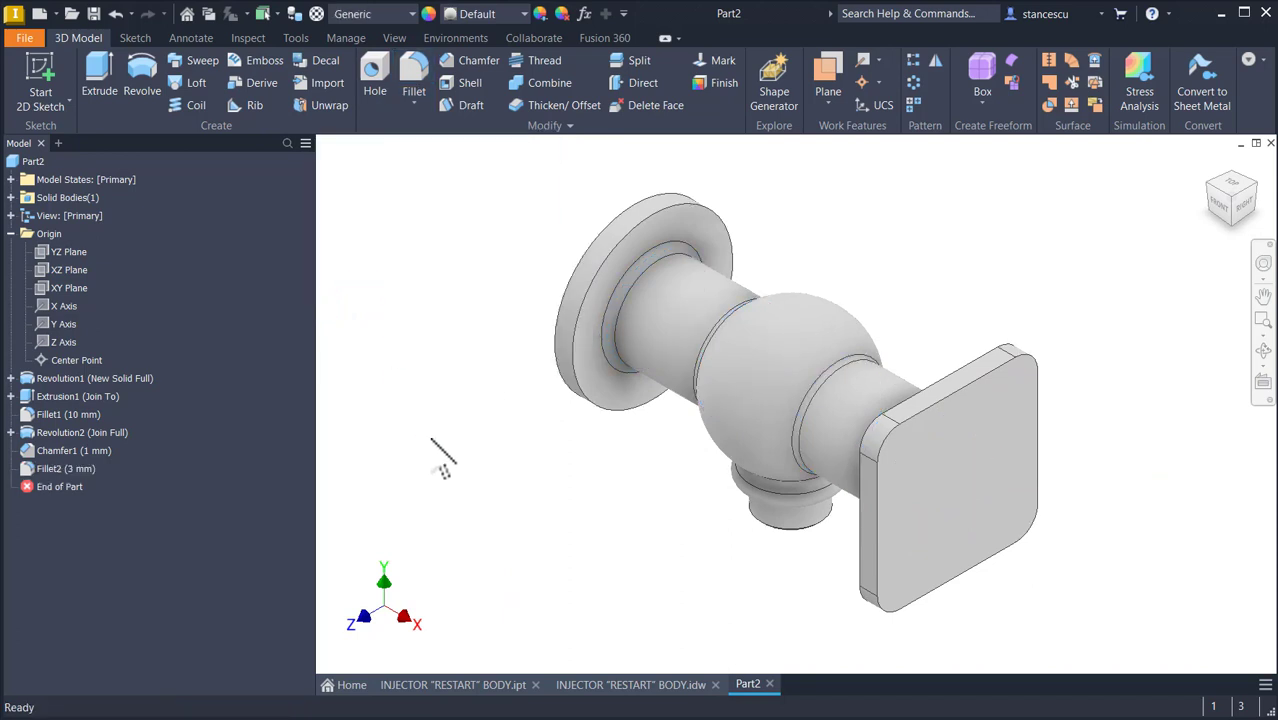
# Step: Consult the drawing, then examine the upper flanged branch on the finished INJECTOR "RESTART" BODY.ipt reference model
pyautogui.click(648, 684)
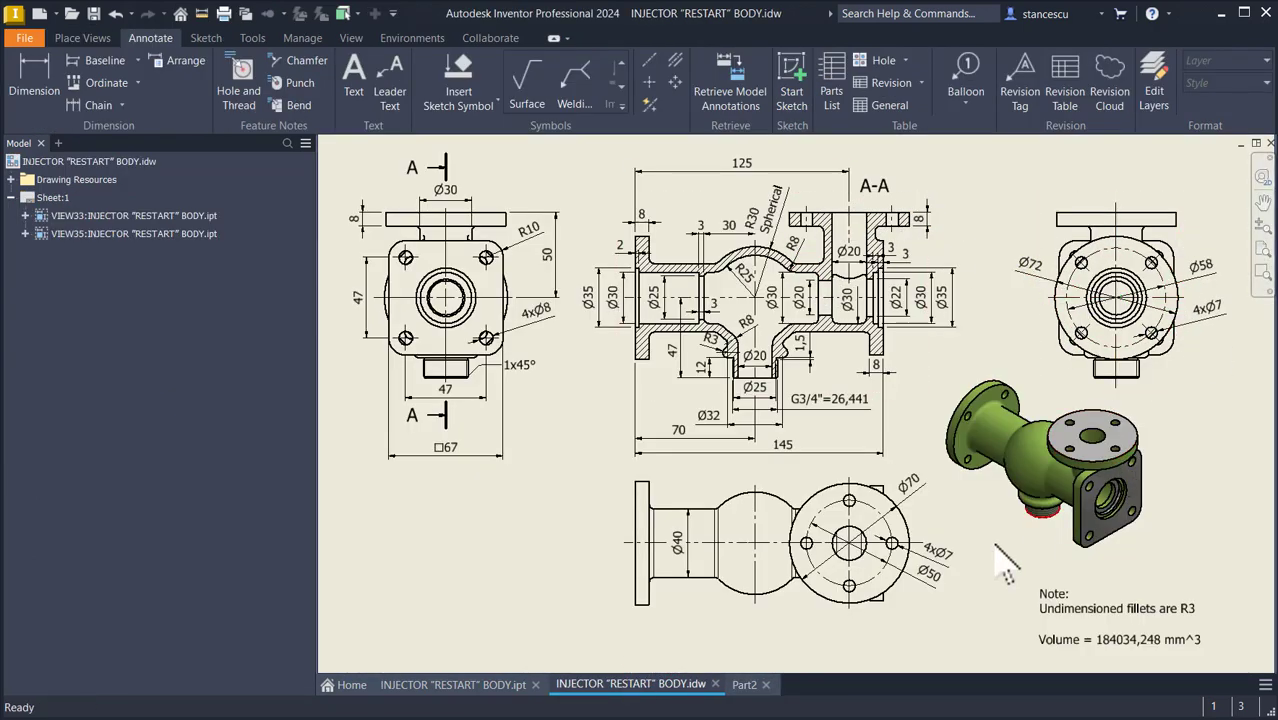
pyautogui.click(478, 690)
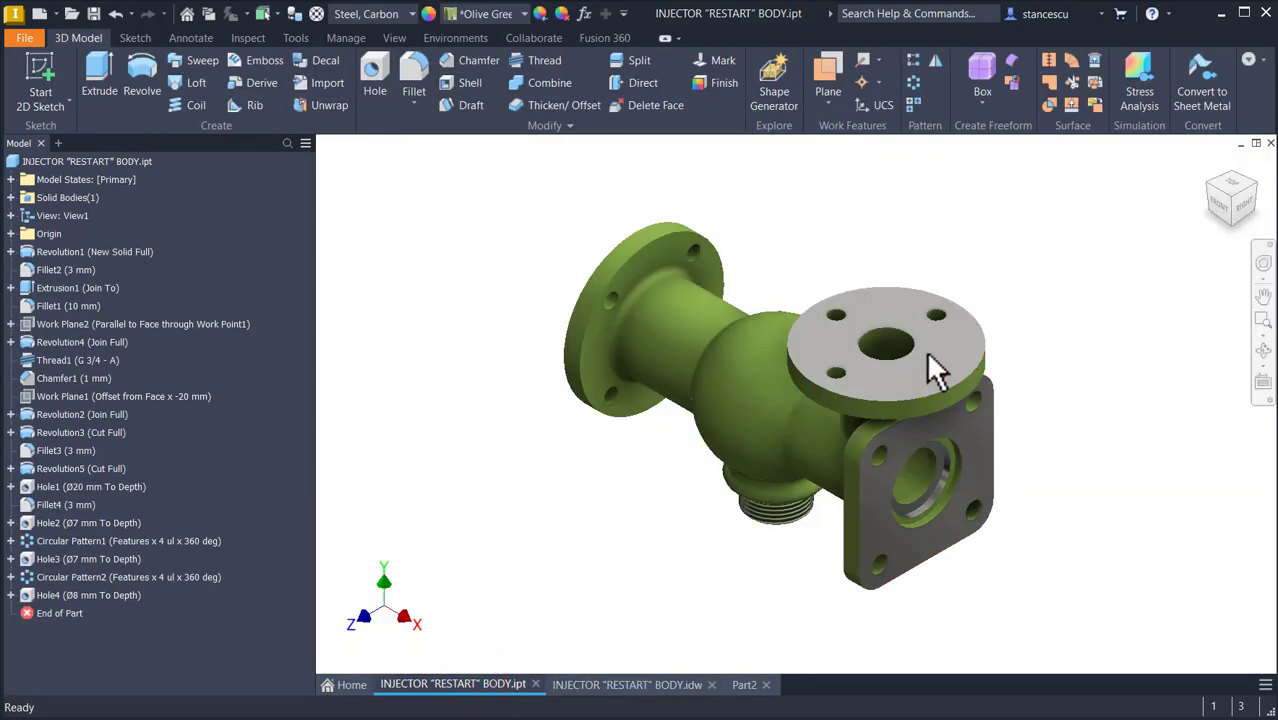
pyautogui.scroll(4, 842, 378)
pyautogui.keyDown('shift'); pyautogui.moveTo(842, 378); pyautogui.dragTo(961, 341, button='middle'); pyautogui.keyUp('shift')
pyautogui.scroll(-2, 961, 341)
pyautogui.moveTo(935, 385); pyautogui.dragTo(849, 471, button='middle')
# Step: Return to the INJECTOR "RESTART" BODY.idw drawing and examine the upper branch's position, height and diameter in the front and A-A views
pyautogui.click(620, 685)
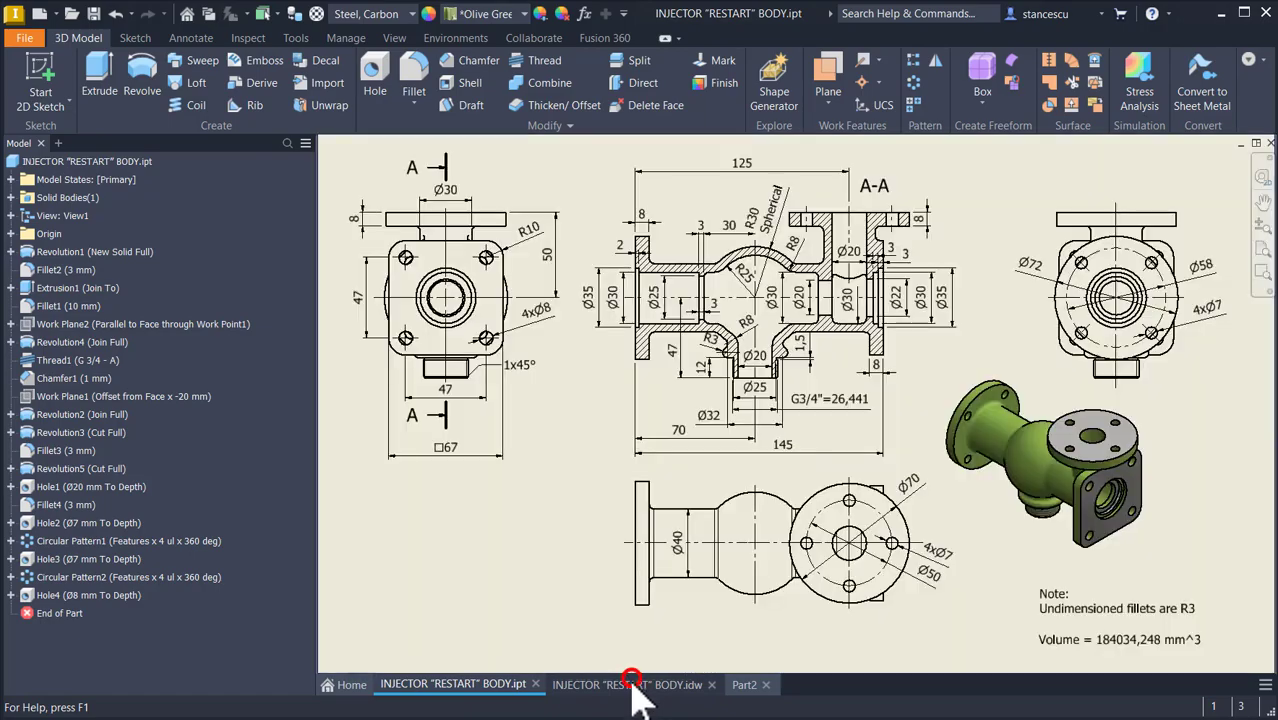
pyautogui.scroll(1, 1028, 236)
pyautogui.moveTo(370, 244); pyautogui.dragTo(424, 273, button='middle')
pyautogui.scroll(-1, 424, 273)
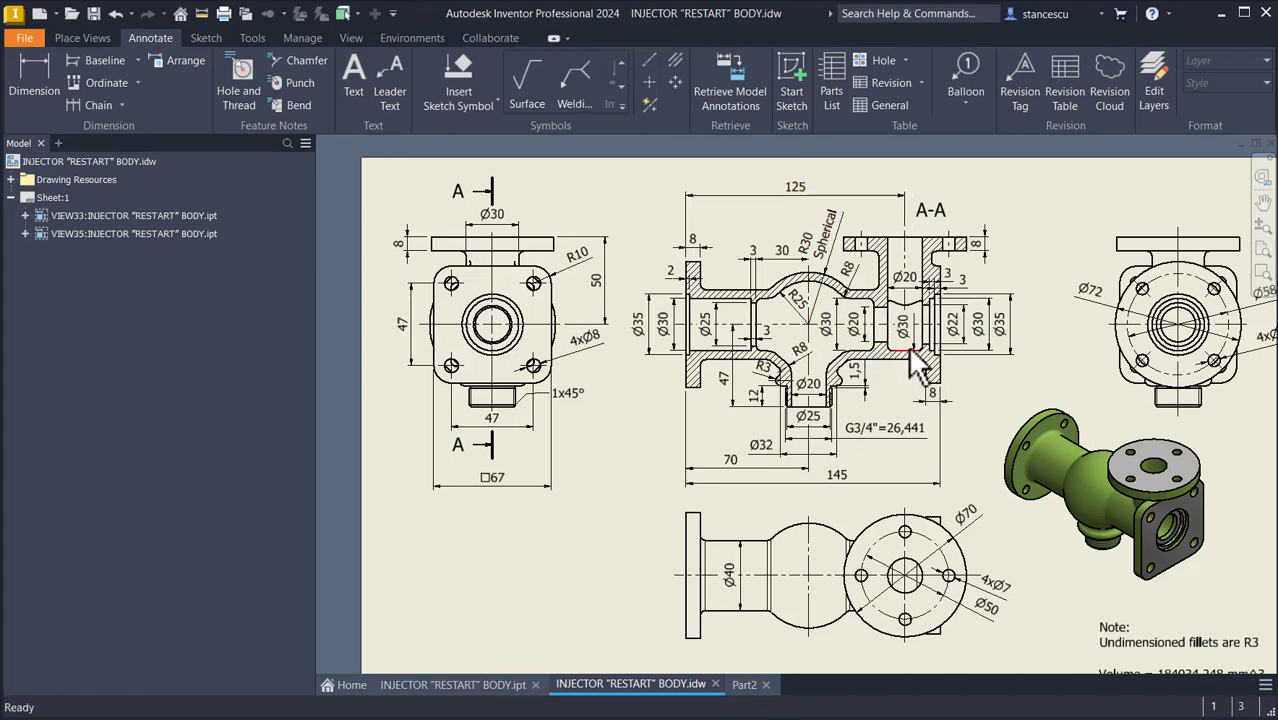
pyautogui.scroll(3, 908, 347)
pyautogui.moveTo(909, 333)
pyautogui.mouseDown(button='middle')
pyautogui.moveTo(926, 435)
pyautogui.moveTo(1160, 435)
pyautogui.moveTo(1128, 433)
pyautogui.mouseUp(button='middle')
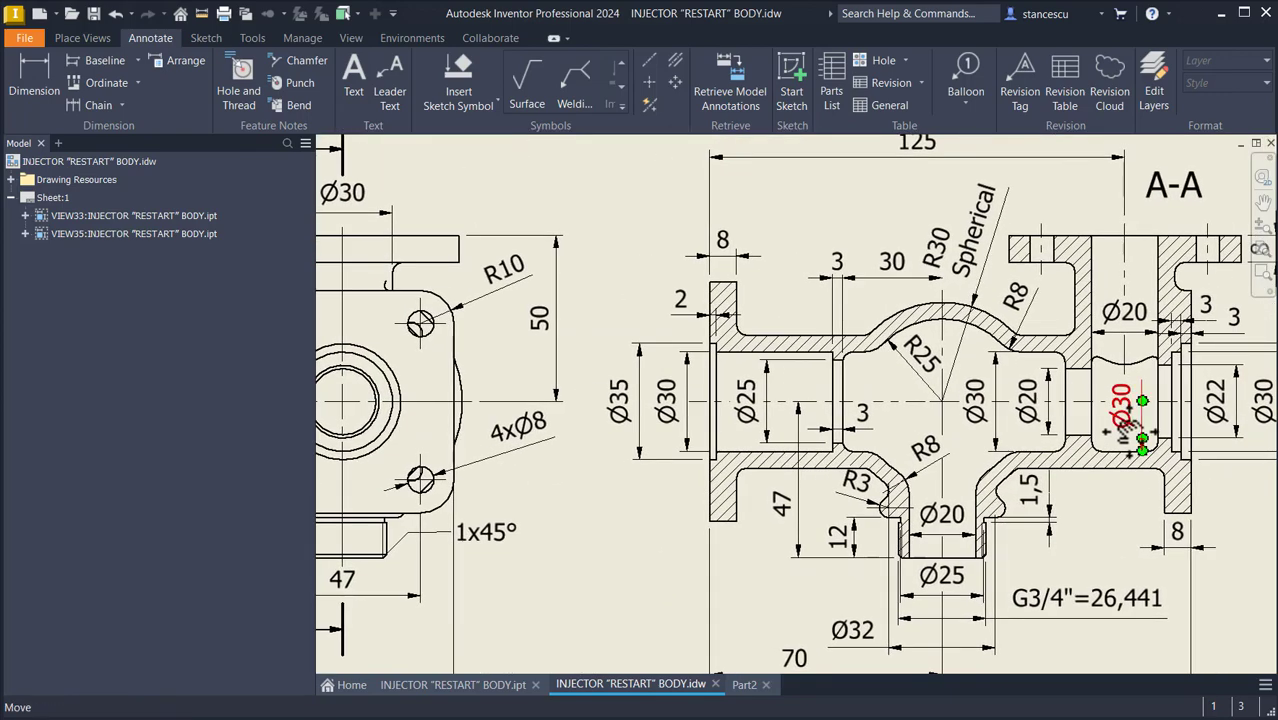
pyautogui.moveTo(1088, 365); pyautogui.dragTo(1199, 395, button='middle')
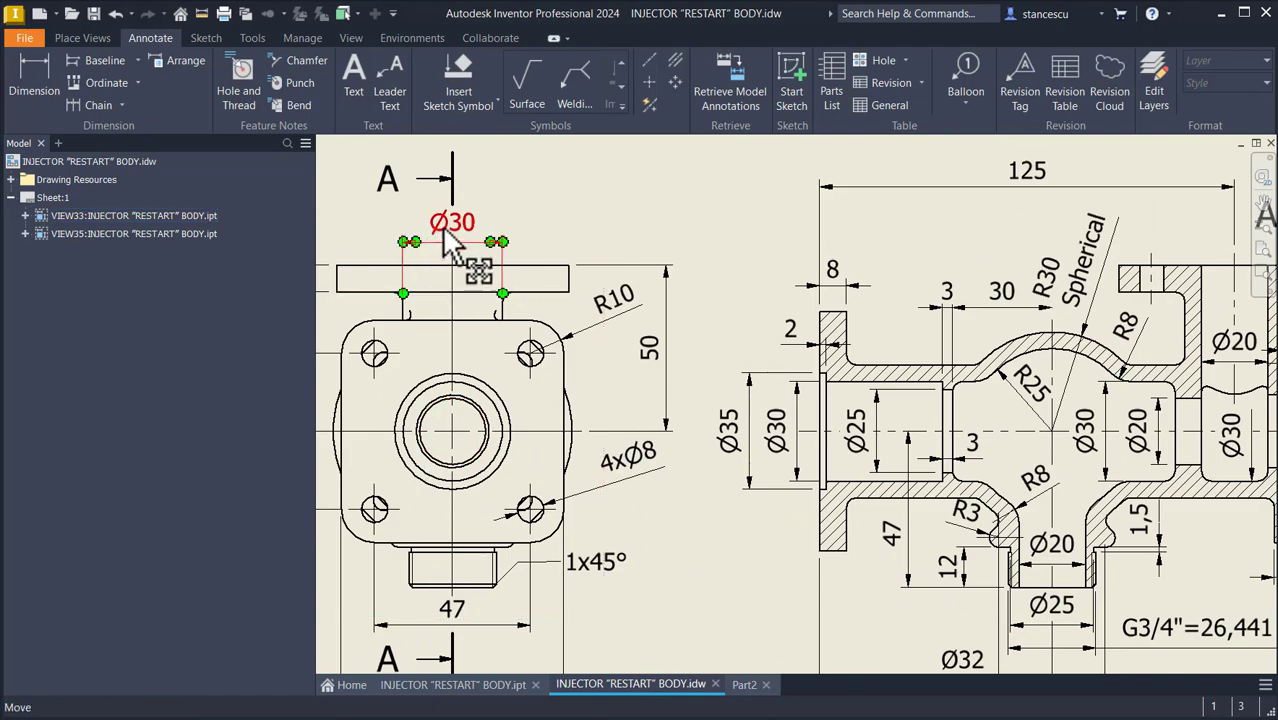
pyautogui.press('Num_Lock')
pyautogui.press('Home')
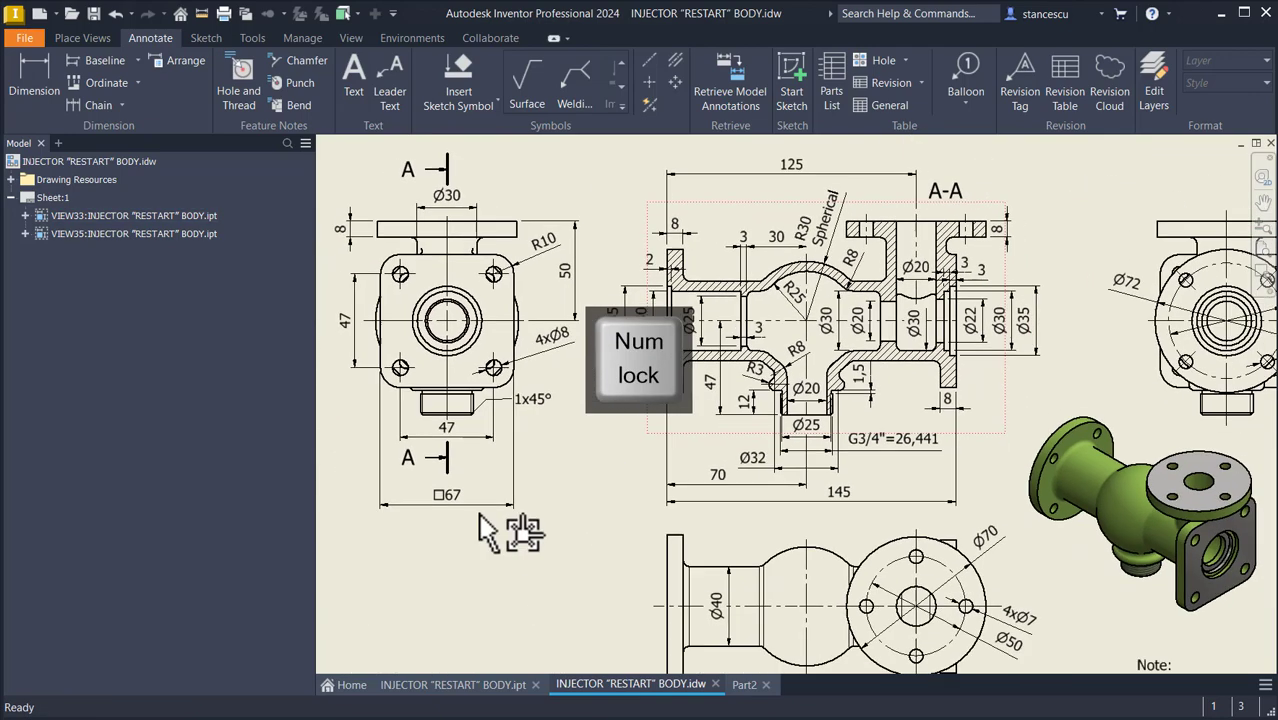
# Step: Switch back to Part2, start a new sketch on the XY Plane and slice the graphics at the sketch plane
pyautogui.click(744, 685)
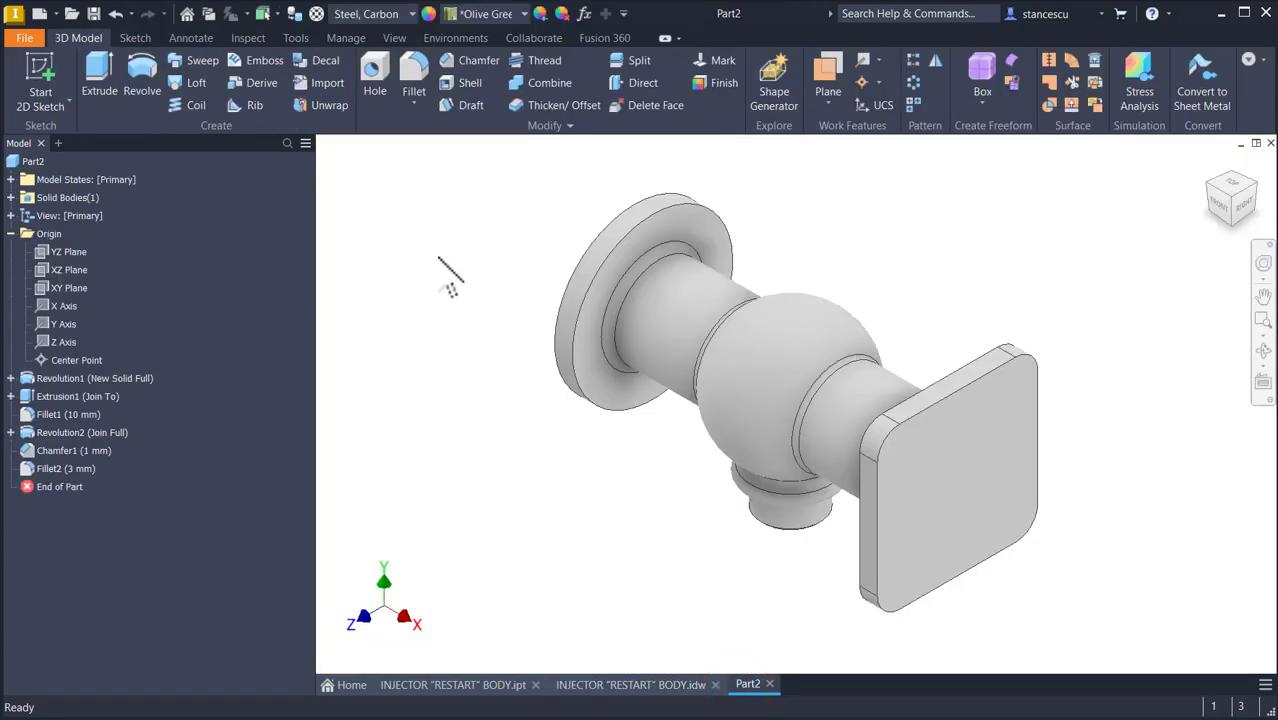
pyautogui.click(55, 290)
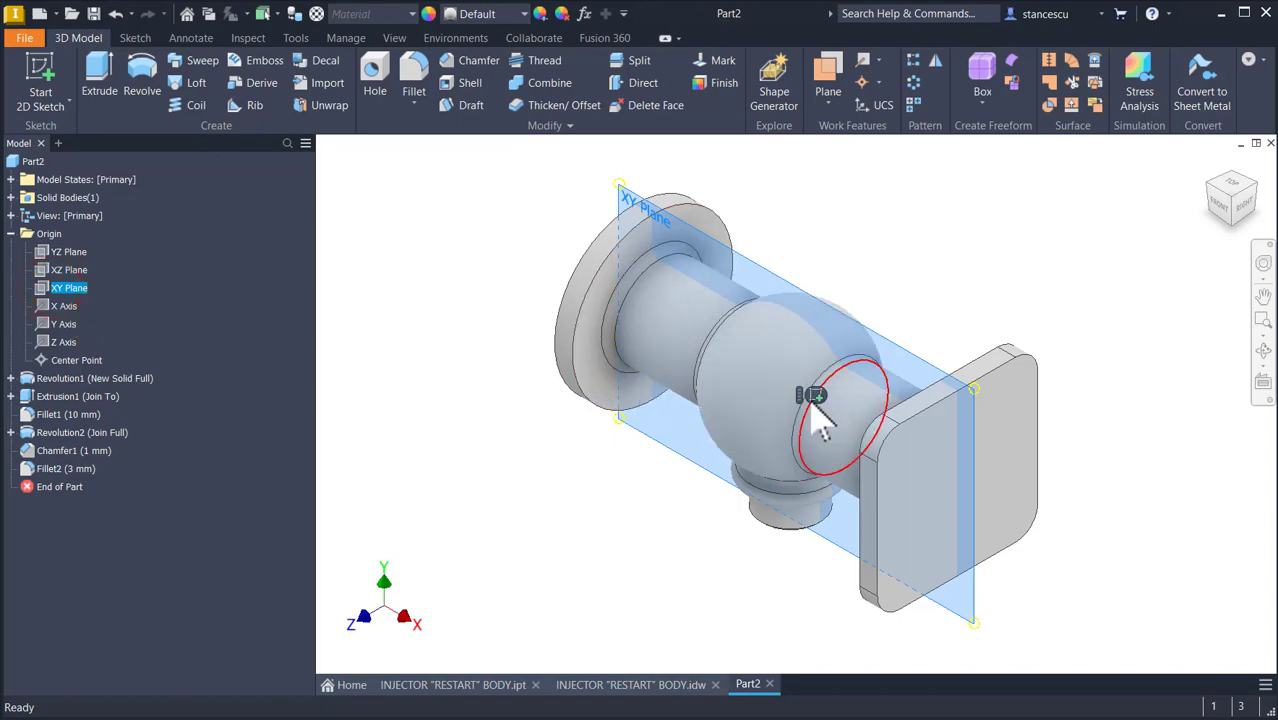
pyautogui.click(814, 396)
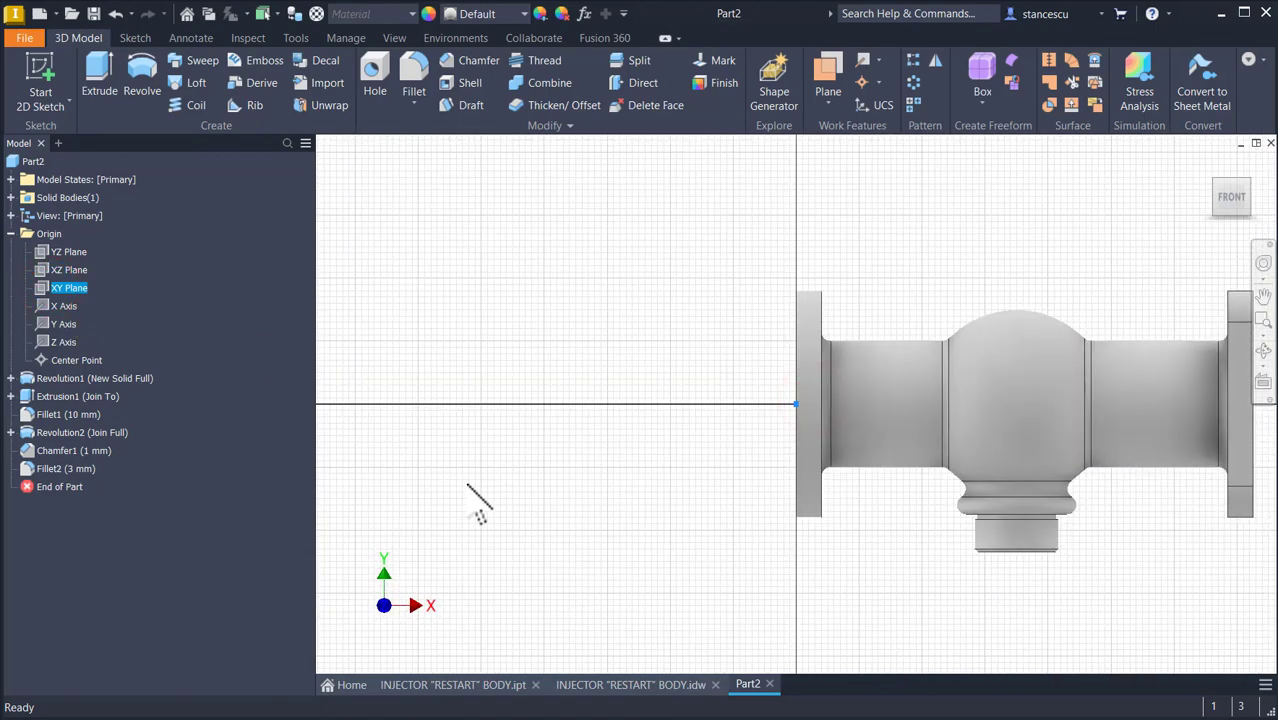
pyautogui.press('F7')
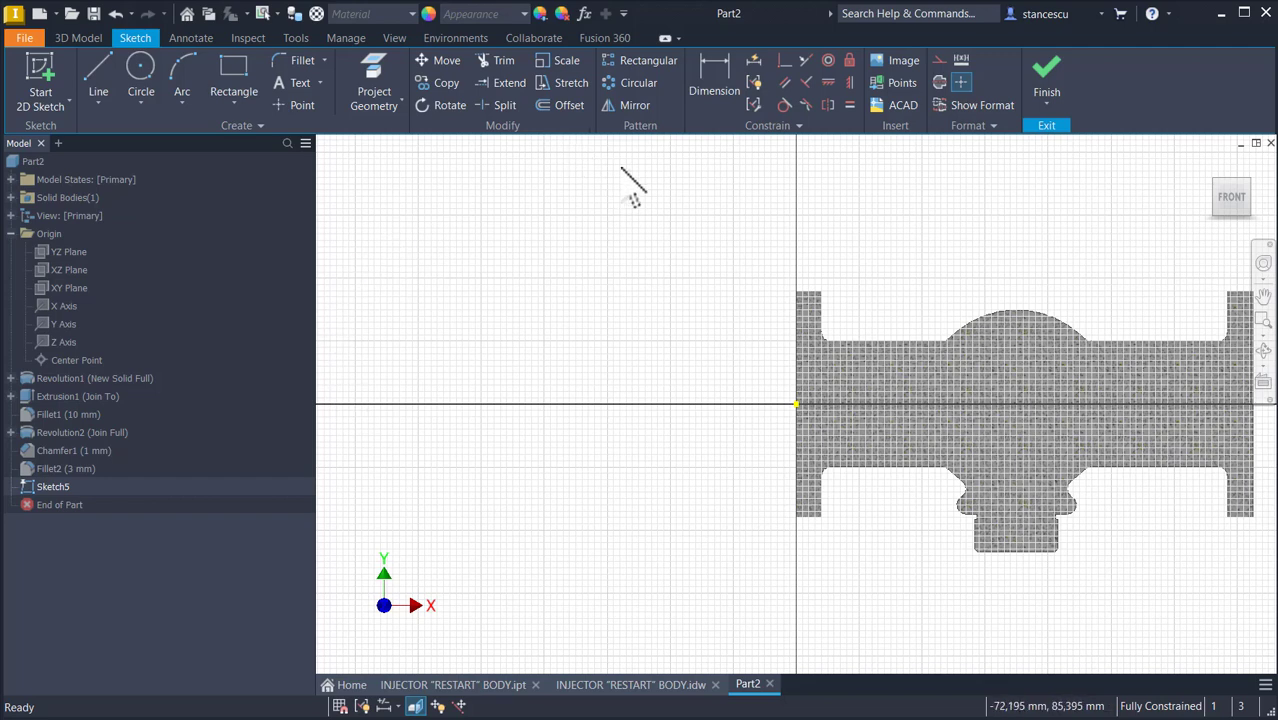
# Step: Draw a 50 mm vertical line upward from the tube's axis, near the square flange
pyautogui.click(99, 72)
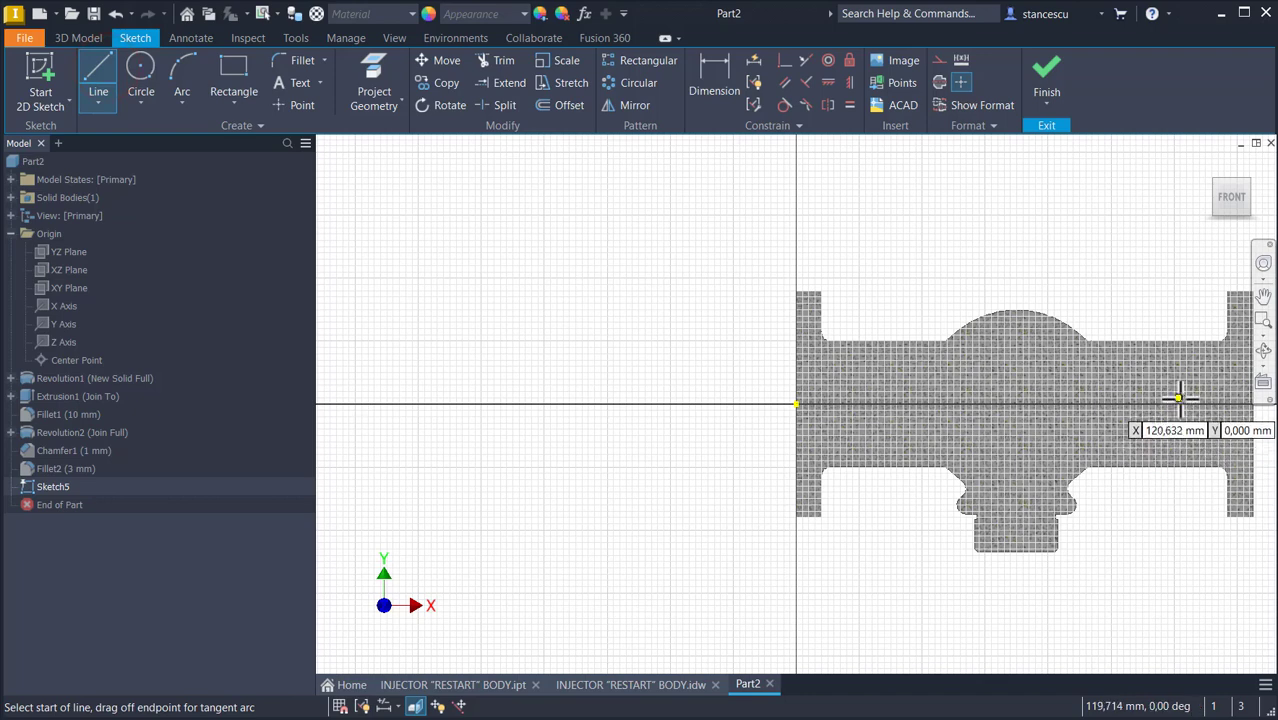
pyautogui.click(1180, 398)
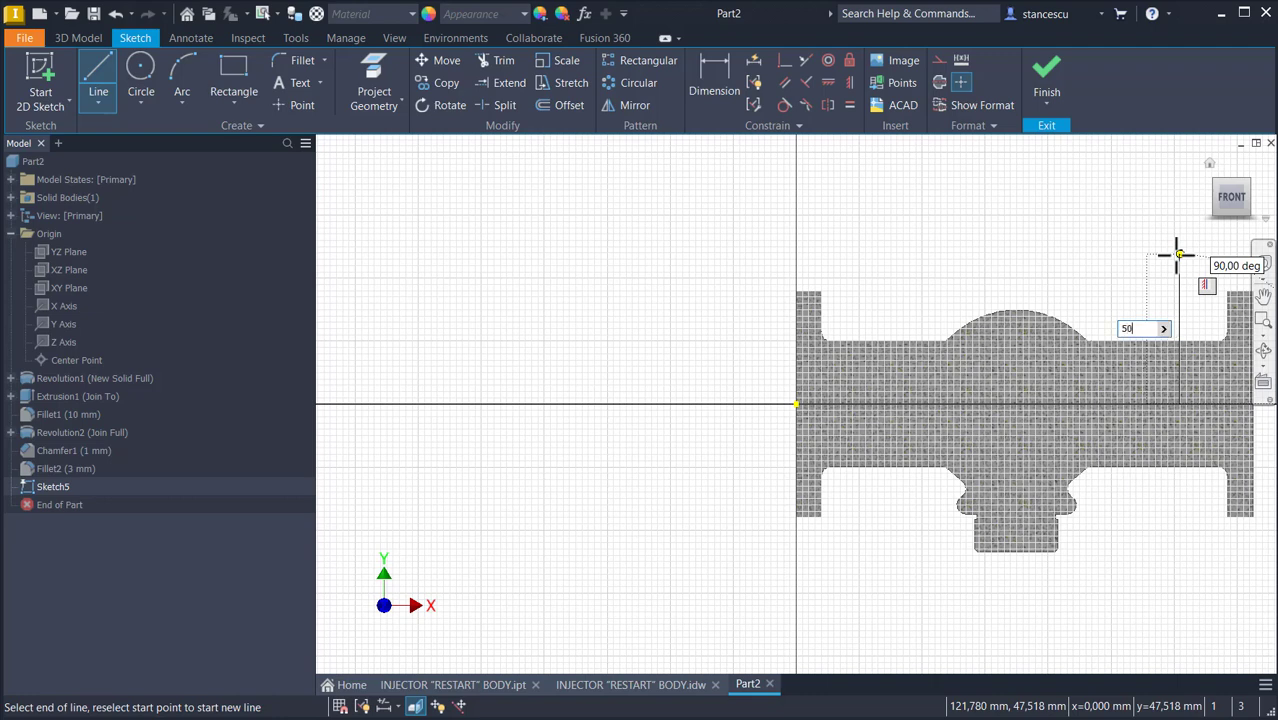
pyautogui.write('50')
pyautogui.press('Return')
pyautogui.press('Escape')
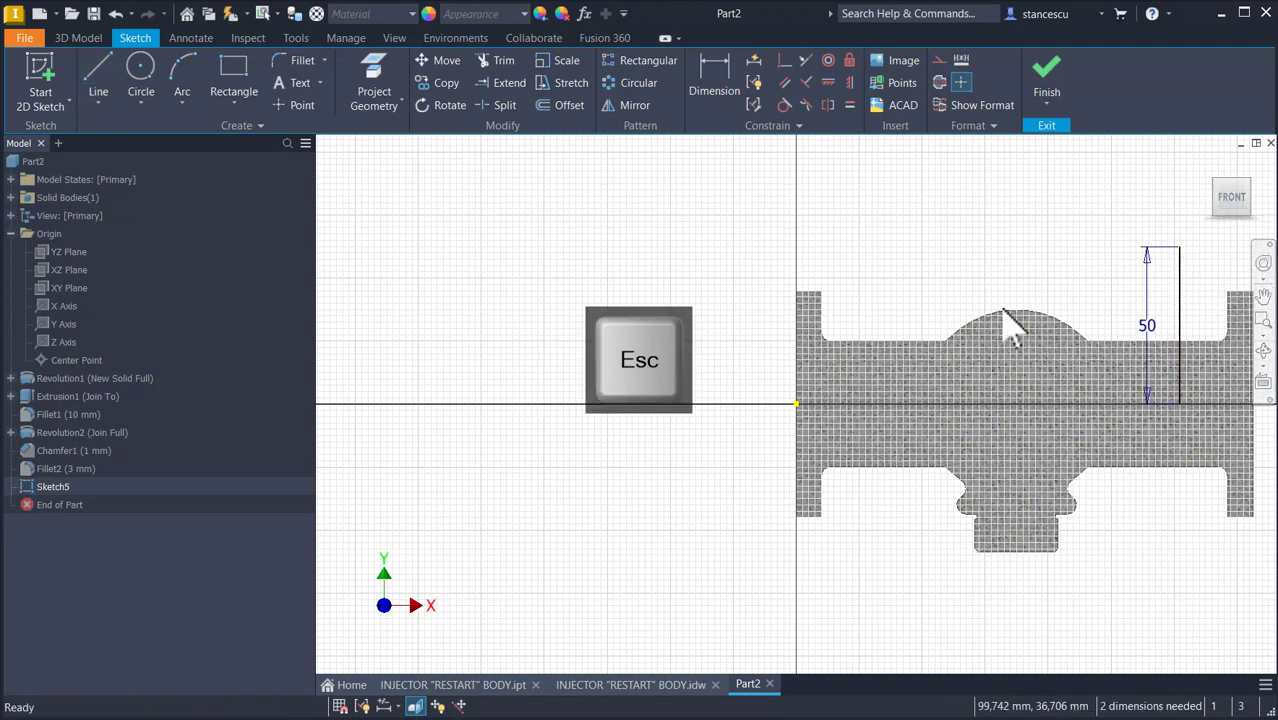
# Step: Set the horizontal distance from the round flange's outer face to the vertical line to 125 mm
pyautogui.click(716, 88)
pyautogui.click(801, 326)
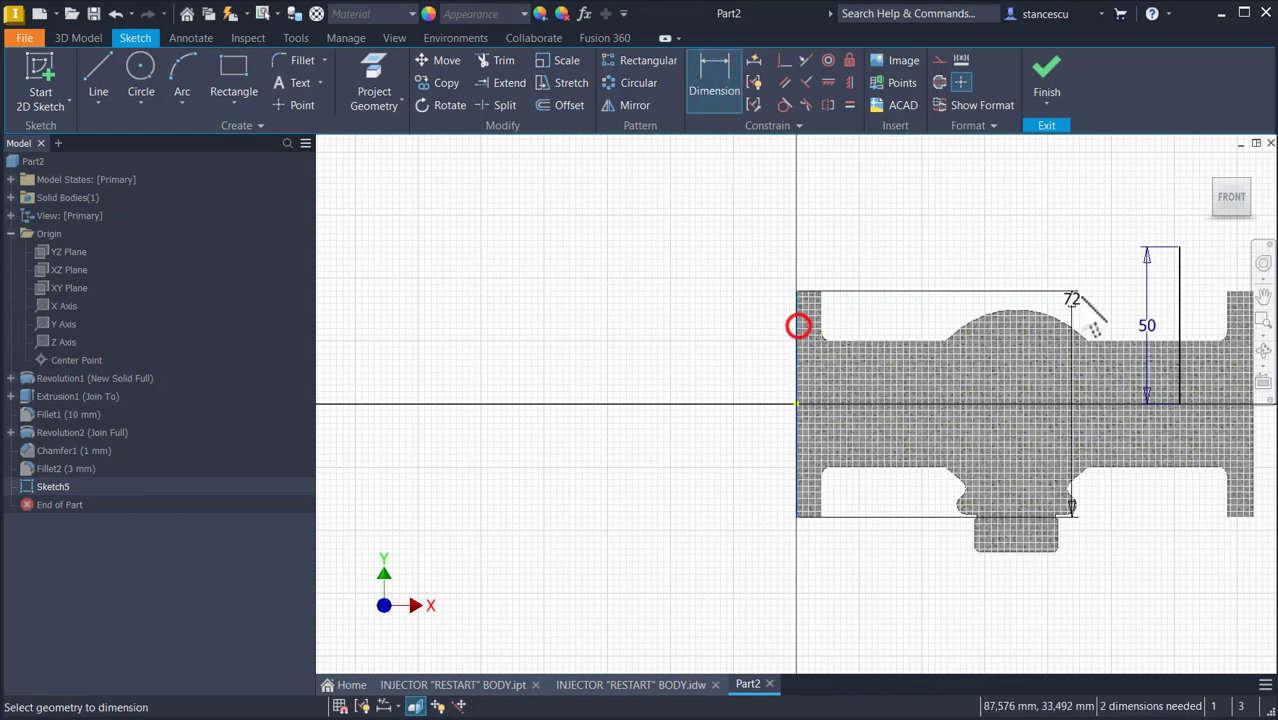
pyautogui.click(1182, 296)
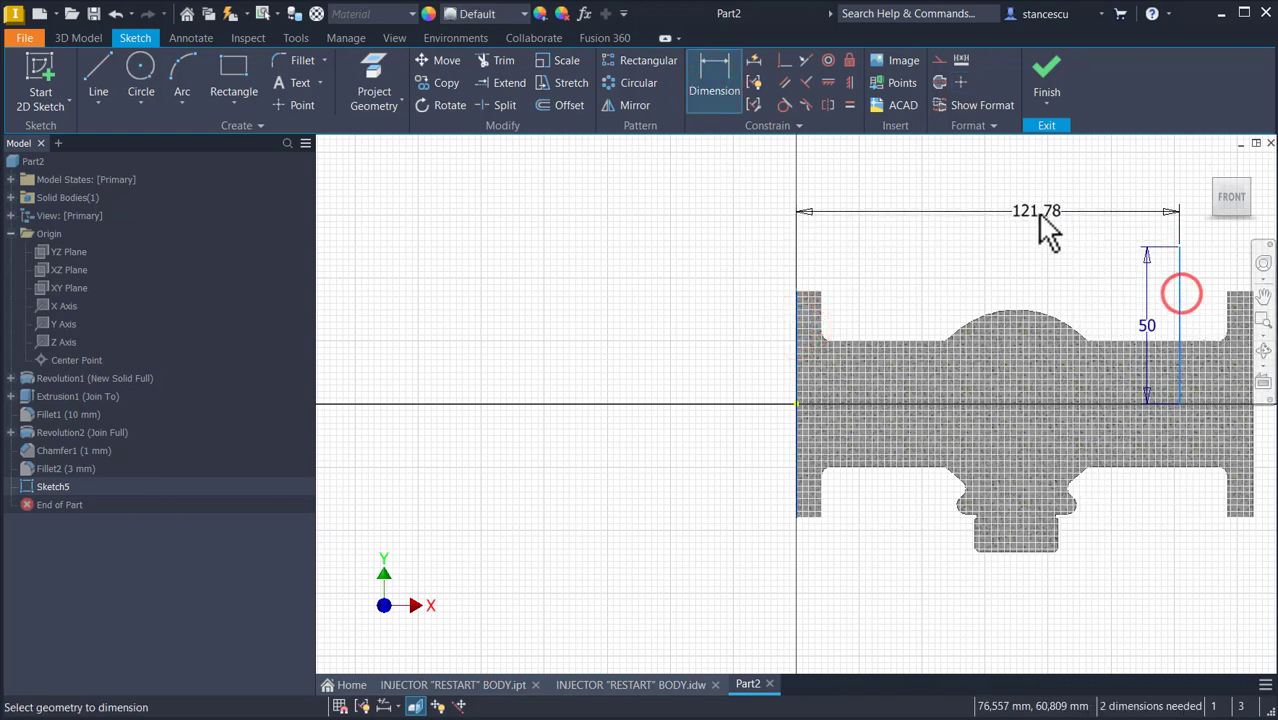
pyautogui.click(1027, 210)
pyautogui.write('125')
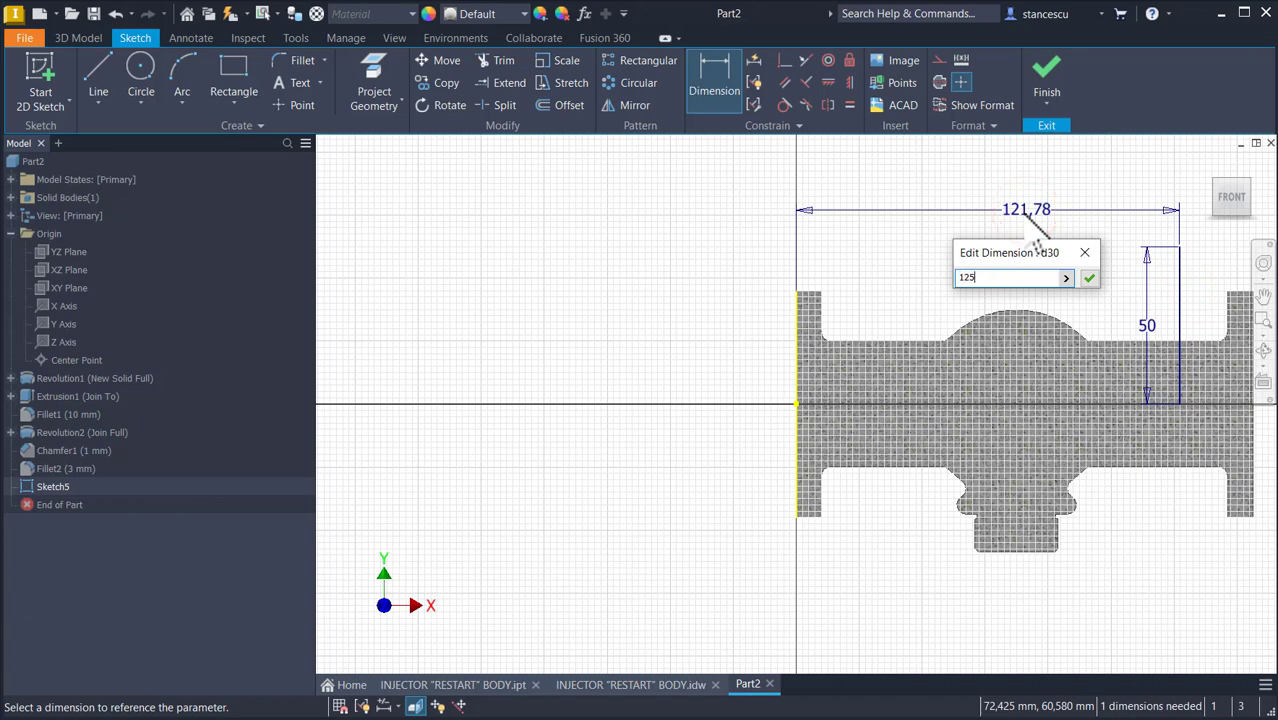
pyautogui.press('Return')
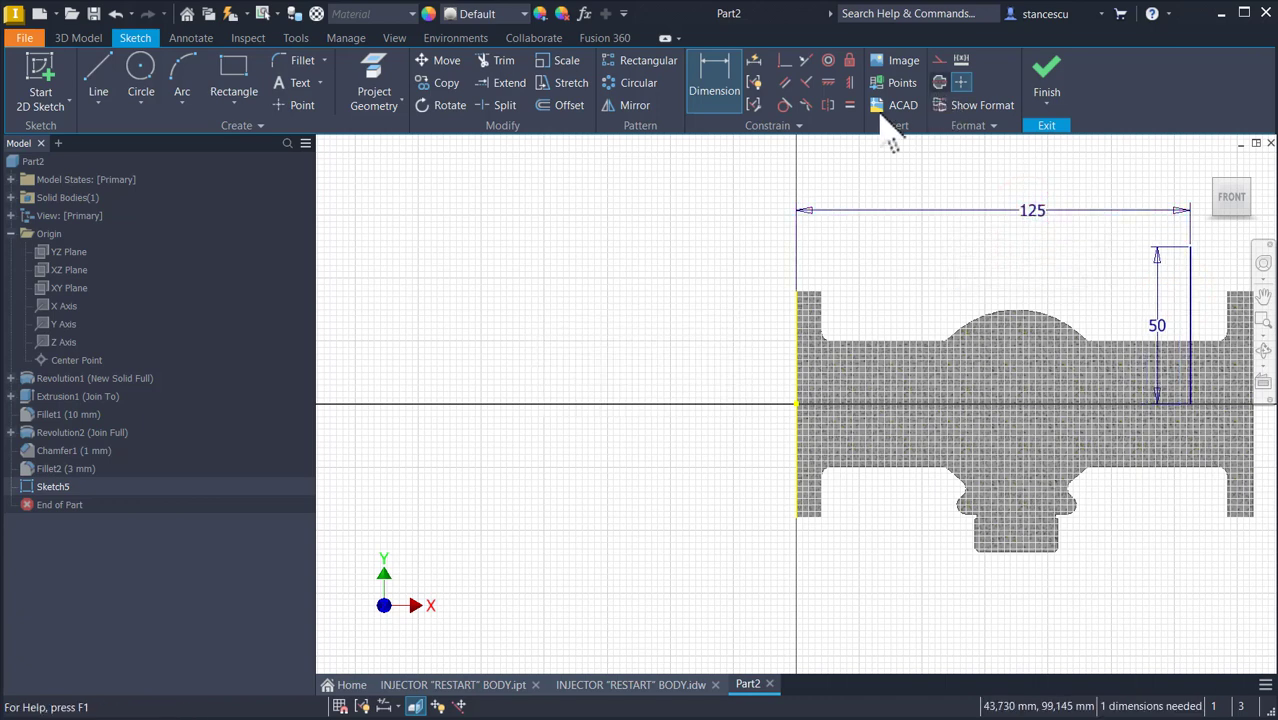
# Step: Constrain the vertical line's lower endpoint horizontally to the sketch origin and convert the line to a centerline
pyautogui.click(786, 60)
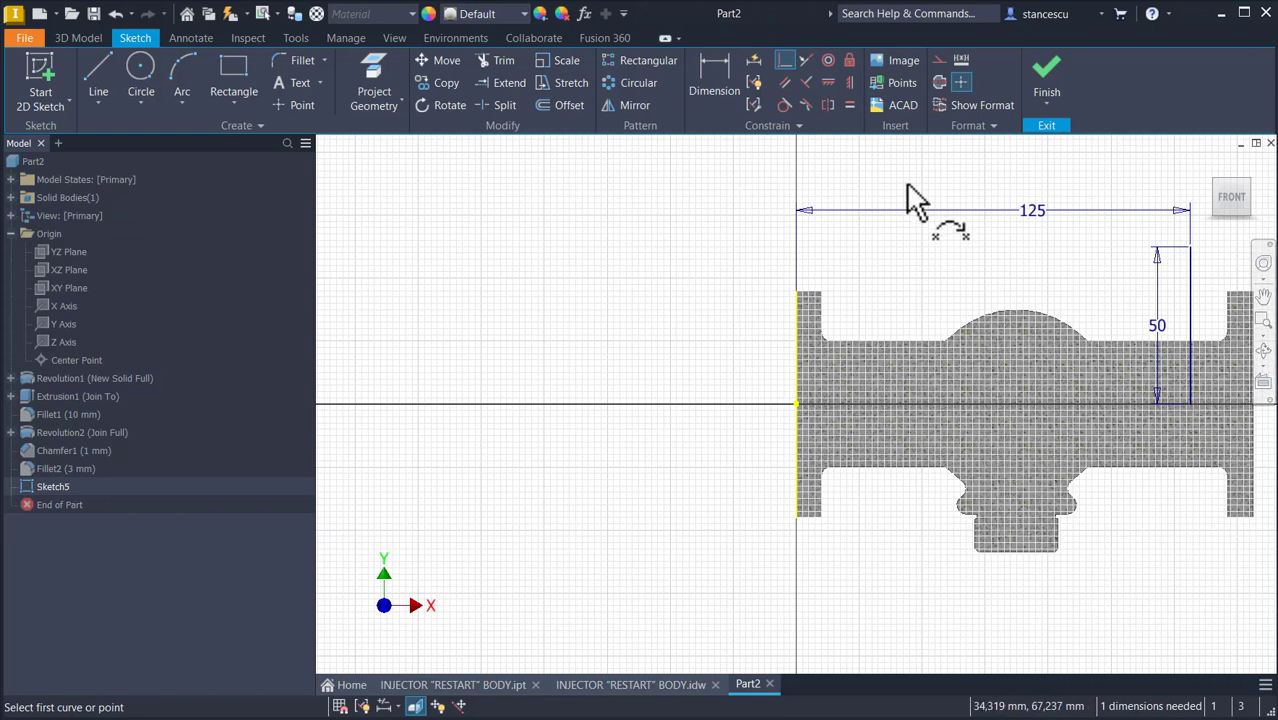
pyautogui.click(1186, 403)
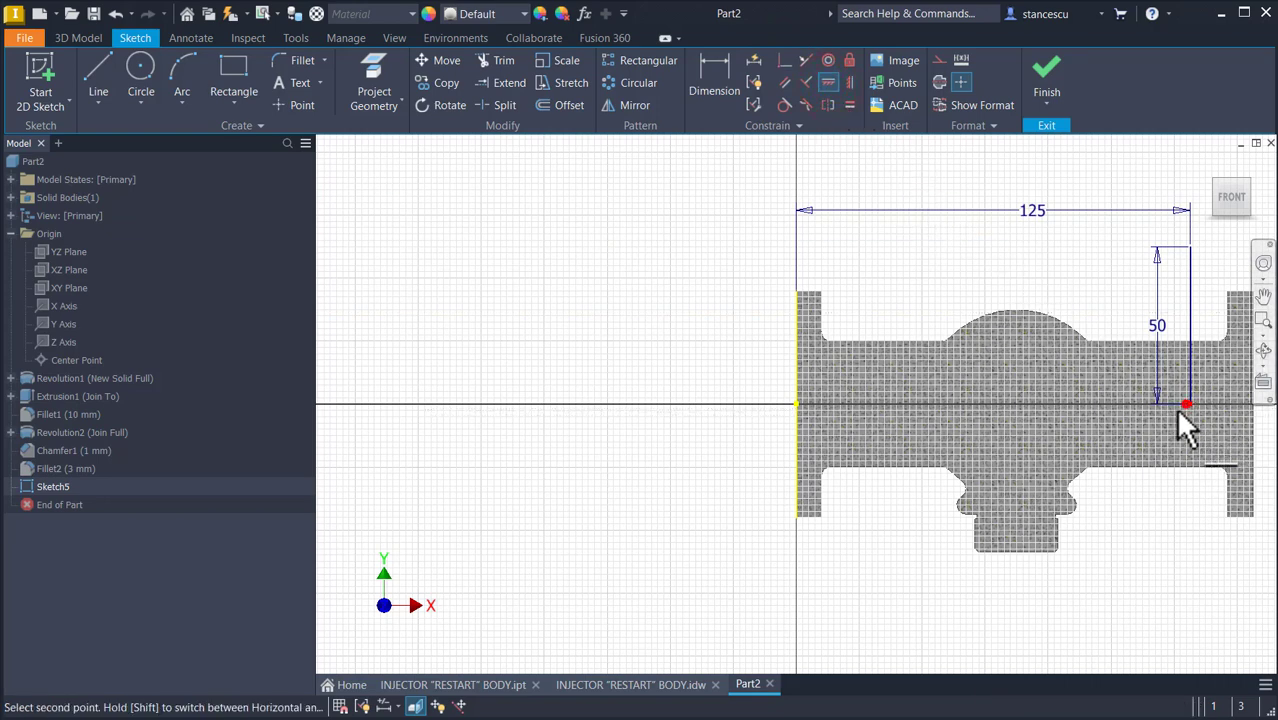
pyautogui.click(798, 406)
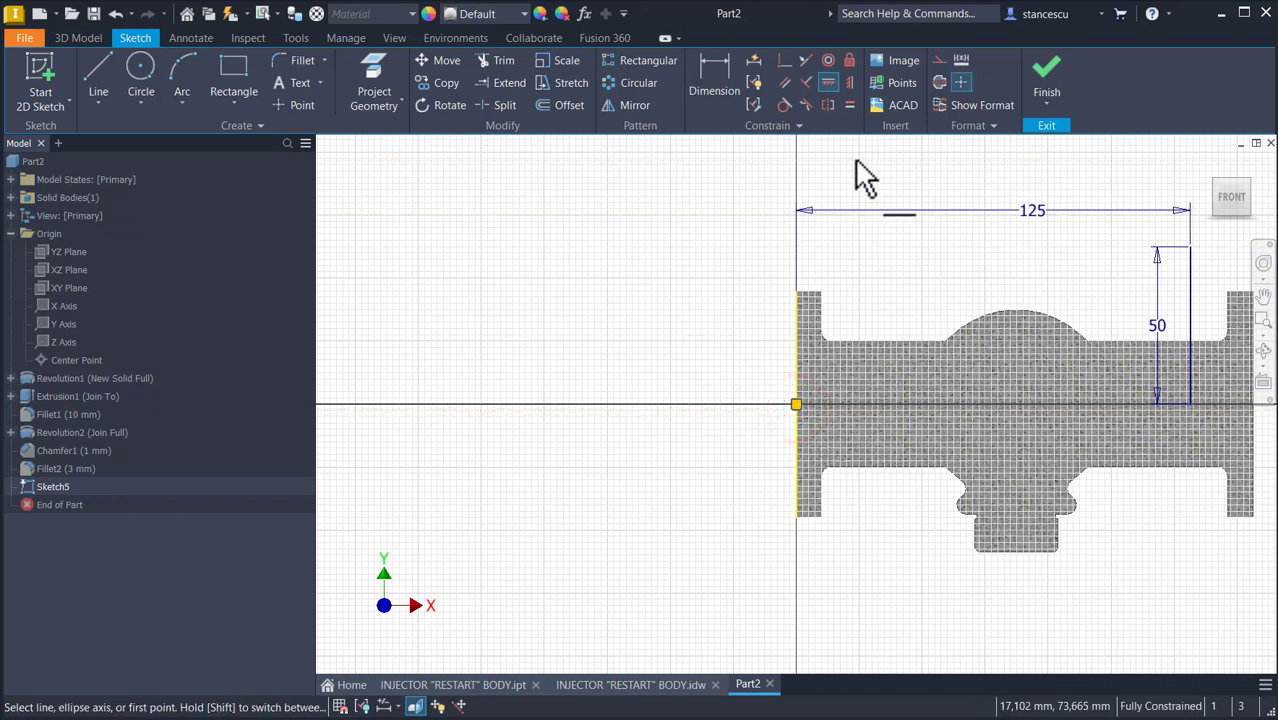
pyautogui.press('Escape')
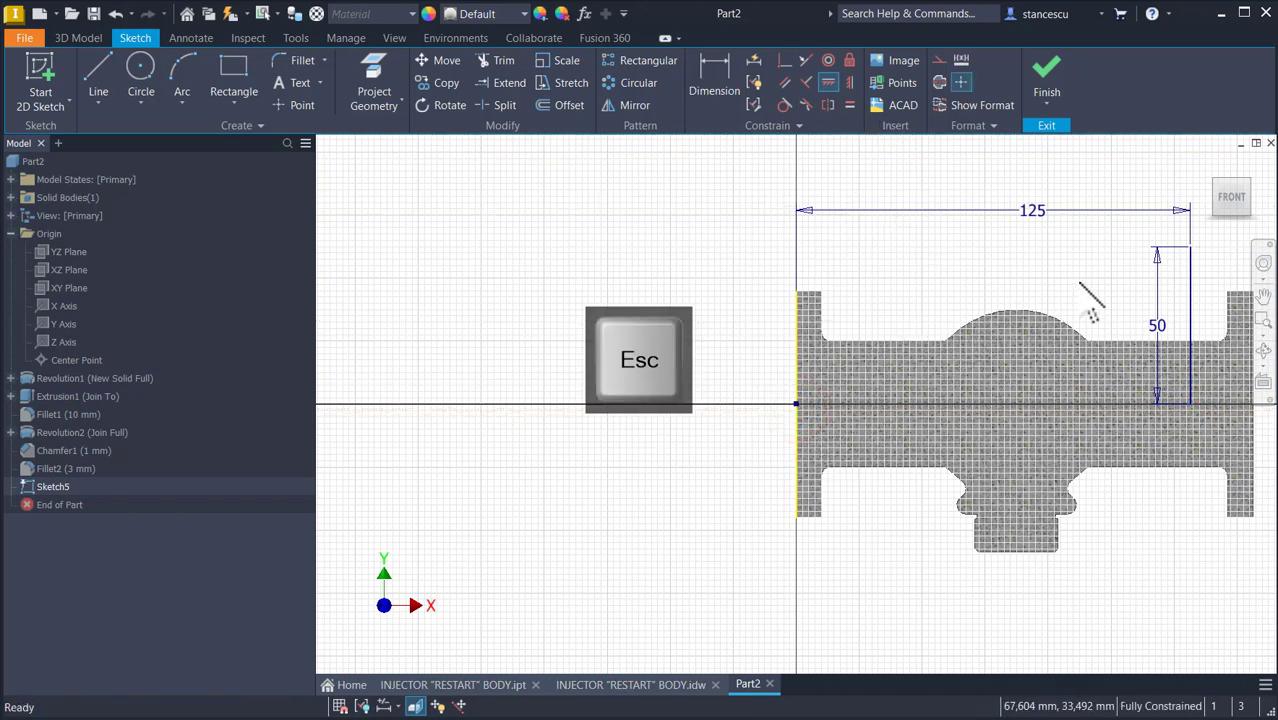
pyautogui.moveTo(1180, 285); pyautogui.dragTo(1200, 290)
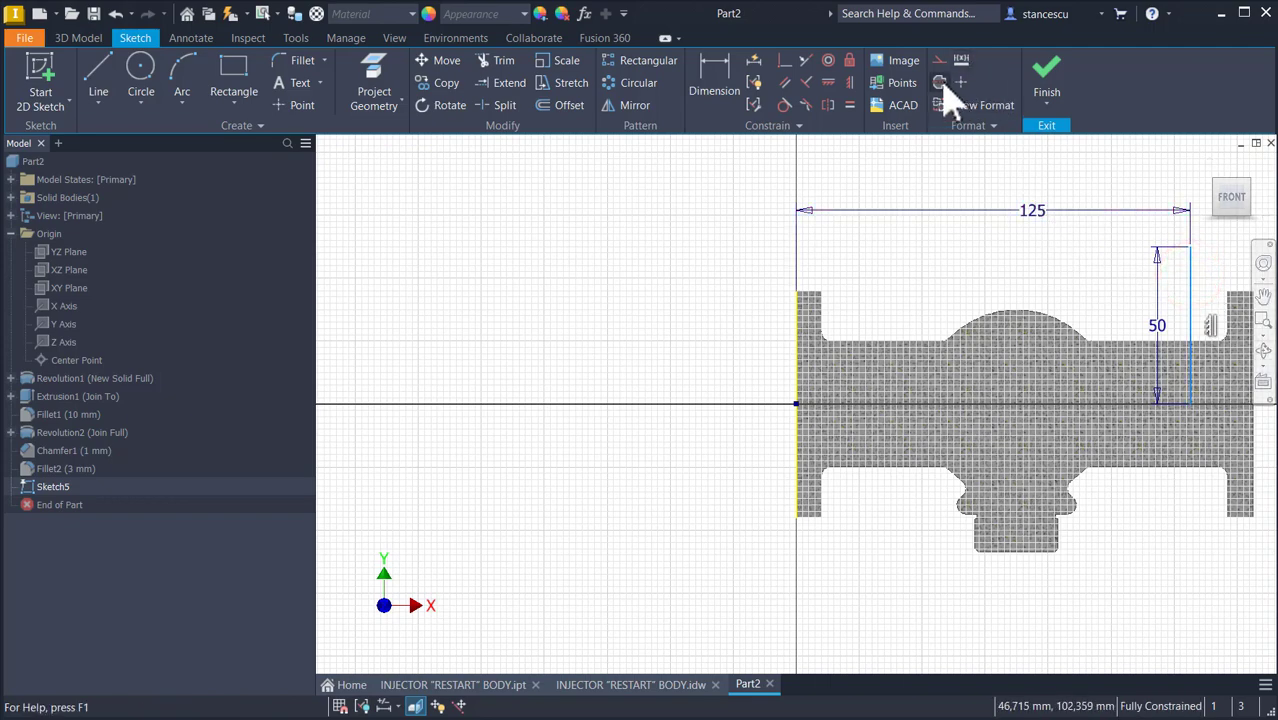
# Step: Draw the branch's closed half-profile from the centerline's upper end, with an 8 mm thick flange and a narrower stem down to the tube's axis
pyautogui.moveTo(923, 262)
pyautogui.mouseDown(button='middle')
pyautogui.moveTo(856, 300)
pyautogui.moveTo(548, 334)
pyautogui.moveTo(633, 314)
pyautogui.mouseUp(button='middle')
pyautogui.scroll(5, 633, 314)
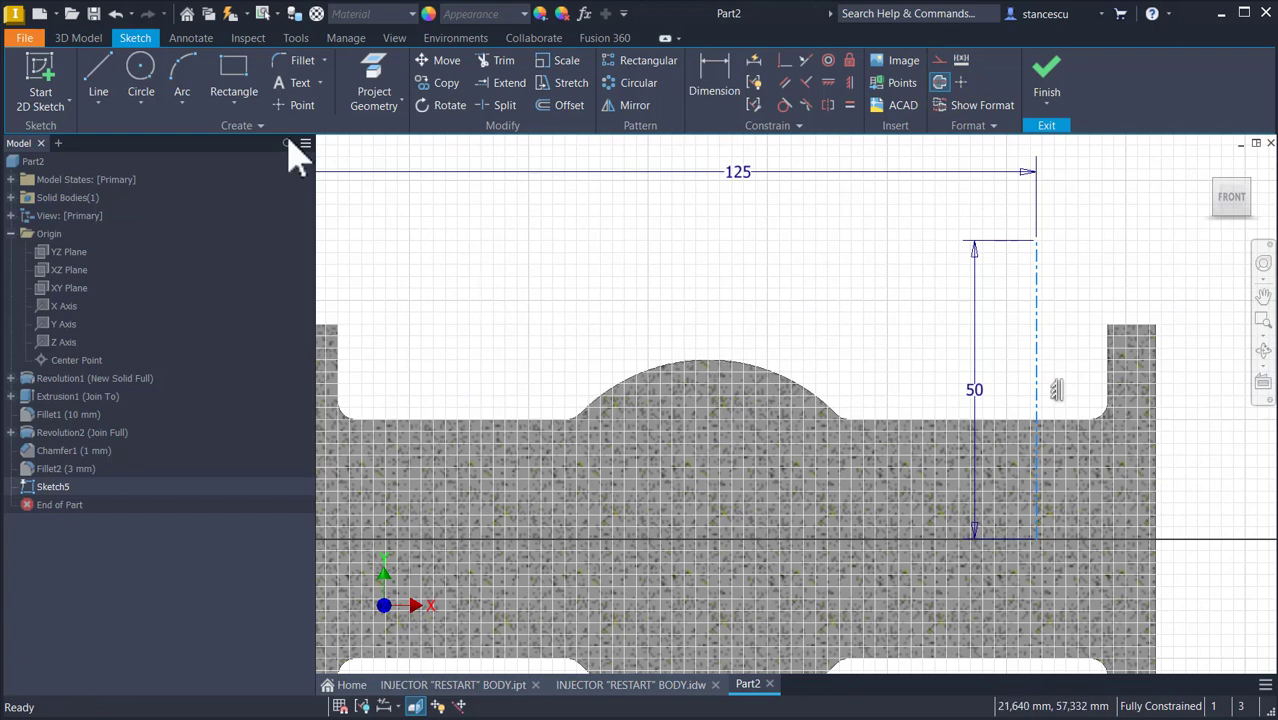
pyautogui.click(98, 78)
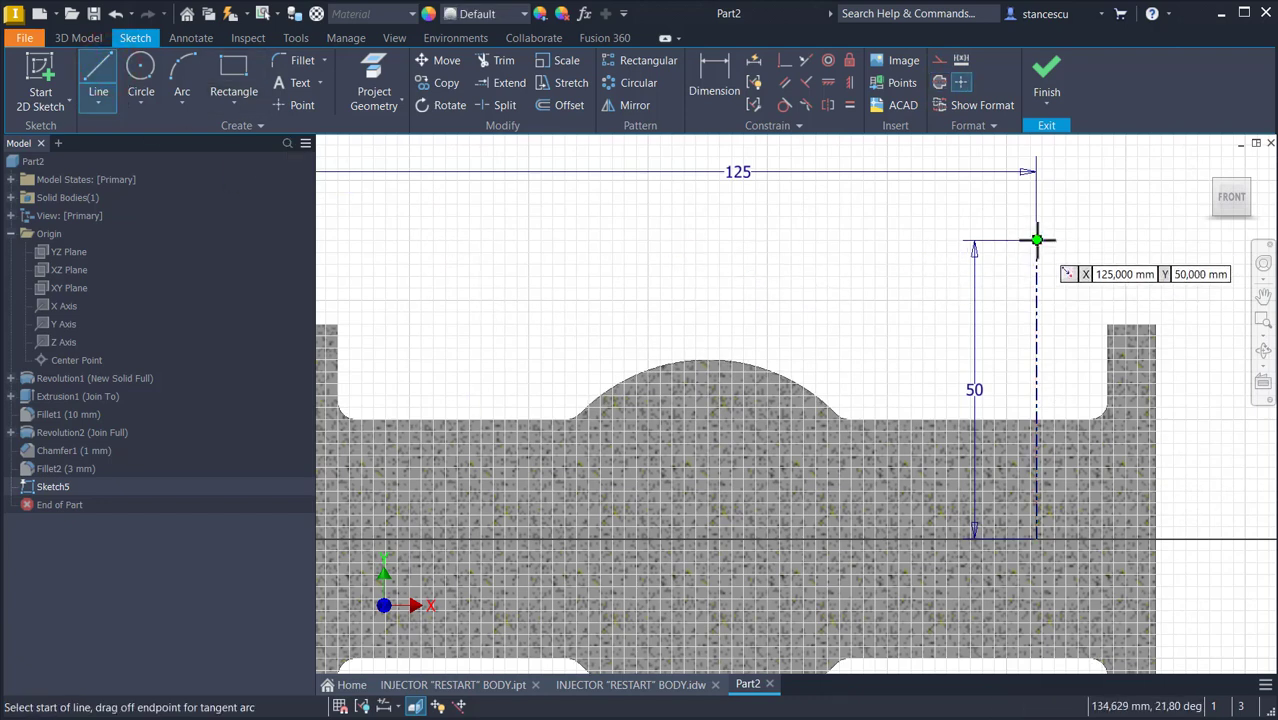
pyautogui.click(1036, 240)
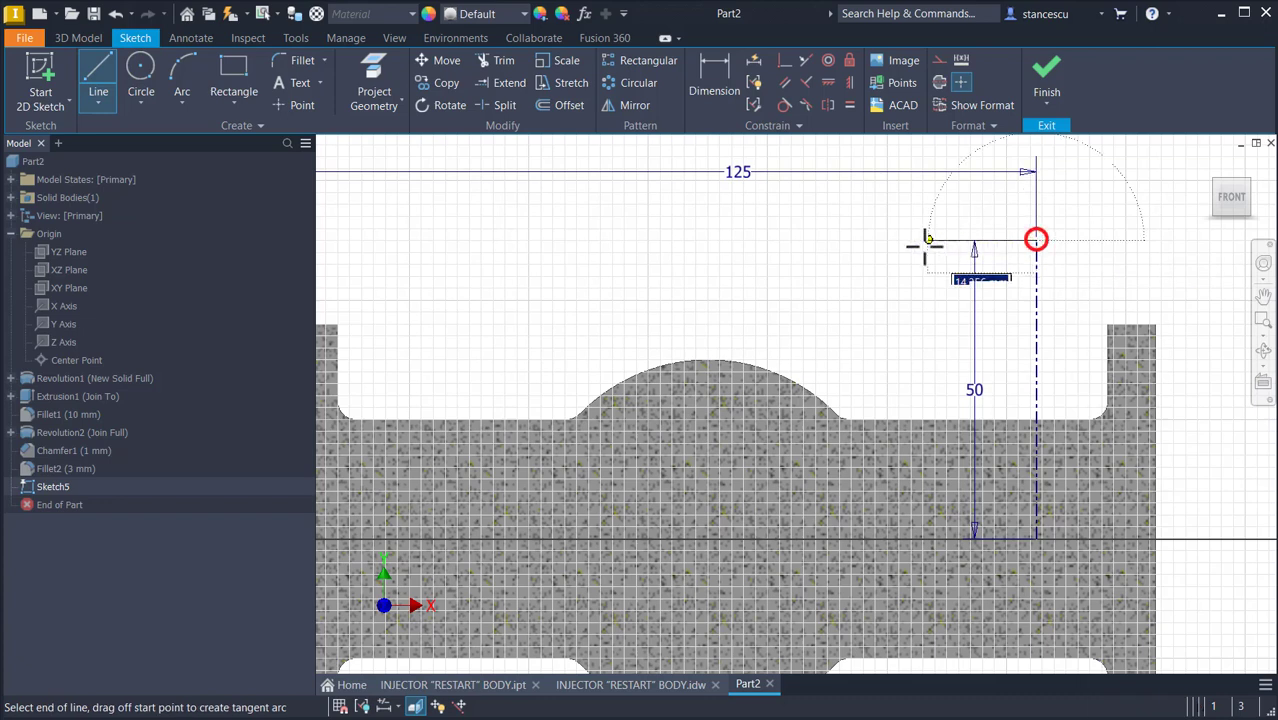
pyautogui.click(853, 239)
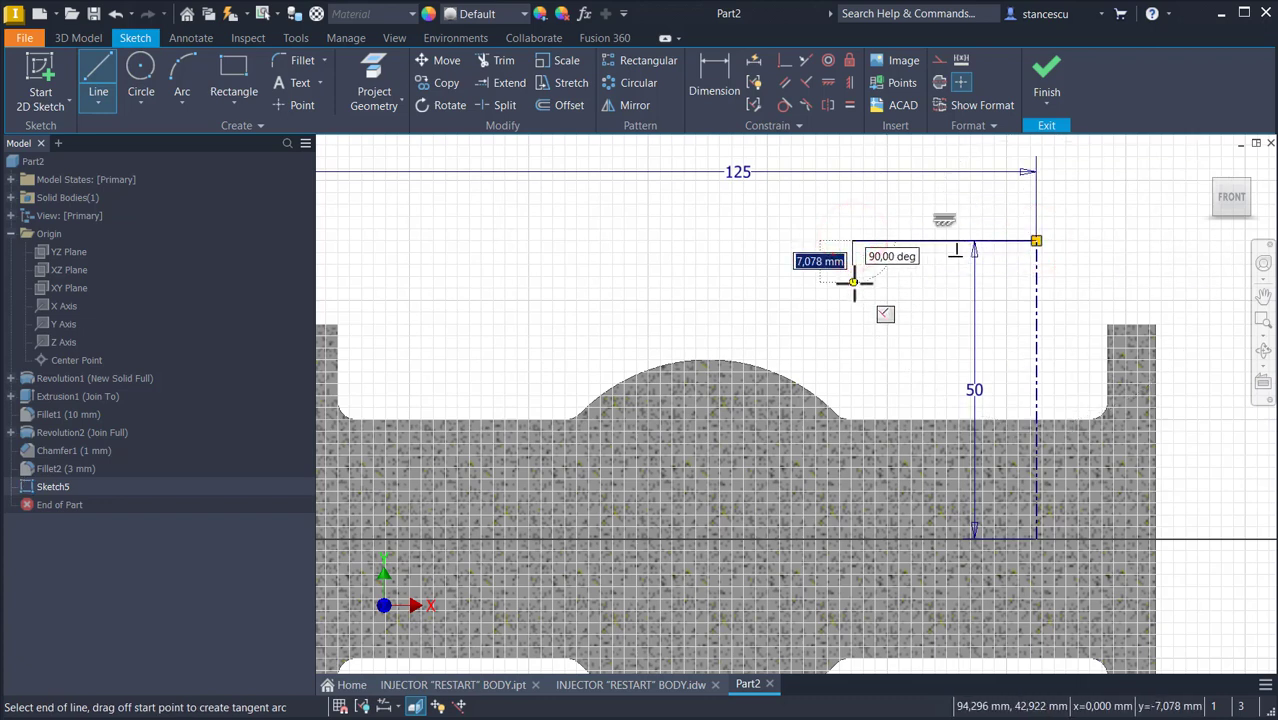
pyautogui.press('Return')
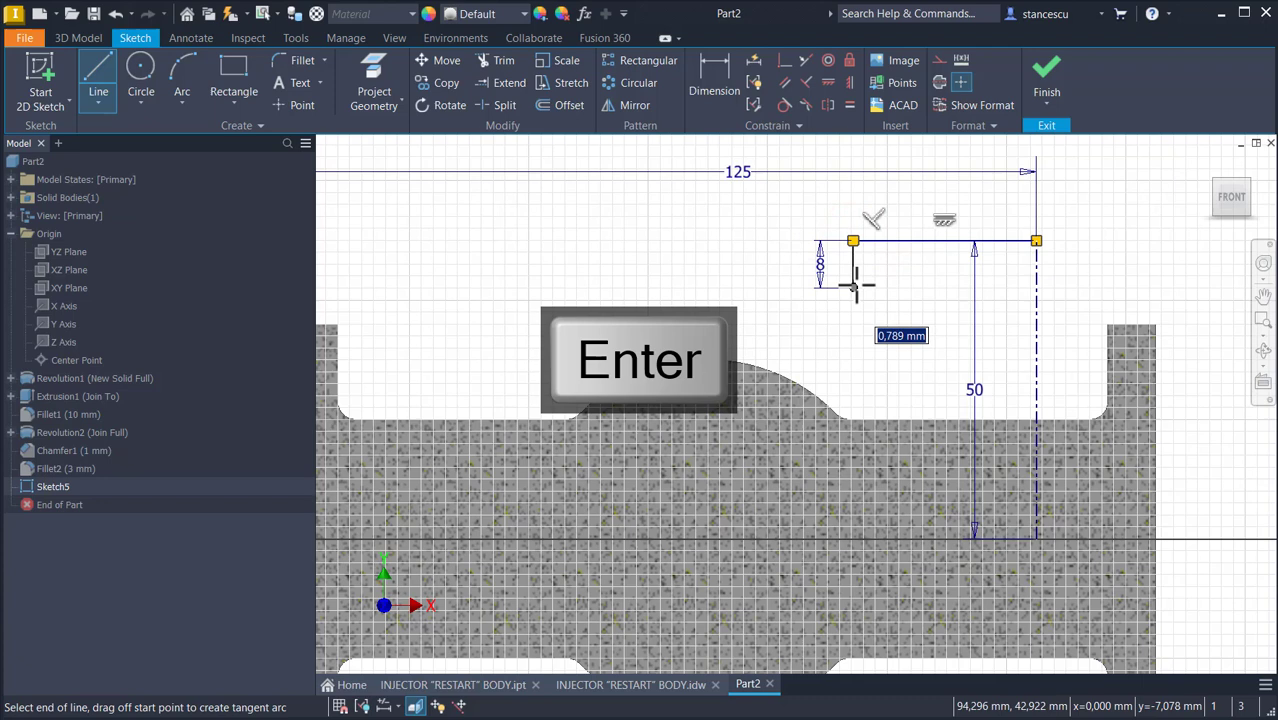
pyautogui.click(915, 288)
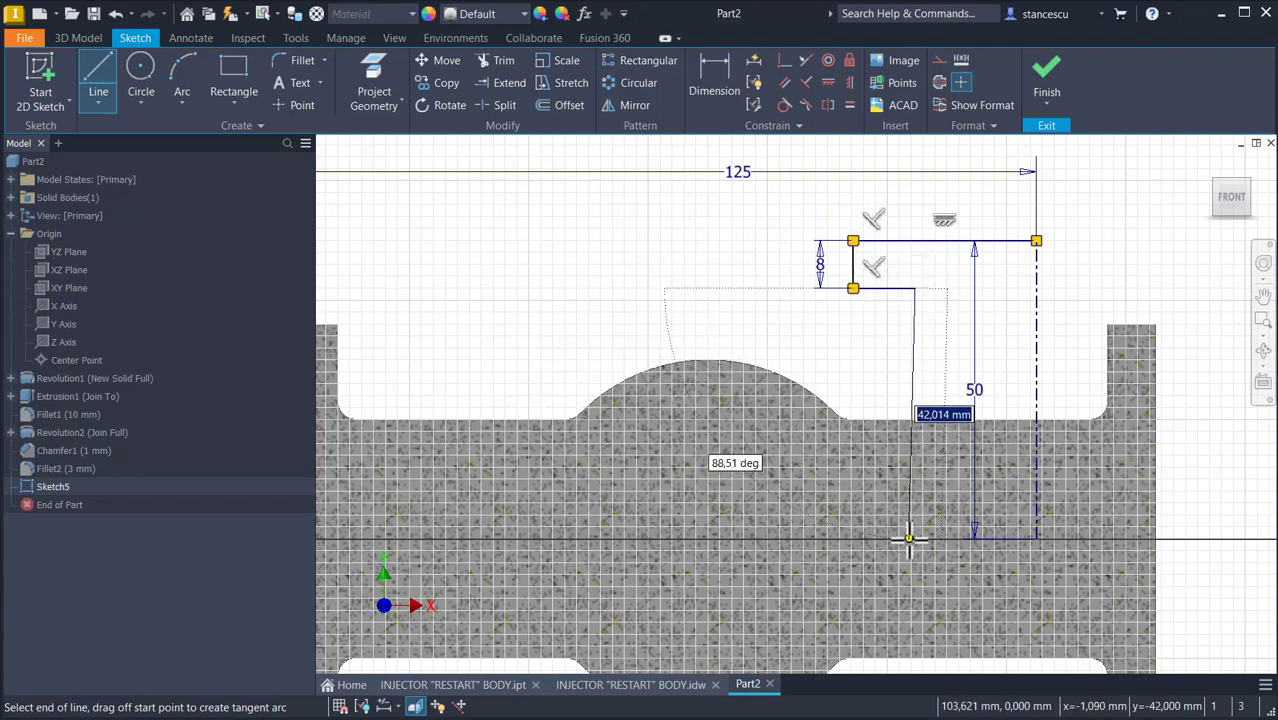
pyautogui.click(915, 540)
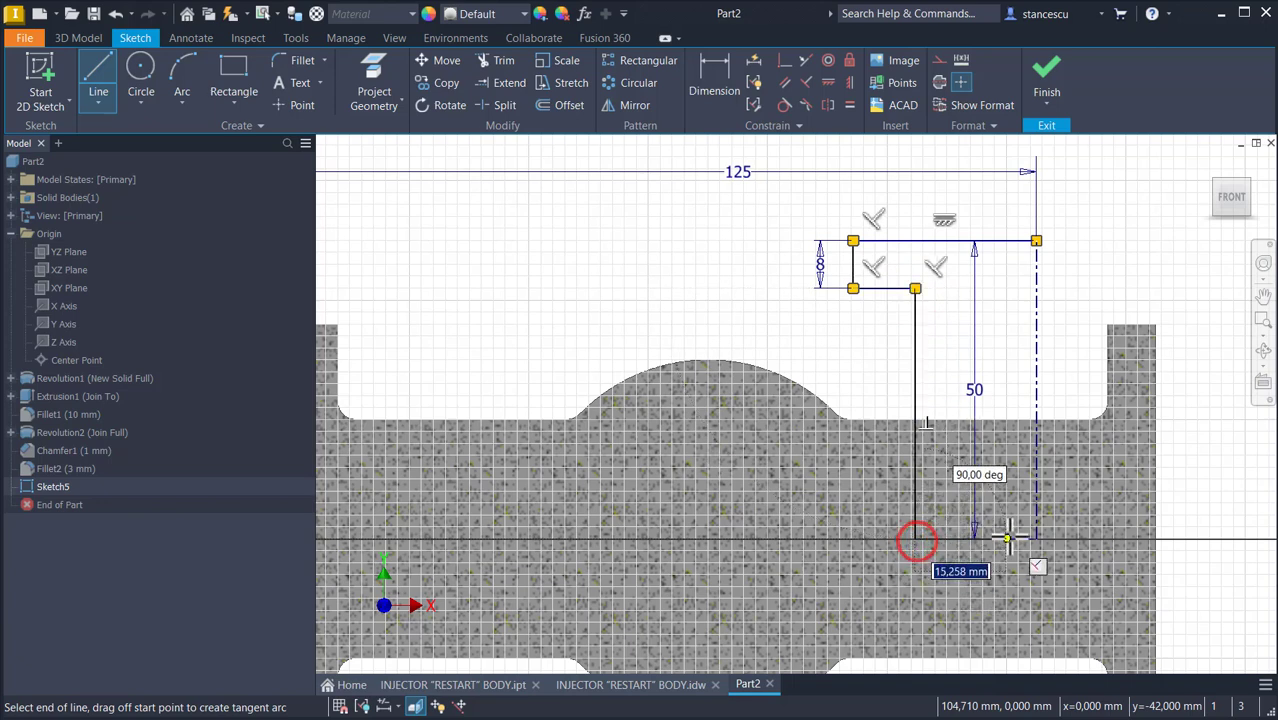
pyautogui.click(1036, 540)
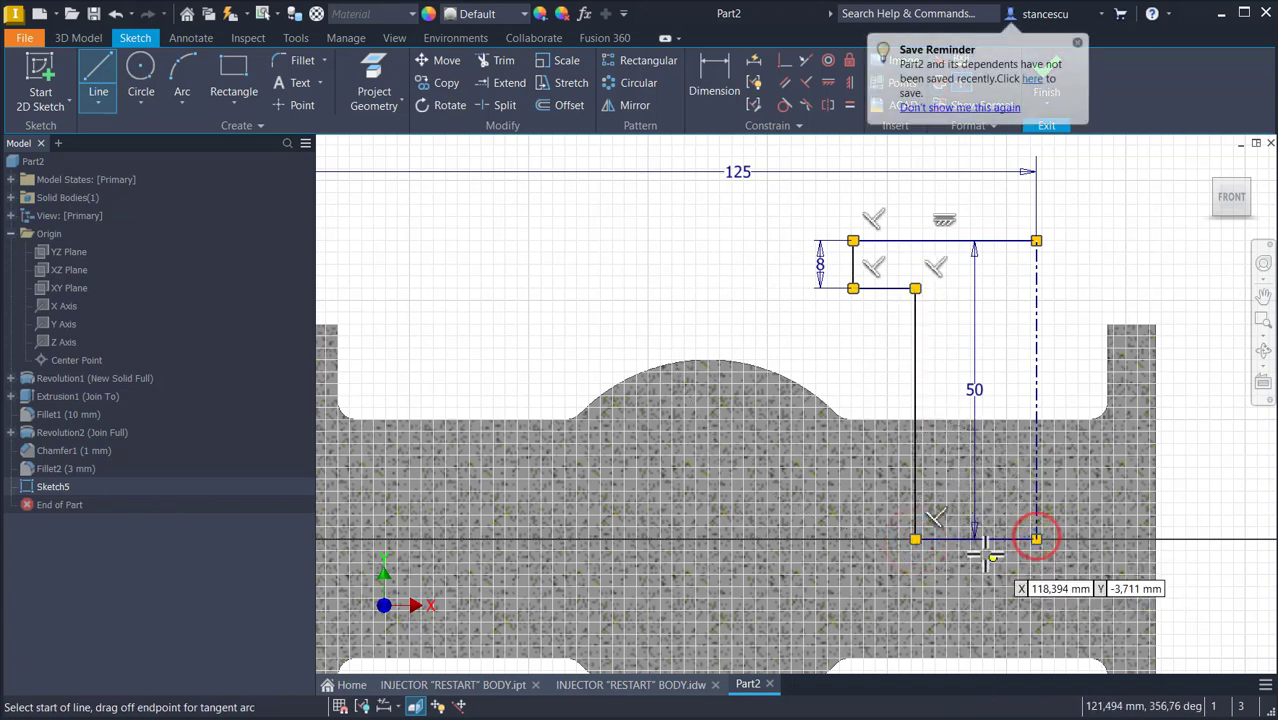
pyautogui.press('Escape')
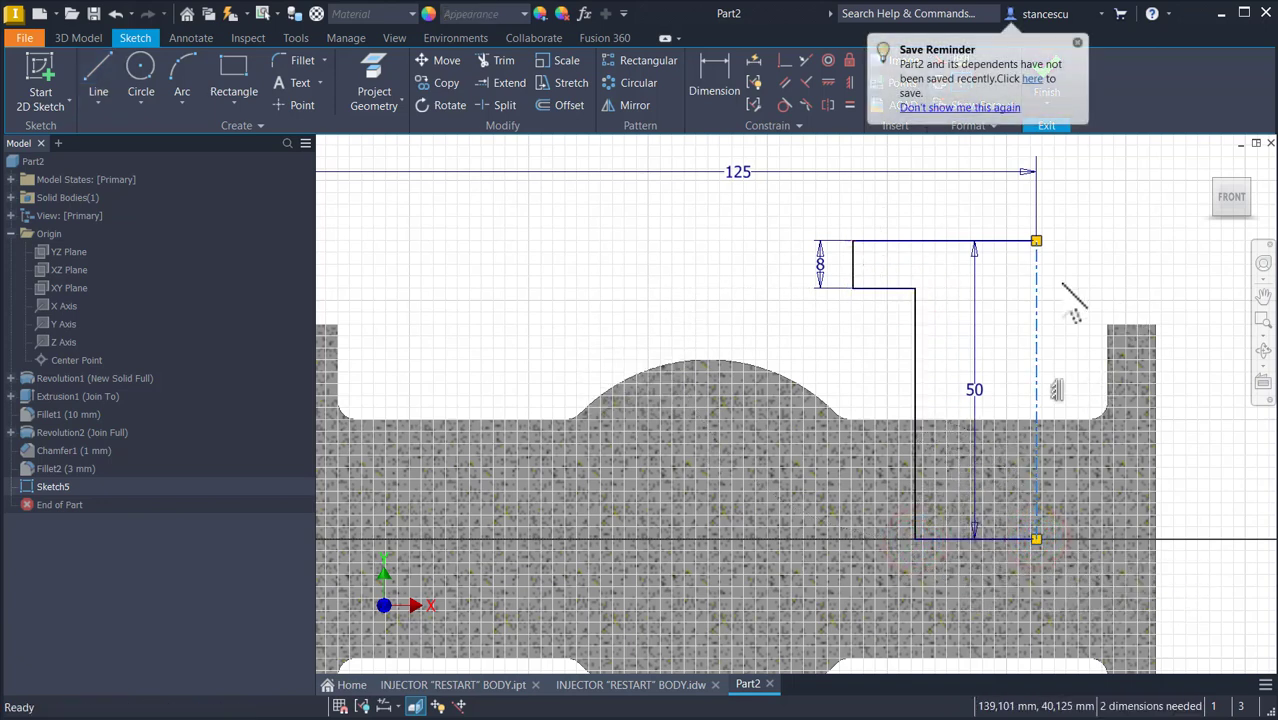
# Step: Dimension the branch profile about the centerline with a 30 mm stem diameter and a 70 mm flange diameter
pyautogui.click(699, 78)
pyautogui.click(915, 320)
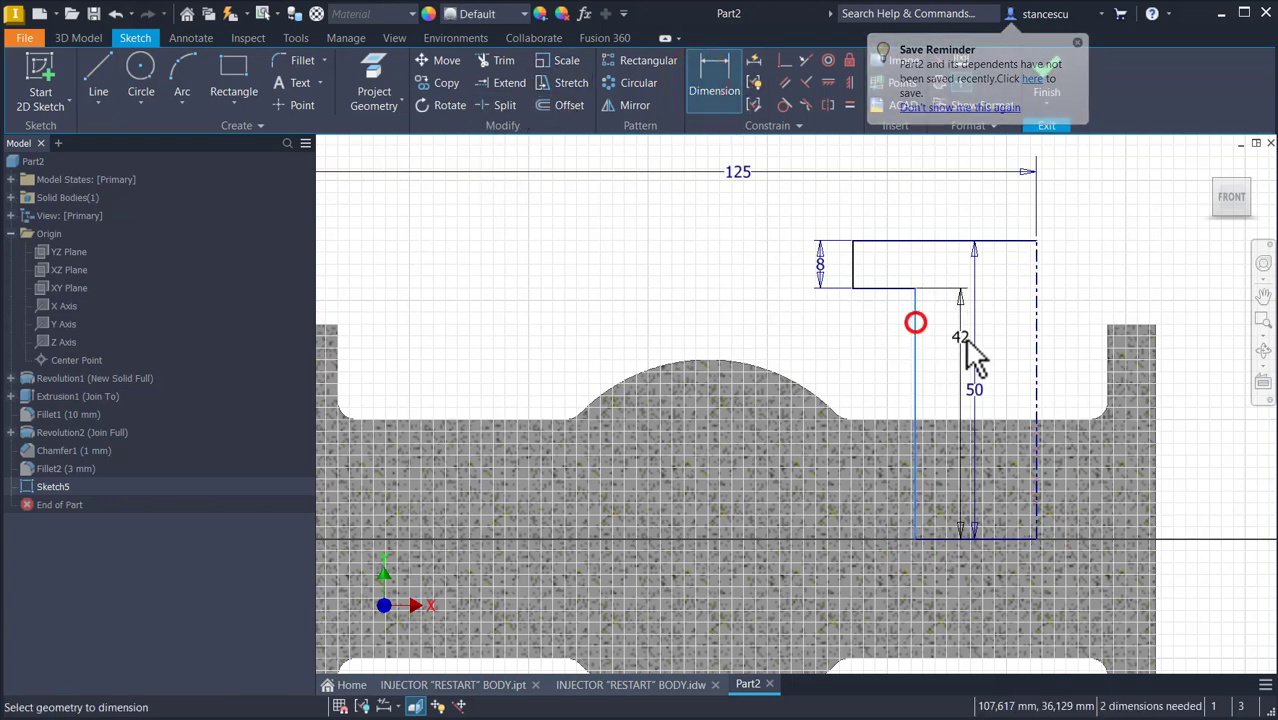
pyautogui.click(1037, 369)
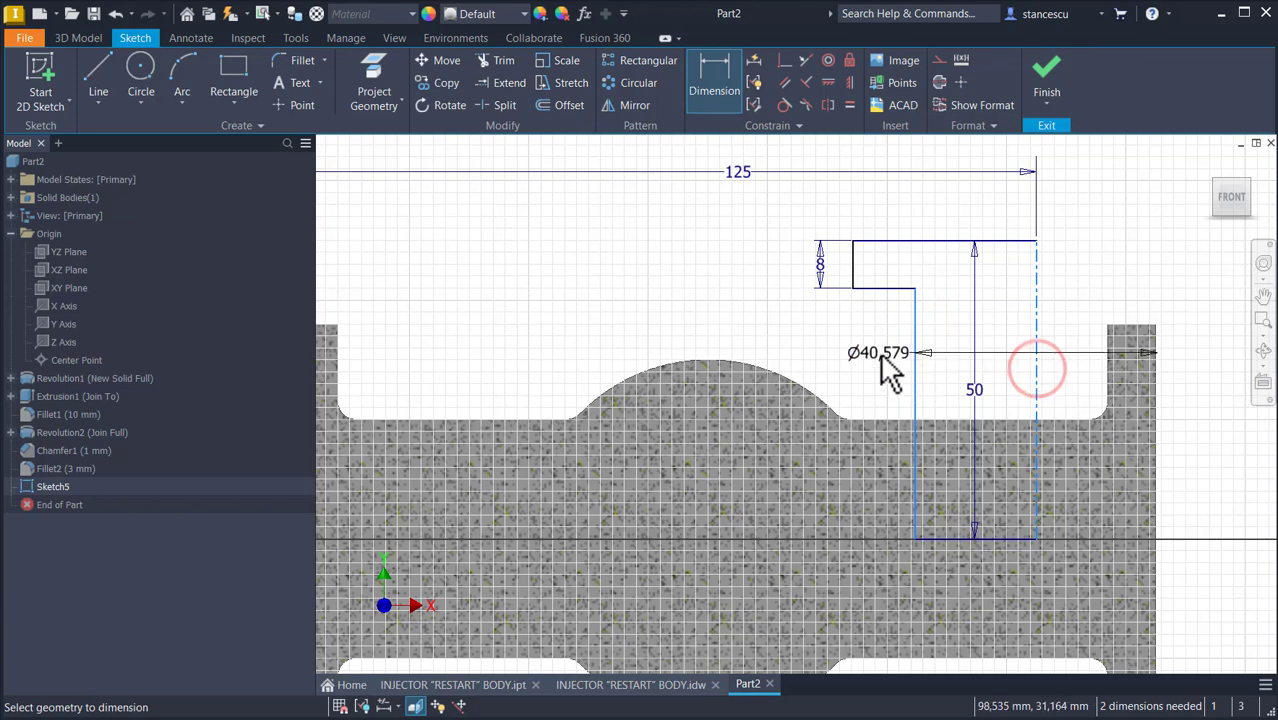
pyautogui.click(867, 353)
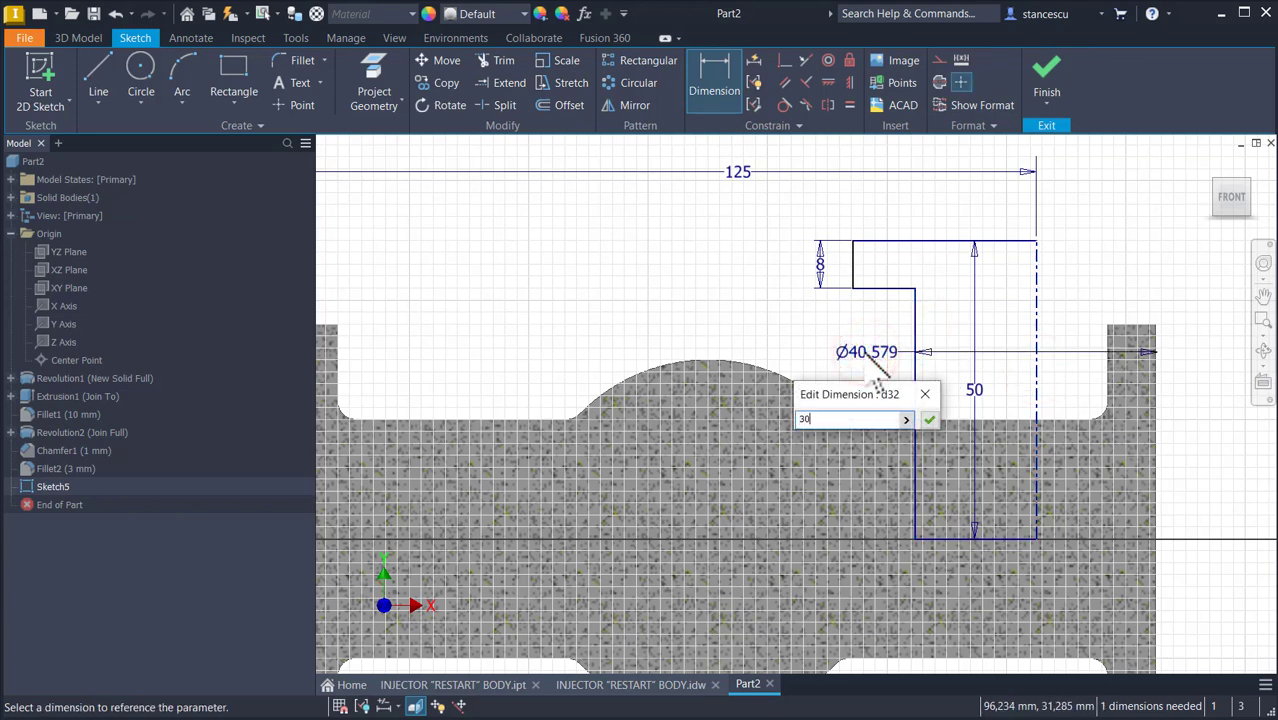
pyautogui.press('Return')
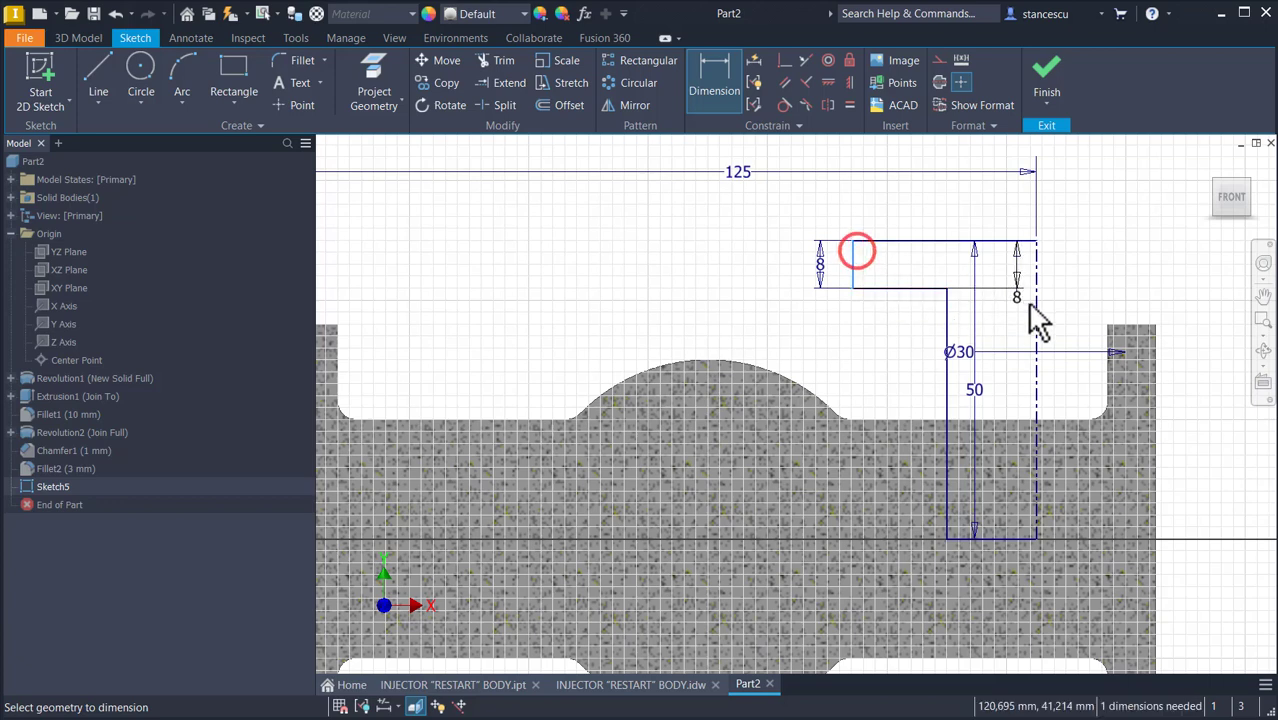
pyautogui.click(1035, 275)
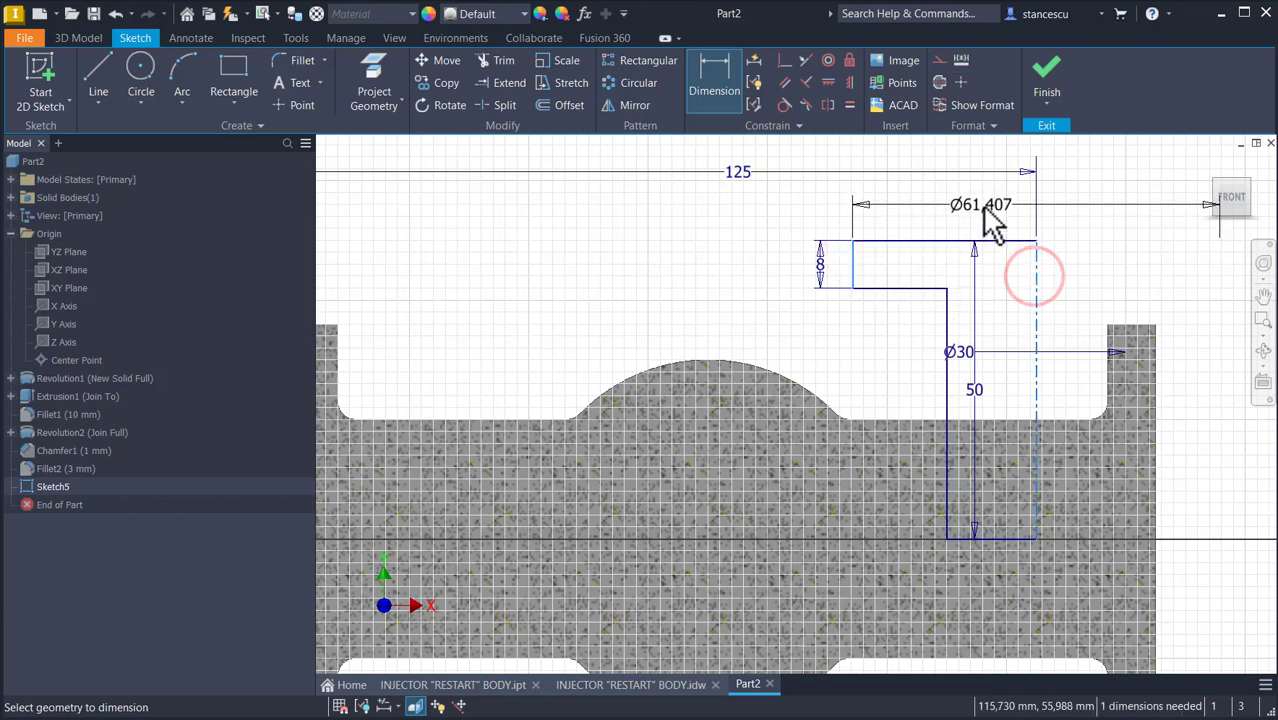
pyautogui.click(983, 206)
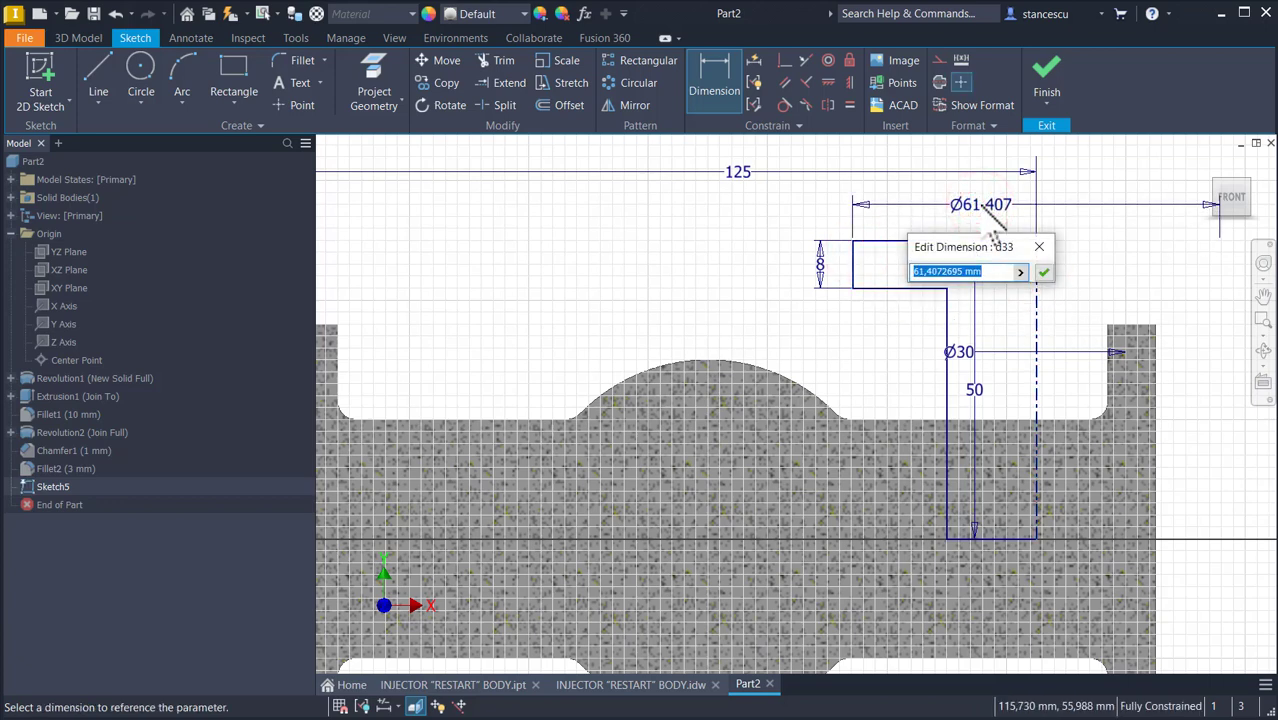
pyautogui.press('Return')
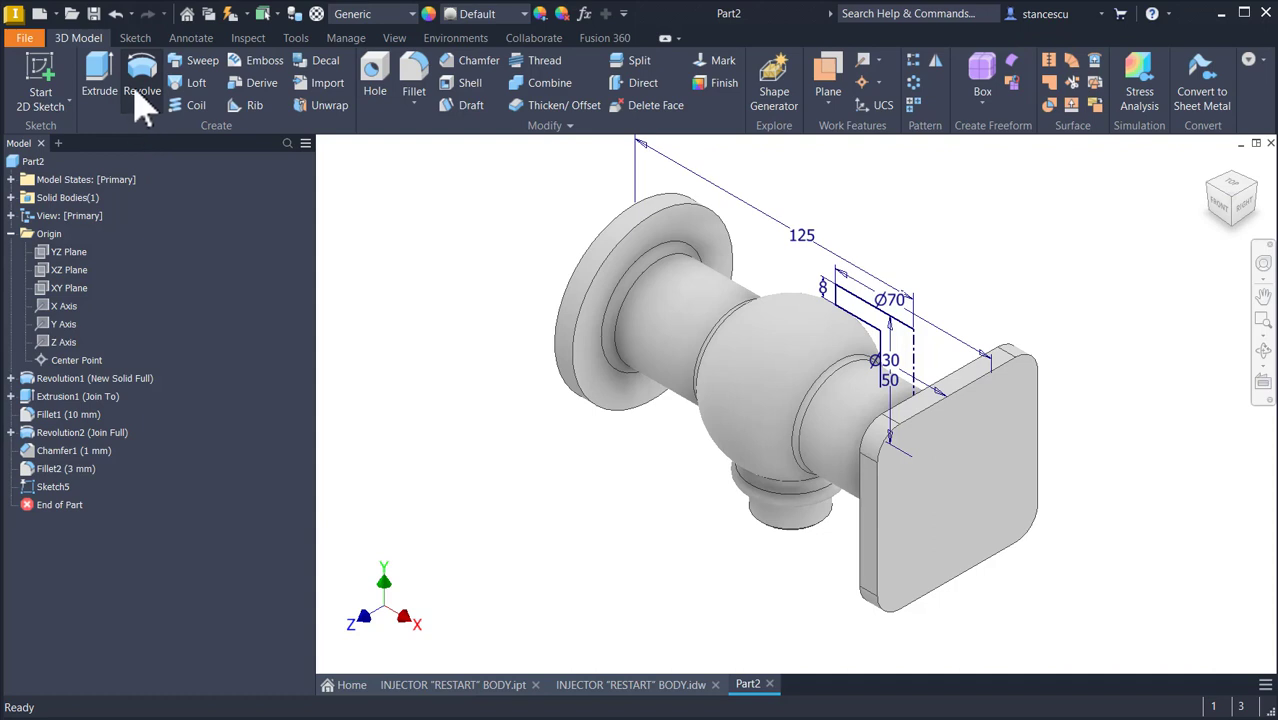
# Step: Revolve the branch profile 360° about the centerline, joining it to the body
pyautogui.click(140, 88)
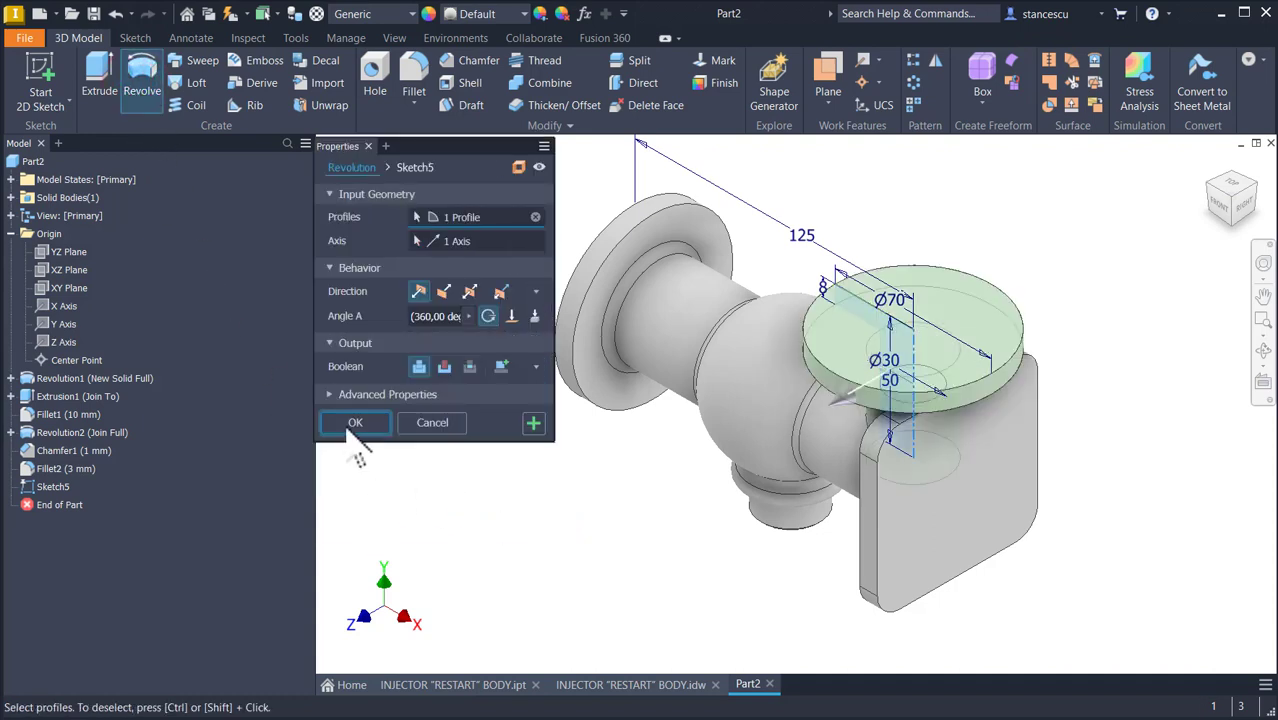
pyautogui.click(352, 423)
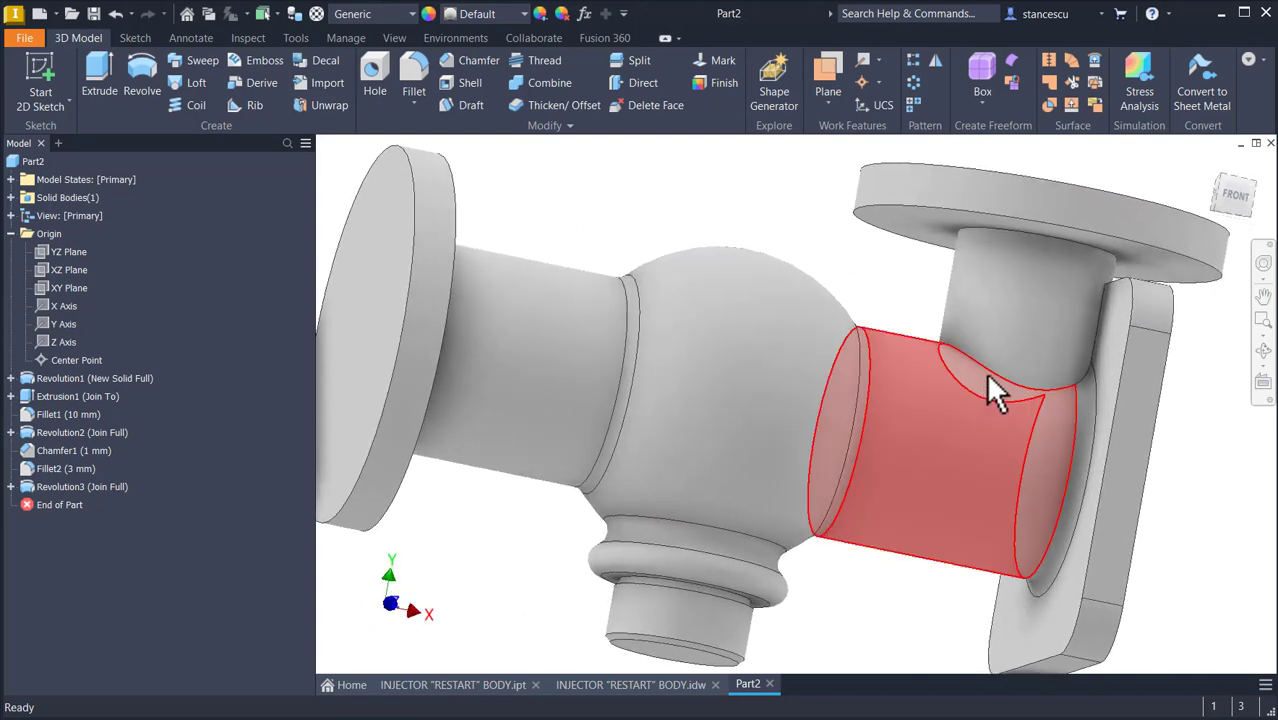
# Step: Fillet the edges where the branch stem meets the body and its round flange with a 3 mm radius, and restore the home view
pyautogui.click(993, 372)
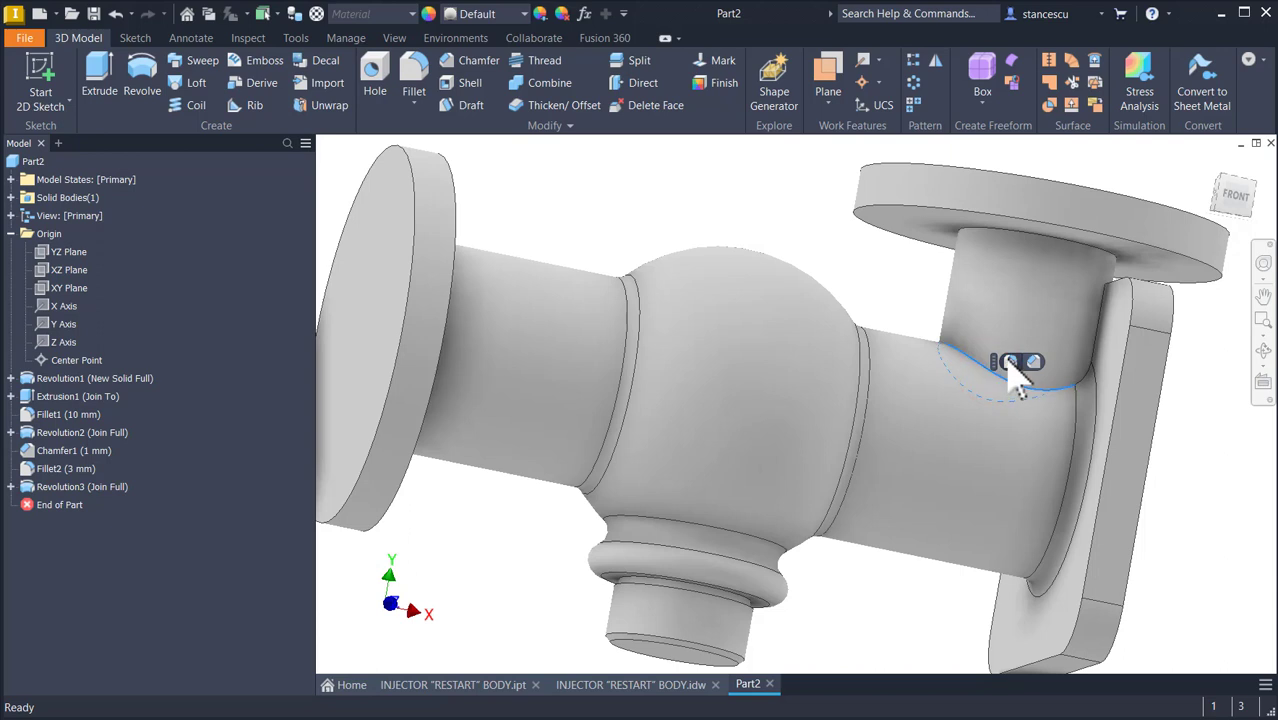
pyautogui.click(1011, 363)
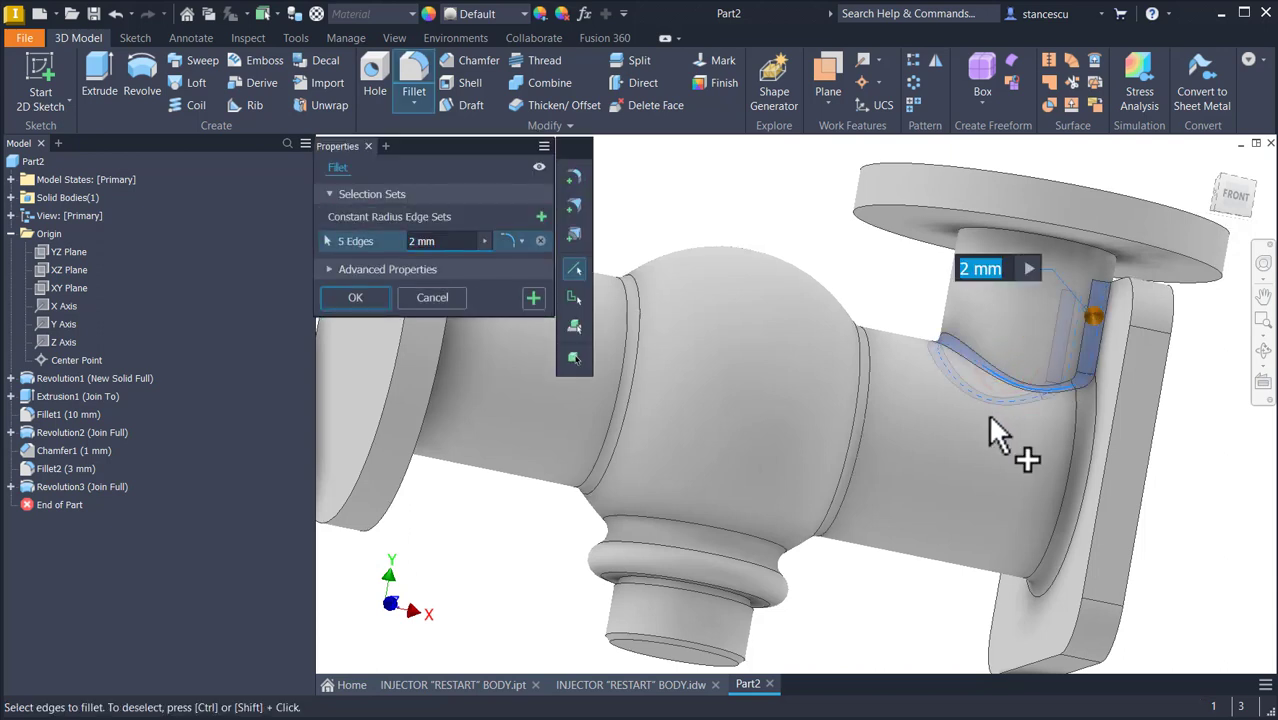
pyautogui.write('3')
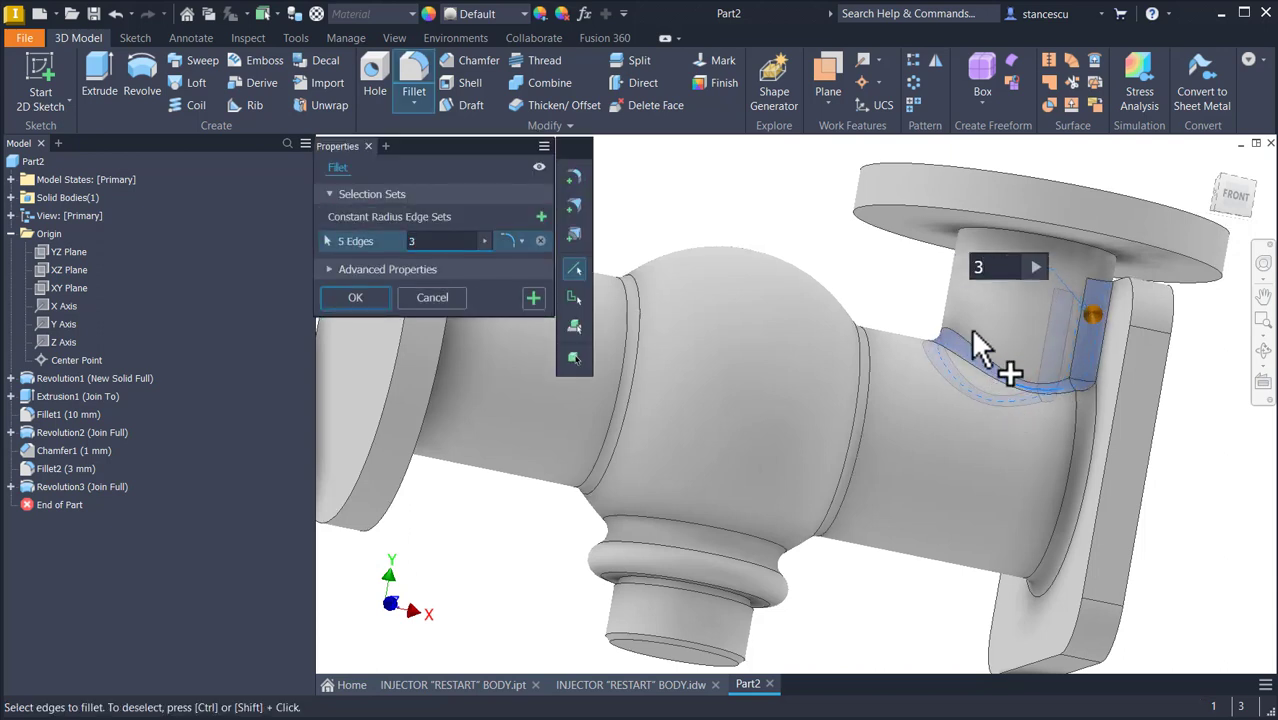
pyautogui.click(963, 233)
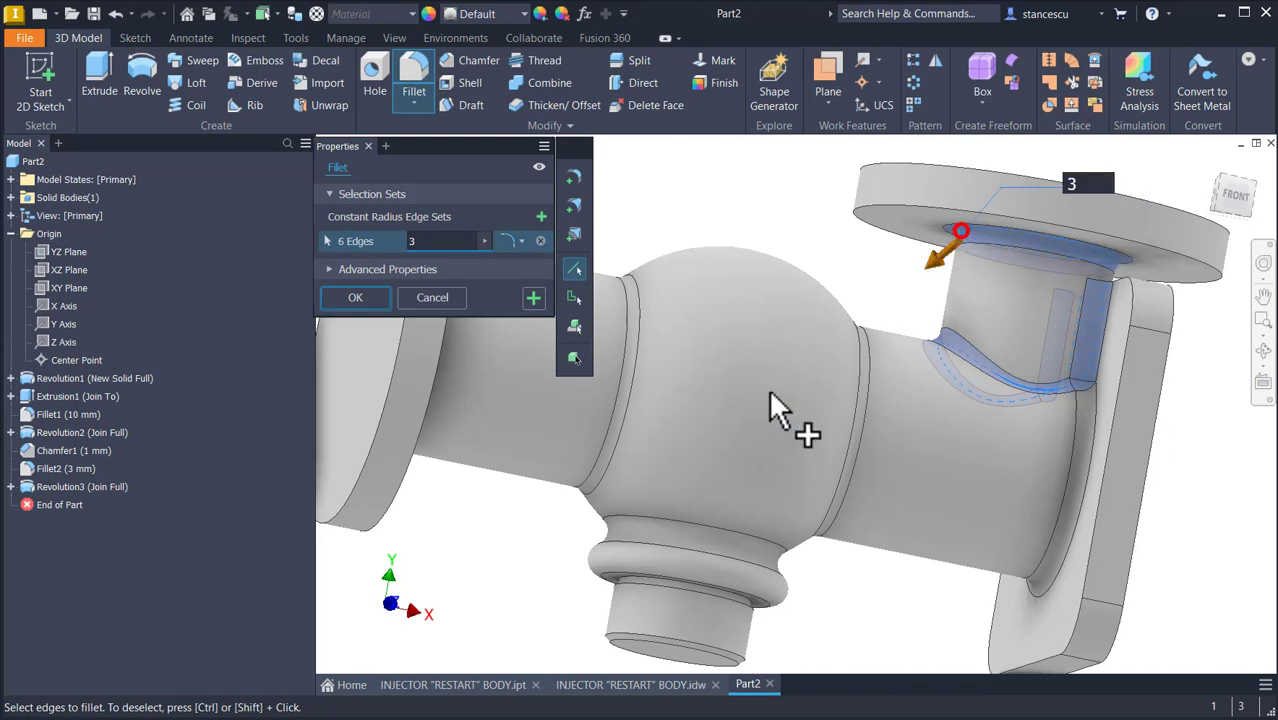
pyautogui.click(355, 298)
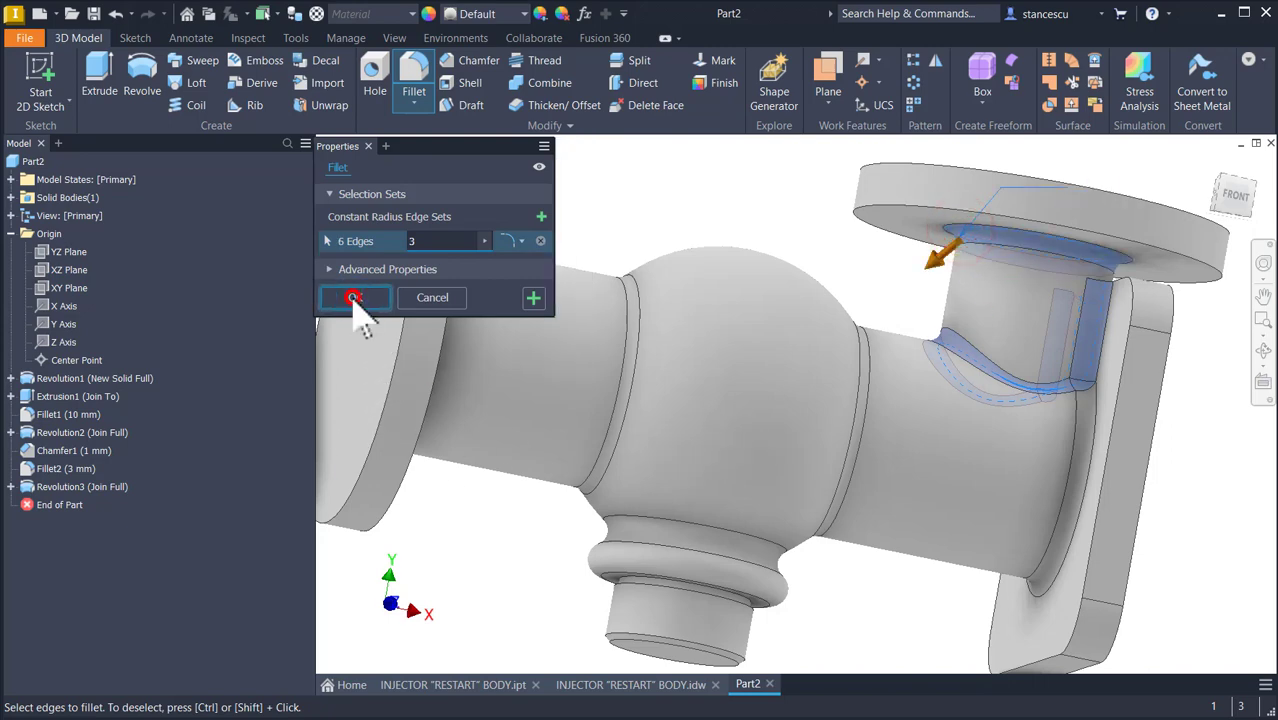
pyautogui.scroll(-2, 664, 205)
pyautogui.press('F6')
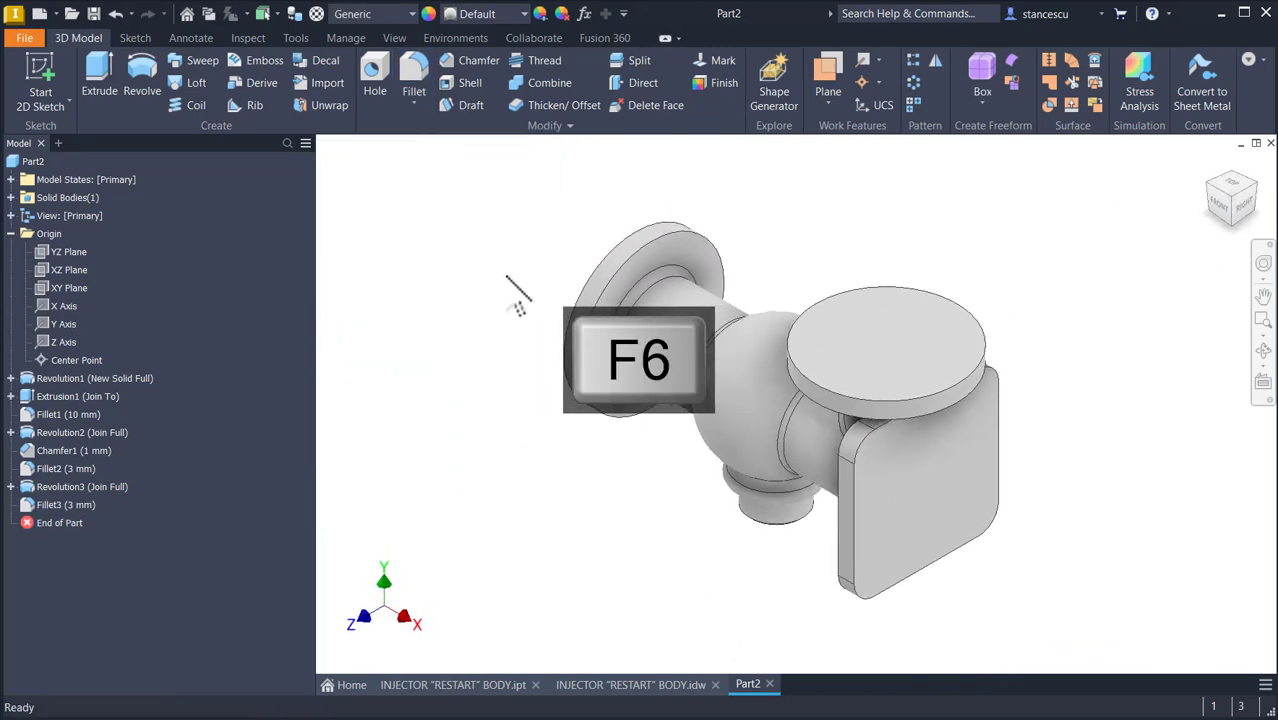
# Step: Examine the internal cavity and bore dimensions in section A-A of INJECTOR "RESTART" BODY.idw, and return to Part2.ipt
pyautogui.click(630, 684)
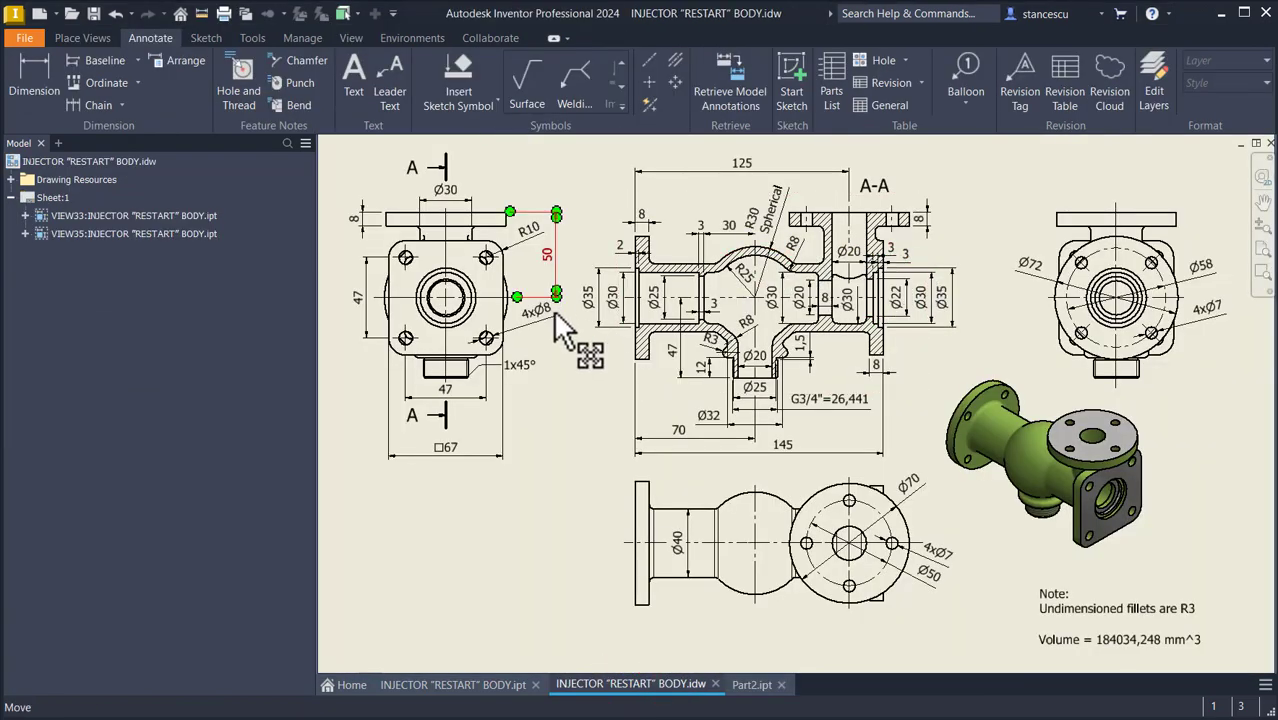
pyautogui.scroll(3, 860, 288)
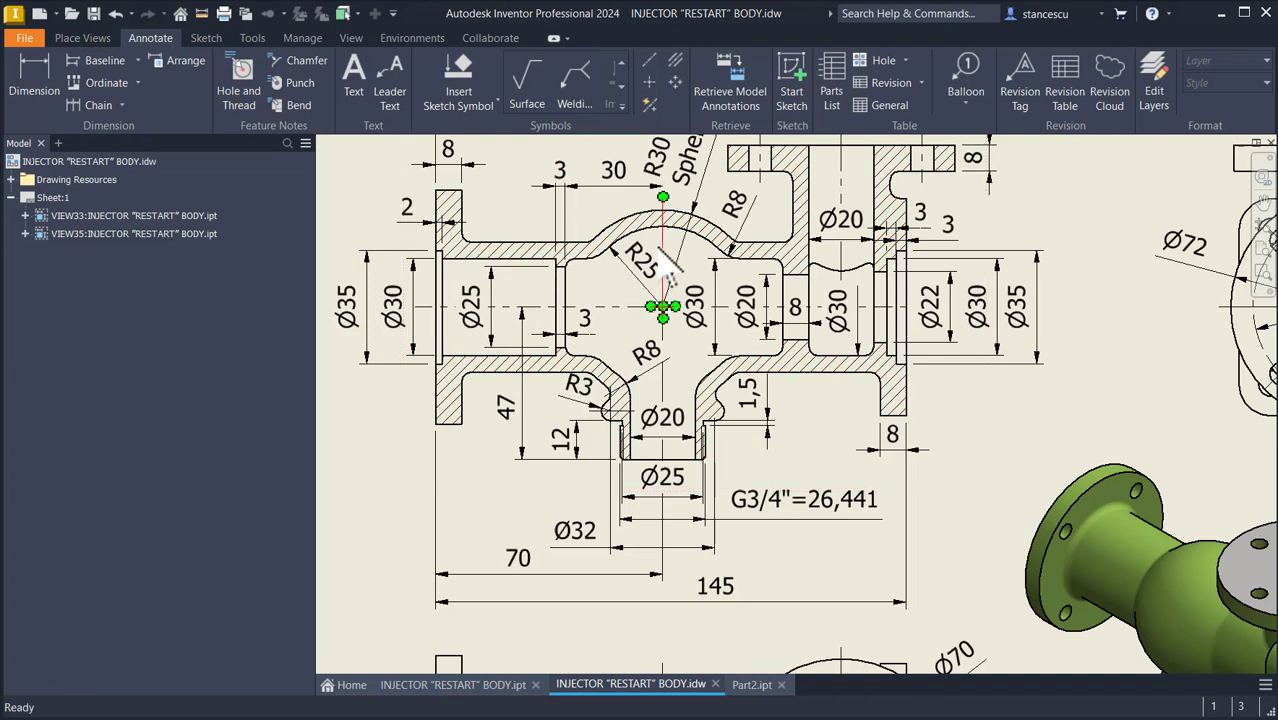
pyautogui.click(677, 300)
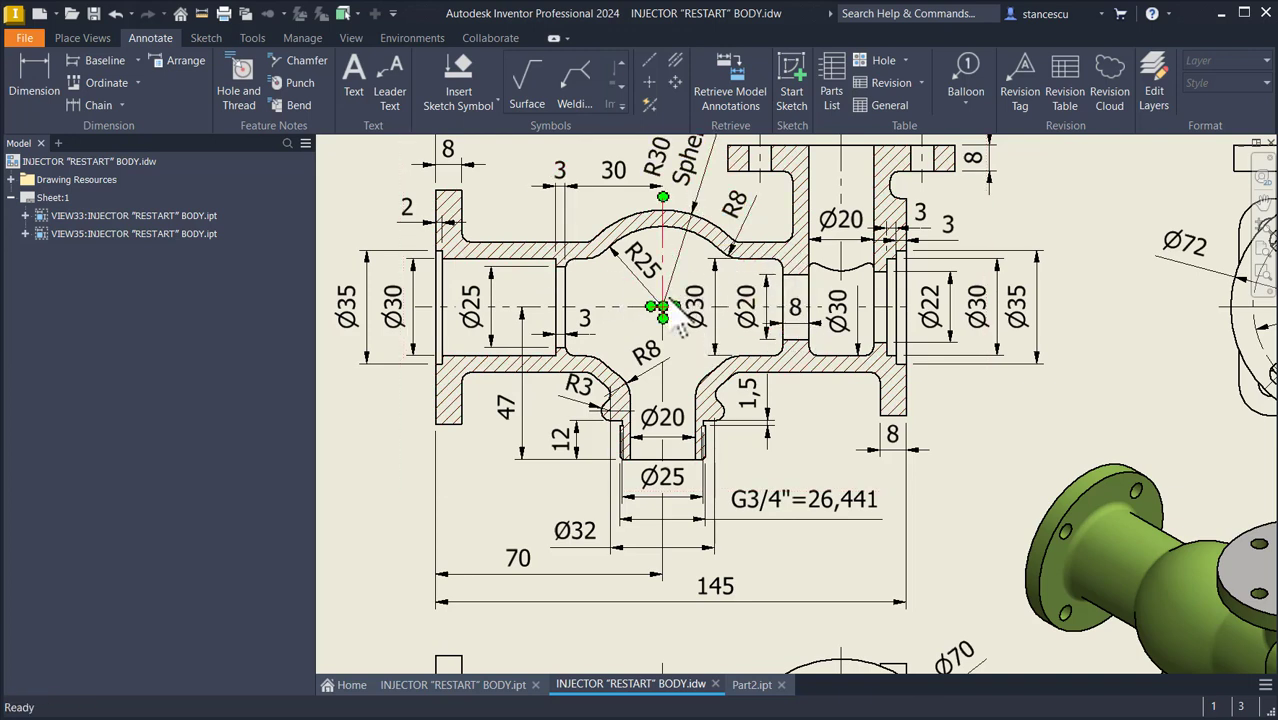
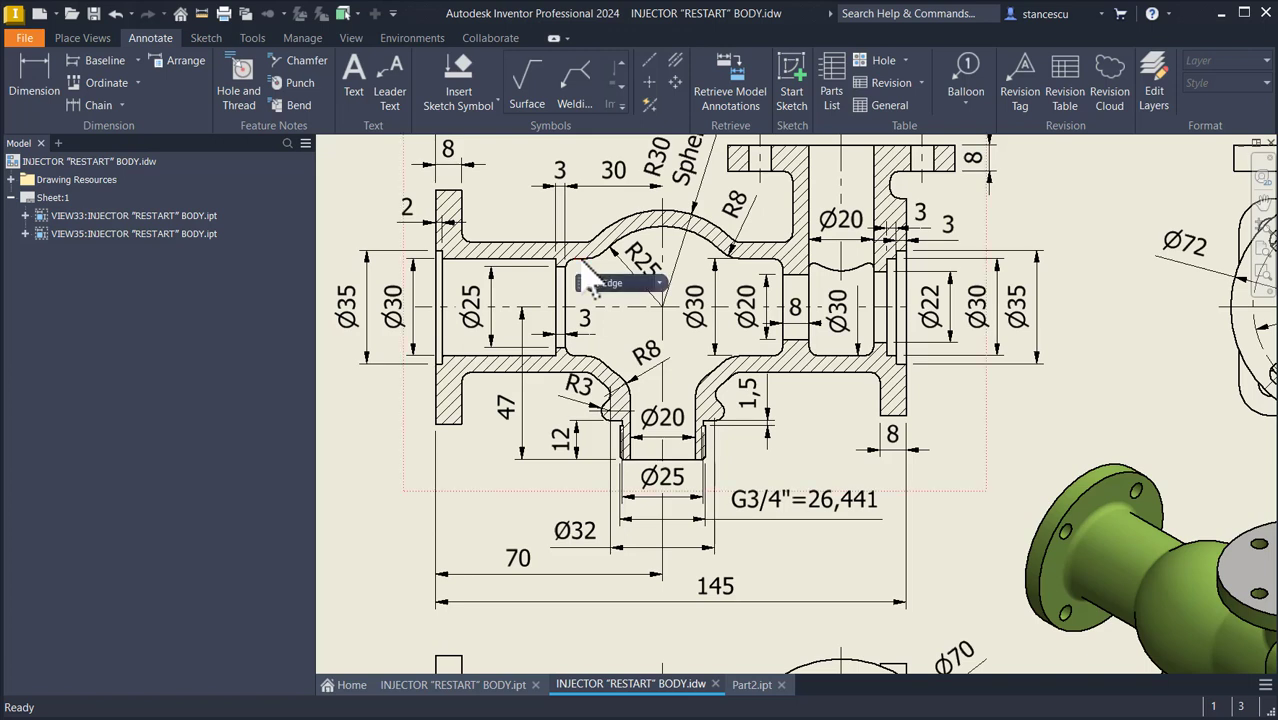
pyautogui.click(856, 358)
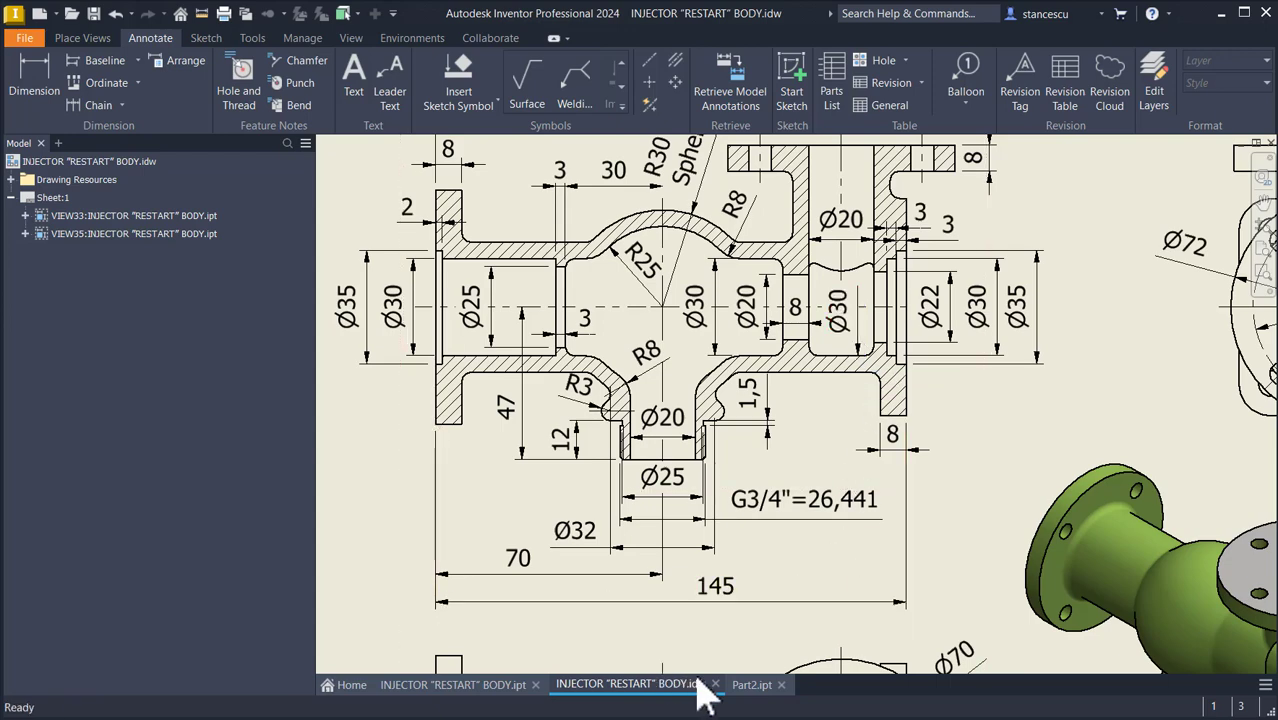
pyautogui.click(752, 686)
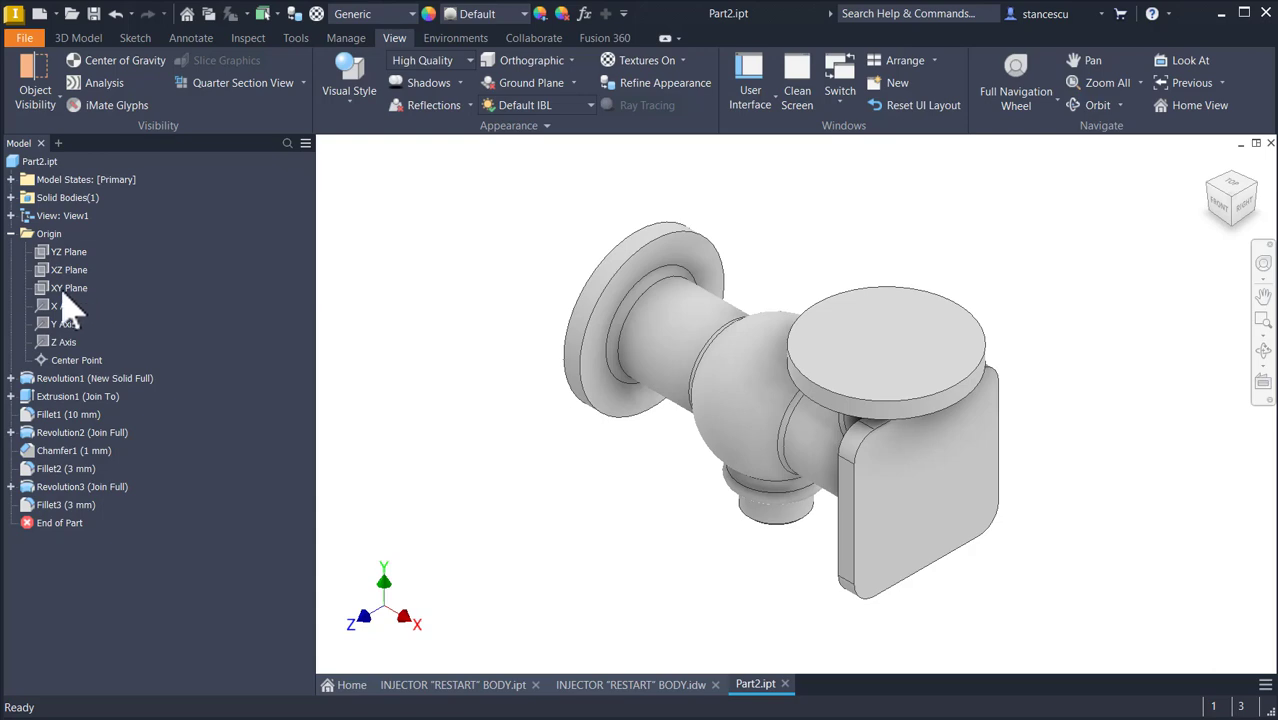
# Step: Start a new sketch on the XY plane and slice the graphics at the sketch plane
pyautogui.rightClick(66, 289)
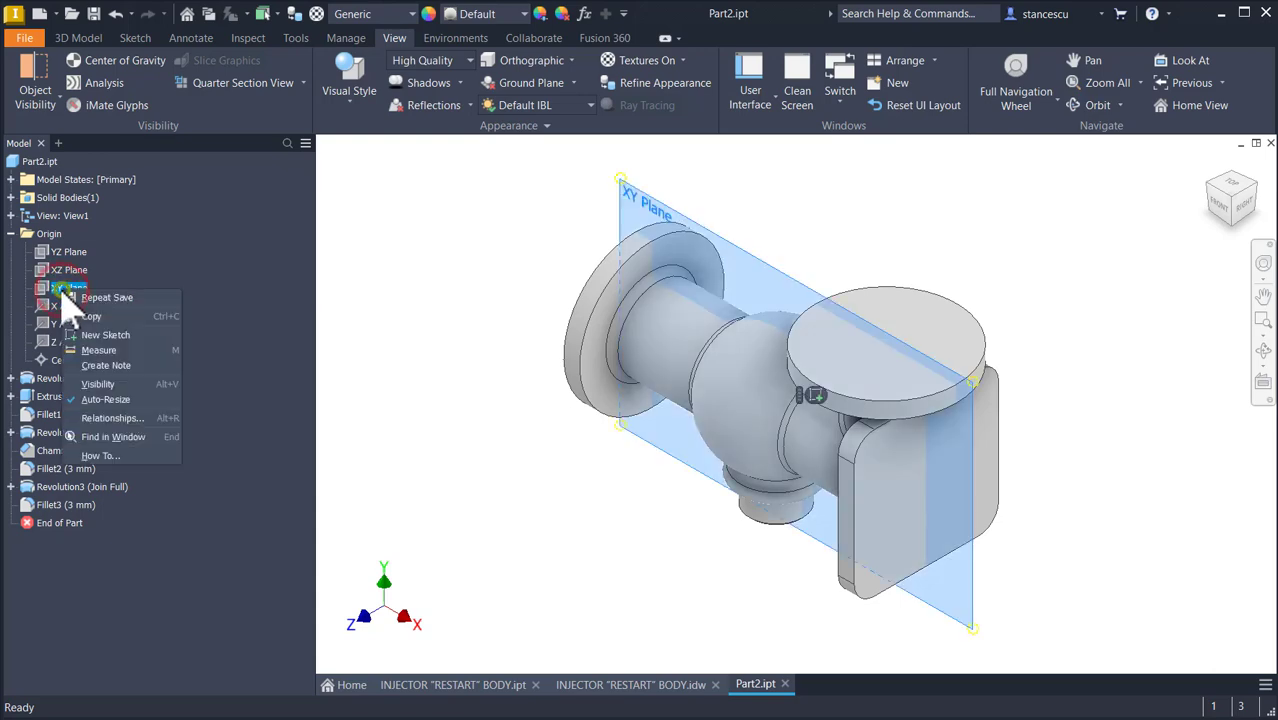
pyautogui.click(115, 336)
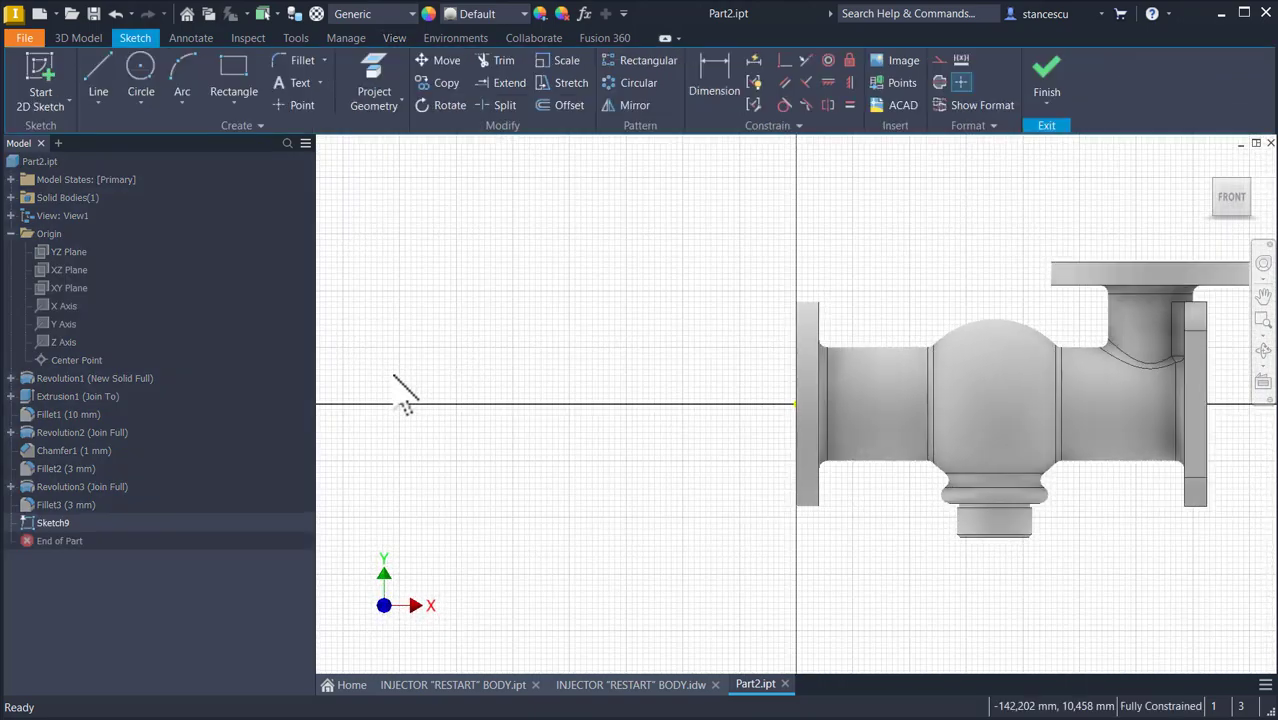
pyautogui.press('Num_Lock')
pyautogui.press('F7')
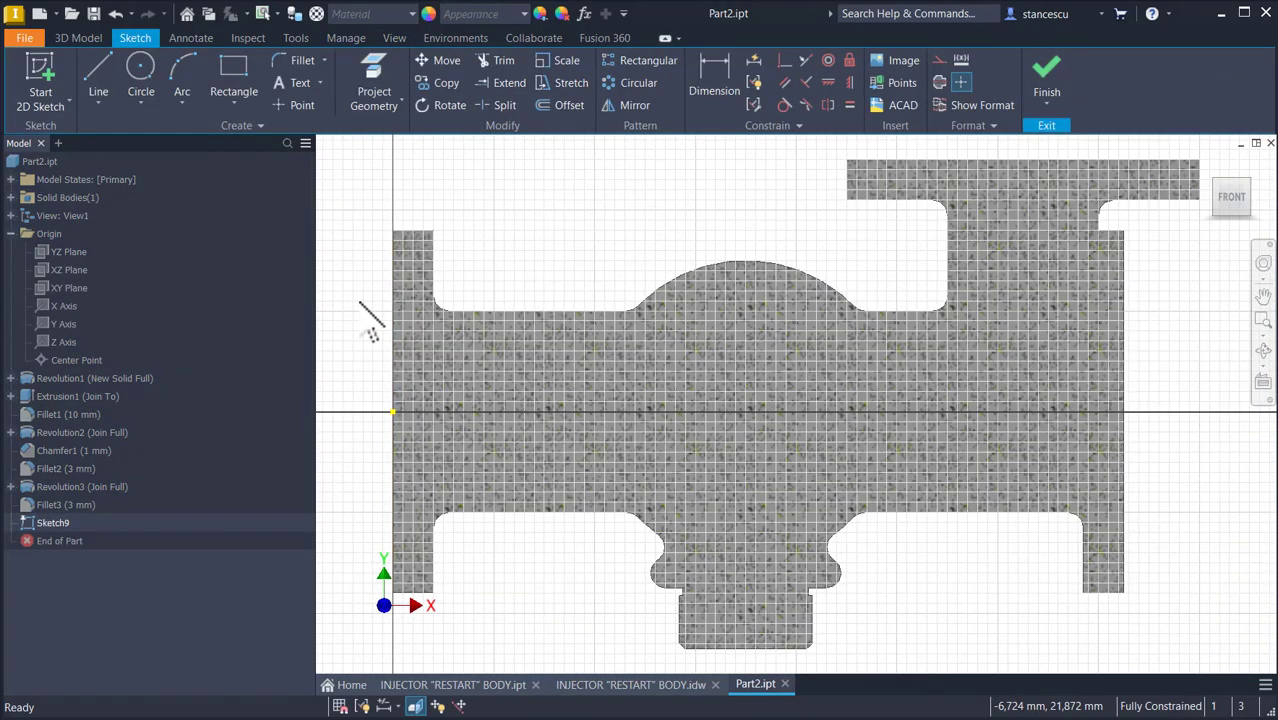
# Step: Project the rectangular flange's outer face edge and draw a centerline from the origin to it along the body's axis
pyautogui.click(372, 92)
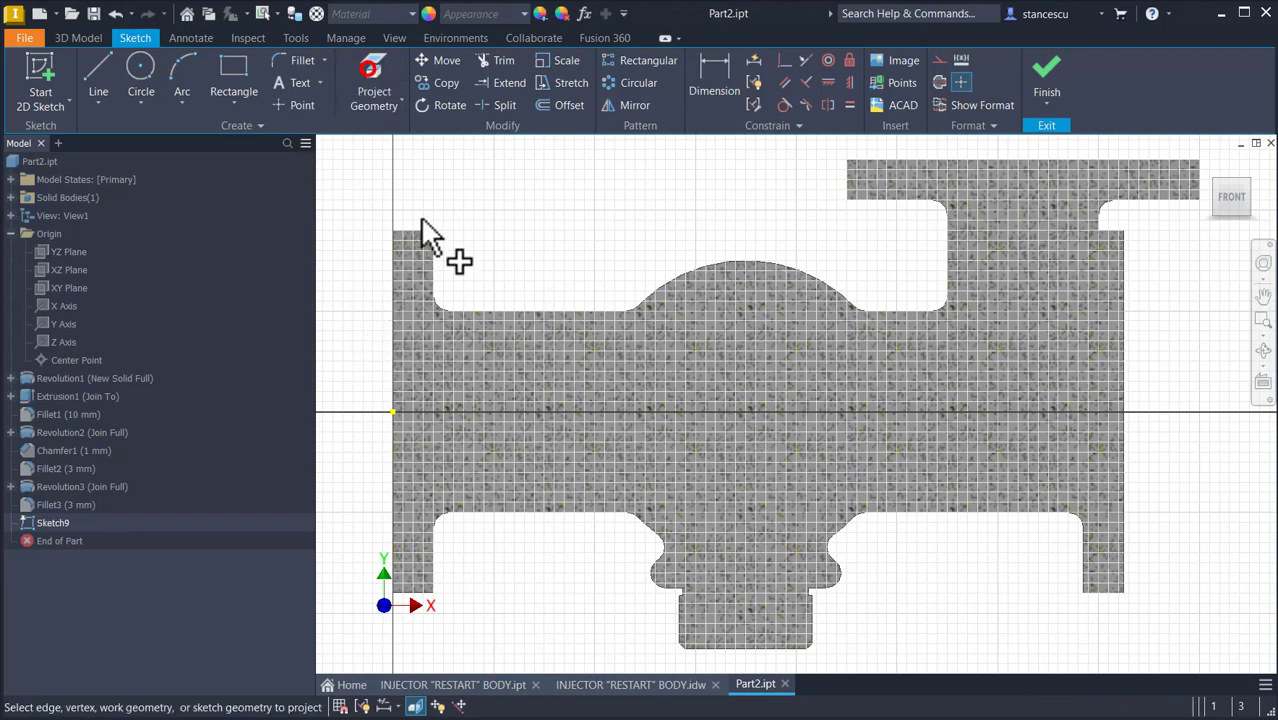
pyautogui.click(1127, 365)
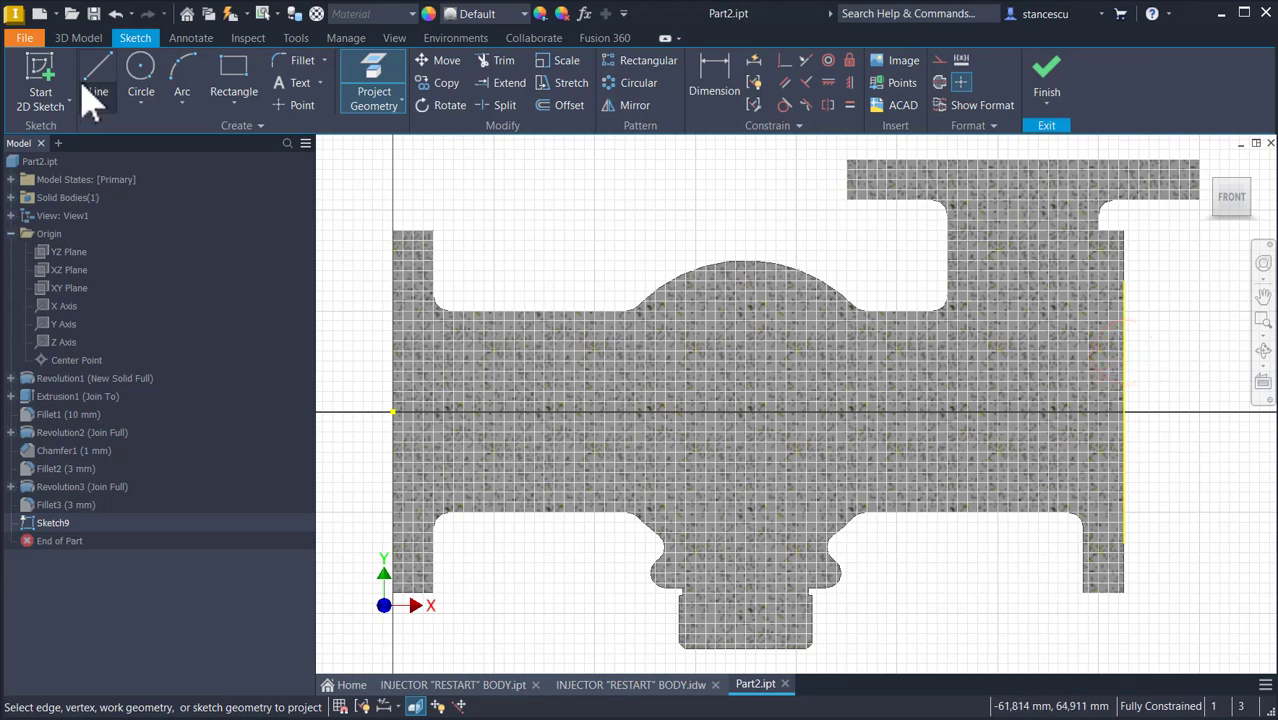
pyautogui.click(92, 70)
pyautogui.click(940, 82)
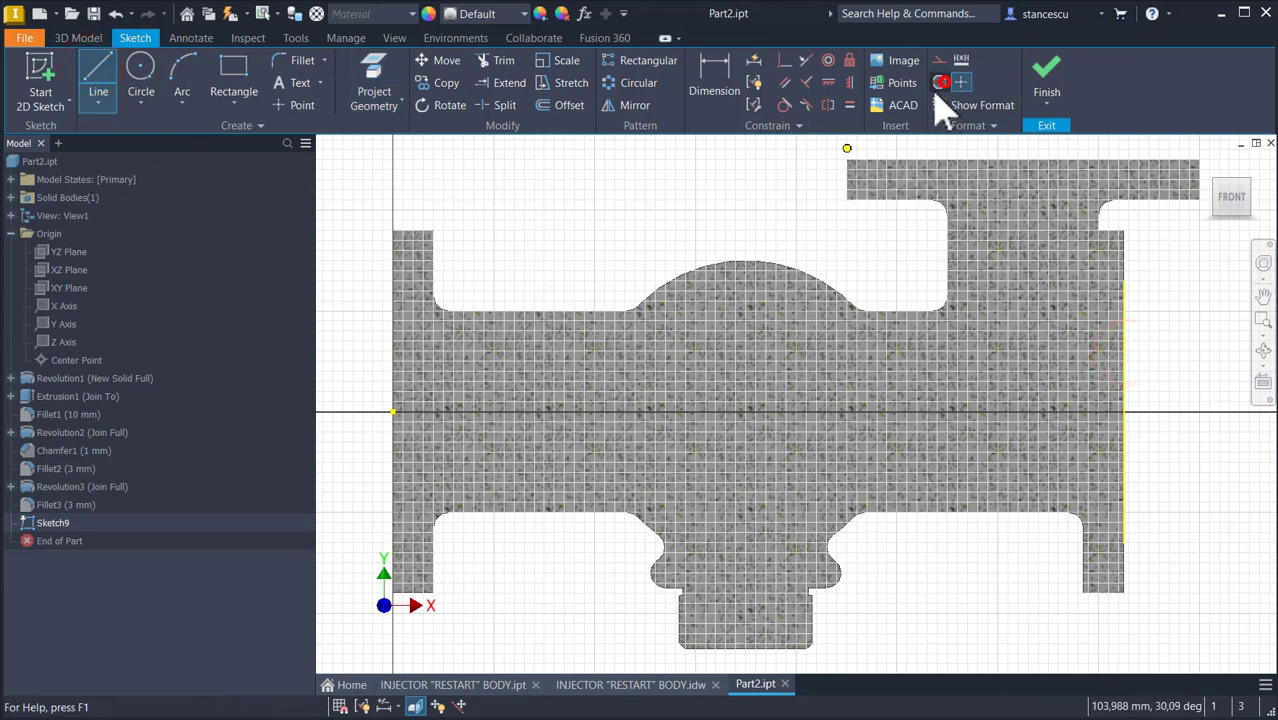
pyautogui.click(391, 410)
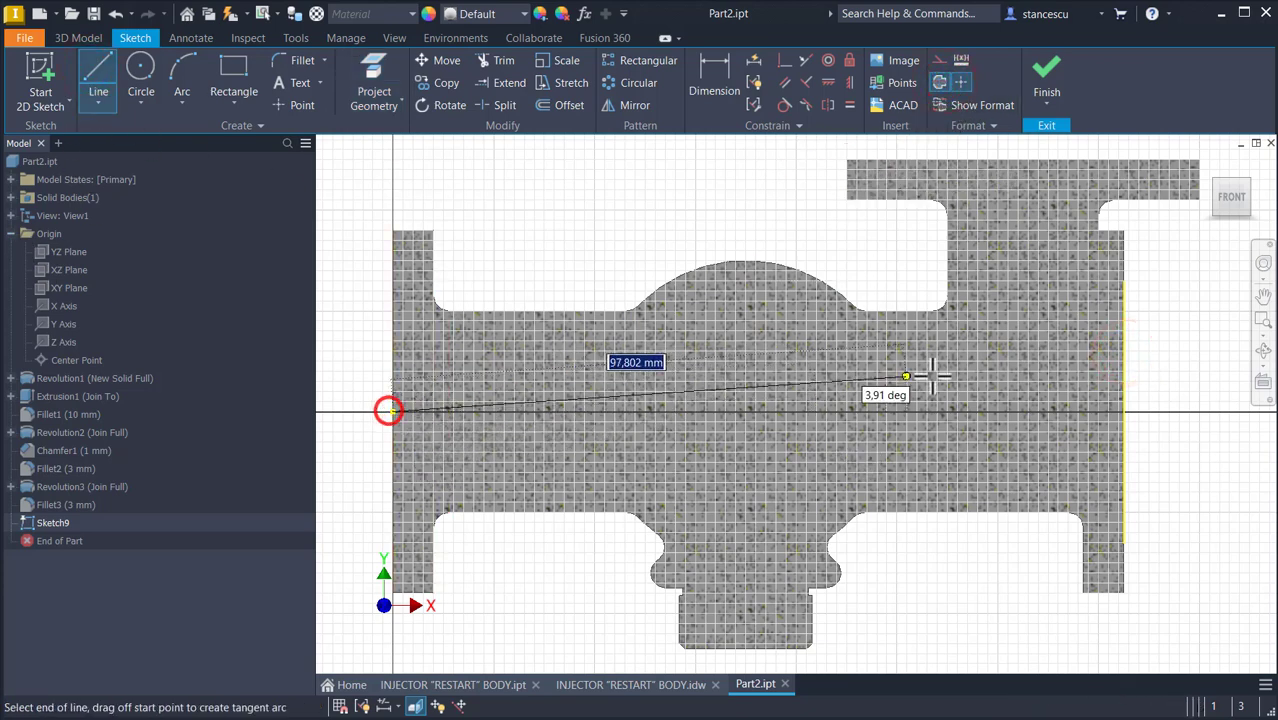
pyautogui.click(1123, 410)
pyautogui.press('Escape')
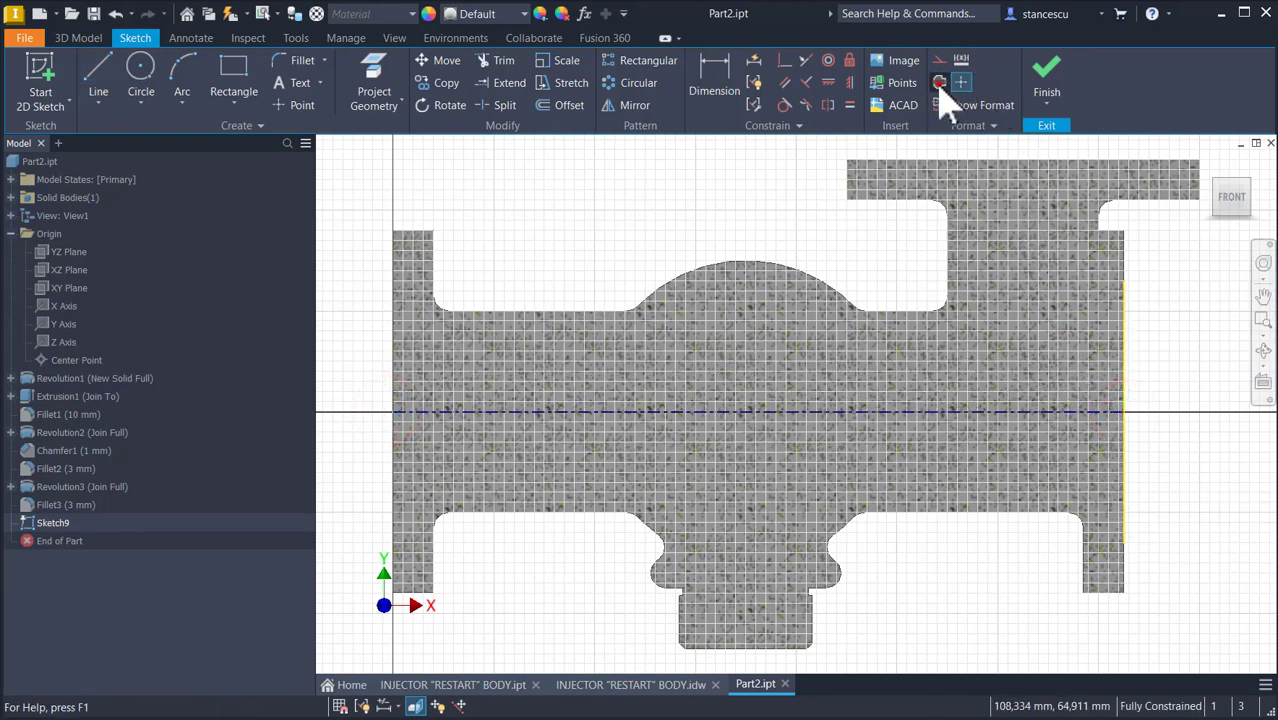
# Step: Draw a line about 21 mm up the round flange's face from the origin, then a step about 2.6 mm wide and 4.8 mm deep
pyautogui.click(98, 82)
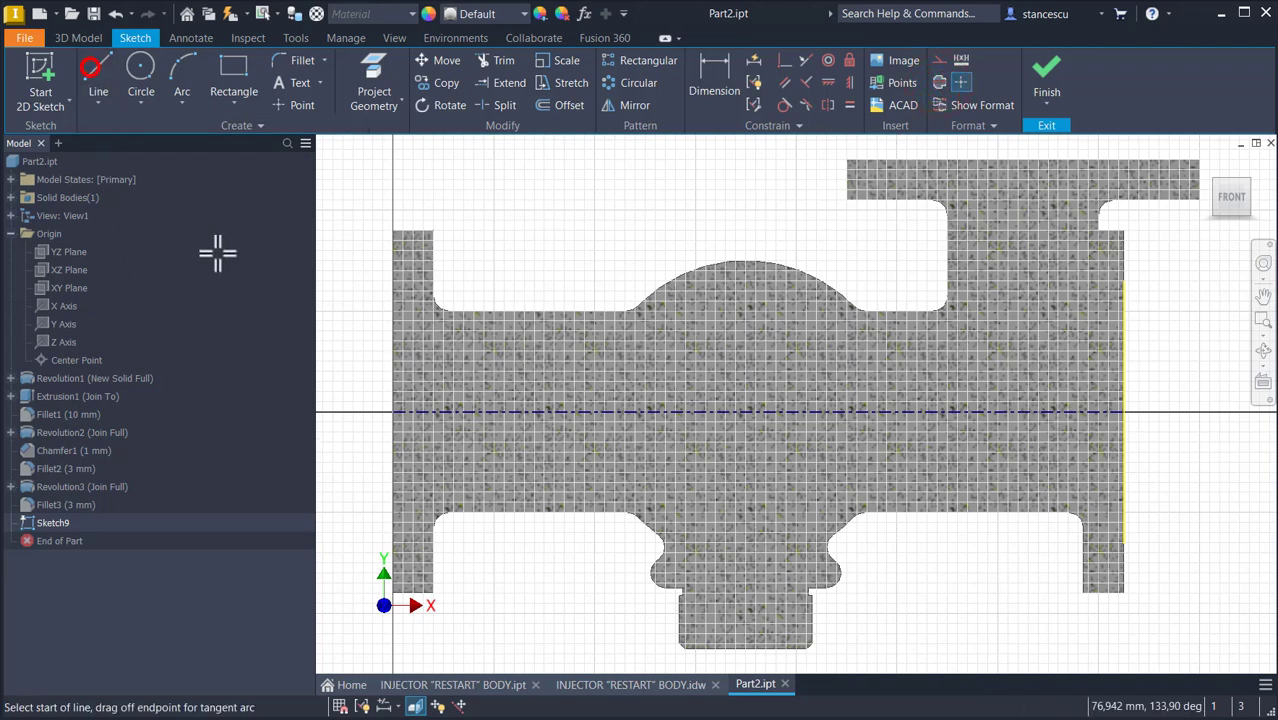
pyautogui.click(393, 410)
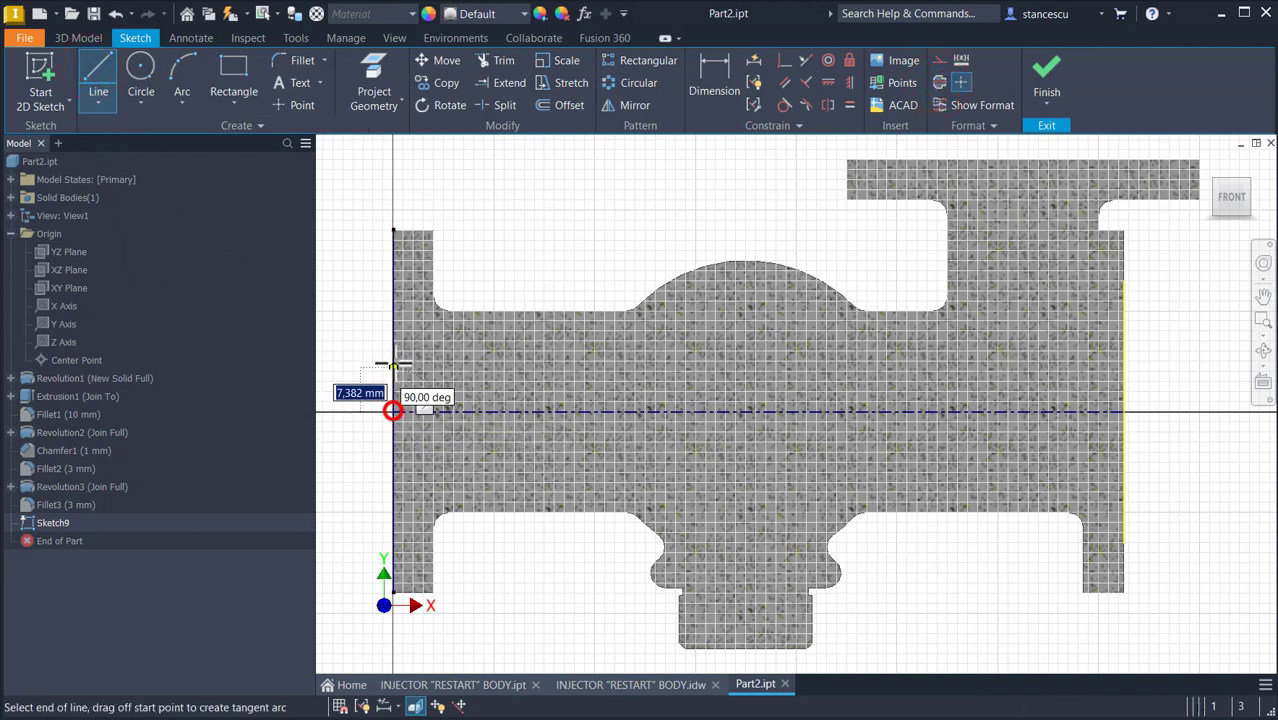
pyautogui.doubleClick(392, 305)
pyautogui.scroll(-2, 412, 325)
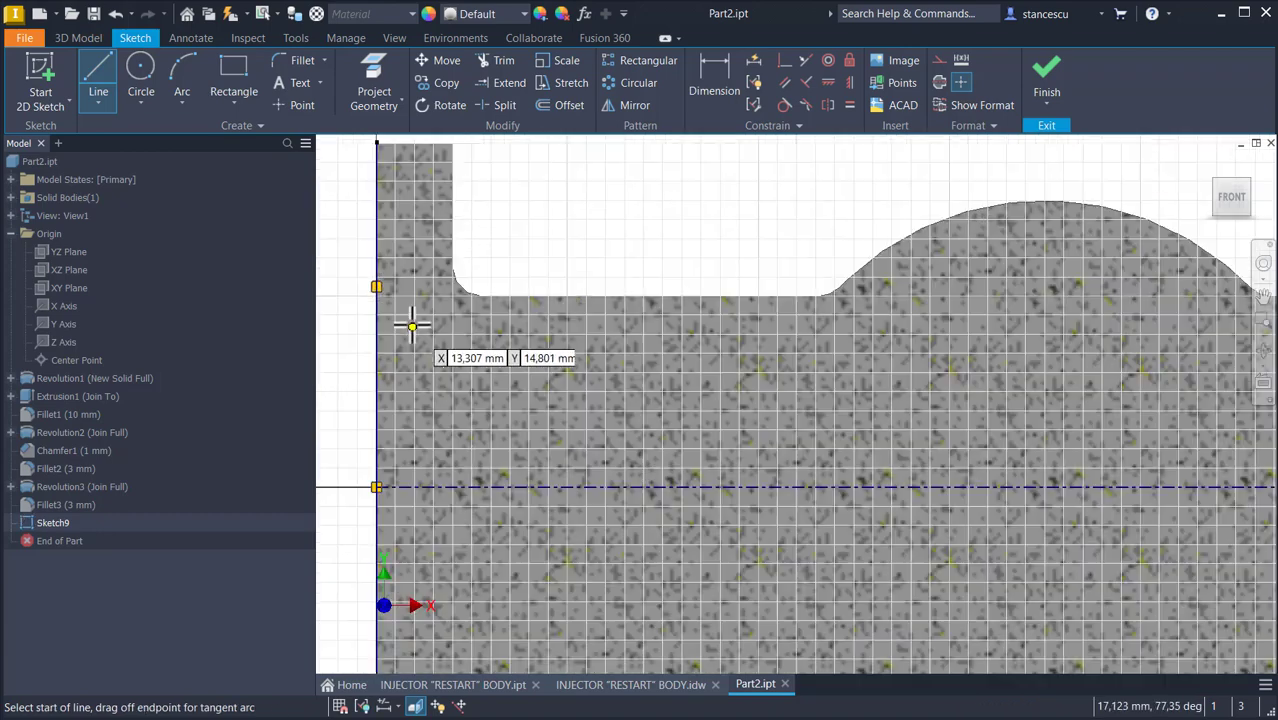
pyautogui.click(375, 286)
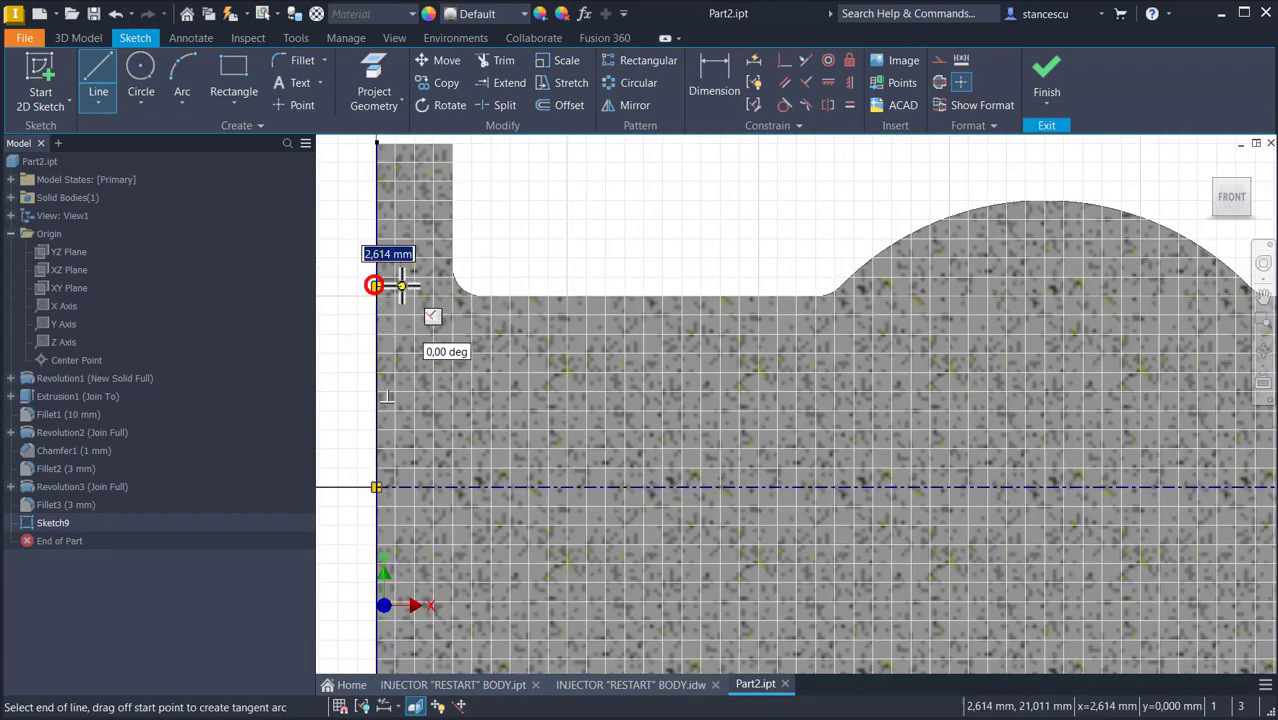
pyautogui.click(401, 286)
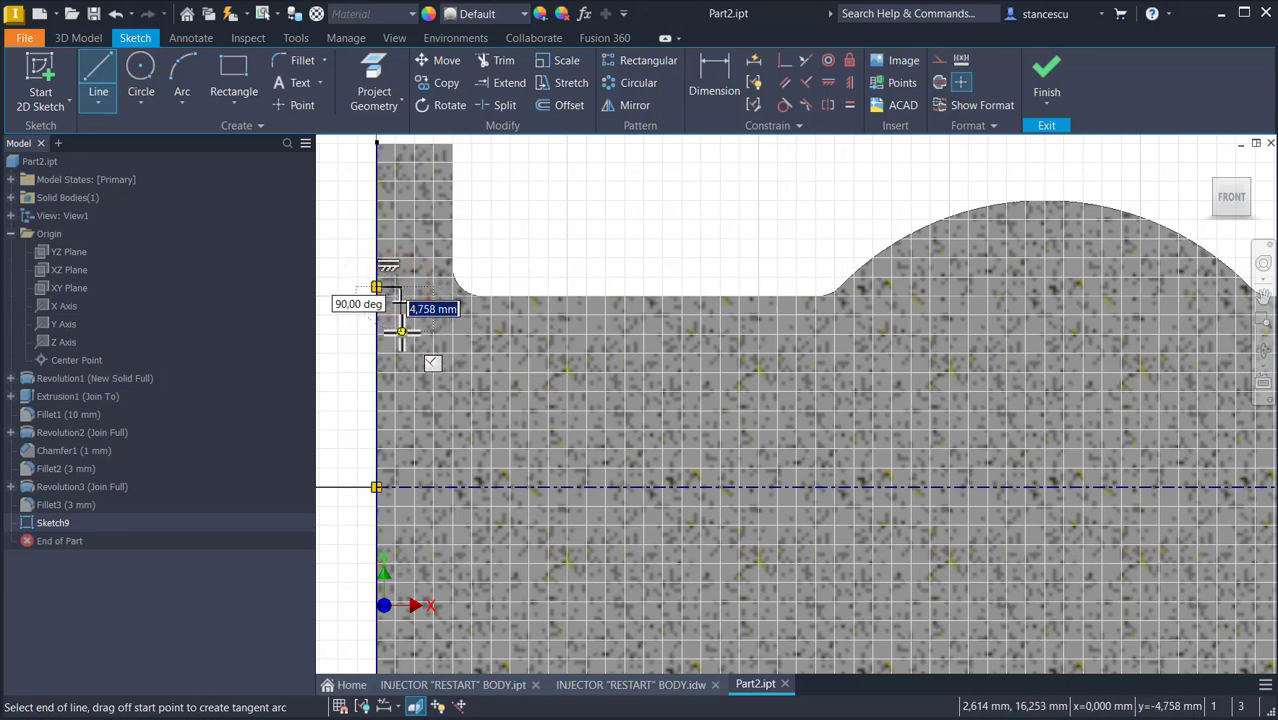
pyautogui.click(401, 329)
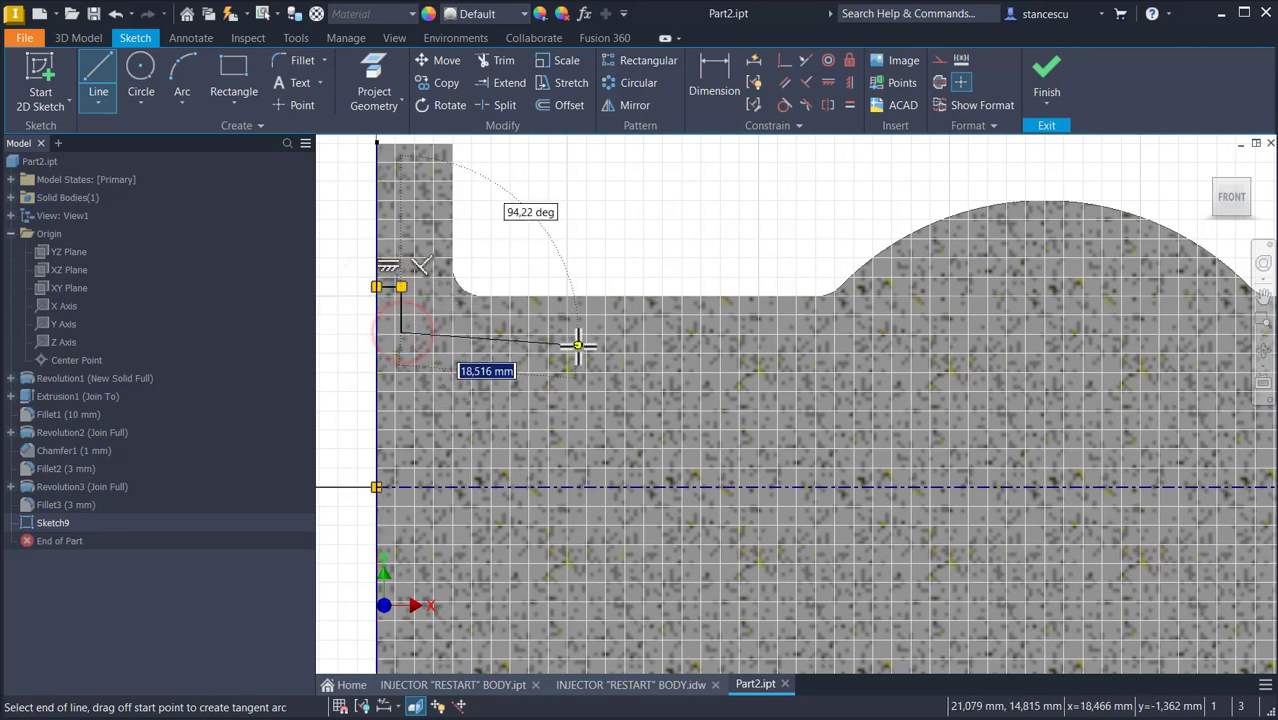
# Step: Continue the profile with a line about 26 mm long, a step toward the centerline about 4.5 by 3.6 mm, and a line about 24 mm long
pyautogui.click(652, 333)
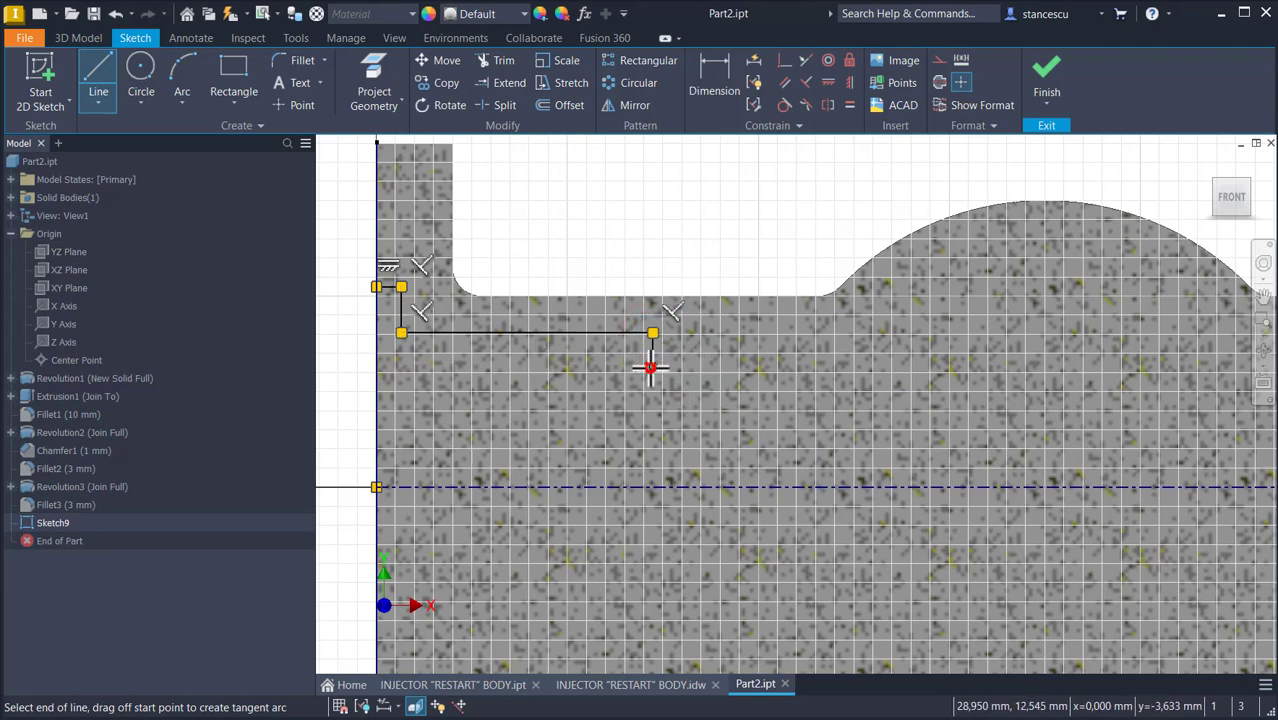
pyautogui.click(651, 367)
pyautogui.click(695, 367)
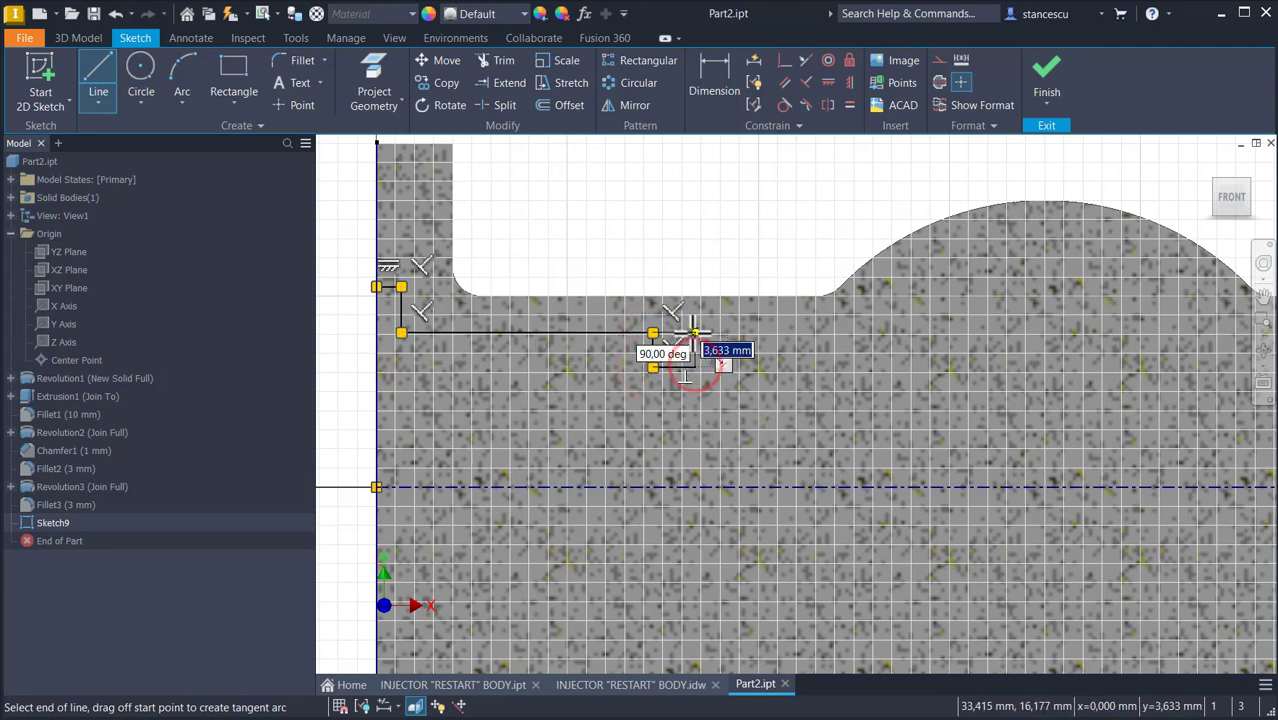
pyautogui.click(695, 333)
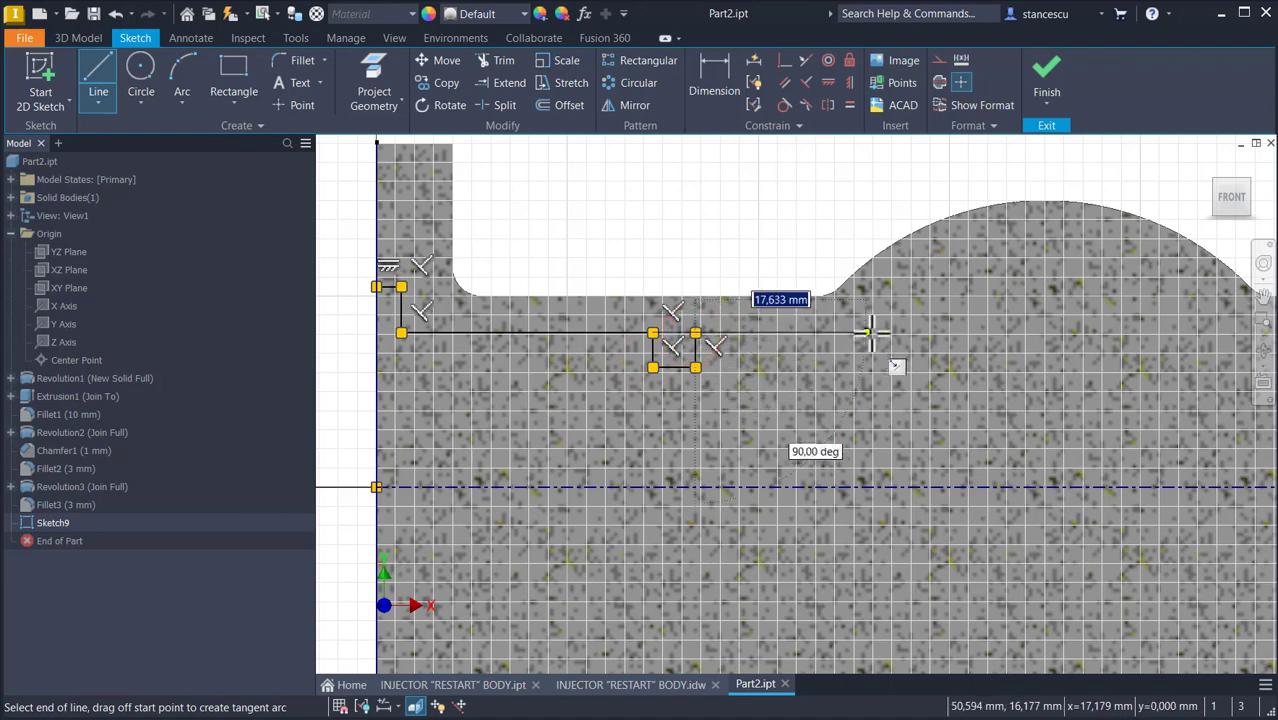
pyautogui.click(924, 333)
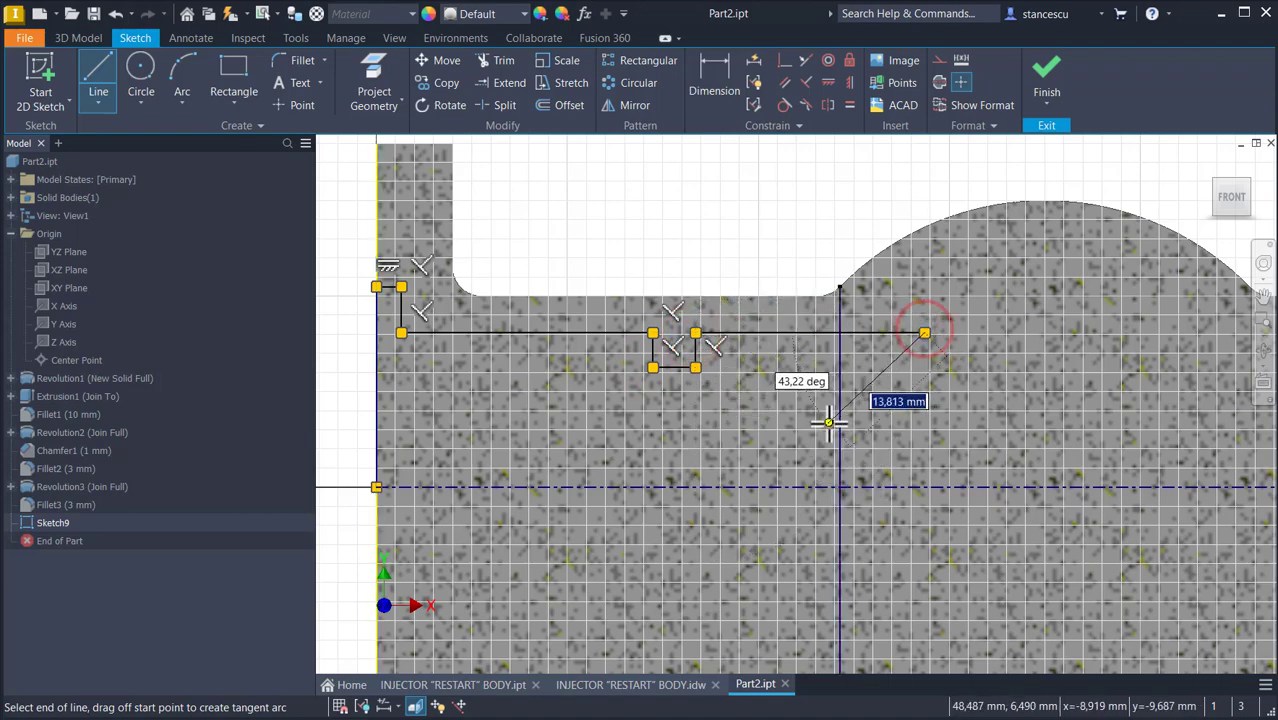
pyautogui.press('Escape')
# Step: Draw a line about 24 mm up the rectangular flange's face from the centerline's end, then three descending steps leading into the body
pyautogui.moveTo(903, 490)
pyautogui.mouseDown(button='middle')
pyautogui.moveTo(465, 448)
pyautogui.moveTo(515, 444)
pyautogui.mouseUp(button='middle')
pyautogui.moveTo(703, 391); pyautogui.dragTo(571, 397, button='middle')
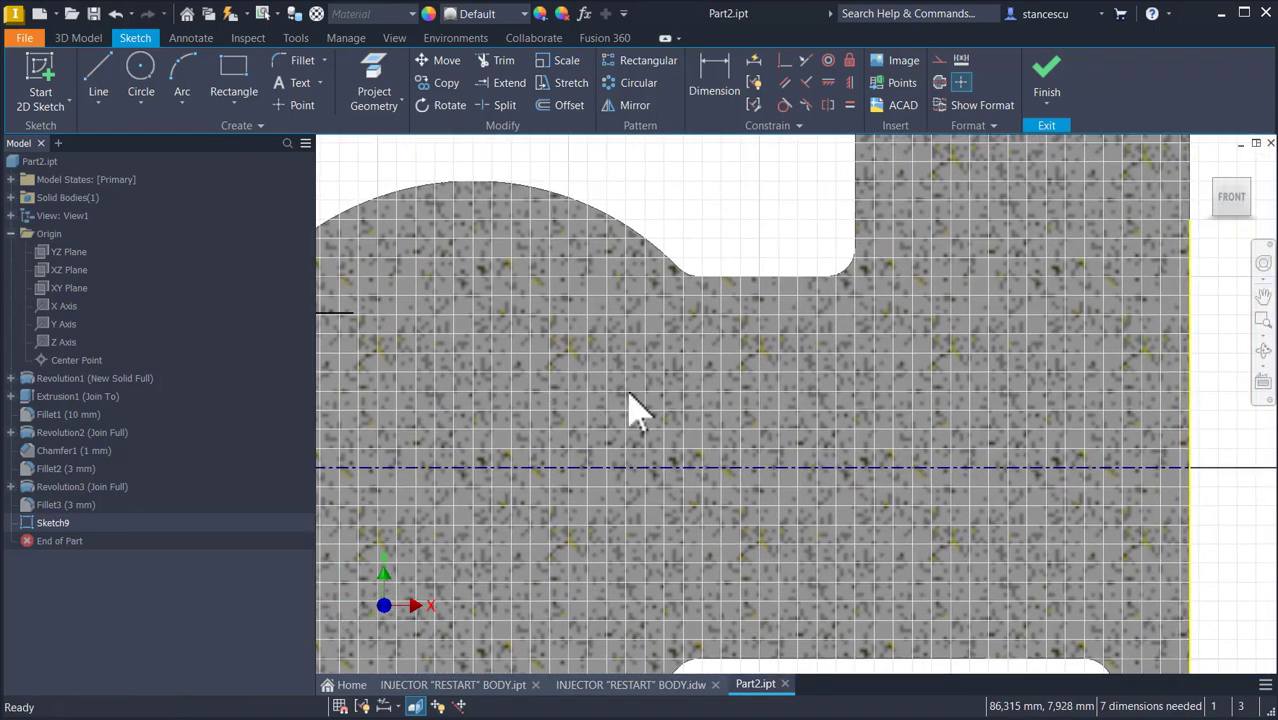
pyautogui.click(98, 80)
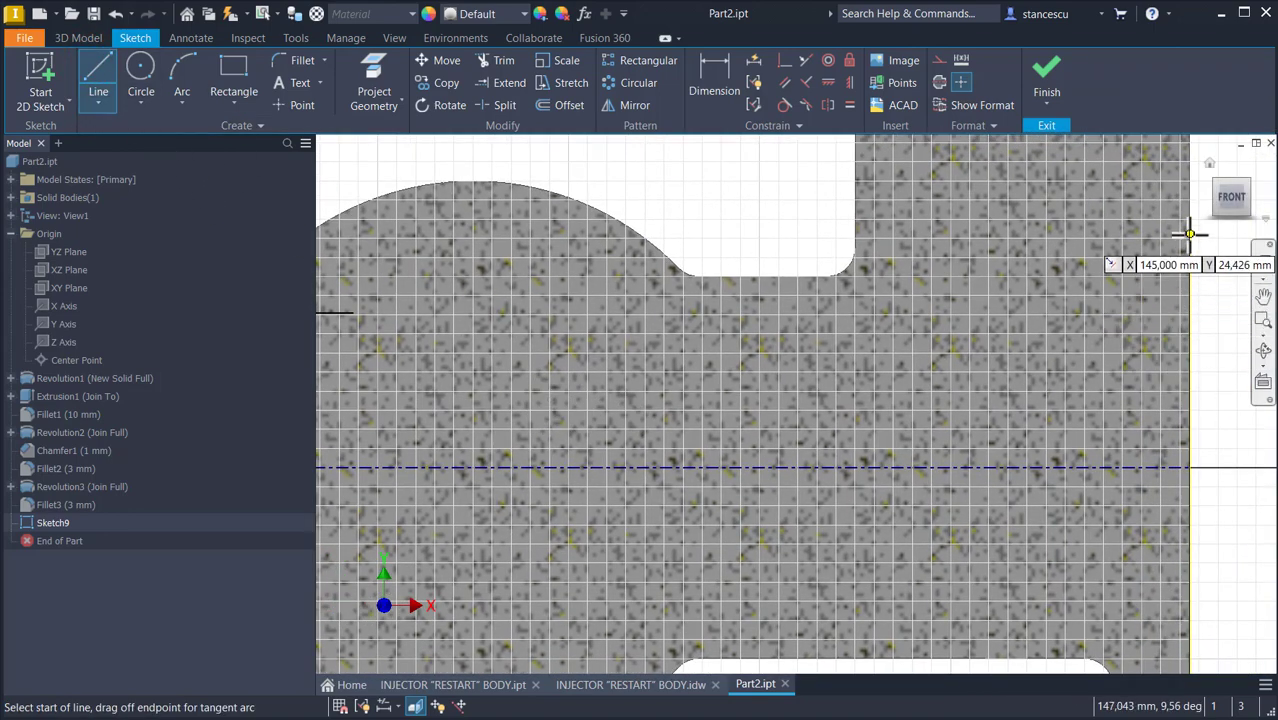
pyautogui.click(1190, 466)
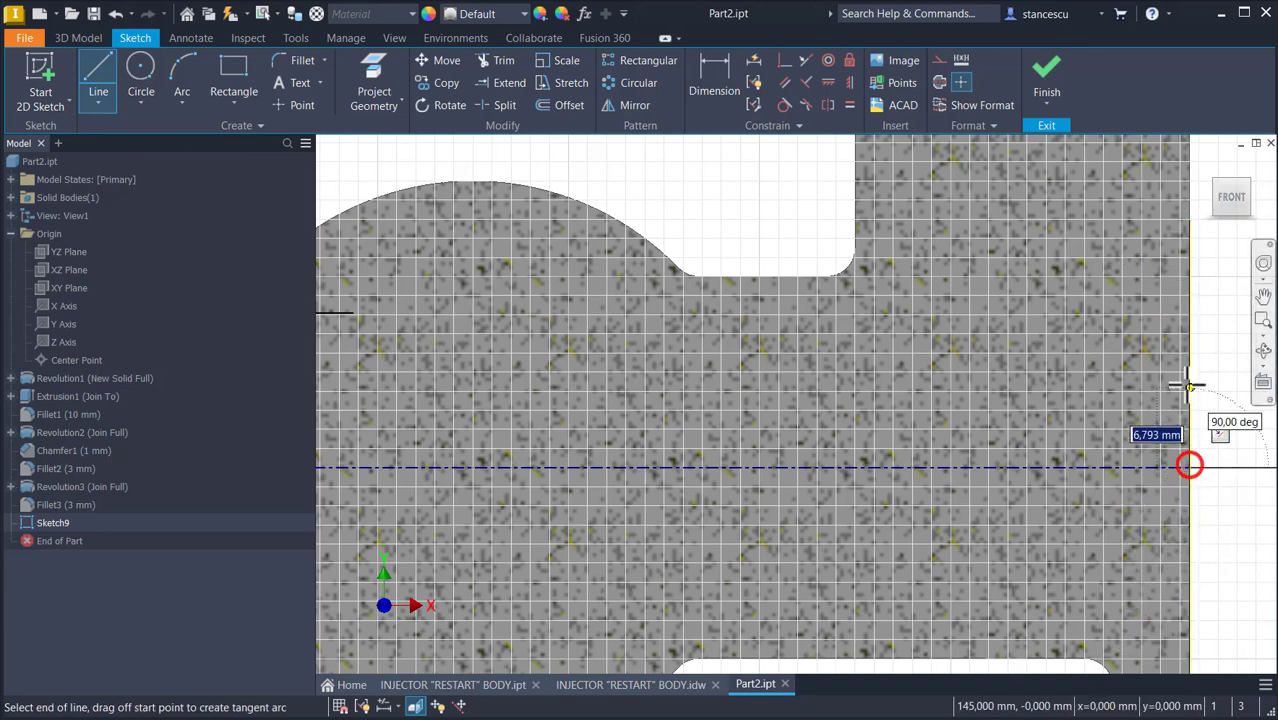
pyautogui.doubleClick(1190, 240)
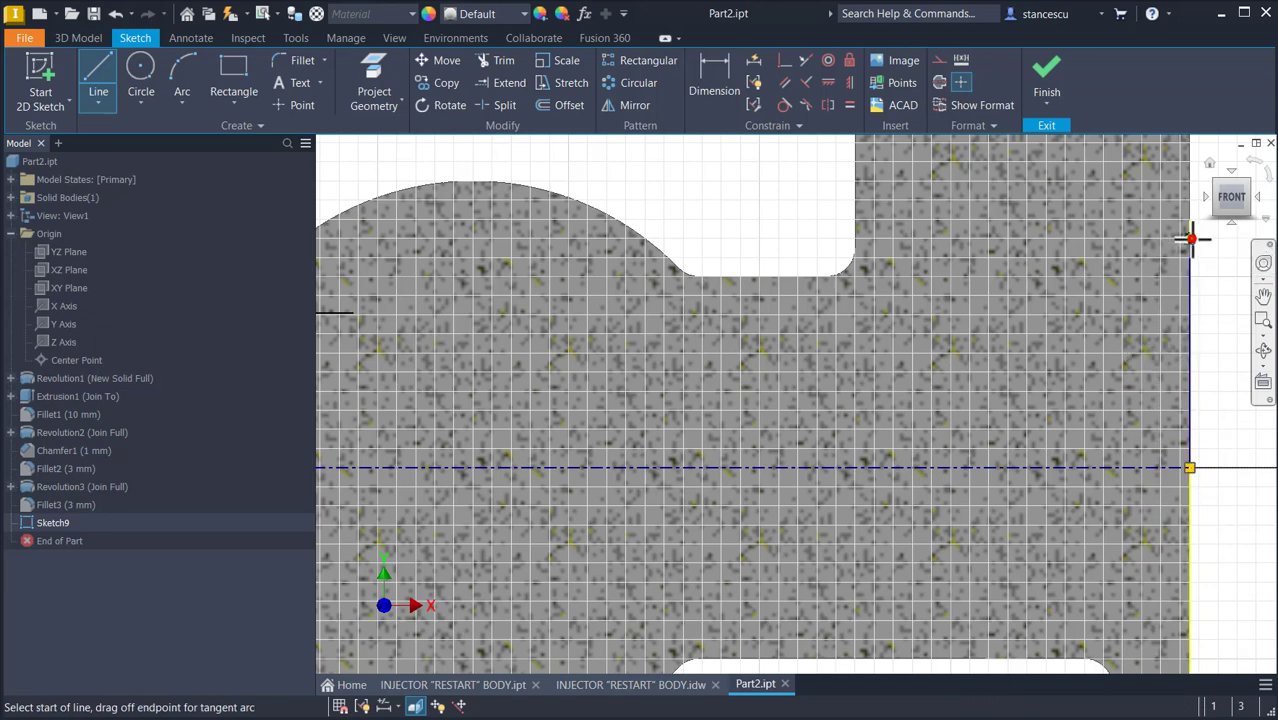
pyautogui.click(1190, 240)
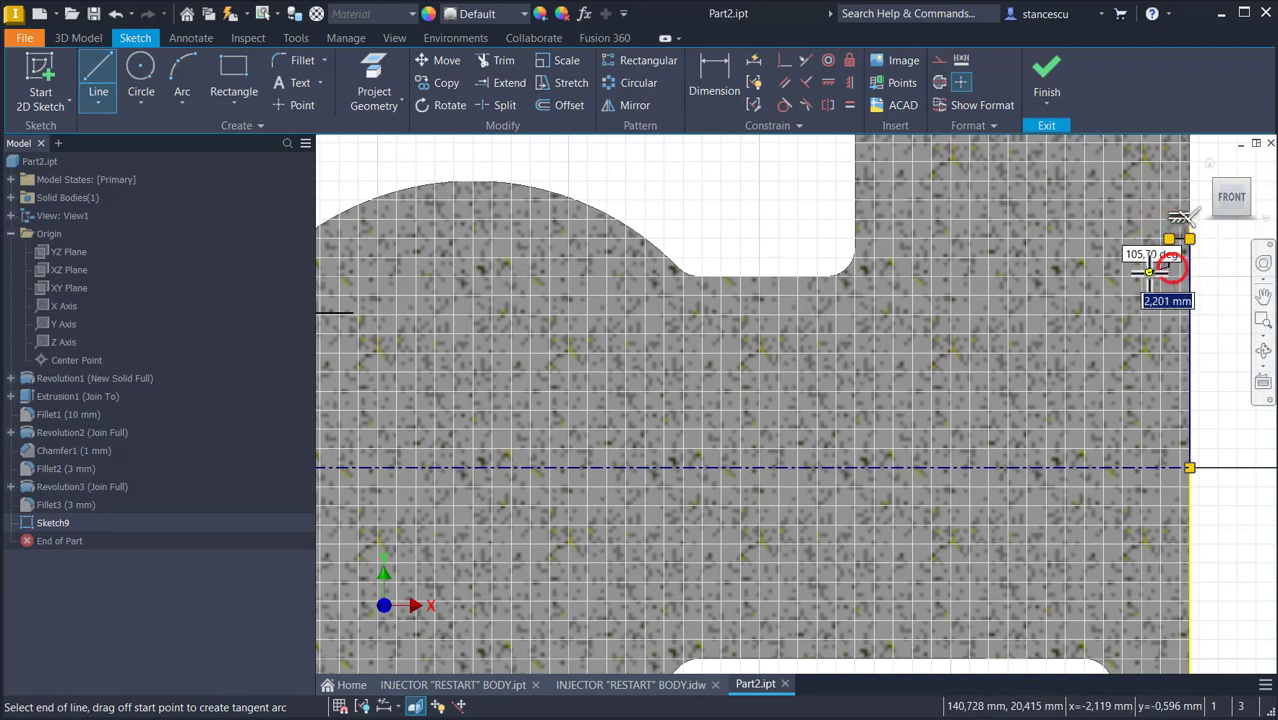
pyautogui.click(1148, 269)
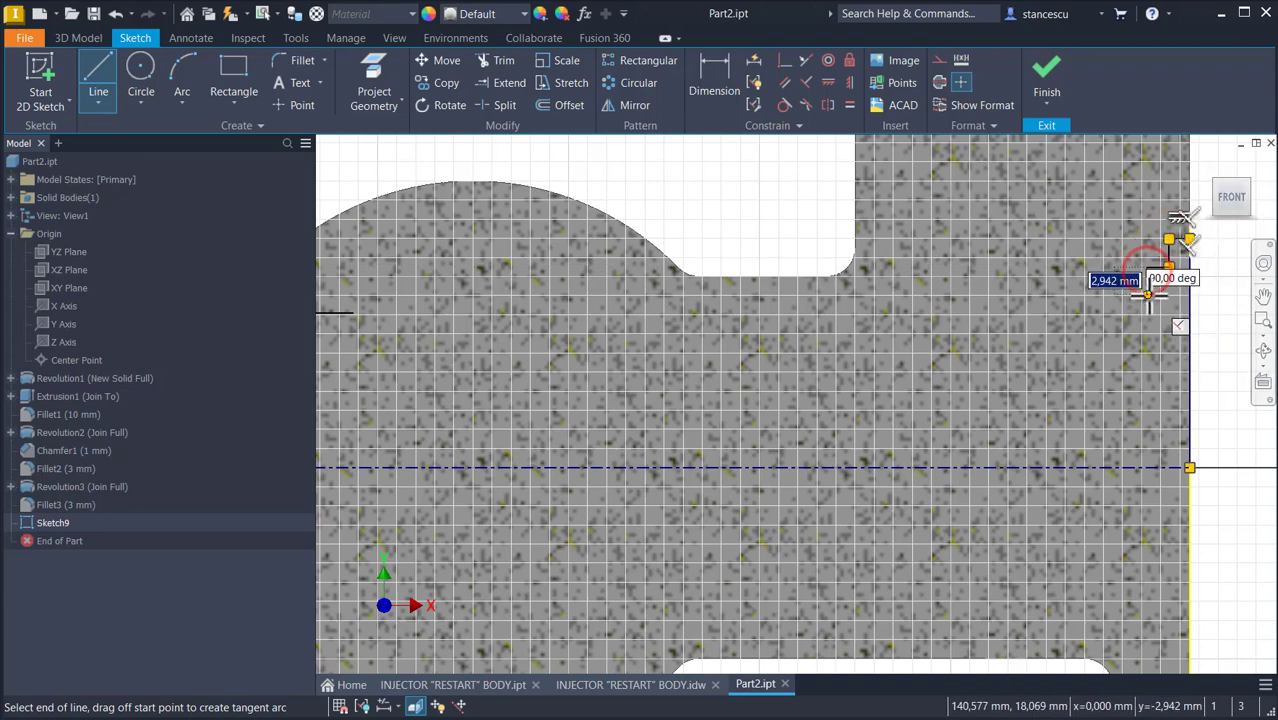
pyautogui.click(1148, 296)
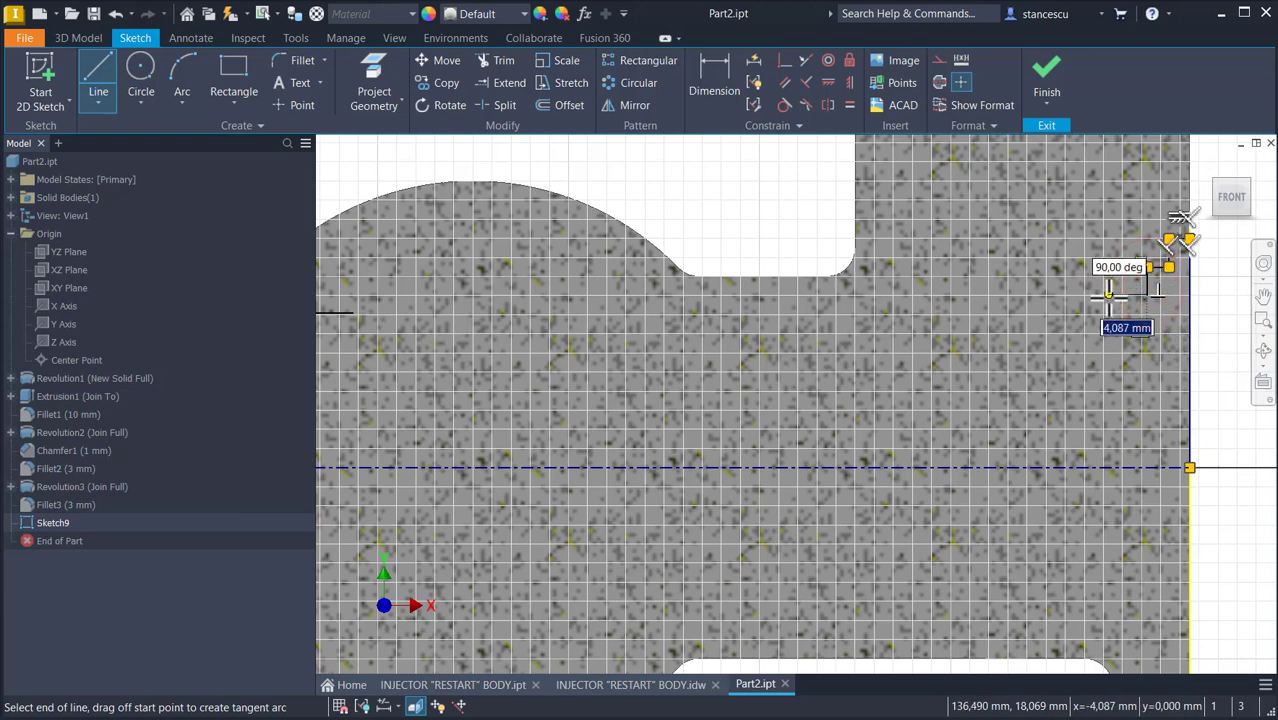
pyautogui.click(1109, 296)
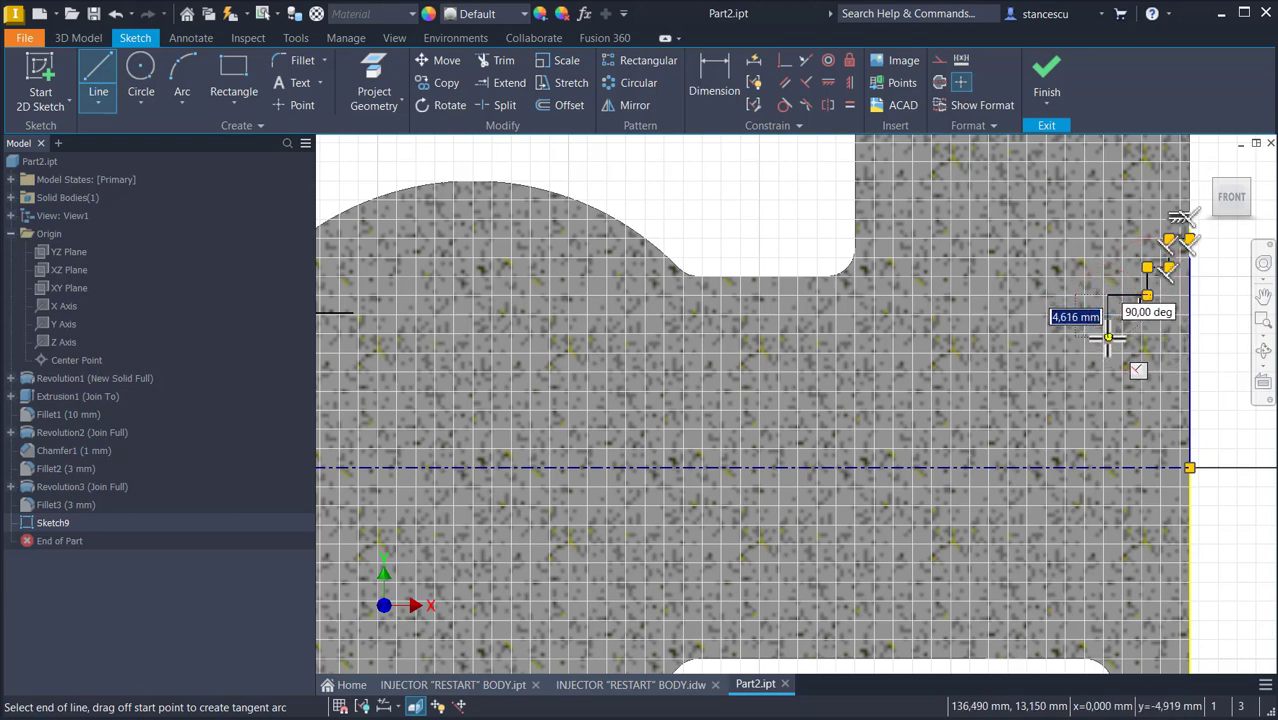
pyautogui.click(1109, 338)
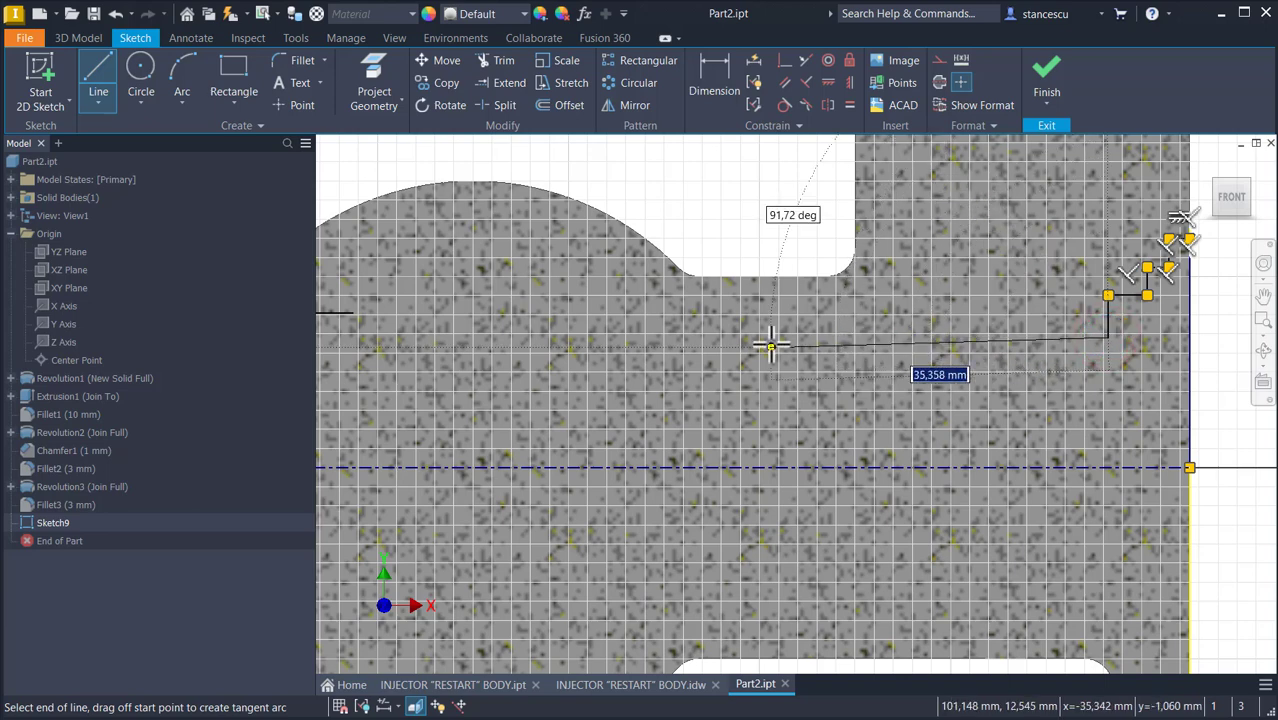
# Step: Continue with a horizontal line about 31 mm long, a step toward the centerline about 7.6 by 4 mm, and a line about 13 mm long
pyautogui.click(807, 338)
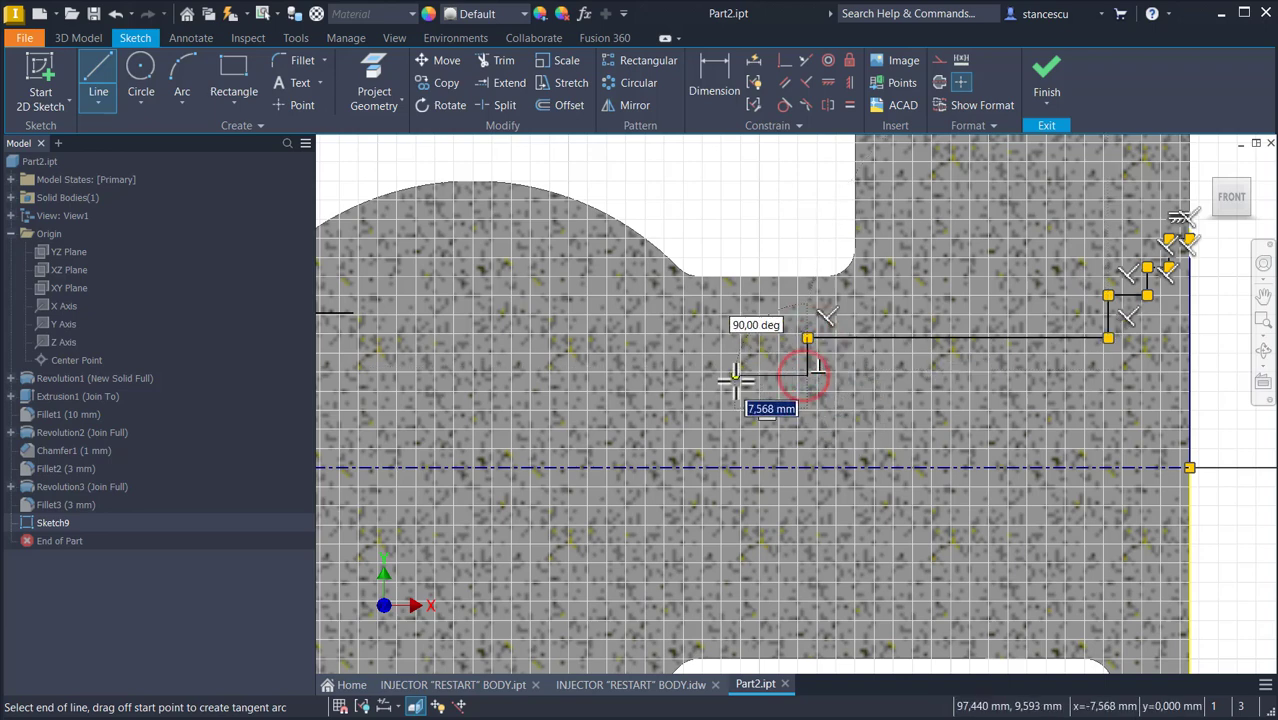
pyautogui.click(806, 376)
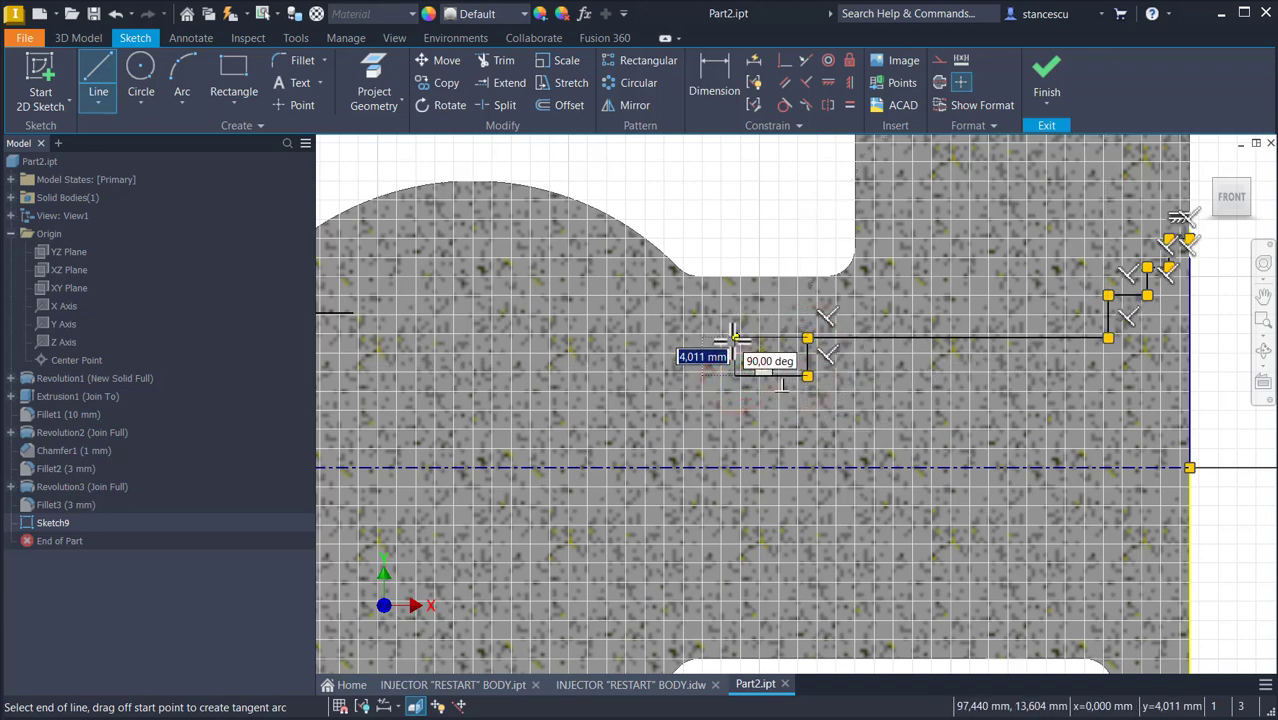
pyautogui.click(735, 338)
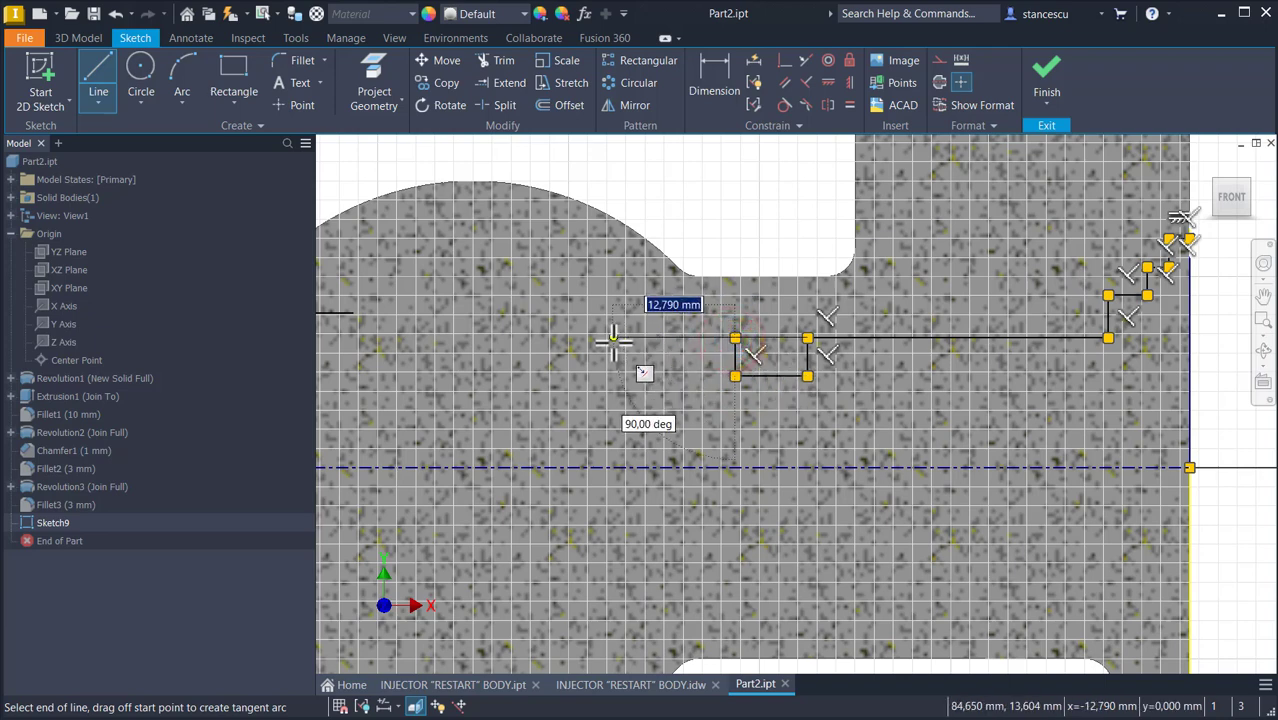
pyautogui.click(612, 341)
pyautogui.press('Escape')
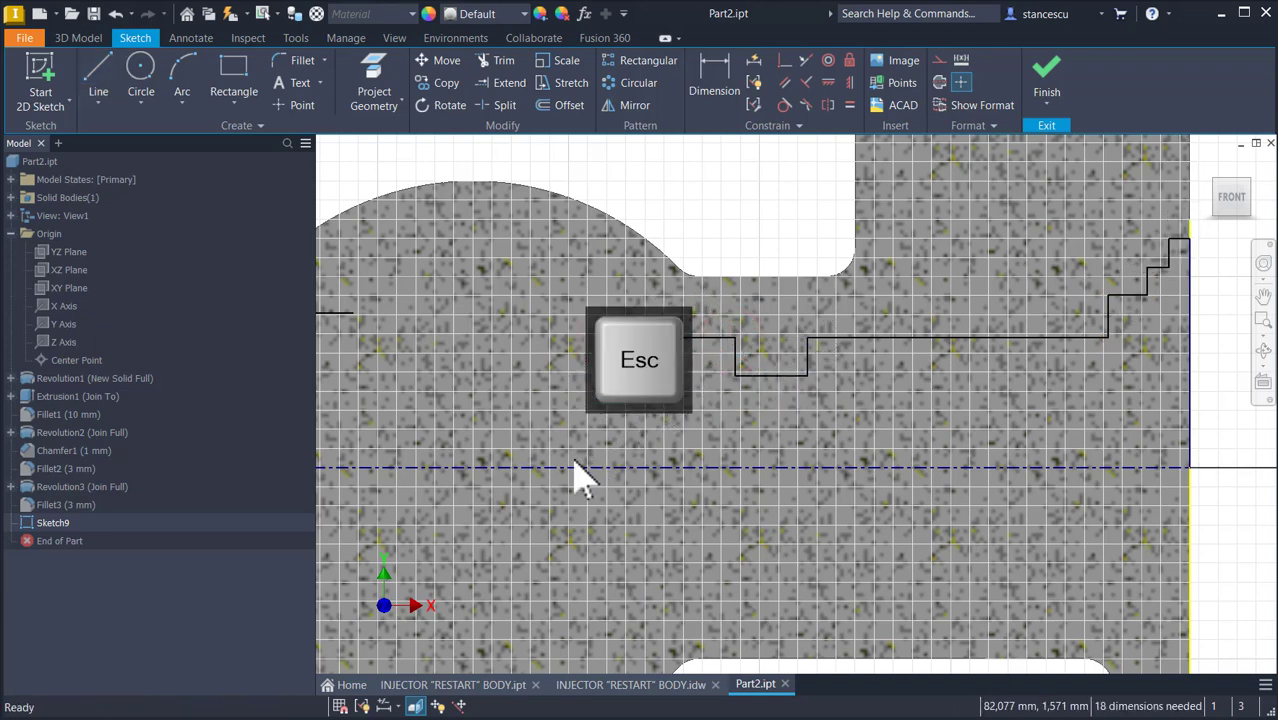
# Step: Project the spherical bulge's outer arc into the sketch and convert it to construction geometry
pyautogui.click(372, 68)
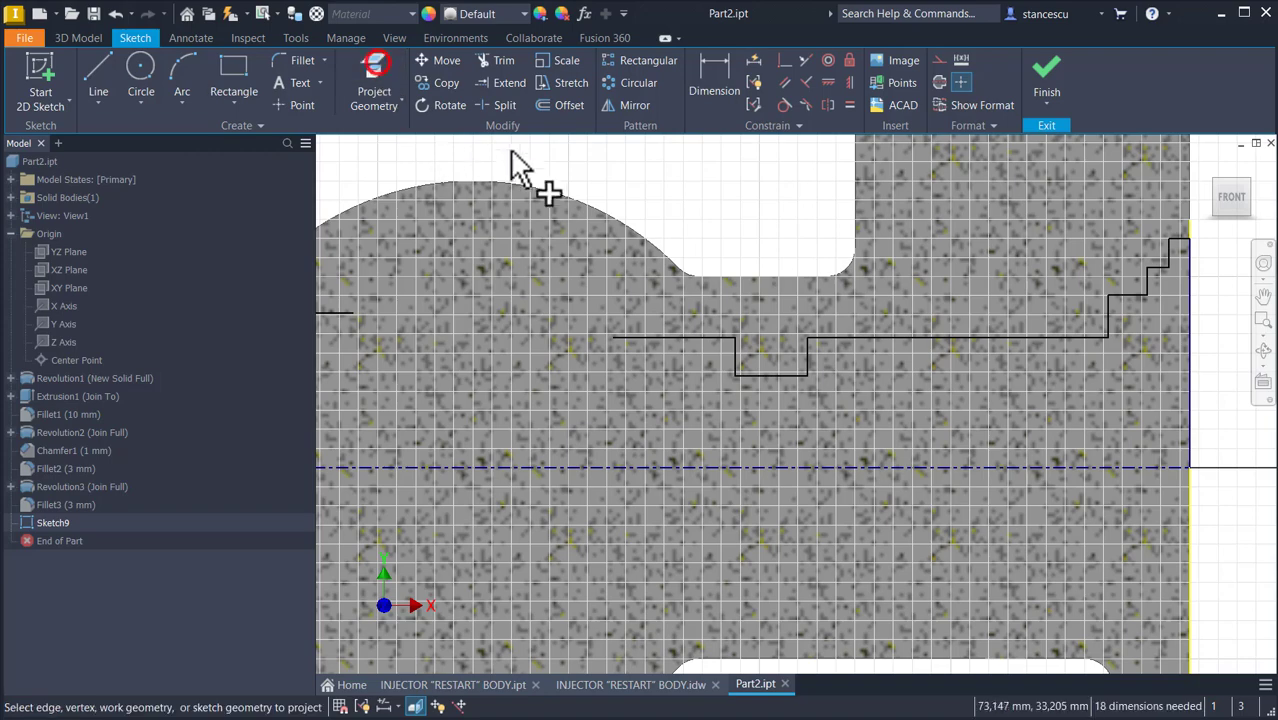
pyautogui.click(545, 192)
pyautogui.moveTo(705, 194); pyautogui.dragTo(922, 194, button='middle')
pyautogui.press('Escape')
pyautogui.click(716, 144)
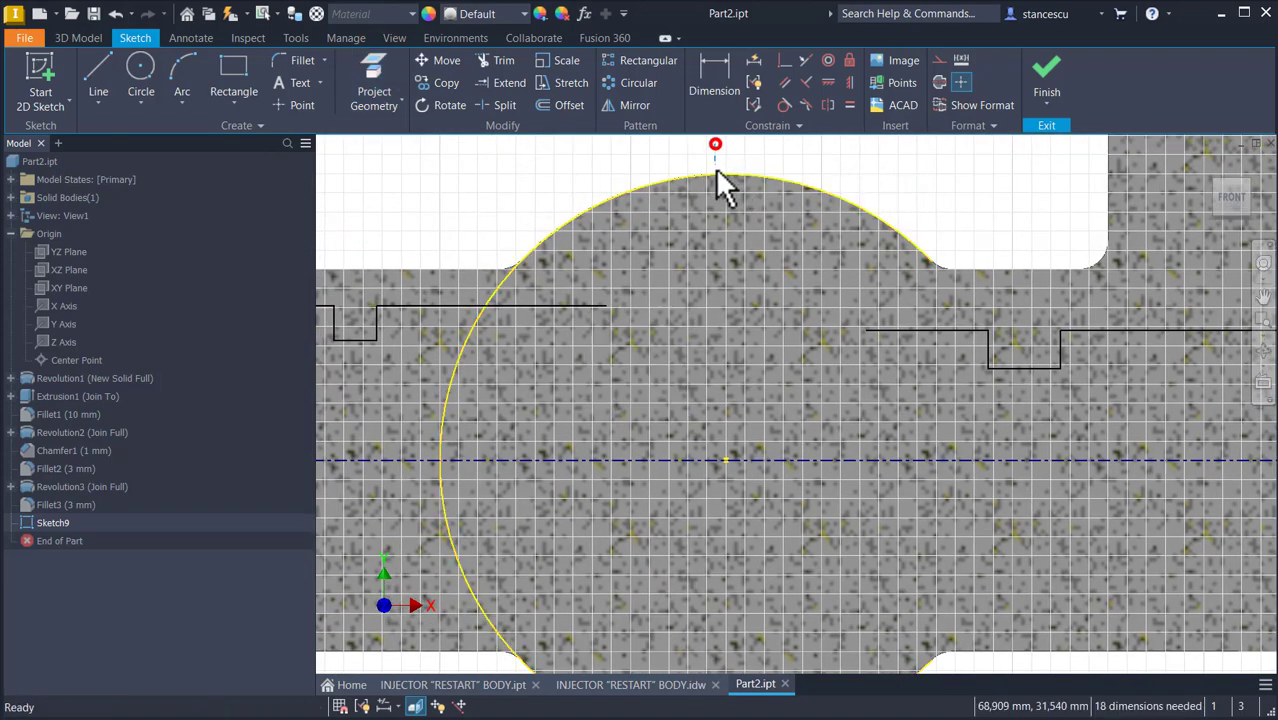
pyautogui.click(941, 62)
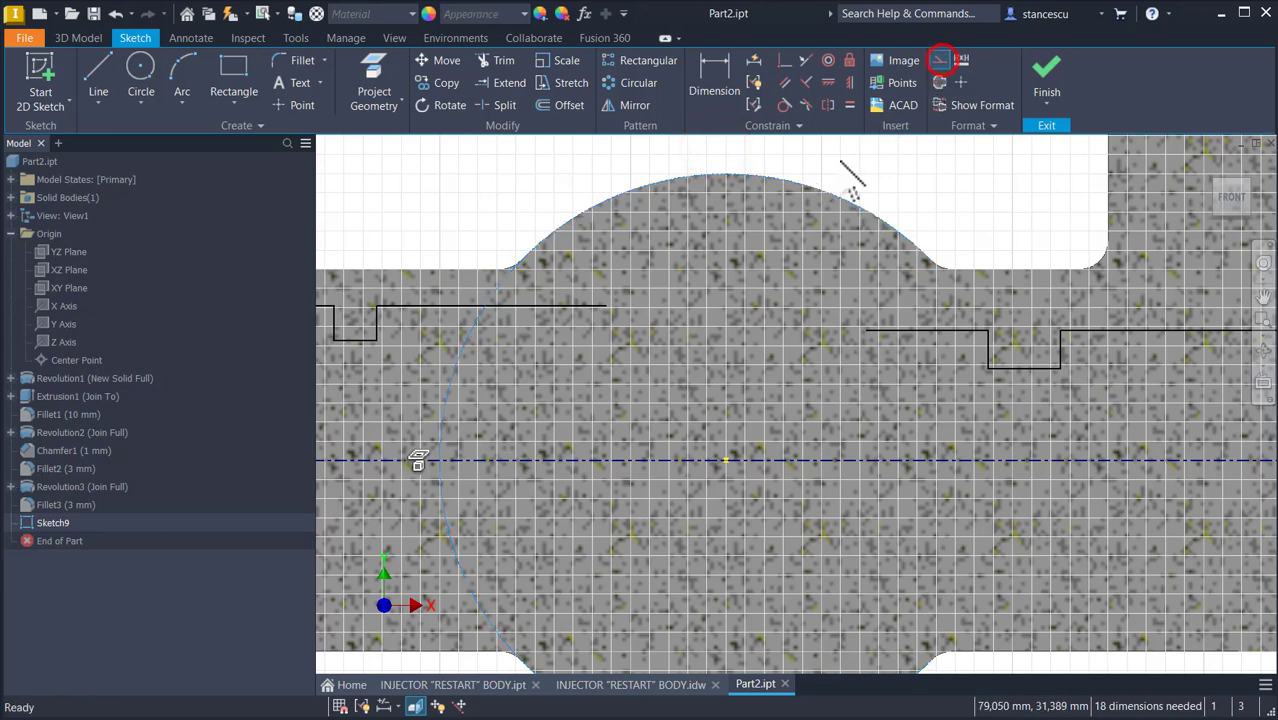
pyautogui.click(850, 171)
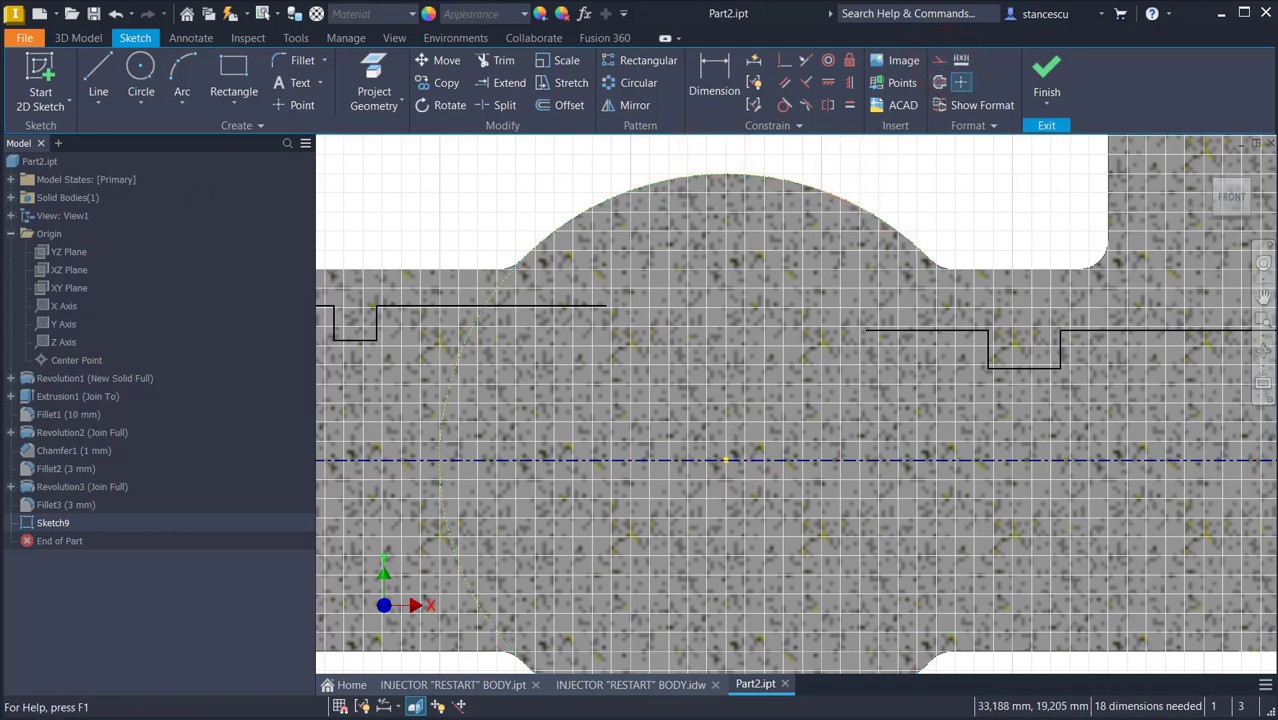
# Step: Draw a three-point arc of radius 25 mm inside the spherical bulge, bridging the gap between the two inner horizontal profile lines
pyautogui.click(182, 68)
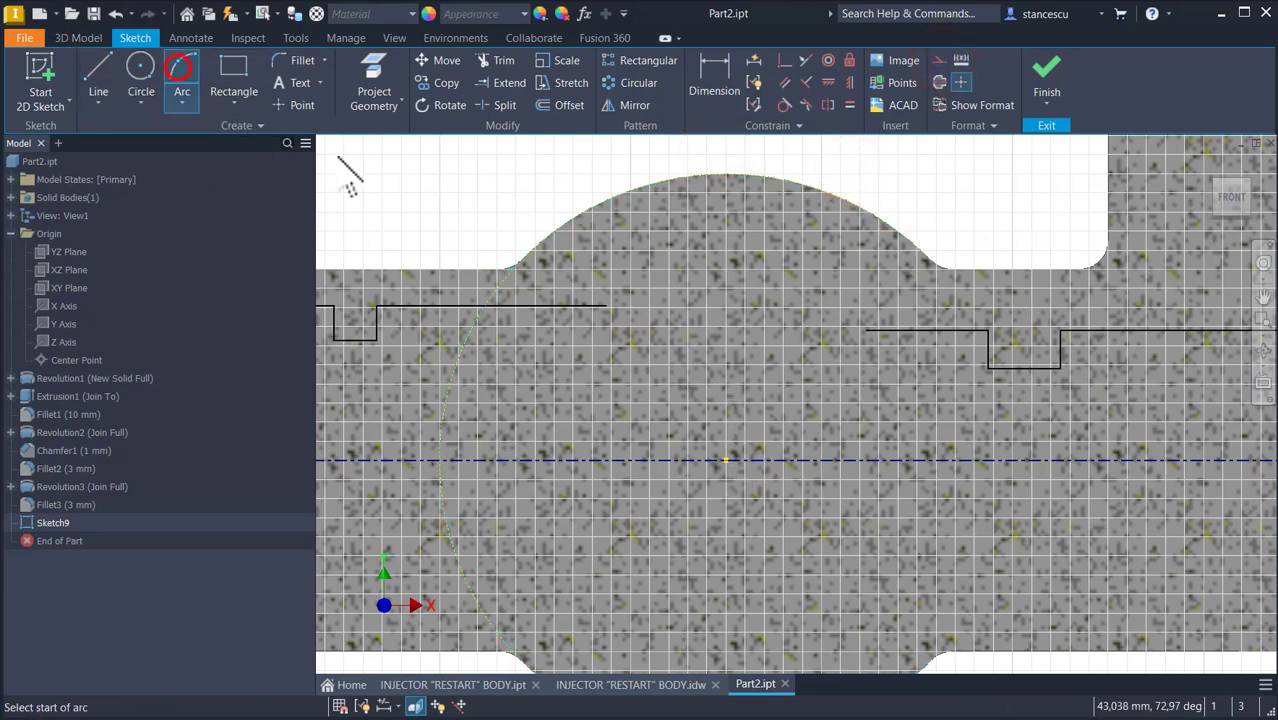
pyautogui.click(552, 310)
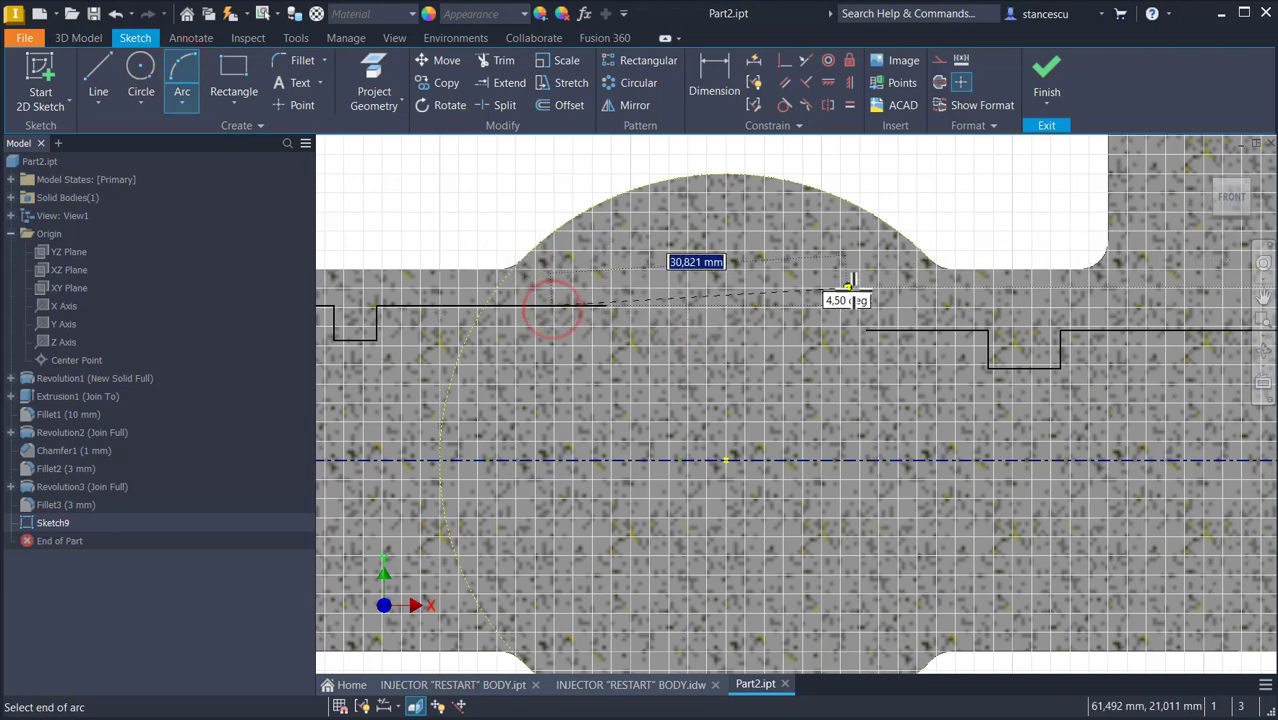
pyautogui.click(895, 360)
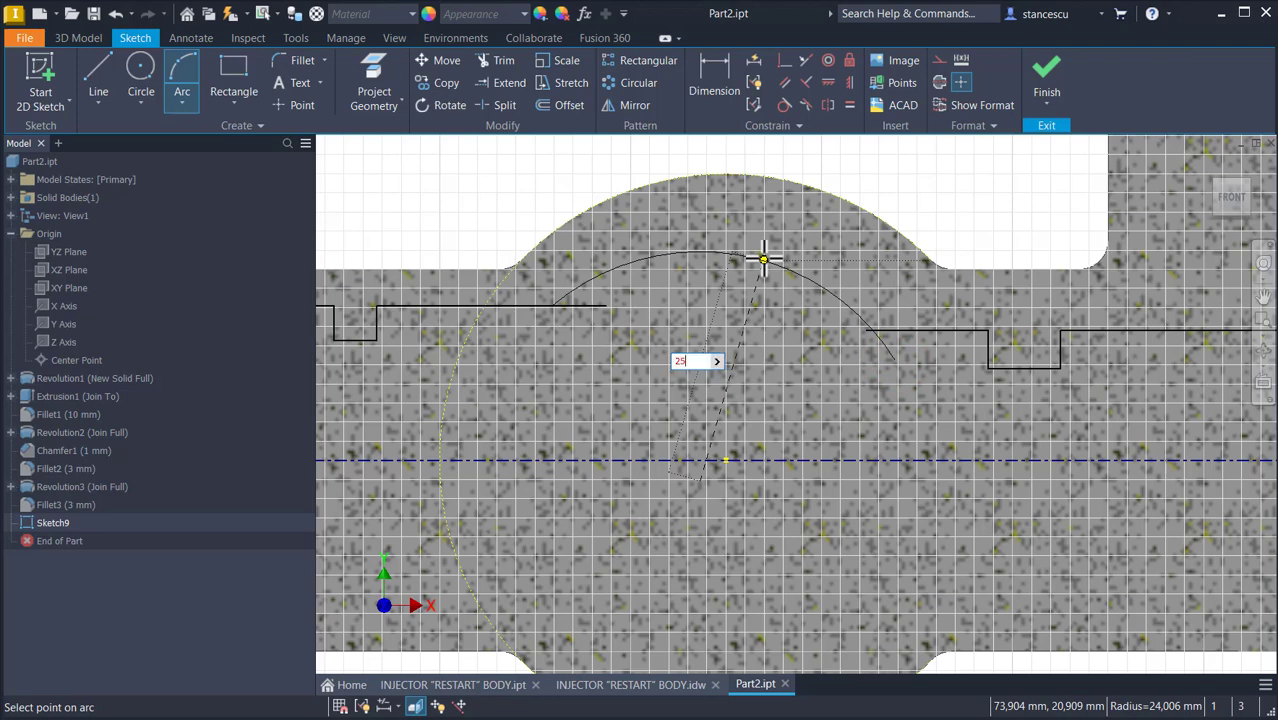
pyautogui.press('Return')
pyautogui.press('Escape')
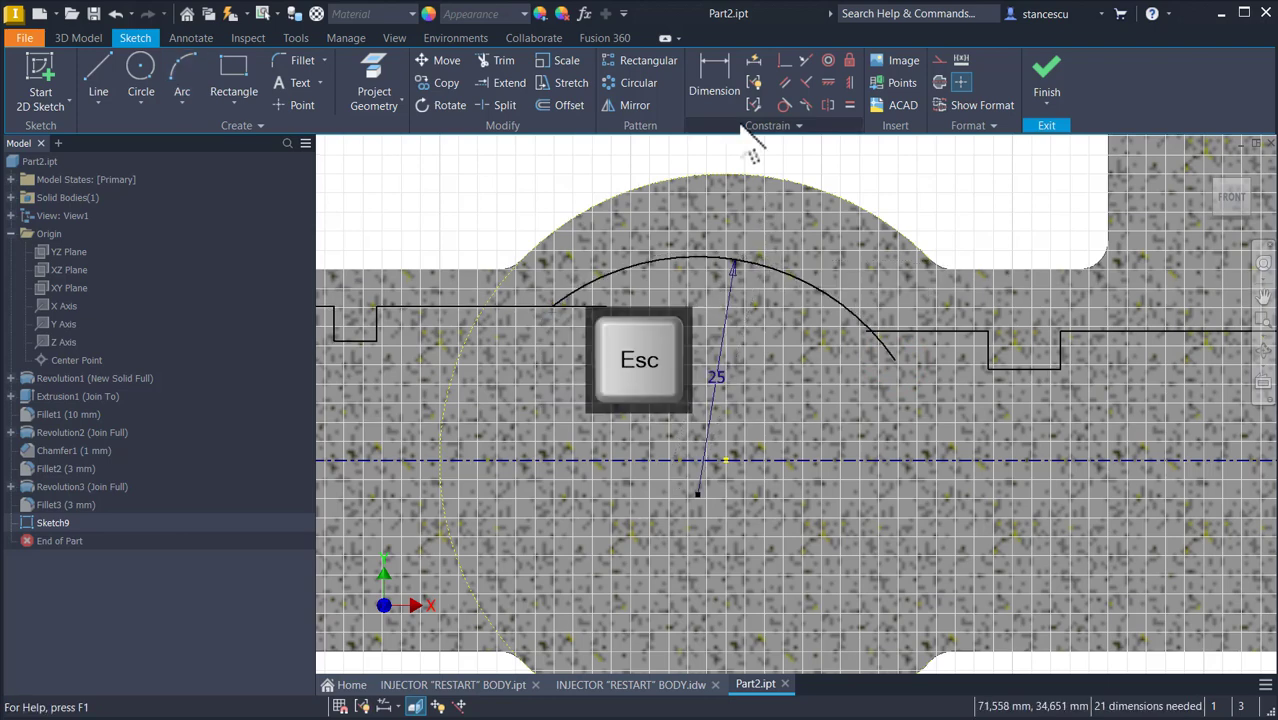
# Step: Make the 25 mm arc's center coincident with the projected bulge arc's center point on the centerline
pyautogui.click(787, 65)
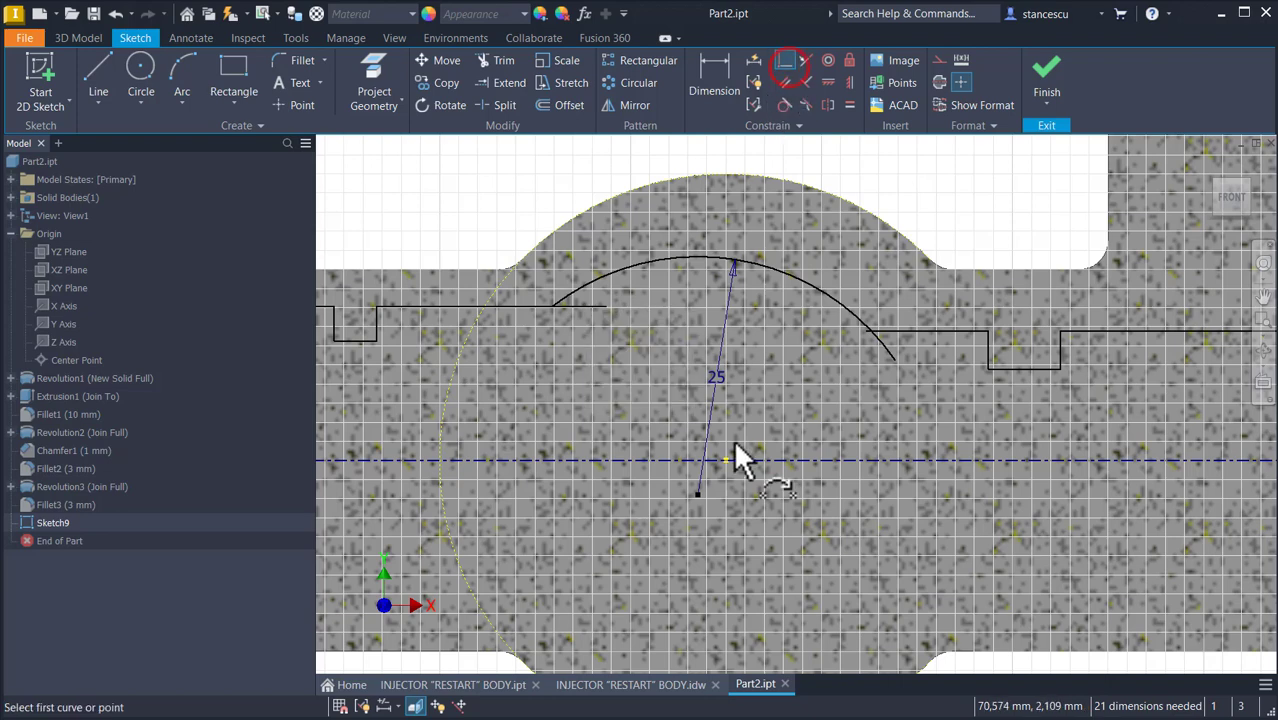
pyautogui.click(697, 492)
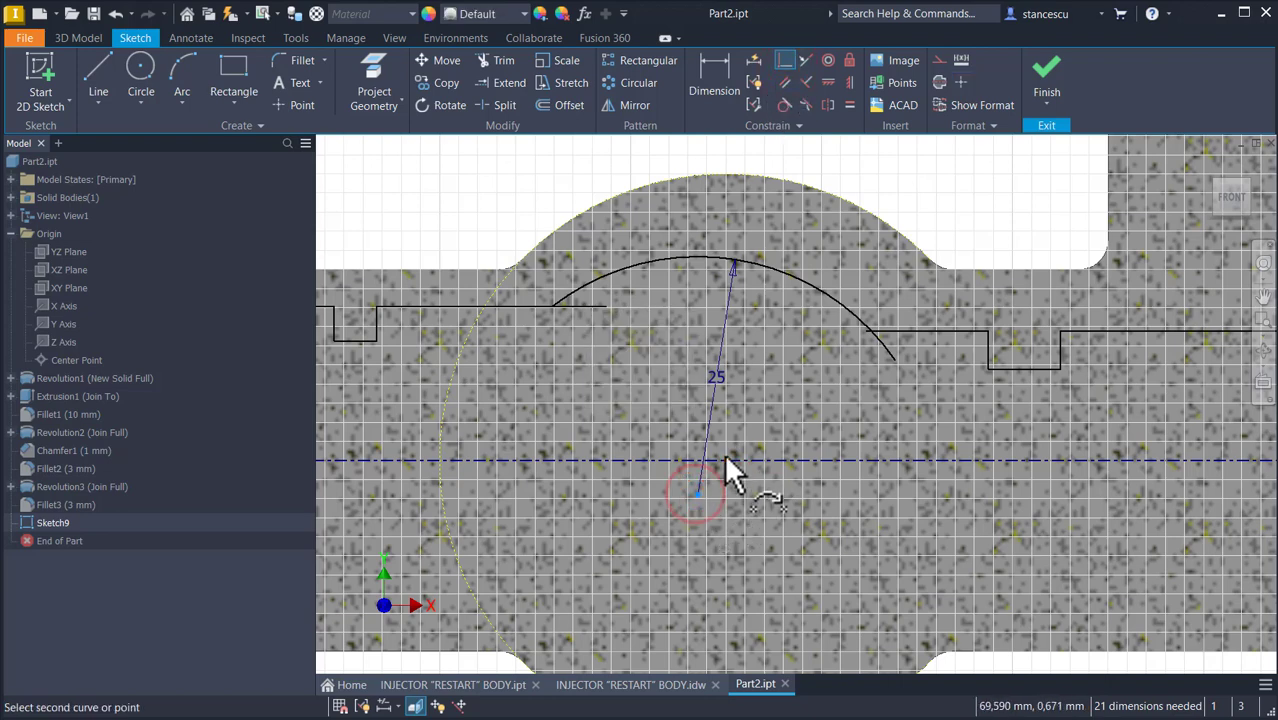
pyautogui.click(725, 461)
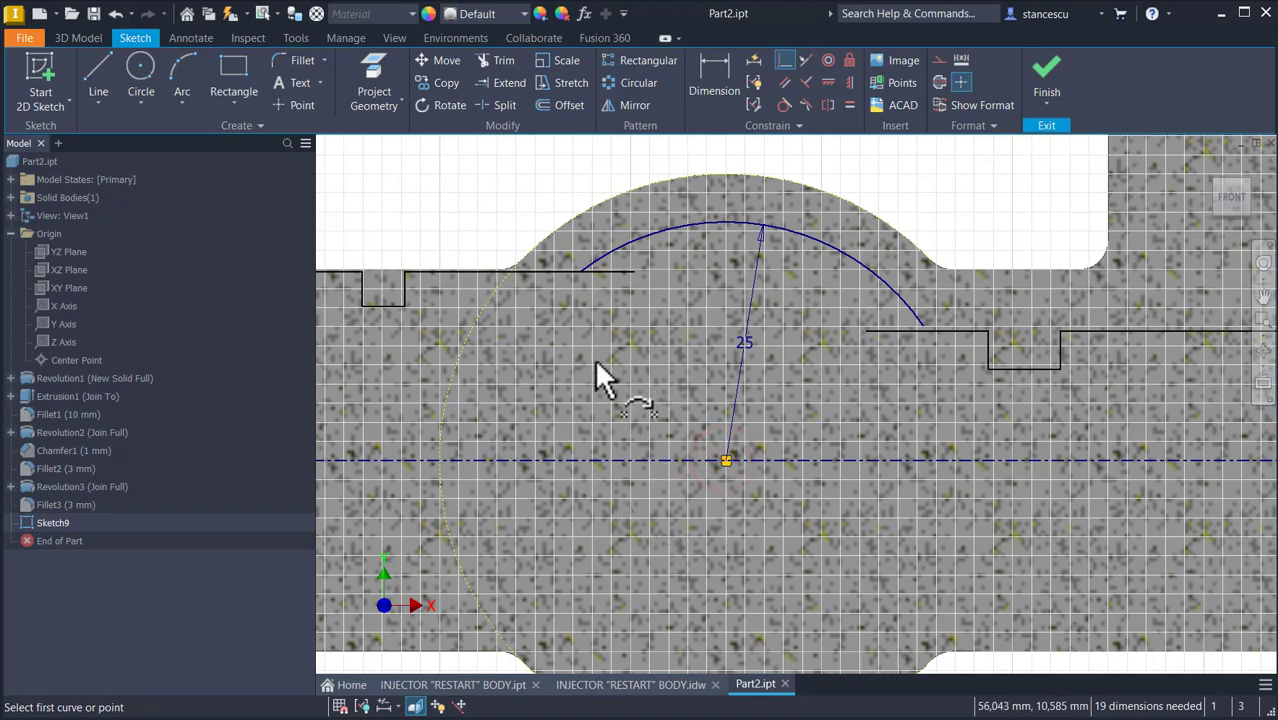
# Step: Dimension the 26 mm long horizontal cavity line about the centerline as a 30 mm diameter
pyautogui.moveTo(592, 372); pyautogui.dragTo(888, 394, button='middle')
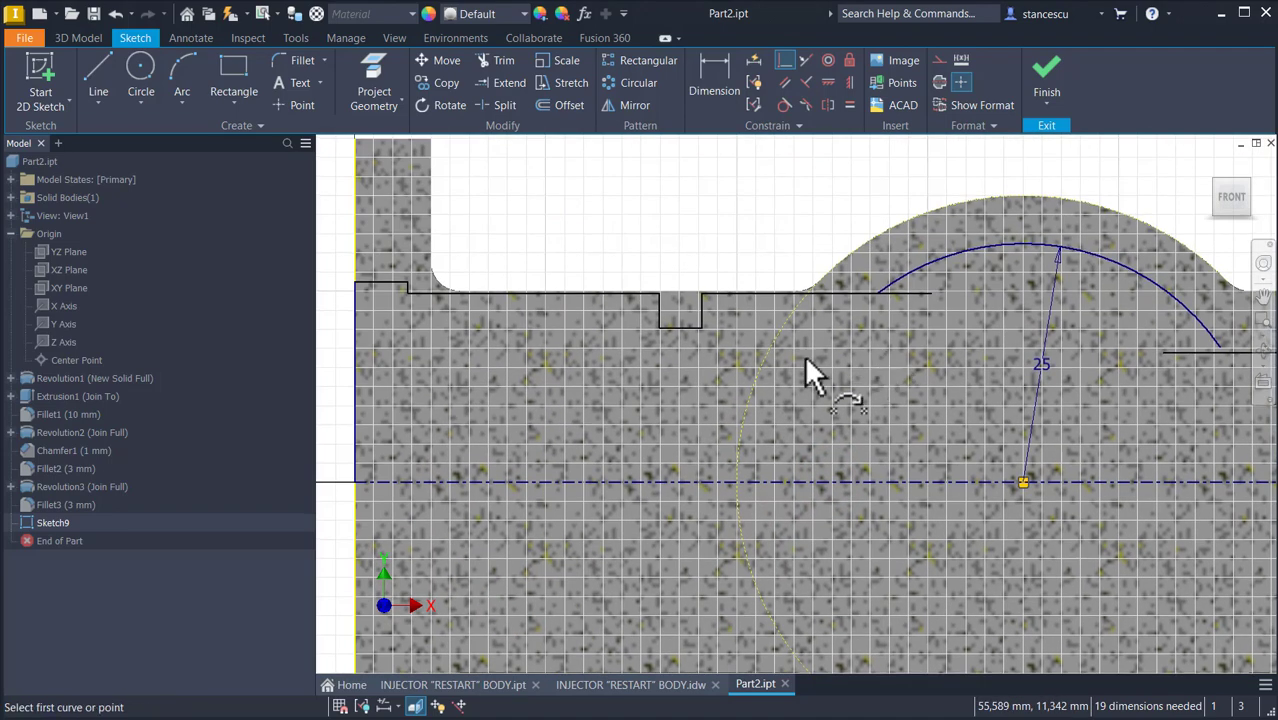
pyautogui.click(714, 80)
pyautogui.click(592, 294)
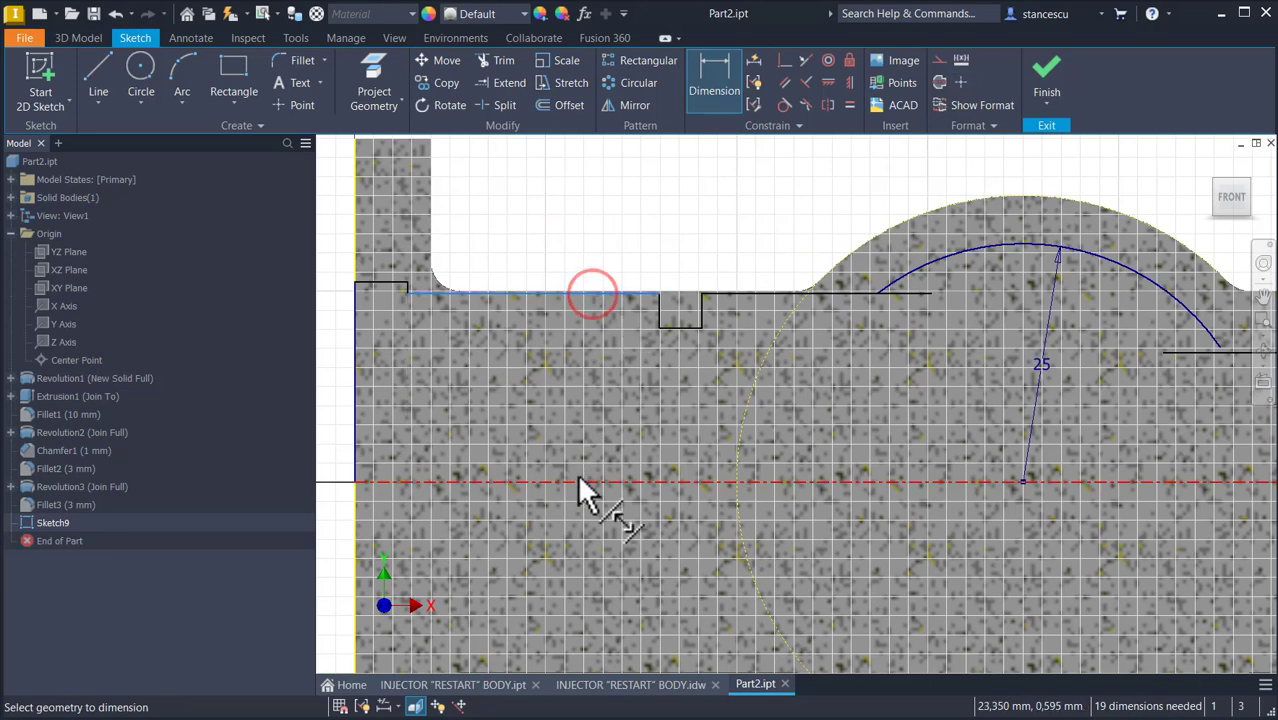
pyautogui.click(578, 481)
pyautogui.moveTo(578, 418); pyautogui.dragTo(757, 397, button='middle')
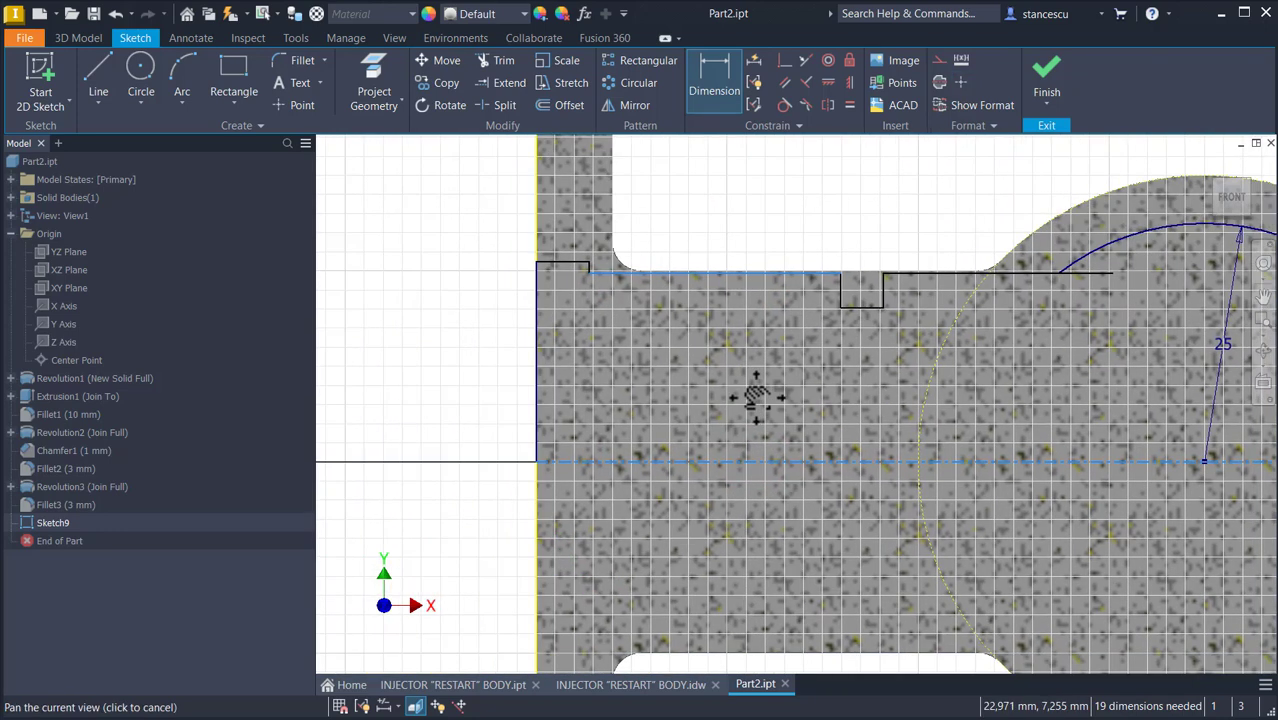
pyautogui.click(421, 396)
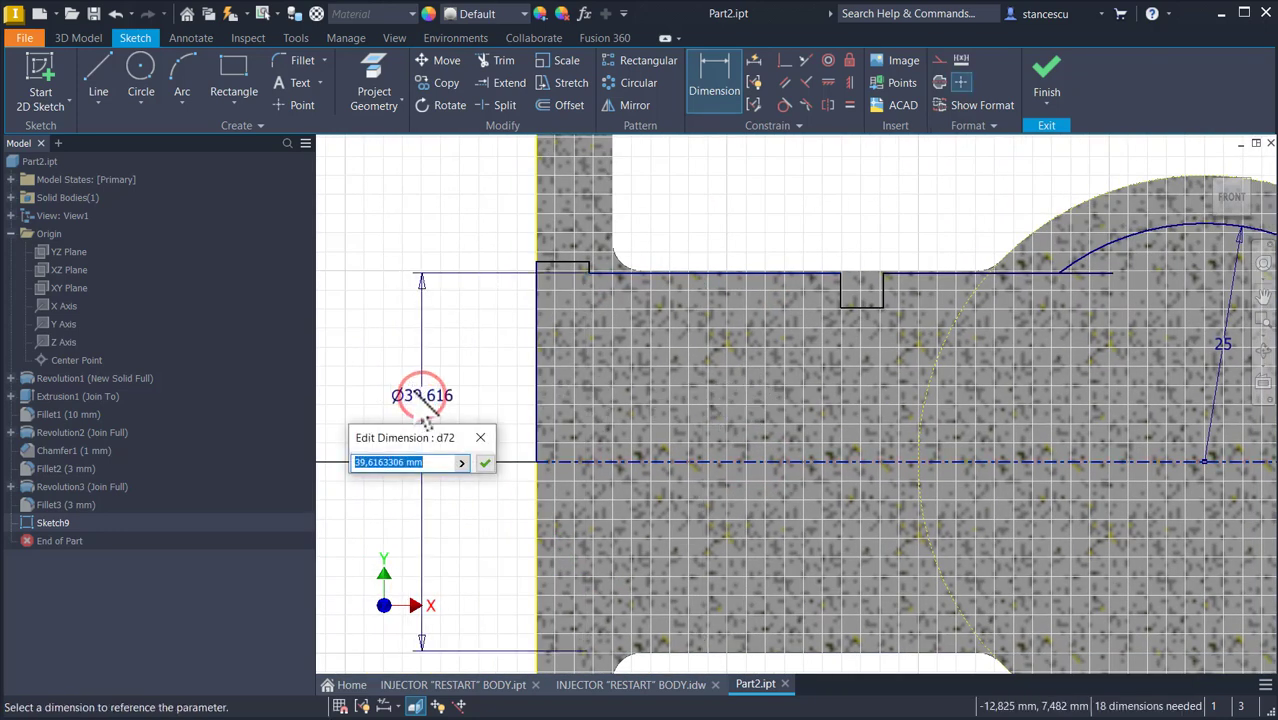
pyautogui.write('30')
pyautogui.press('Return')
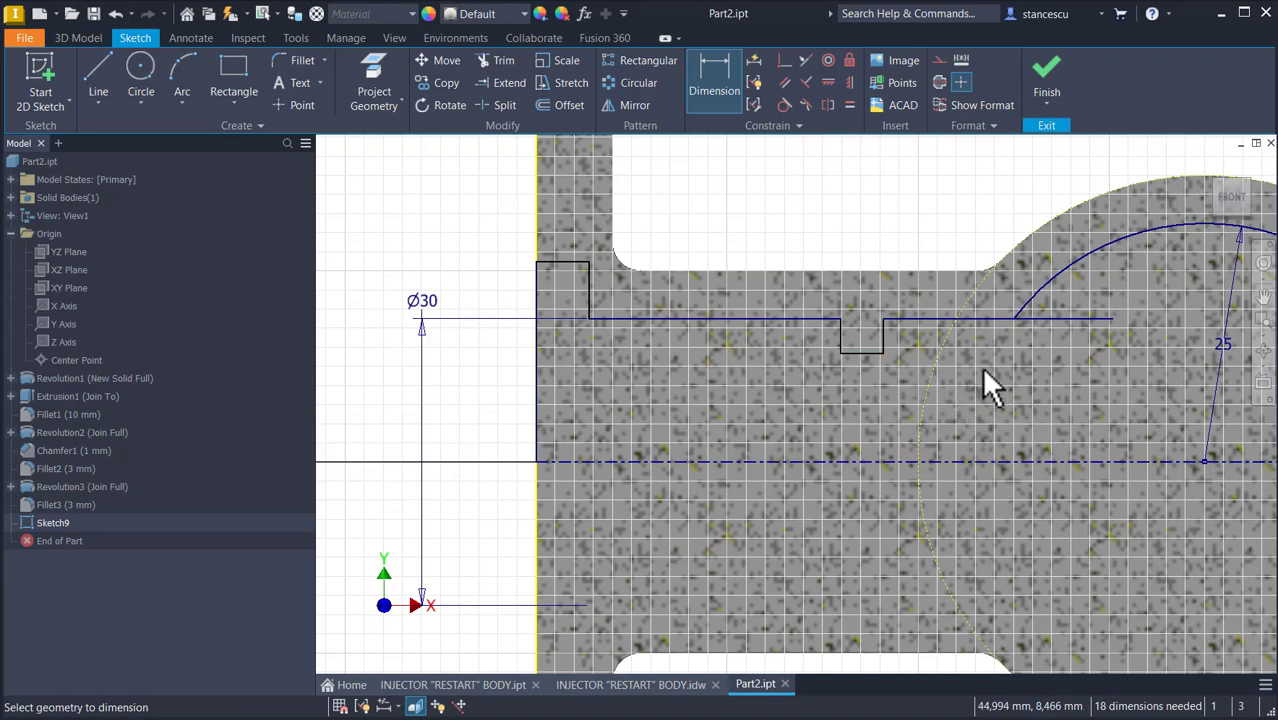
# Step: Start a diameter dimension for the 31 mm long horizontal cavity line on the rectangular flange's side of the bulge
pyautogui.moveTo(1012, 374); pyautogui.dragTo(592, 412, button='middle')
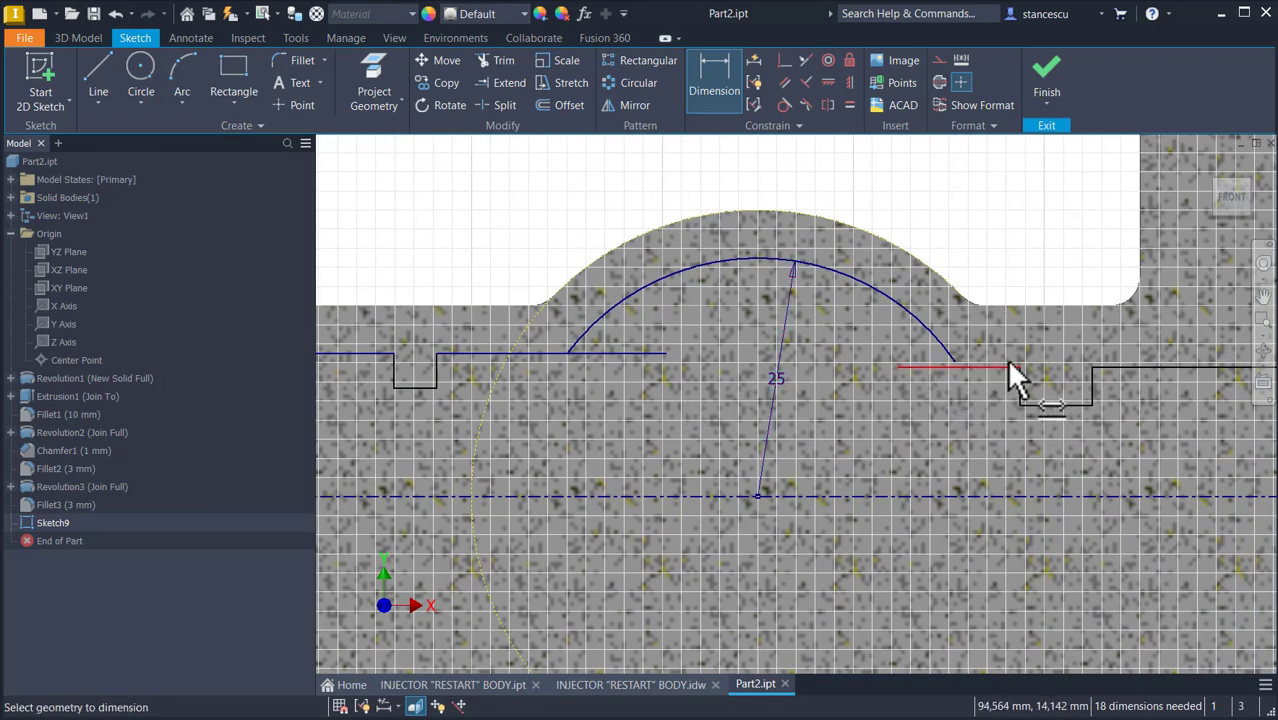
pyautogui.moveTo(1002, 424); pyautogui.dragTo(815, 425, button='middle')
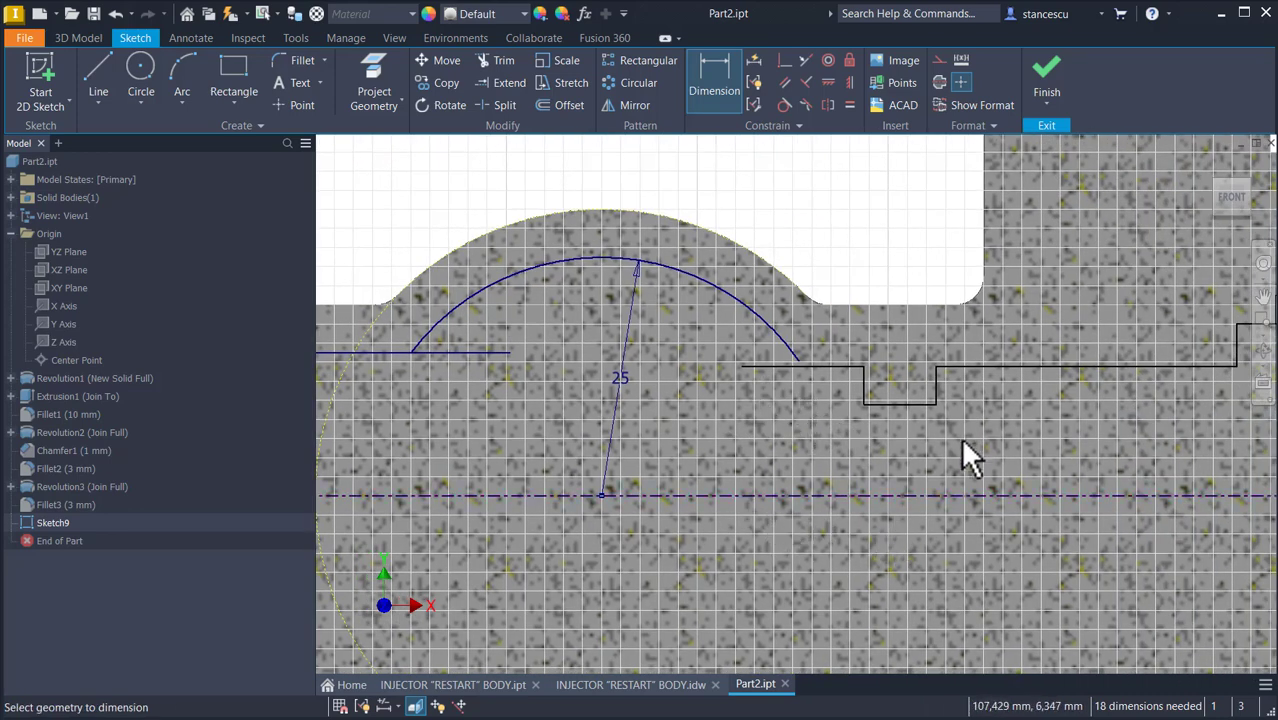
pyautogui.click(1046, 367)
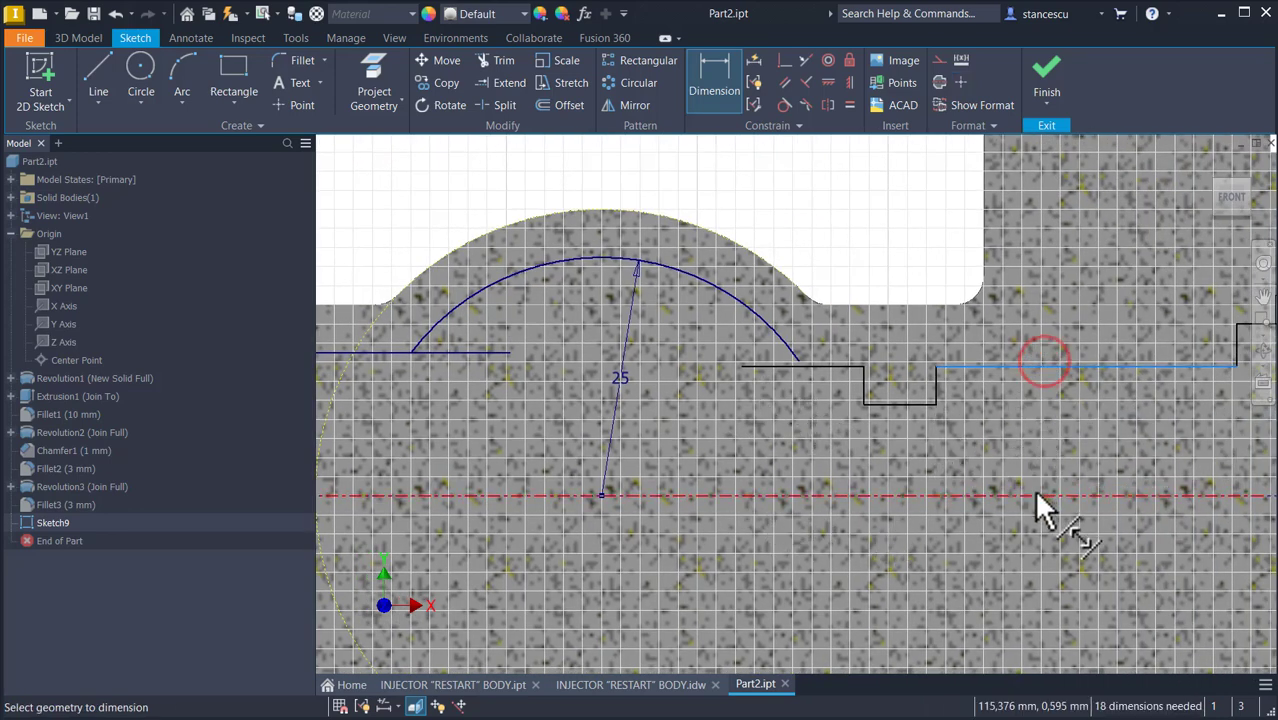
# Step: Dimension the bore line right of the dome arc from the centerline as a 30 mm diameter
pyautogui.click(1034, 494)
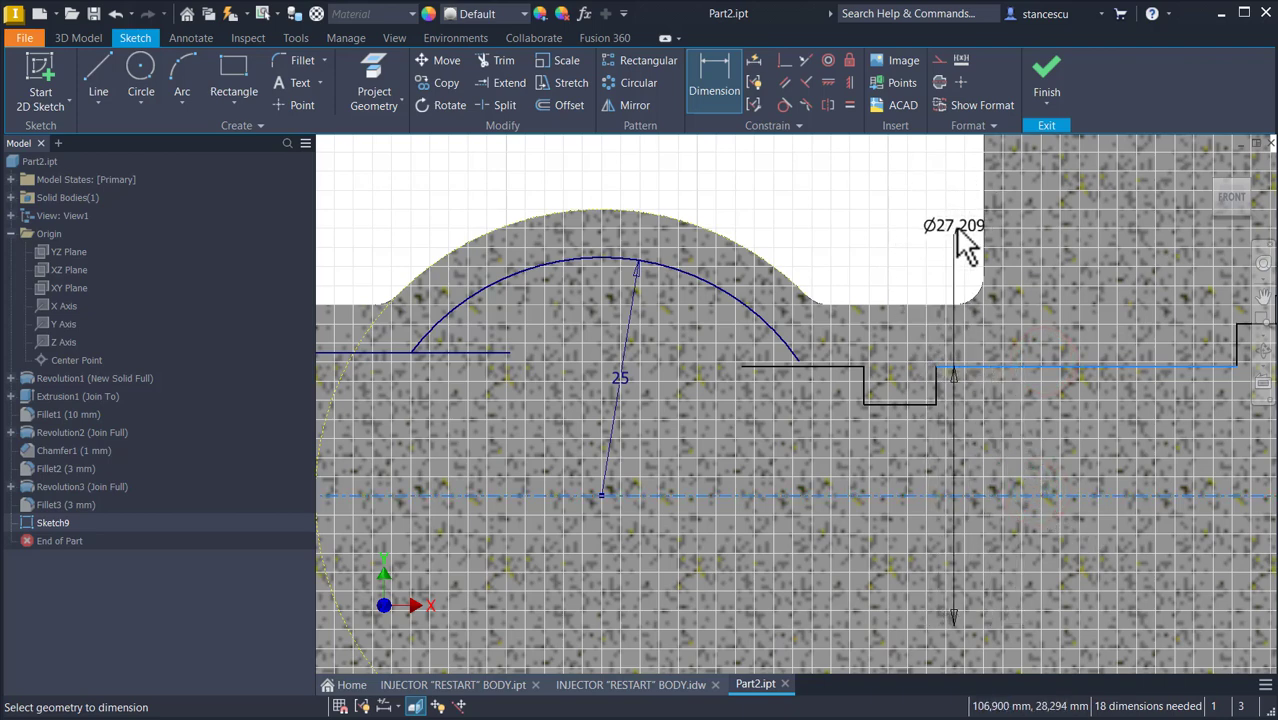
pyautogui.click(967, 258)
pyautogui.write('30')
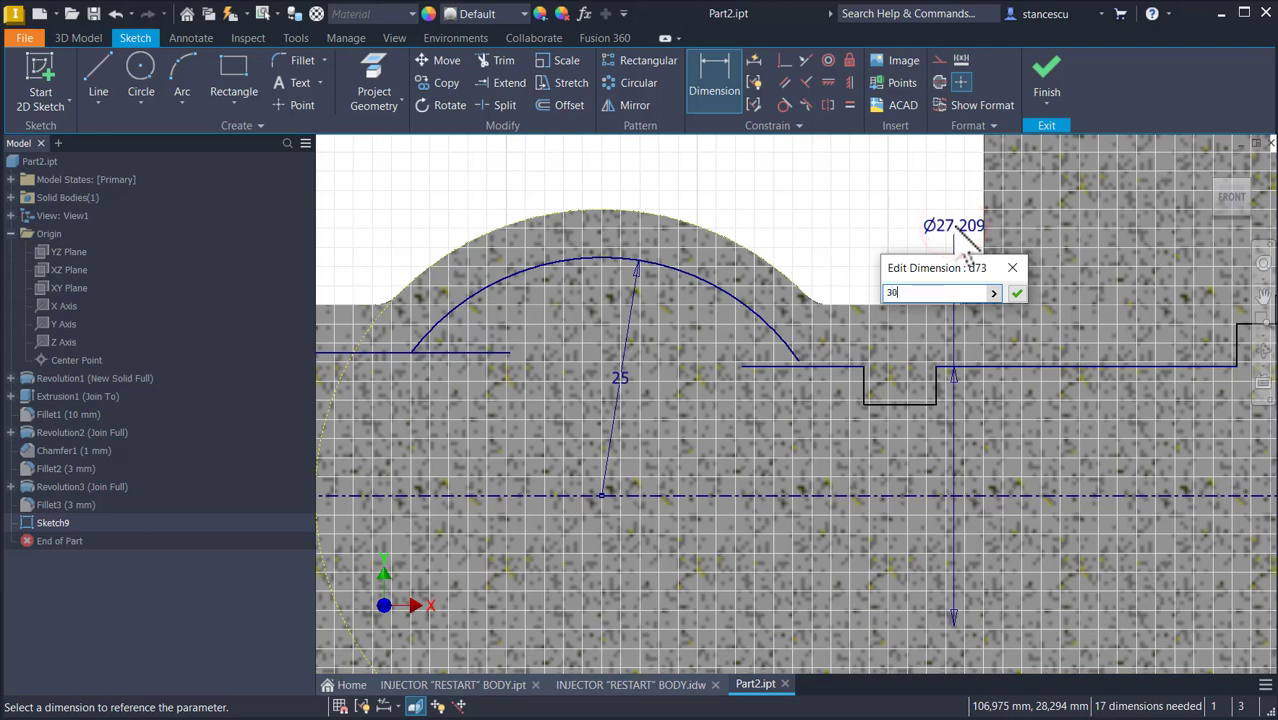
pyautogui.press('Return')
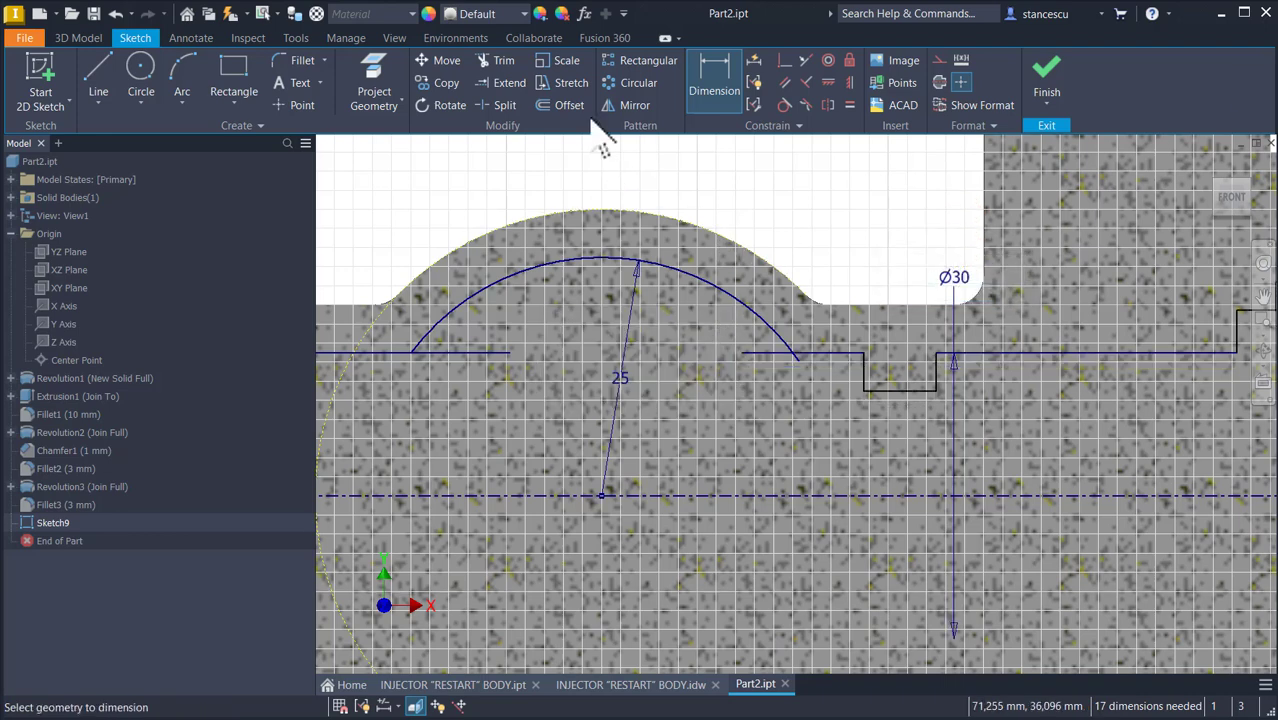
# Step: Trim the overlapping bore line ends and the arc's overhang where the 25 mm radius arc meets the bore lines
pyautogui.click(502, 60)
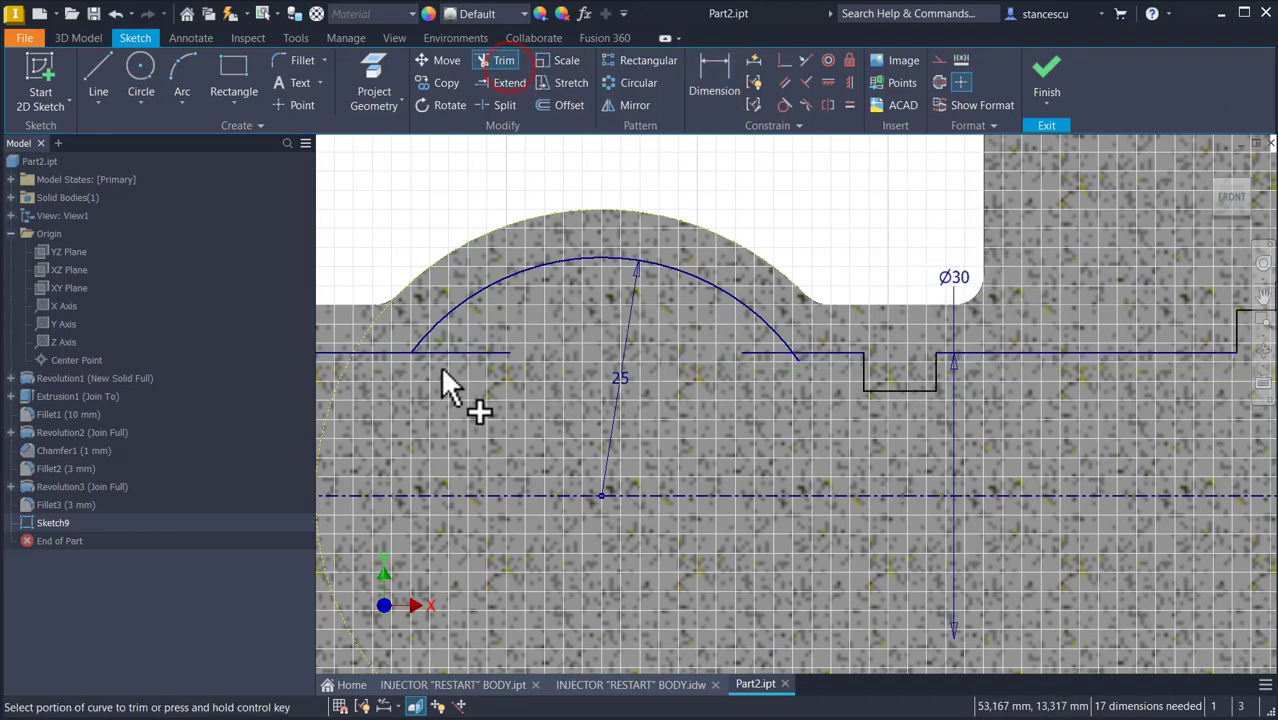
pyautogui.click(446, 354)
pyautogui.click(765, 354)
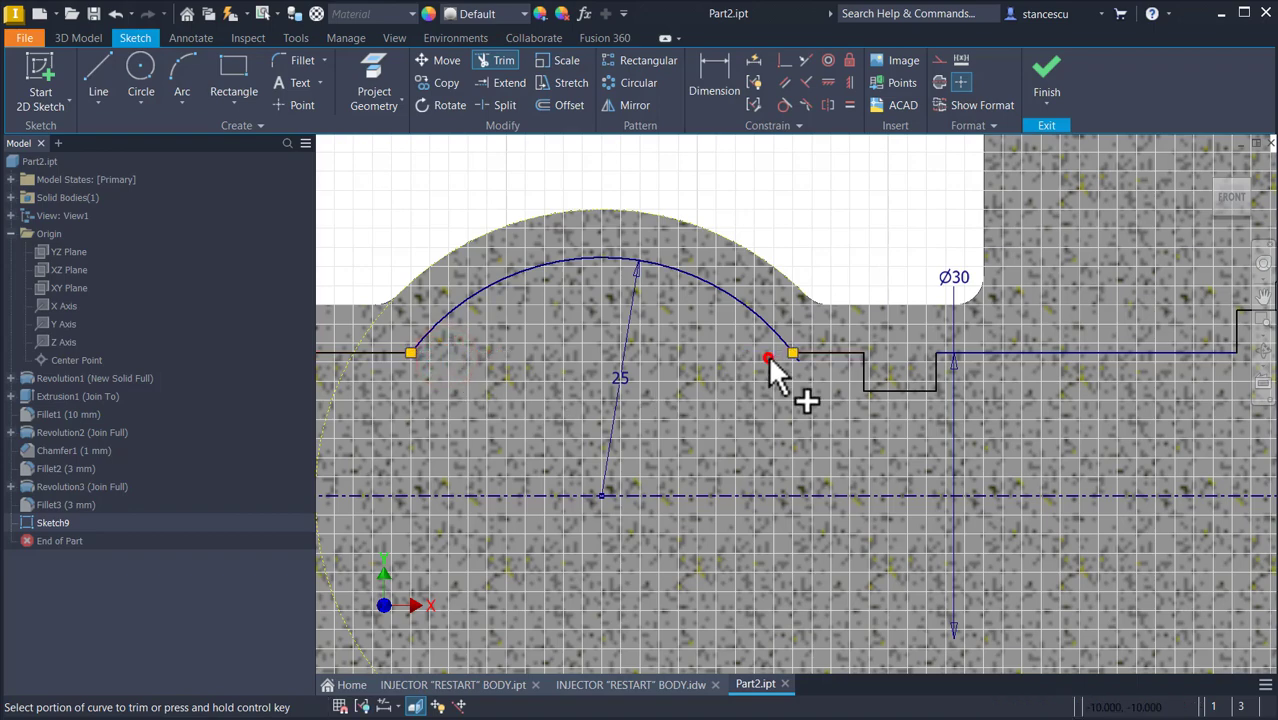
pyautogui.click(799, 362)
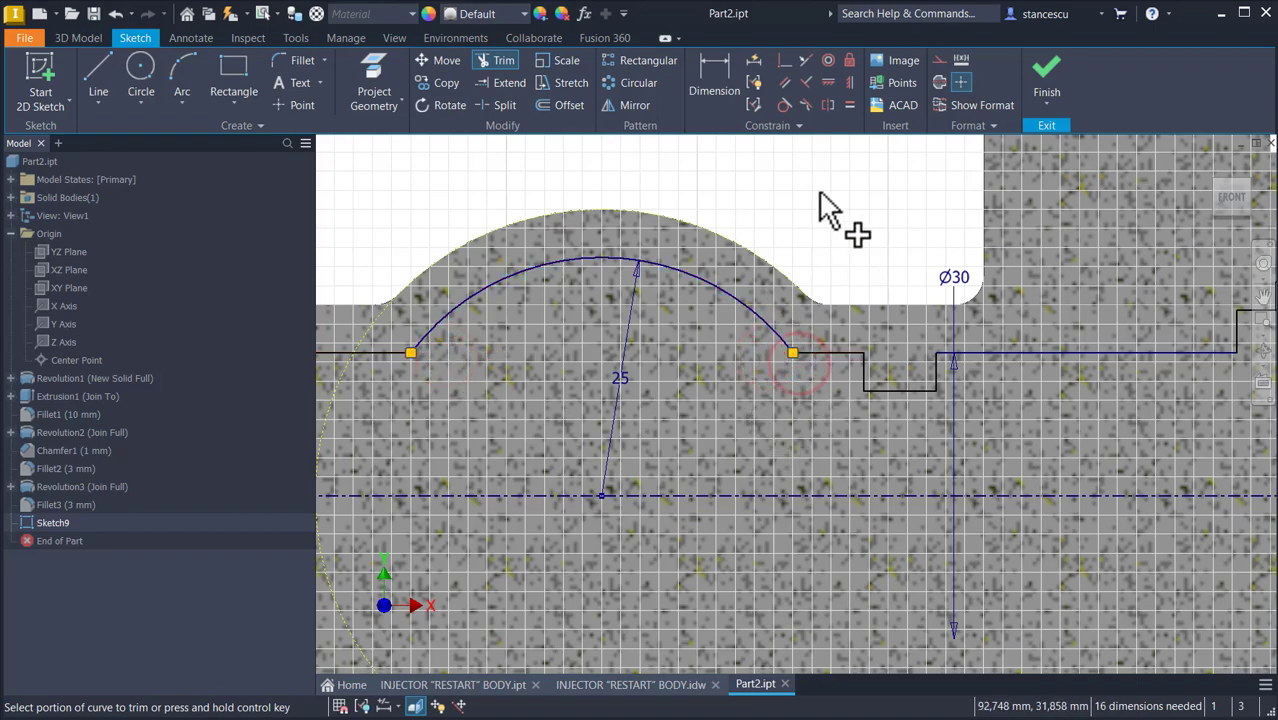
pyautogui.press('Num_Lock')
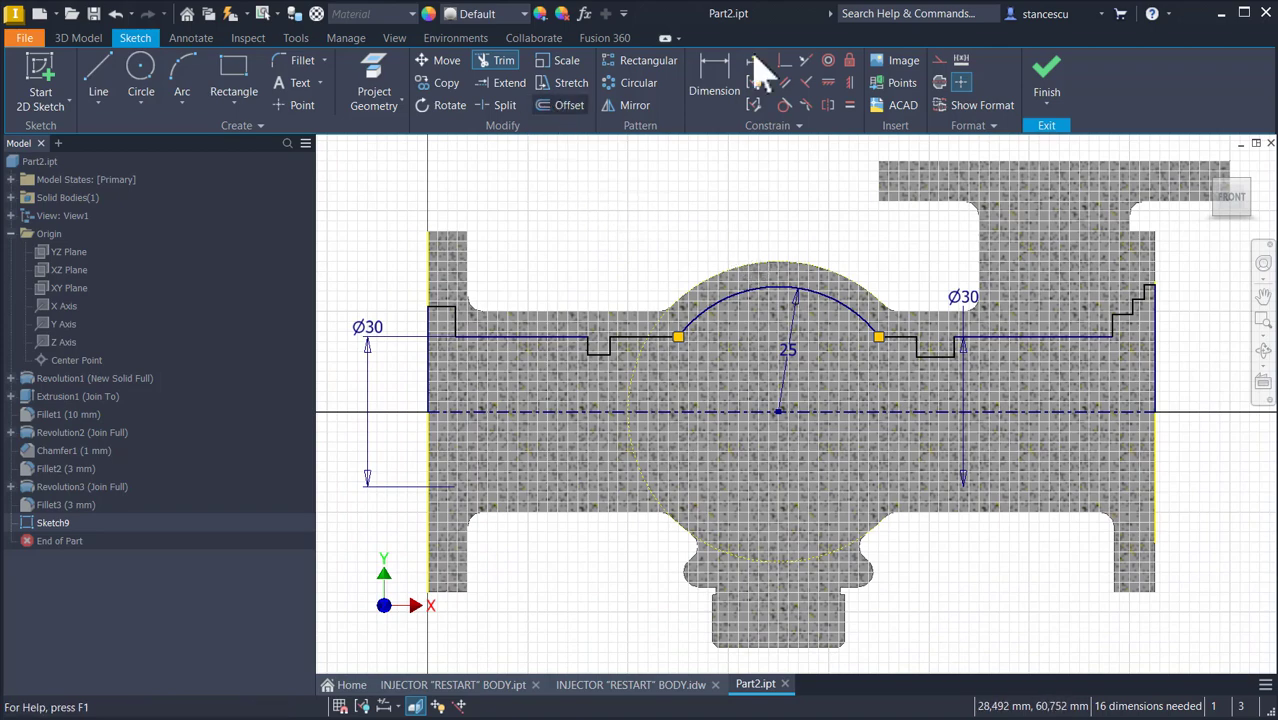
# Step: Dimension the width of the recess at the profile's left end as 2 mm
pyautogui.click(714, 80)
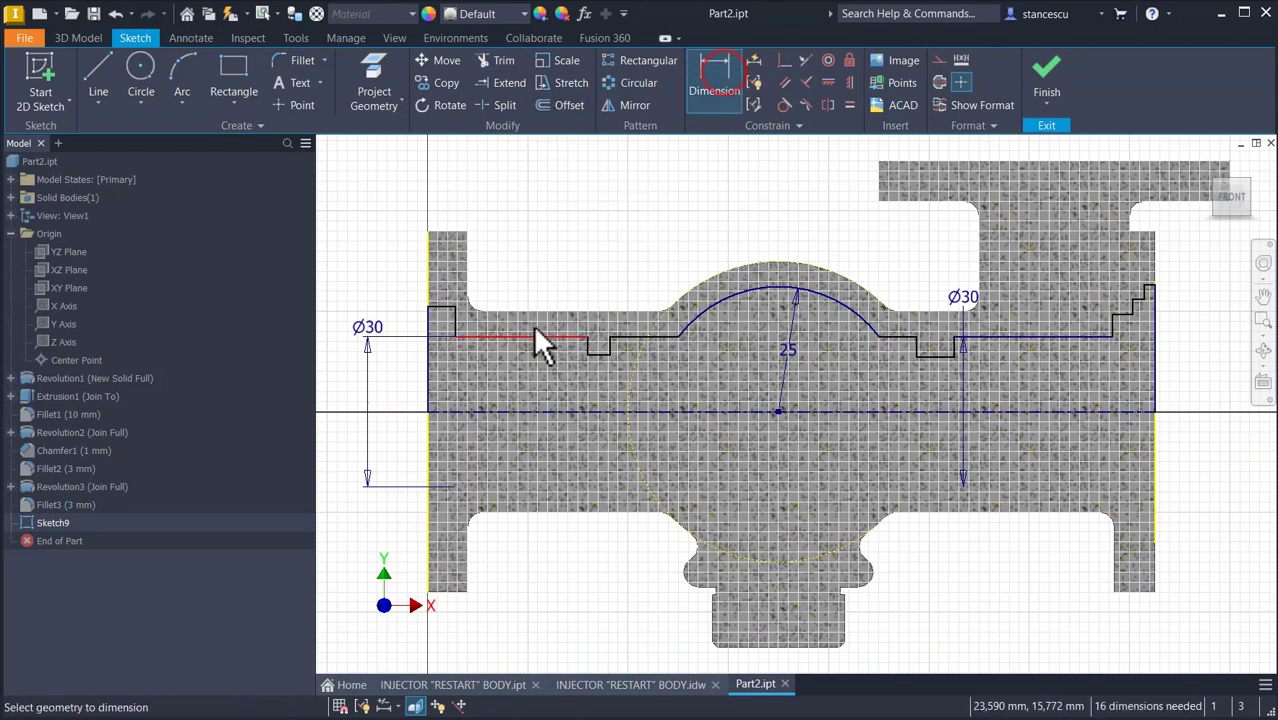
pyautogui.scroll(2, 452, 312)
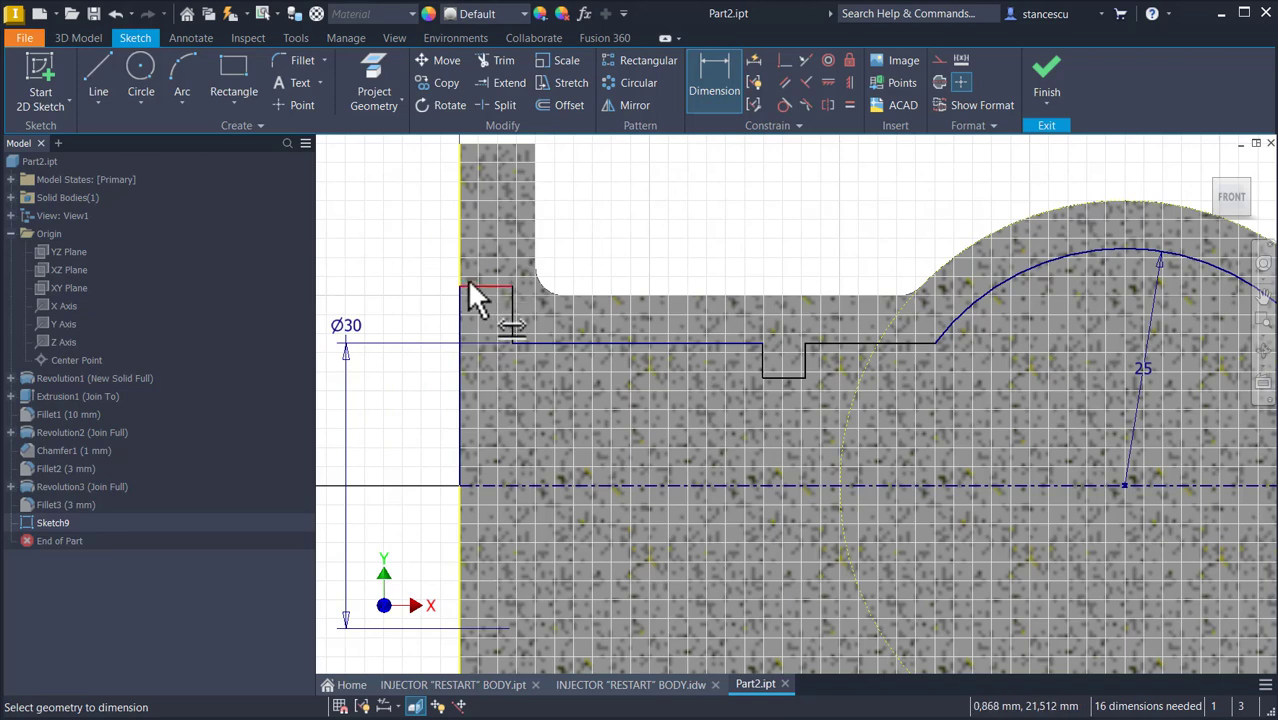
pyautogui.click(472, 286)
pyautogui.click(410, 247)
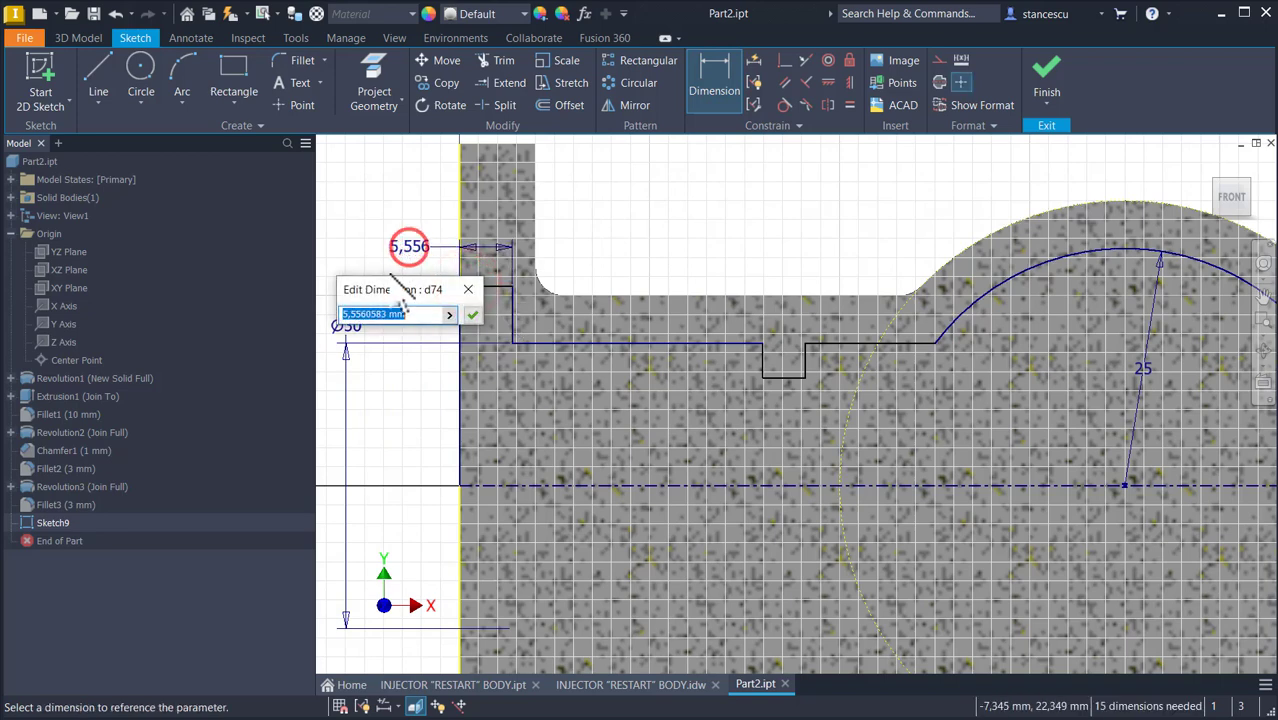
pyautogui.write('2')
pyautogui.press('Return')
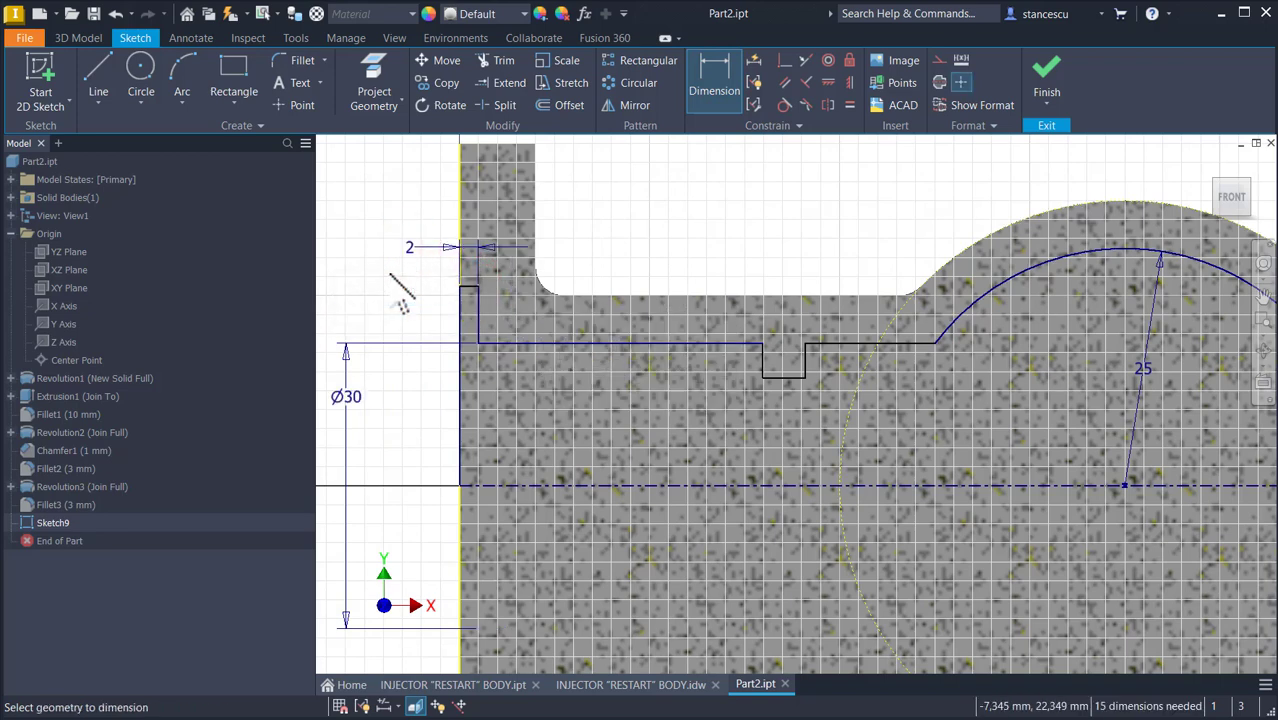
# Step: Dimension the step left of the arc 3 mm wide, with its right edge 30 mm from the arc center
pyautogui.click(765, 370)
pyautogui.click(772, 232)
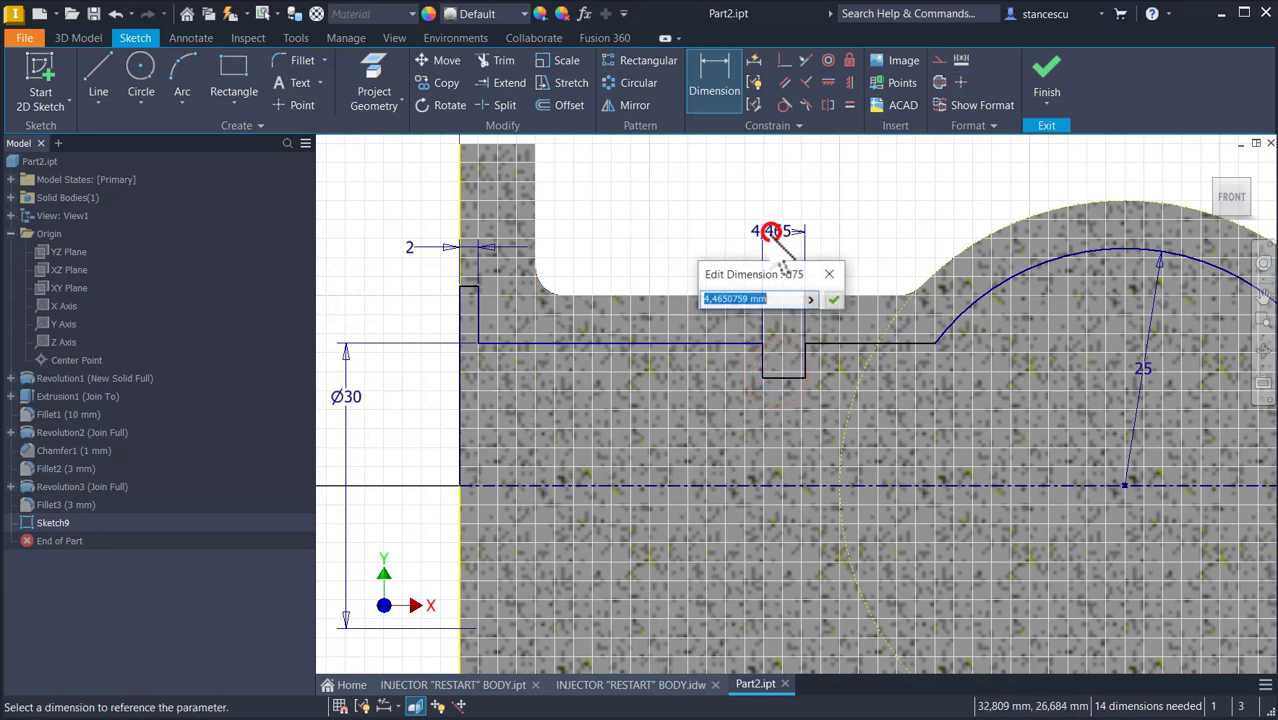
pyautogui.write('3')
pyautogui.press('Return')
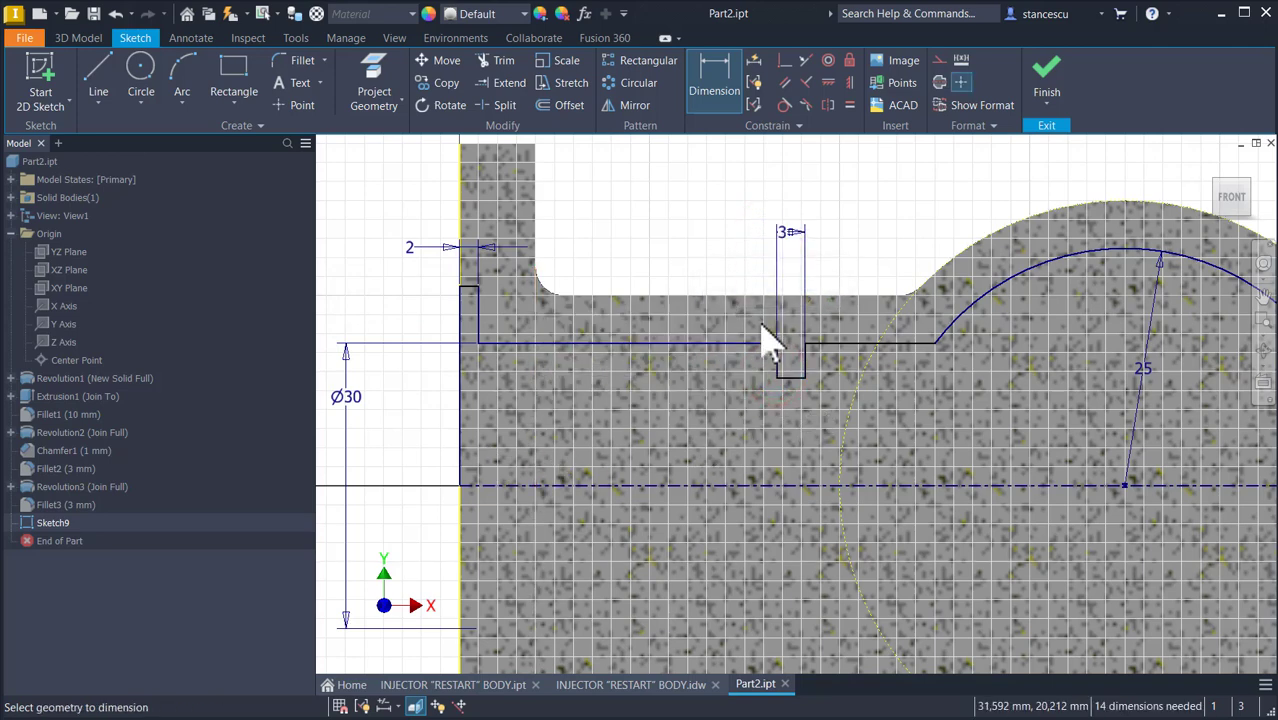
pyautogui.click(810, 350)
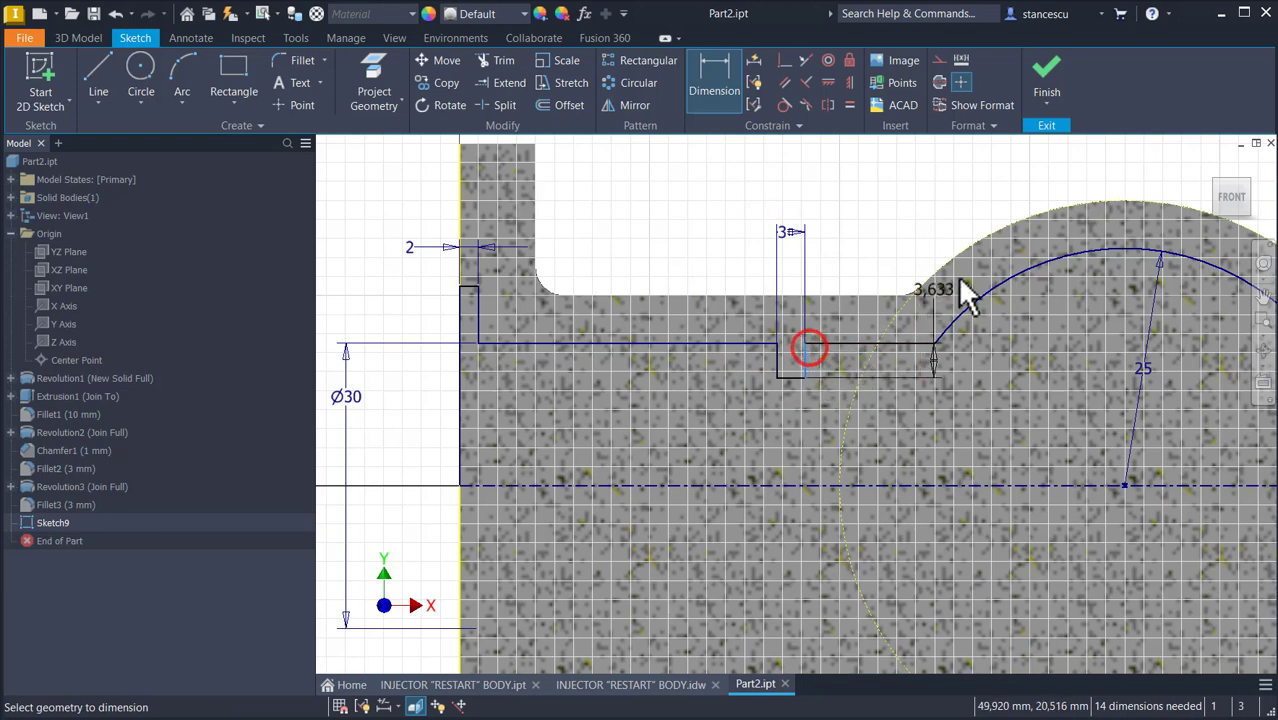
pyautogui.click(1123, 485)
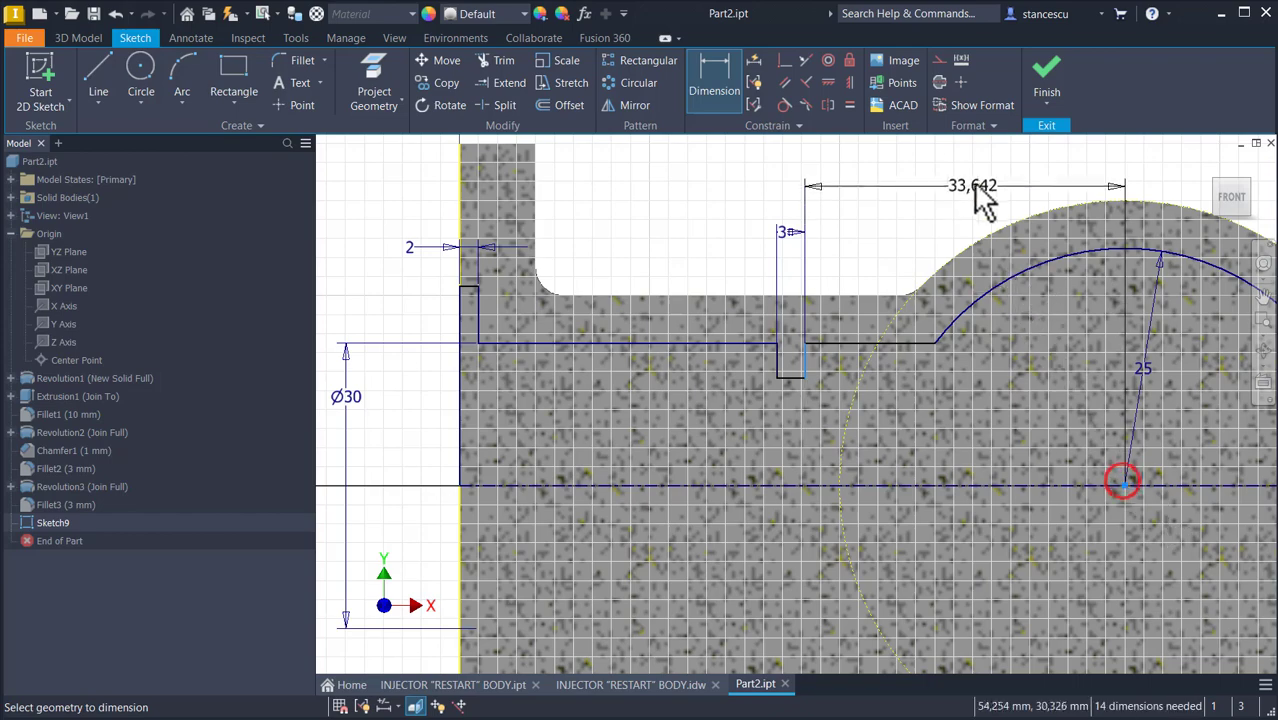
pyautogui.click(966, 157)
pyautogui.write('30')
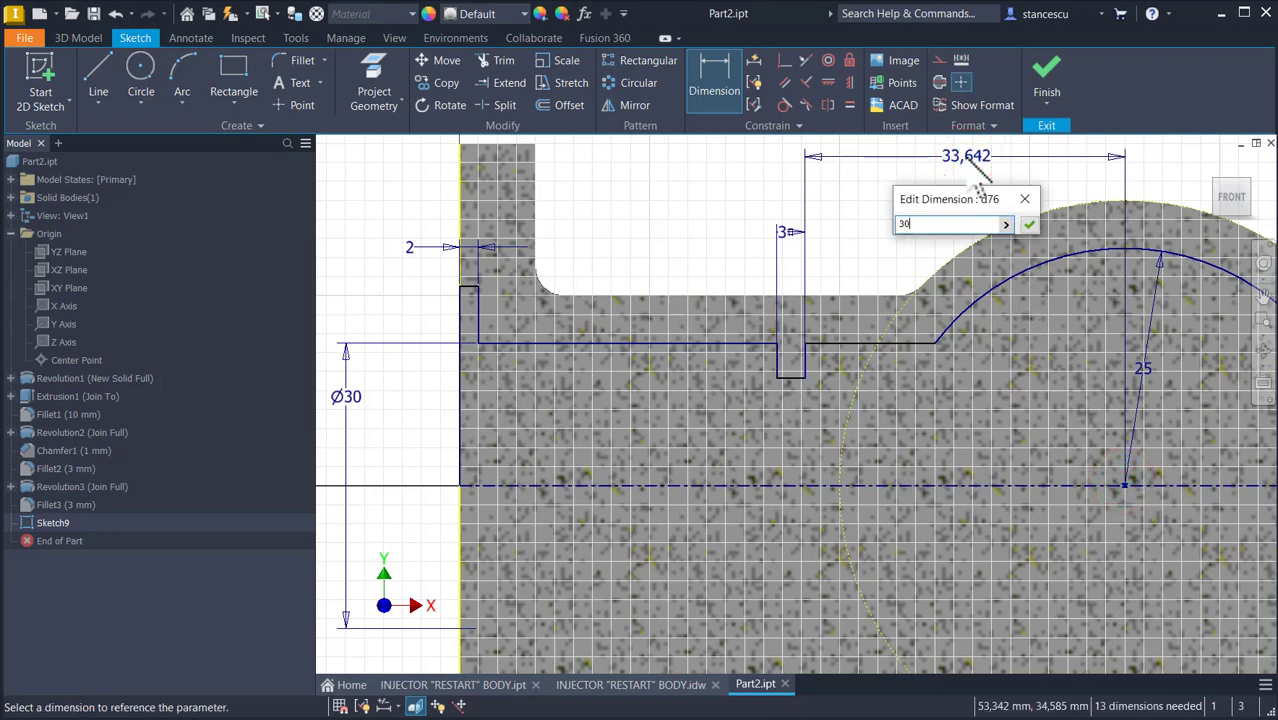
pyautogui.press('Return')
# Step: Dimension the width of the step right of the arc as 8 mm
pyautogui.moveTo(1018, 210)
pyautogui.mouseDown(button='middle')
pyautogui.moveTo(856, 243)
pyautogui.moveTo(494, 228)
pyautogui.mouseUp(button='middle')
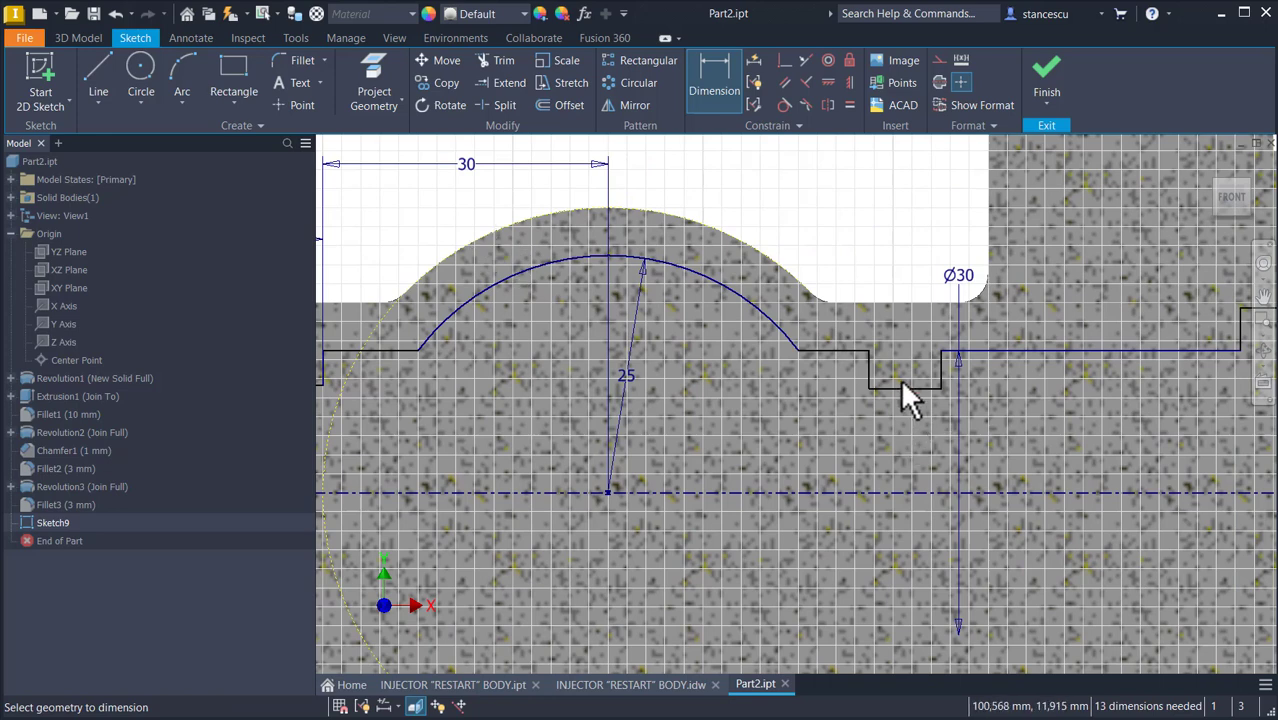
pyautogui.click(880, 393)
pyautogui.click(918, 248)
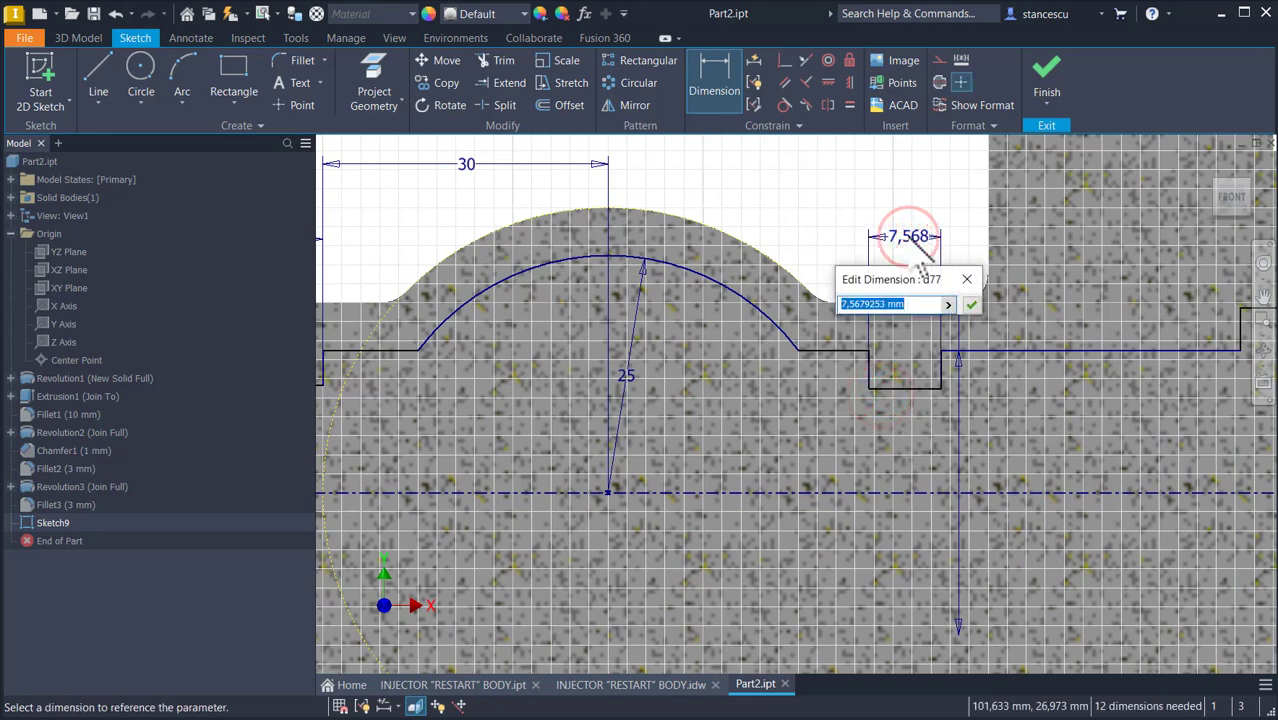
pyautogui.write('8')
pyautogui.press('Return')
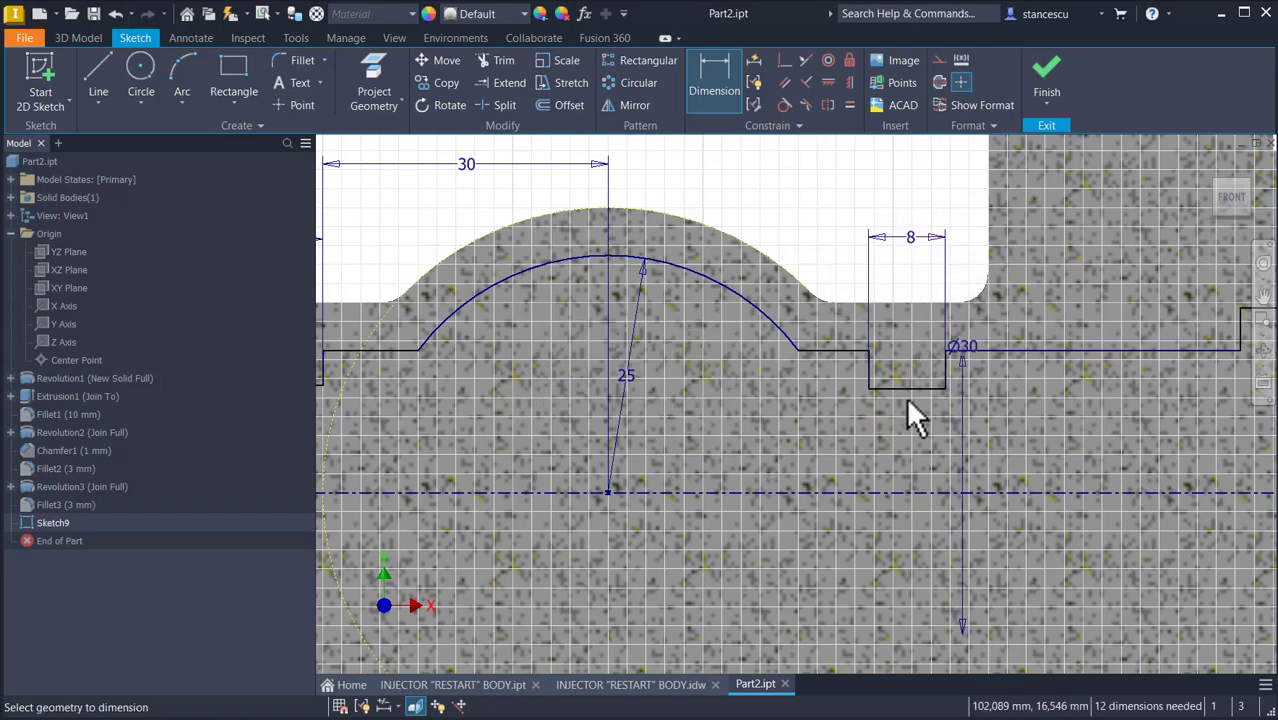
# Step: Dimension the length of the bore line between the 8 mm step and the right-end recesses as 20 mm
pyautogui.moveTo(880, 462); pyautogui.dragTo(560, 460, button='middle')
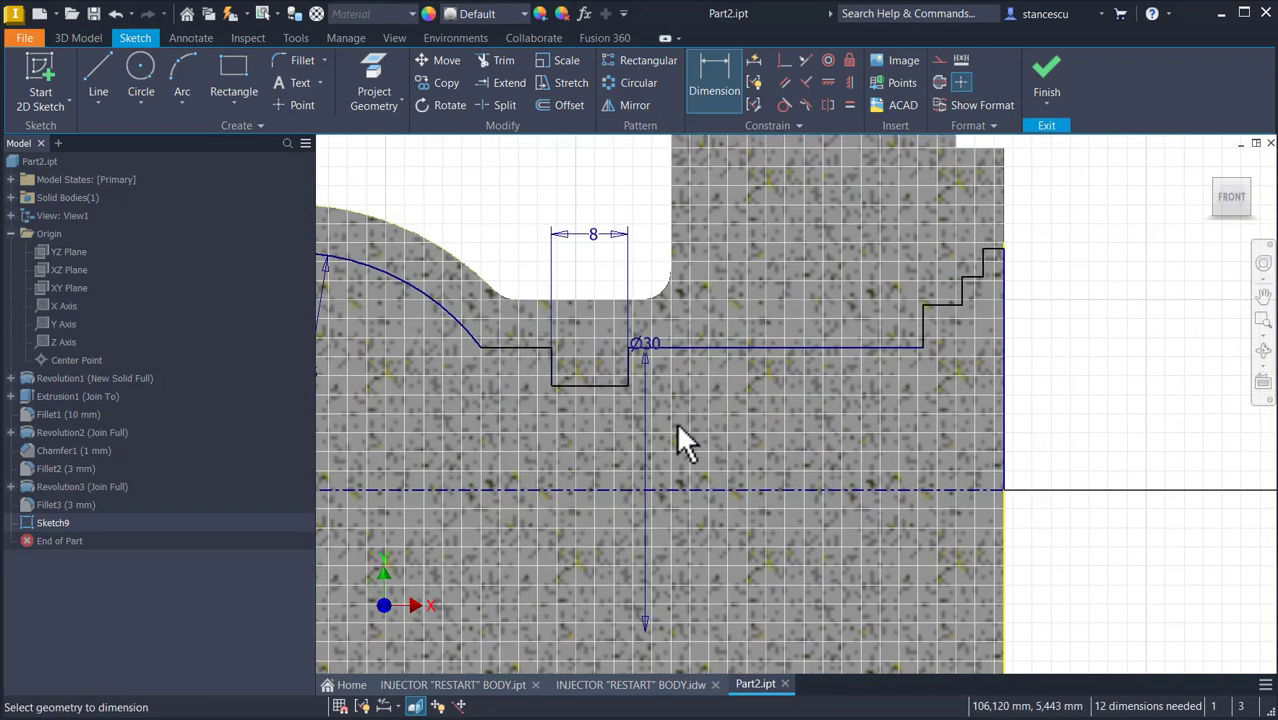
pyautogui.scroll(3, 735, 422)
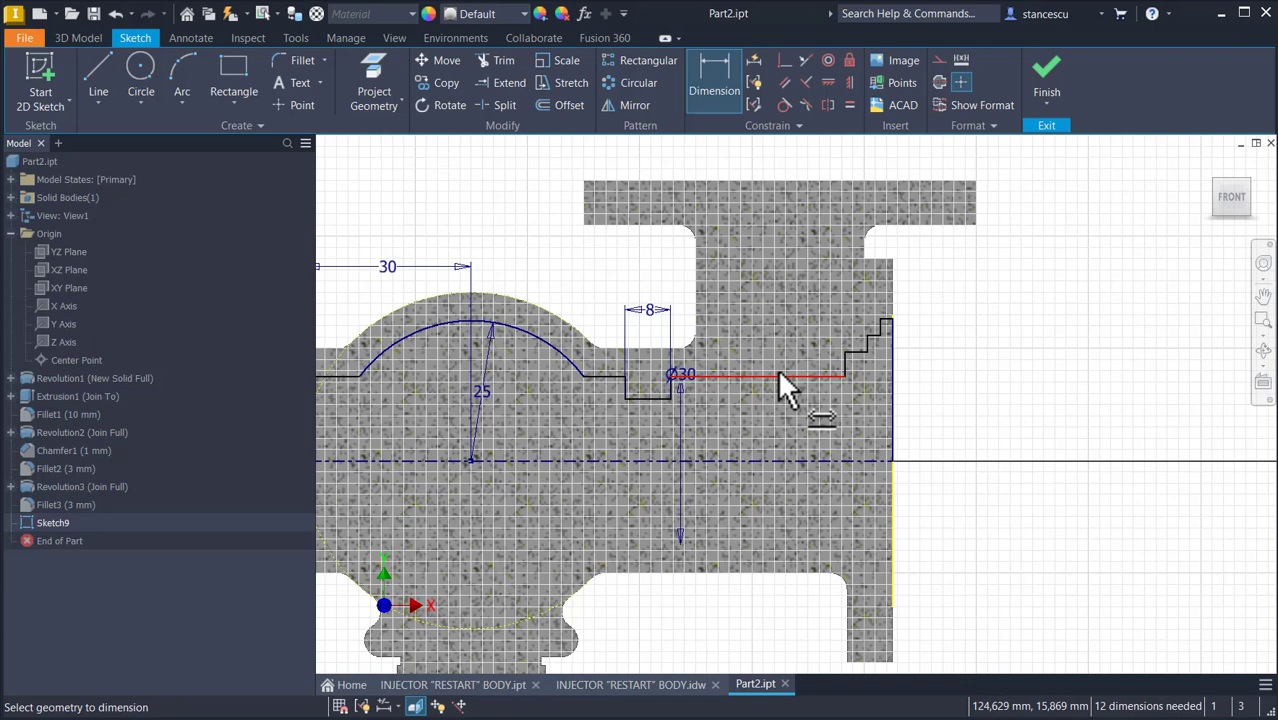
pyautogui.click(781, 376)
pyautogui.click(781, 303)
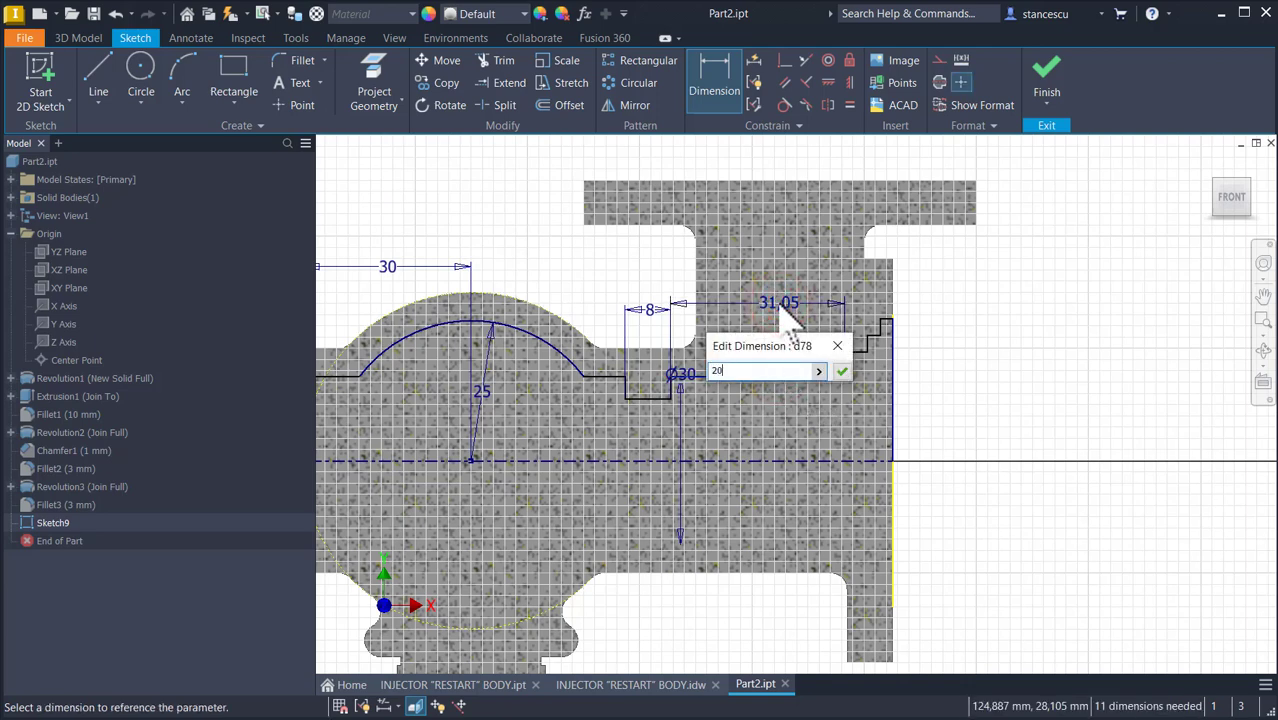
pyautogui.press('Return')
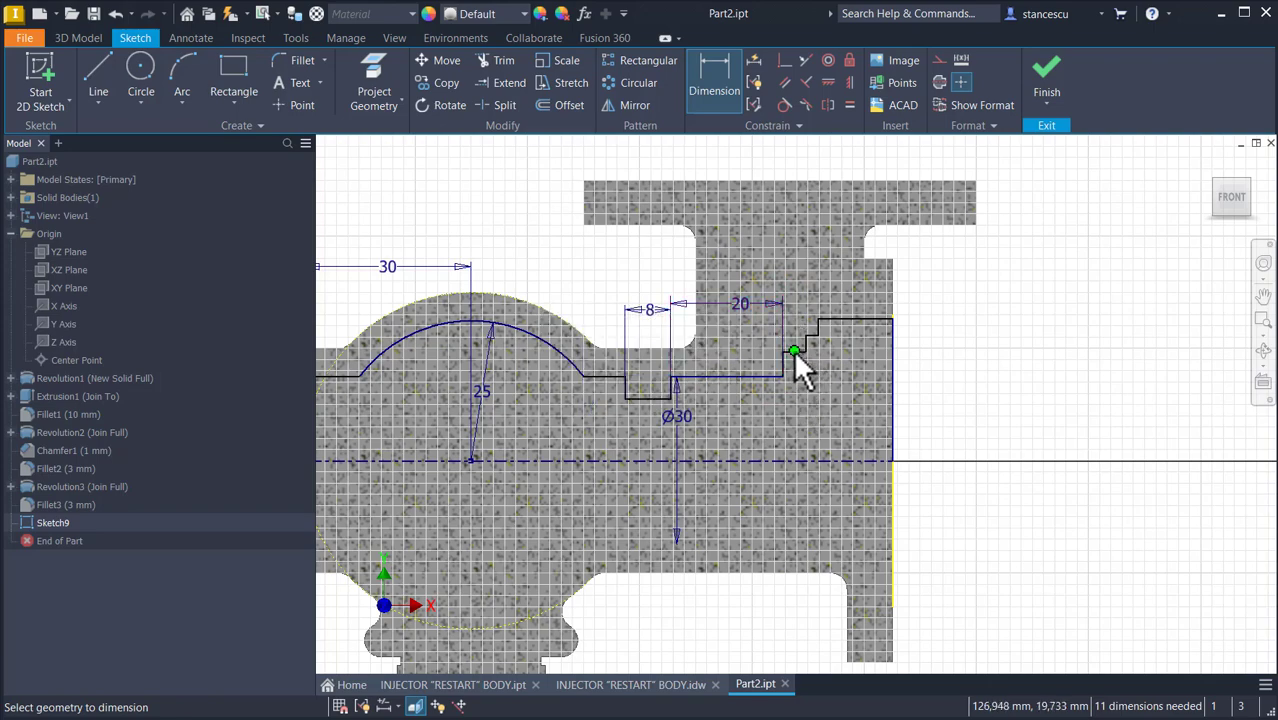
# Step: Dimension the two outermost recess steps at the profile's right end as 3 mm wide each
pyautogui.scroll(3, 845, 368)
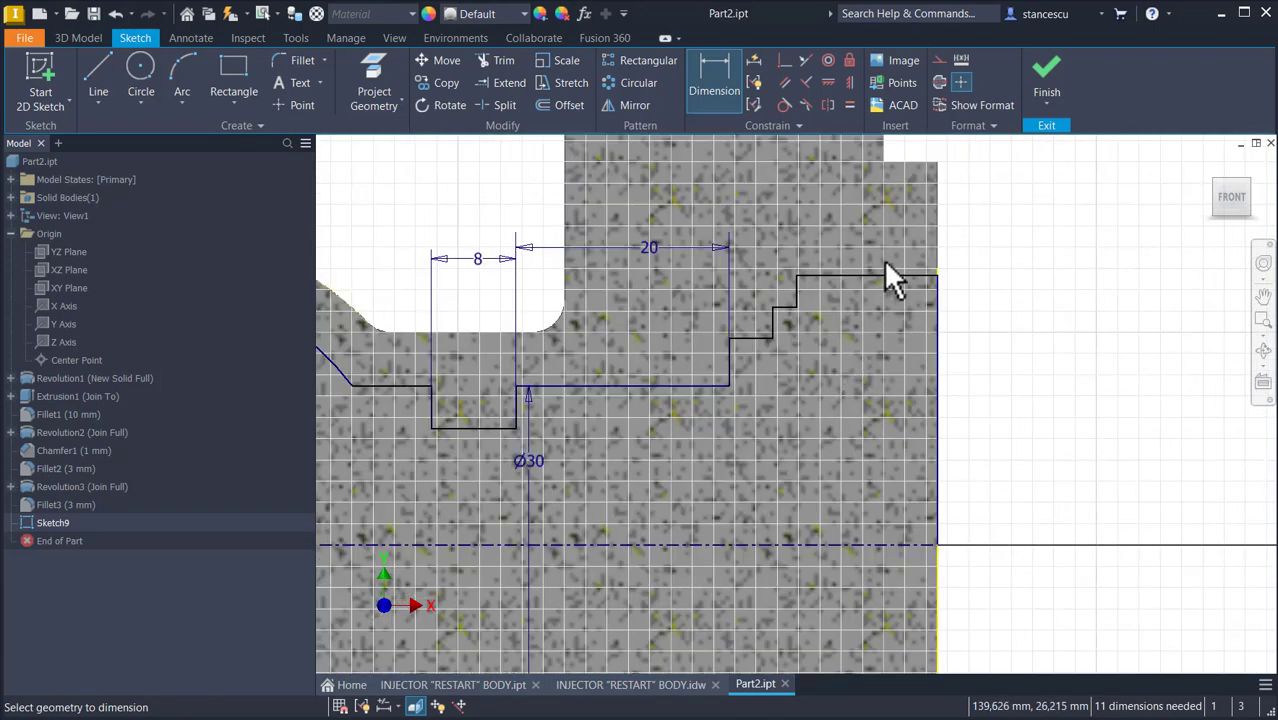
pyautogui.click(893, 288)
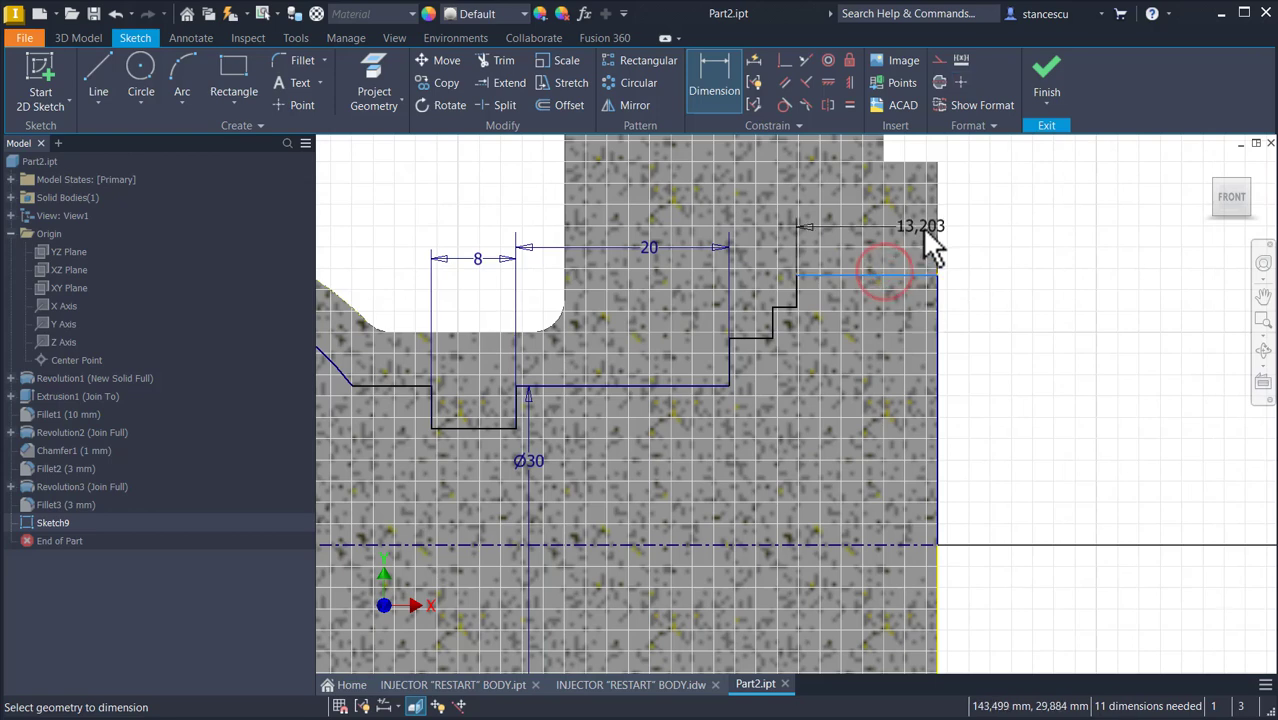
pyautogui.click(998, 252)
pyautogui.write('4')
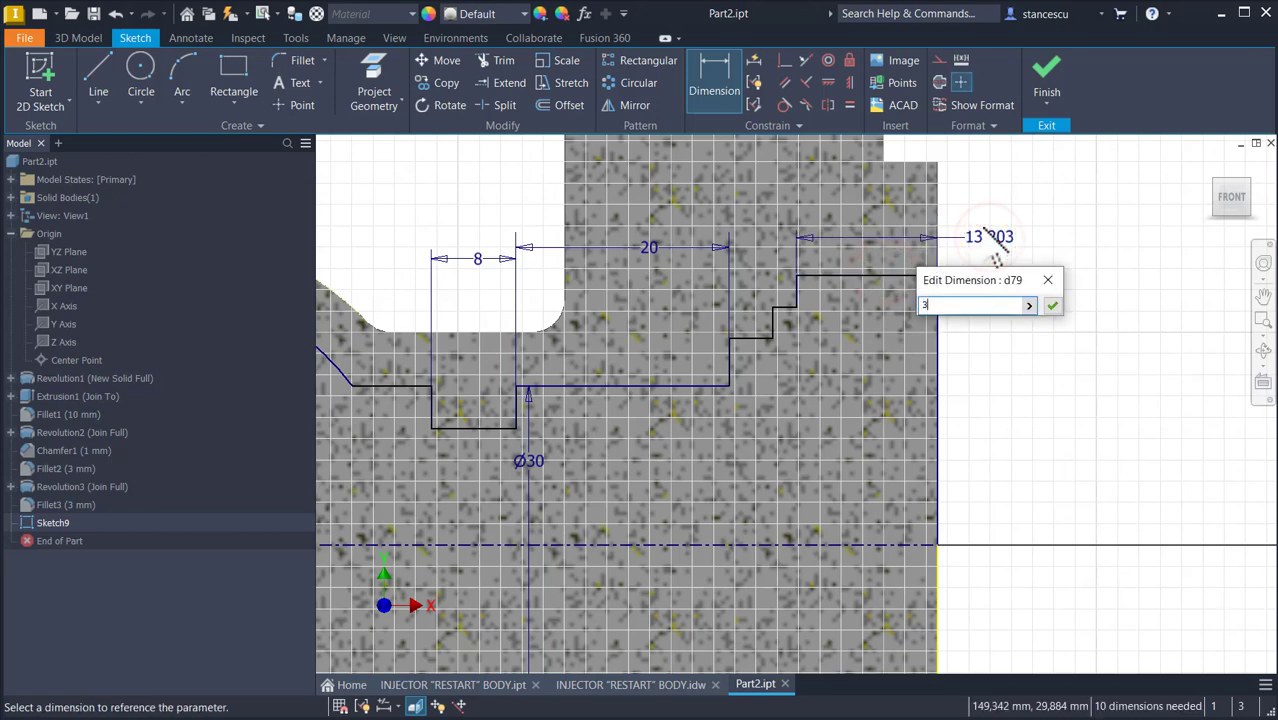
pyautogui.press('Return')
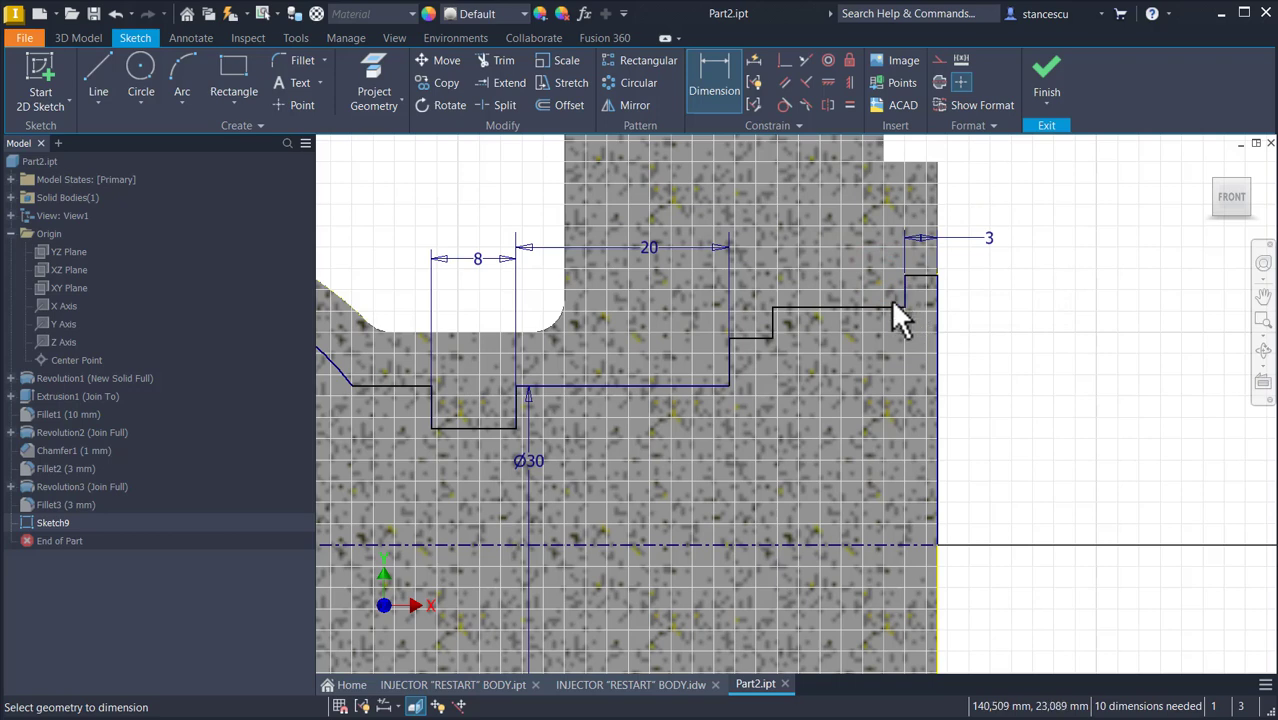
pyautogui.click(889, 303)
pyautogui.click(1002, 193)
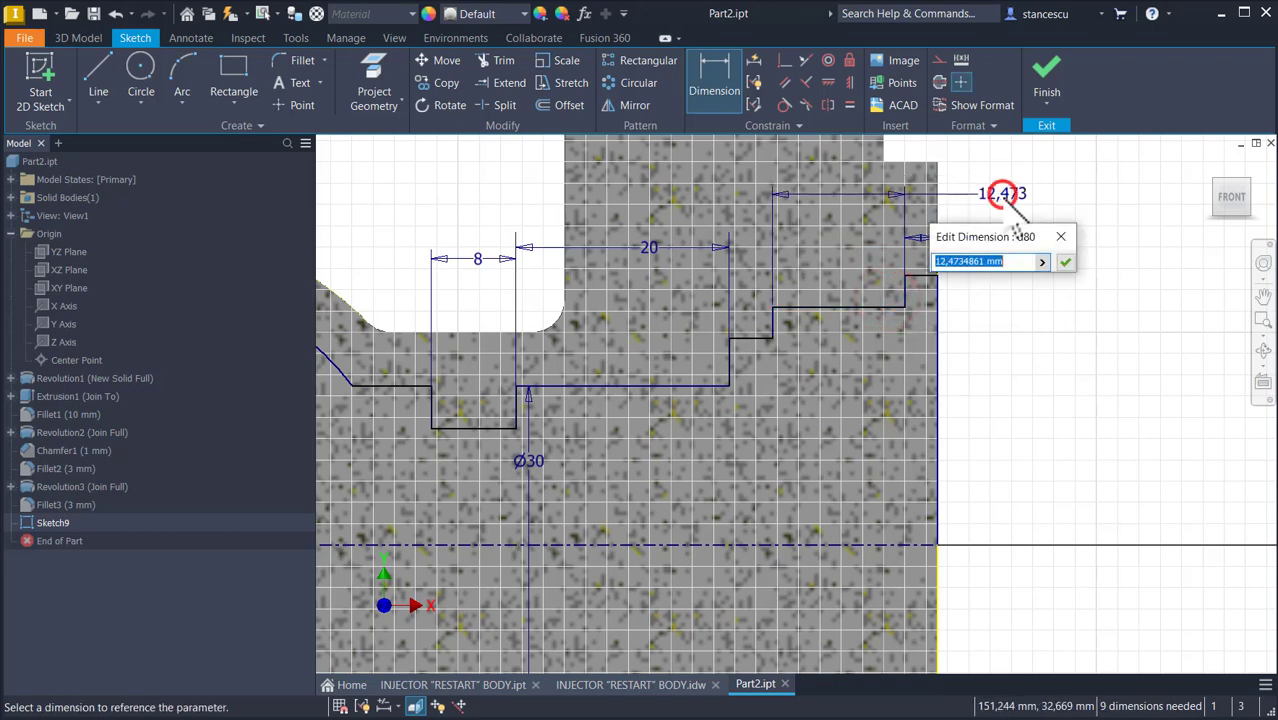
pyautogui.write('3')
pyautogui.press('Return')
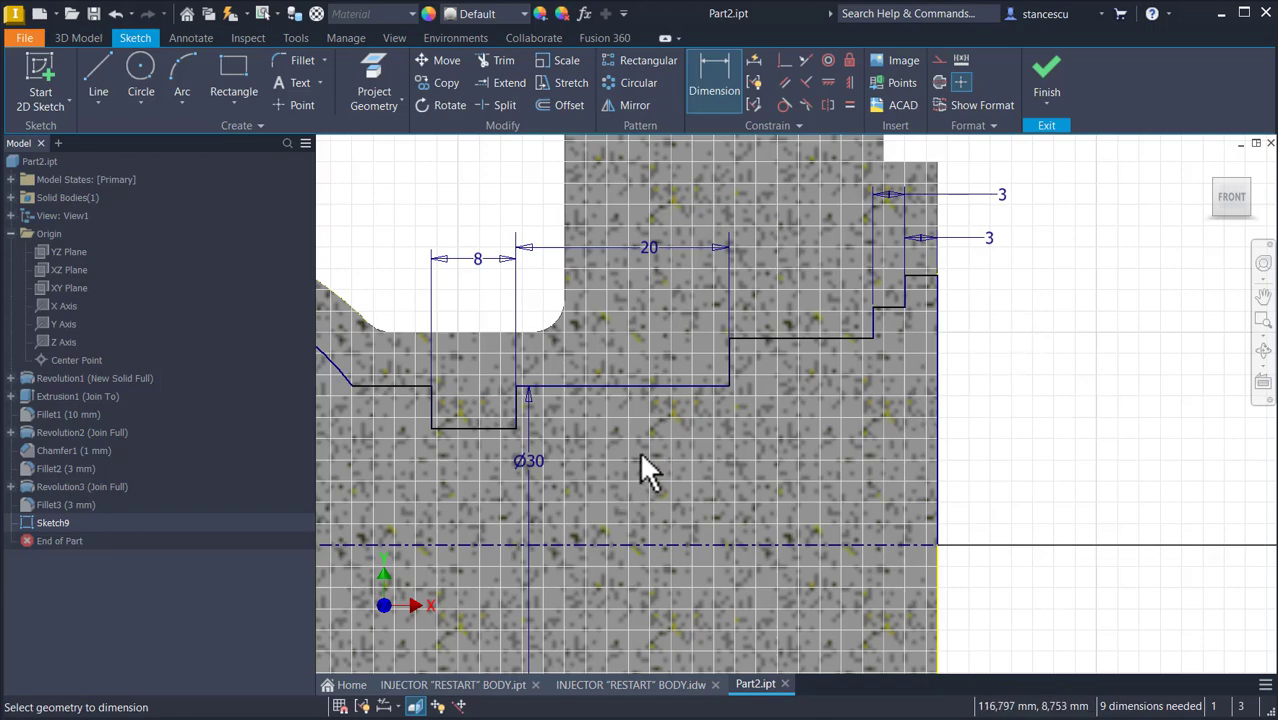
# Step: Project the upper flange's top edge into the sketch and vertically align the 20 mm bore line's midpoint with that edge's midpoint
pyautogui.scroll(-3, 641, 450)
pyautogui.moveTo(685, 465)
pyautogui.mouseDown(button='middle')
pyautogui.moveTo(716, 482)
pyautogui.moveTo(868, 487)
pyautogui.mouseUp(button='middle')
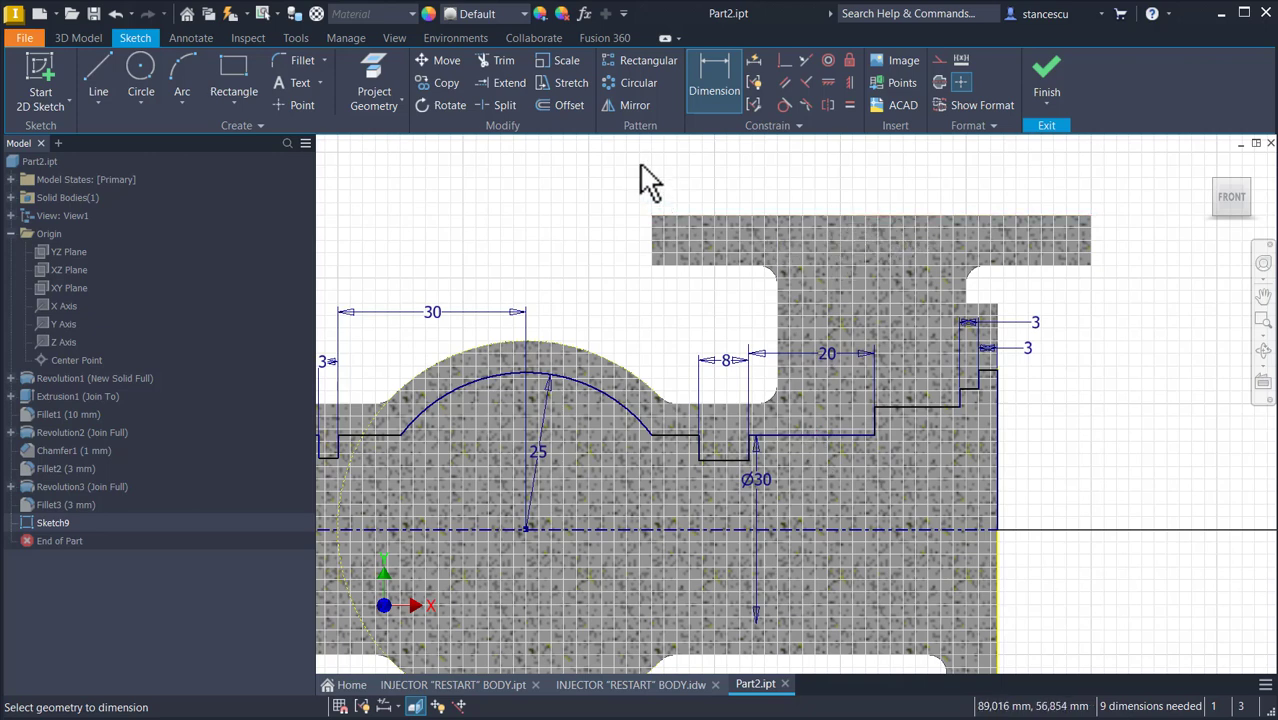
pyautogui.click(372, 80)
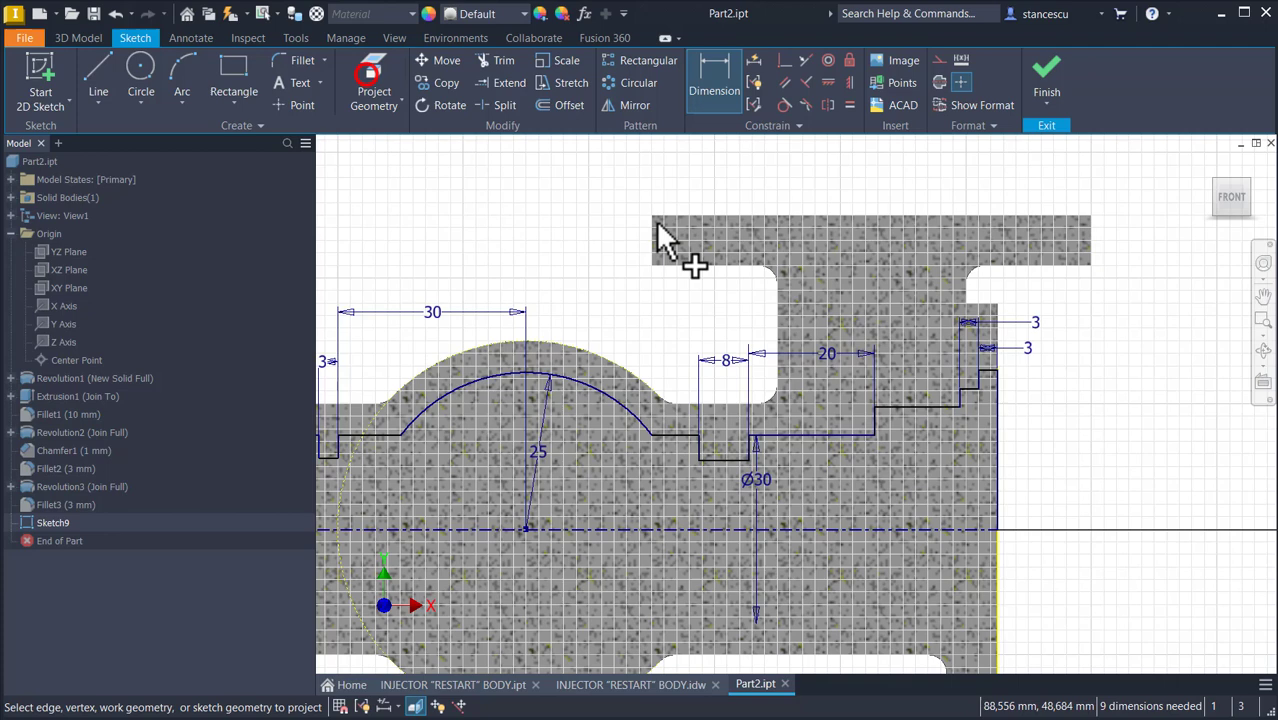
pyautogui.click(795, 210)
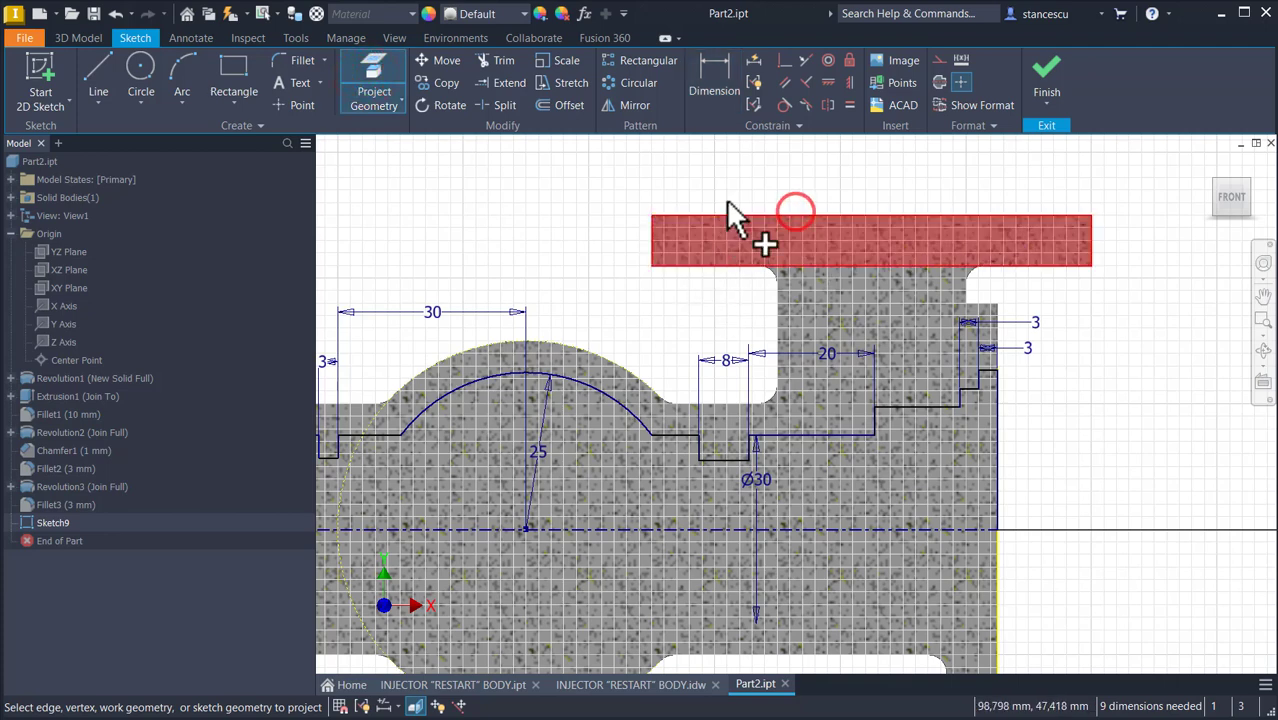
pyautogui.click(851, 82)
pyautogui.click(812, 435)
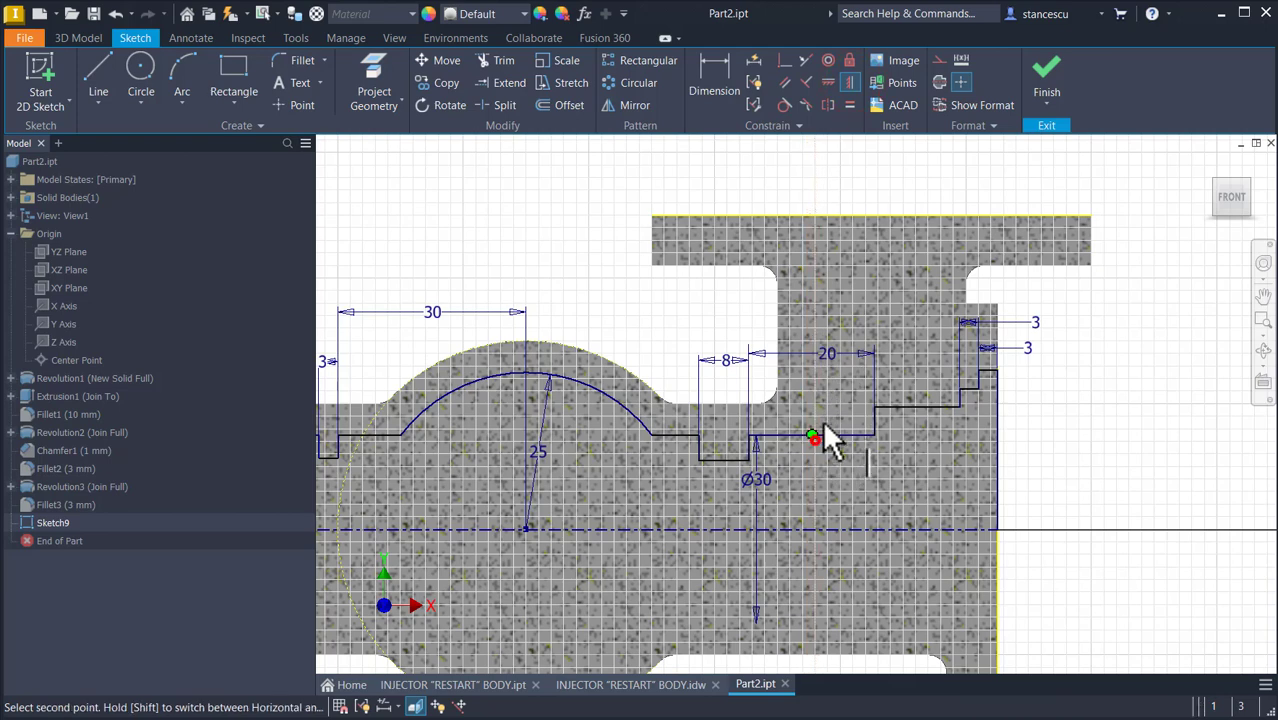
pyautogui.click(875, 216)
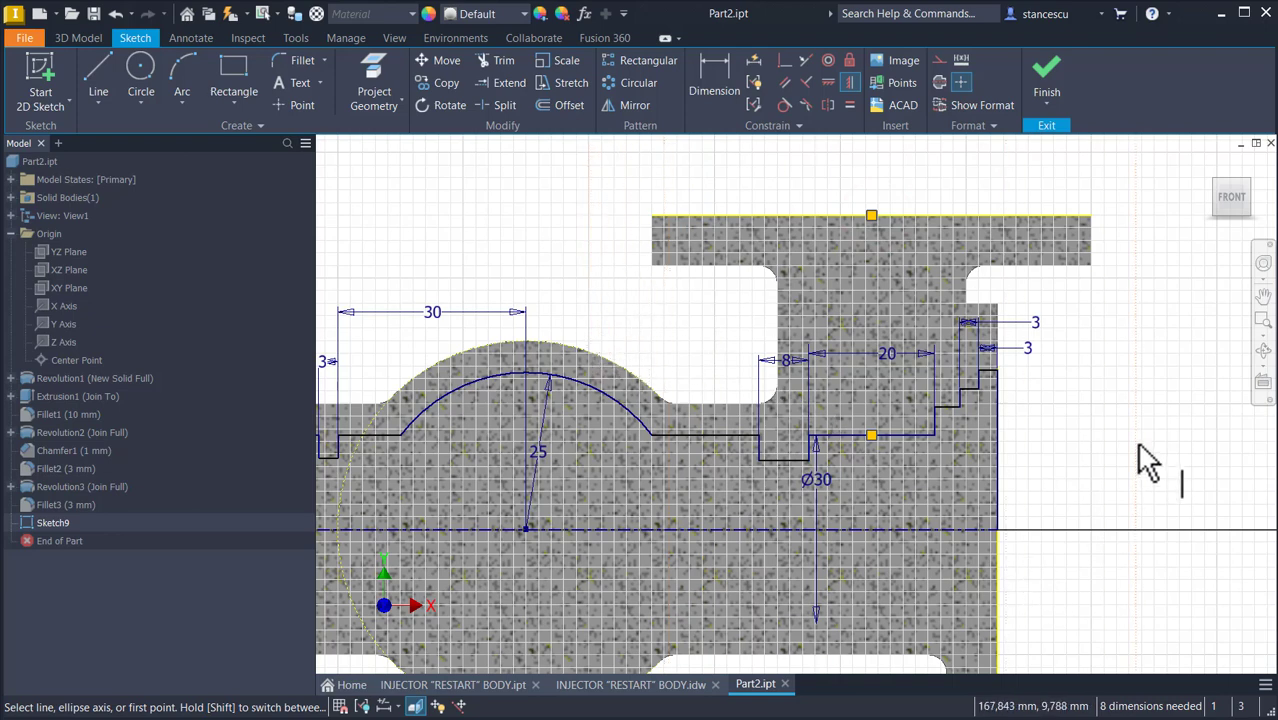
# Step: Dimension the outermost 3 mm recess at the profile's right end as 35 mm in diameter about the centerline
pyautogui.click(714, 75)
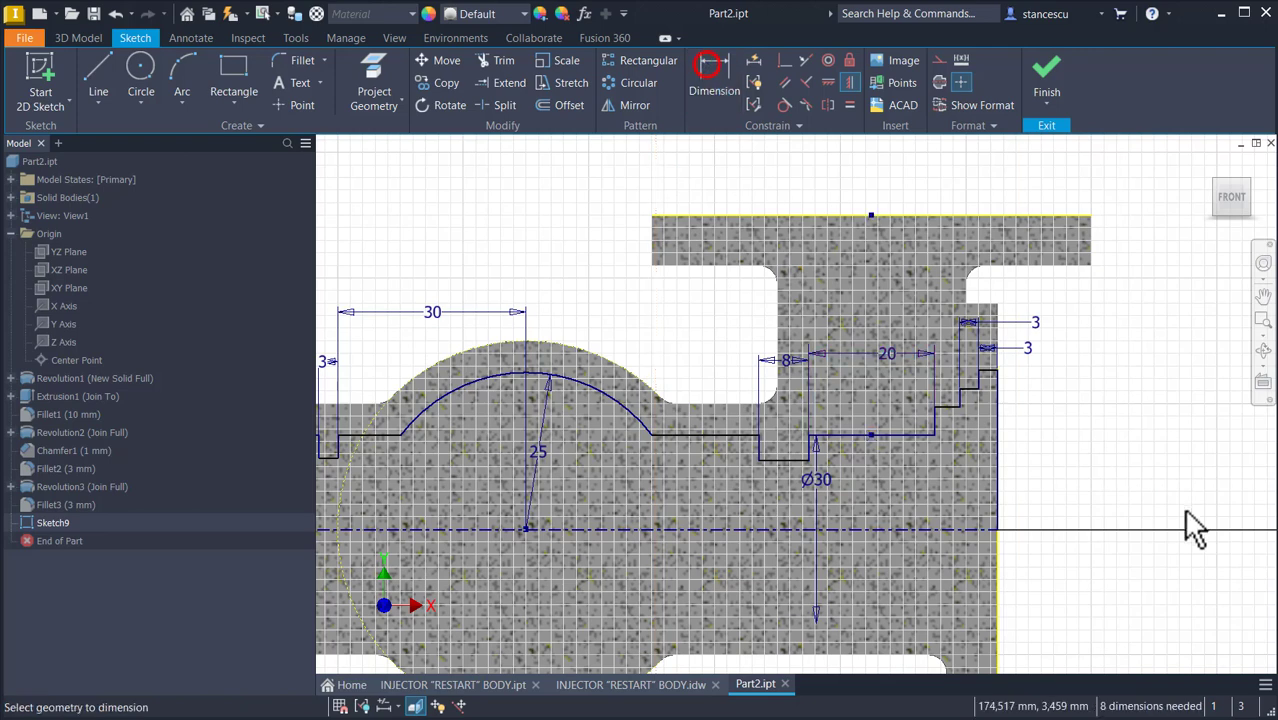
pyautogui.scroll(3, 1183, 507)
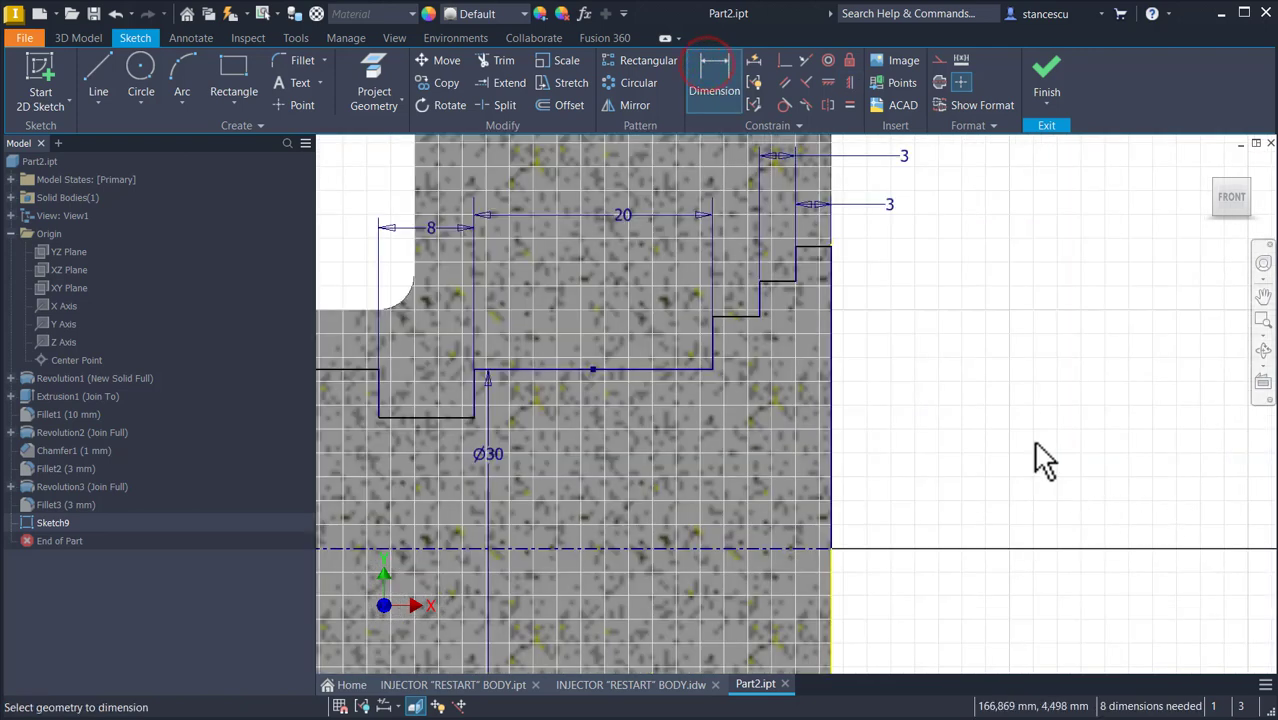
pyautogui.click(818, 247)
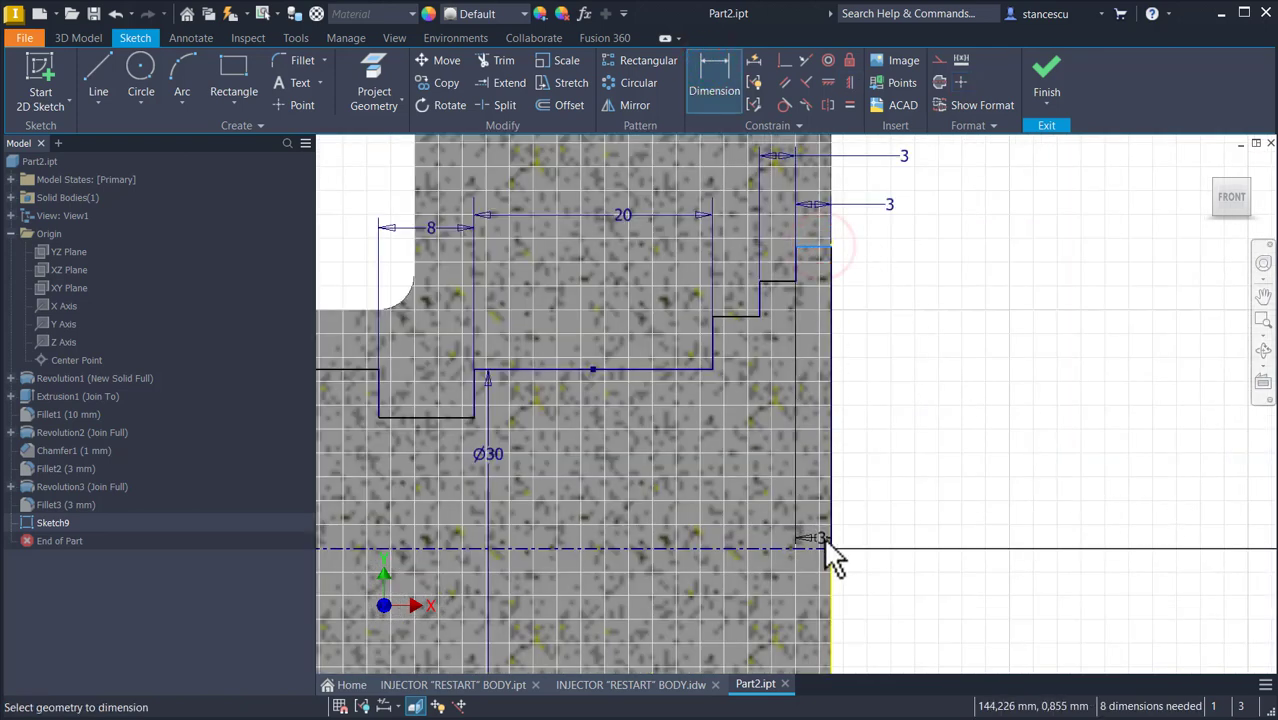
pyautogui.click(818, 548)
pyautogui.click(1039, 467)
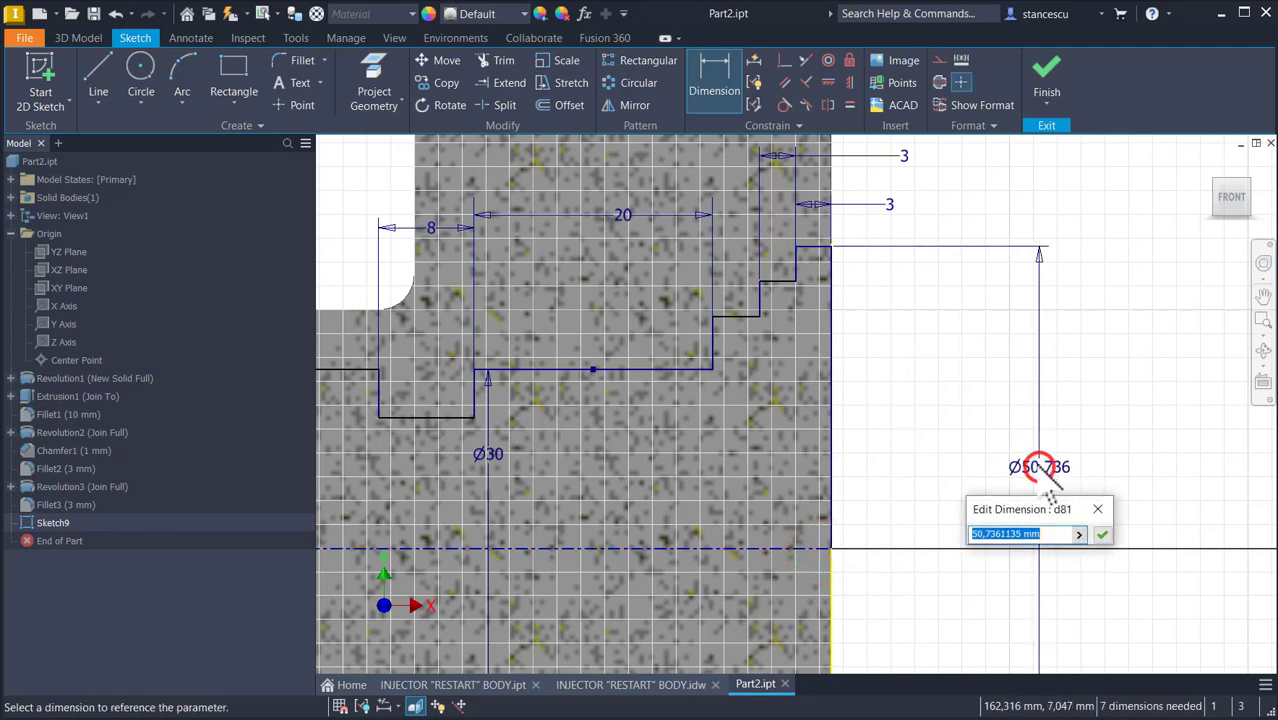
pyautogui.write('35')
pyautogui.press('Return')
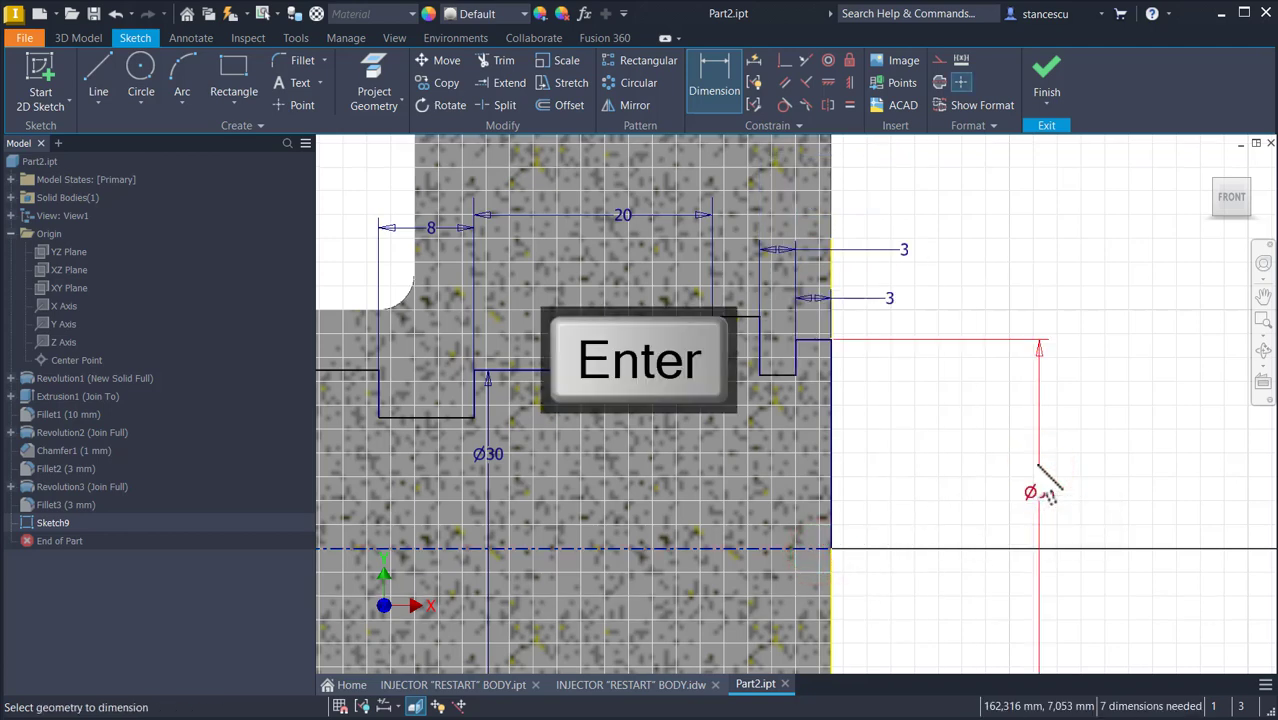
# Step: Dimension the second 3 mm recess step from the profile's right end as 30 mm in diameter about the centerline
pyautogui.click(786, 374)
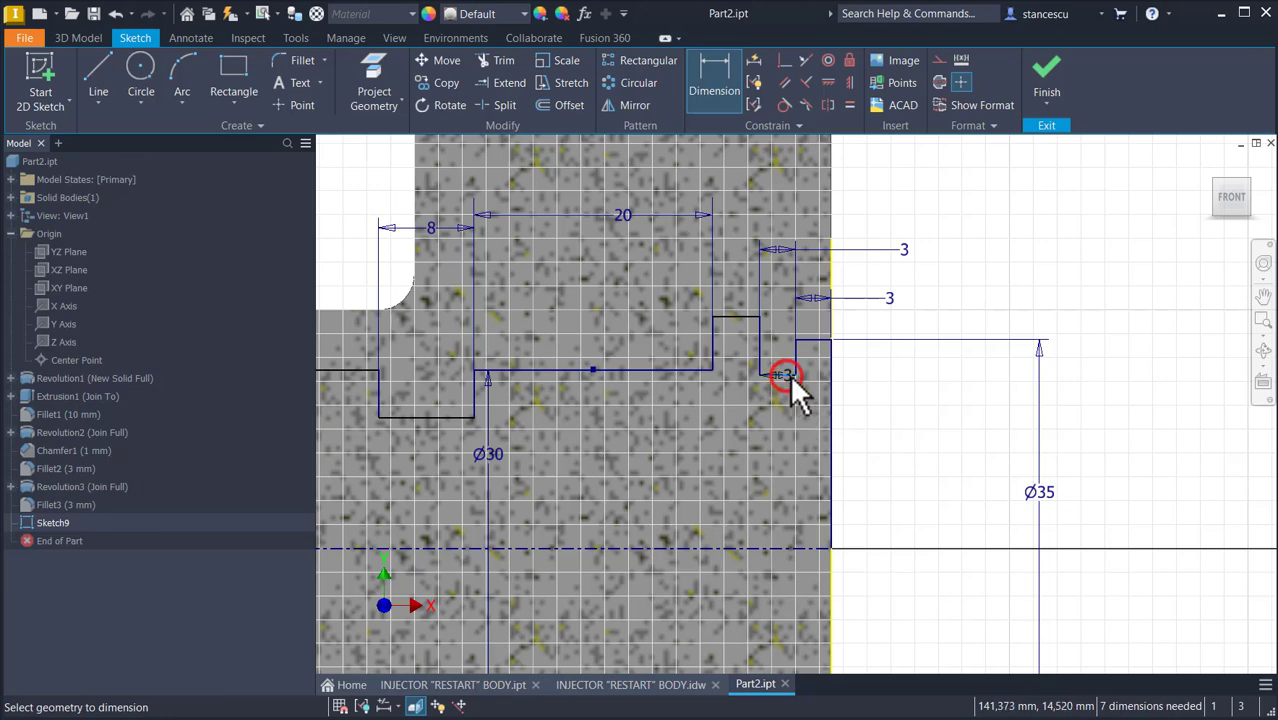
pyautogui.click(777, 550)
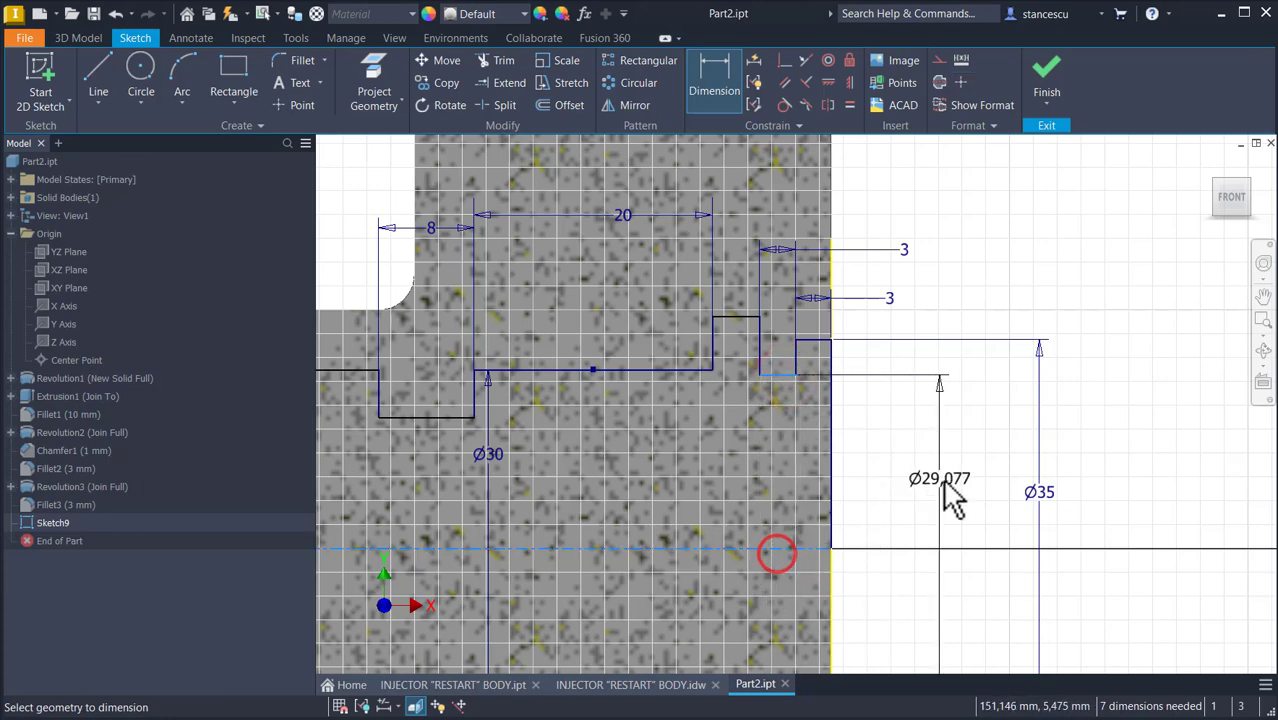
pyautogui.click(941, 481)
pyautogui.write('0')
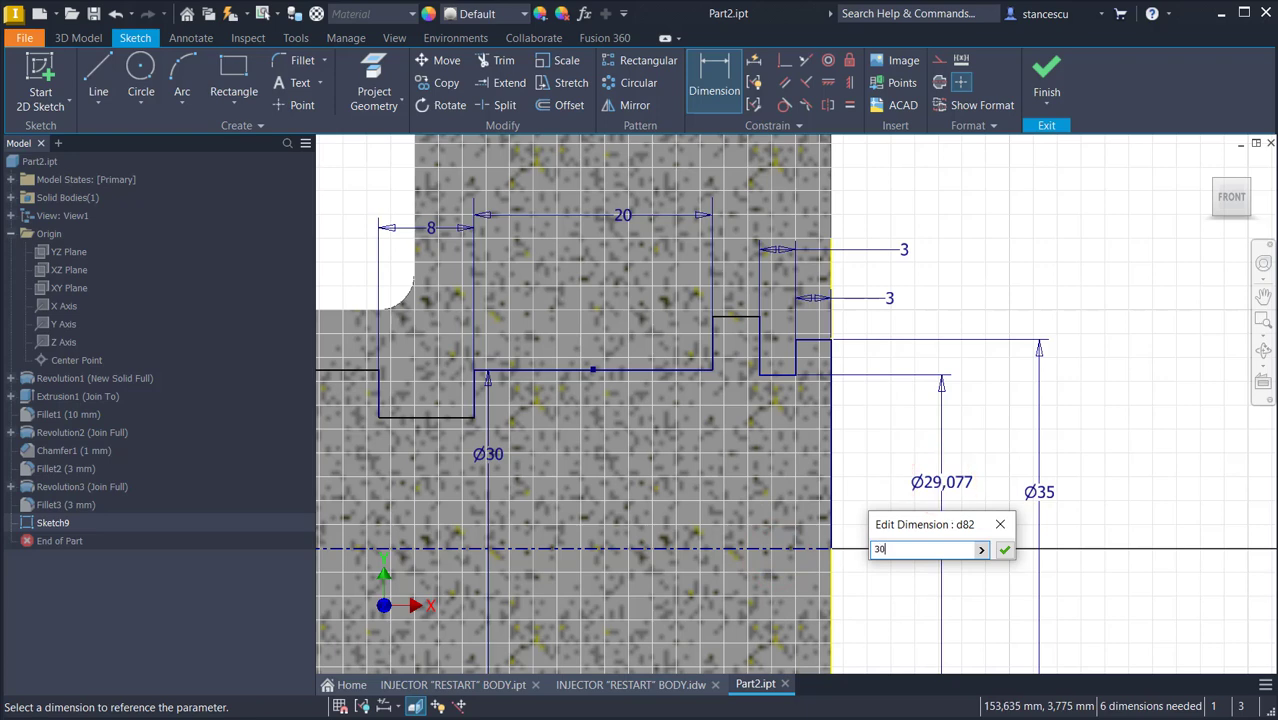
pyautogui.press('Return')
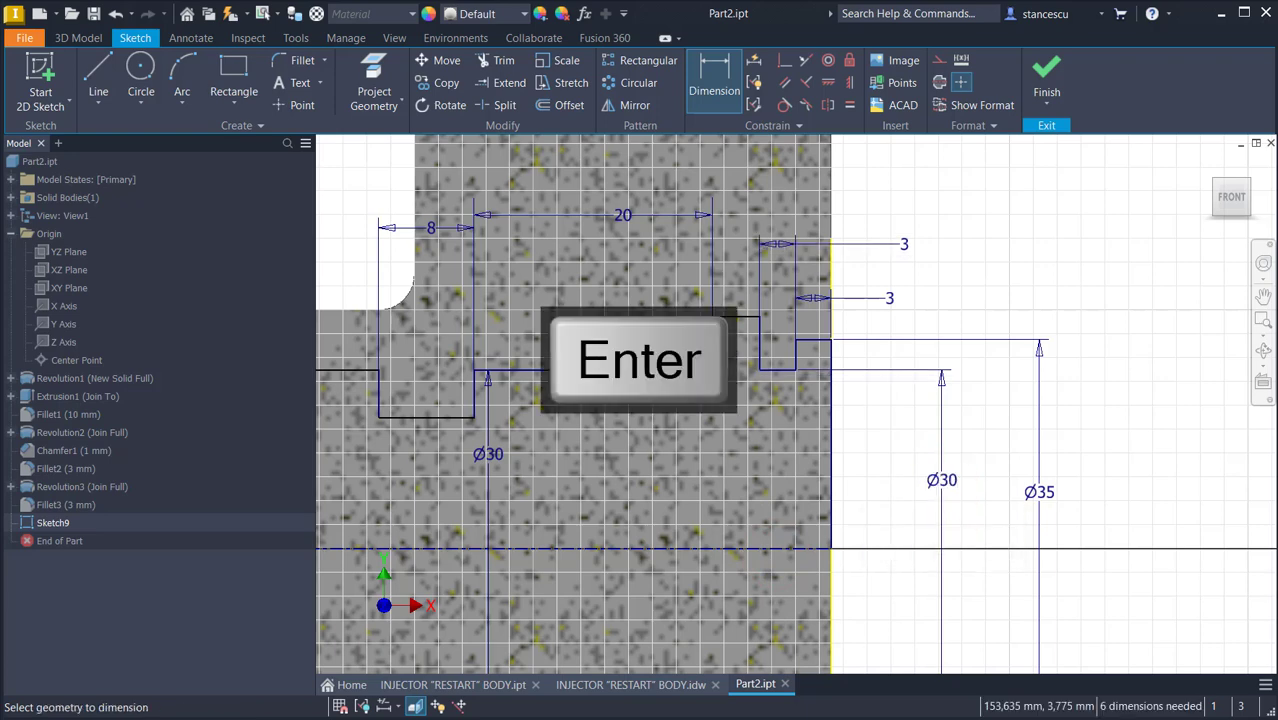
# Step: Dimension the short step between the 20 mm bore line and the right-end recesses as 22 mm in diameter
pyautogui.click(749, 316)
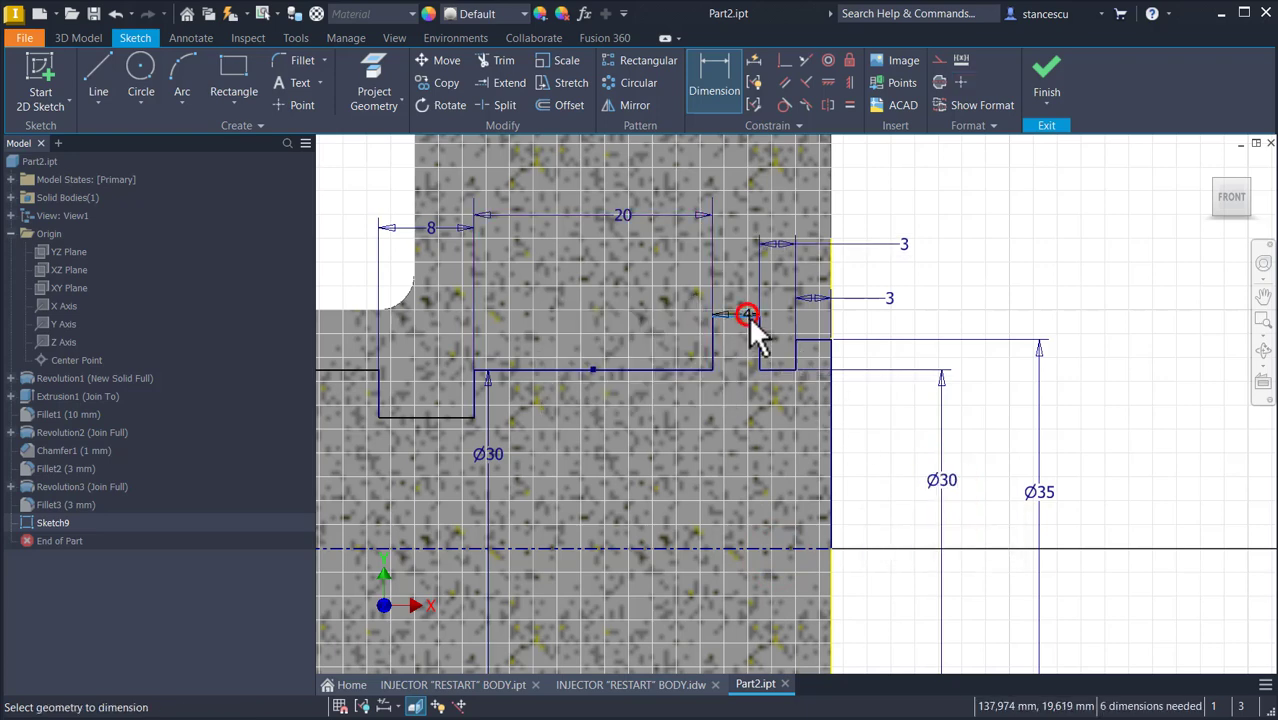
pyautogui.click(758, 549)
pyautogui.click(893, 505)
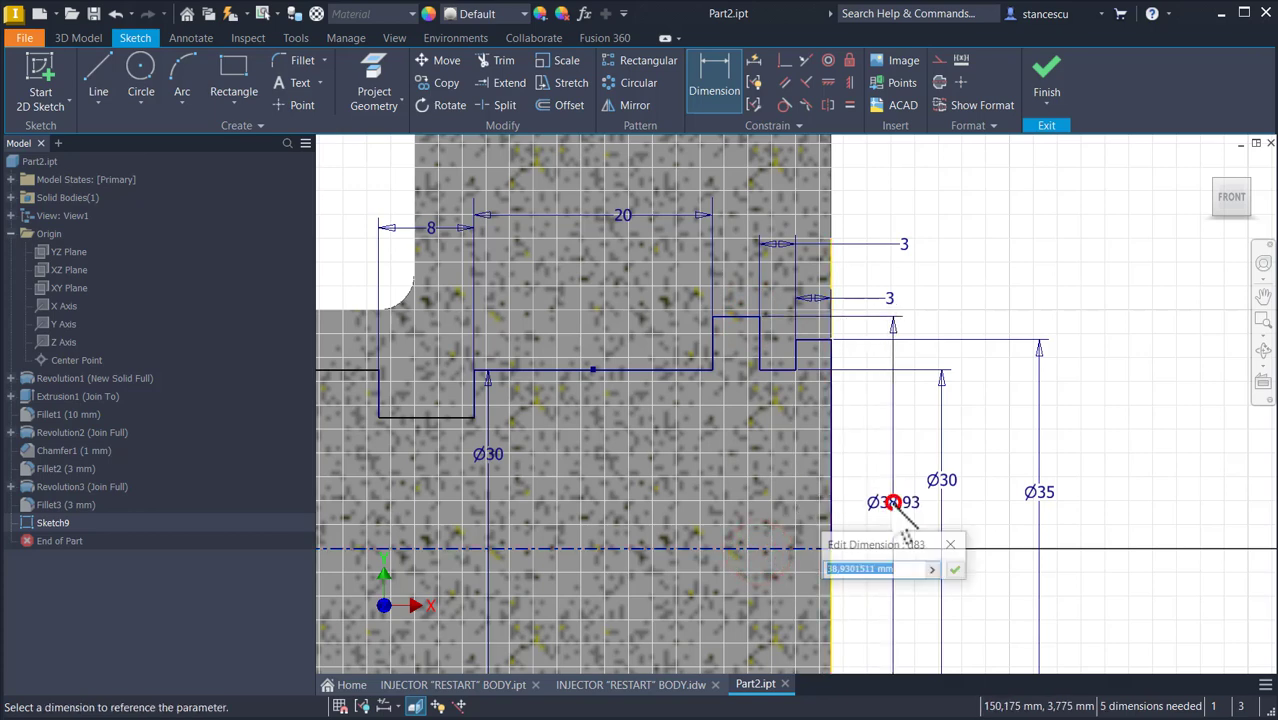
pyautogui.write('22')
pyautogui.press('Return')
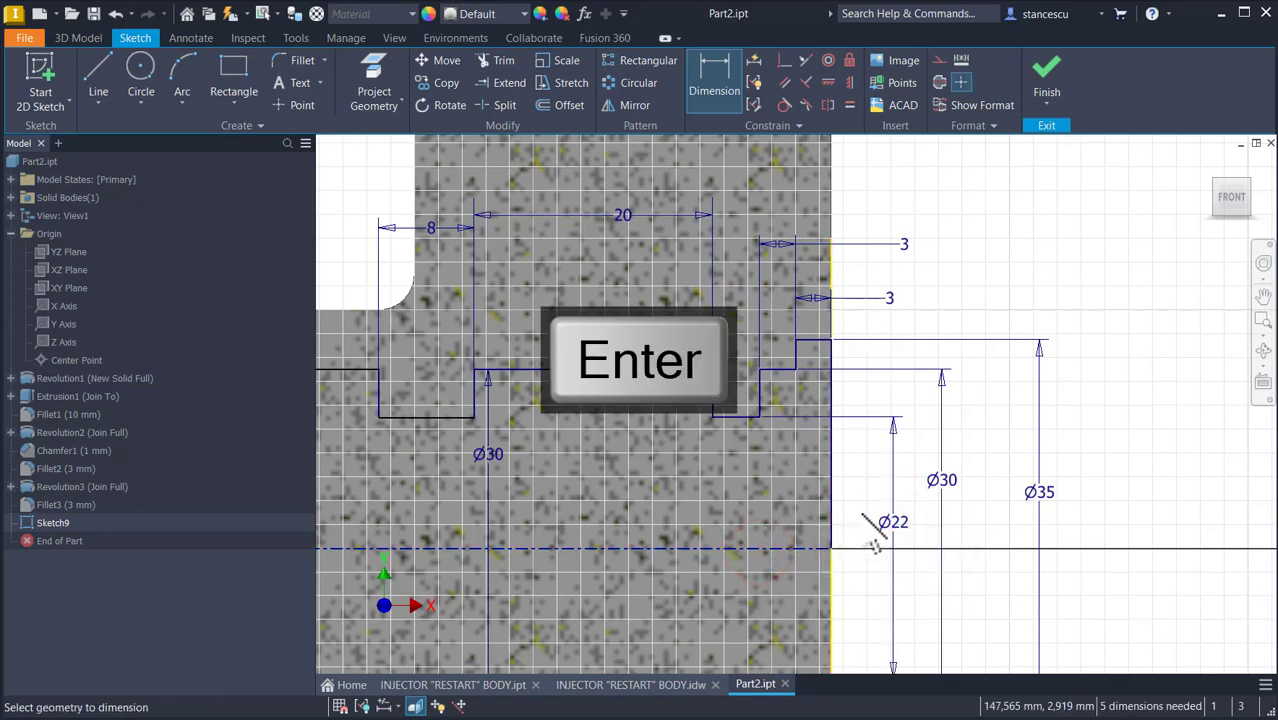
# Step: Dimension the 8 mm wide step right of the arc as 20 mm in diameter about the centerline
pyautogui.click(441, 418)
pyautogui.click(440, 547)
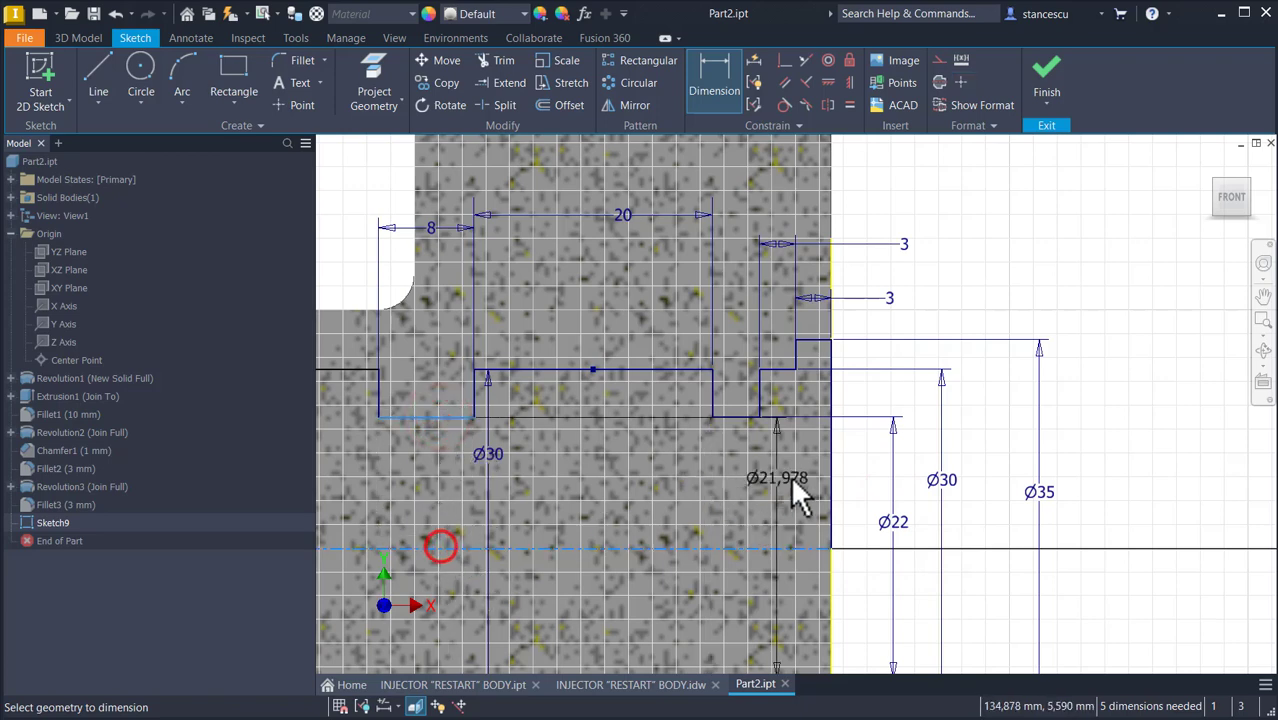
pyautogui.click(855, 604)
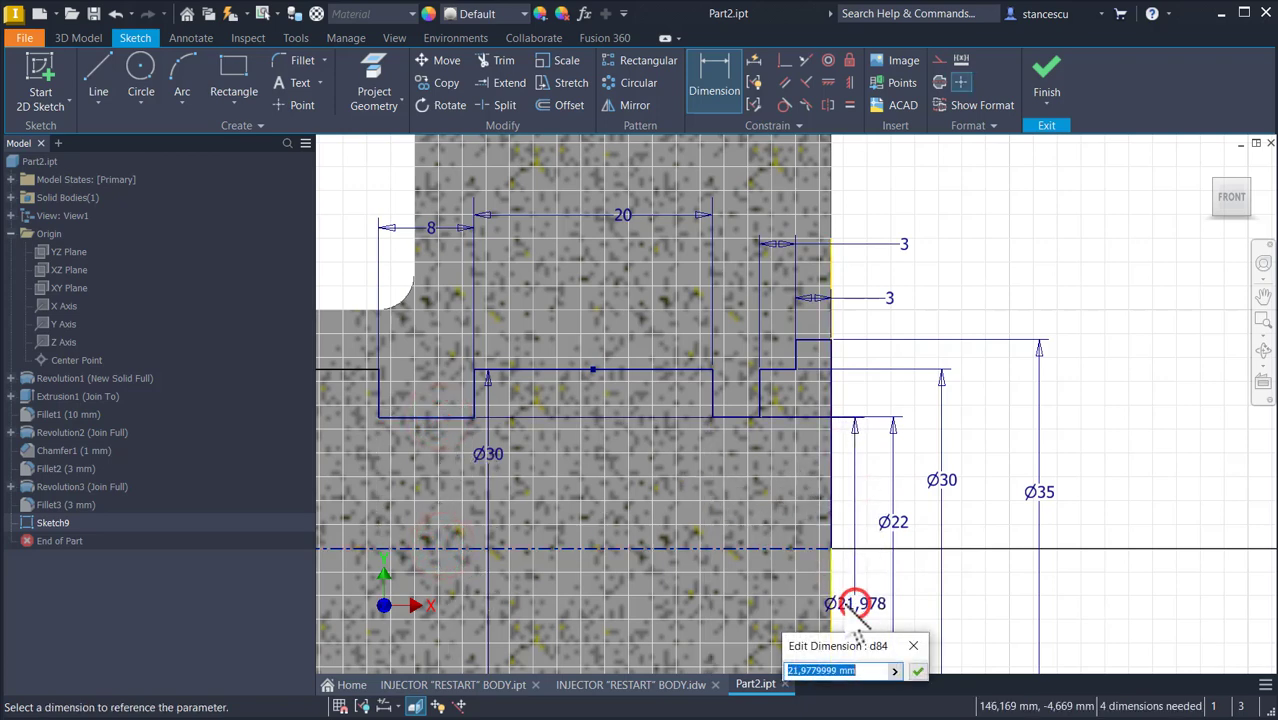
pyautogui.write('20')
pyautogui.press('Return')
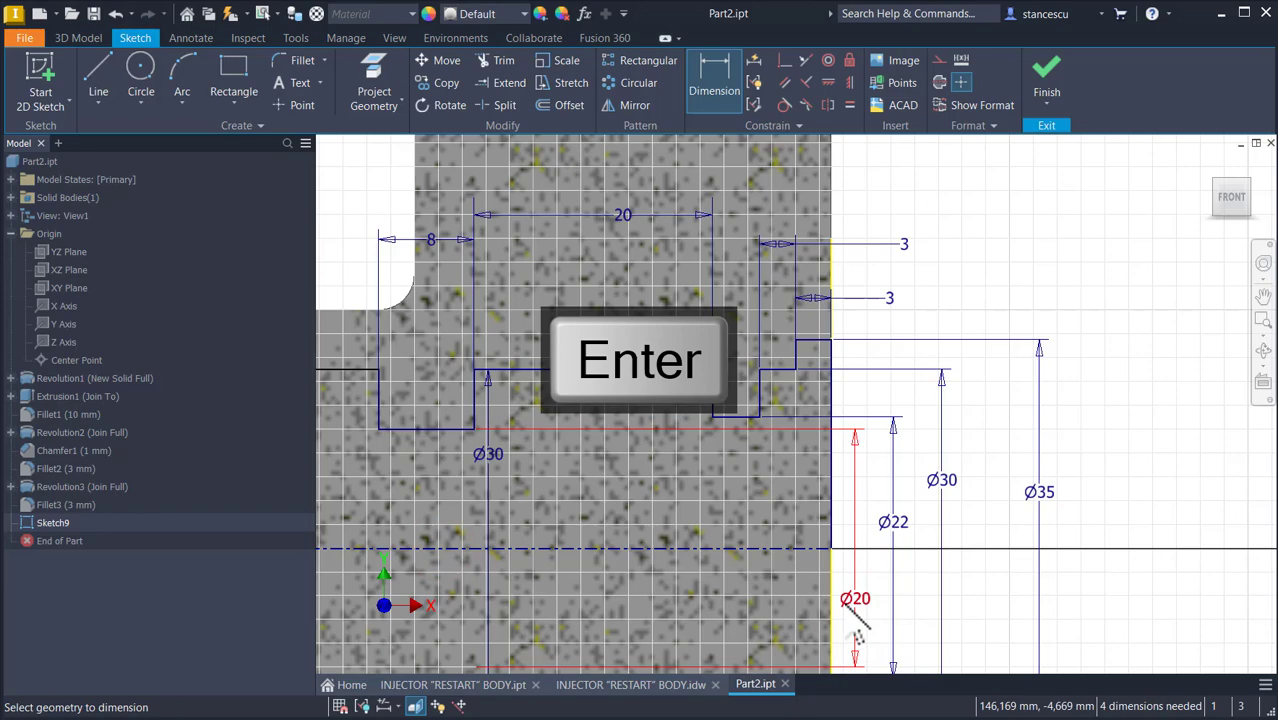
# Step: Dimension the 3 mm wide step left of the arc as 25 mm in diameter about the centerline
pyautogui.moveTo(669, 454); pyautogui.dragTo(1040, 411, button='middle')
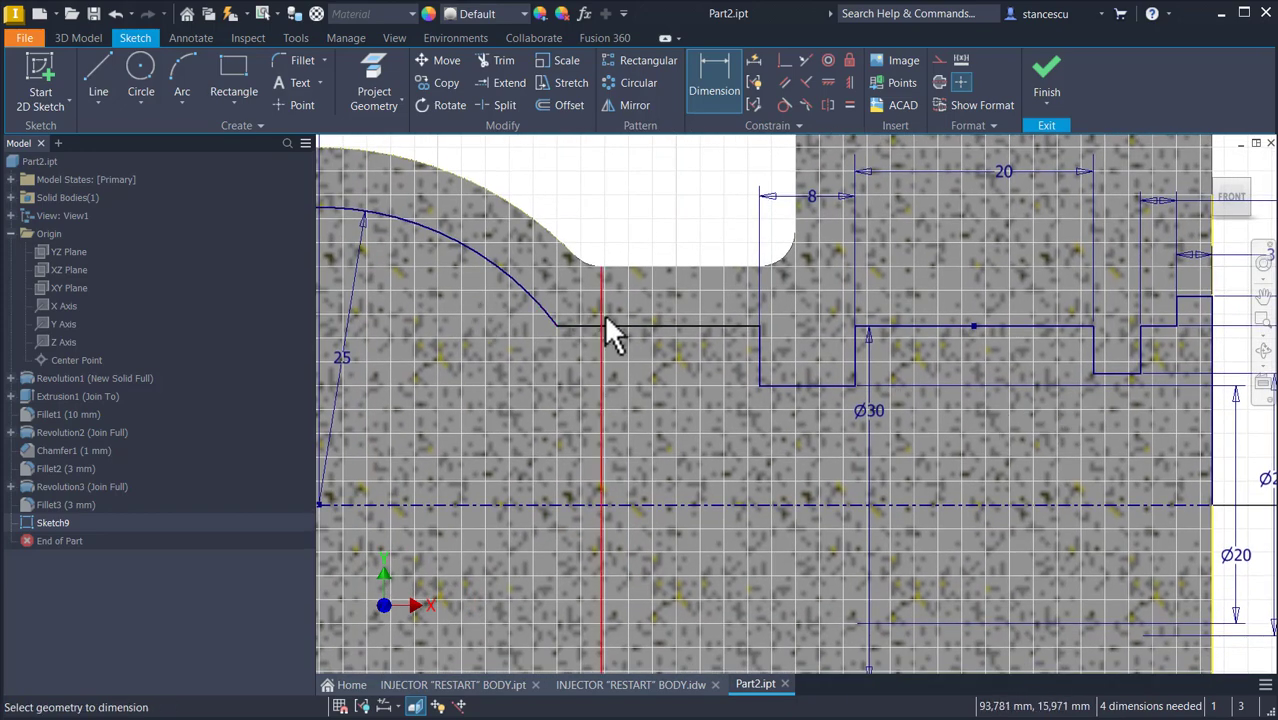
pyautogui.moveTo(610, 371); pyautogui.dragTo(950, 365, button='middle')
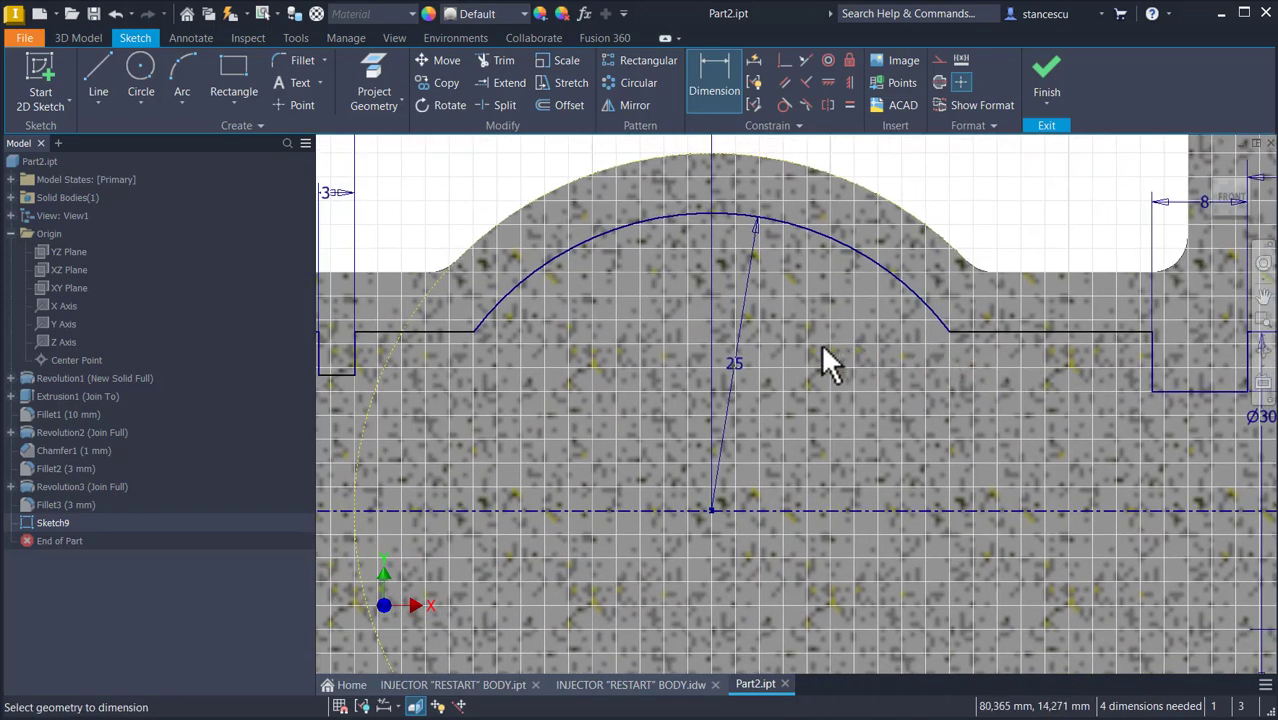
pyautogui.moveTo(770, 378); pyautogui.dragTo(1270, 408, button='middle')
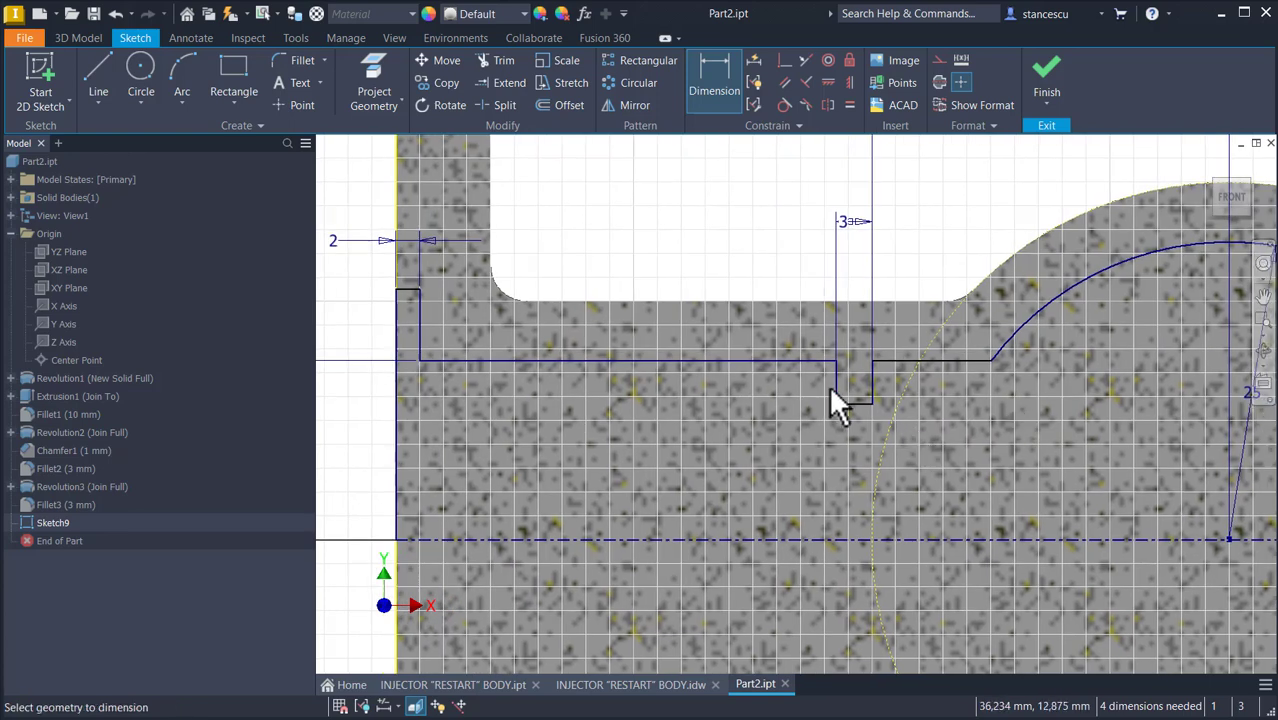
pyautogui.scroll(2, 837, 412)
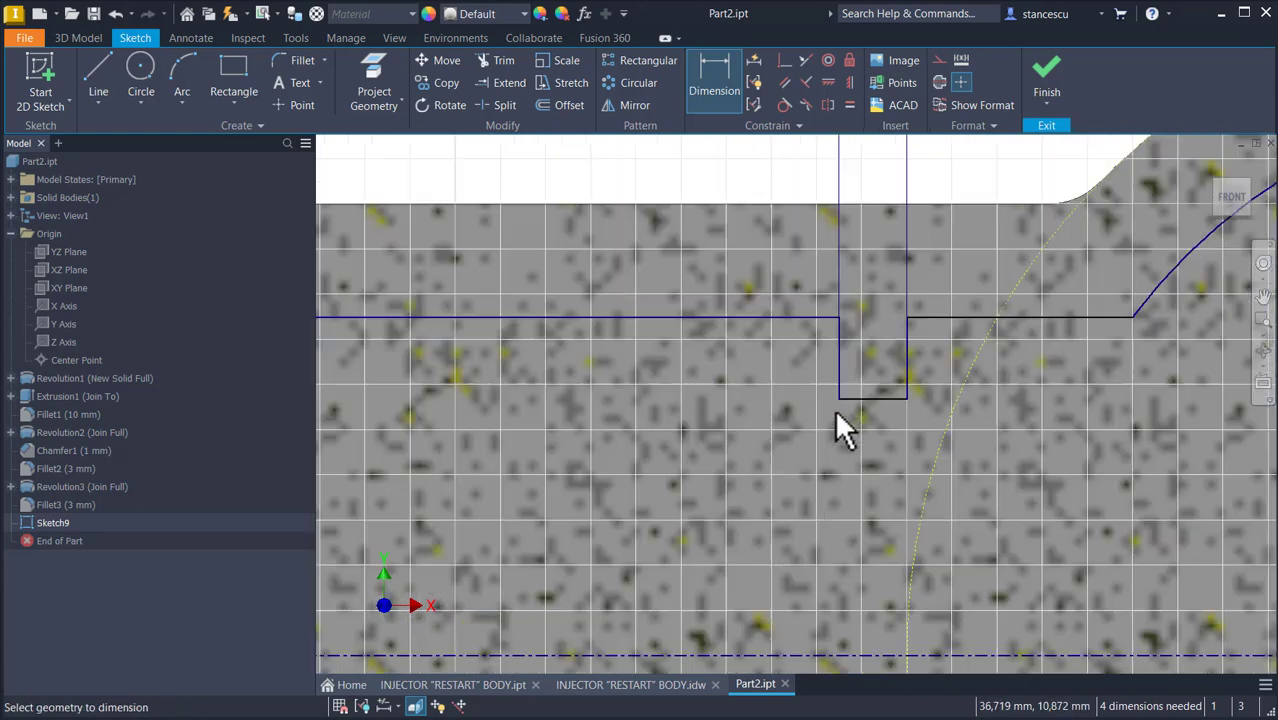
pyautogui.click(873, 398)
pyautogui.click(742, 655)
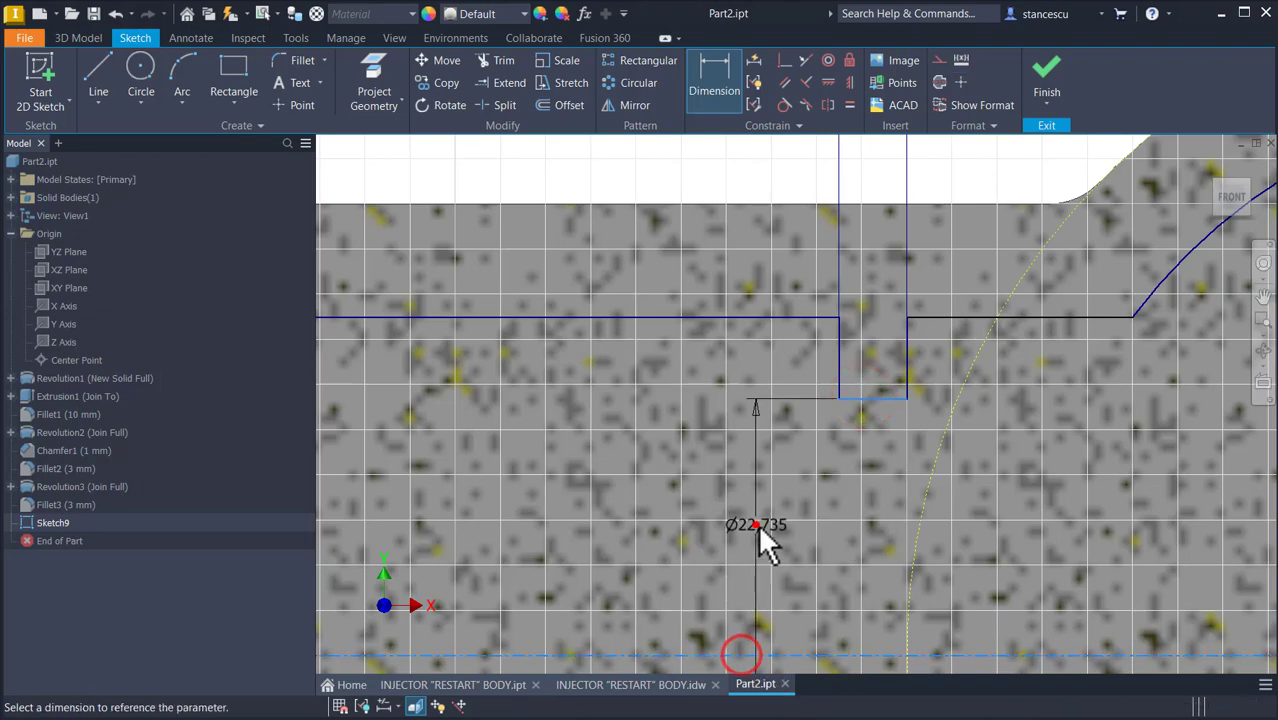
pyautogui.click(758, 533)
pyautogui.write('25')
pyautogui.press('Return')
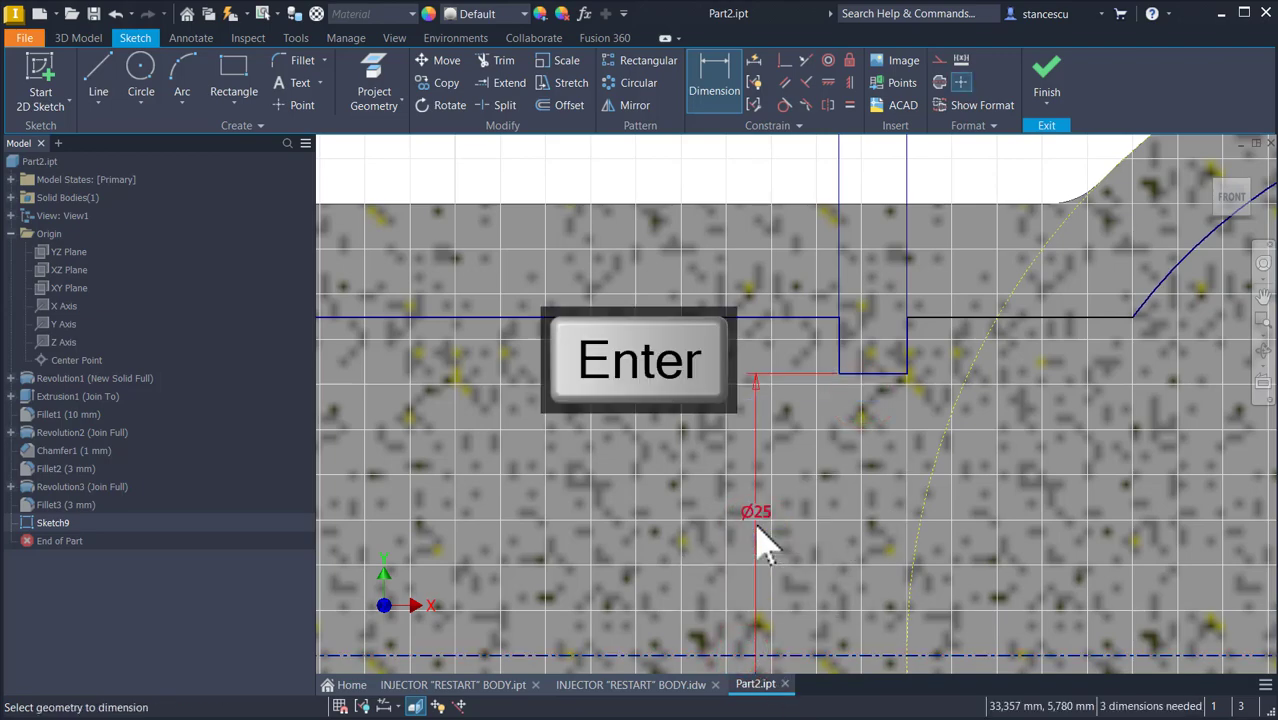
# Step: Dimension the 2 mm wide recess at the profile's left end as 35 mm in diameter about the centerline
pyautogui.press('Home')
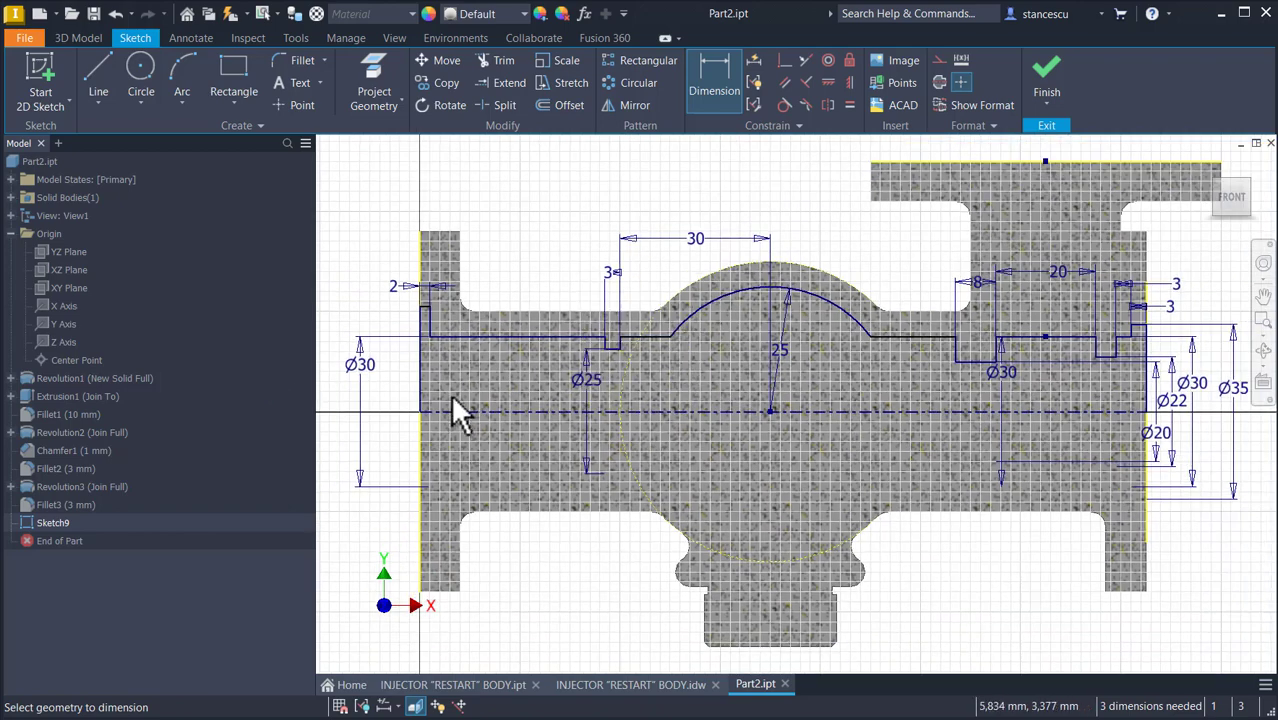
pyautogui.scroll(6, 430, 323)
pyautogui.moveTo(428, 308)
pyautogui.mouseDown(button='middle')
pyautogui.moveTo(449, 351)
pyautogui.moveTo(677, 509)
pyautogui.mouseUp(button='middle')
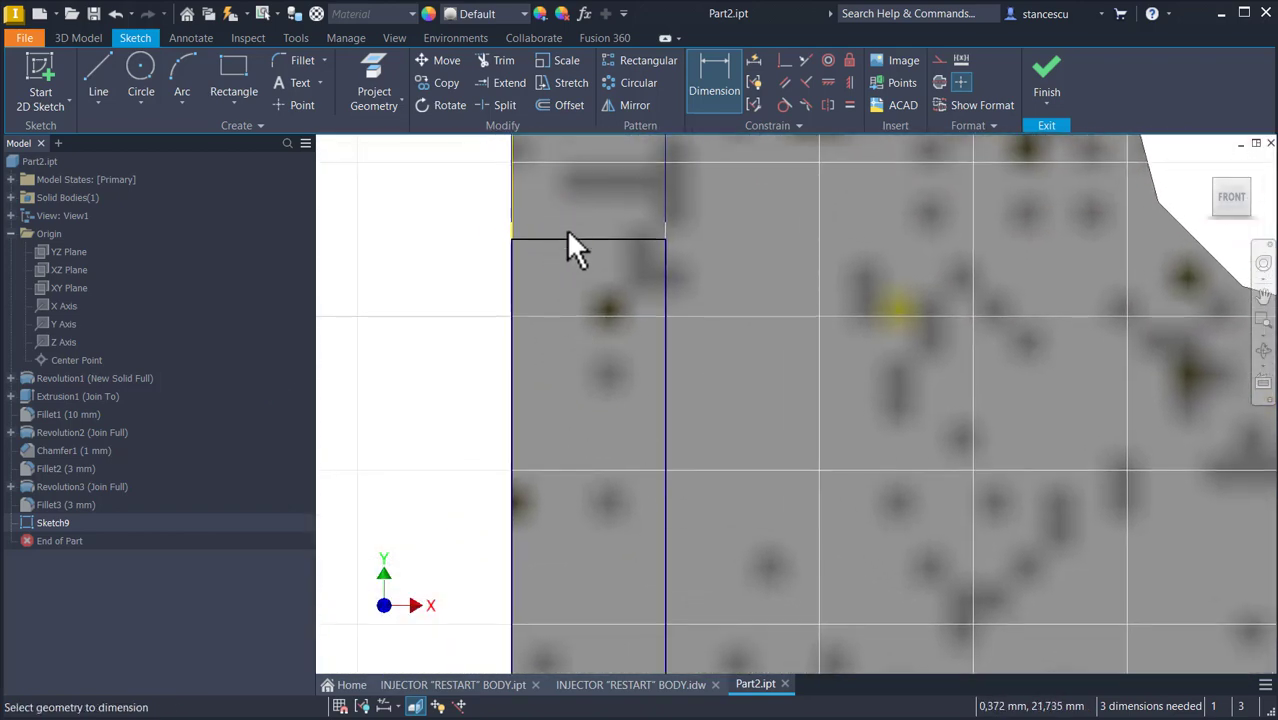
pyautogui.click(567, 239)
pyautogui.scroll(-3, 562, 400)
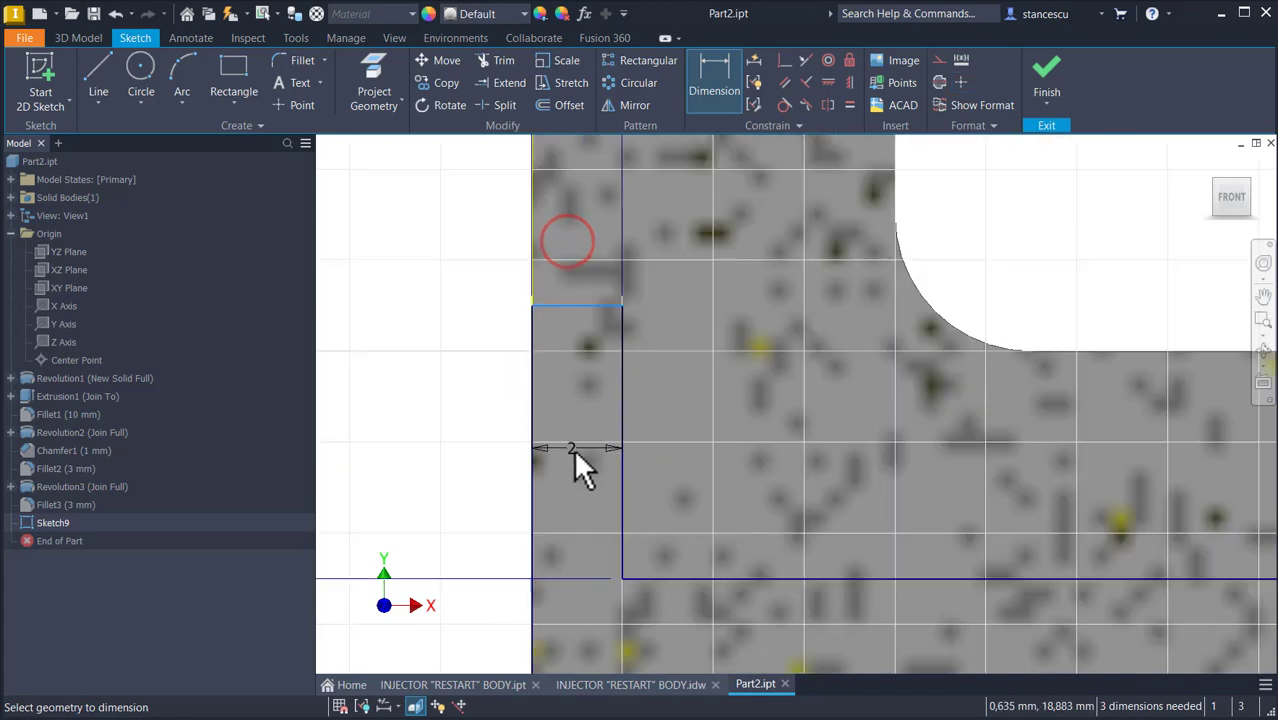
pyautogui.scroll(-5, 576, 460)
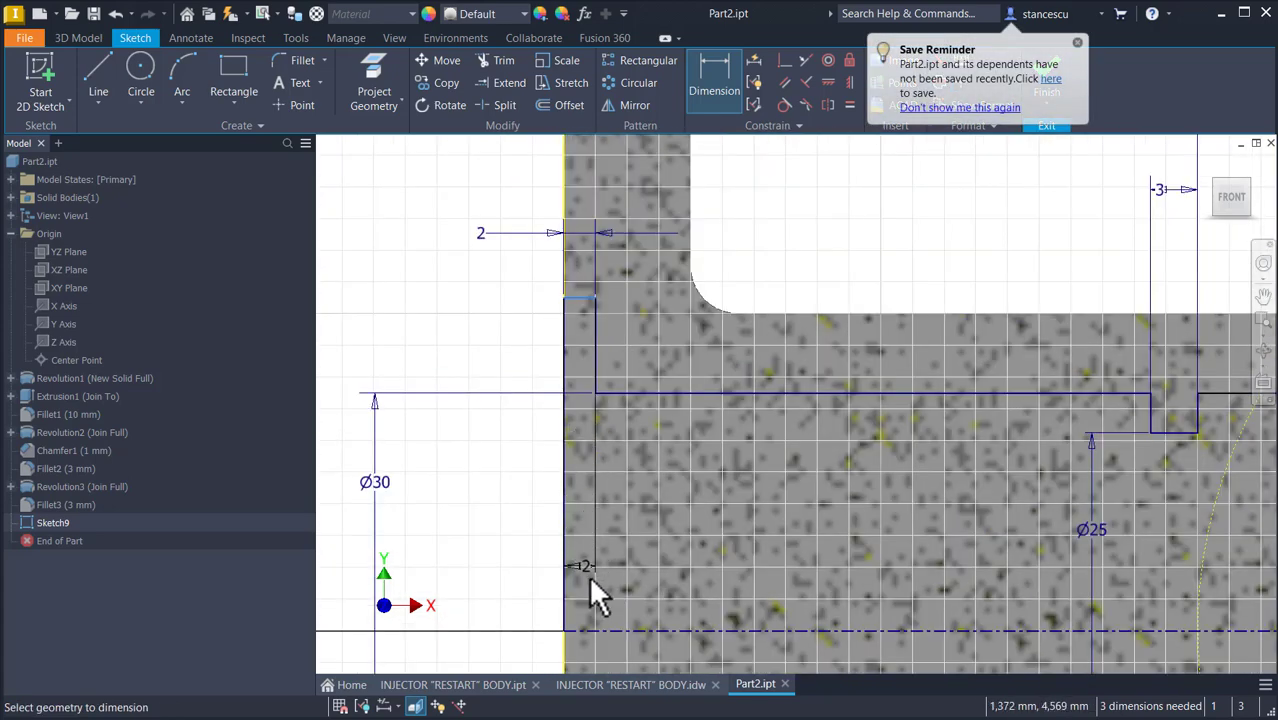
pyautogui.click(598, 628)
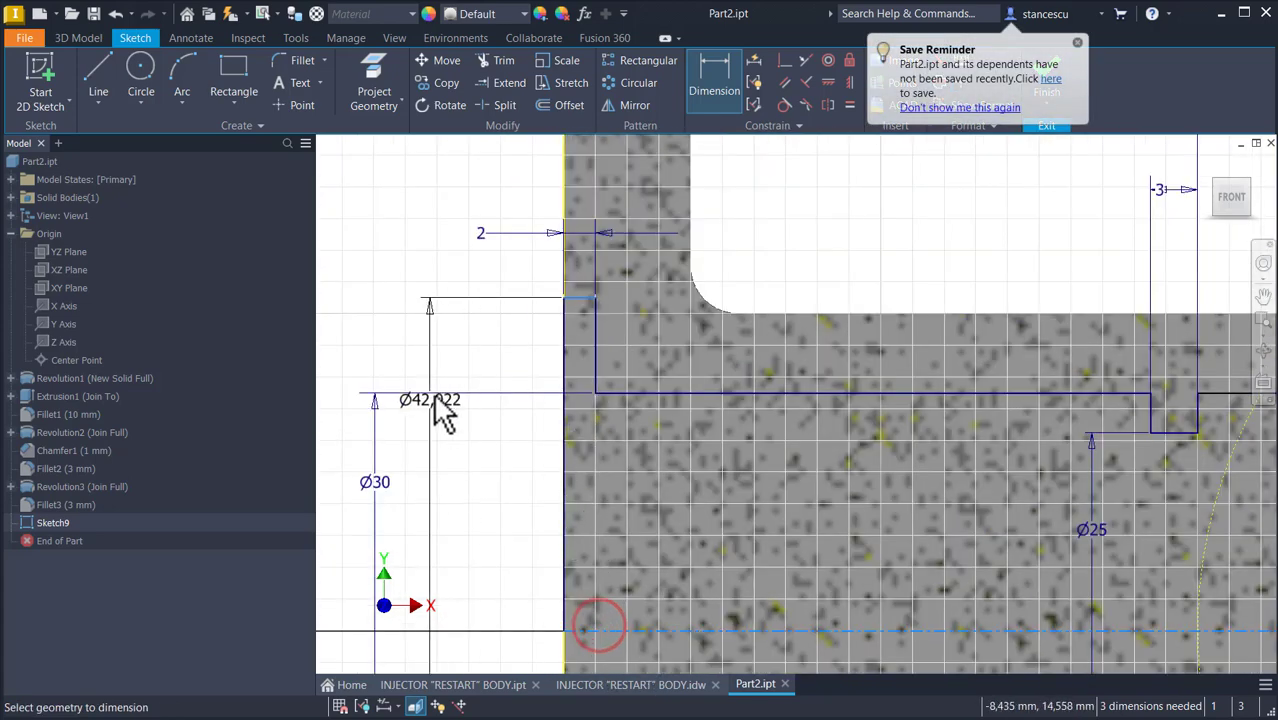
pyautogui.moveTo(440, 415)
pyautogui.mouseDown(button='middle')
pyautogui.moveTo(519, 380)
pyautogui.moveTo(599, 380)
pyautogui.mouseUp(button='middle')
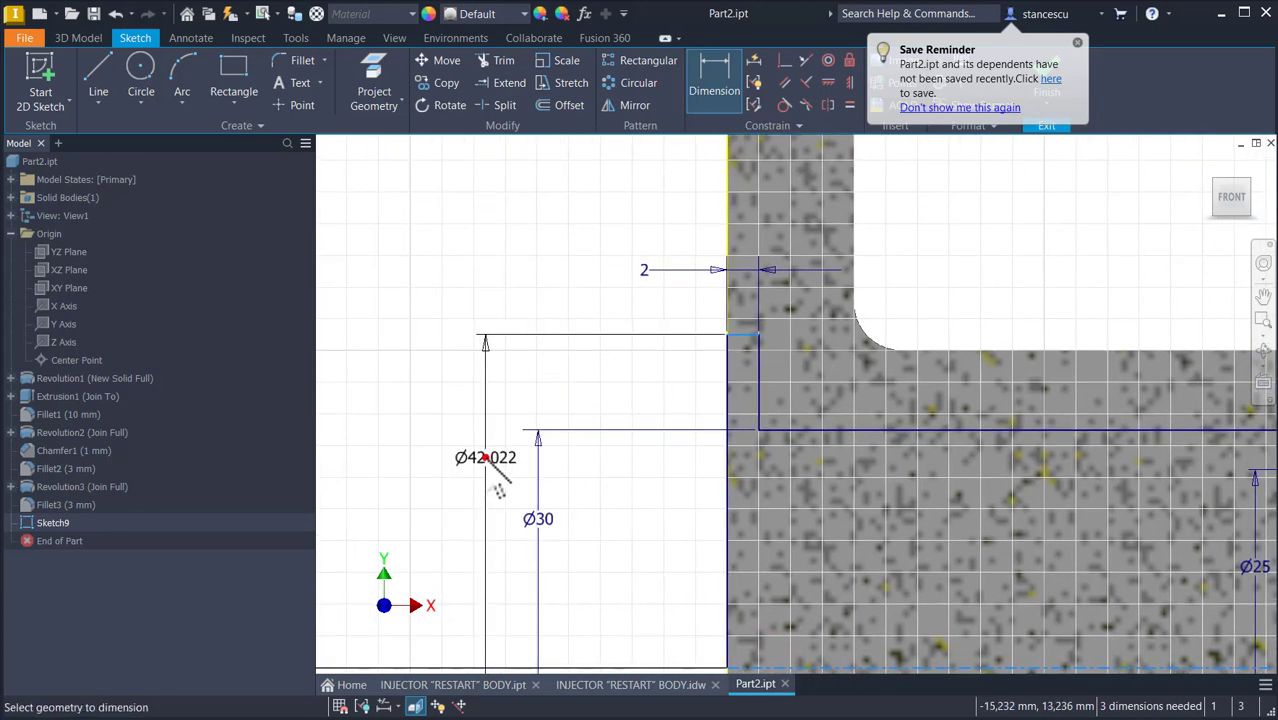
pyautogui.click(485, 457)
pyautogui.write('35')
pyautogui.press('Return')
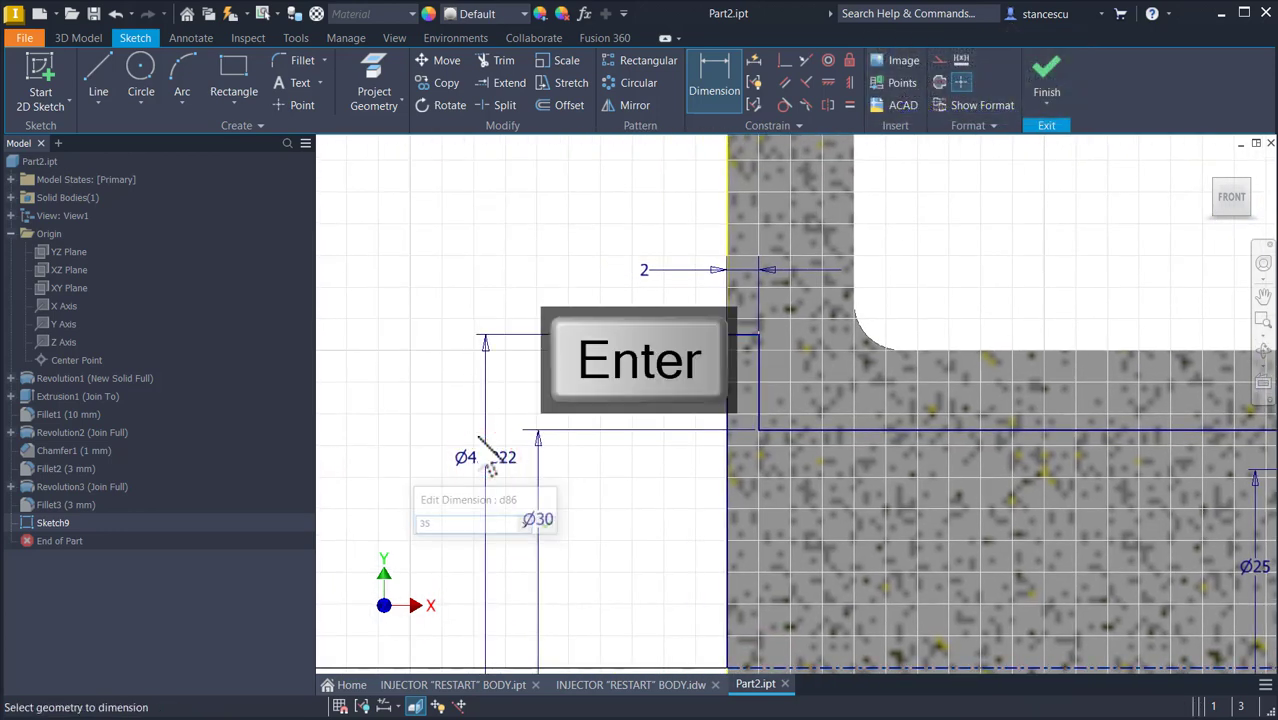
# Step: Apply Auto Dimension with dimensions and constraints enabled to add the sketch's missing dimensions and constraints
pyautogui.press('Num_Lock')
pyautogui.scroll(4, 721, 440)
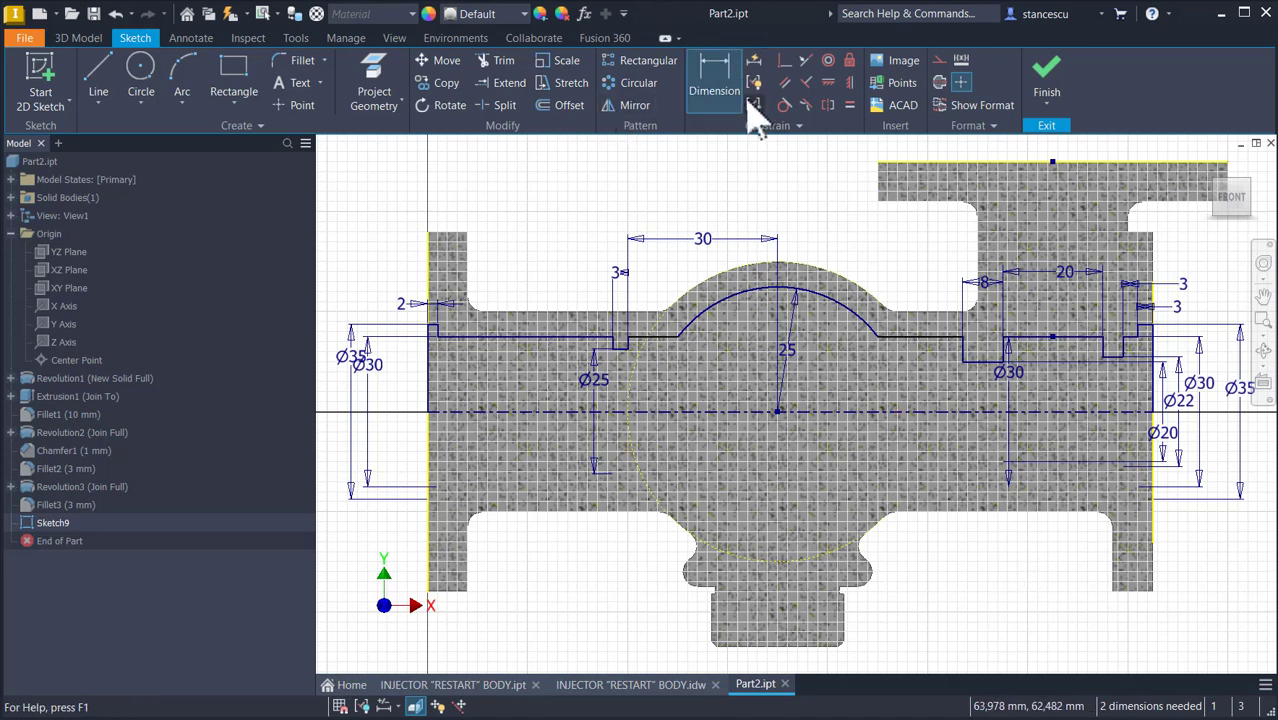
pyautogui.click(754, 60)
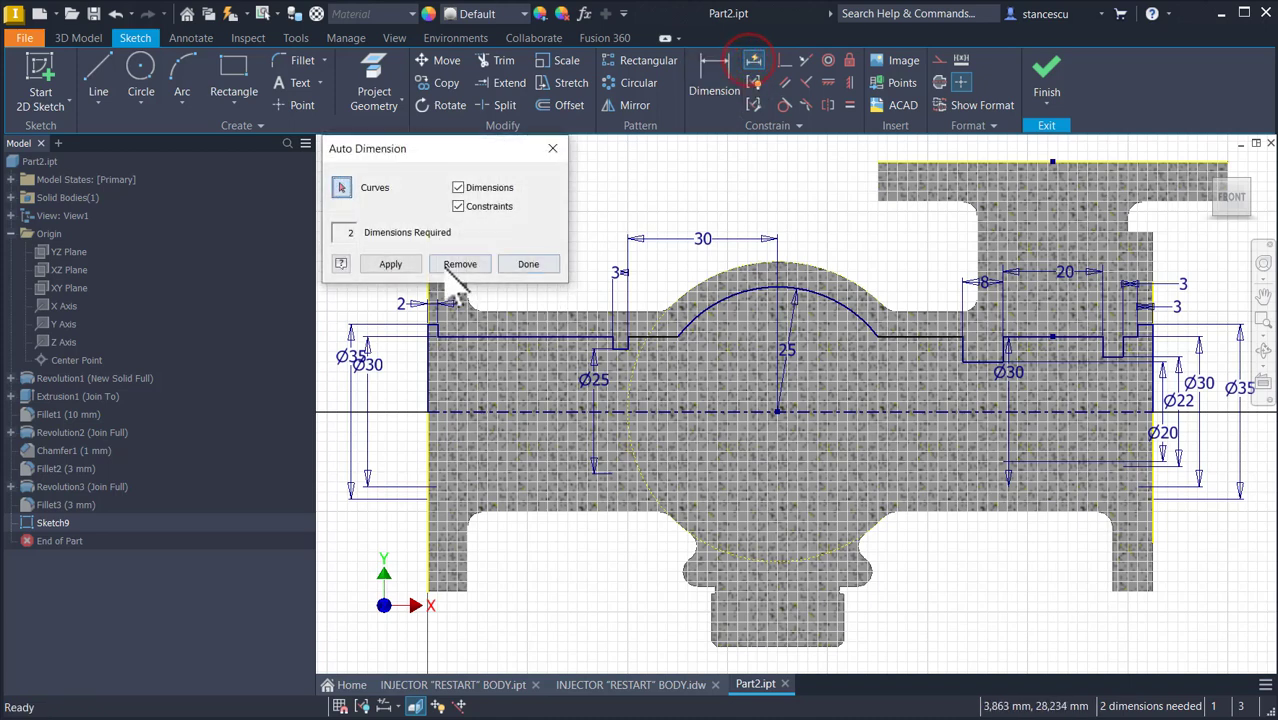
pyautogui.click(397, 264)
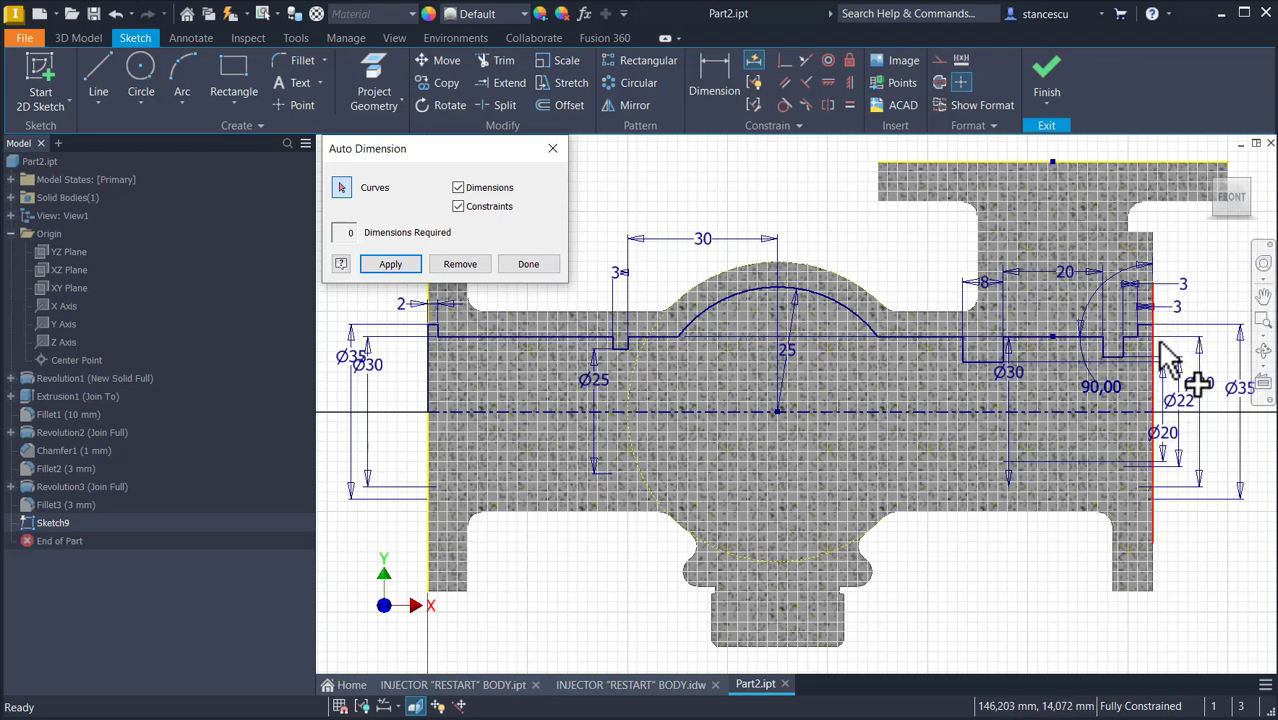
pyautogui.click(392, 264)
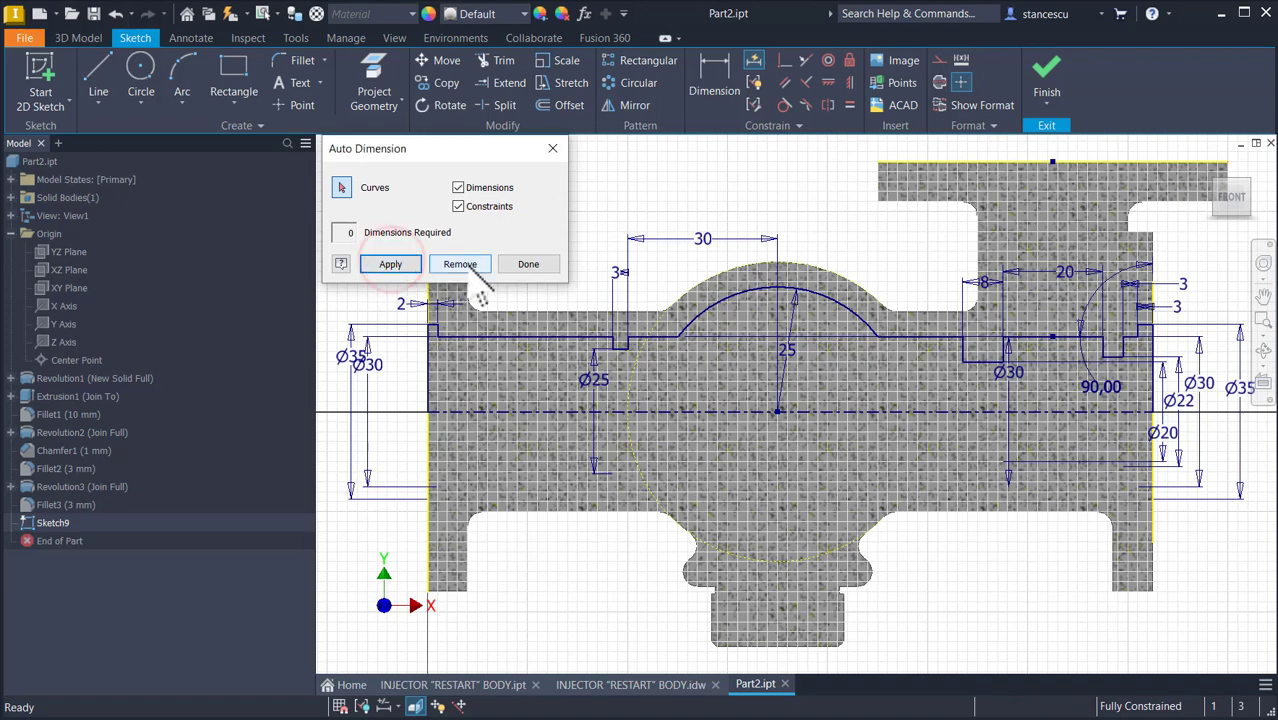
pyautogui.click(527, 264)
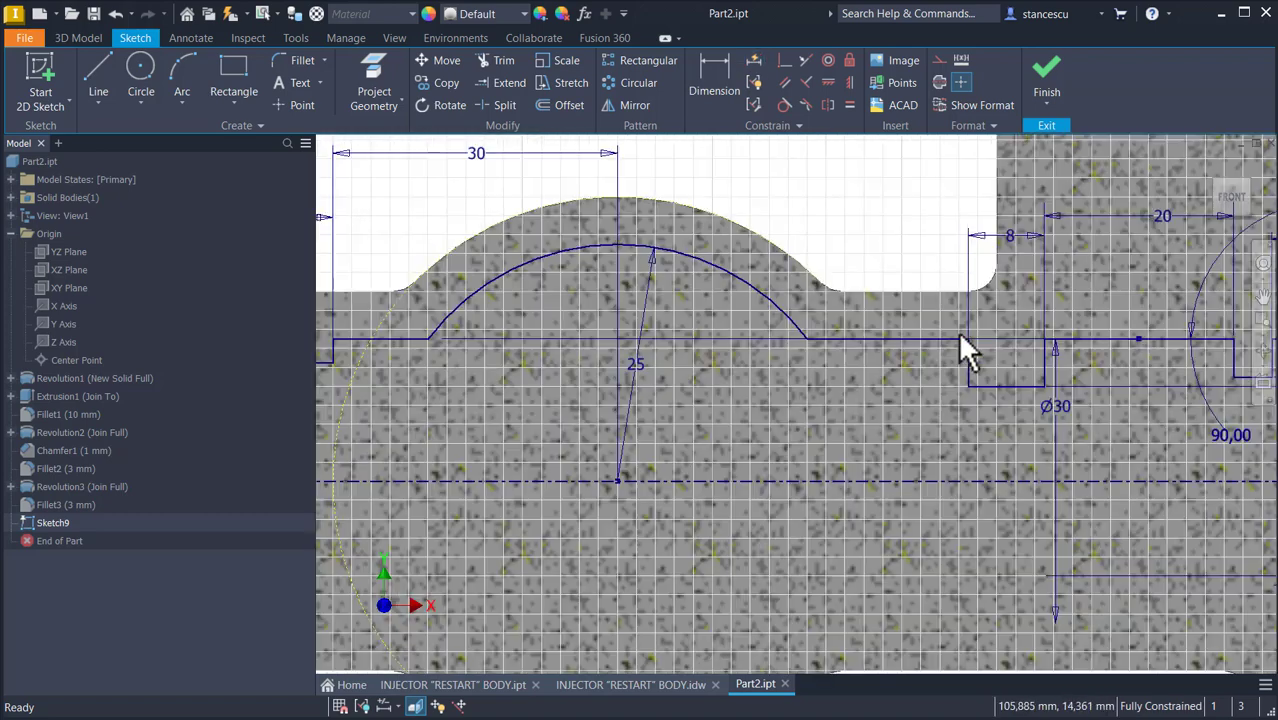
pyautogui.scroll(-3, 958, 340)
pyautogui.moveTo(958, 340); pyautogui.dragTo(562, 422, button='middle')
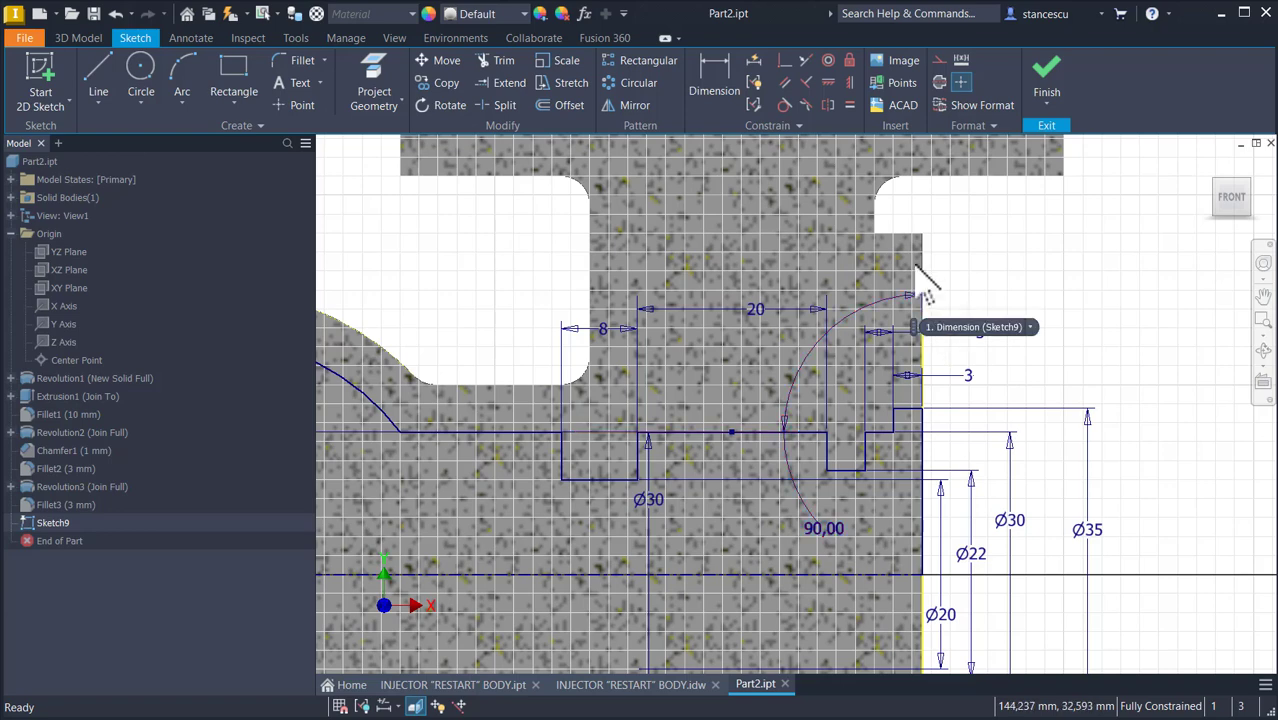
pyautogui.scroll(-2, 1015, 335)
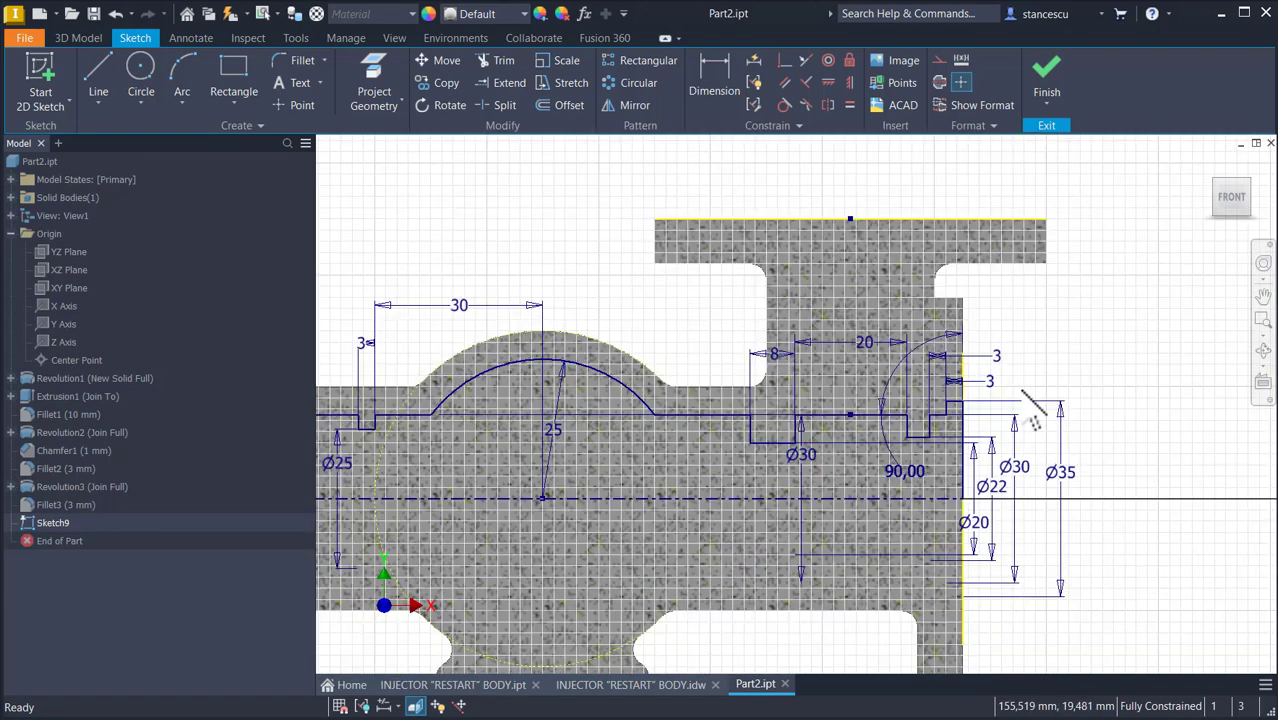
# Step: Try a different value for the 90° angle dimension on the line between the arc and the 8 mm step
pyautogui.moveTo(1135, 350); pyautogui.dragTo(1155, 268, button='middle')
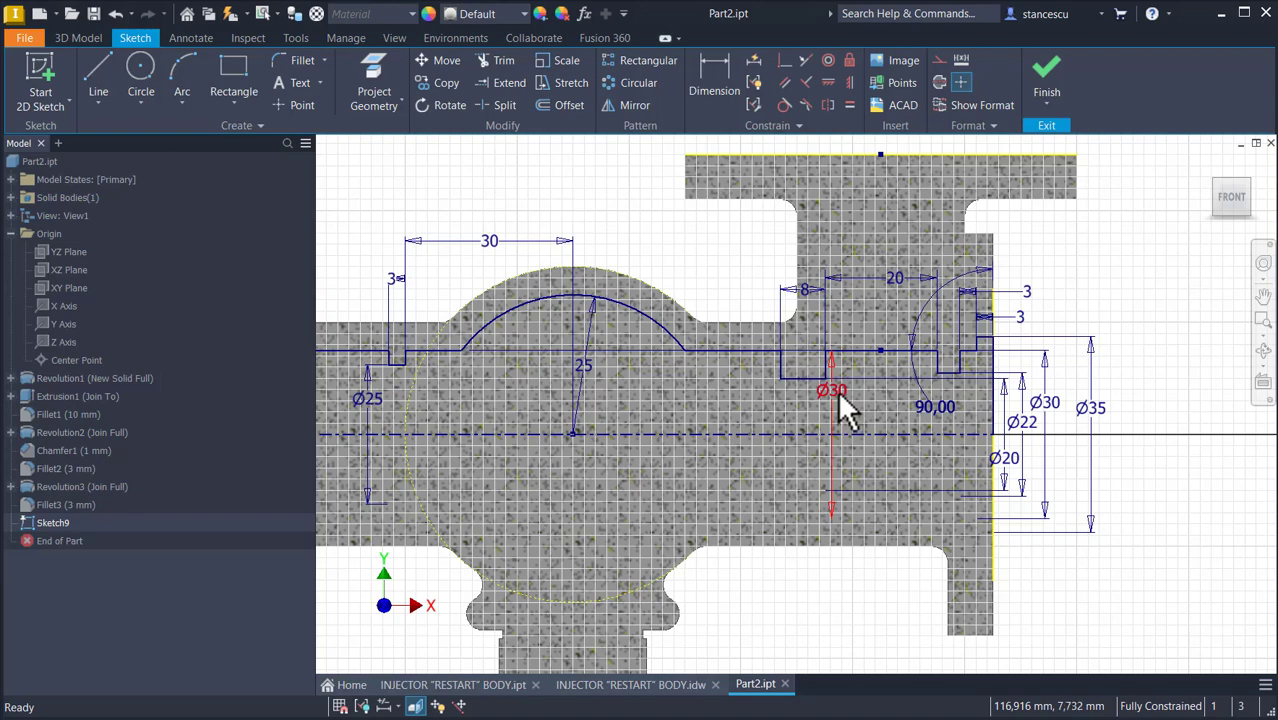
pyautogui.press('Home')
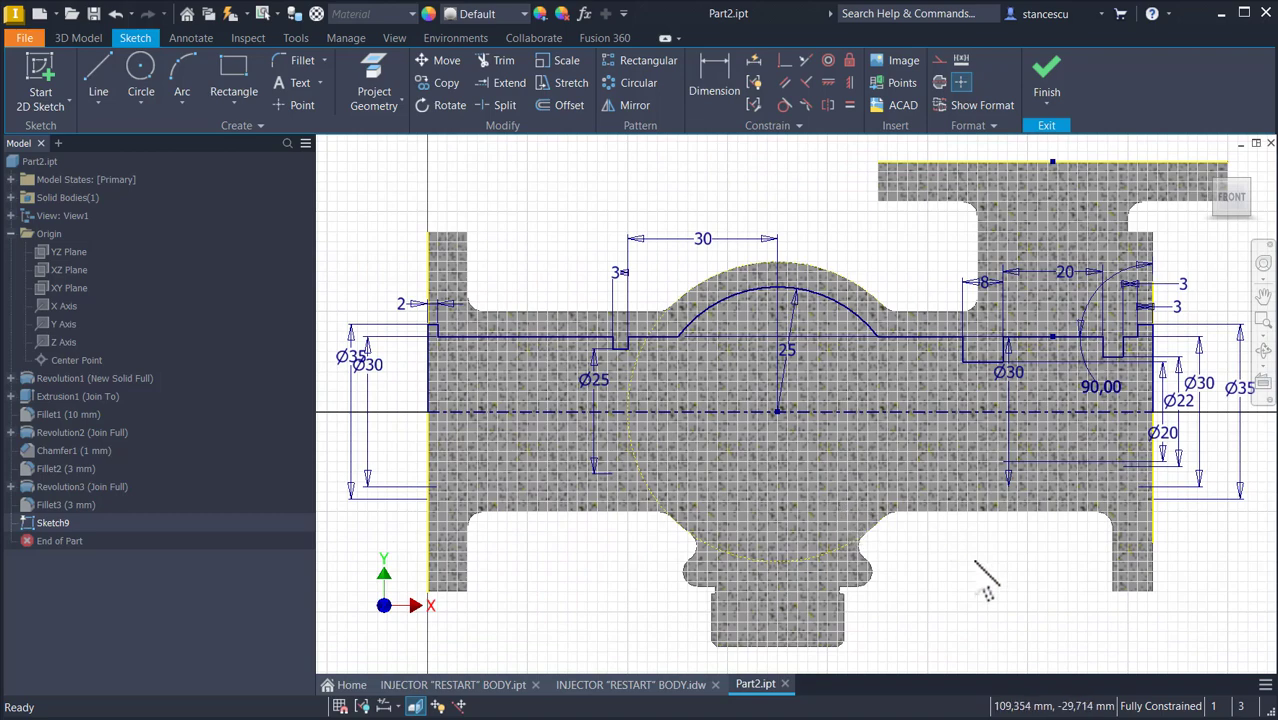
pyautogui.moveTo(979, 562); pyautogui.dragTo(867, 556, button='middle')
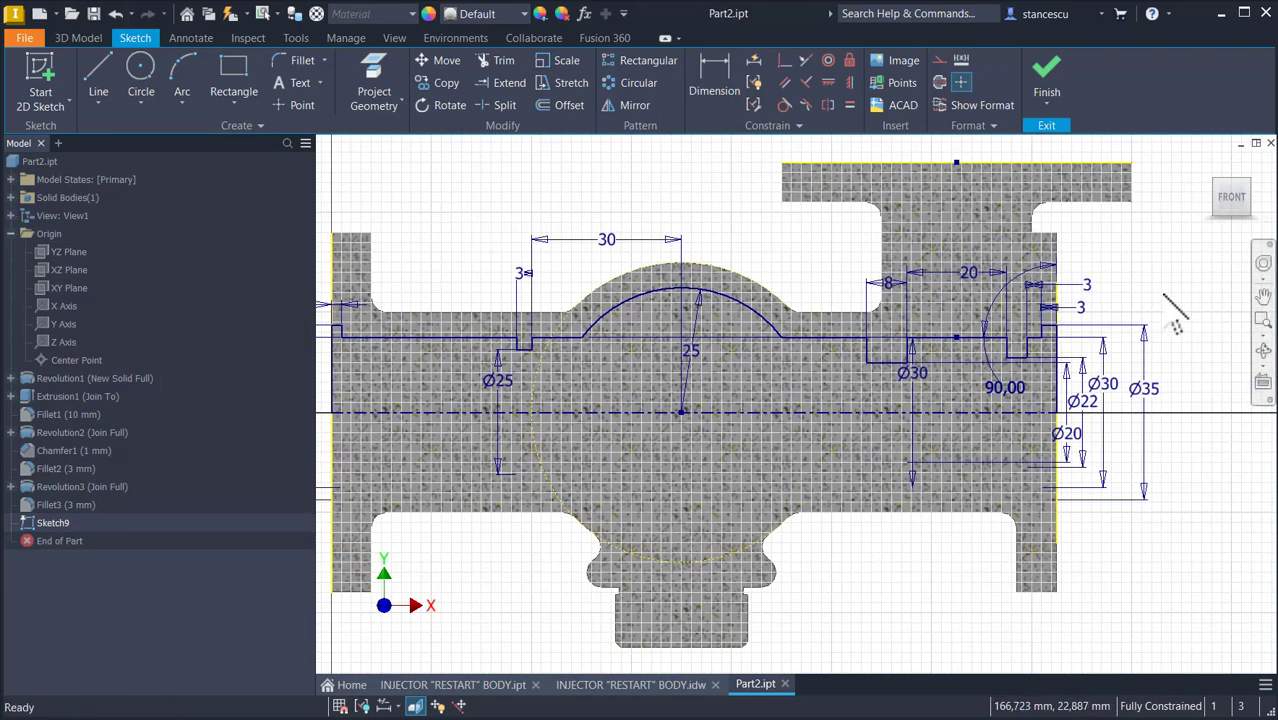
pyautogui.press('Escape')
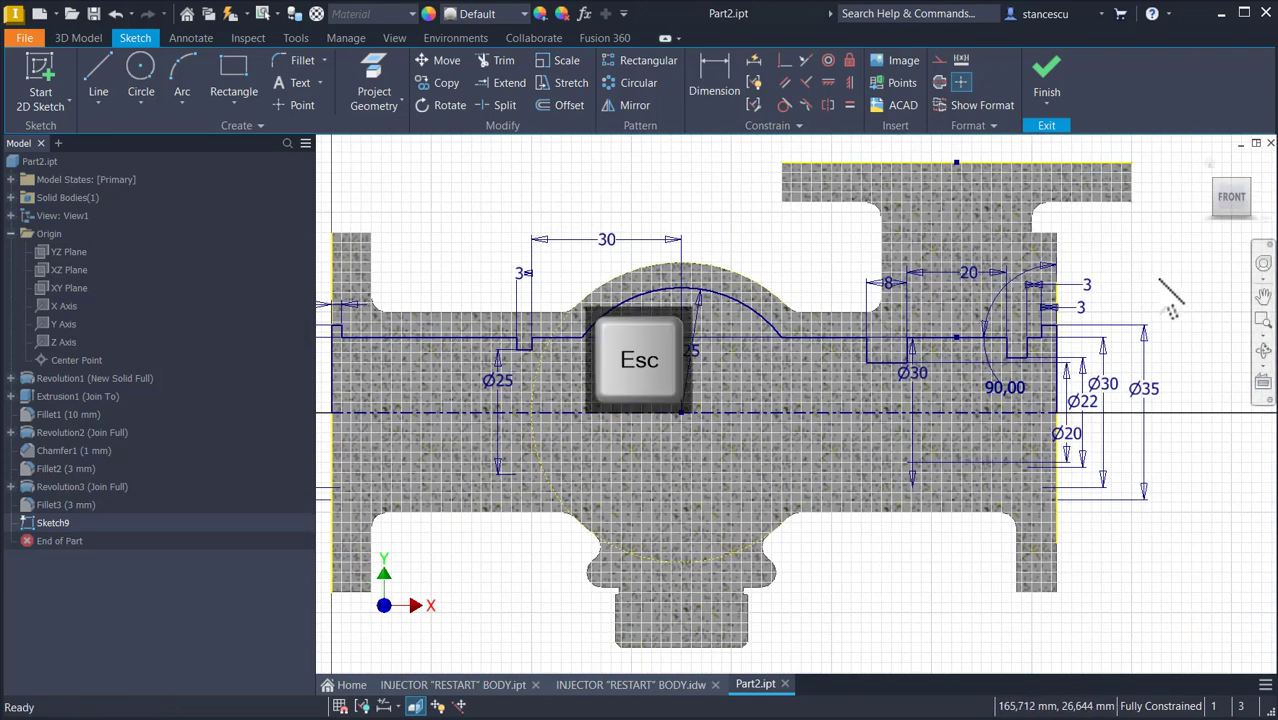
pyautogui.doubleClick(1005, 390)
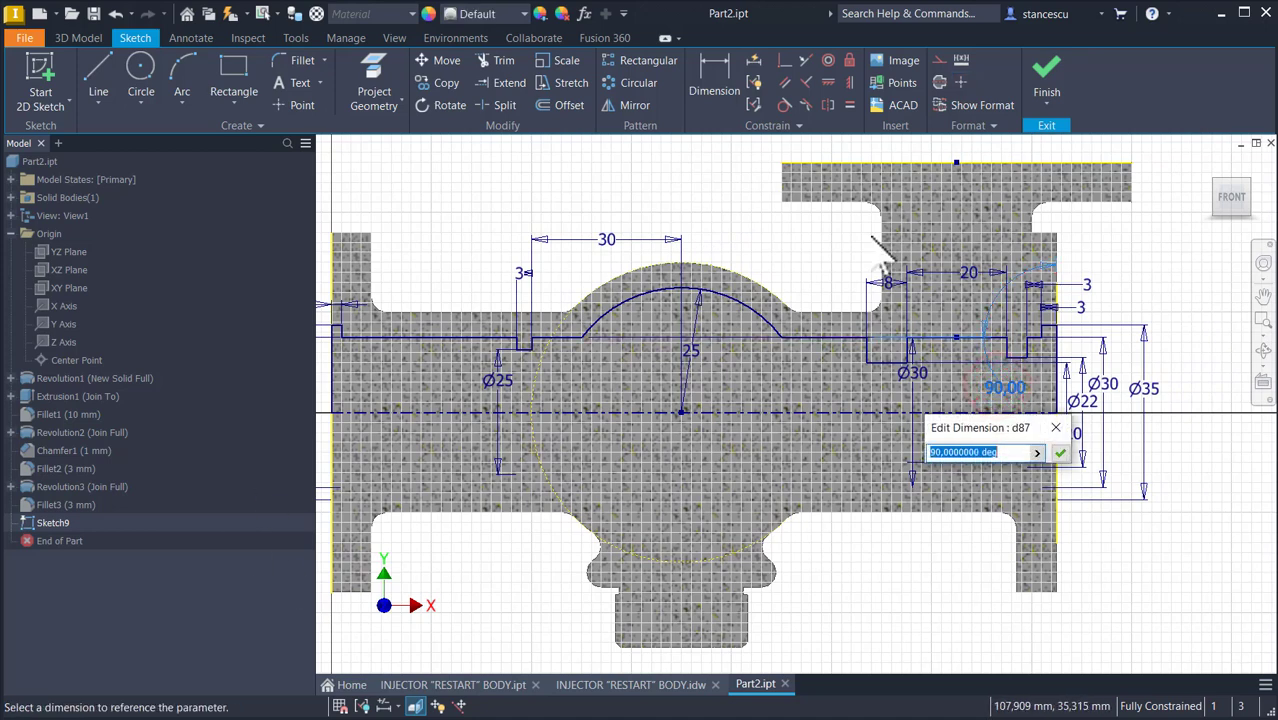
pyautogui.press('Return')
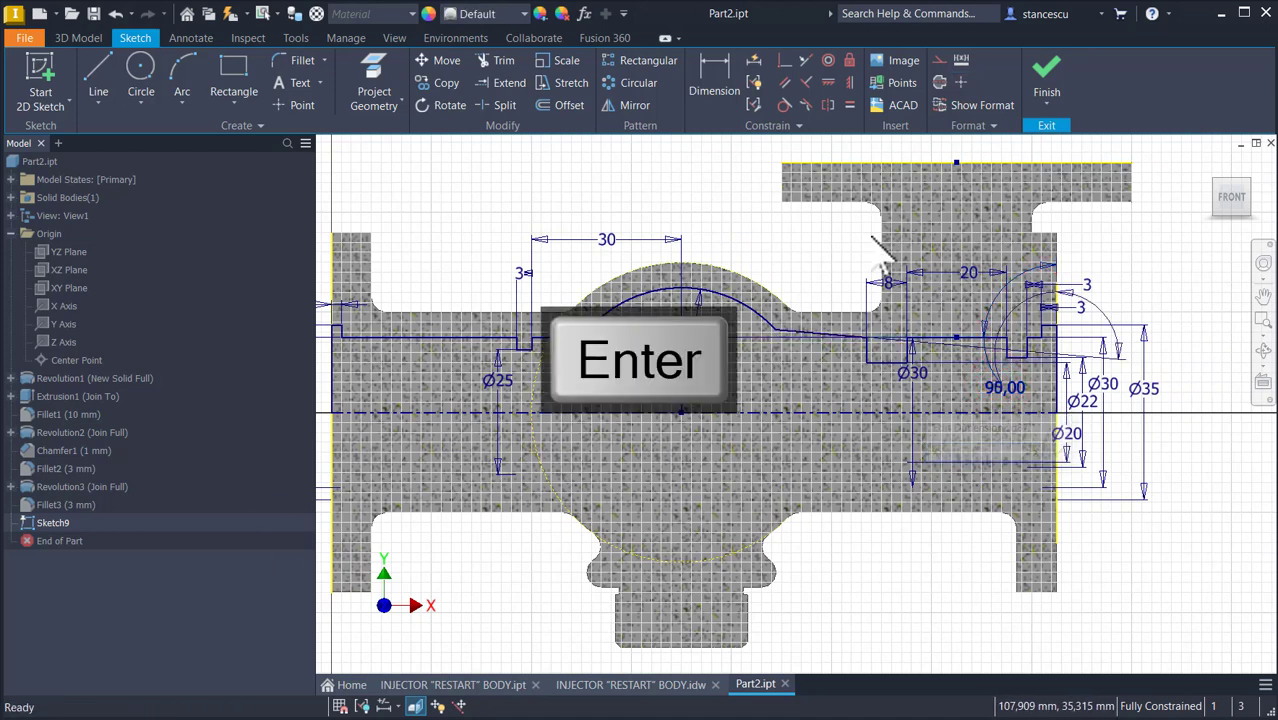
pyautogui.scroll(2, 1003, 350)
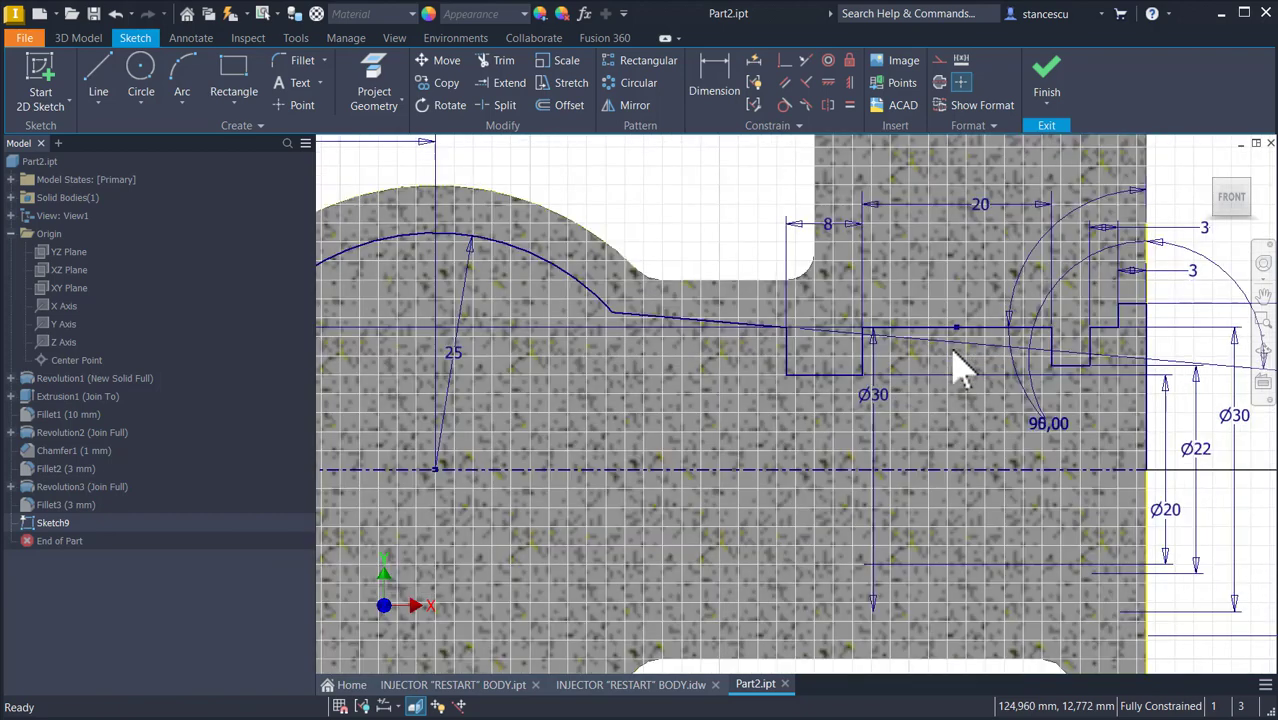
pyautogui.scroll(2, 799, 371)
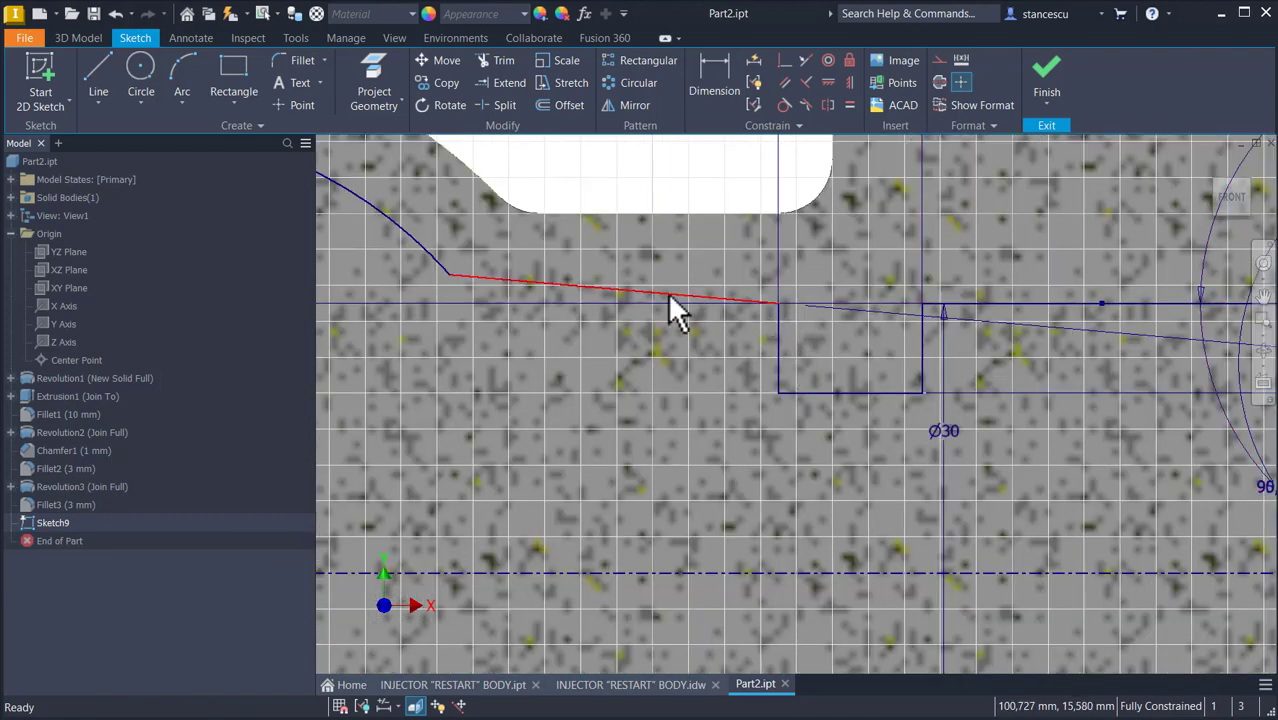
pyautogui.scroll(-4, 669, 296)
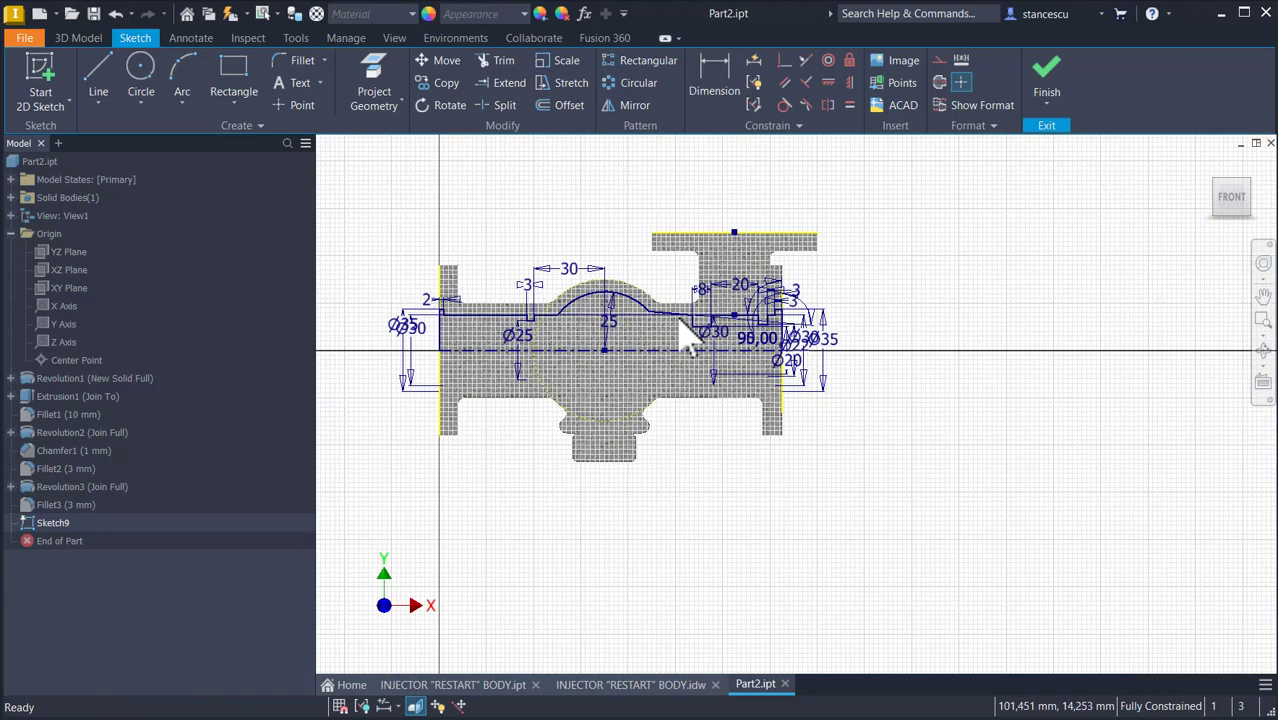
pyautogui.scroll(2, 893, 352)
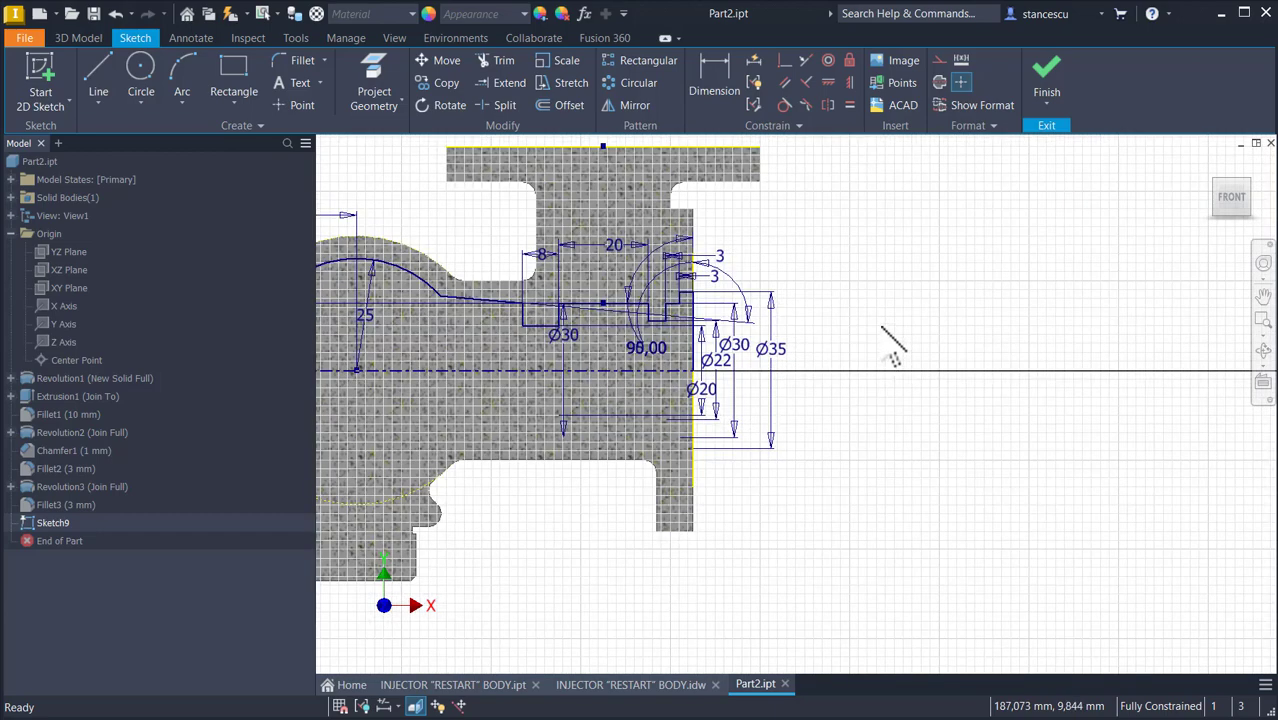
pyautogui.press('Escape')
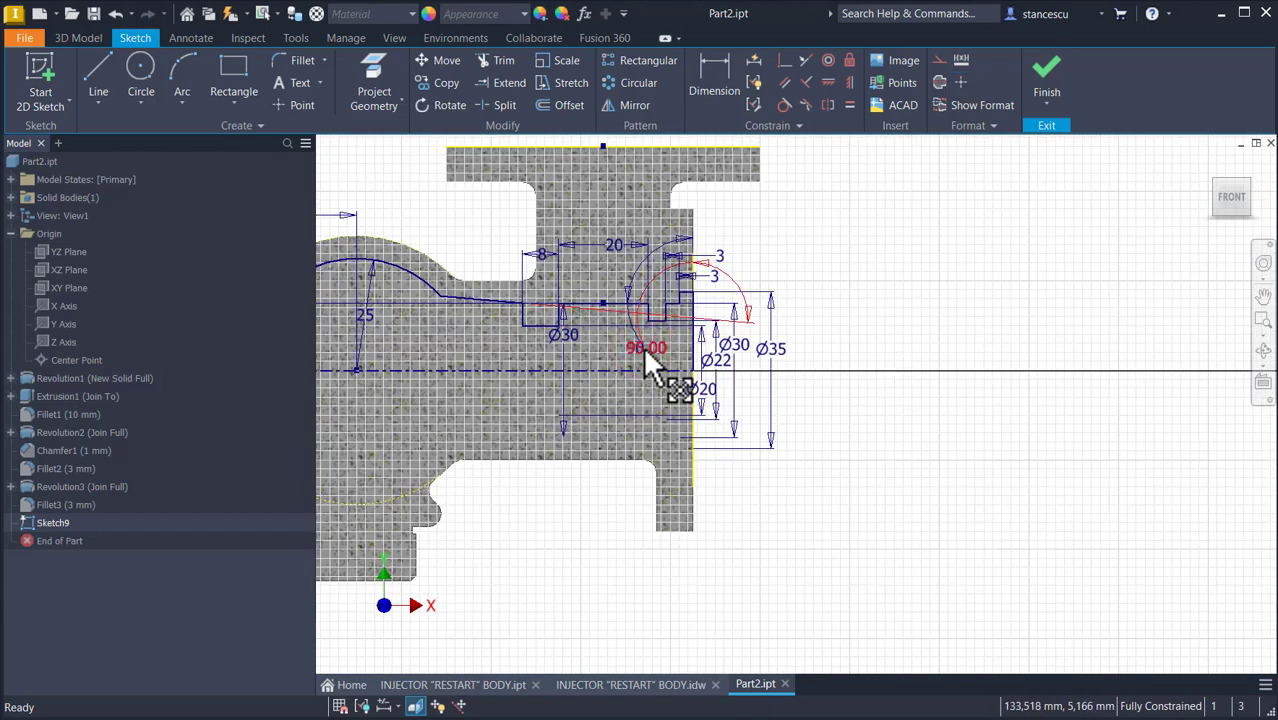
# Step: Delete the angle dimension on the tilted line between the arc and the 8 mm step, and constrain that line horizontal
pyautogui.click(645, 350)
pyautogui.press('Delete')
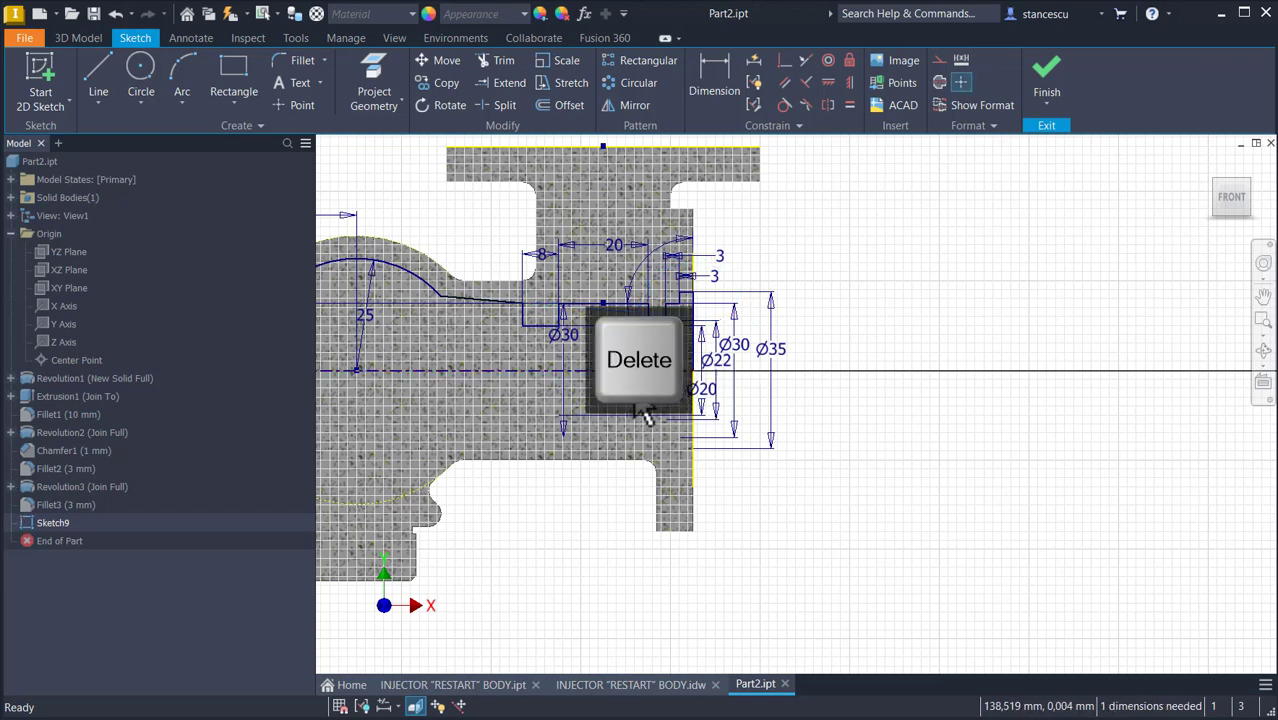
pyautogui.click(826, 84)
pyautogui.click(500, 302)
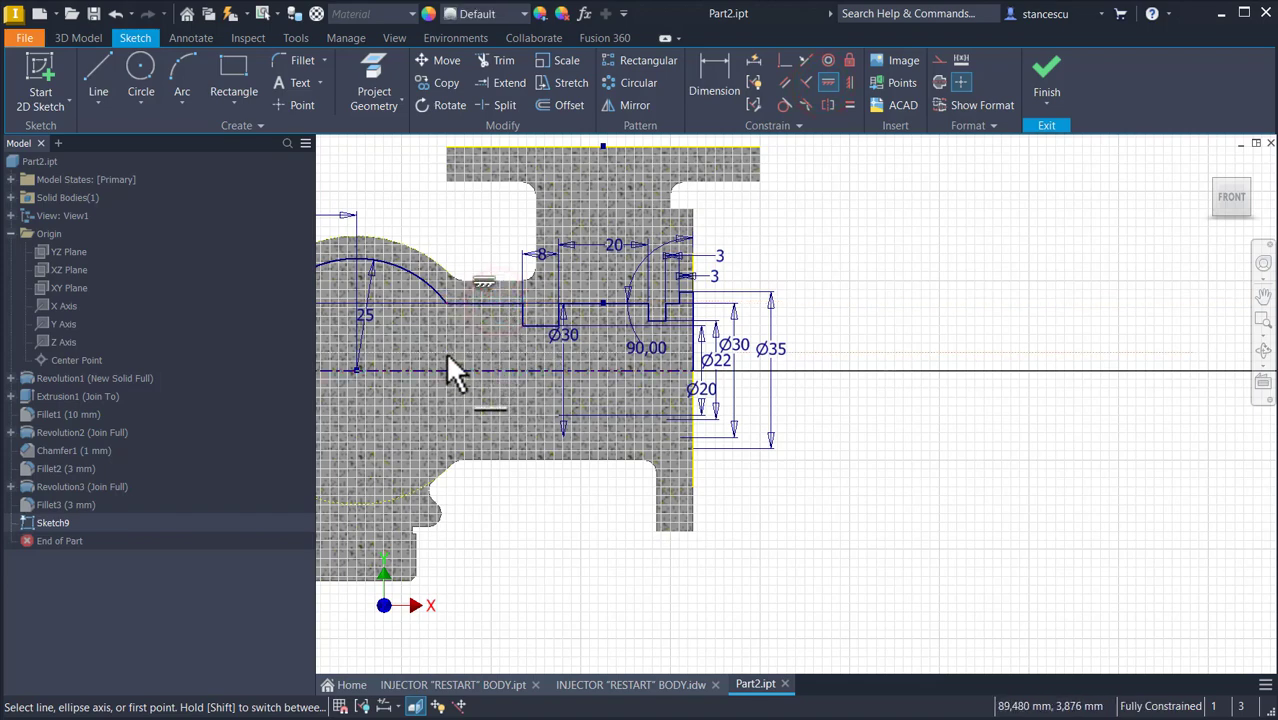
pyautogui.press('Escape')
# Step: Try to apply a collinear constraint between the two horizontal profile lines on either side of the R25 arc
pyautogui.scroll(3, 502, 328)
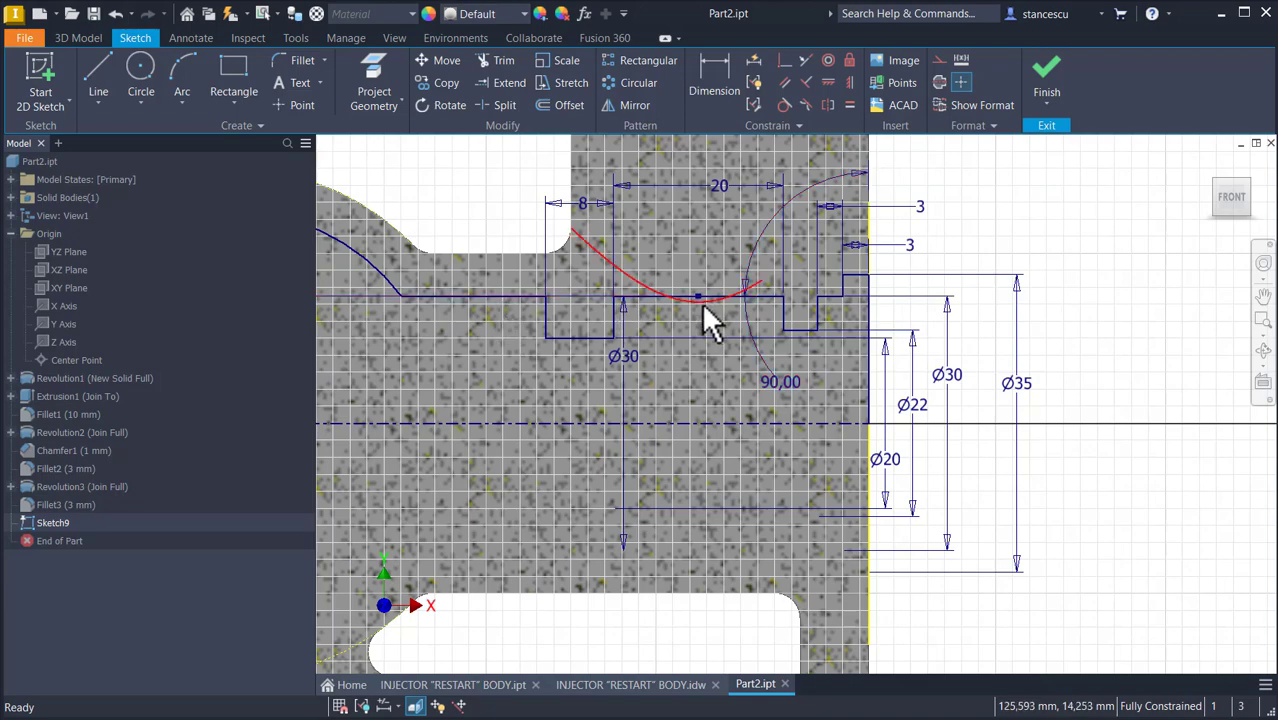
pyautogui.press('Escape')
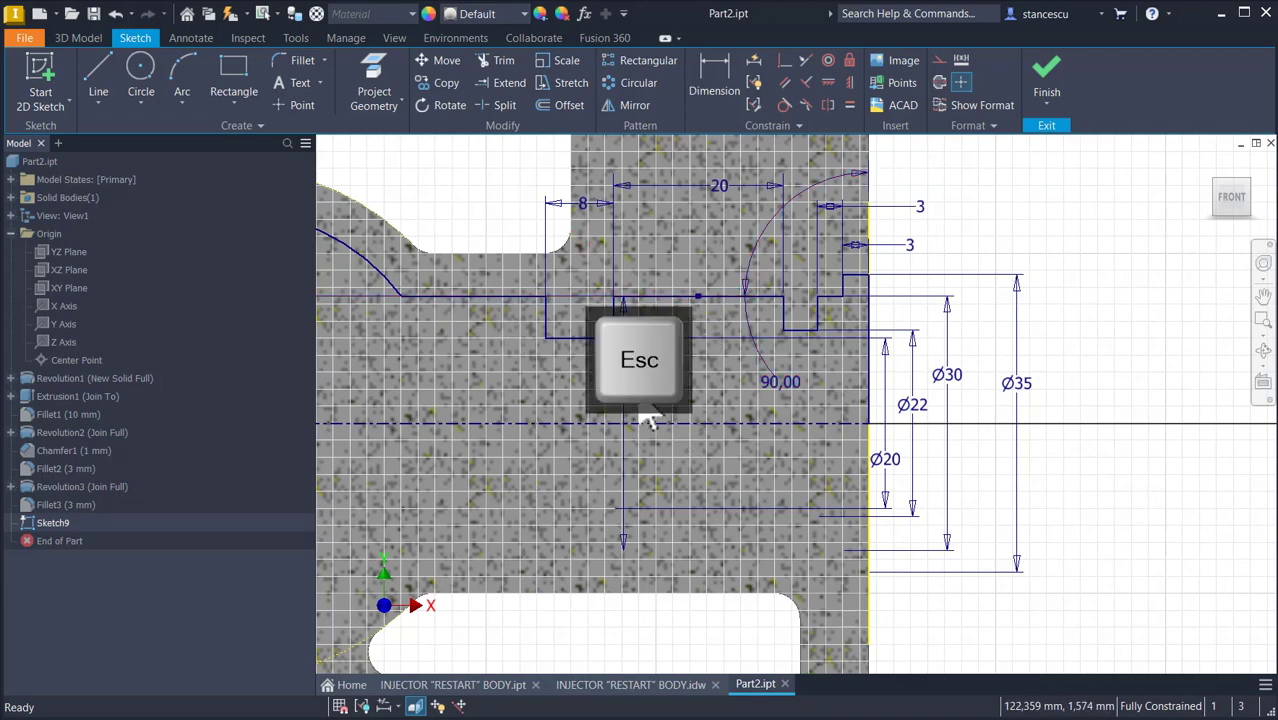
pyautogui.moveTo(385, 391)
pyautogui.mouseDown(button='middle')
pyautogui.moveTo(693, 371)
pyautogui.moveTo(778, 387)
pyautogui.mouseUp(button='middle')
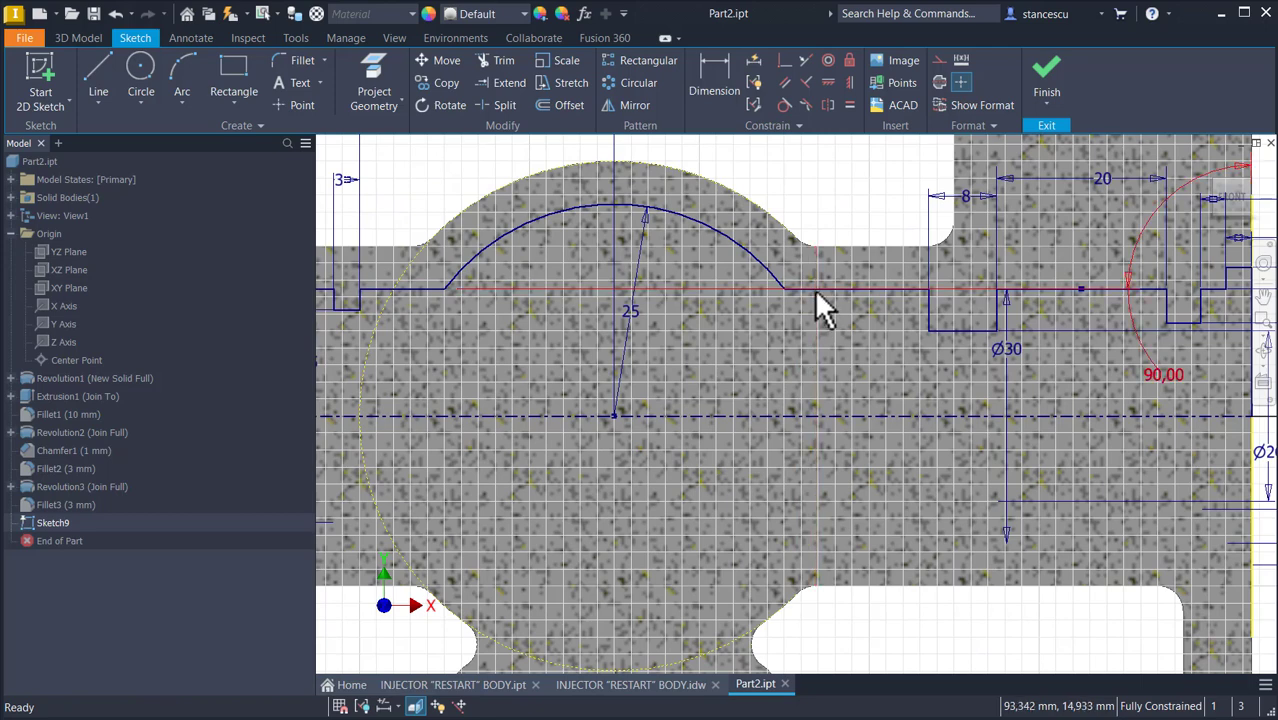
pyautogui.moveTo(815, 293)
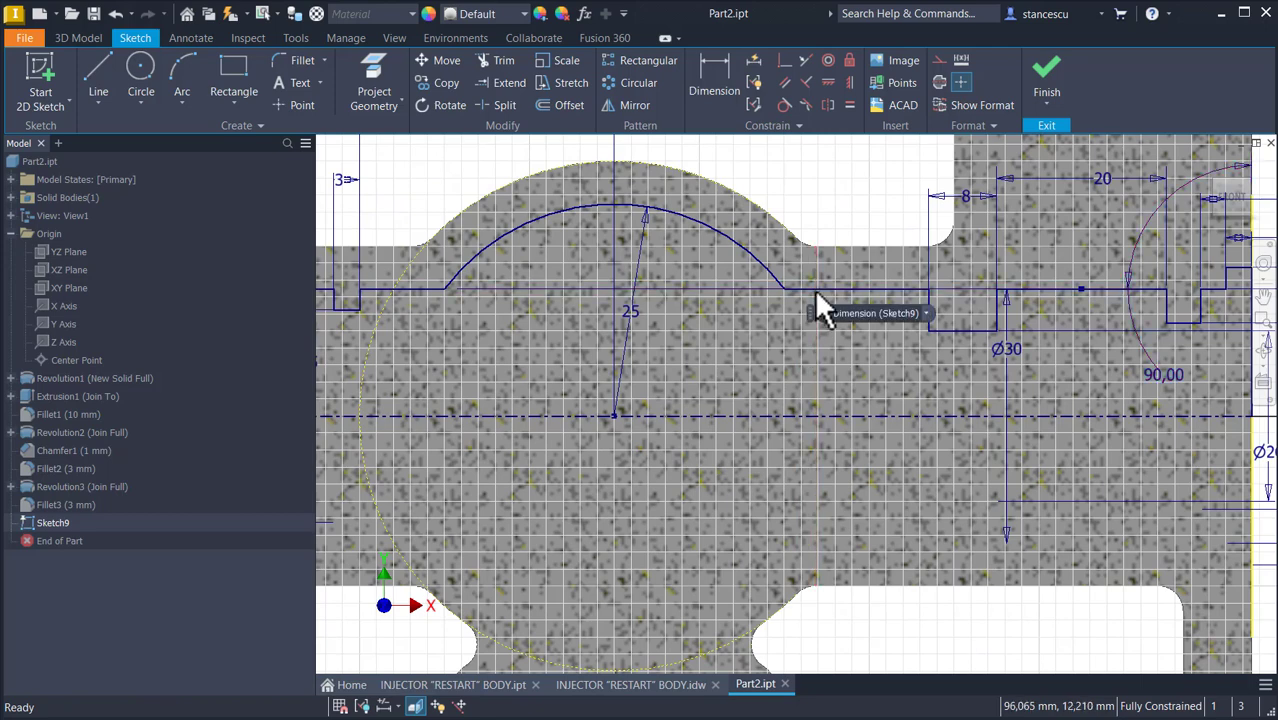
pyautogui.click(926, 315)
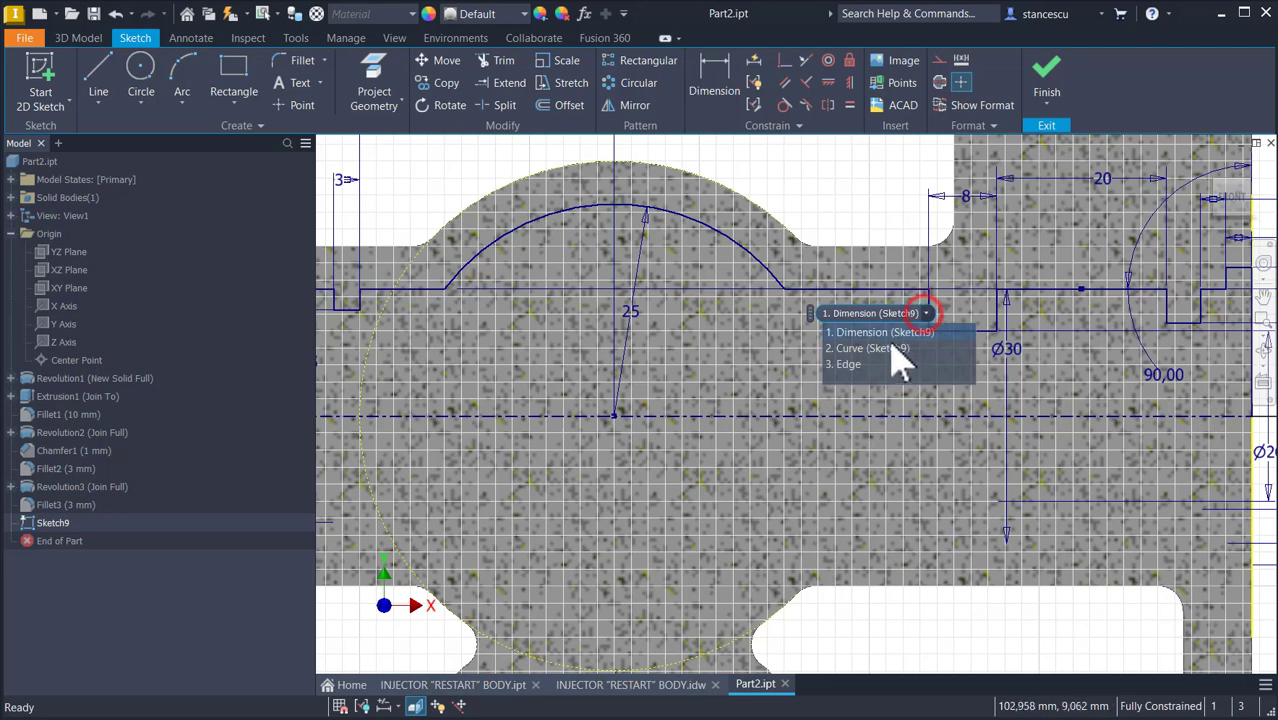
pyautogui.click(890, 345)
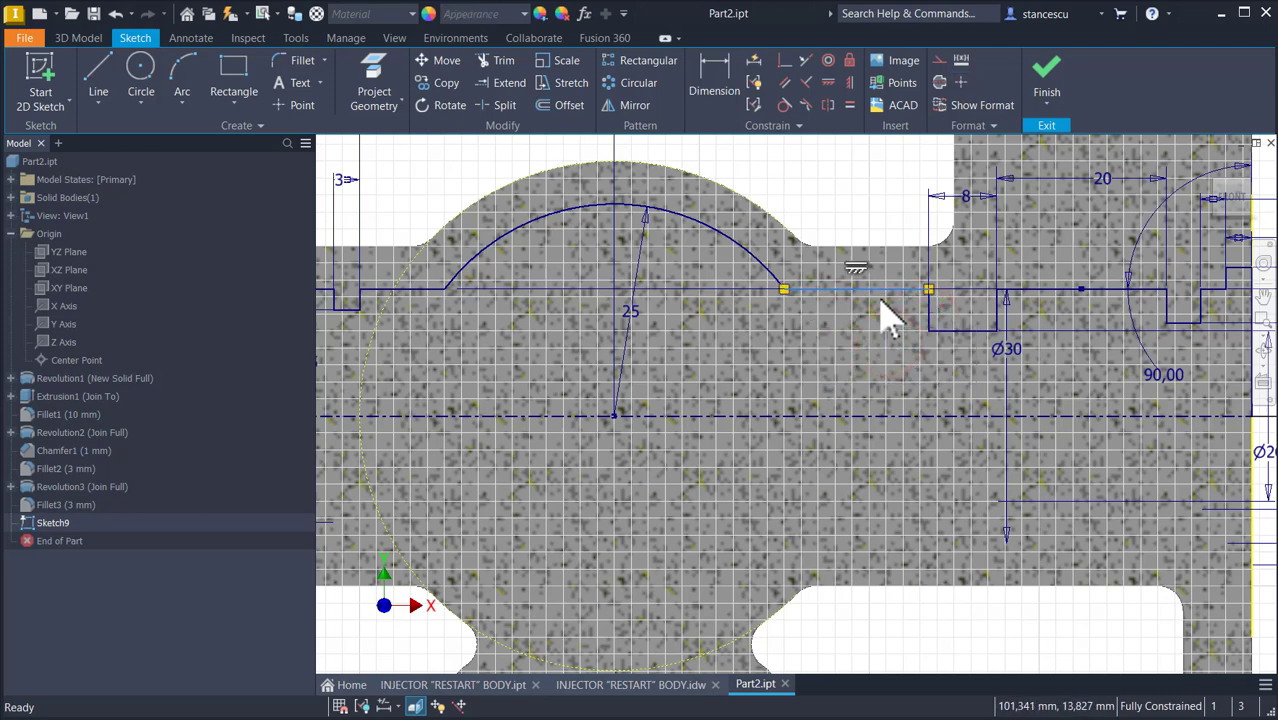
pyautogui.click(717, 84)
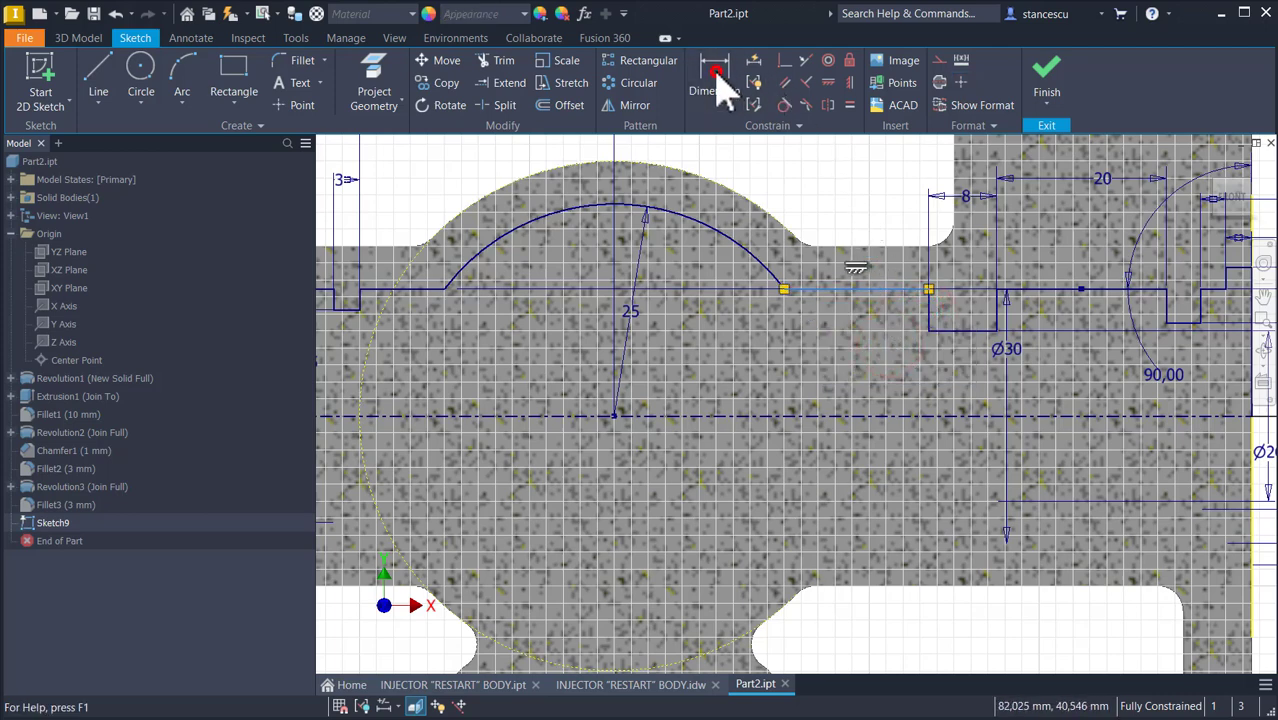
pyautogui.click(805, 62)
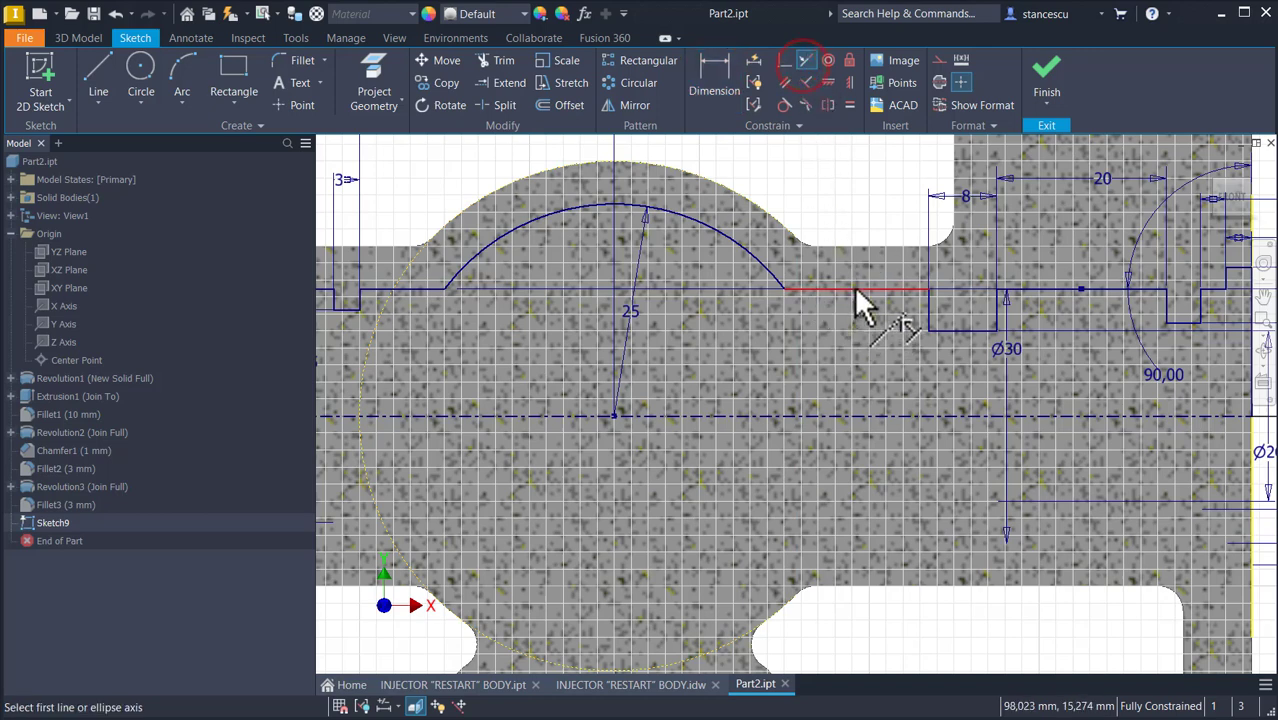
pyautogui.click(852, 288)
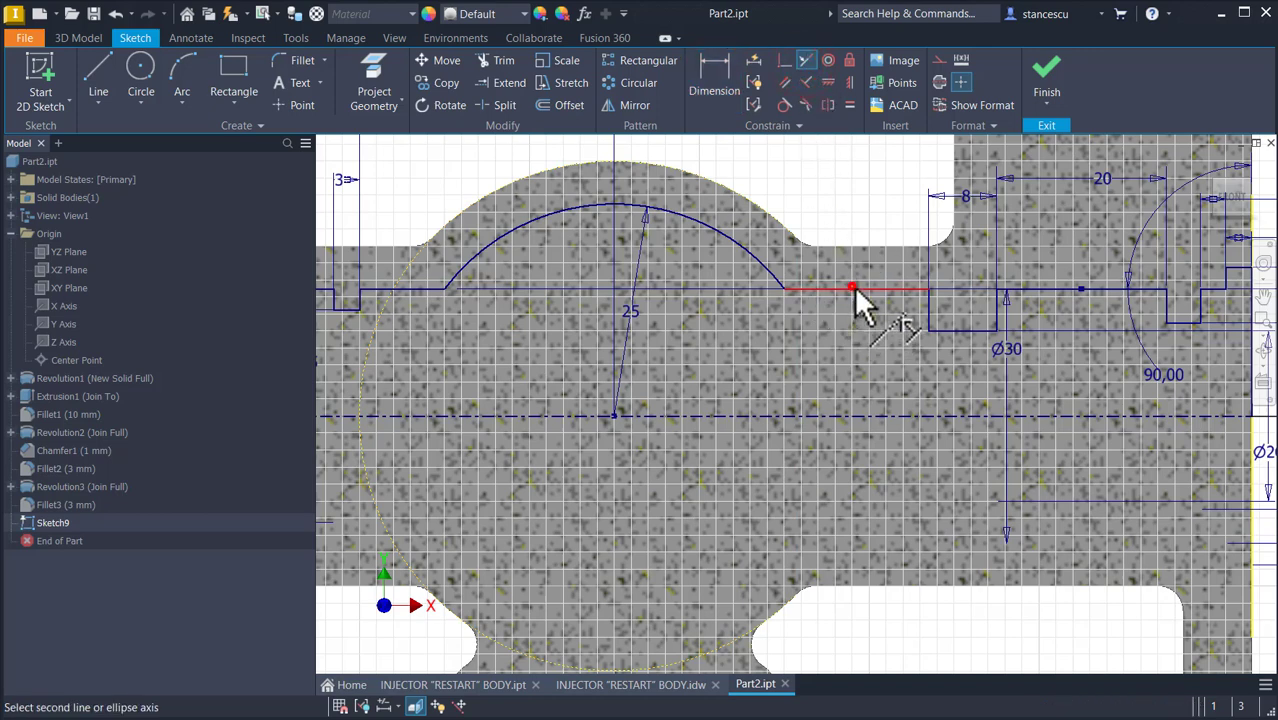
pyautogui.click(421, 290)
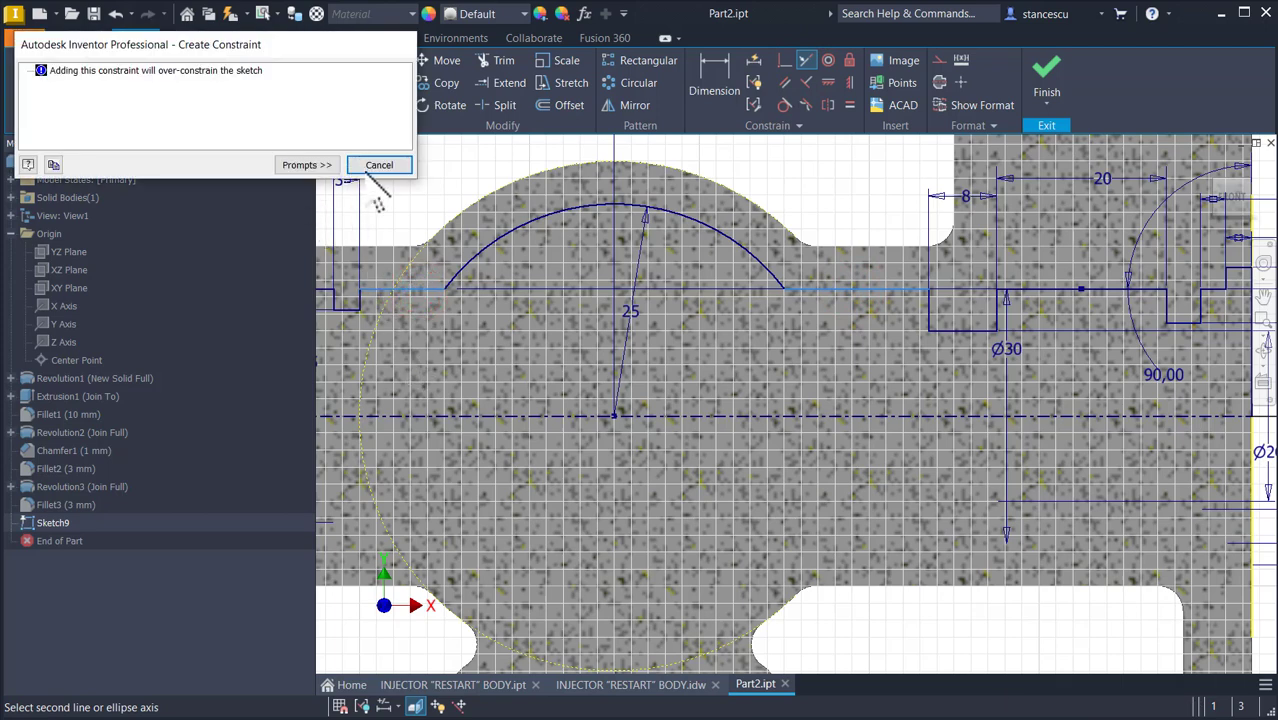
pyautogui.click(377, 165)
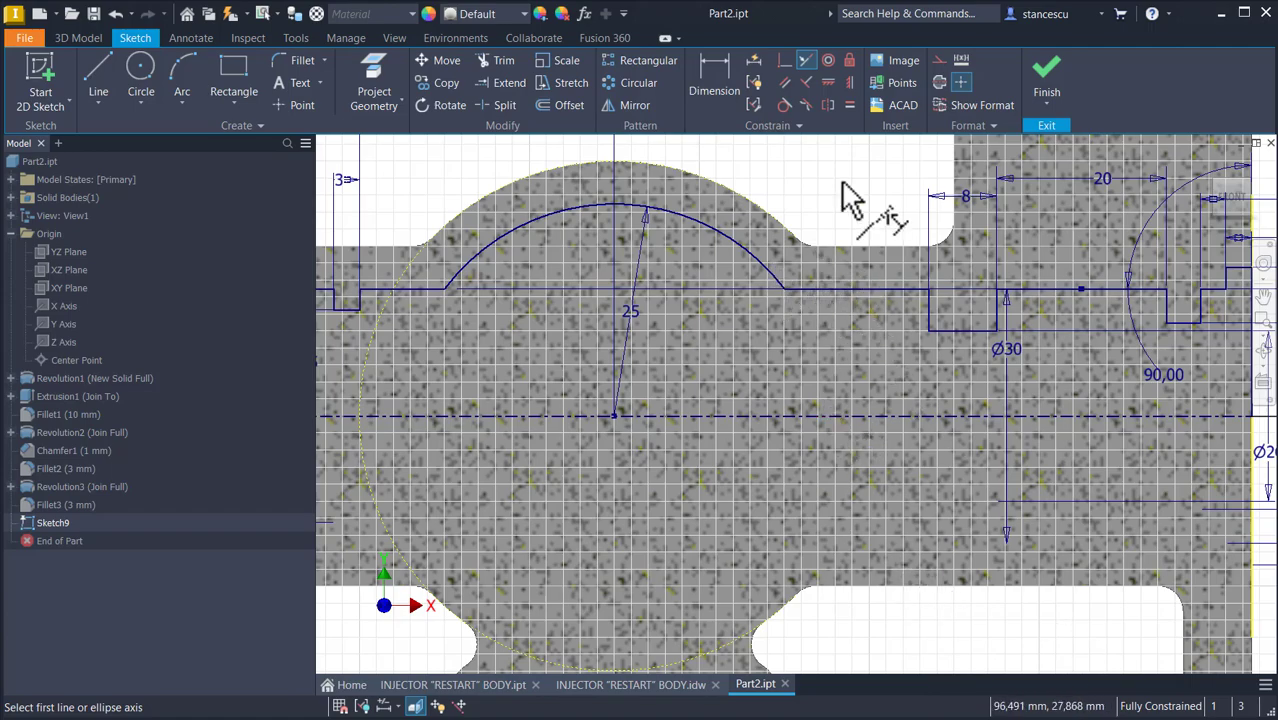
# Step: Delete the remaining 90° angle dimension from the bore profile
pyautogui.press('Home')
pyautogui.press('Num_Lock')
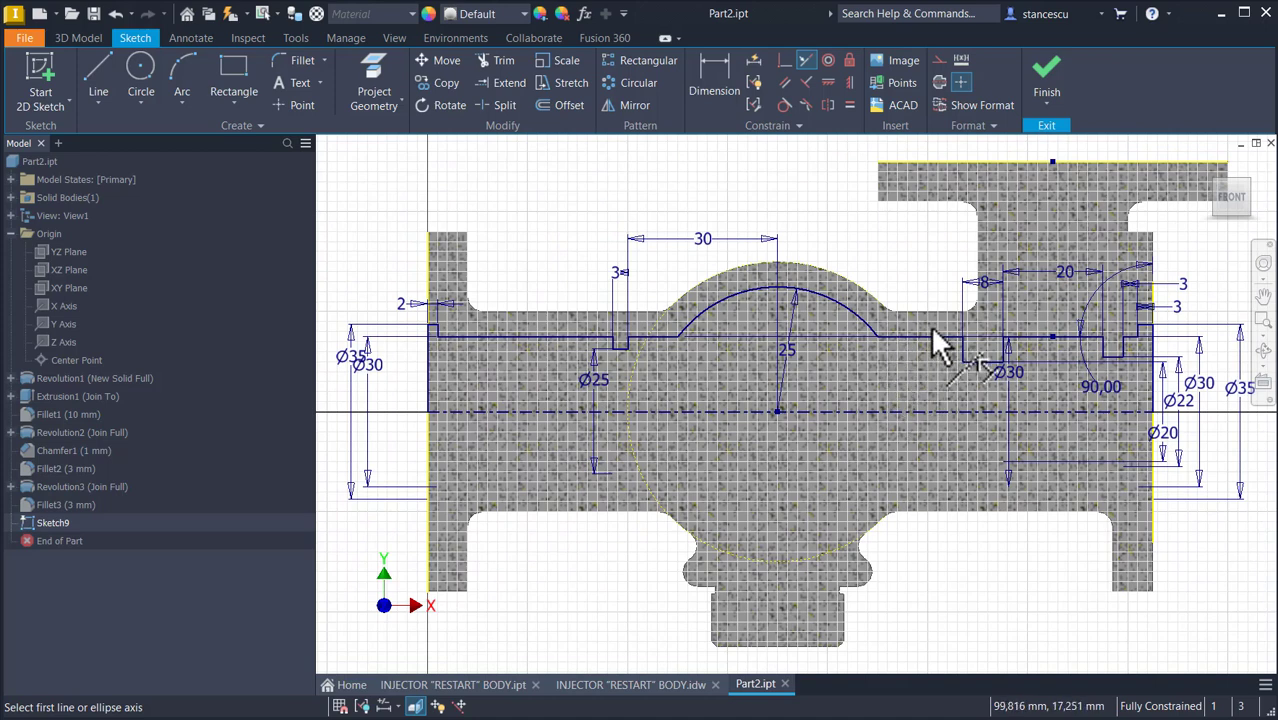
pyautogui.click(756, 70)
pyautogui.press('Escape')
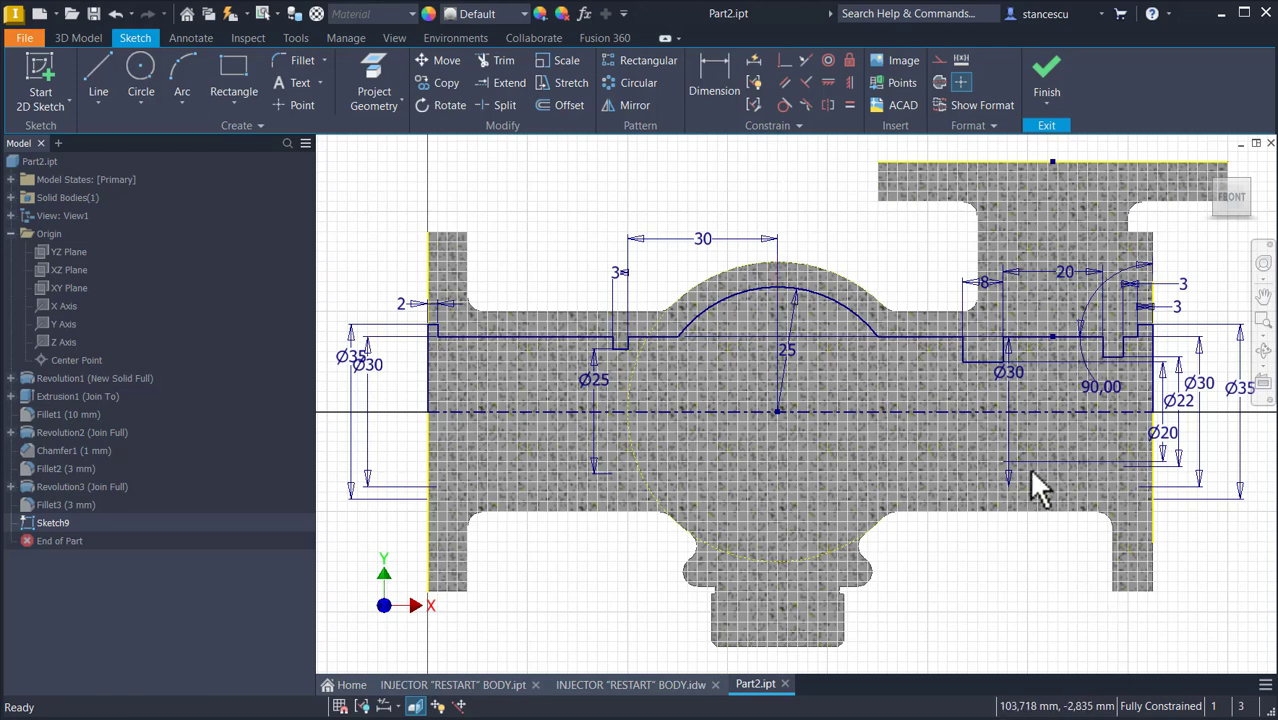
pyautogui.click(1104, 386)
pyautogui.press('Delete')
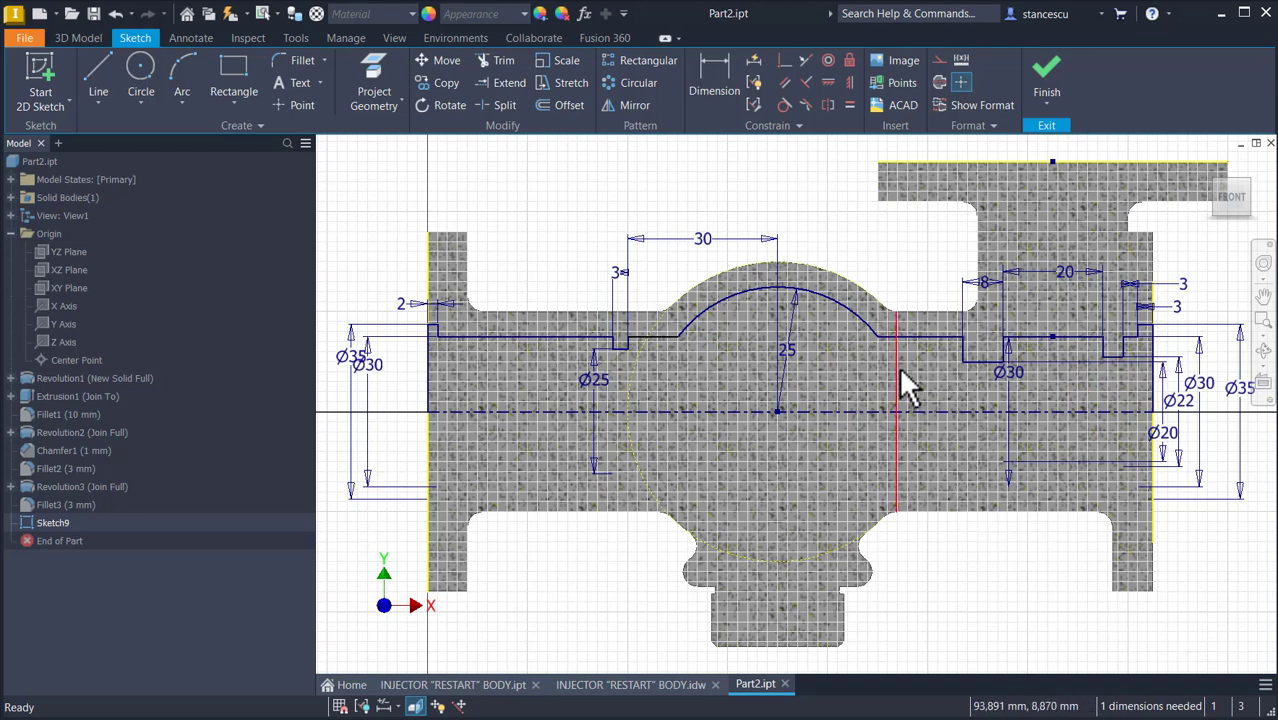
pyautogui.moveTo(928, 340); pyautogui.dragTo(925, 388)
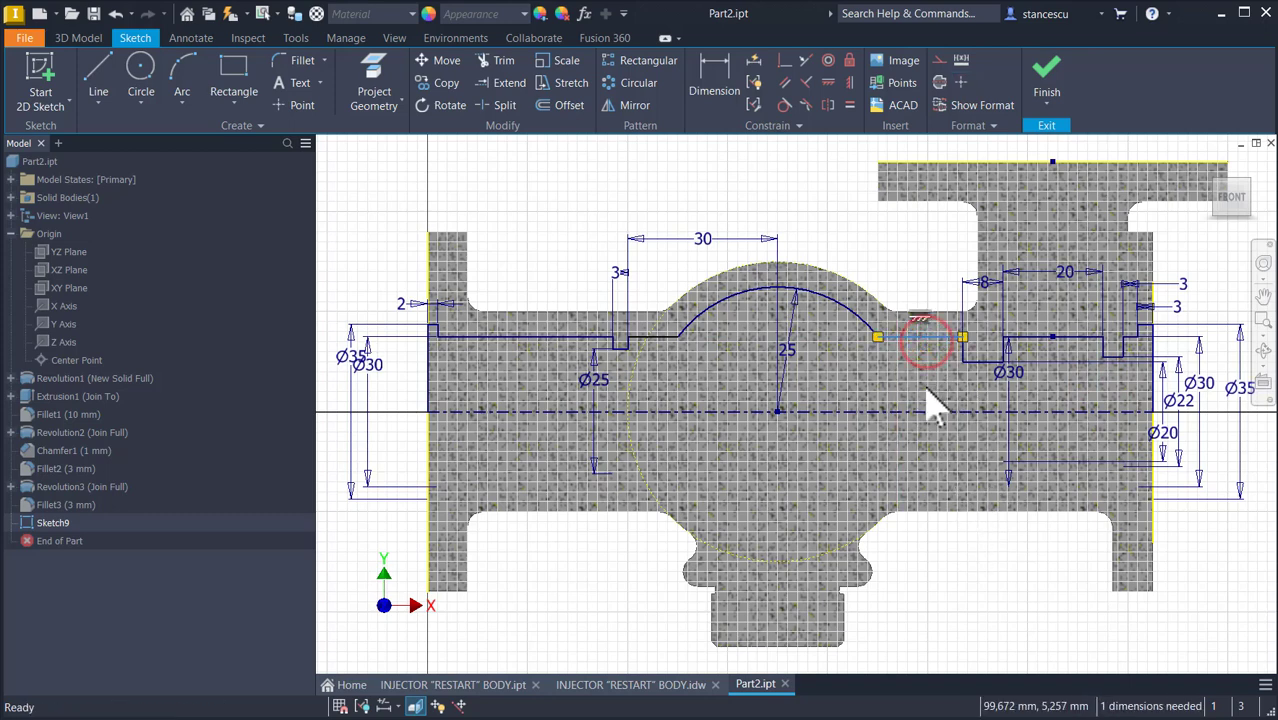
pyautogui.click(1200, 251)
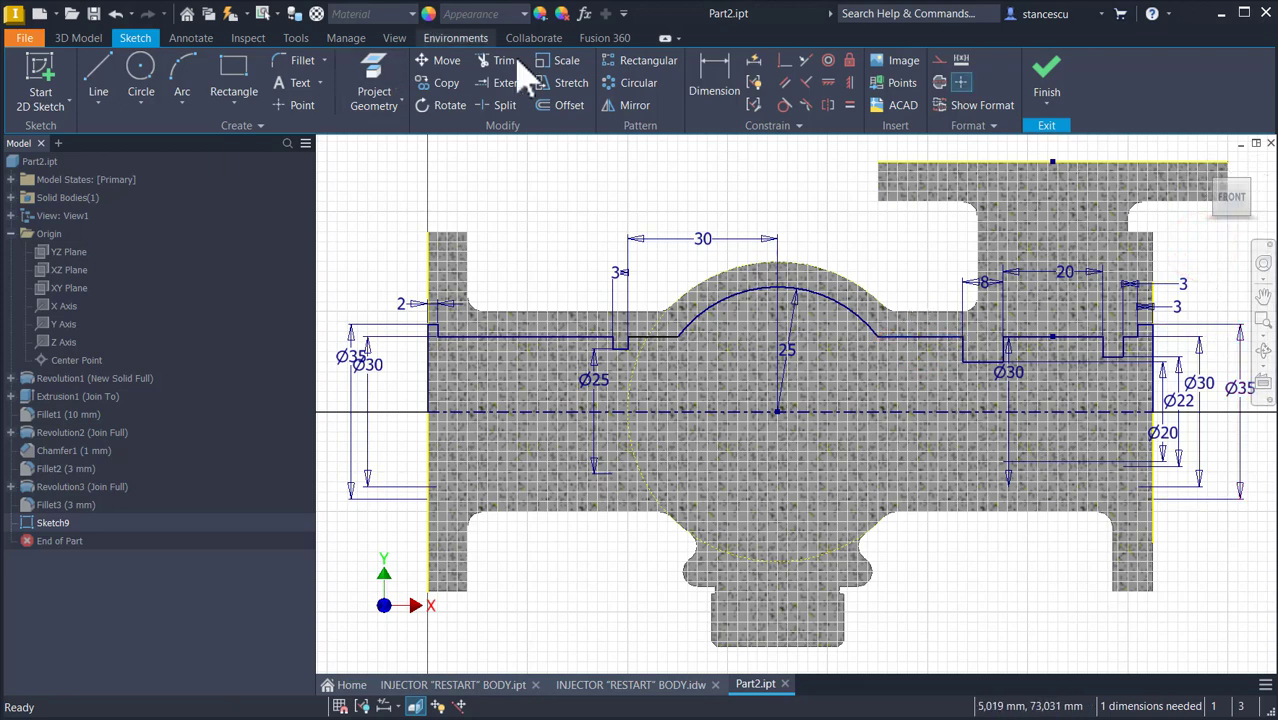
# Step: Apply Auto Dimension with dimensions and constraints enabled to replace the missing constraint, and finish the sketch
pyautogui.click(755, 62)
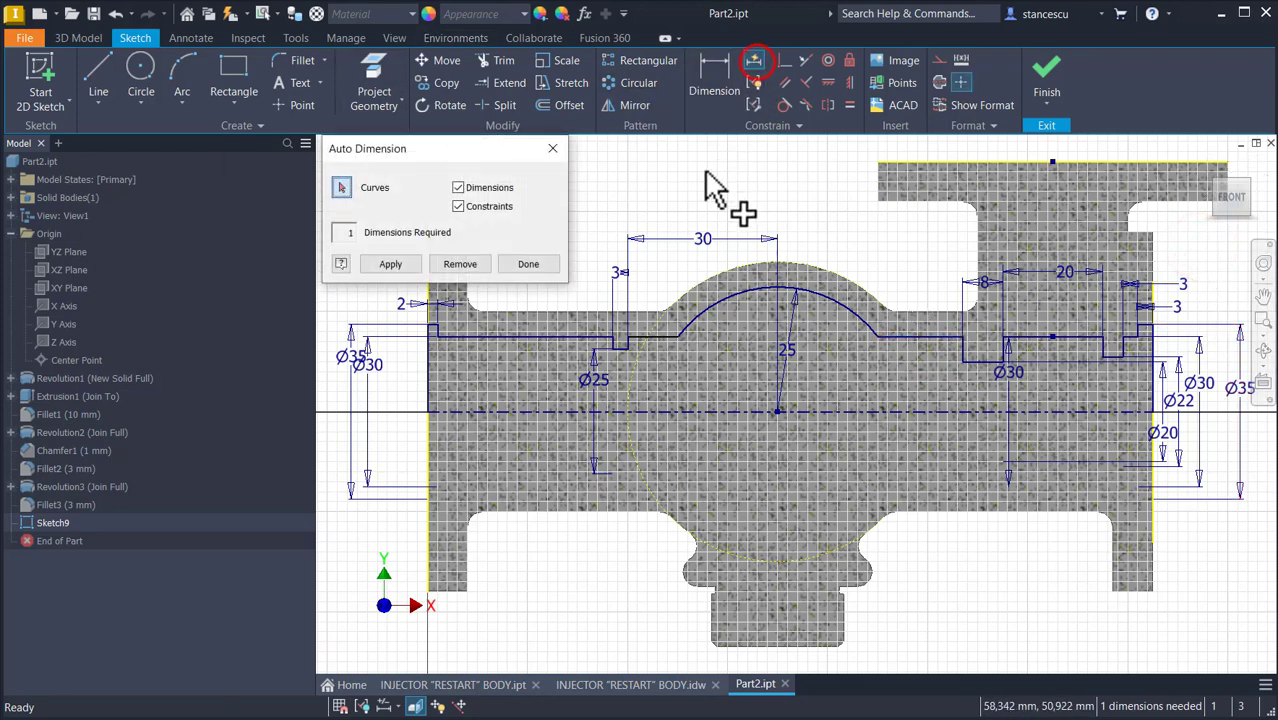
pyautogui.click(386, 263)
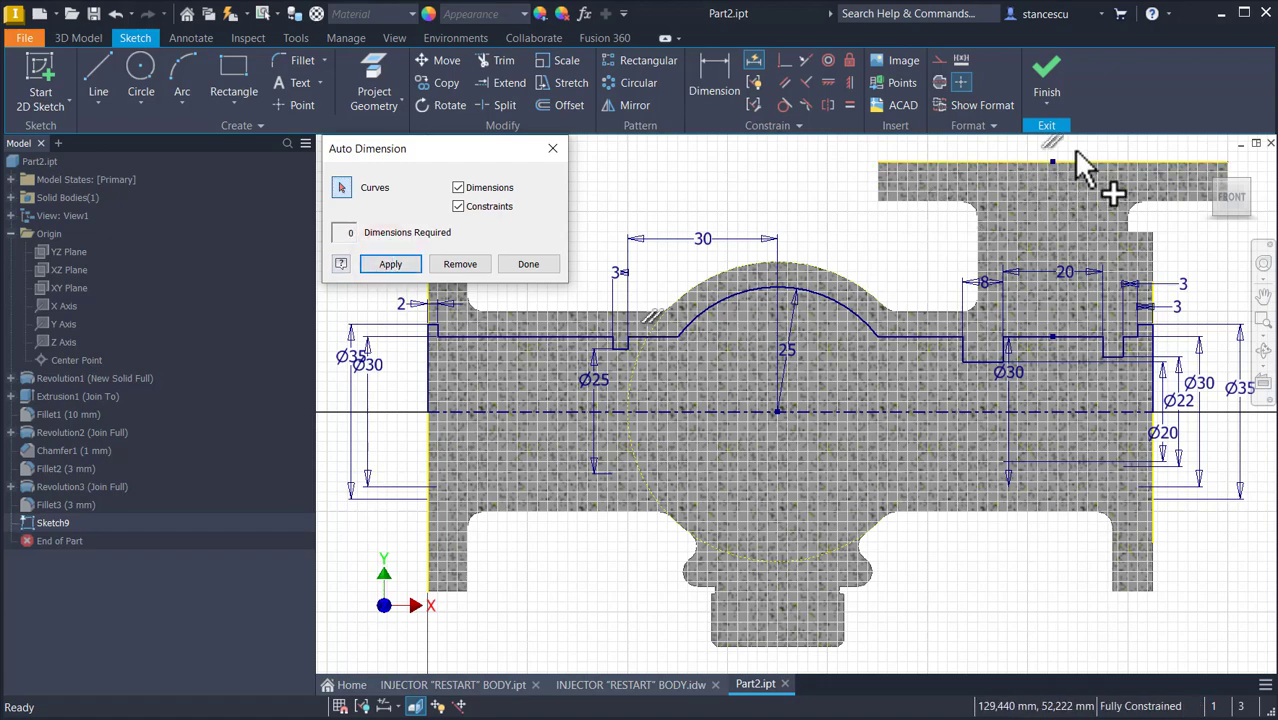
pyautogui.moveTo(1073, 150); pyautogui.dragTo(1073, 220, button='middle')
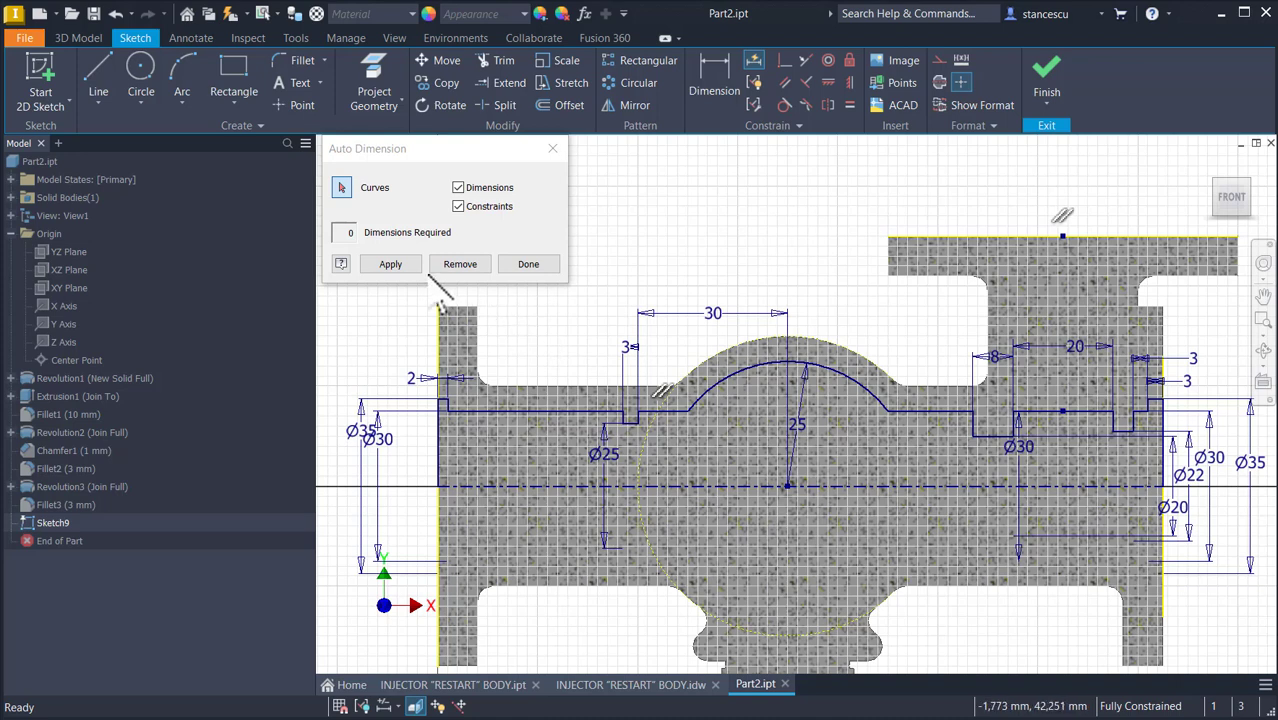
pyautogui.click(398, 264)
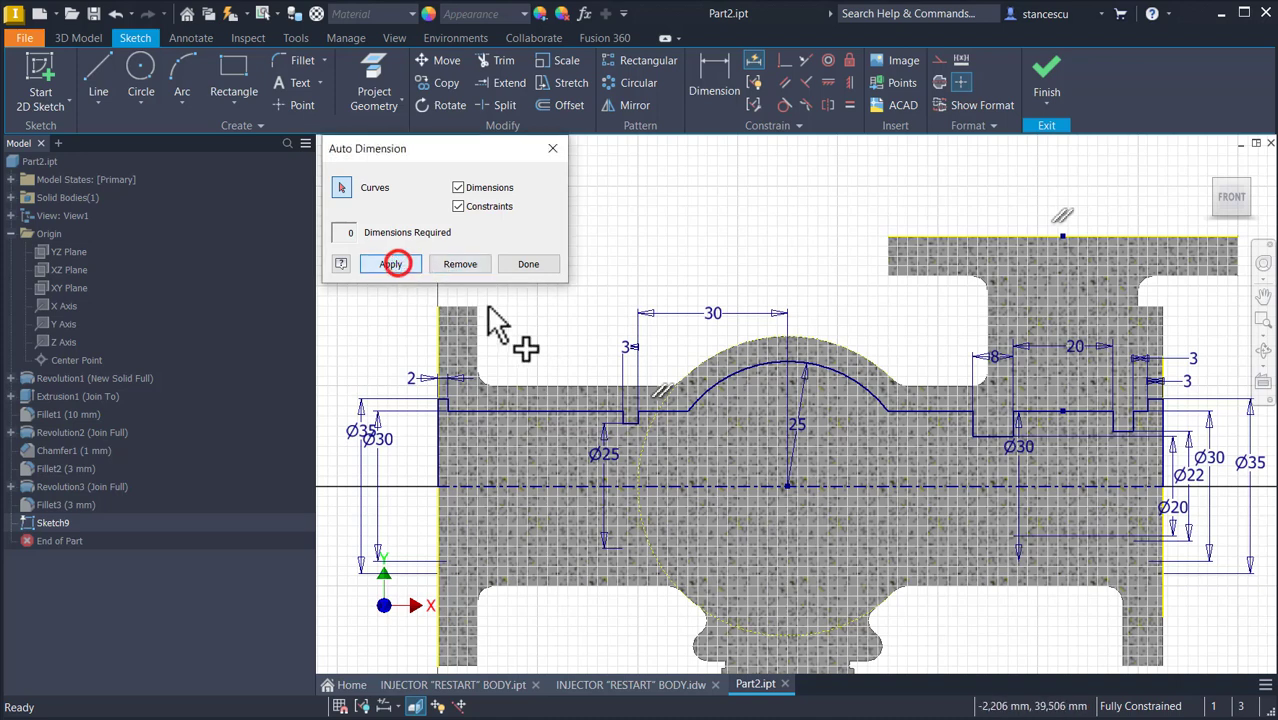
pyautogui.click(527, 265)
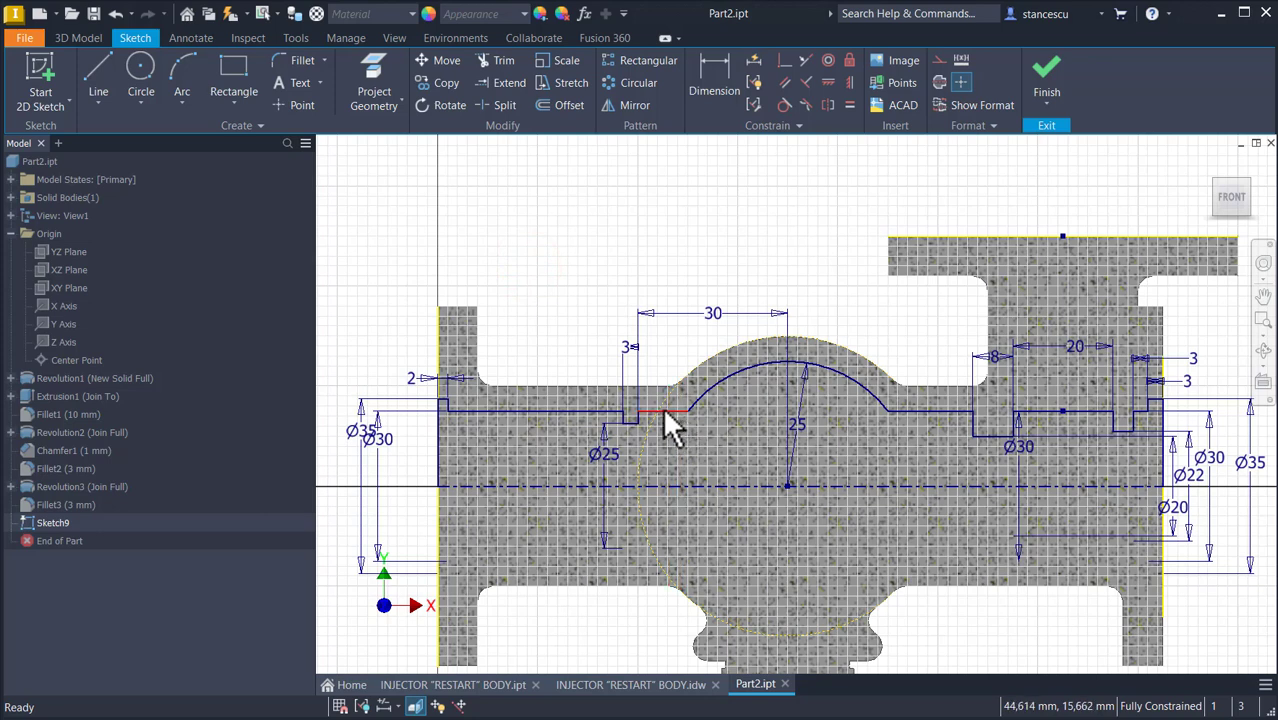
pyautogui.click(716, 195)
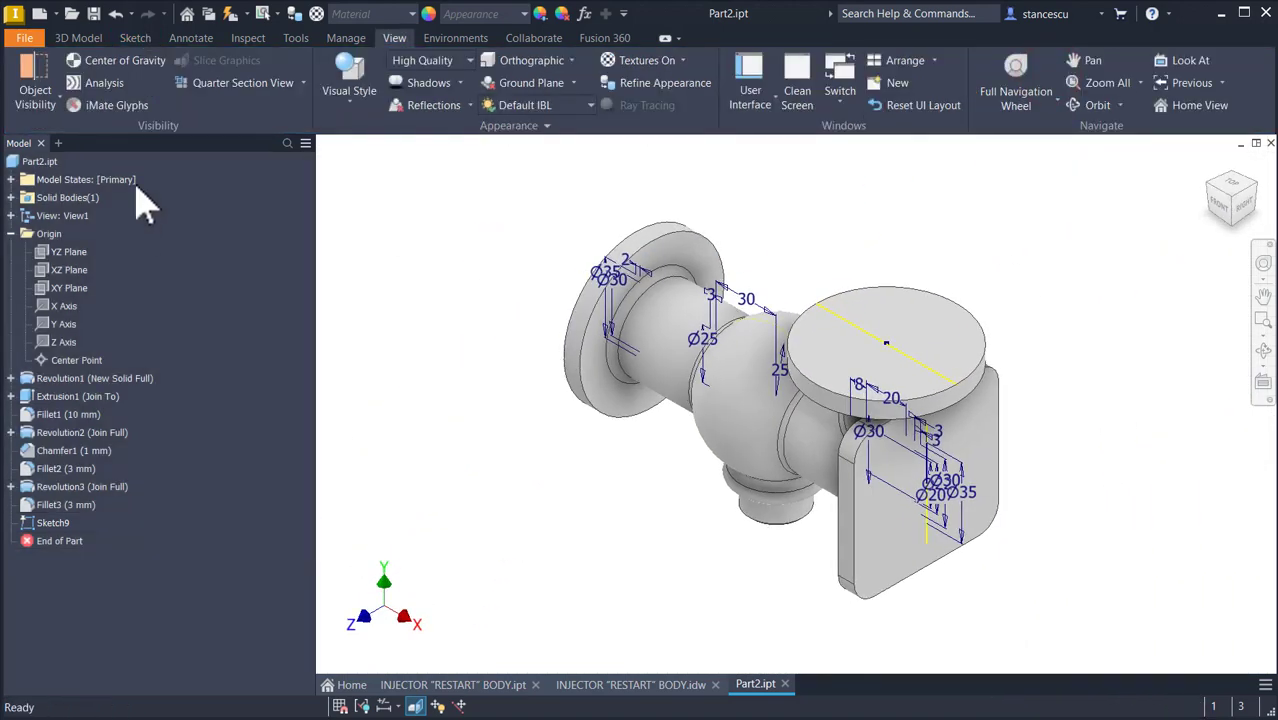
# Step: Revolve the bore profile a full 360° about its axis as a cut through the injector body
pyautogui.click(79, 38)
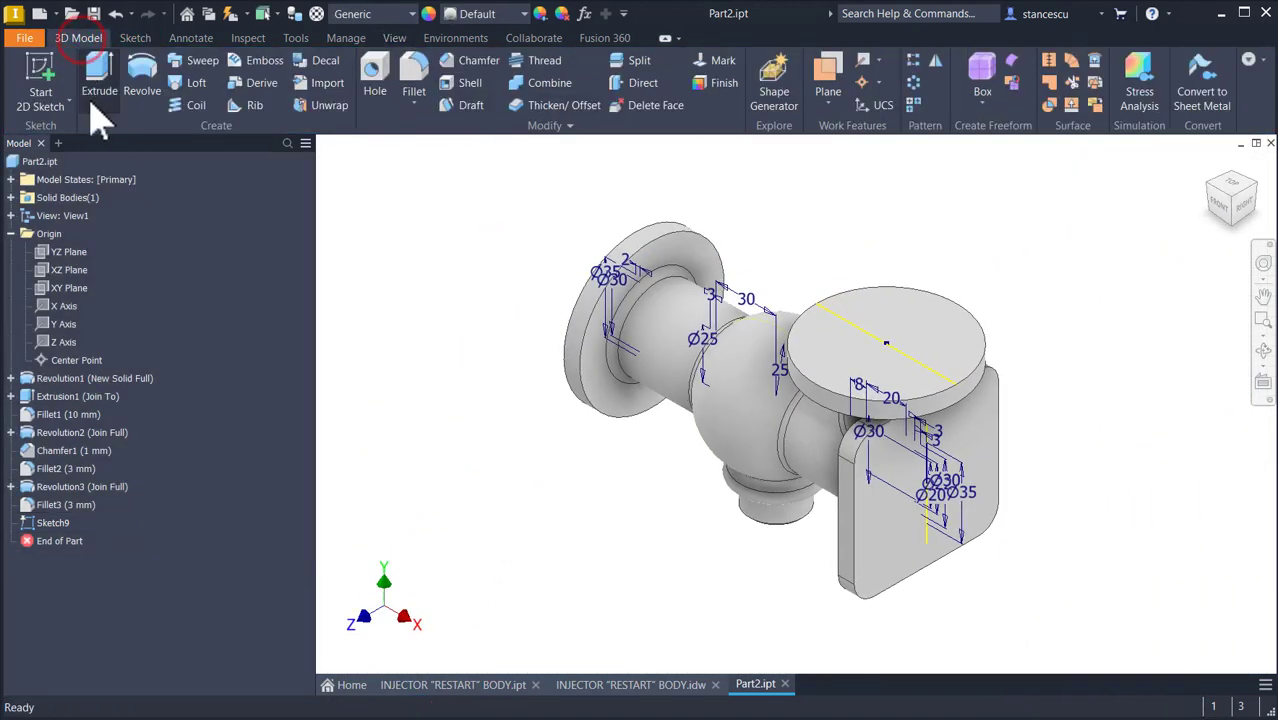
pyautogui.click(142, 72)
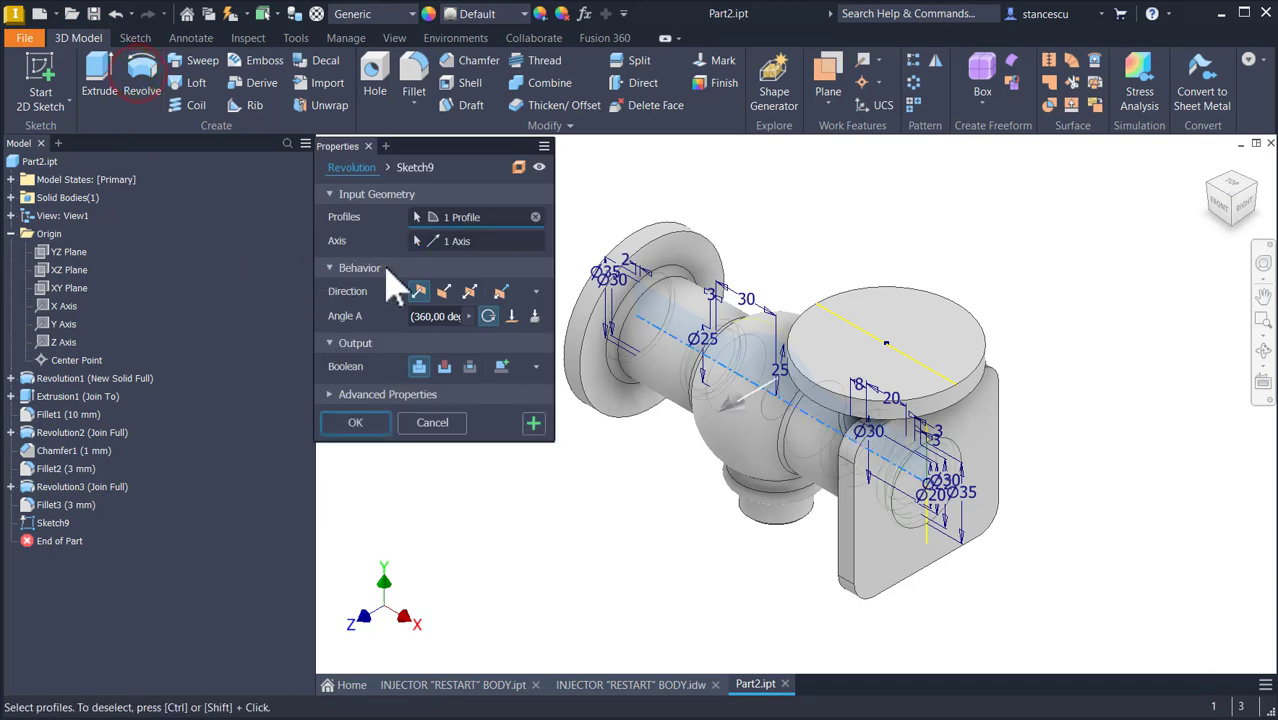
pyautogui.click(444, 366)
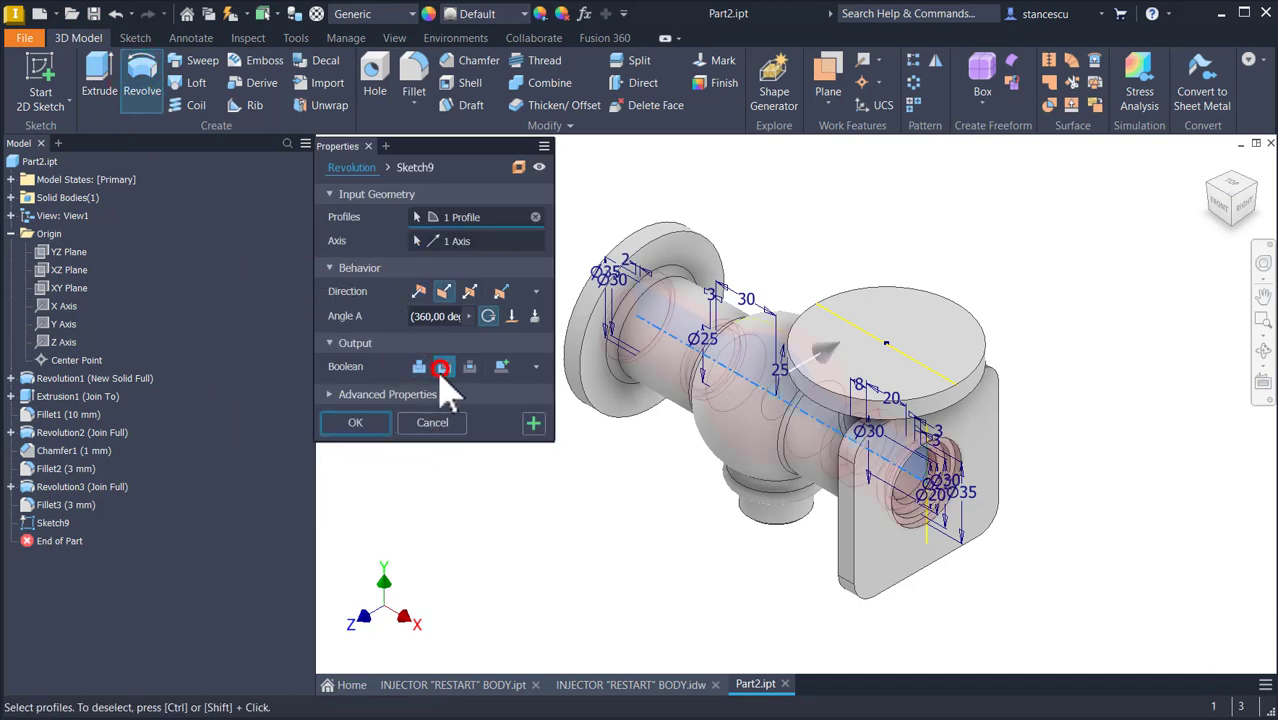
pyautogui.click(365, 428)
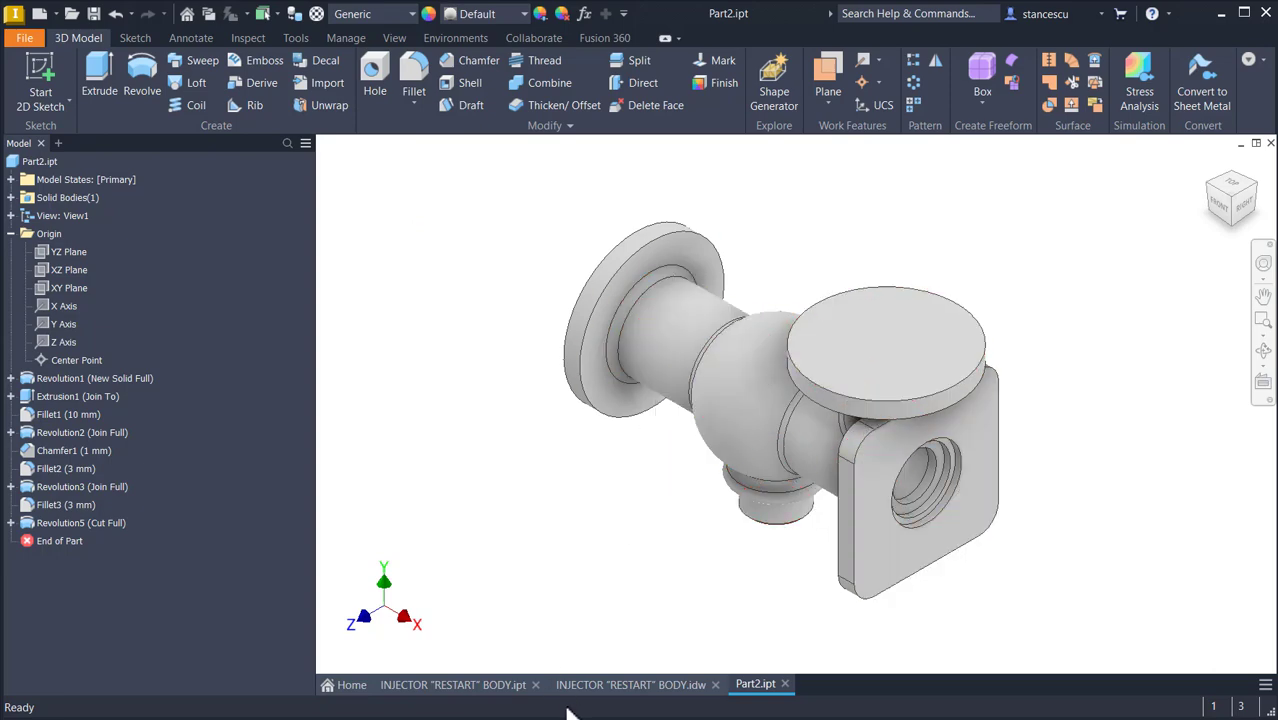
# Step: Examine the injector body drawing's fillet note and section A-A for the radii of the internal bore fillets
pyautogui.click(605, 686)
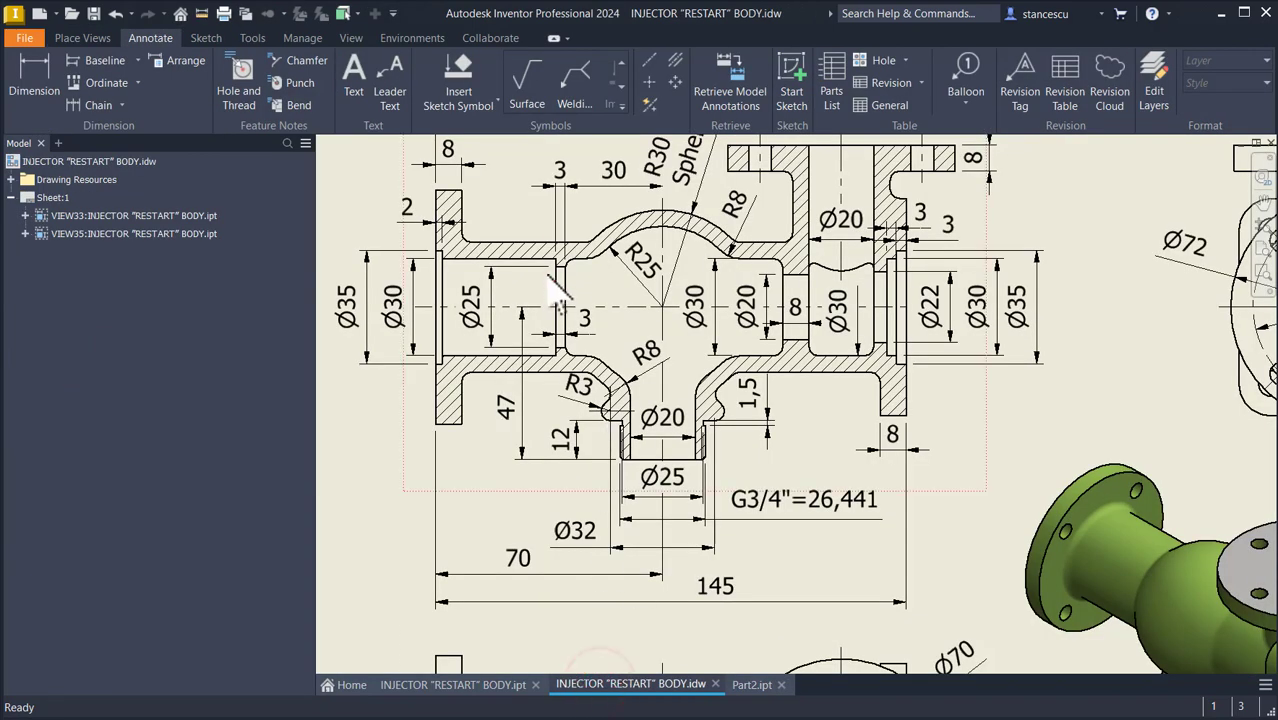
pyautogui.moveTo(778, 422); pyautogui.dragTo(377, 203, button='middle')
pyautogui.moveTo(681, 545); pyautogui.dragTo(647, 438, button='middle')
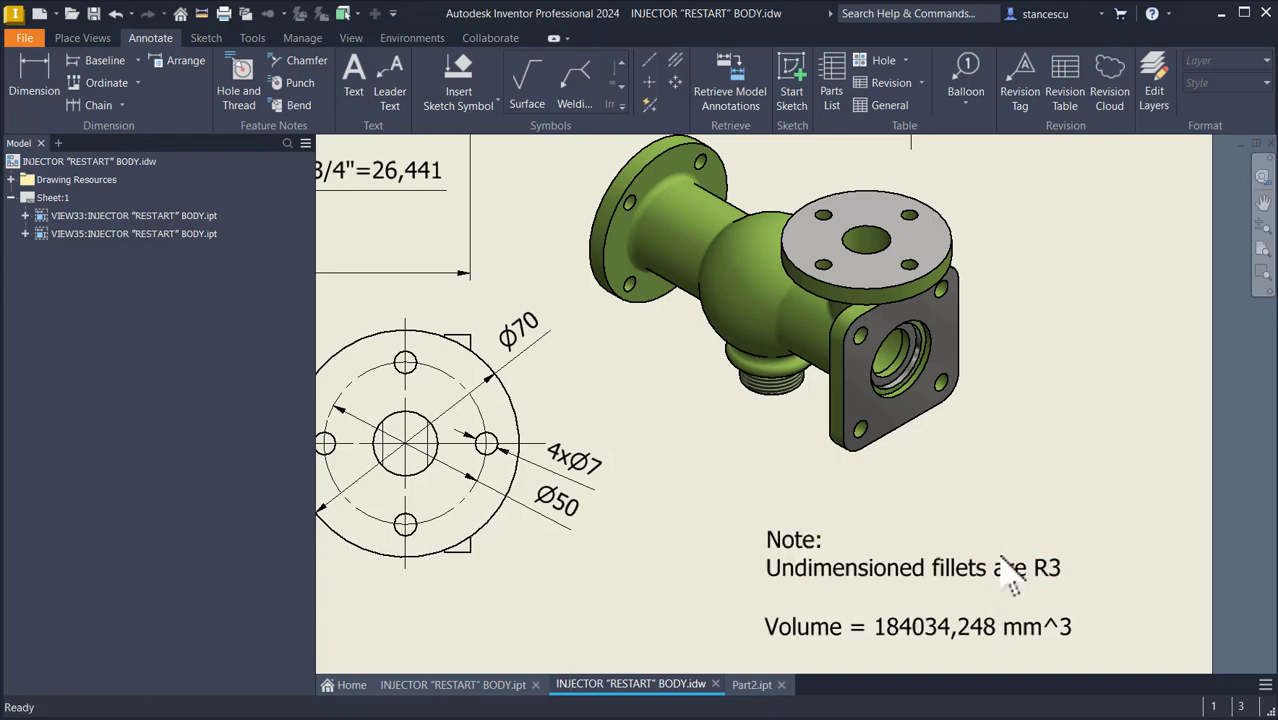
pyautogui.moveTo(703, 418); pyautogui.dragTo(1210, 714, button='middle')
pyautogui.moveTo(803, 496); pyautogui.dragTo(866, 683, button='middle')
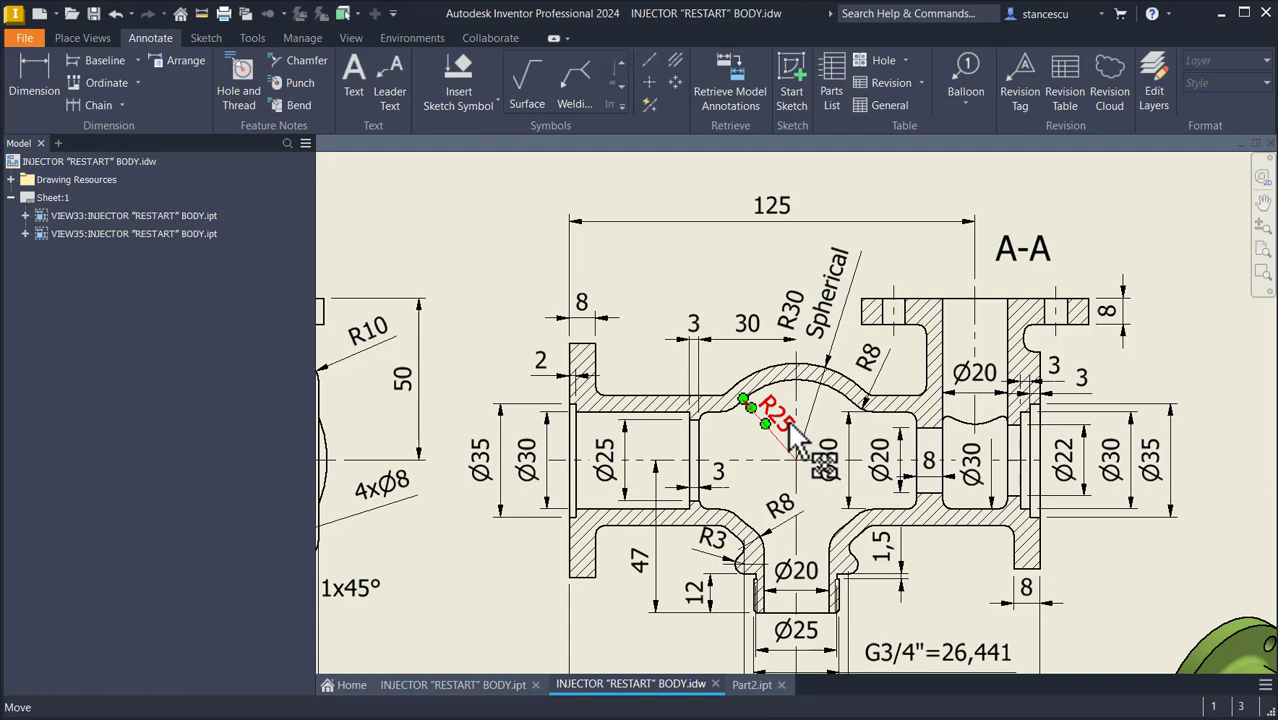
pyautogui.moveTo(795, 435); pyautogui.dragTo(808, 402)
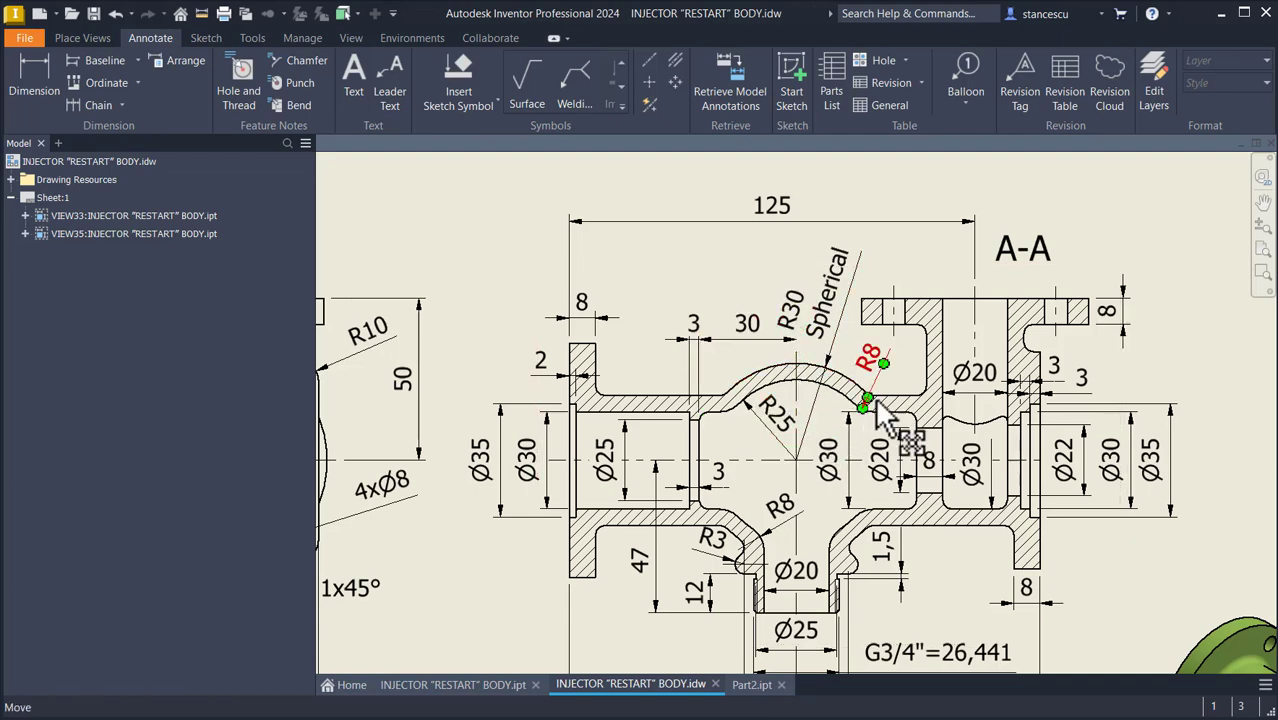
pyautogui.scroll(3, 866, 412)
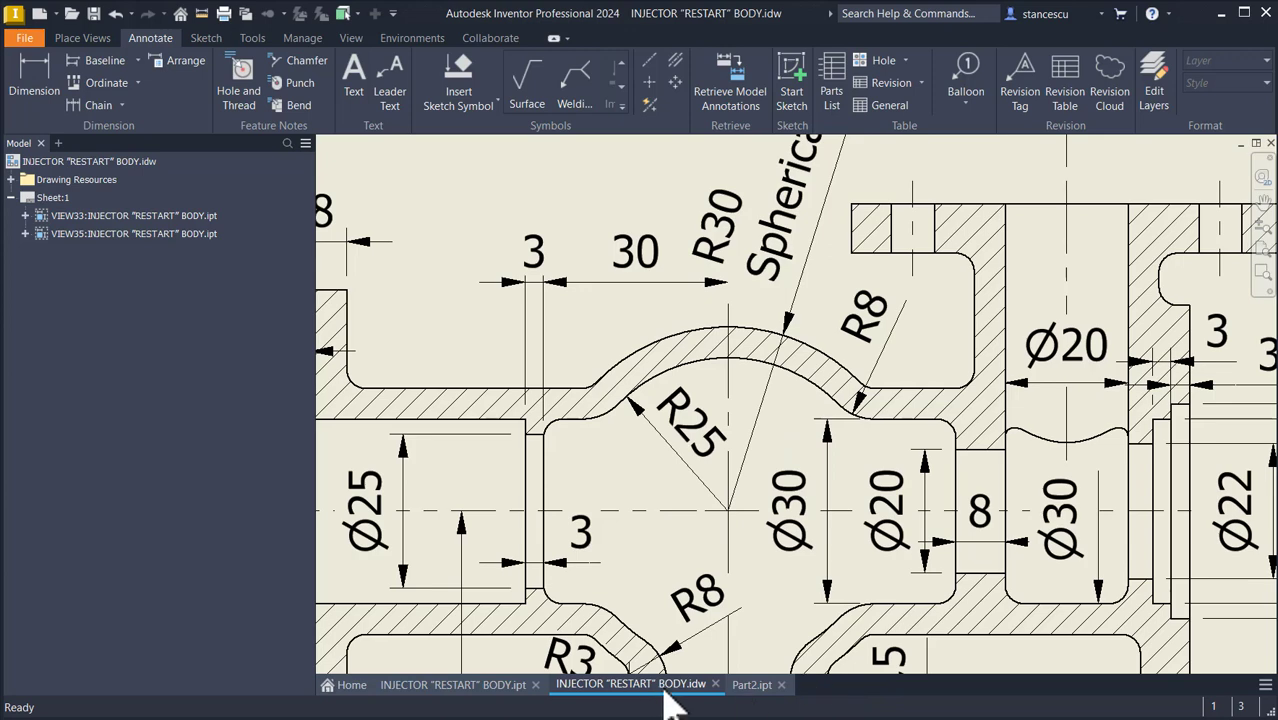
# Step: Switch back to the Part2.ipt model and cut it open with a half section view on the XZ plane
pyautogui.click(753, 688)
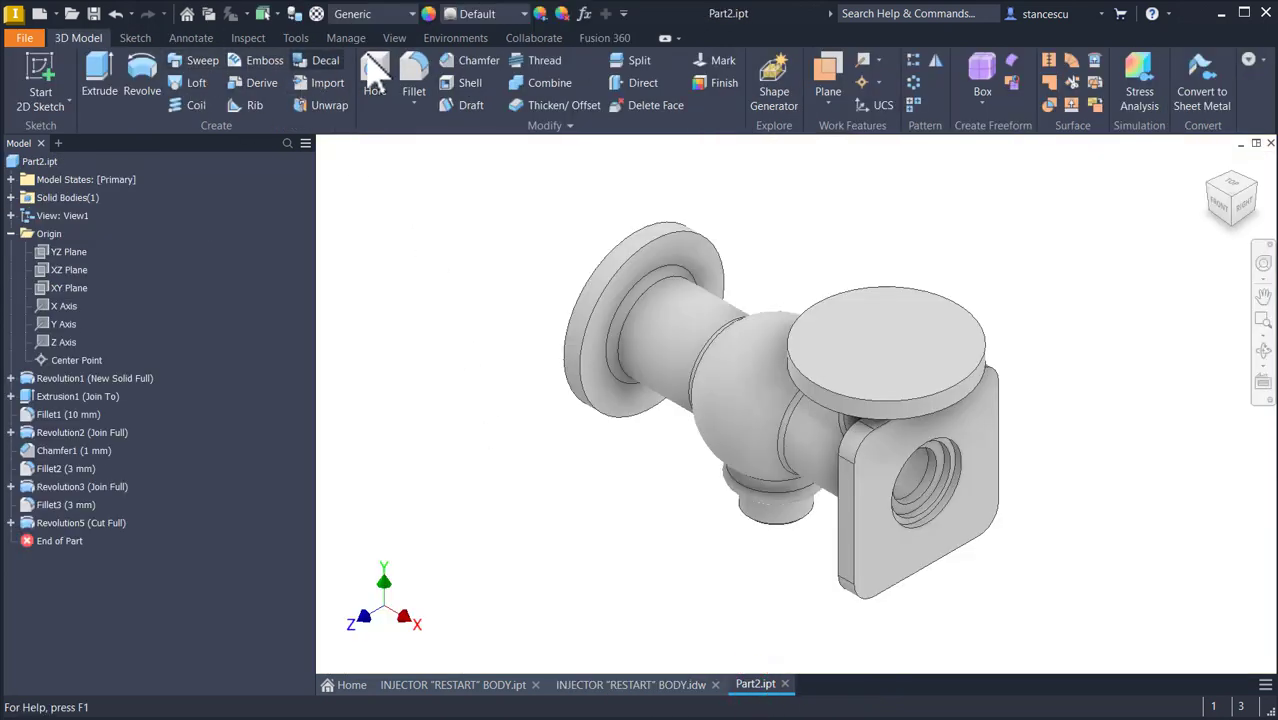
pyautogui.click(400, 40)
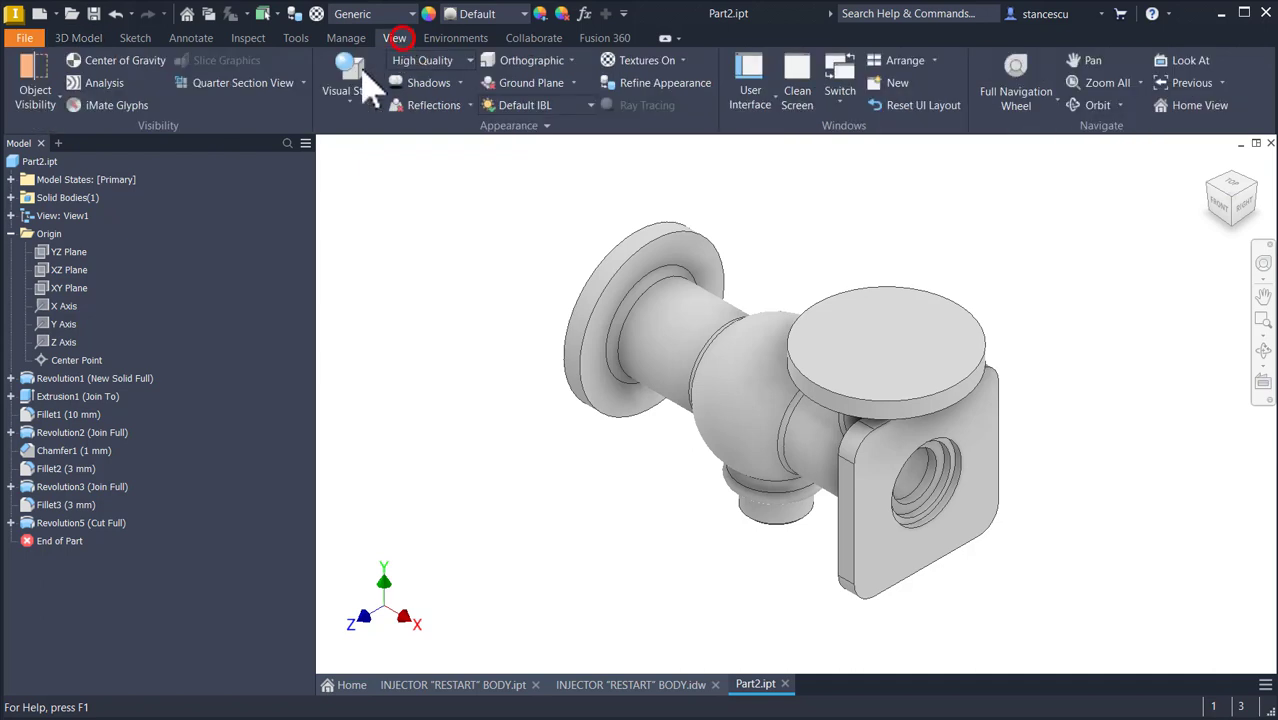
pyautogui.click(302, 86)
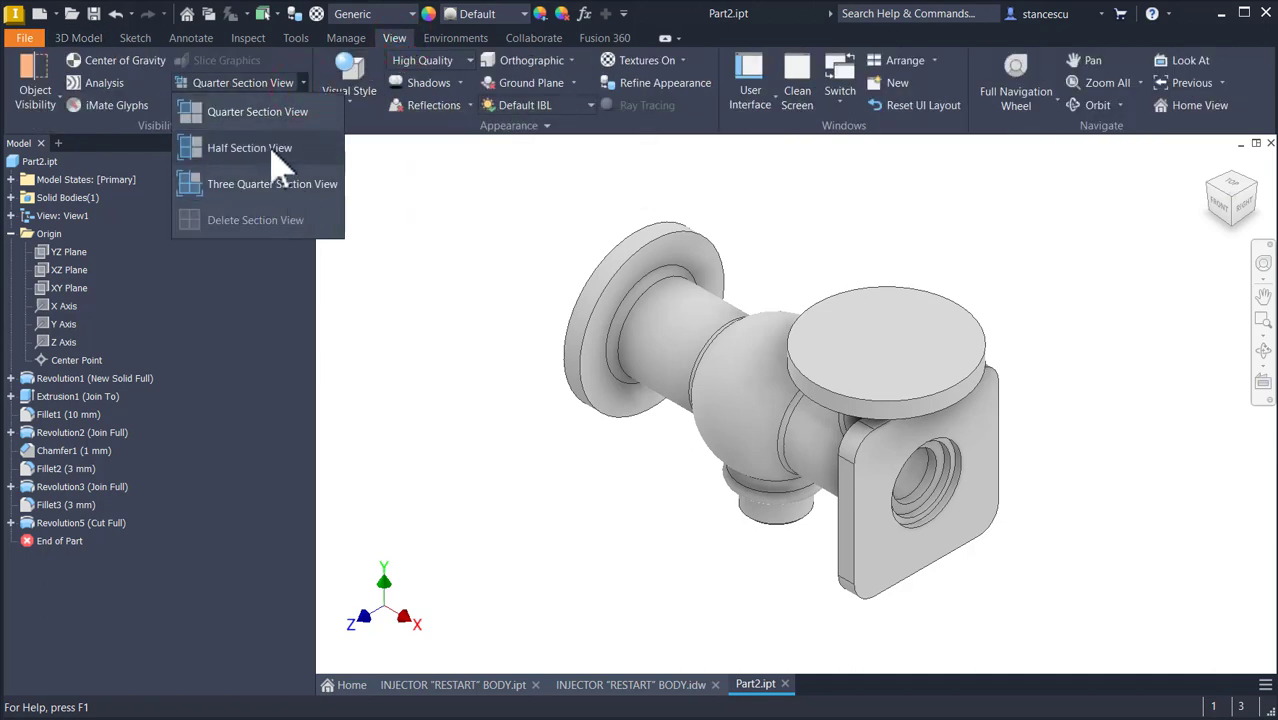
pyautogui.click(270, 148)
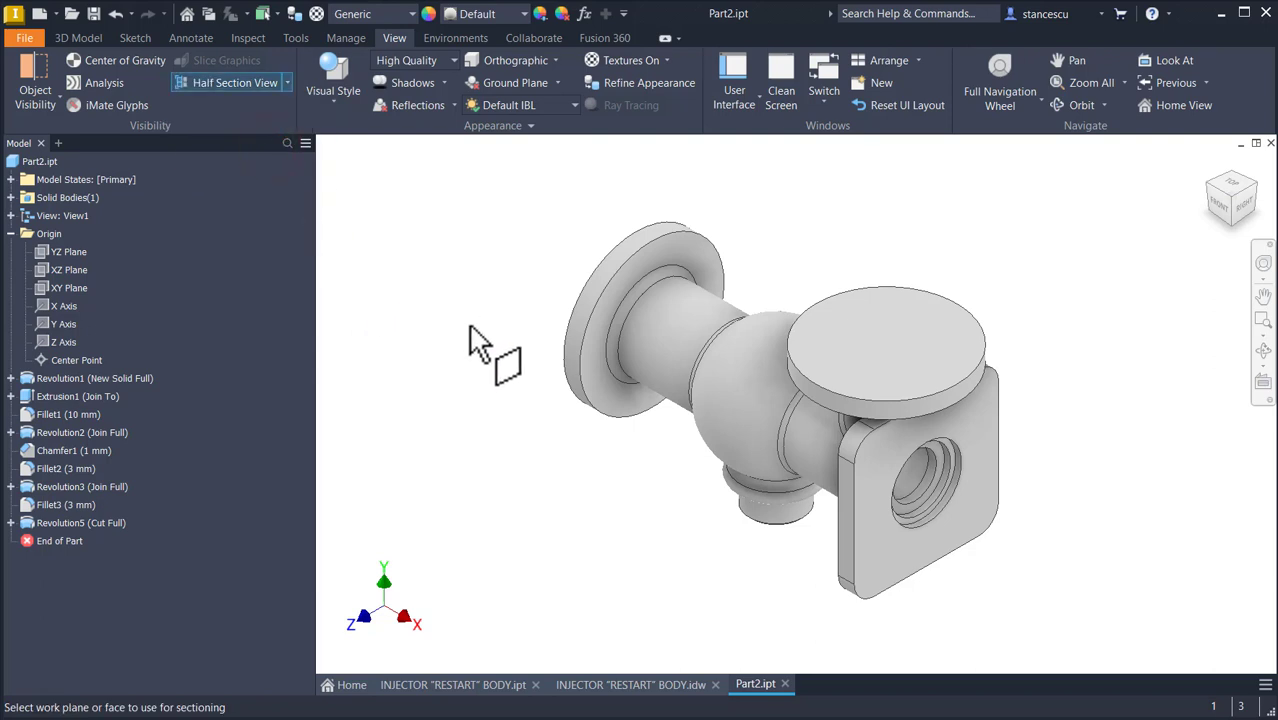
pyautogui.click(67, 268)
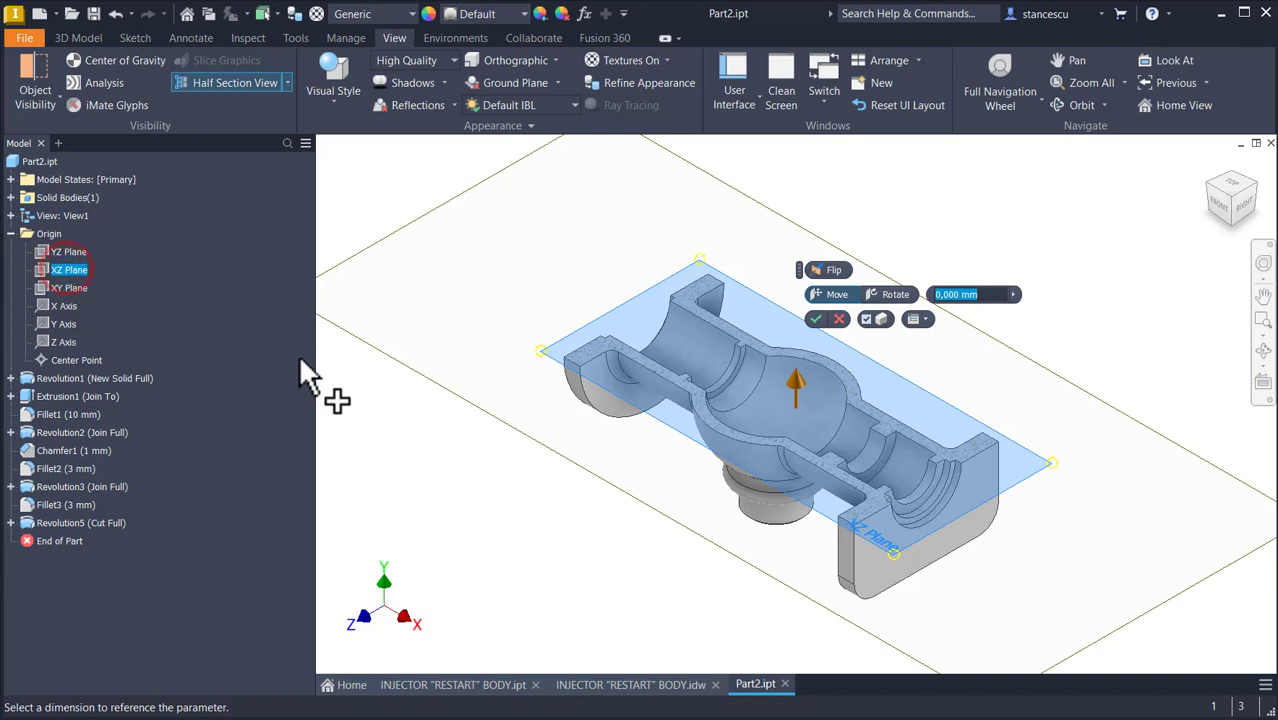
pyautogui.click(818, 320)
pyautogui.scroll(-3, 780, 362)
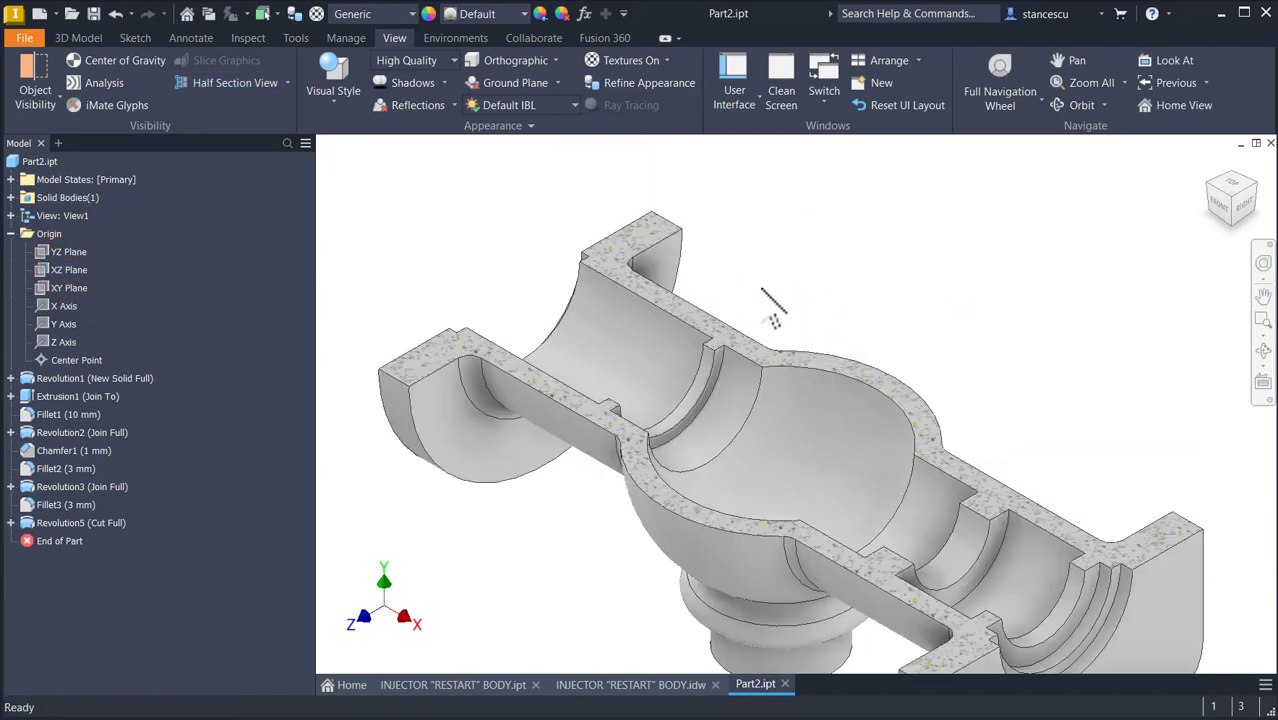
# Step: Fillet four internal bore edges with a 3 mm radius: one at the 25 mm bore rib and three around the chambers near the square flange
pyautogui.click(84, 38)
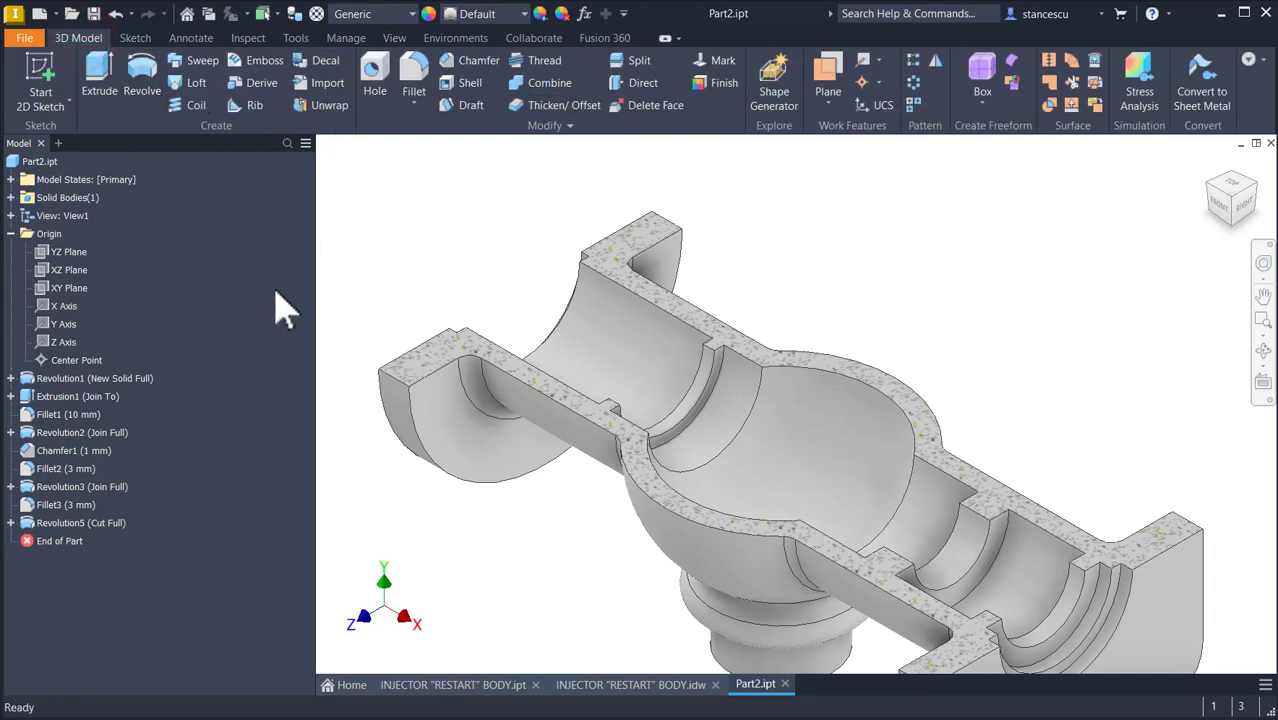
pyautogui.click(723, 384)
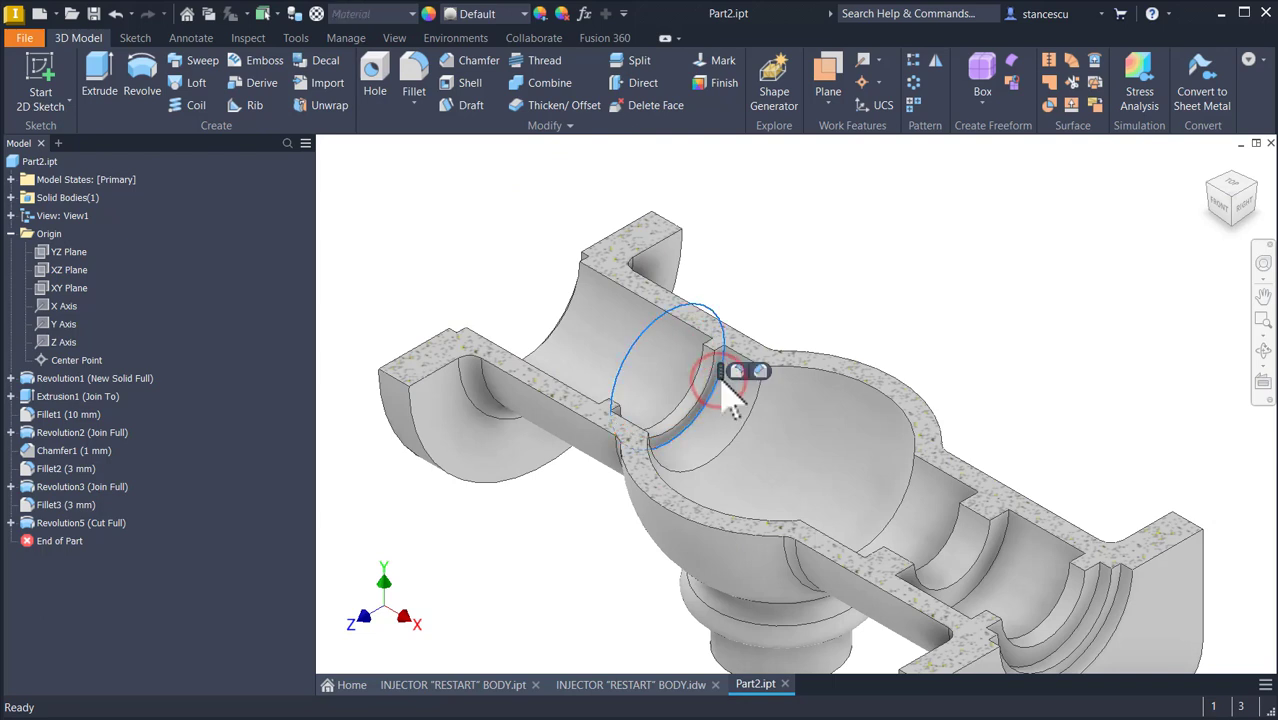
pyautogui.click(735, 373)
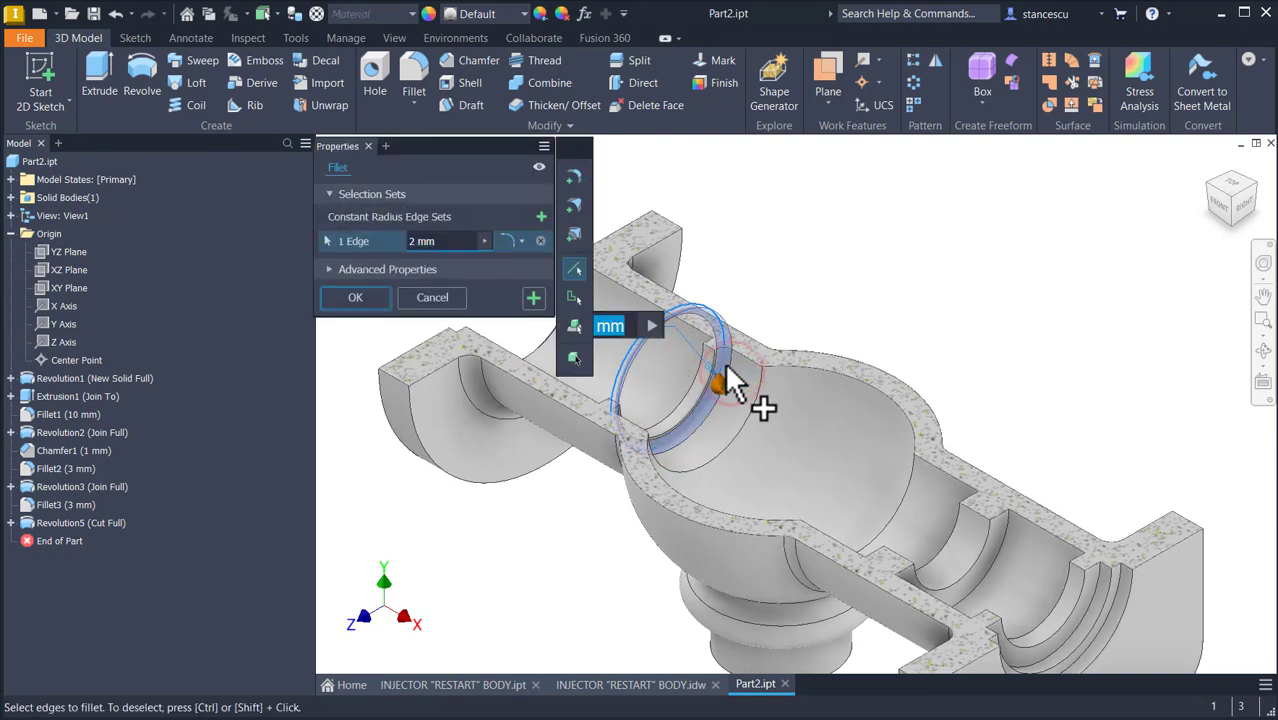
pyautogui.write('3')
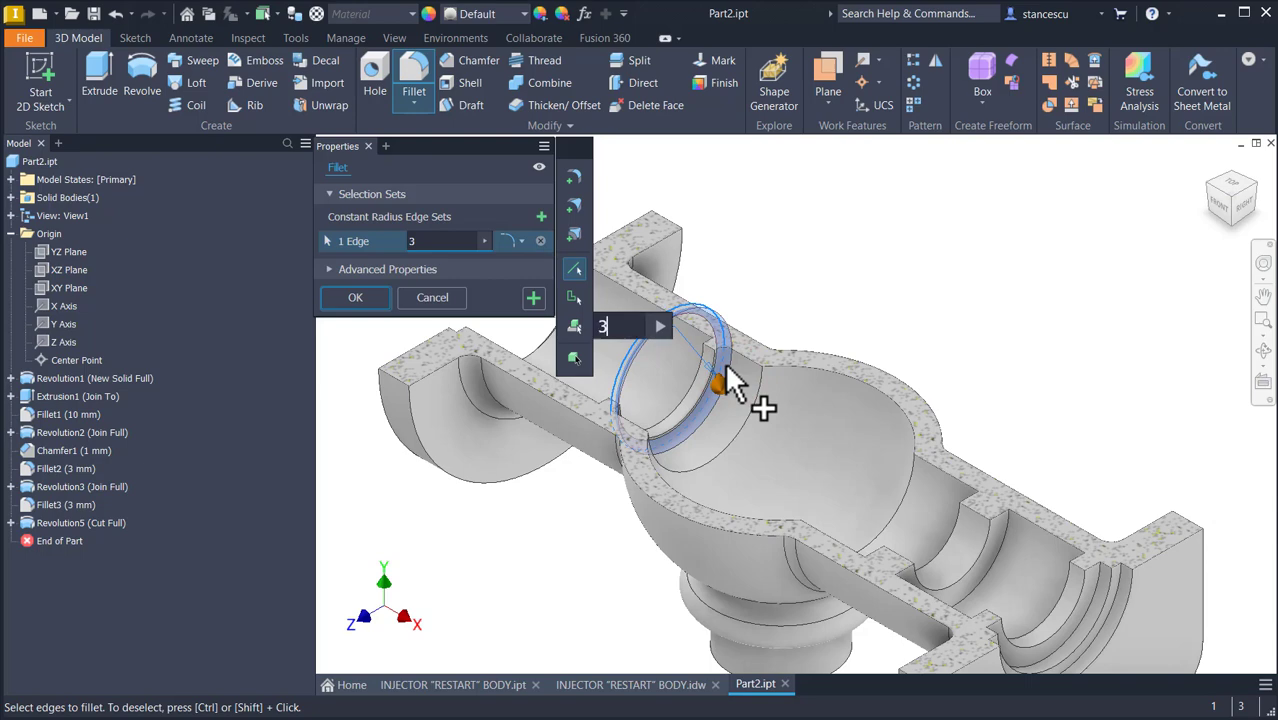
pyautogui.click(1005, 550)
pyautogui.keyDown('shift'); pyautogui.moveTo(1026, 549); pyautogui.dragTo(924, 509, button='middle'); pyautogui.keyUp('shift')
pyautogui.click(905, 528)
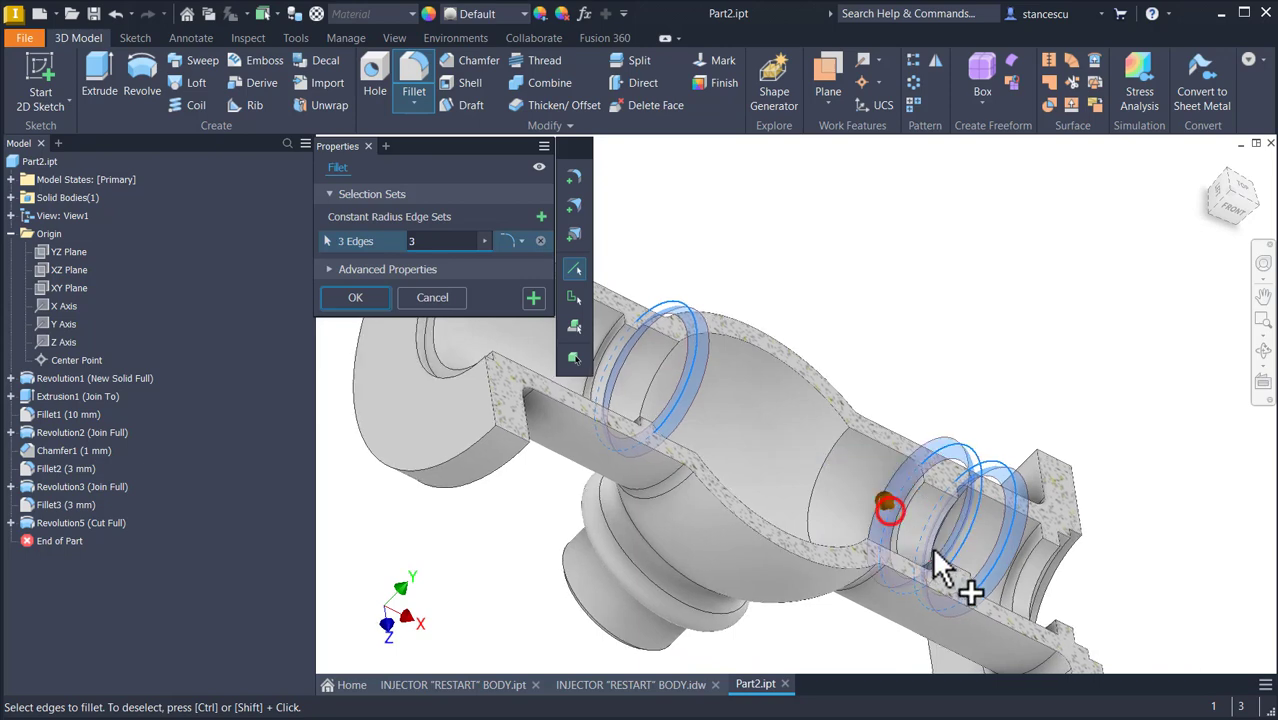
pyautogui.scroll(-3, 1013, 628)
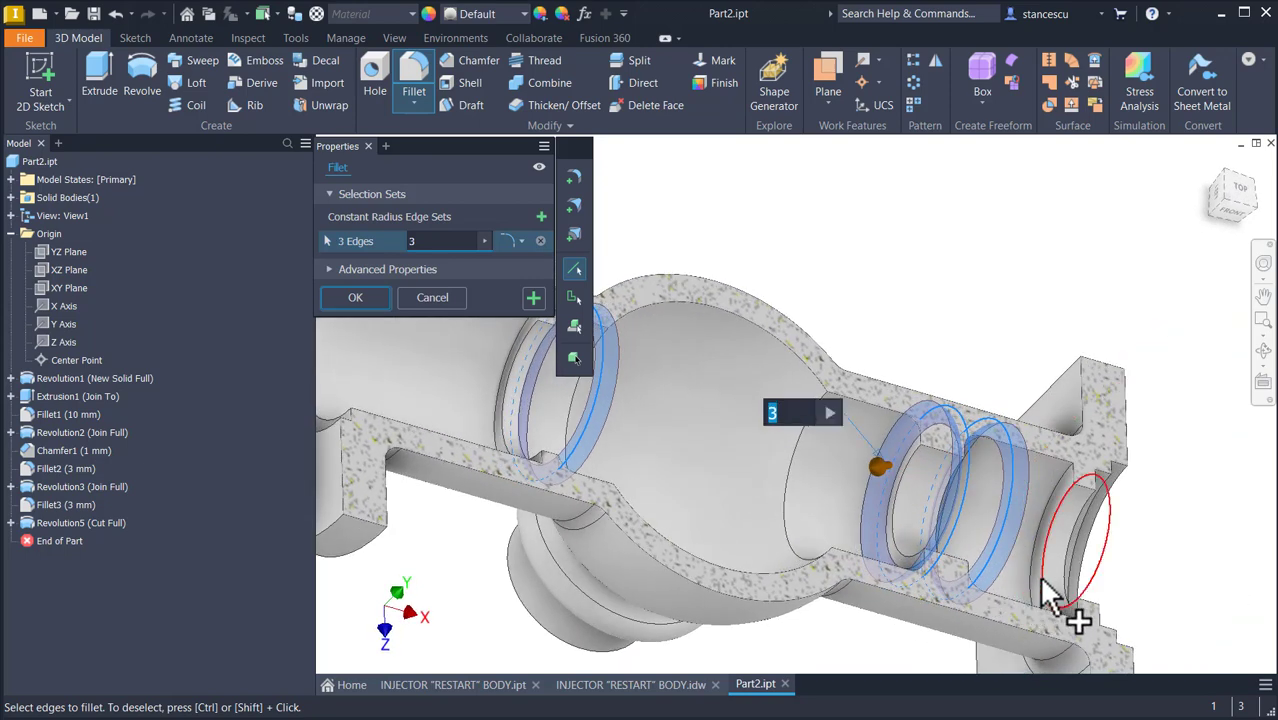
pyautogui.click(1025, 568)
pyautogui.scroll(3, 1025, 568)
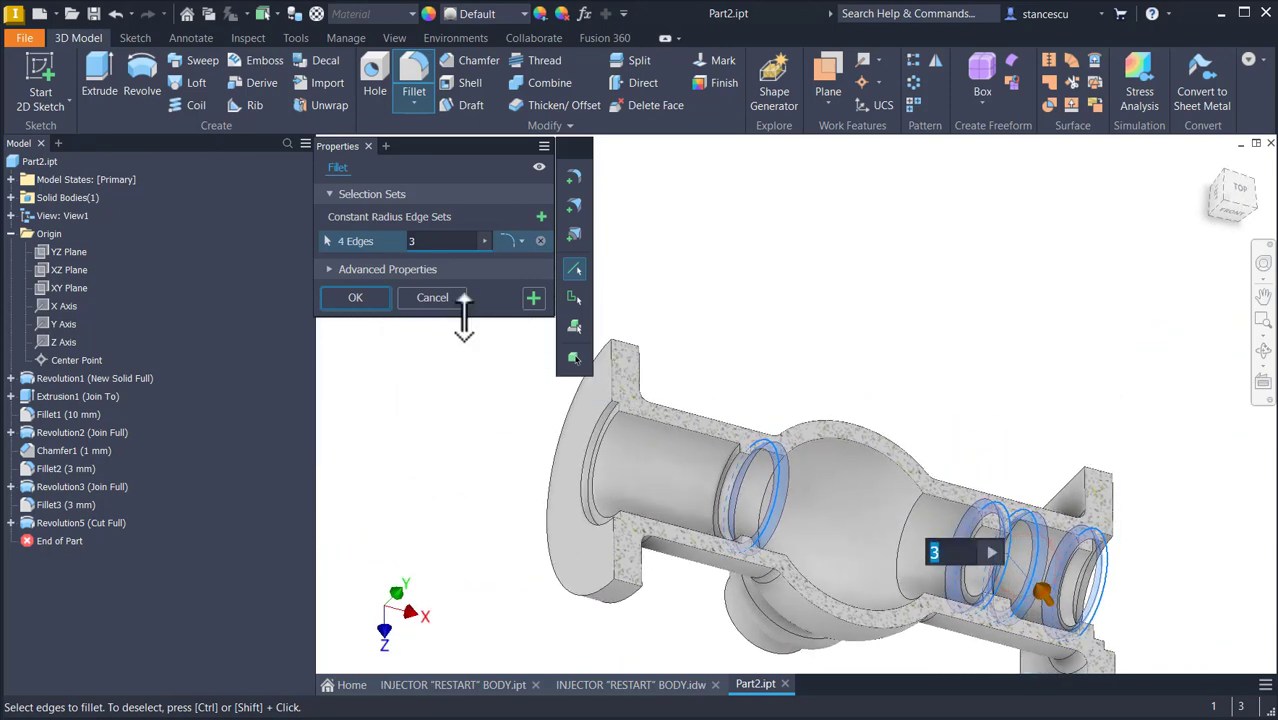
pyautogui.click(535, 298)
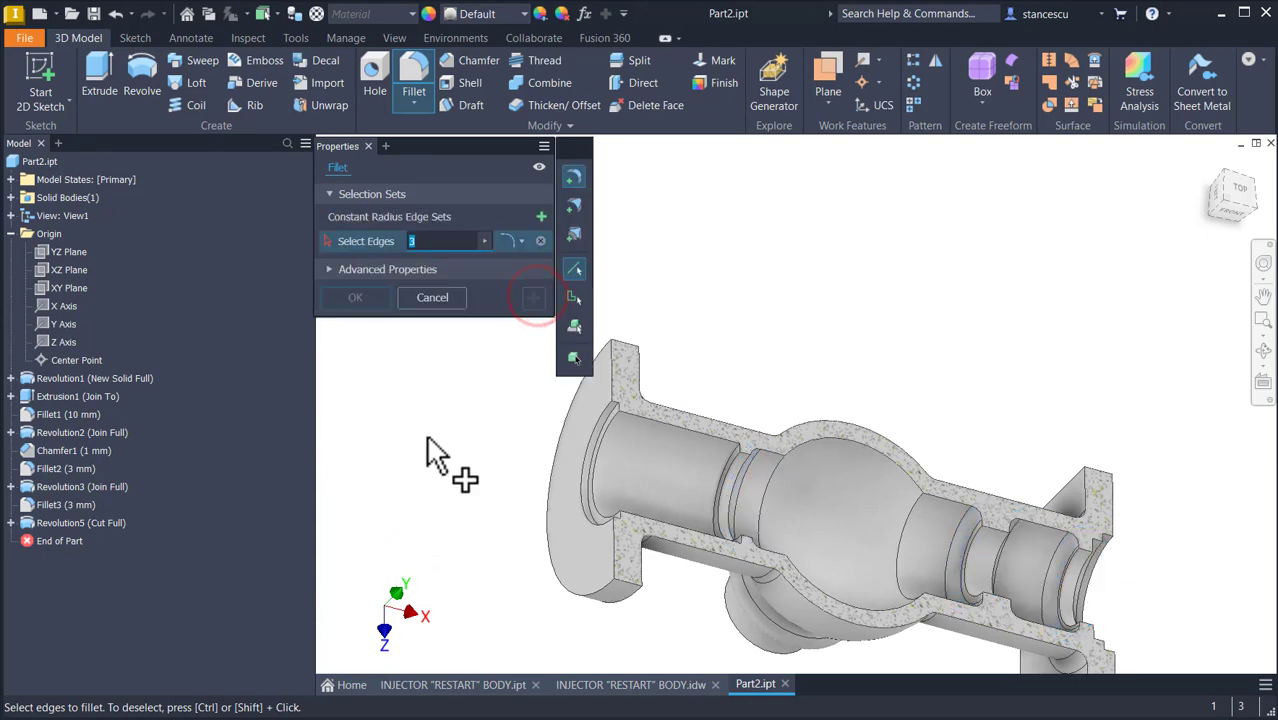
# Step: Fillet the two edges where the spherical cavity meets the cylindrical bores with an 8 mm radius
pyautogui.keyDown('shift'); pyautogui.moveTo(427, 437); pyautogui.dragTo(800, 434, button='middle'); pyautogui.keyUp('shift')
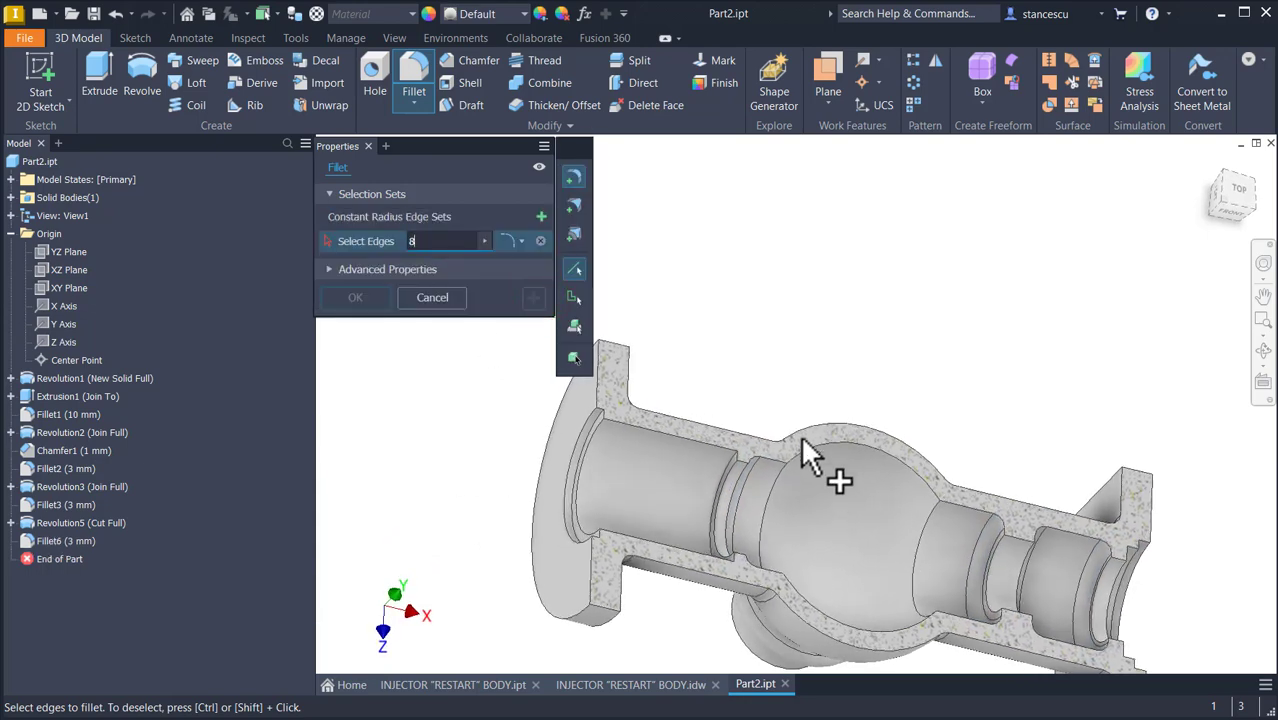
pyautogui.click(792, 490)
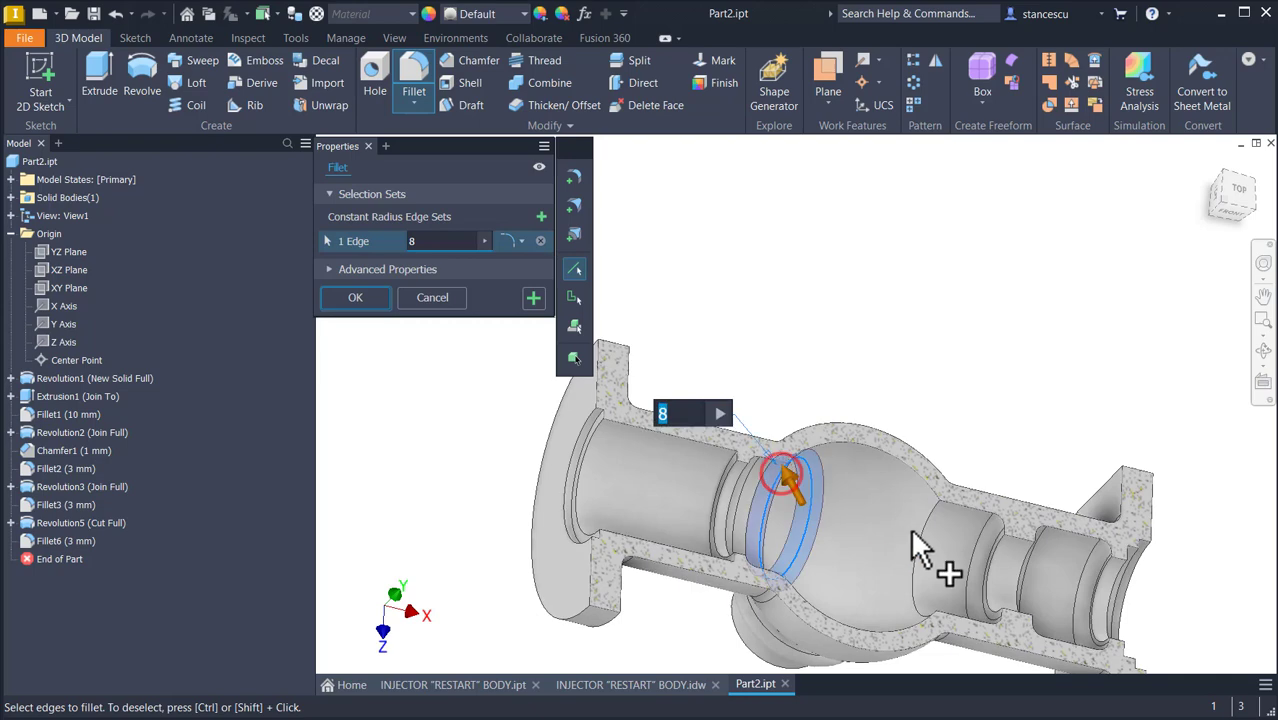
pyautogui.click(905, 568)
pyautogui.keyDown('shift'); pyautogui.moveTo(897, 553); pyautogui.dragTo(550, 486, button='middle'); pyautogui.keyUp('shift')
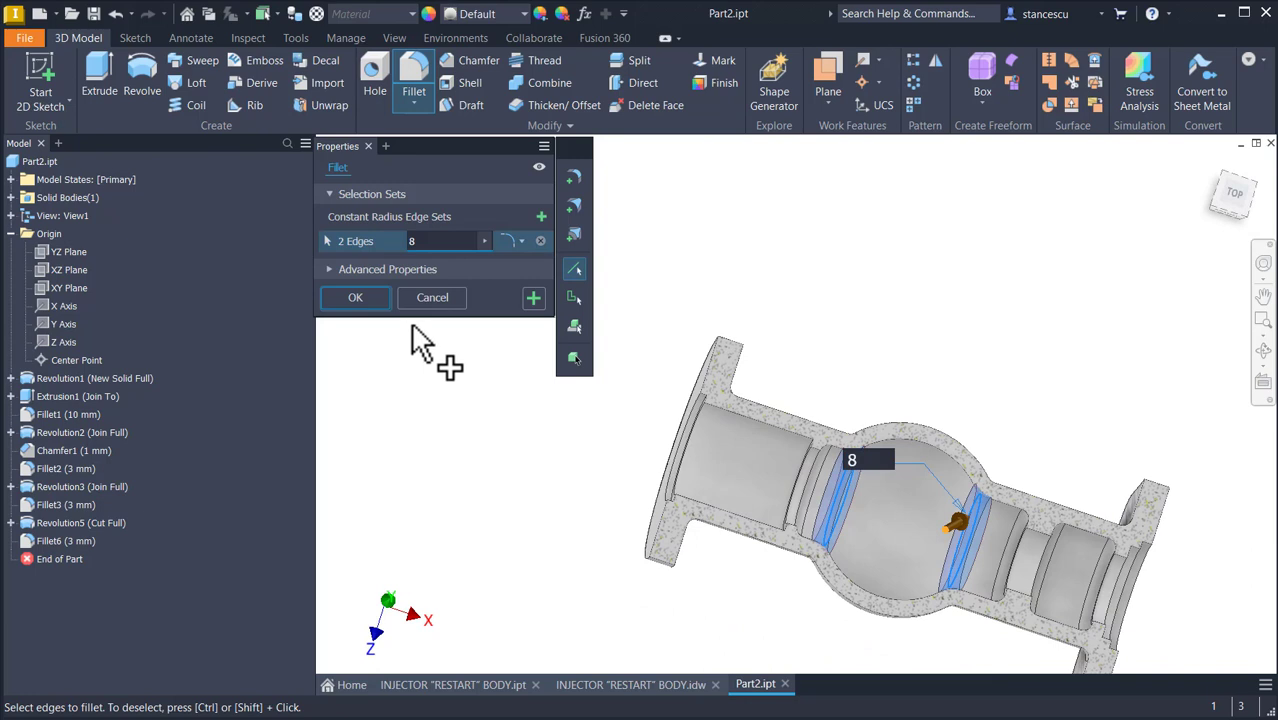
pyautogui.click(350, 297)
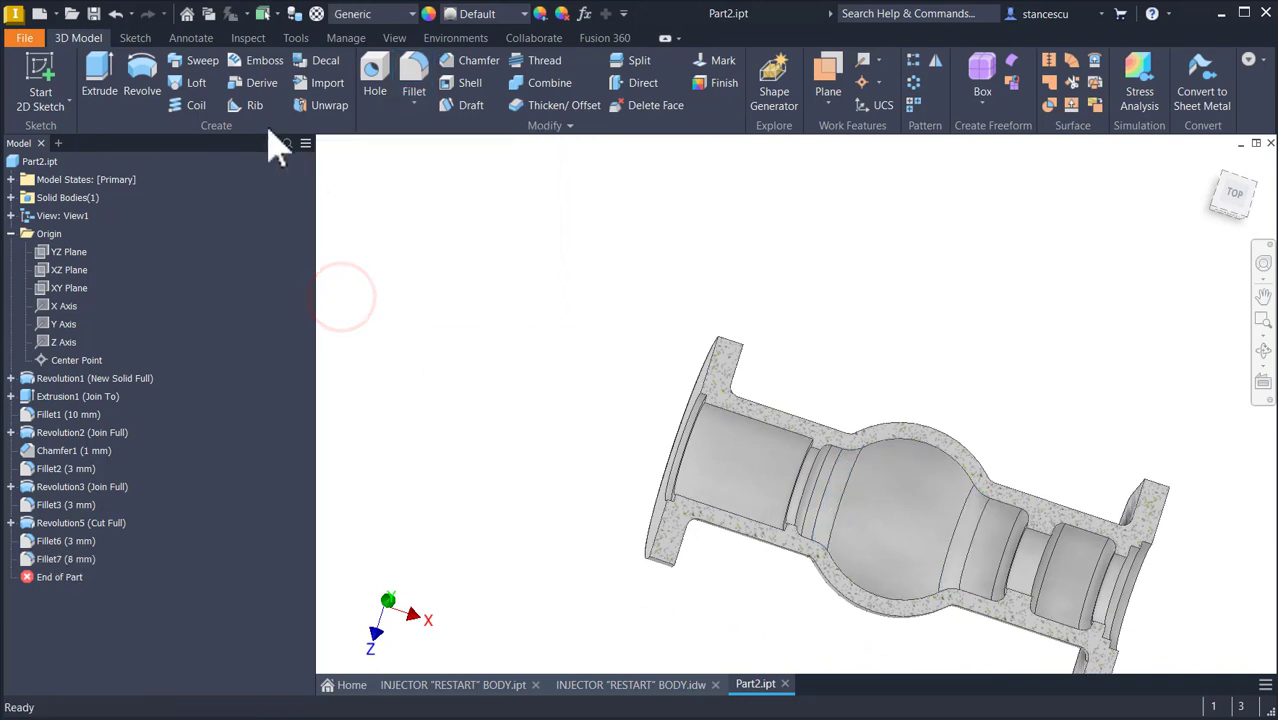
# Step: Delete the half section view and restore the home view of the whole body
pyautogui.click(394, 38)
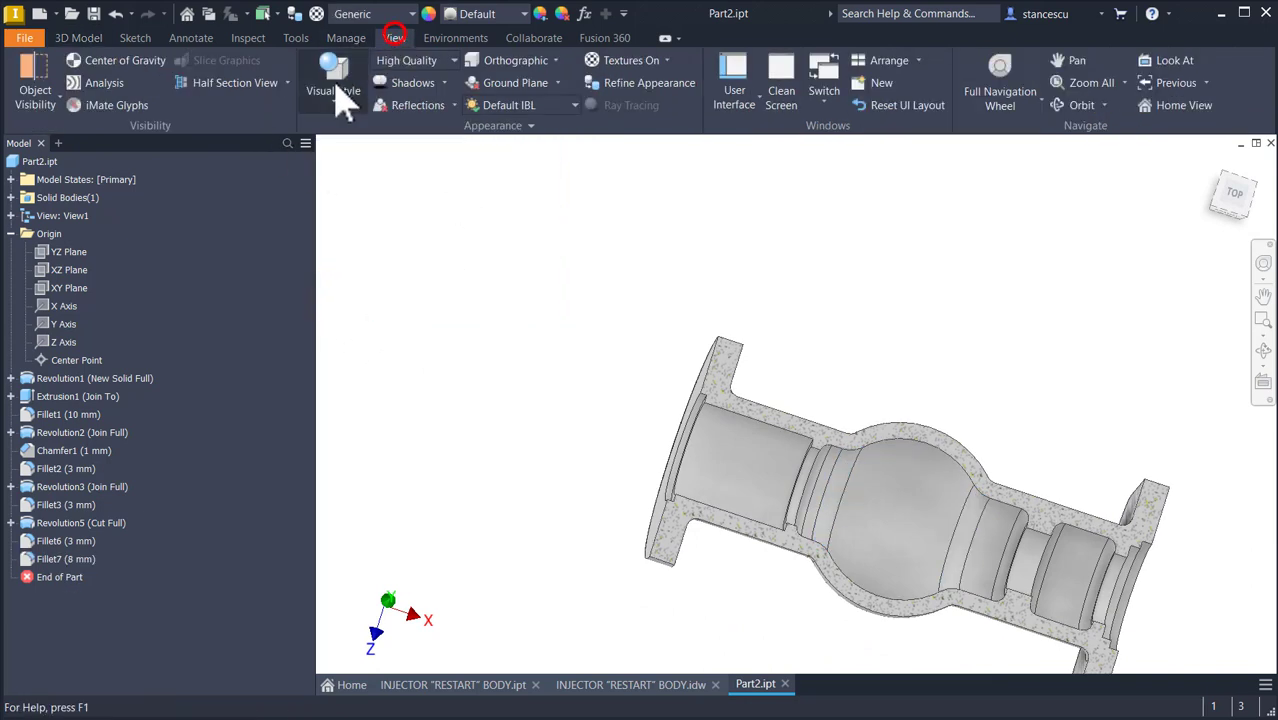
pyautogui.click(282, 84)
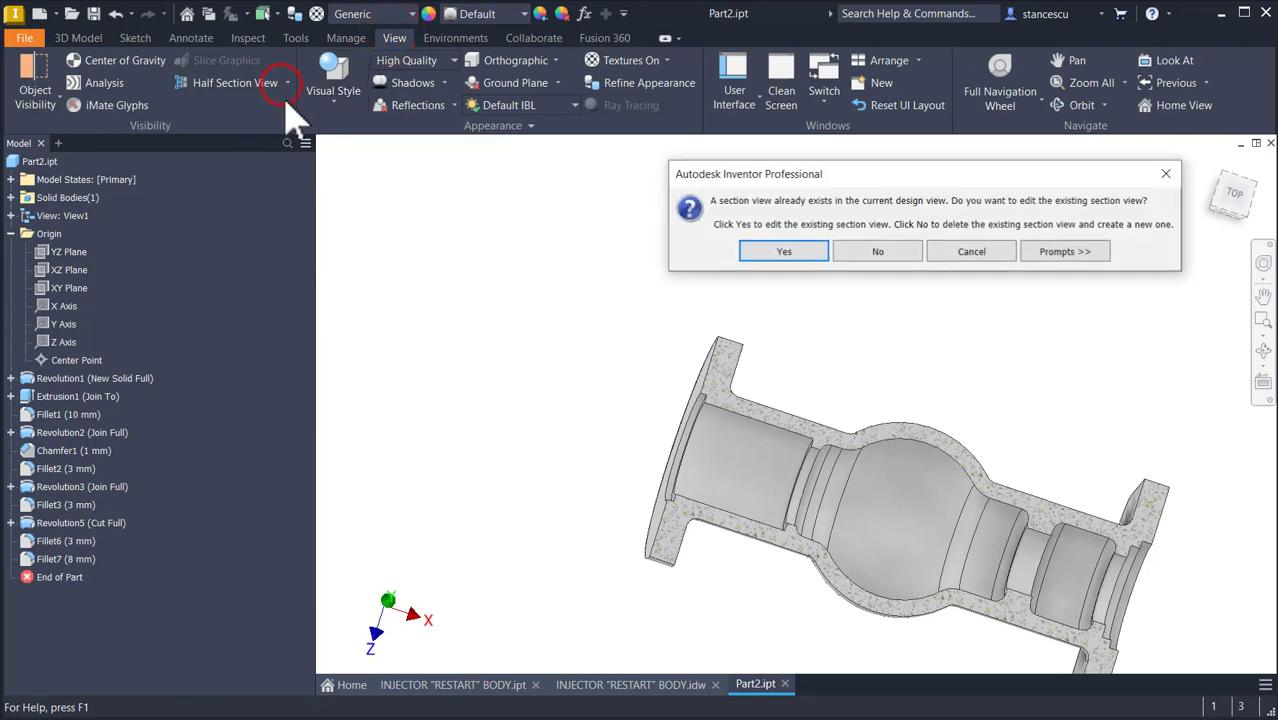
pyautogui.click(878, 254)
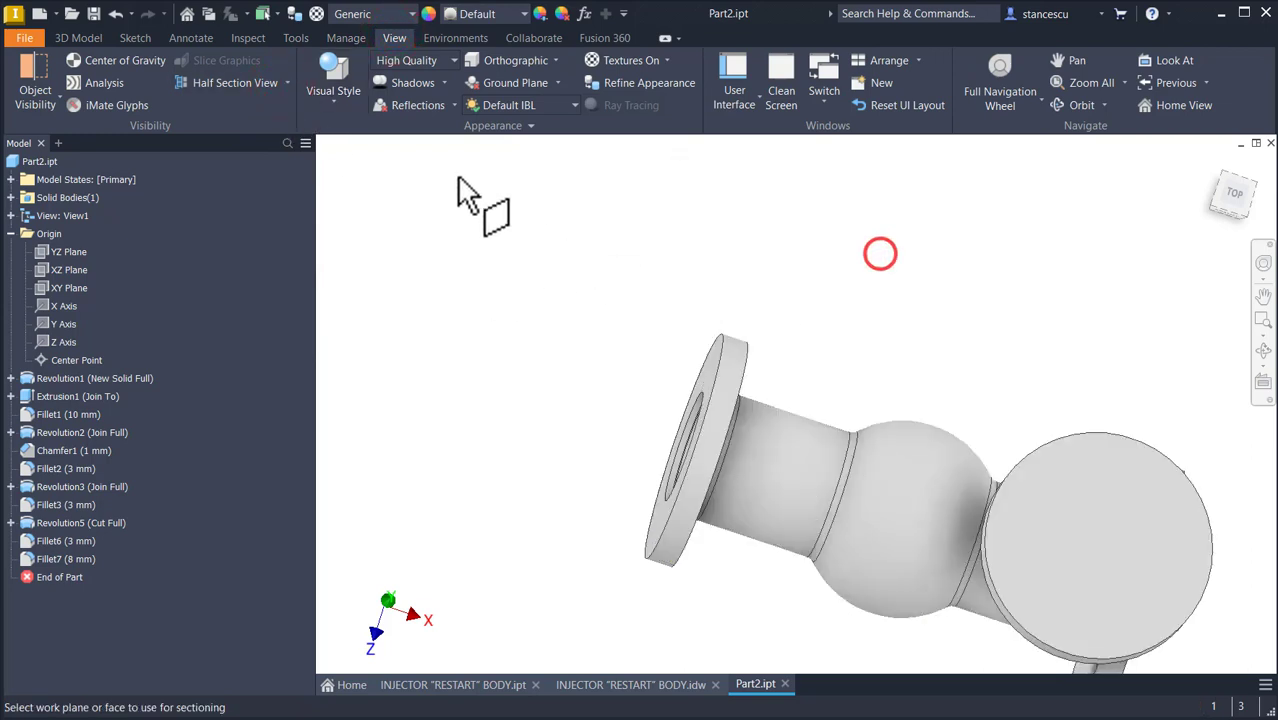
pyautogui.click(286, 80)
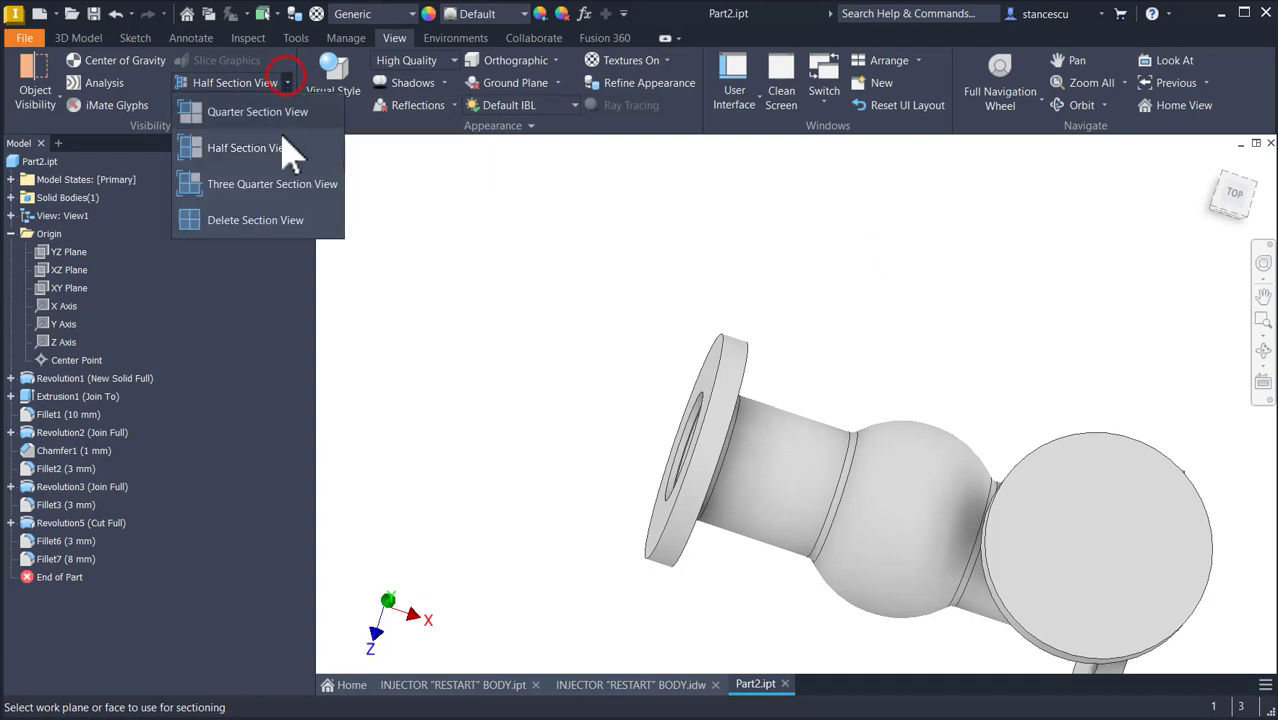
pyautogui.click(278, 220)
pyautogui.press('F6')
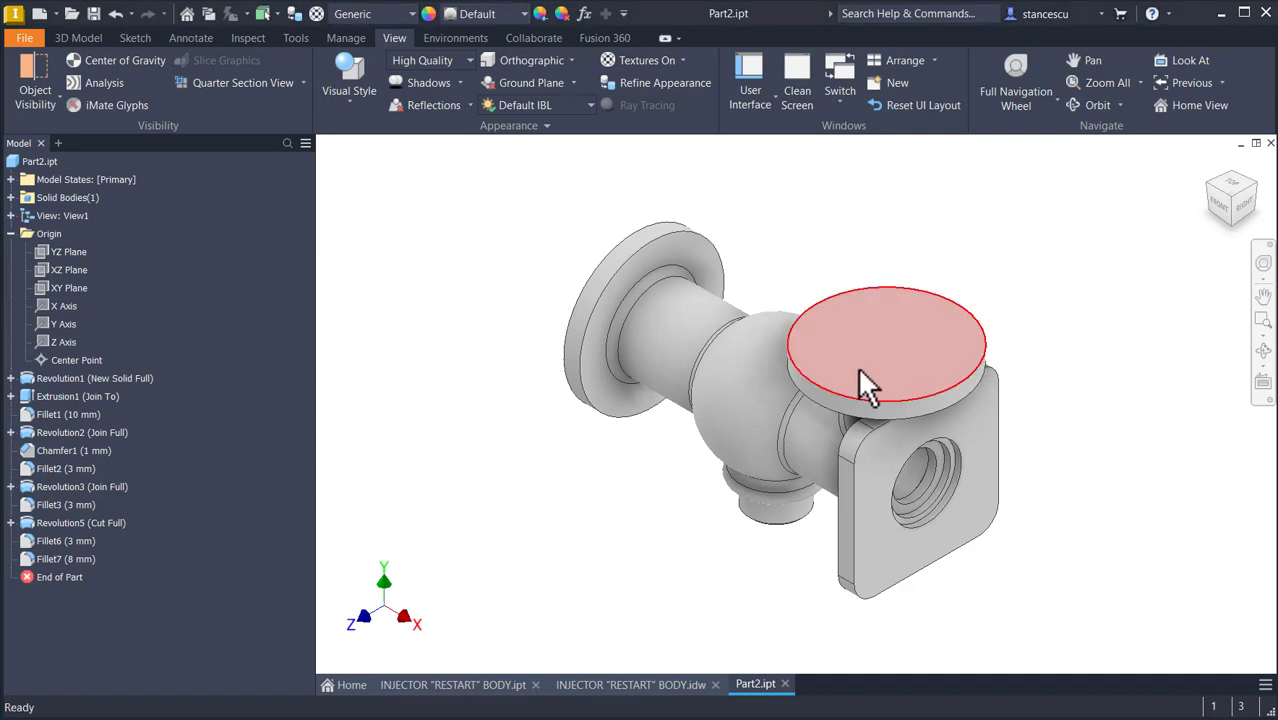
# Step: Check the injector body drawing for the bore diameters of the top flange and bottom port, and review the full sheet
pyautogui.click(625, 686)
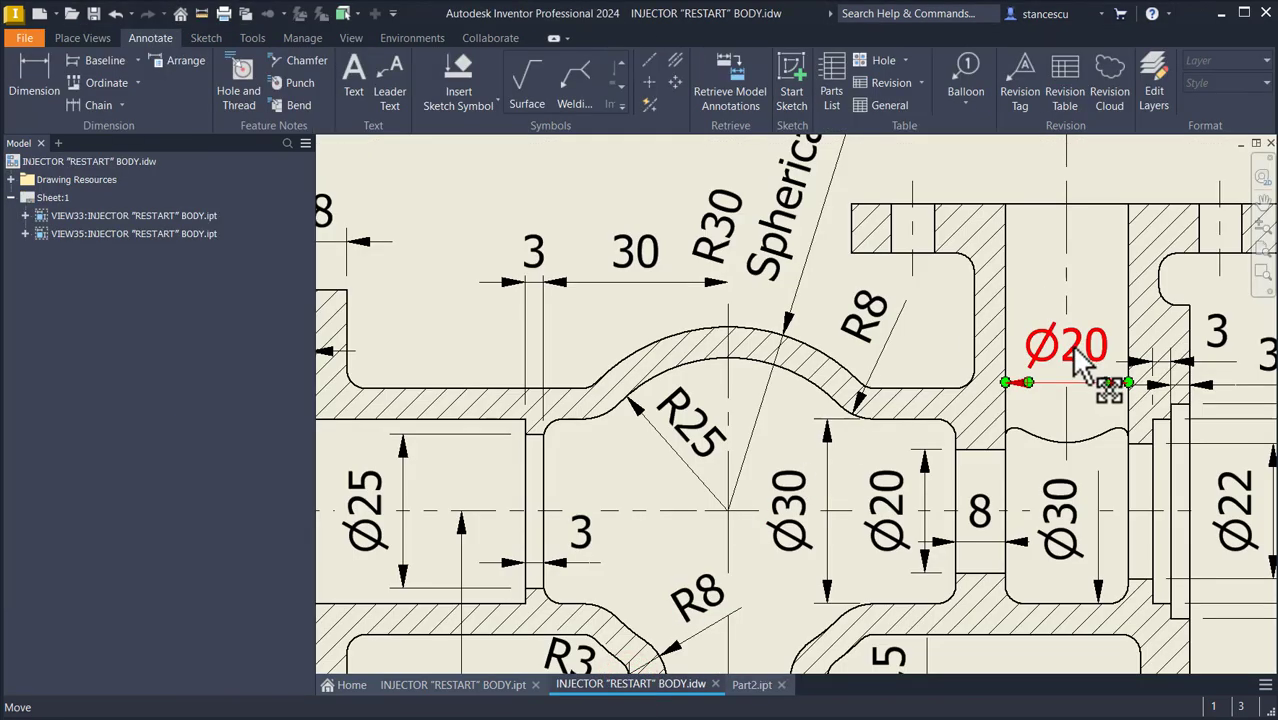
pyautogui.moveTo(1046, 430); pyautogui.dragTo(1064, 207, button='middle')
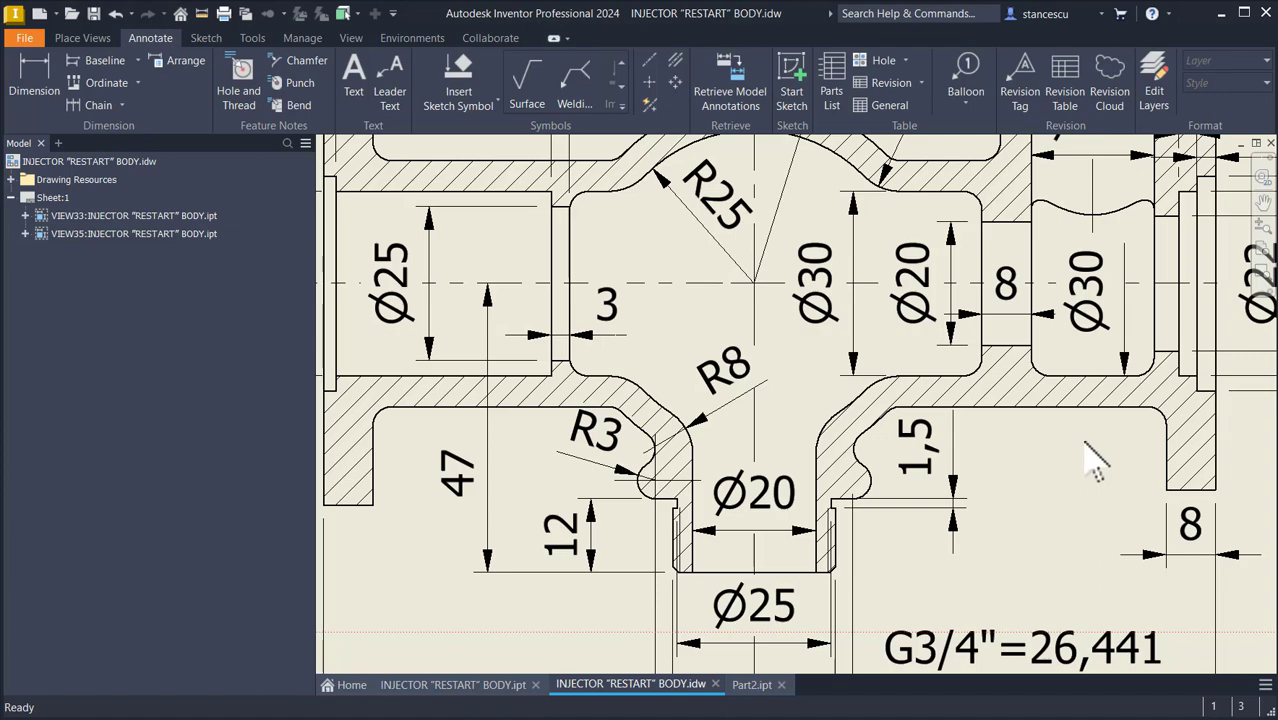
pyautogui.press('Home')
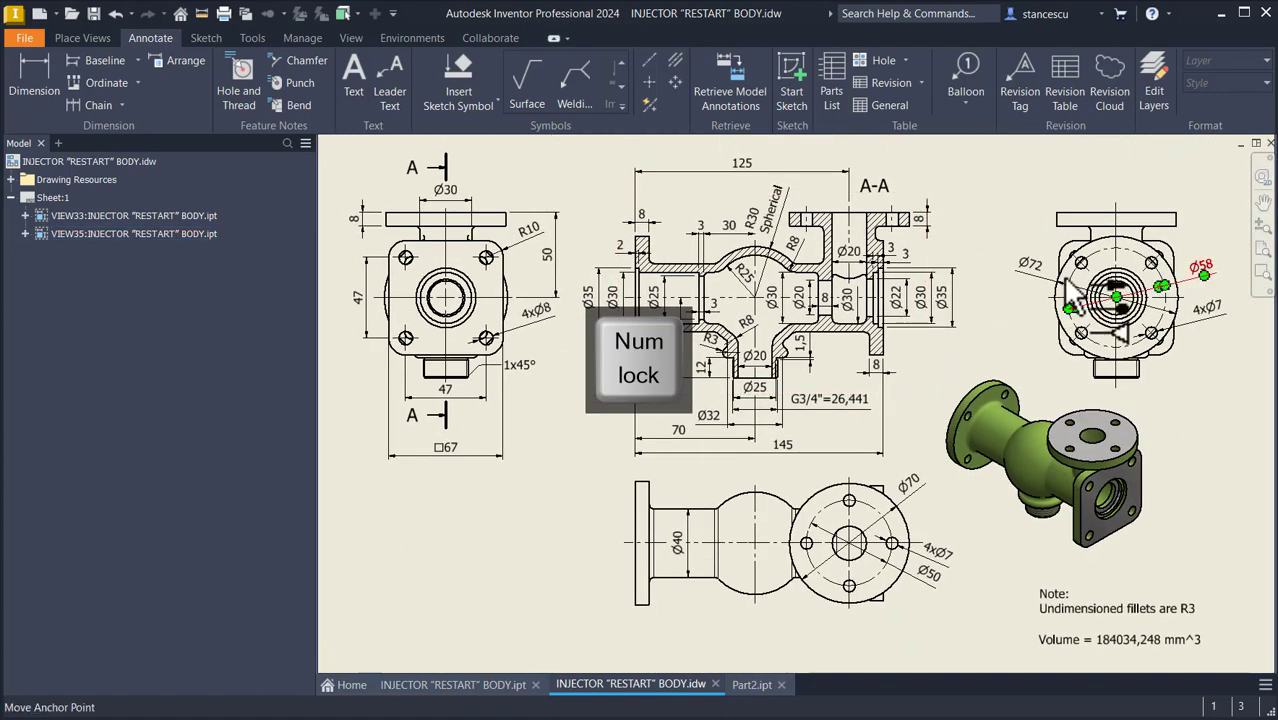
# Step: Return to Part2.ipt and cut a 20 mm hole concentric with the top round flange, ending at the XZ Plane
pyautogui.click(740, 682)
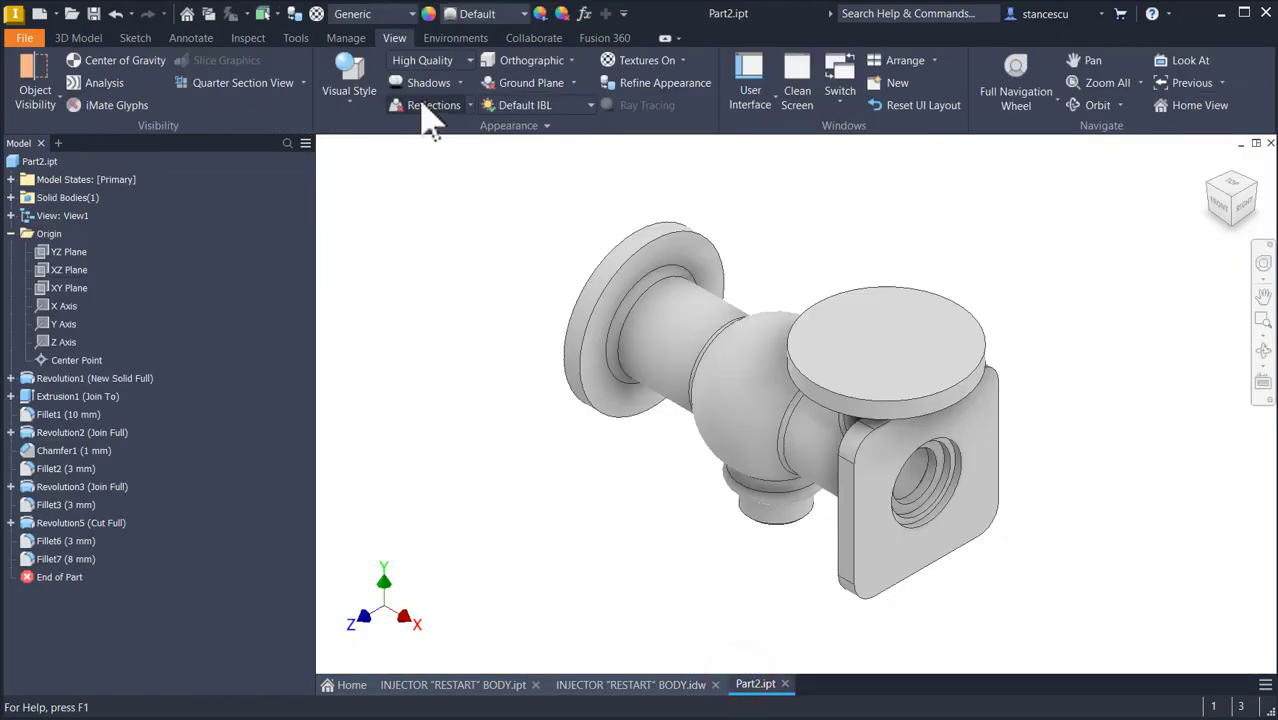
pyautogui.click(74, 40)
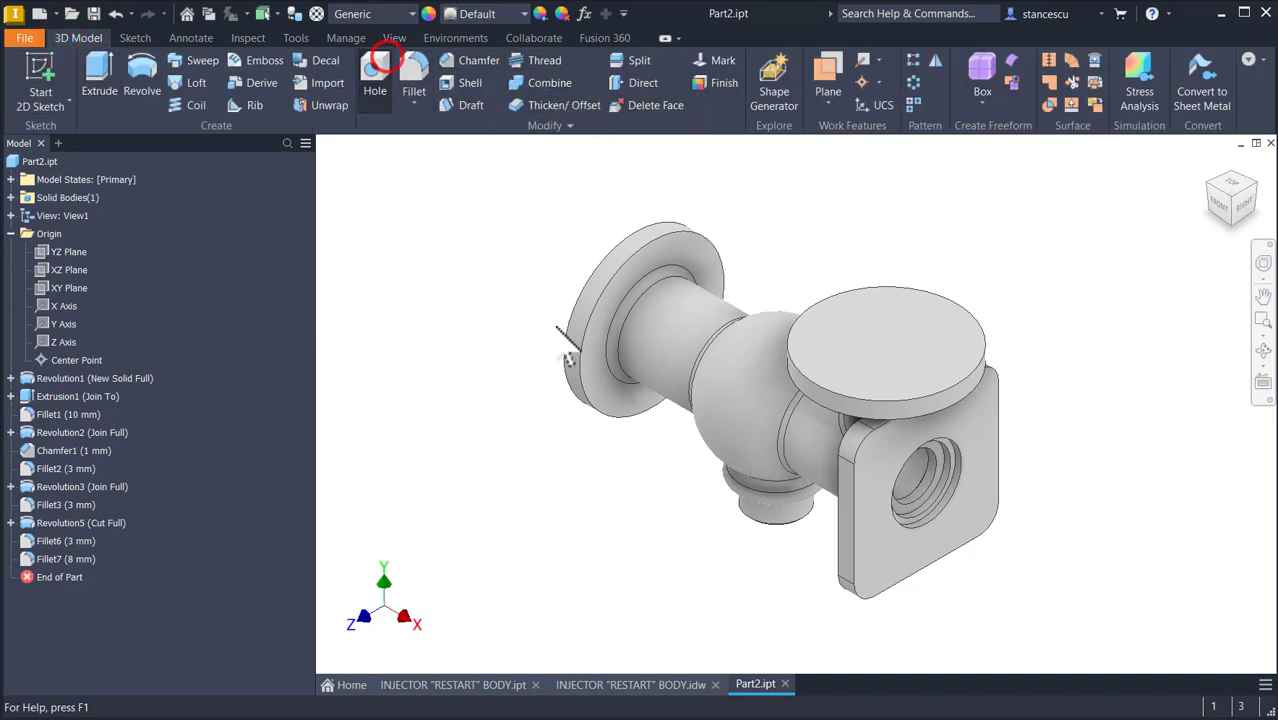
pyautogui.click(377, 72)
pyautogui.click(935, 325)
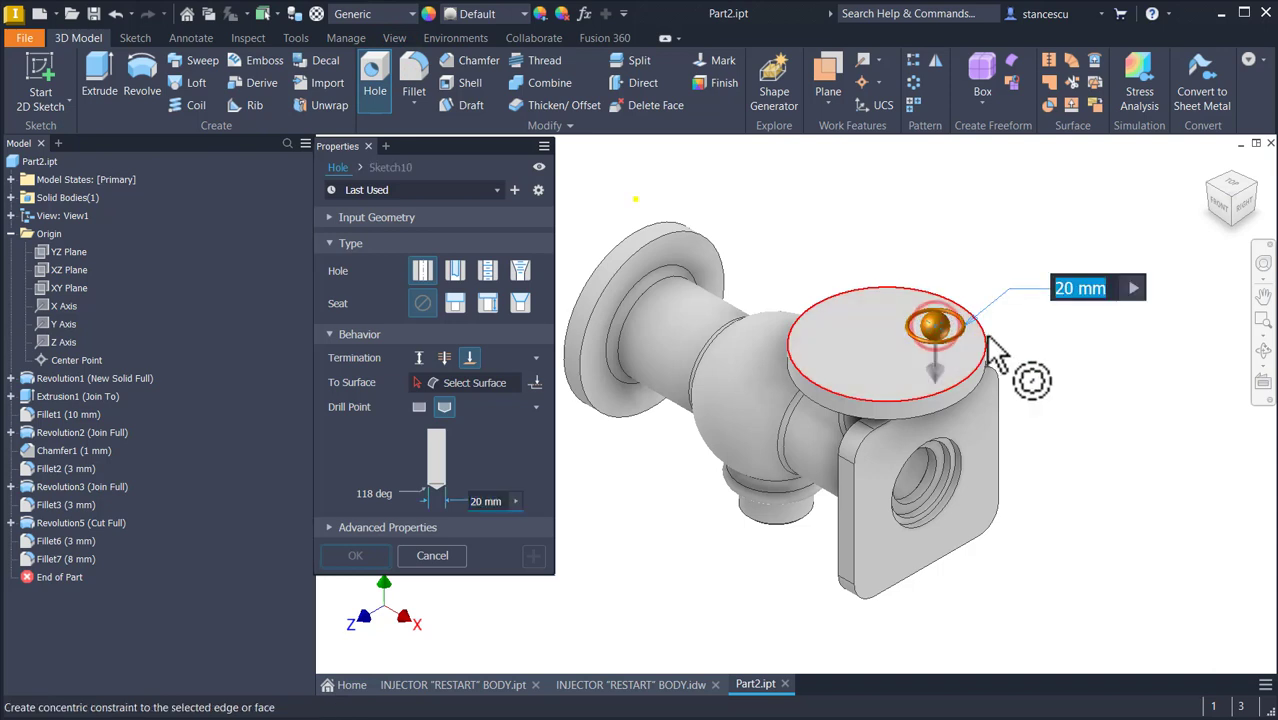
pyautogui.click(988, 355)
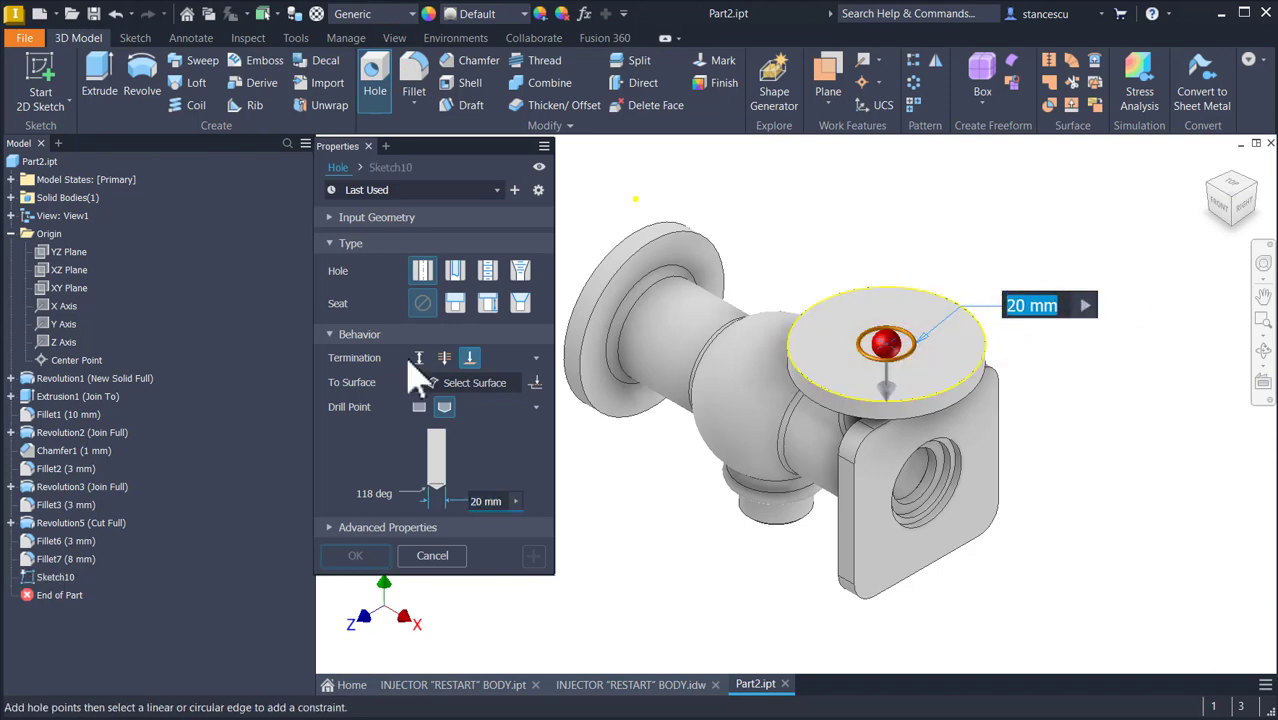
pyautogui.click(476, 386)
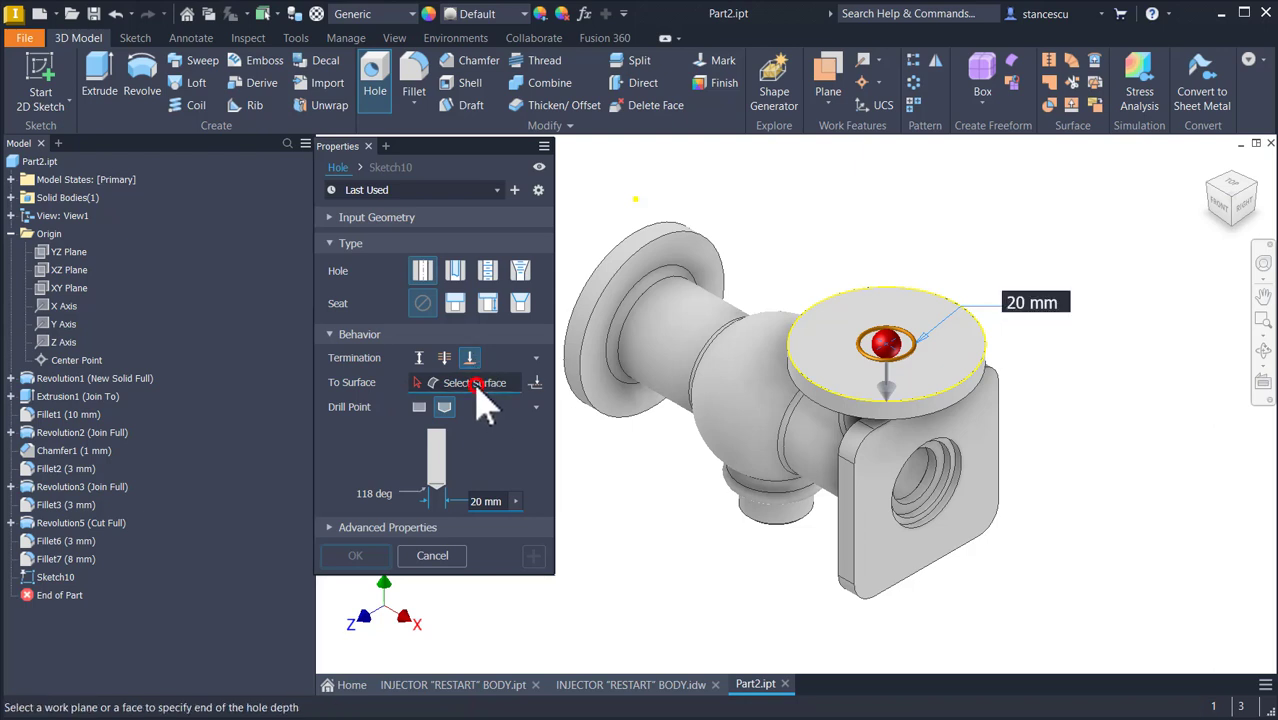
pyautogui.click(63, 268)
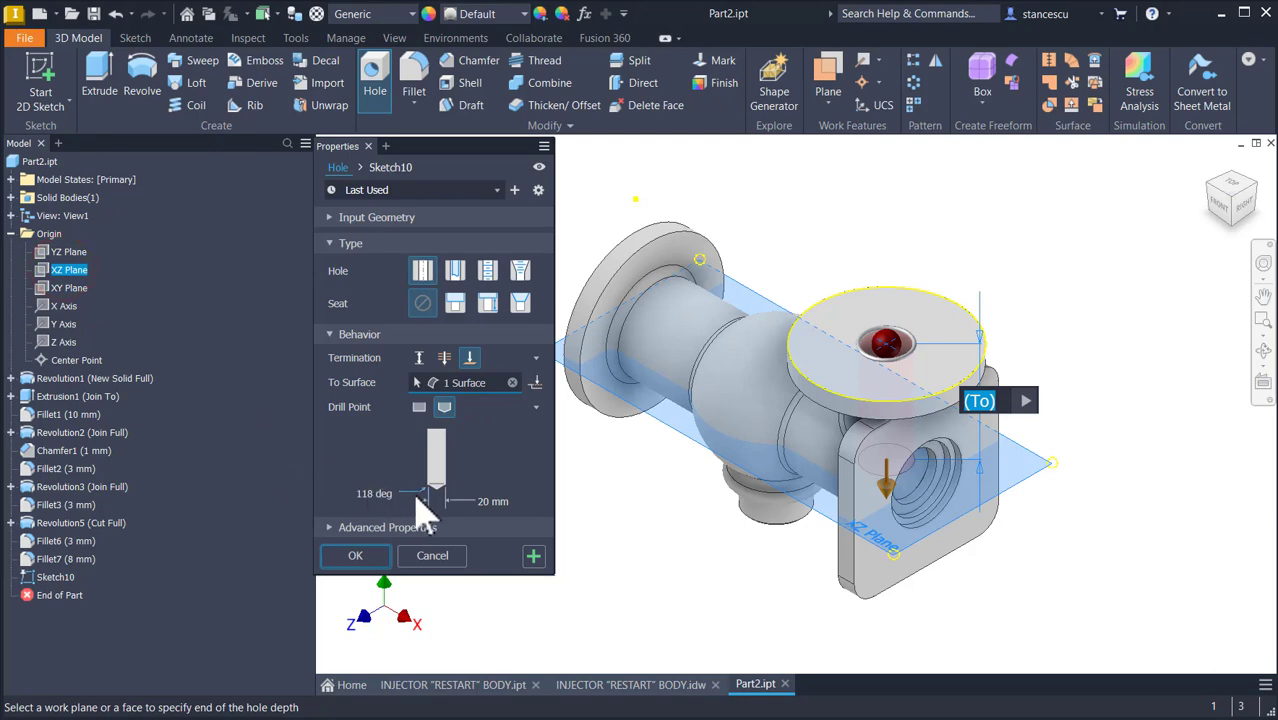
pyautogui.click(358, 556)
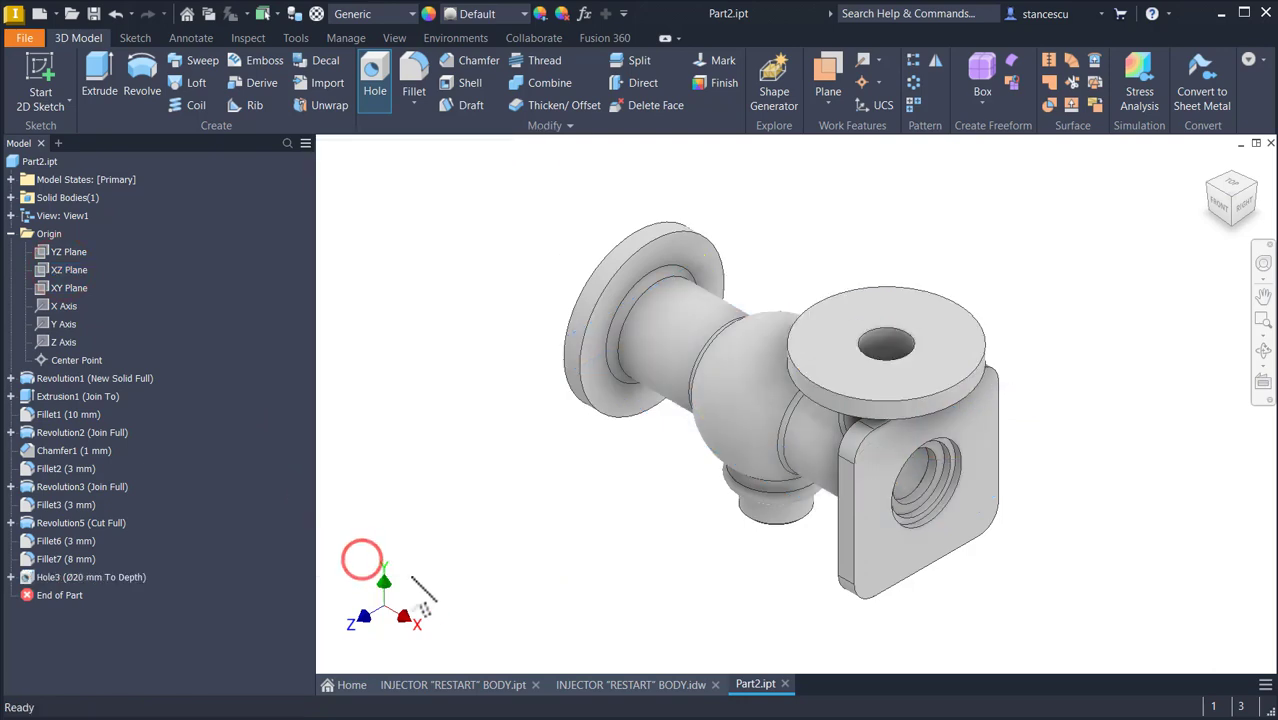
# Step: Cut a 20 mm hole concentric with the bottom port's end face, ending at the XZ Plane
pyautogui.keyDown('shift'); pyautogui.moveTo(362, 556); pyautogui.dragTo(786, 618, button='middle'); pyautogui.keyUp('shift')
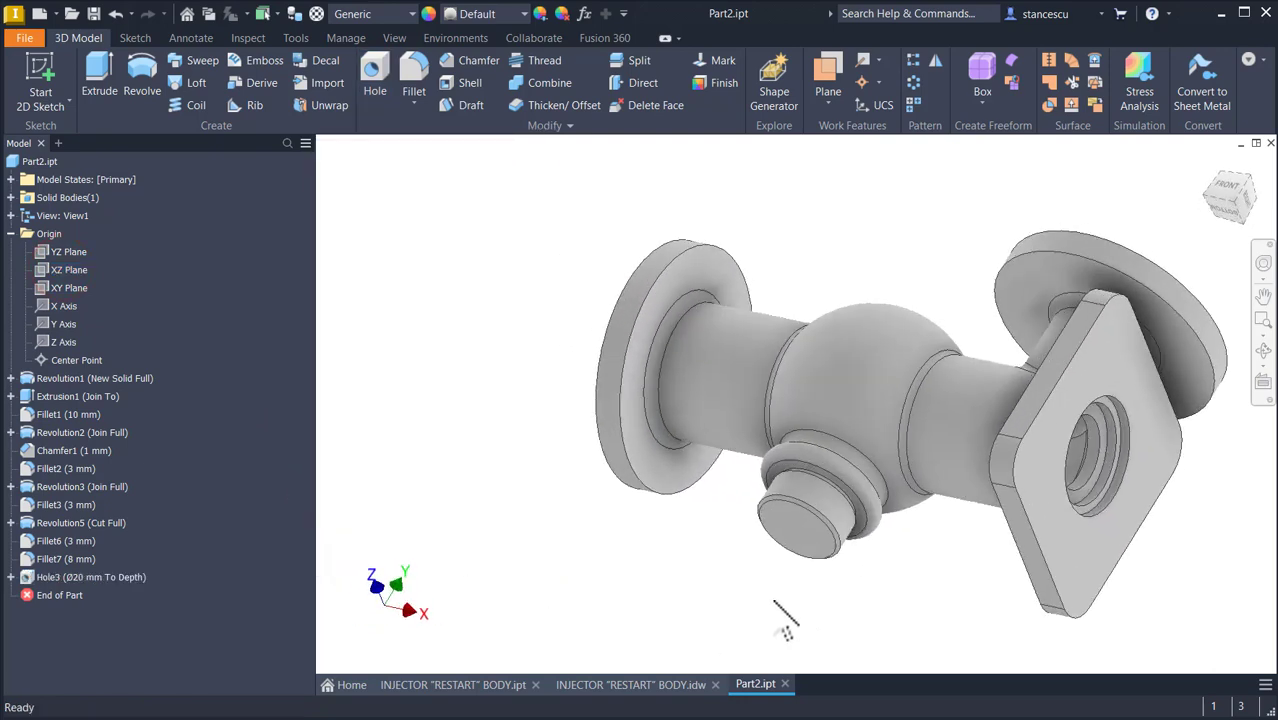
pyautogui.click(375, 78)
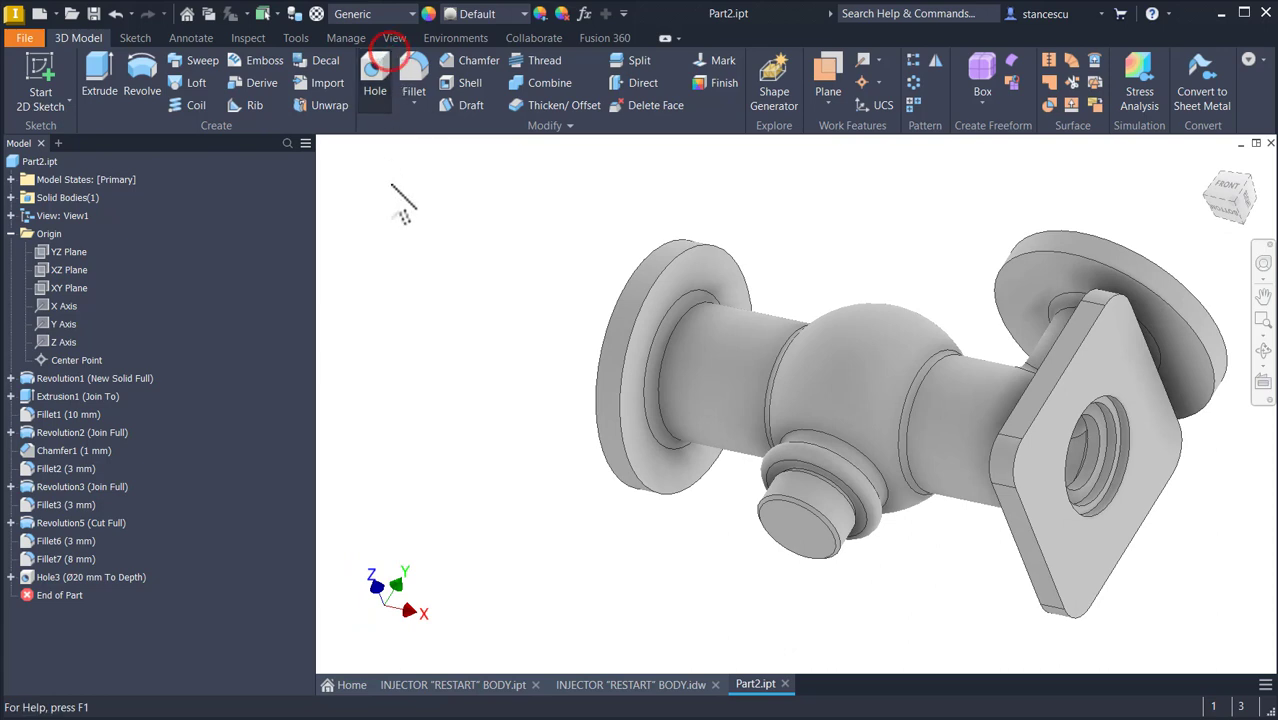
pyautogui.click(785, 517)
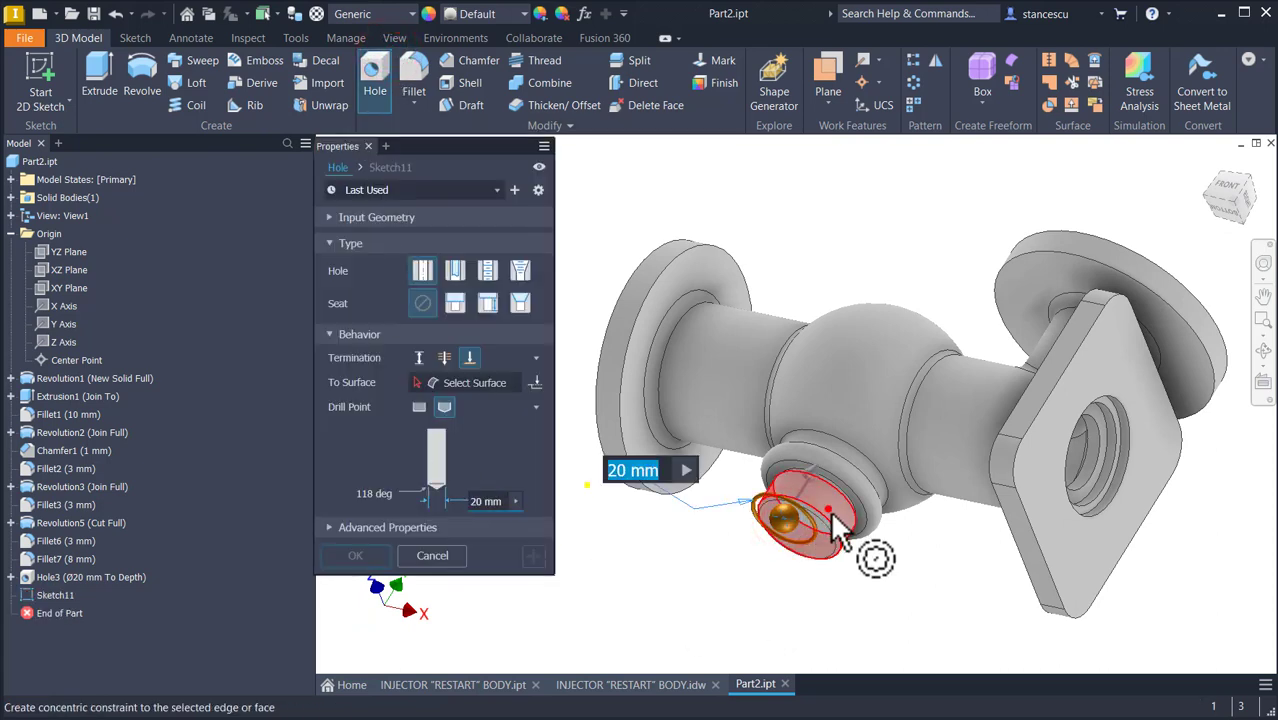
pyautogui.click(833, 512)
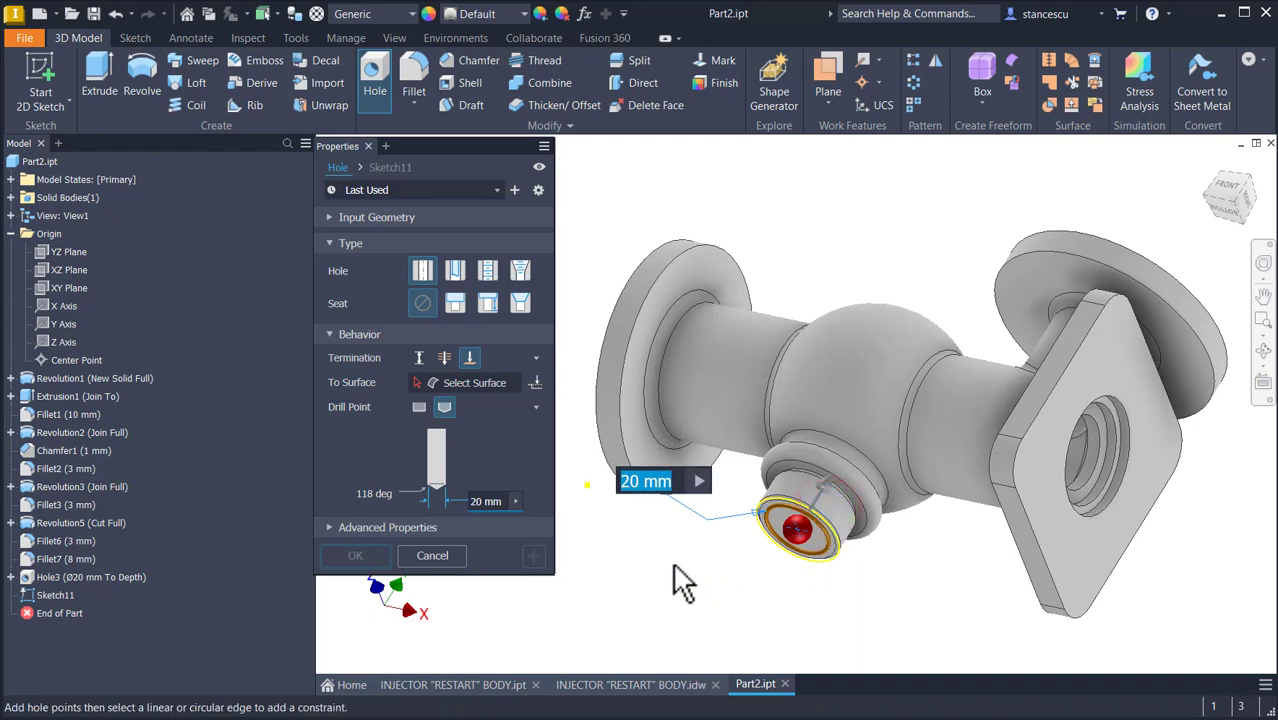
pyautogui.click(461, 382)
pyautogui.click(61, 268)
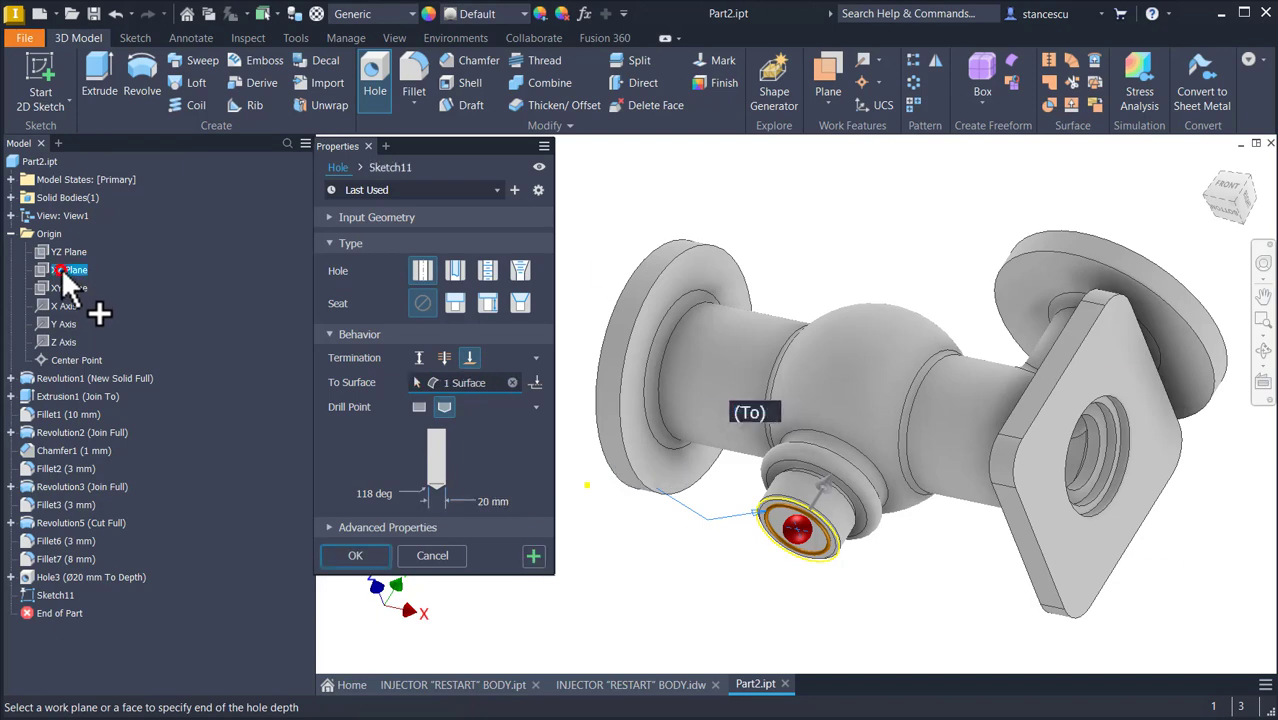
pyautogui.click(343, 558)
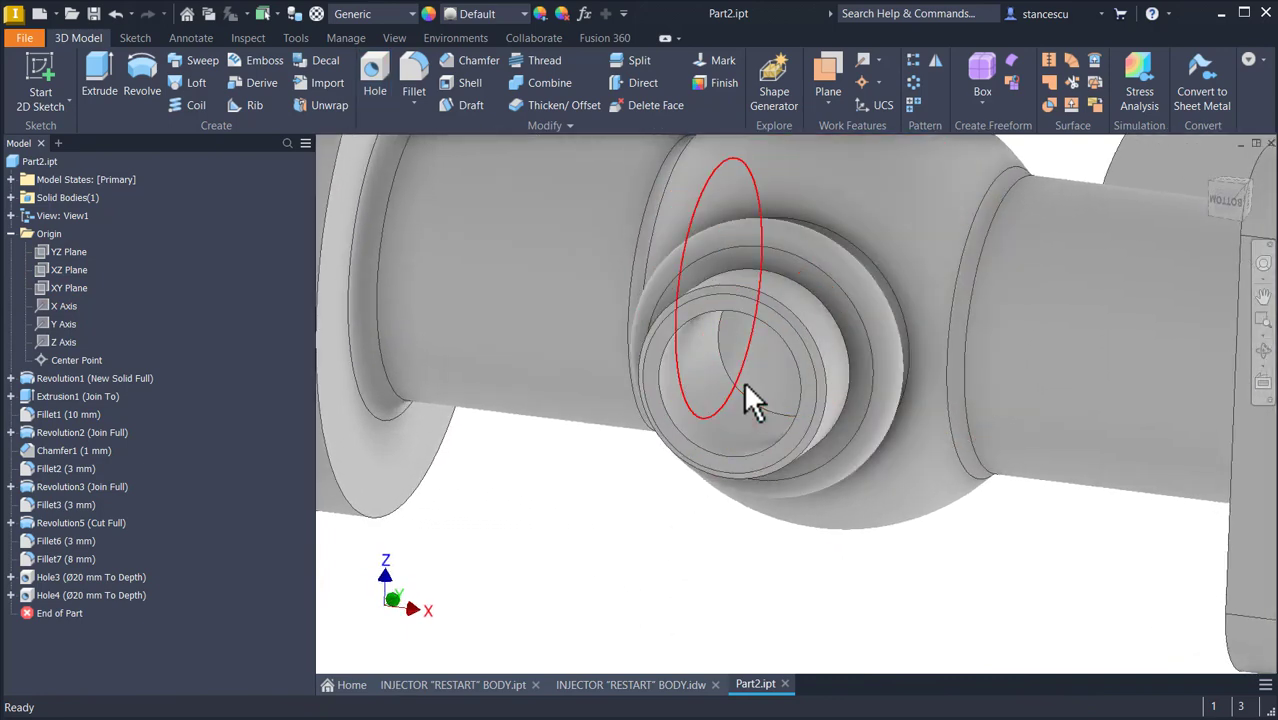
# Step: Fillet the inner edge where the bottom port's bore meets the spherical cavity with an 8 mm radius
pyautogui.click(747, 392)
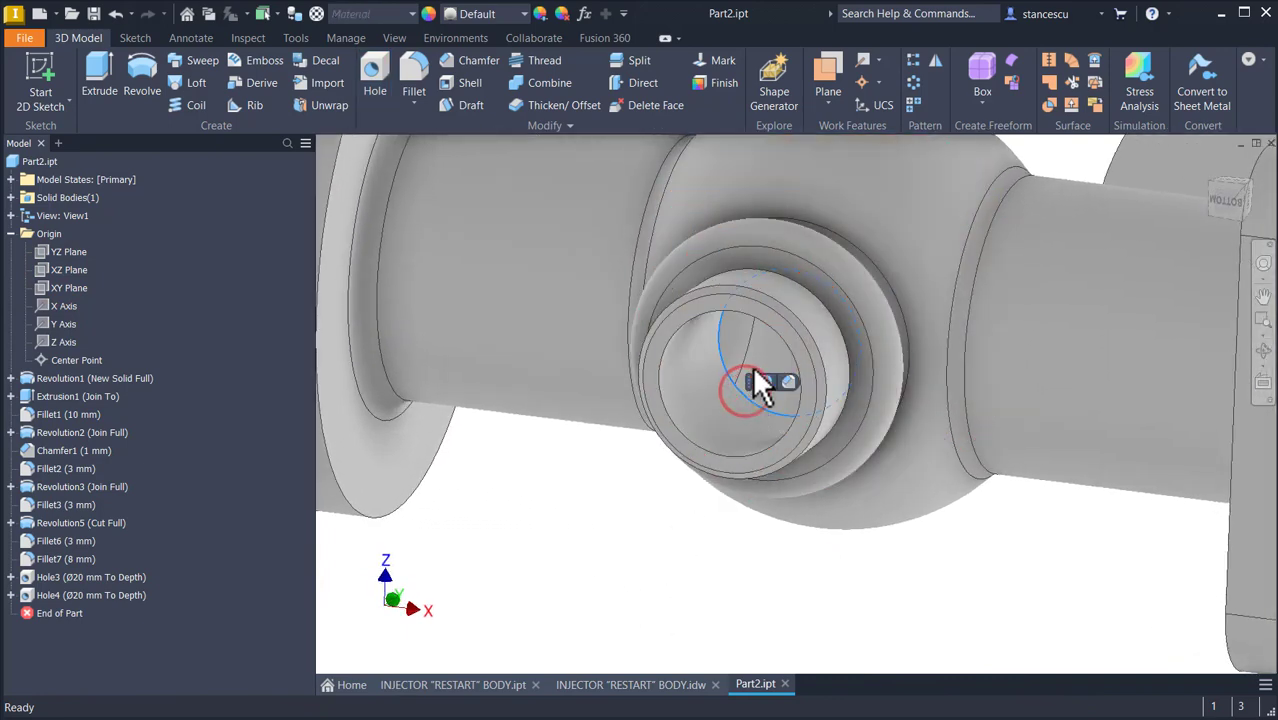
pyautogui.click(766, 383)
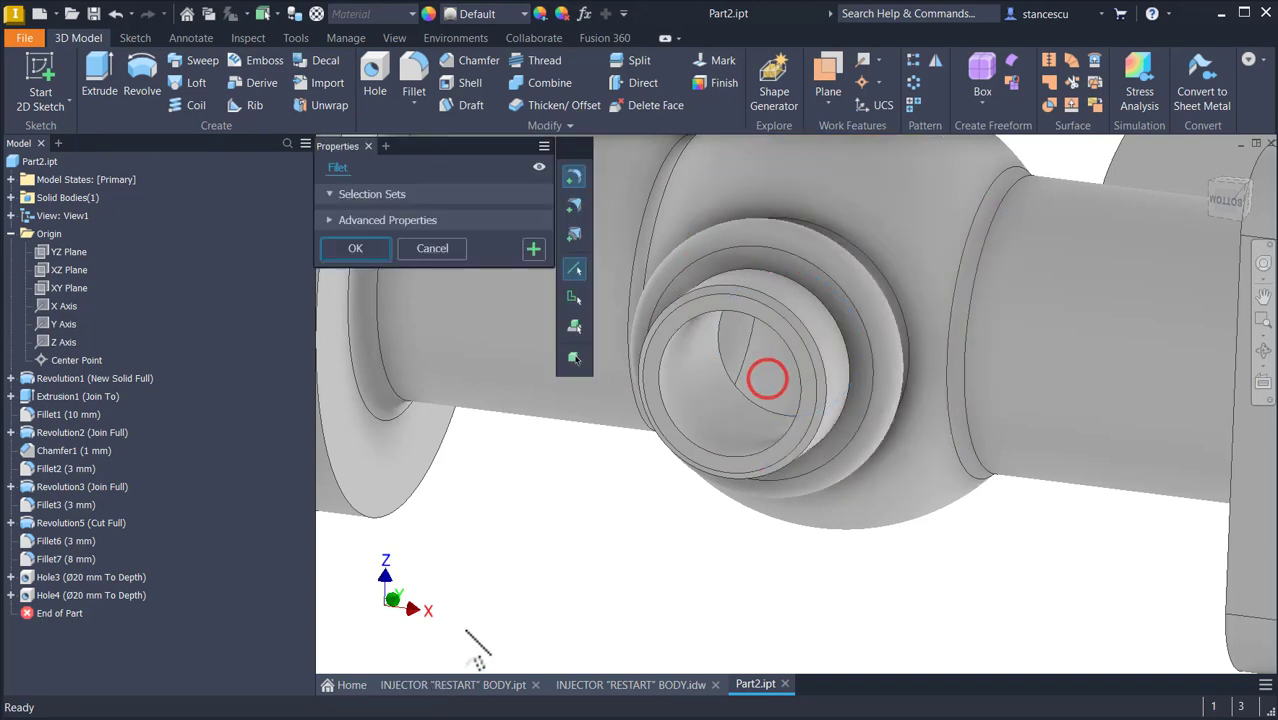
pyautogui.write('8')
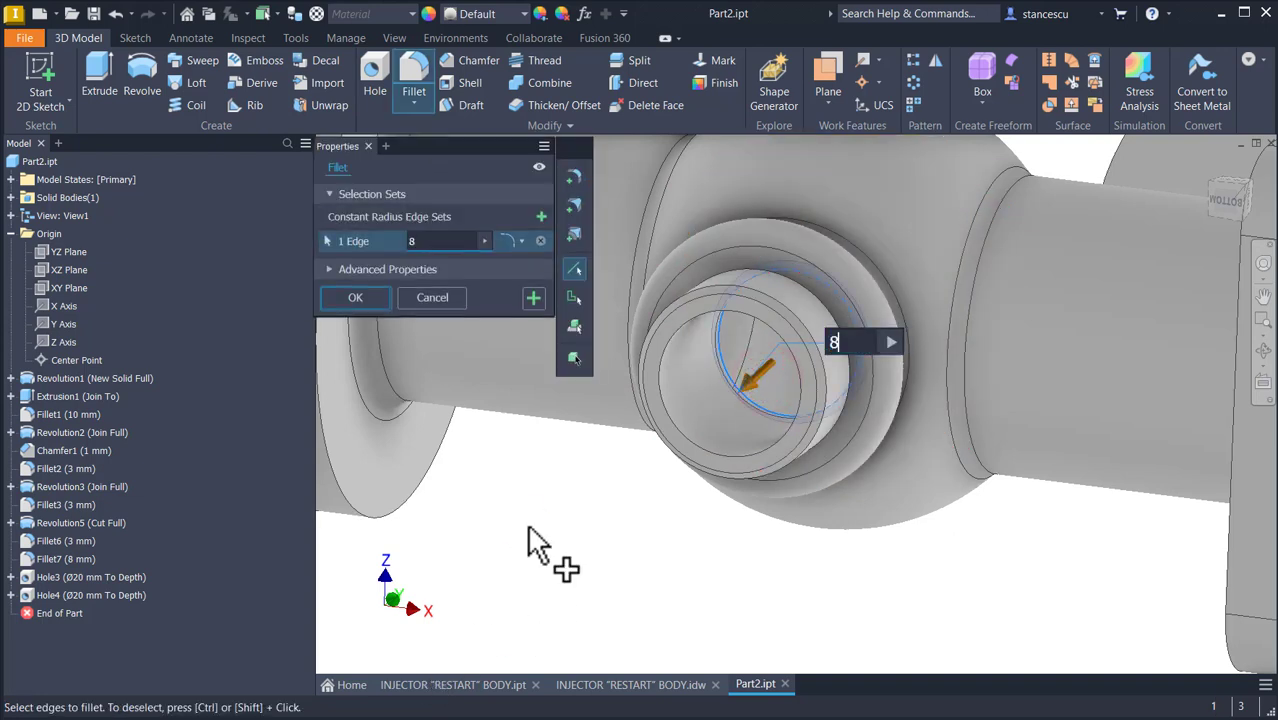
pyautogui.click(370, 300)
# Step: Inspect the 8 mm fillet inside the cavity through the square flange's bore and restore the home view
pyautogui.moveTo(408, 348)
pyautogui.keyDown('shift'); pyautogui.mouseDown(button='middle')
pyautogui.moveTo(676, 528)
pyautogui.moveTo(730, 540)
pyautogui.moveTo(747, 536)
pyautogui.moveTo(722, 354)
pyautogui.moveTo(813, 374)
pyautogui.moveTo(826, 357)
pyautogui.mouseUp(button='middle'); pyautogui.keyUp('shift')
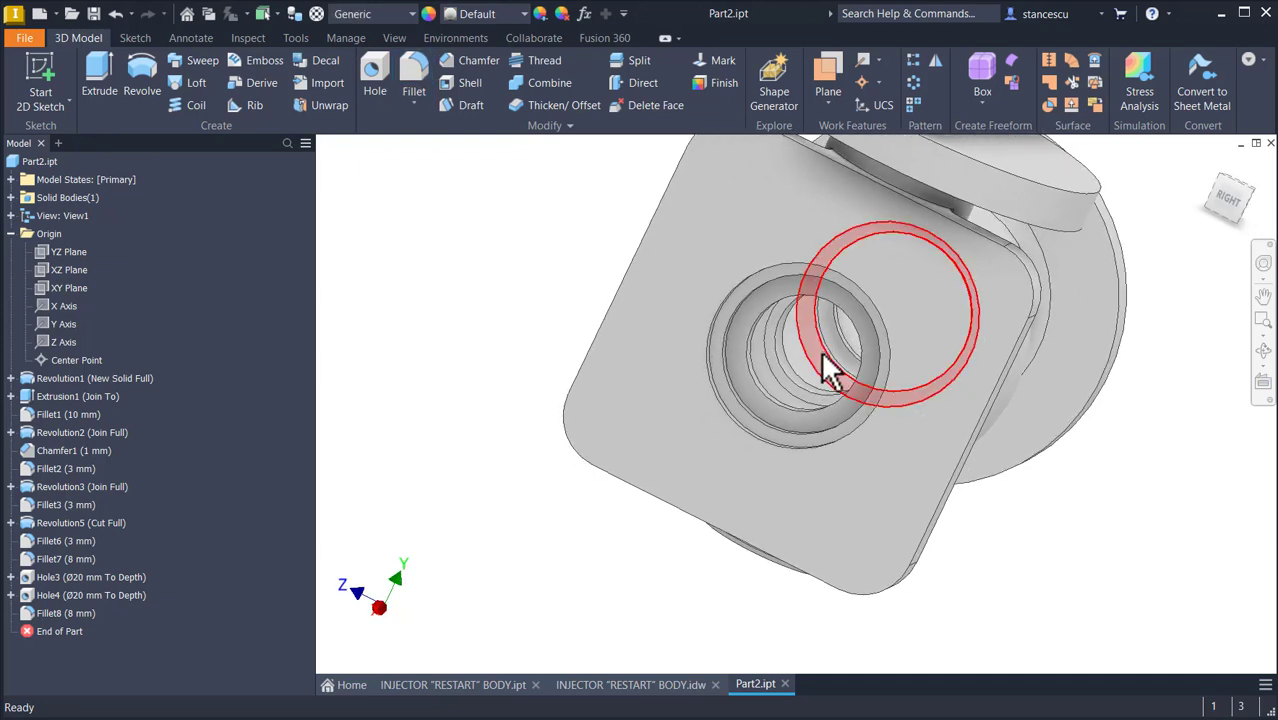
pyautogui.click(822, 354)
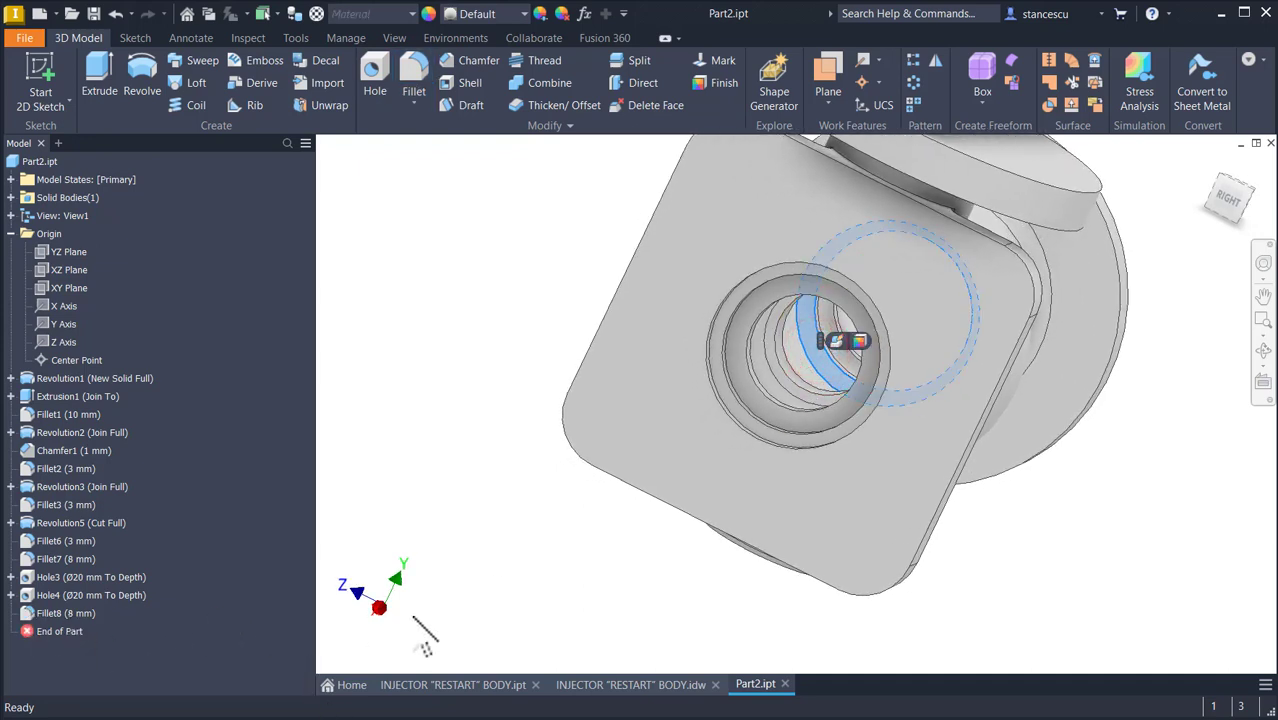
pyautogui.click(459, 517)
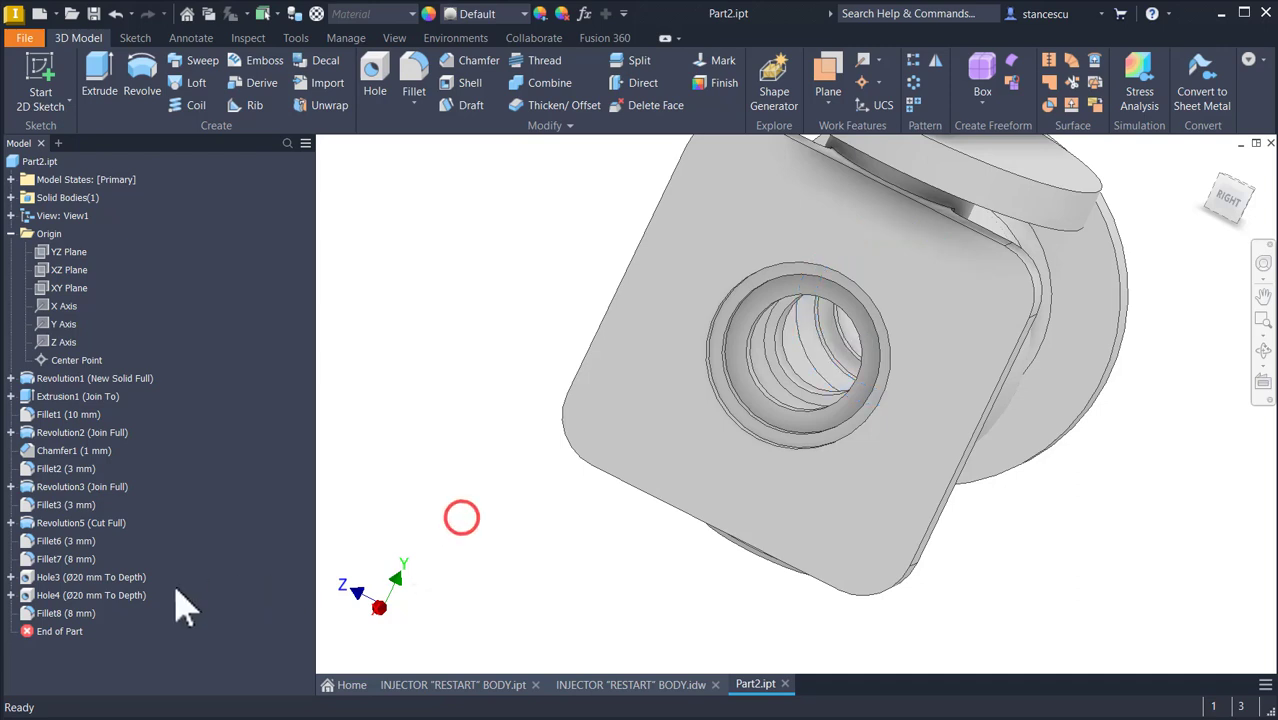
pyautogui.click(60, 615)
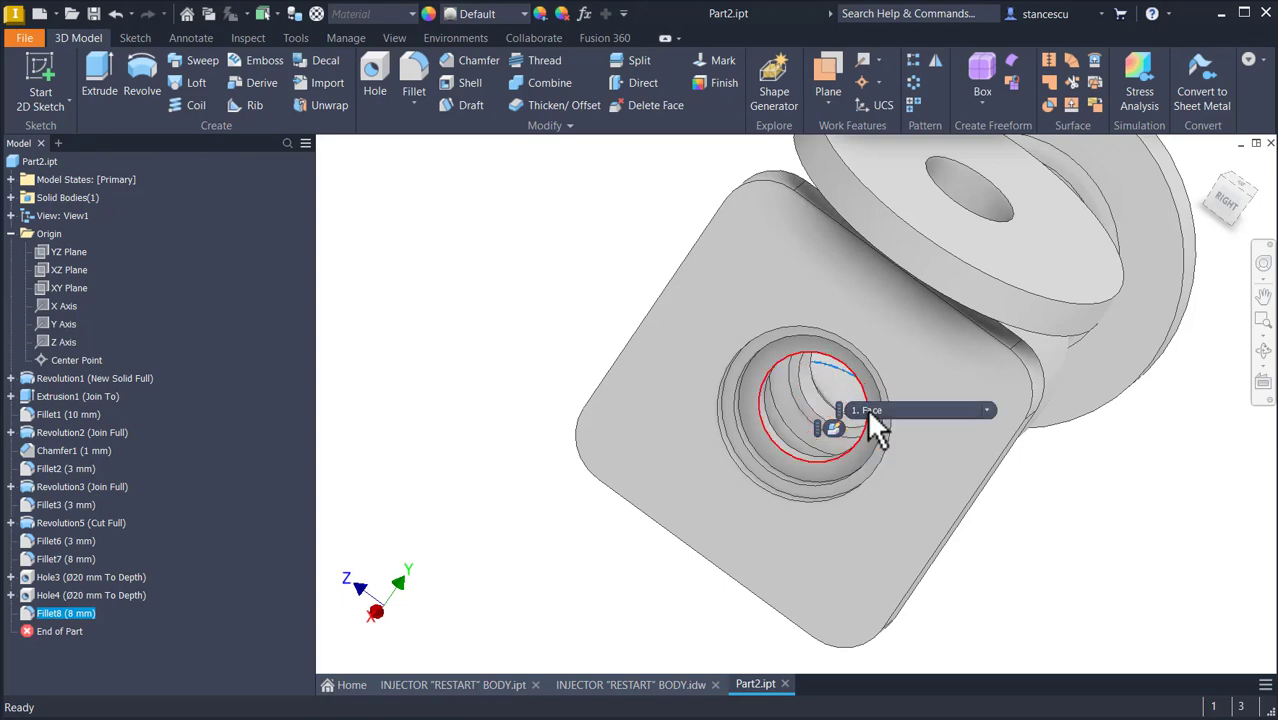
pyautogui.click(534, 296)
pyautogui.press('F6')
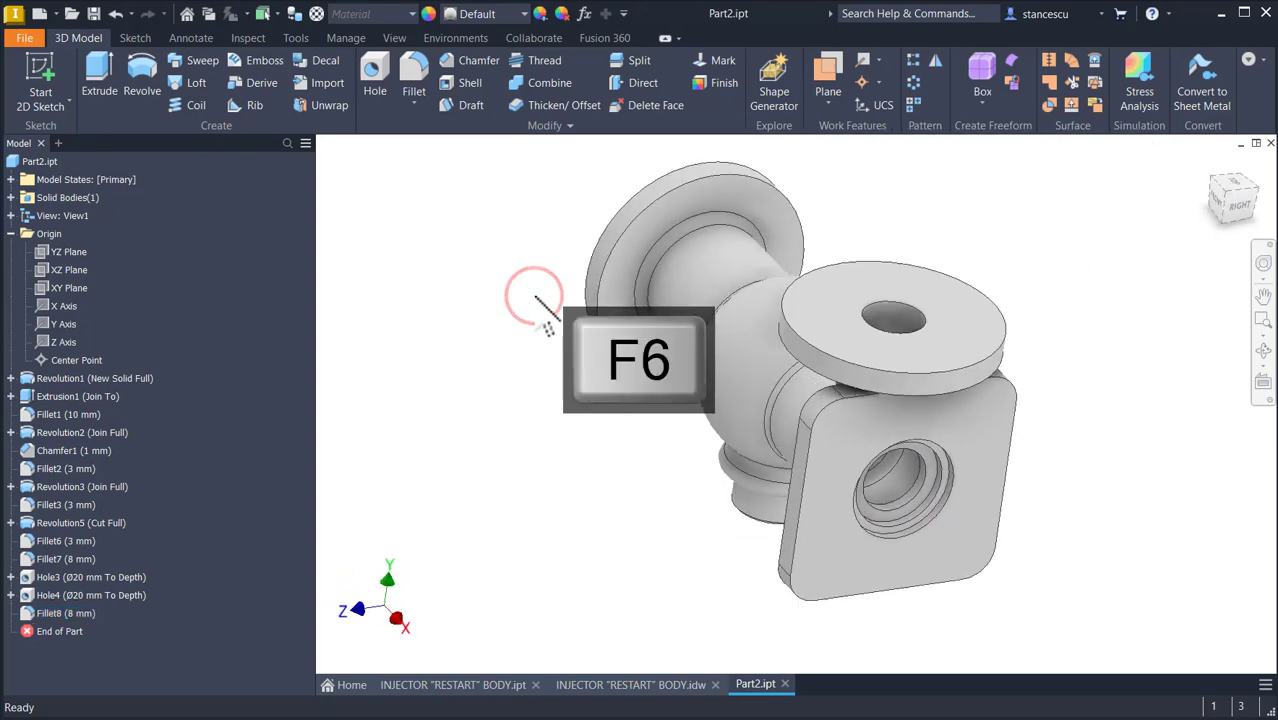
# Step: Consult the drawing's bolt circle and sketch a 25 mm line on the top flange's face, from its centre perpendicular to the body axis
pyautogui.click(645, 685)
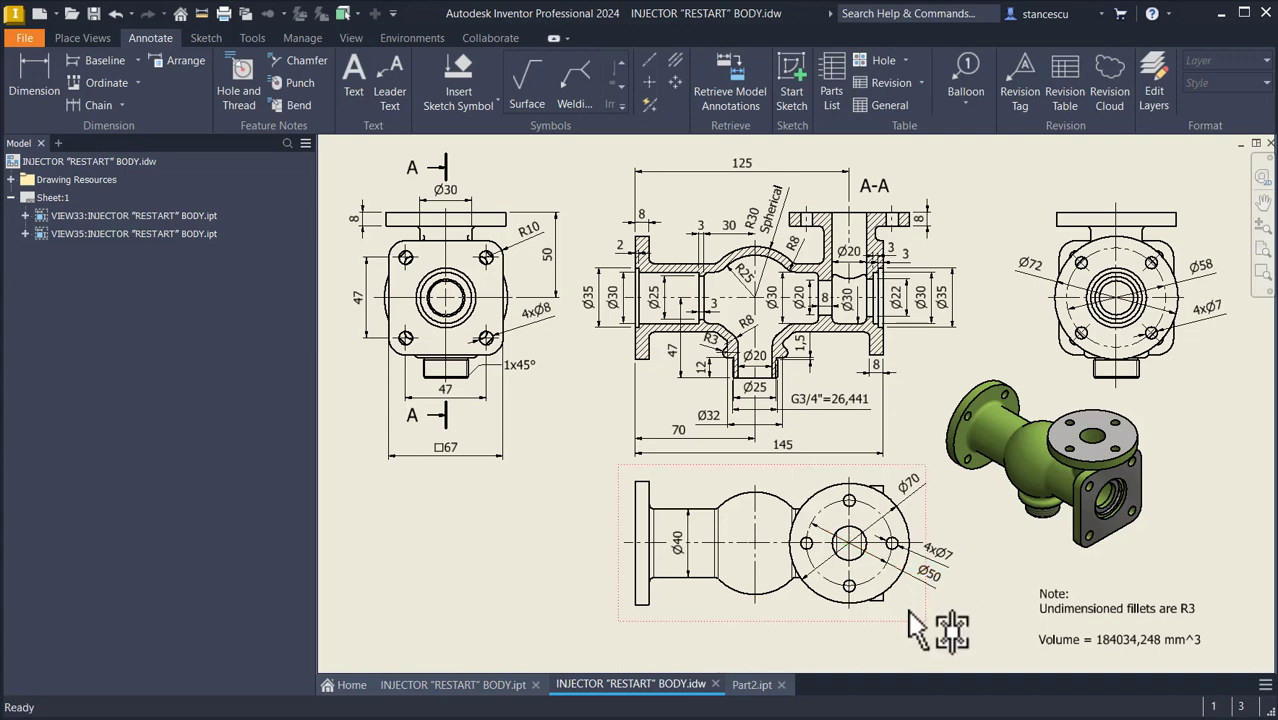
pyautogui.click(752, 685)
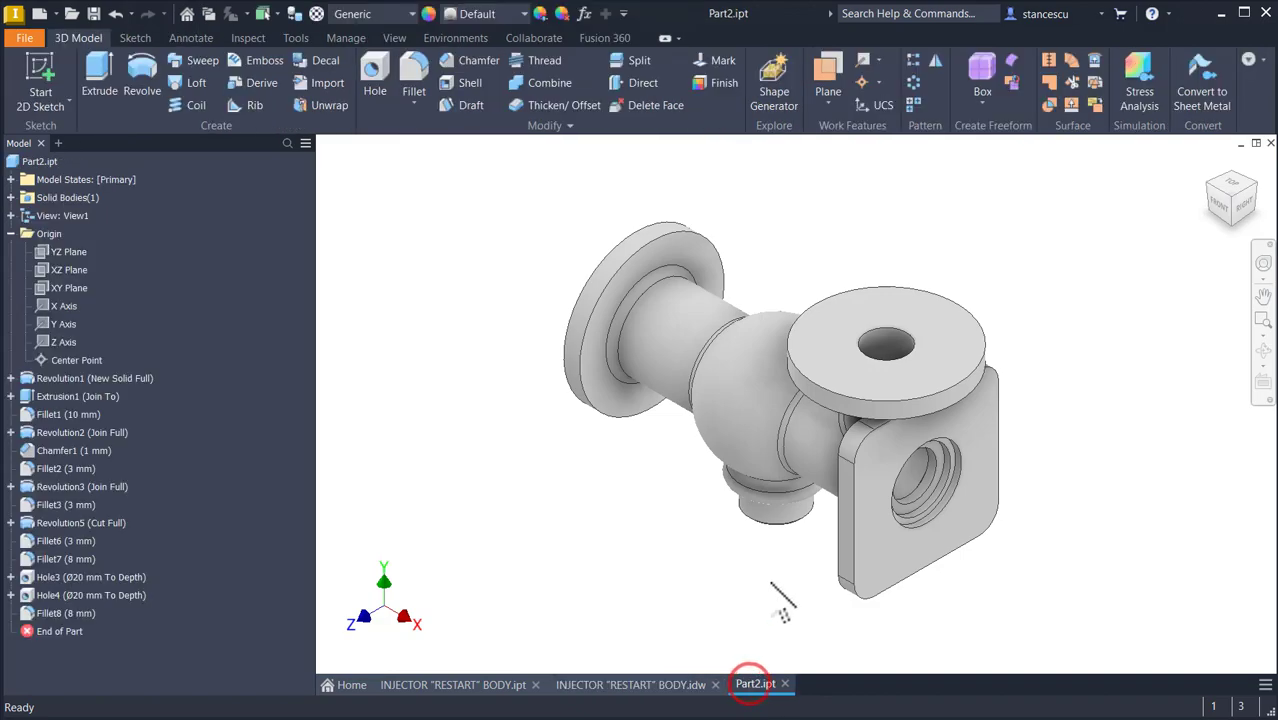
pyautogui.click(962, 346)
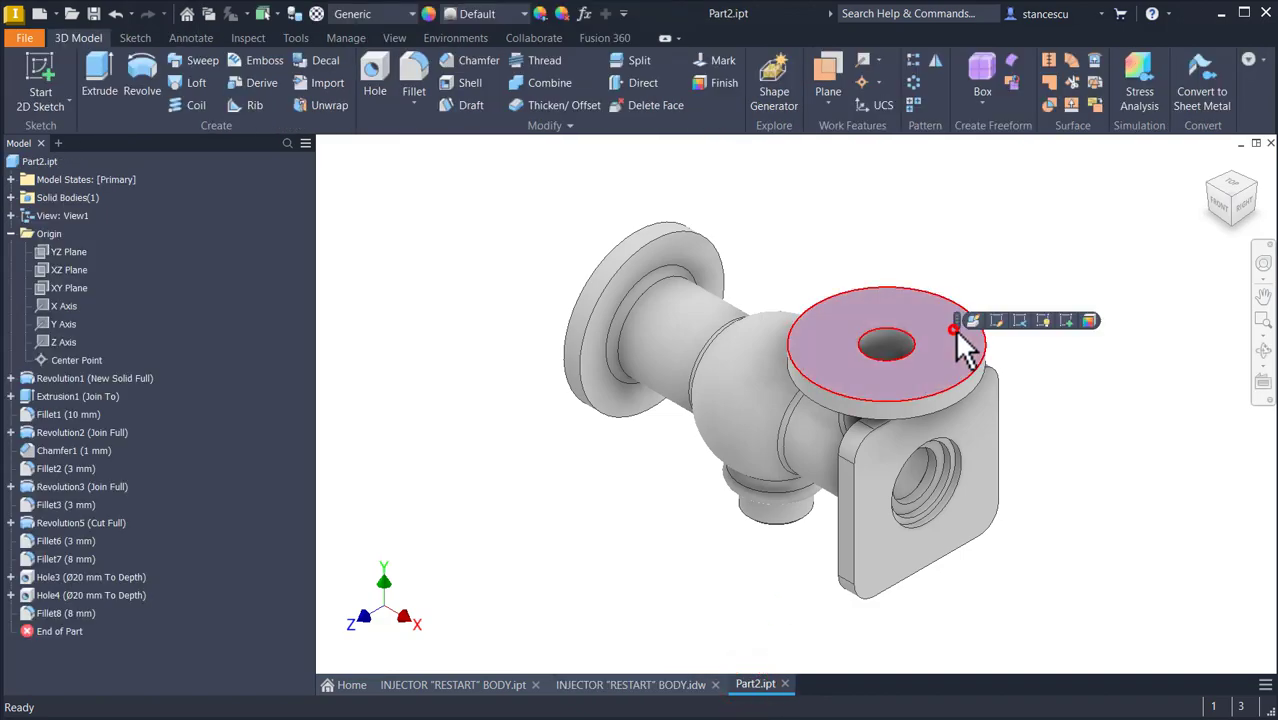
pyautogui.click(1068, 320)
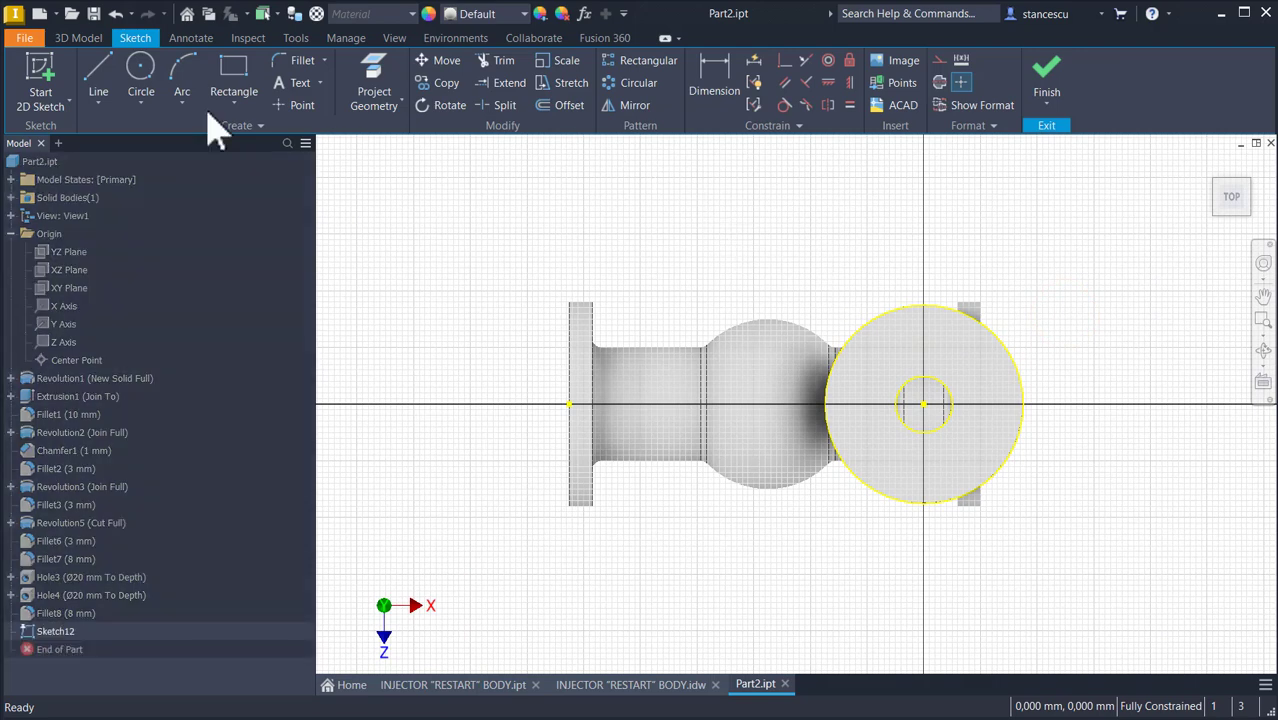
pyautogui.click(100, 72)
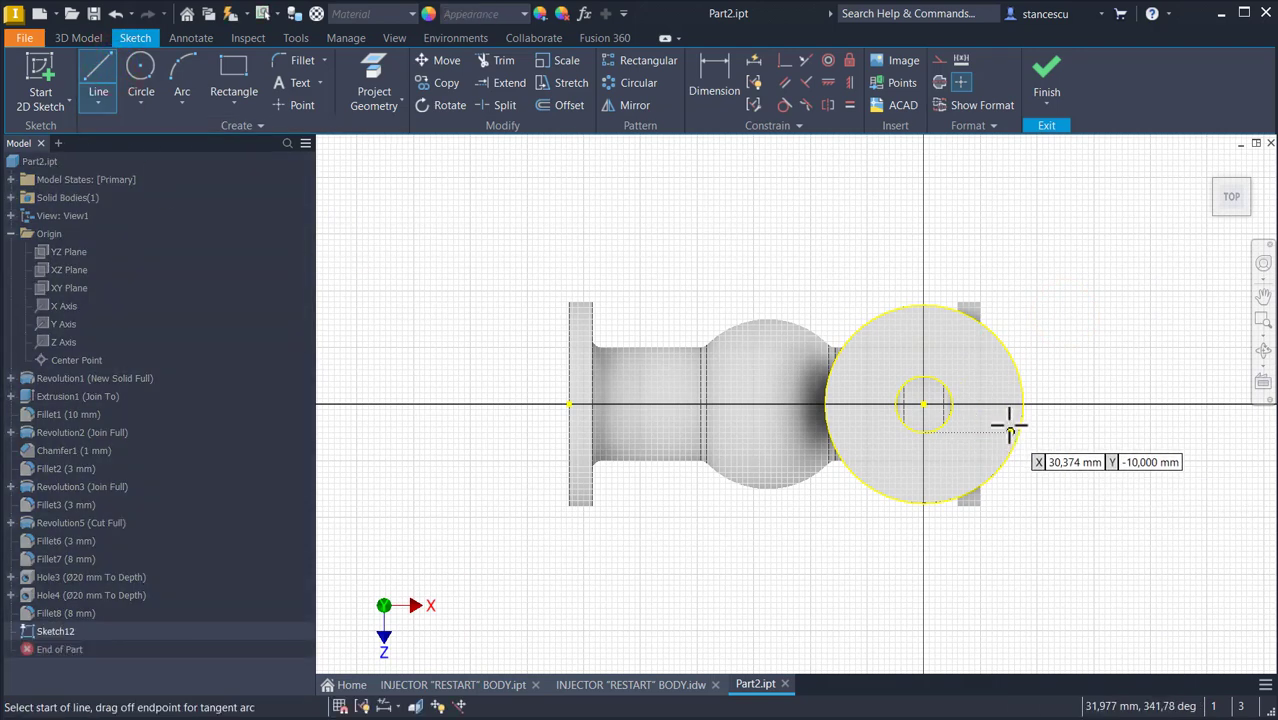
pyautogui.click(924, 403)
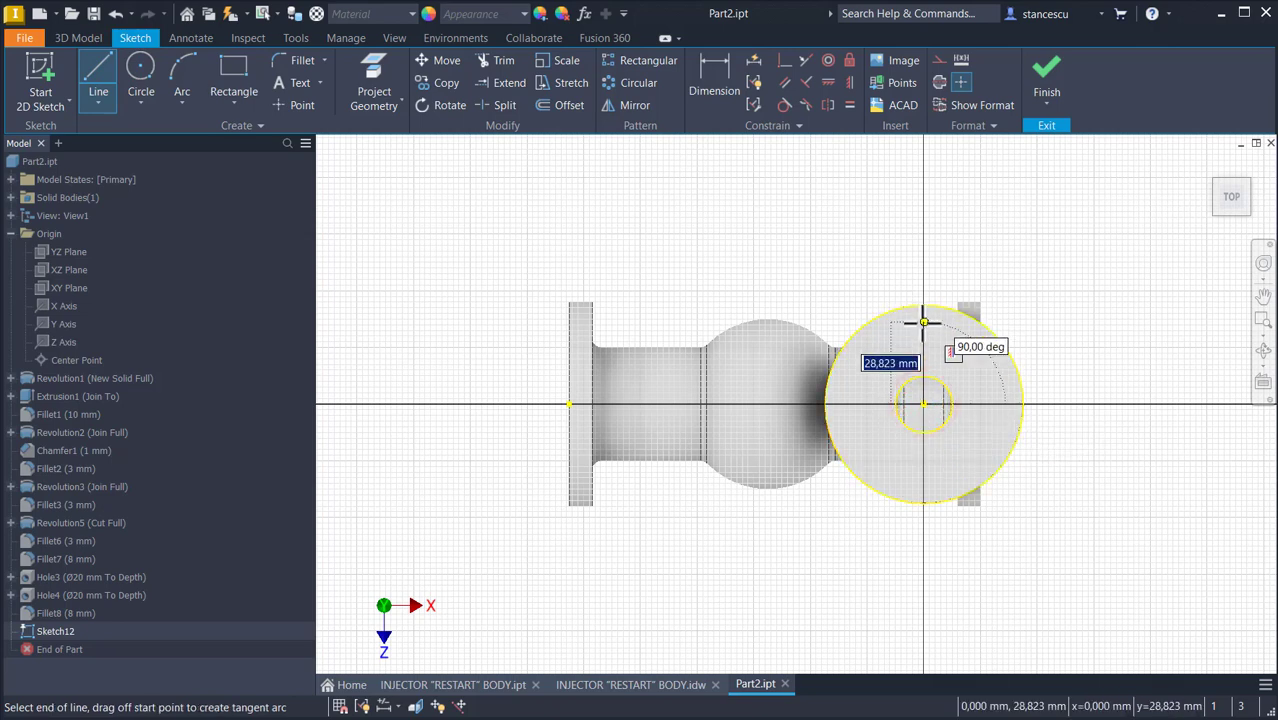
pyautogui.write('50/')
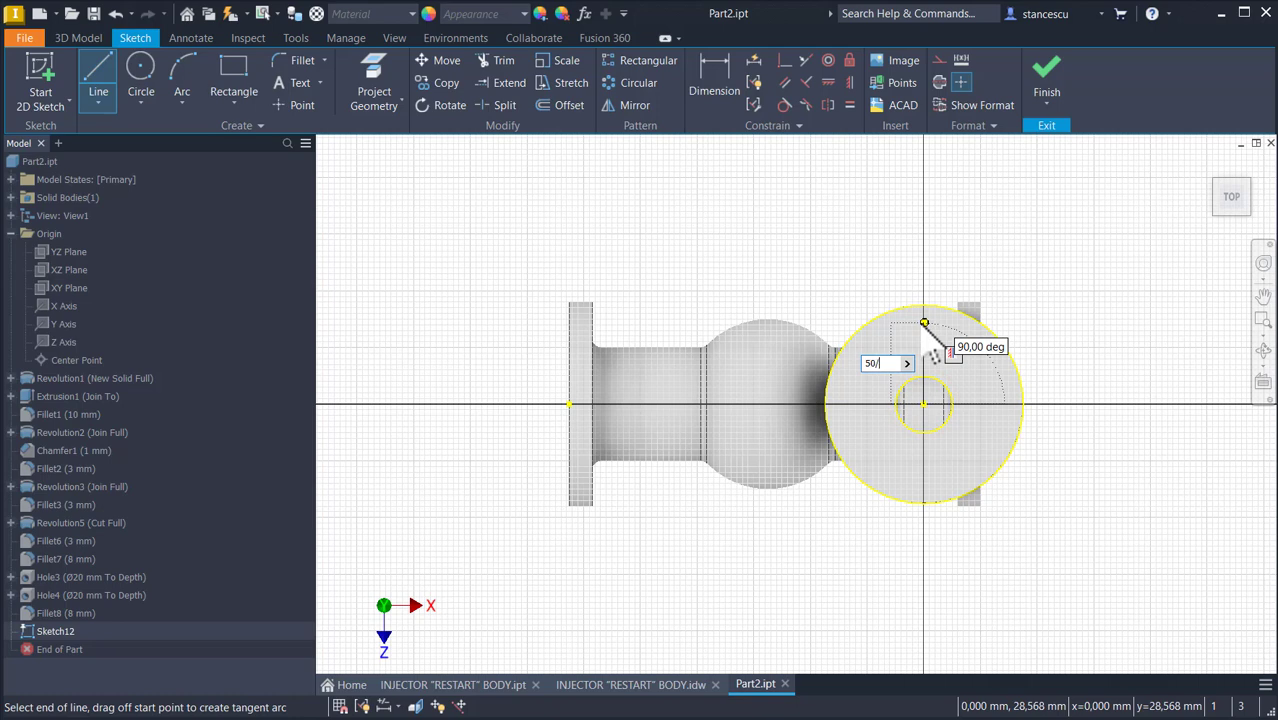
pyautogui.press('Return')
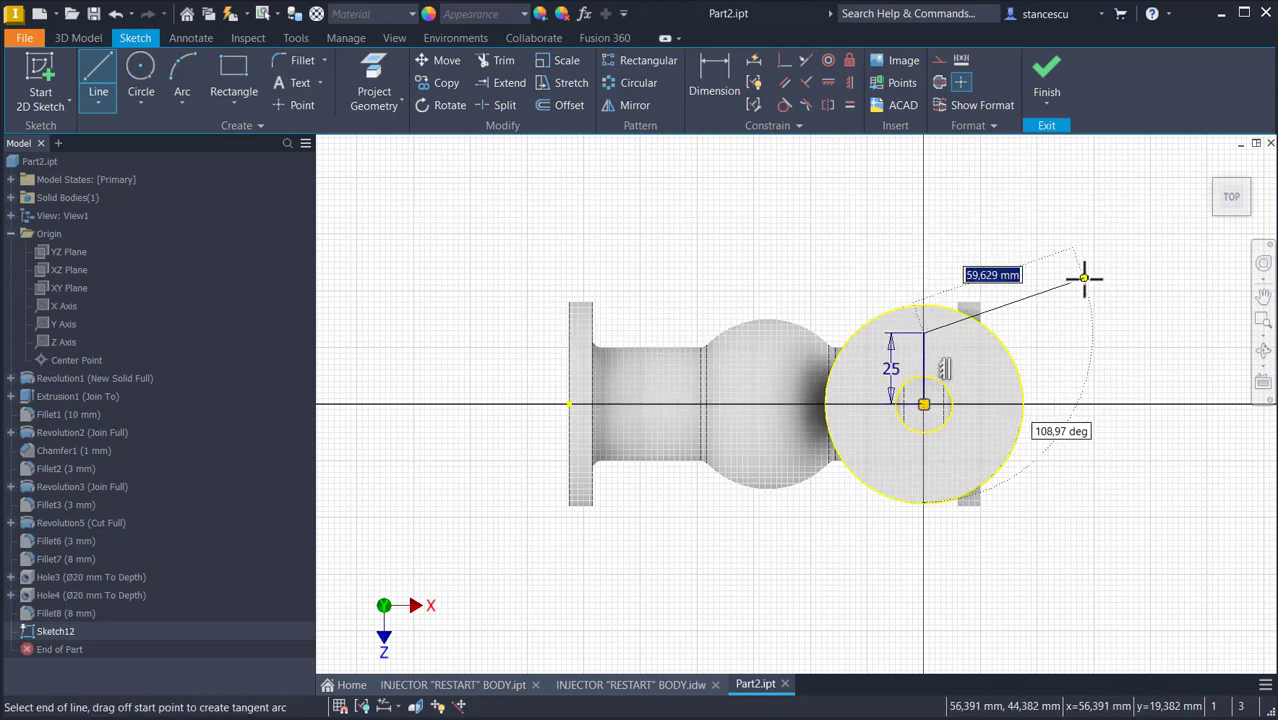
pyautogui.press('Escape')
pyautogui.click(1045, 80)
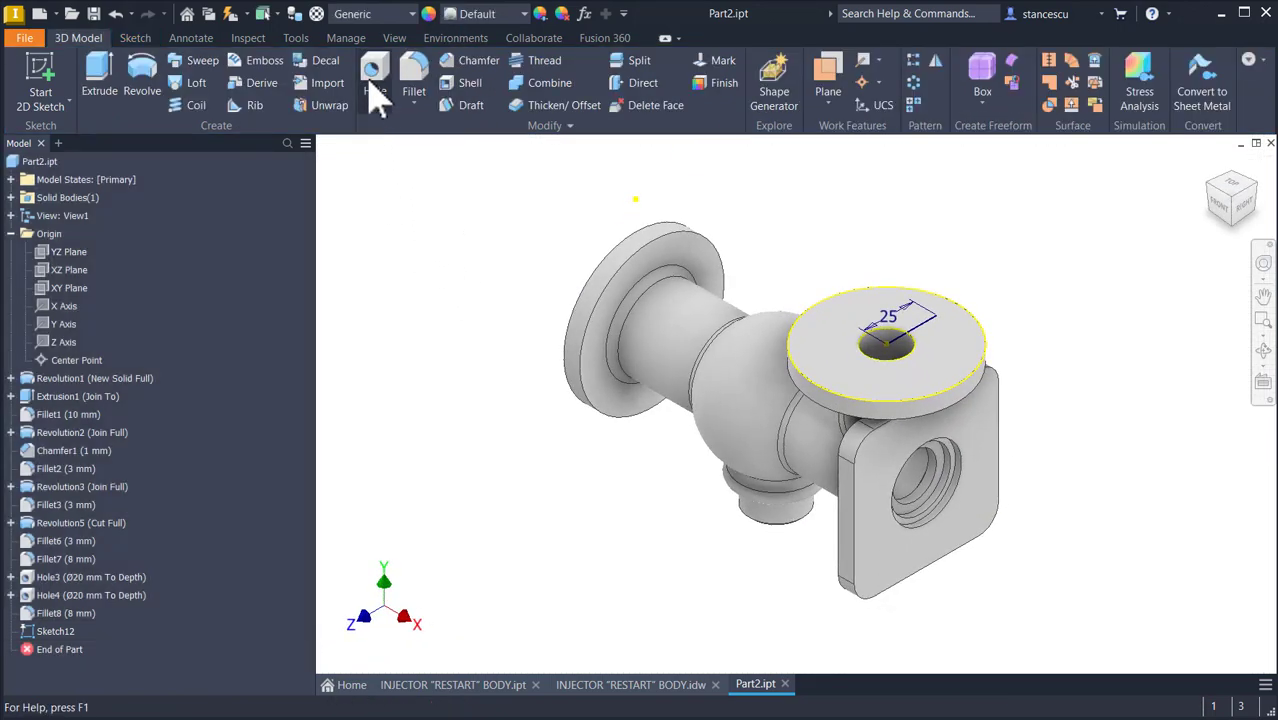
# Step: Cut a 7 mm hole at the outer end of the sketched line, ending at the underside of the top flange
pyautogui.click(376, 85)
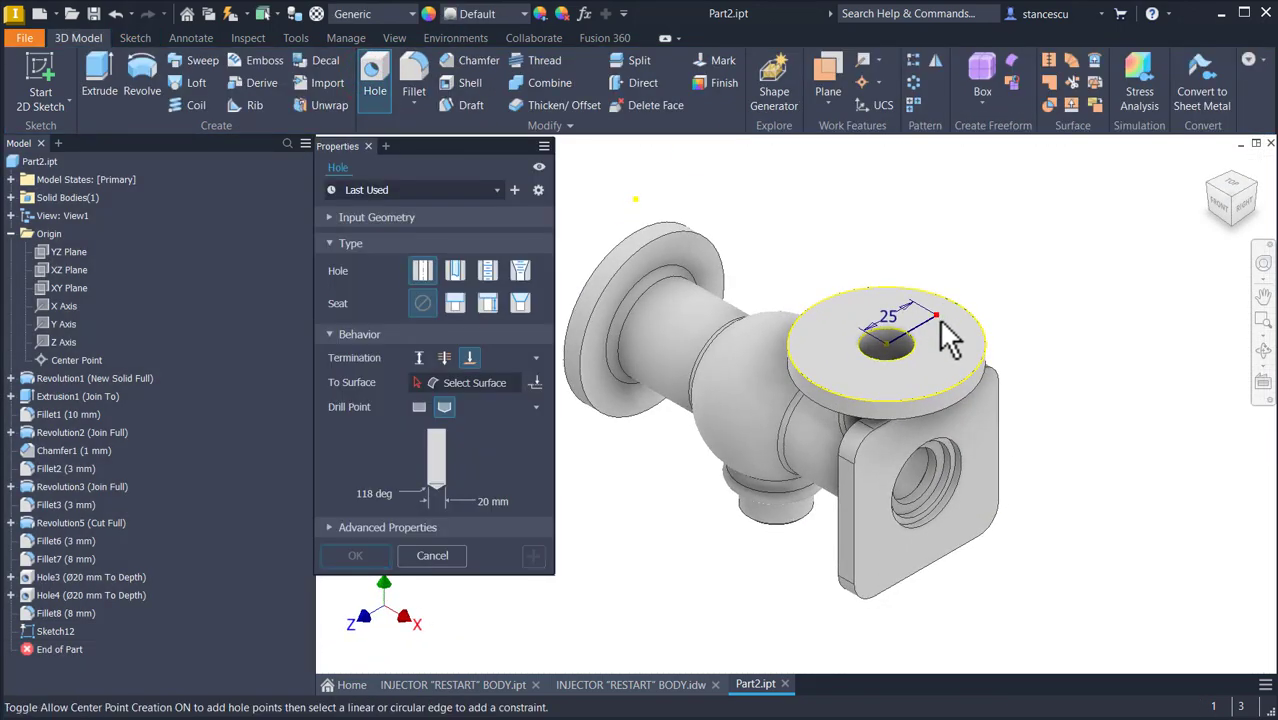
pyautogui.click(939, 317)
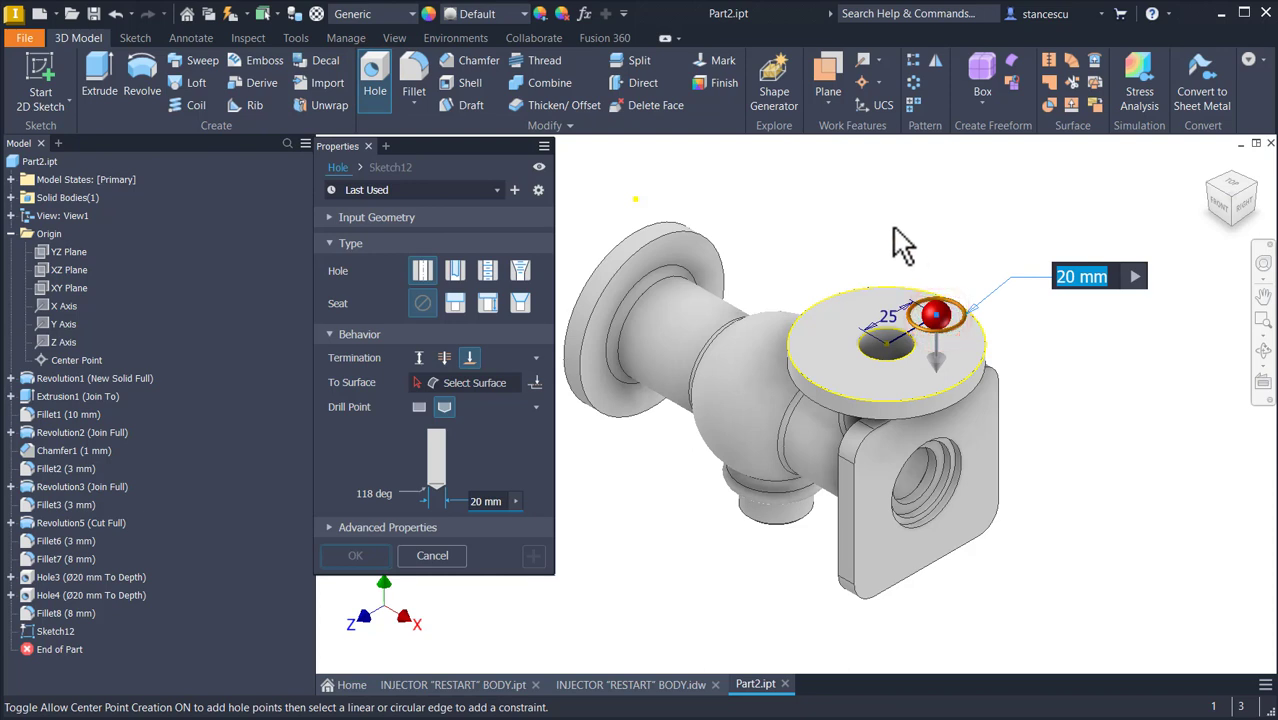
pyautogui.write('7')
pyautogui.press('Return')
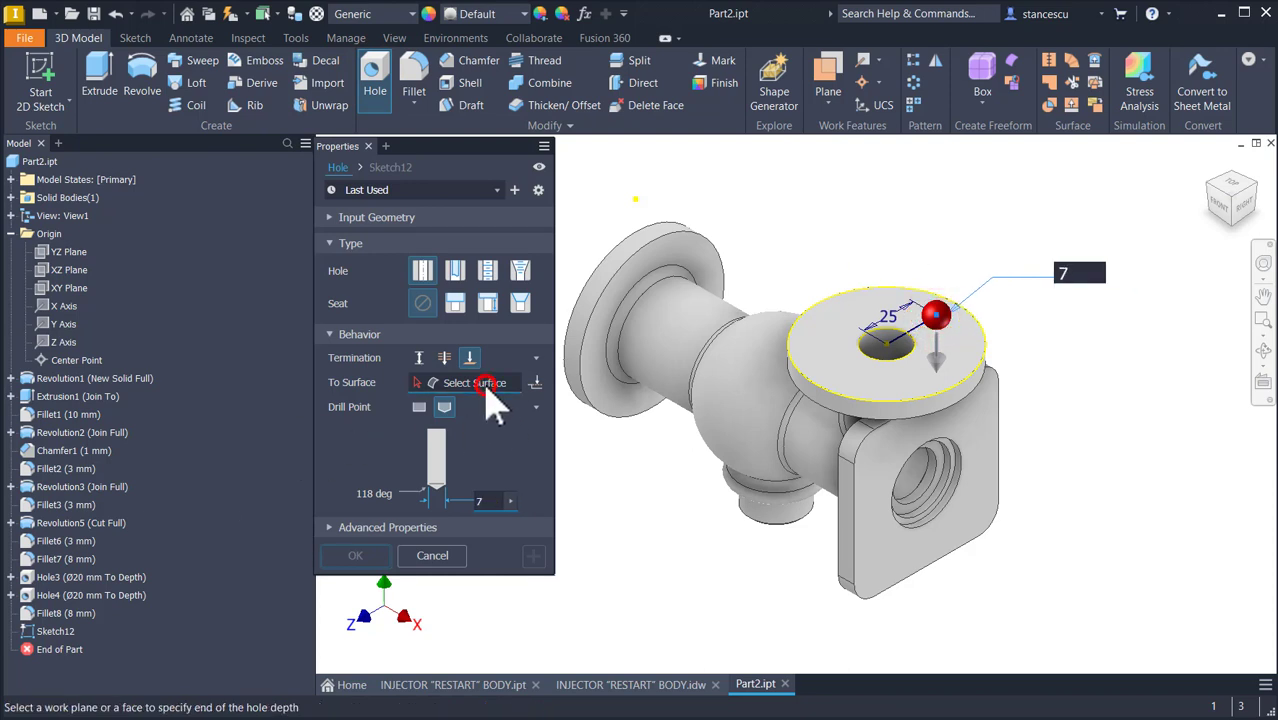
pyautogui.keyDown('shift'); pyautogui.moveTo(560, 488); pyautogui.dragTo(1085, 370, button='middle'); pyautogui.keyUp('shift')
pyautogui.scroll(-2, 1086, 384)
pyautogui.click(906, 243)
pyautogui.keyDown('shift'); pyautogui.moveTo(875, 290); pyautogui.dragTo(832, 408, button='middle'); pyautogui.keyUp('shift')
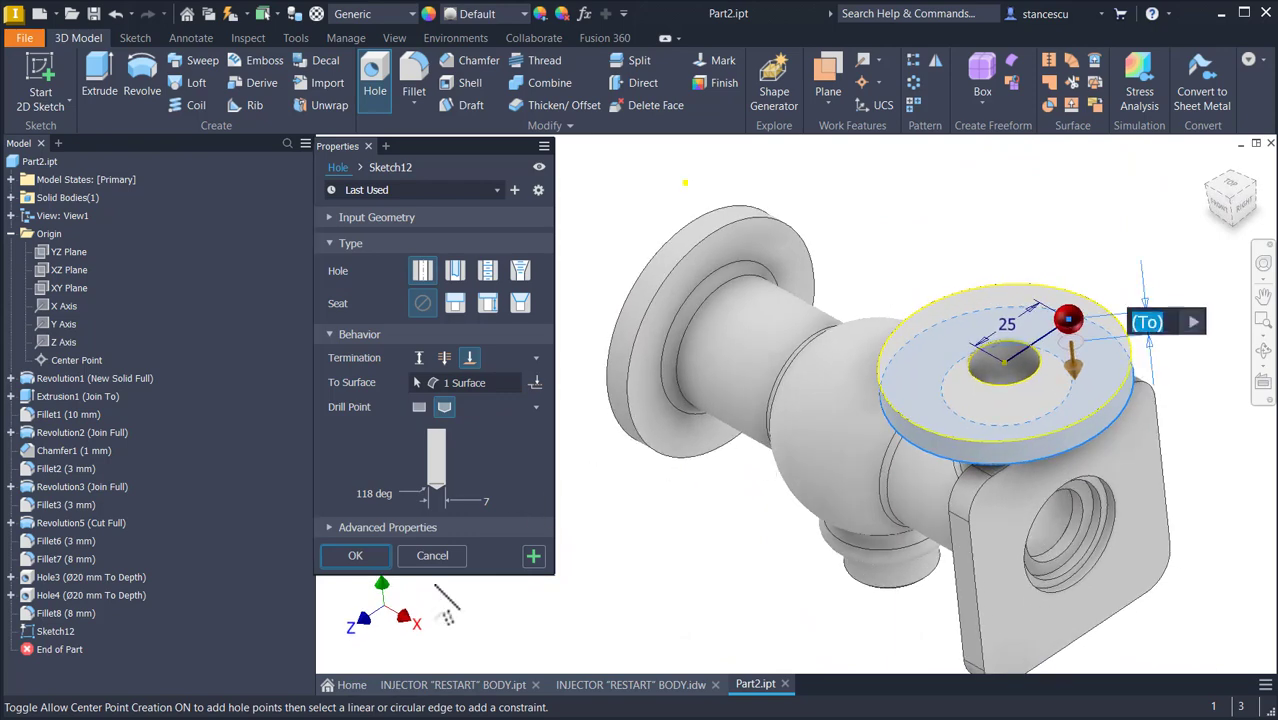
pyautogui.click(357, 555)
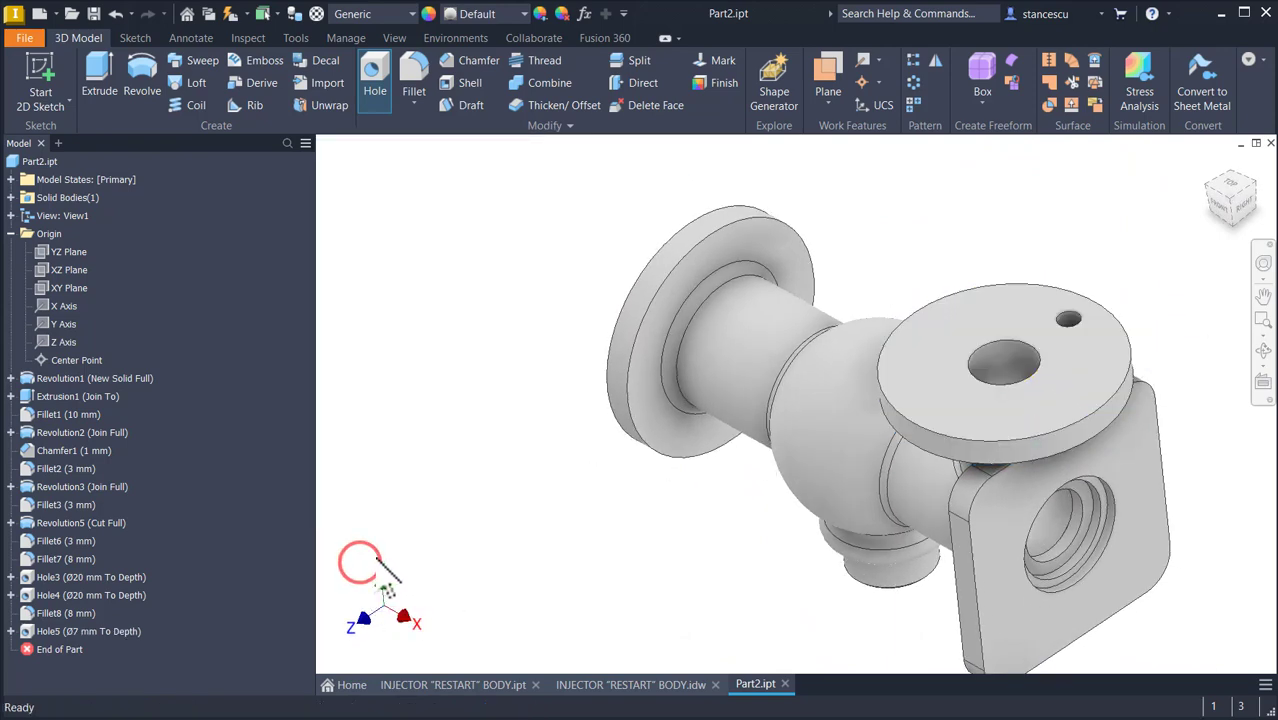
# Step: Pattern the 7 mm hole circularly around the top flange's axis with 4 occurrences over 360 degrees and restore the home view
pyautogui.click(913, 84)
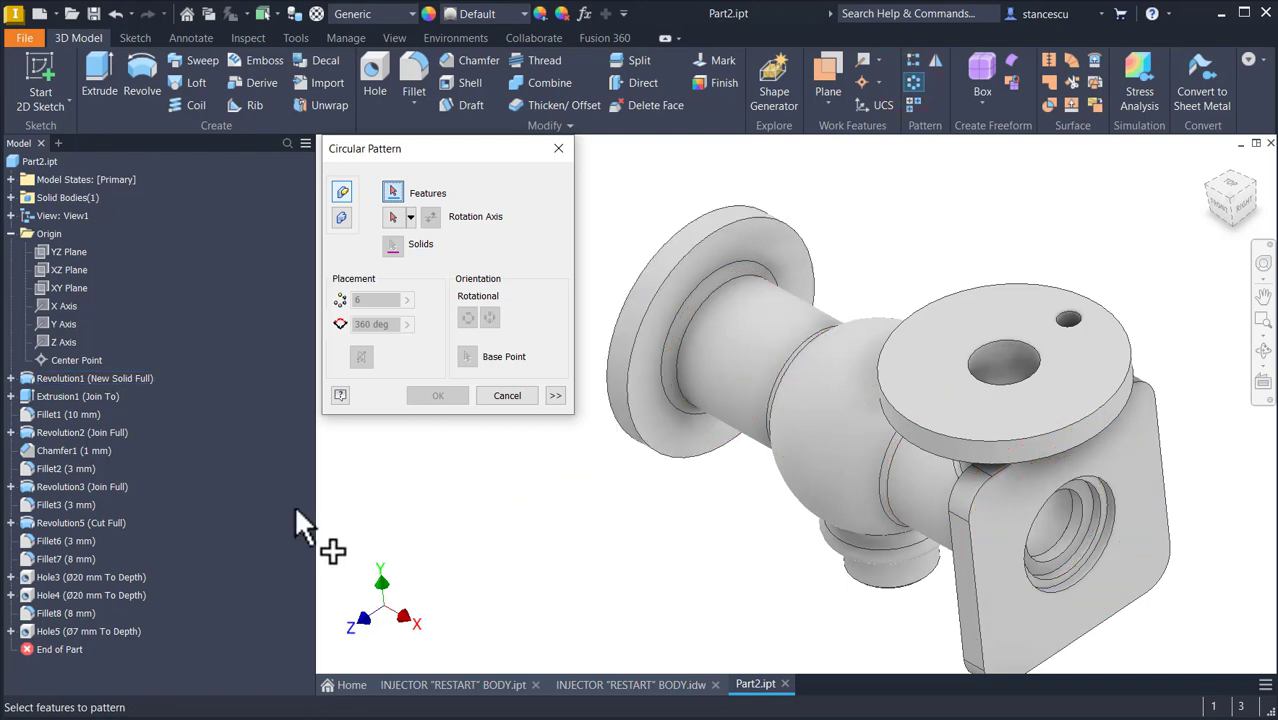
pyautogui.click(70, 630)
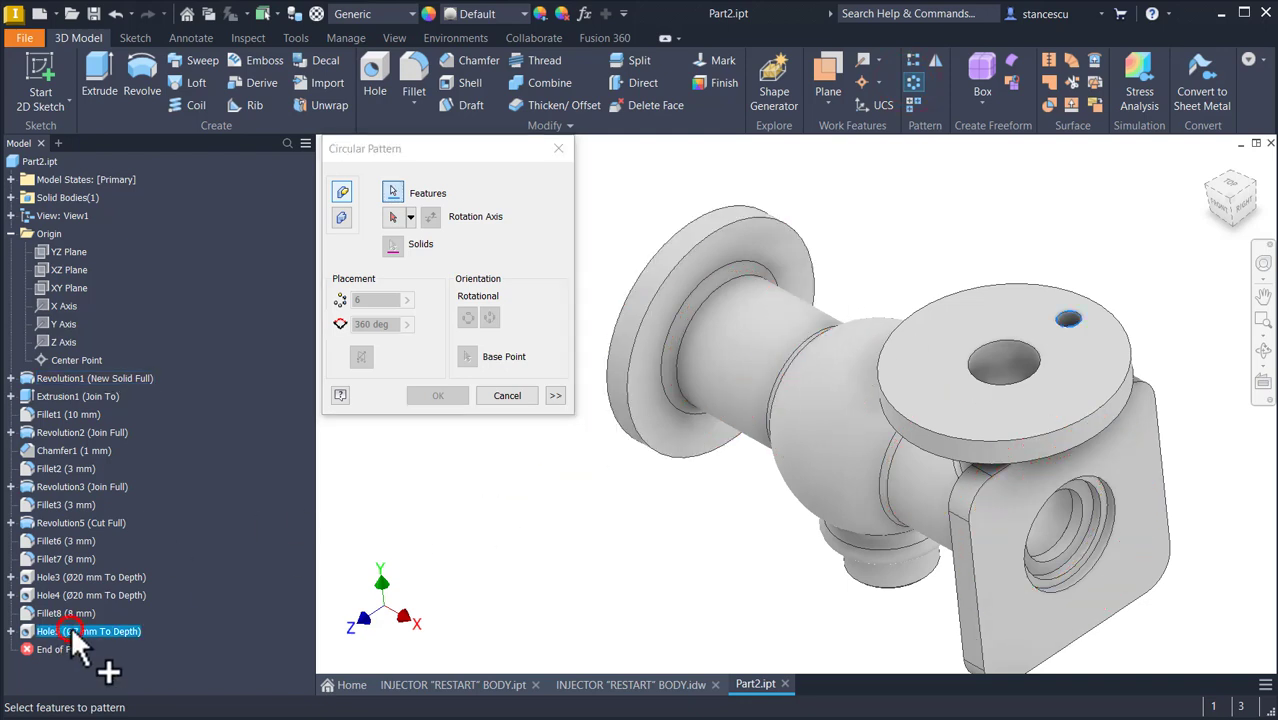
pyautogui.click(392, 217)
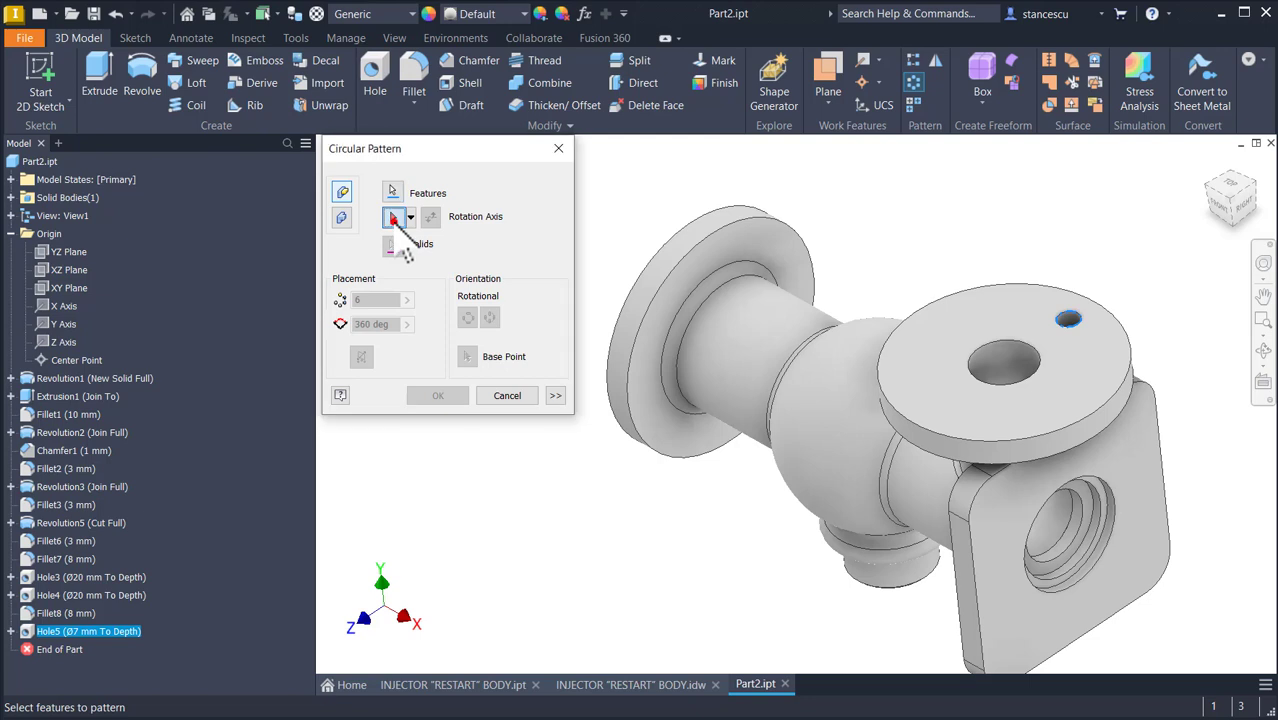
pyautogui.click(912, 442)
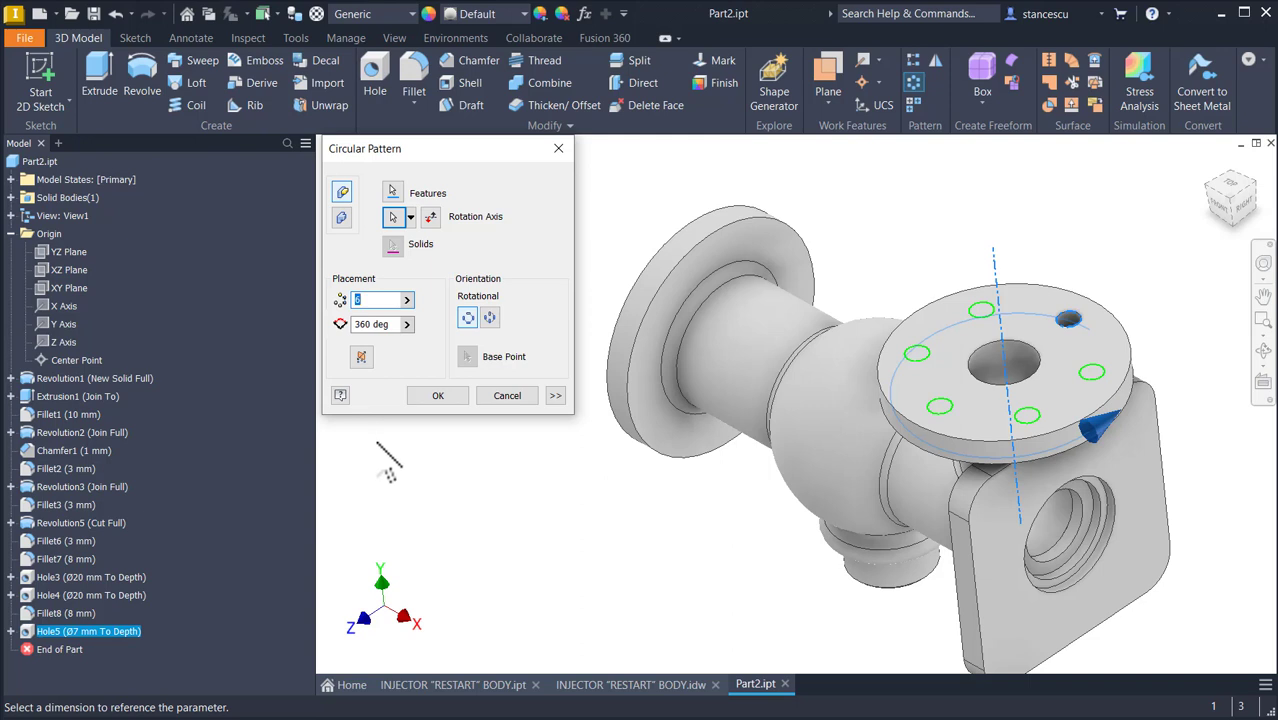
pyautogui.click(432, 396)
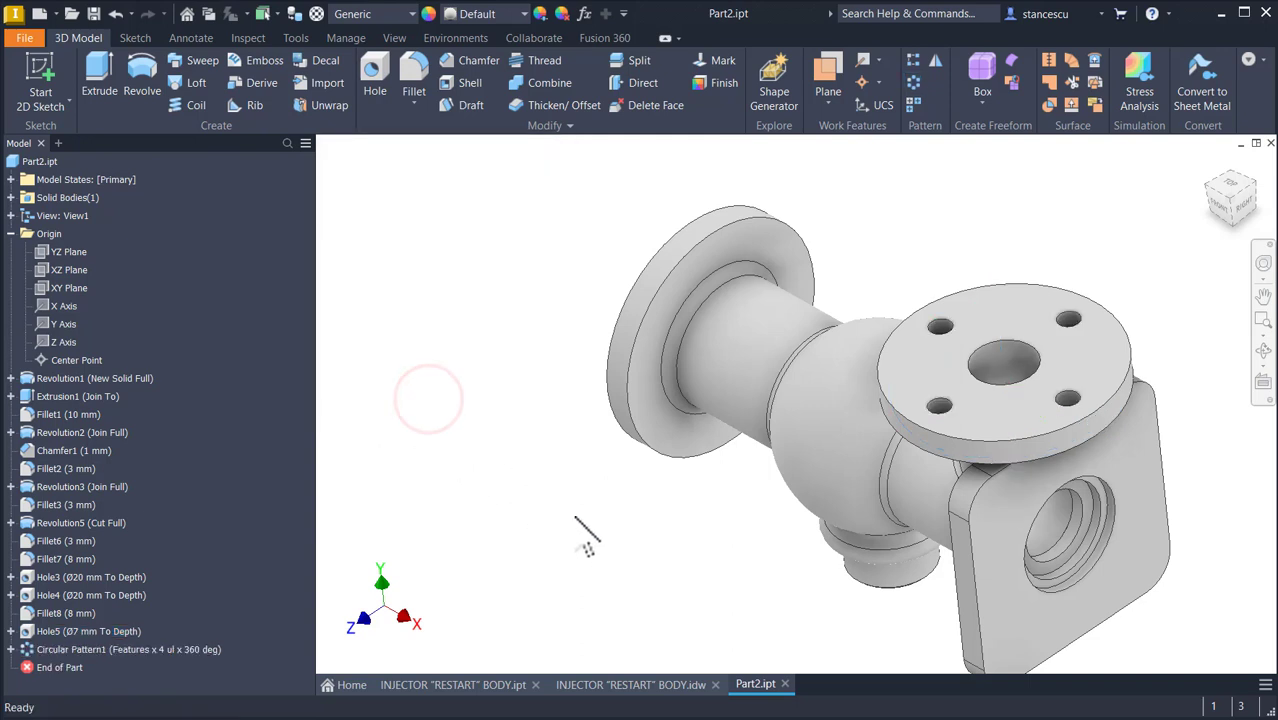
pyautogui.press('F6')
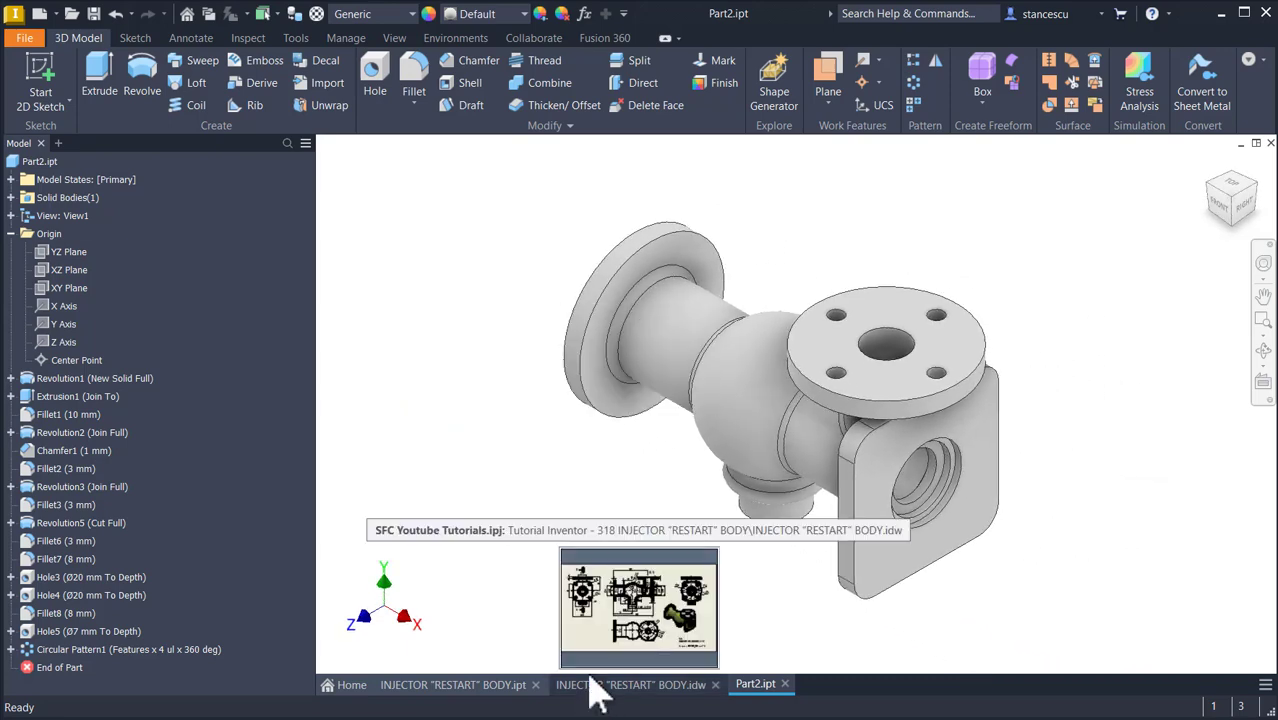
# Step: Consult the drawing's 58 mm bolt circle and sketch a 29 mm line at 45 degrees from the centre of the round end flange's outer face
pyautogui.click(592, 686)
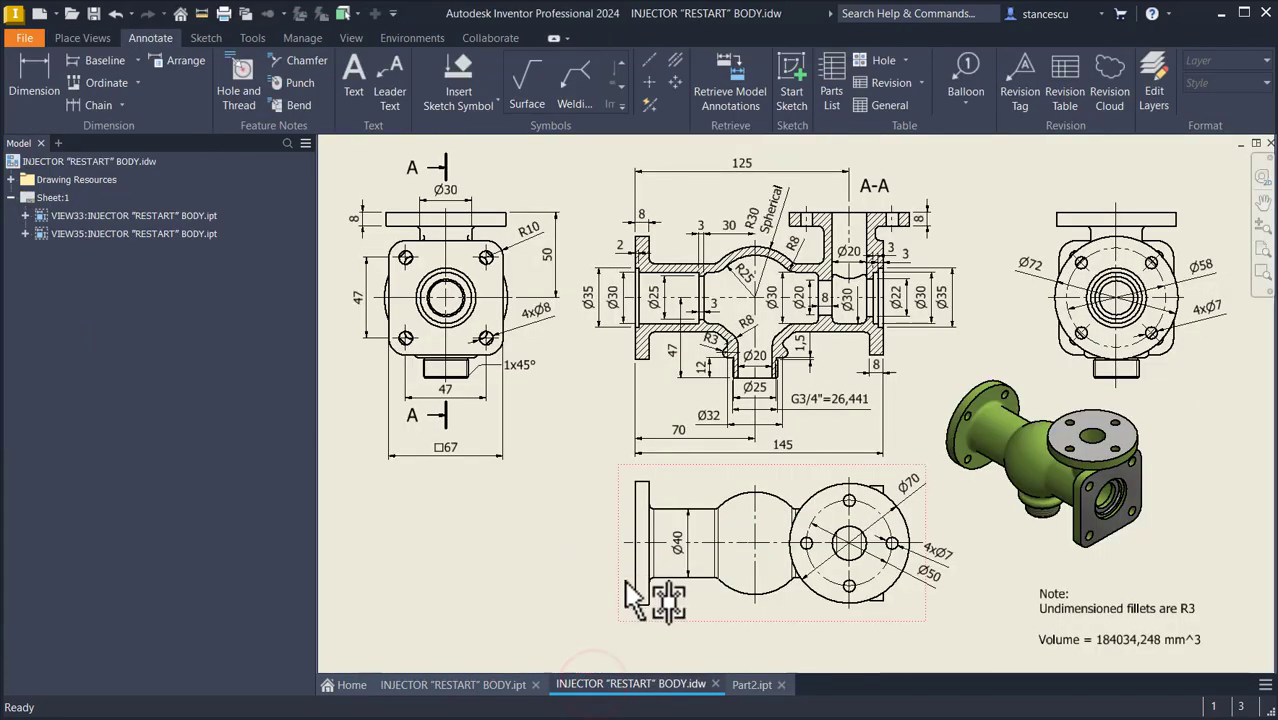
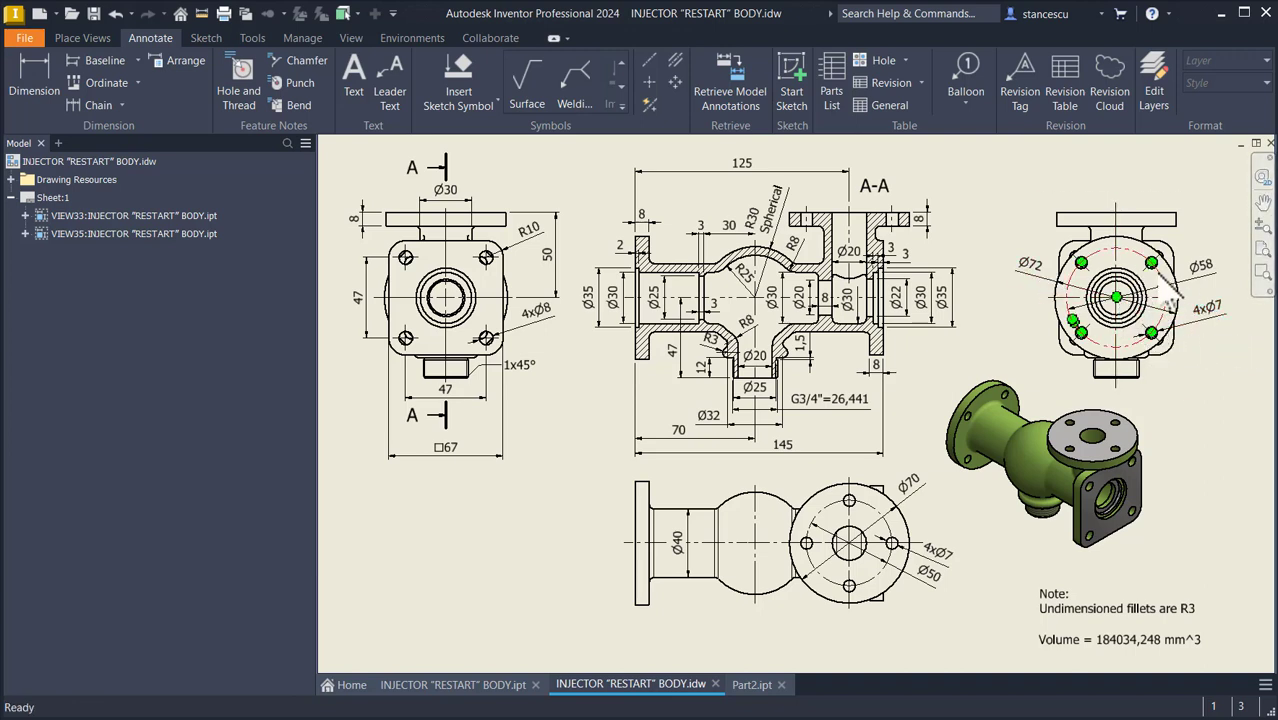
pyautogui.click(748, 685)
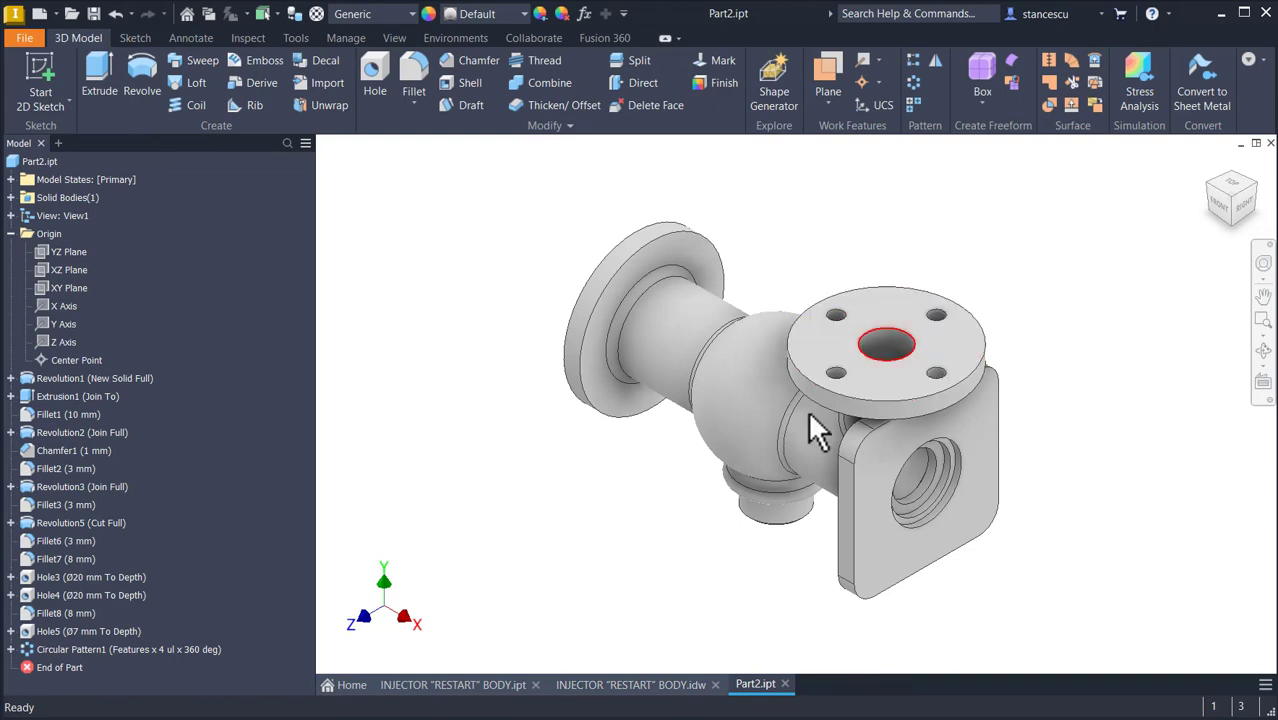
pyautogui.moveTo(485, 581)
pyautogui.keyDown('shift'); pyautogui.mouseDown(button='middle')
pyautogui.moveTo(572, 570)
pyautogui.moveTo(570, 480)
pyautogui.moveTo(673, 419)
pyautogui.mouseUp(button='middle'); pyautogui.keyUp('shift')
pyautogui.click(672, 418)
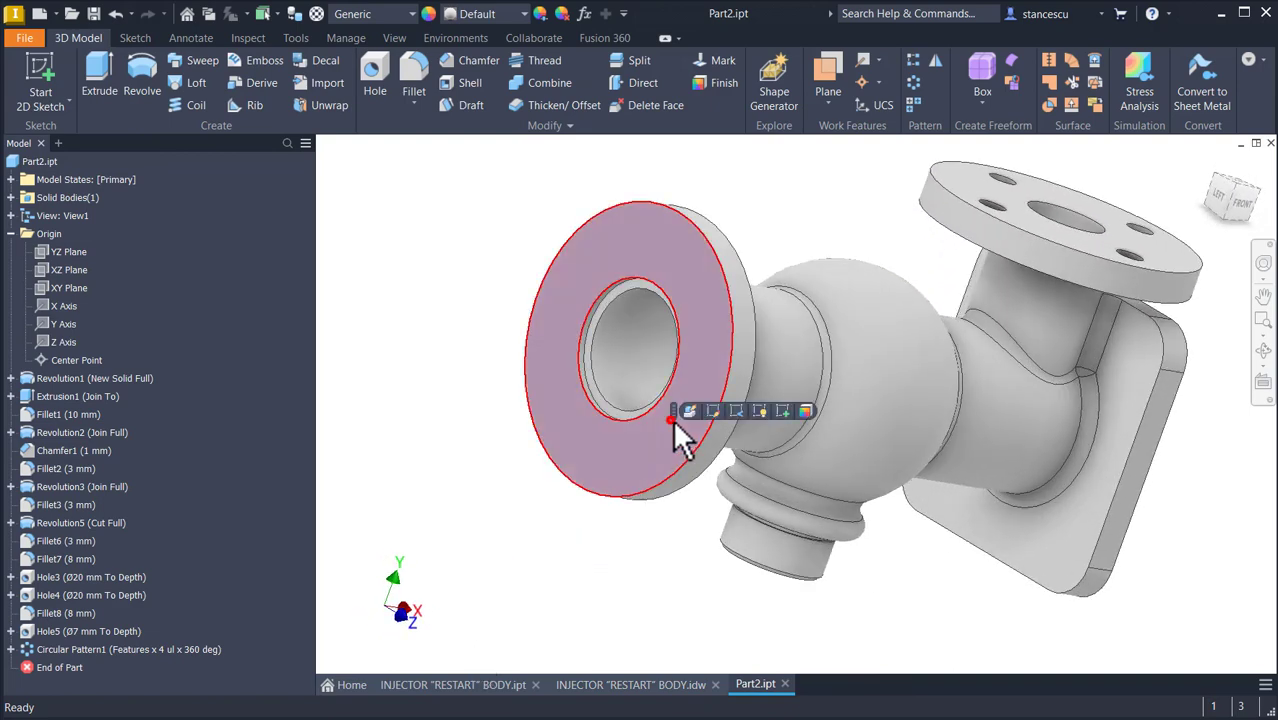
pyautogui.click(782, 412)
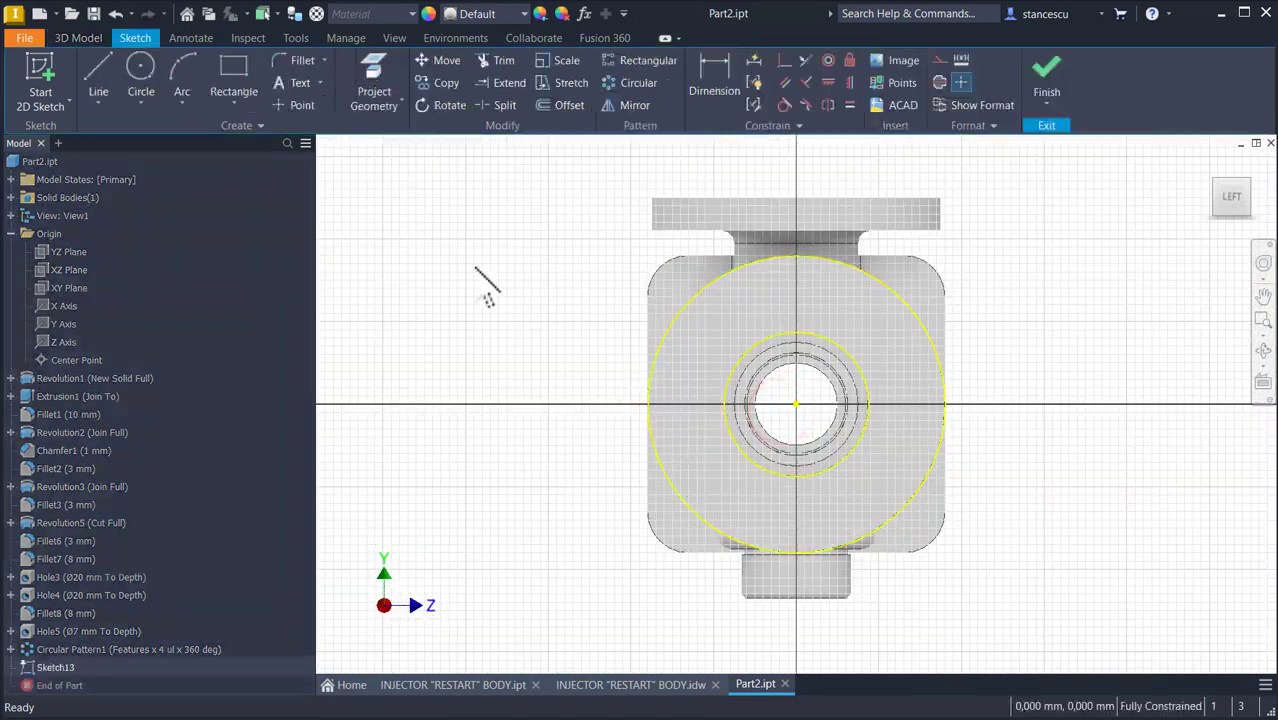
pyautogui.click(97, 88)
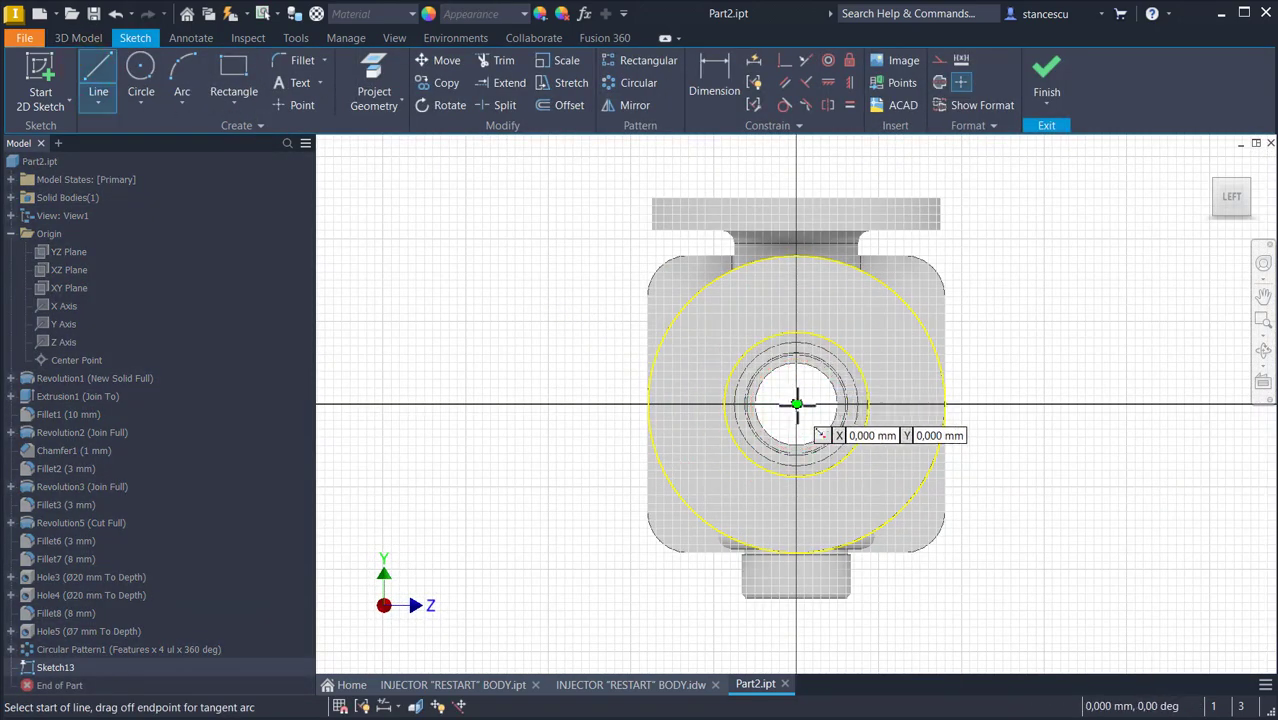
pyautogui.click(796, 404)
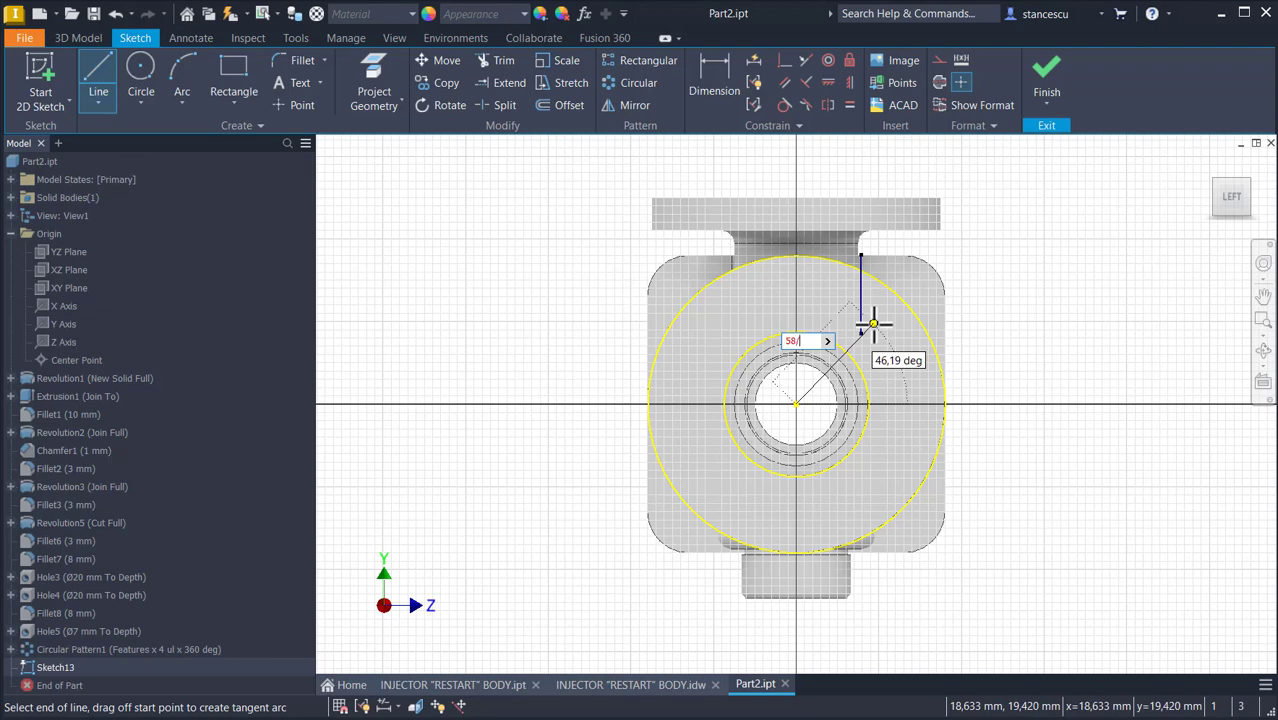
pyautogui.press('Tab')
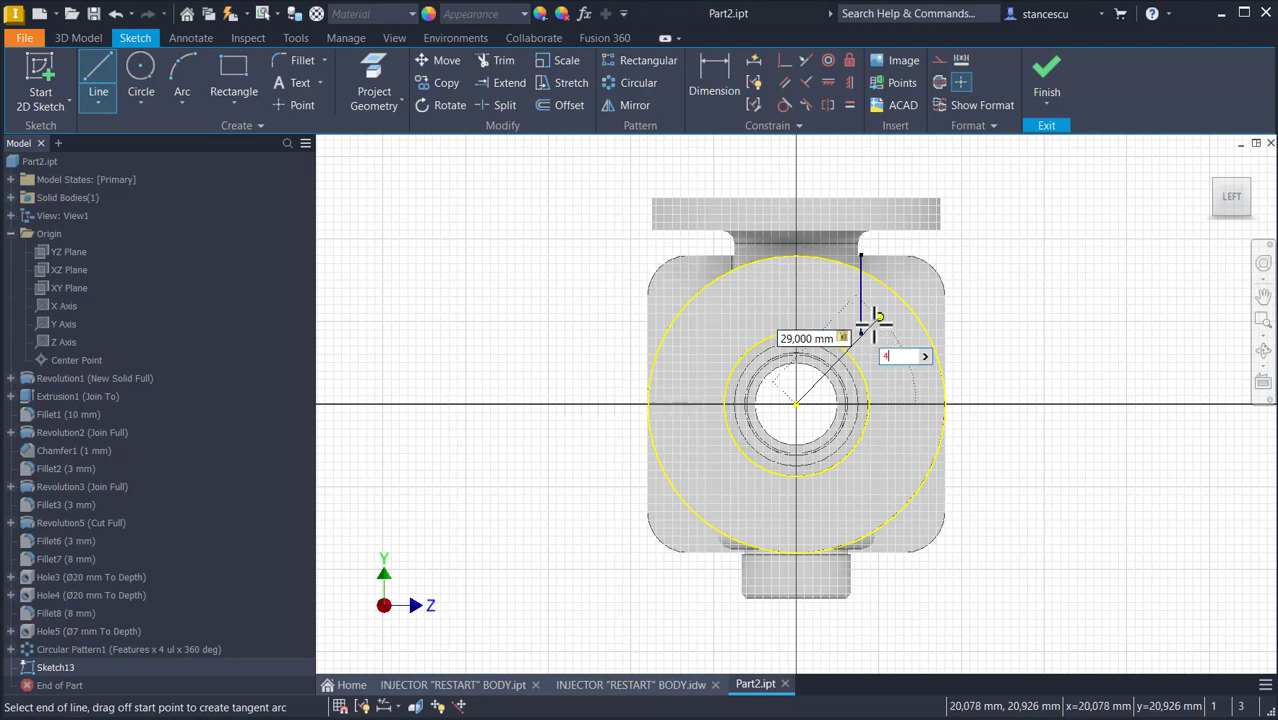
pyautogui.press('Return')
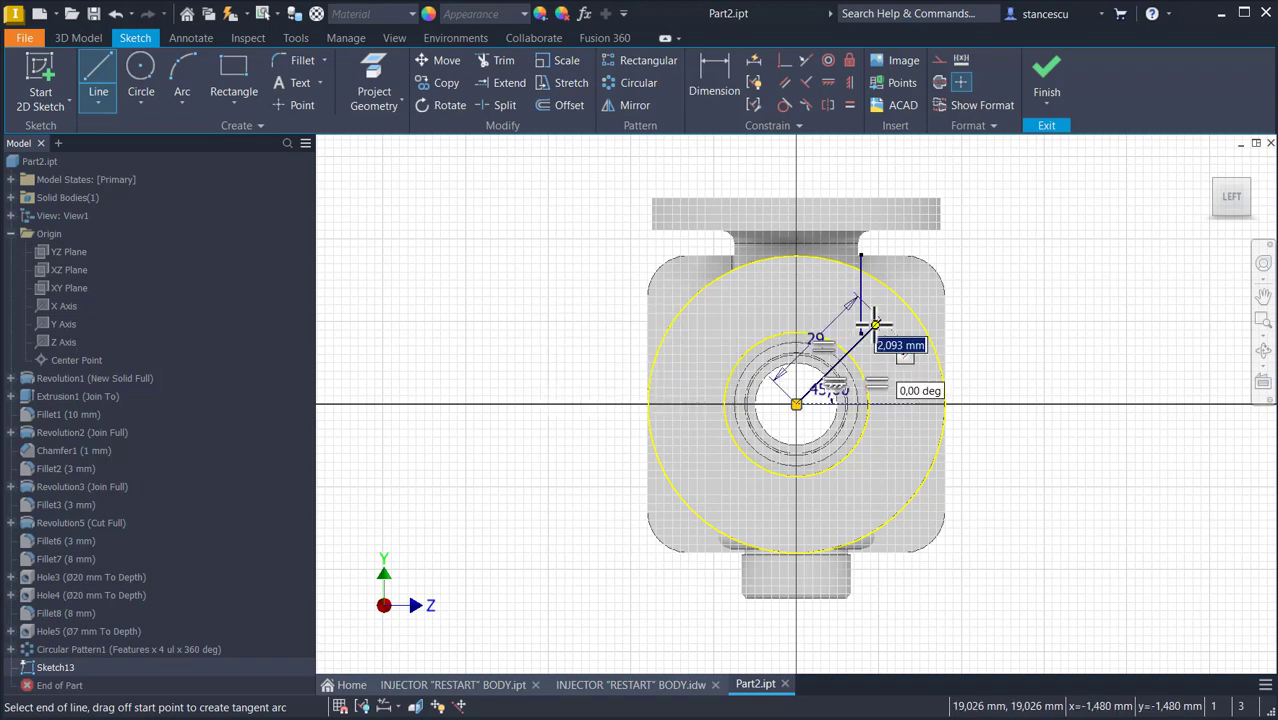
pyautogui.press('Escape')
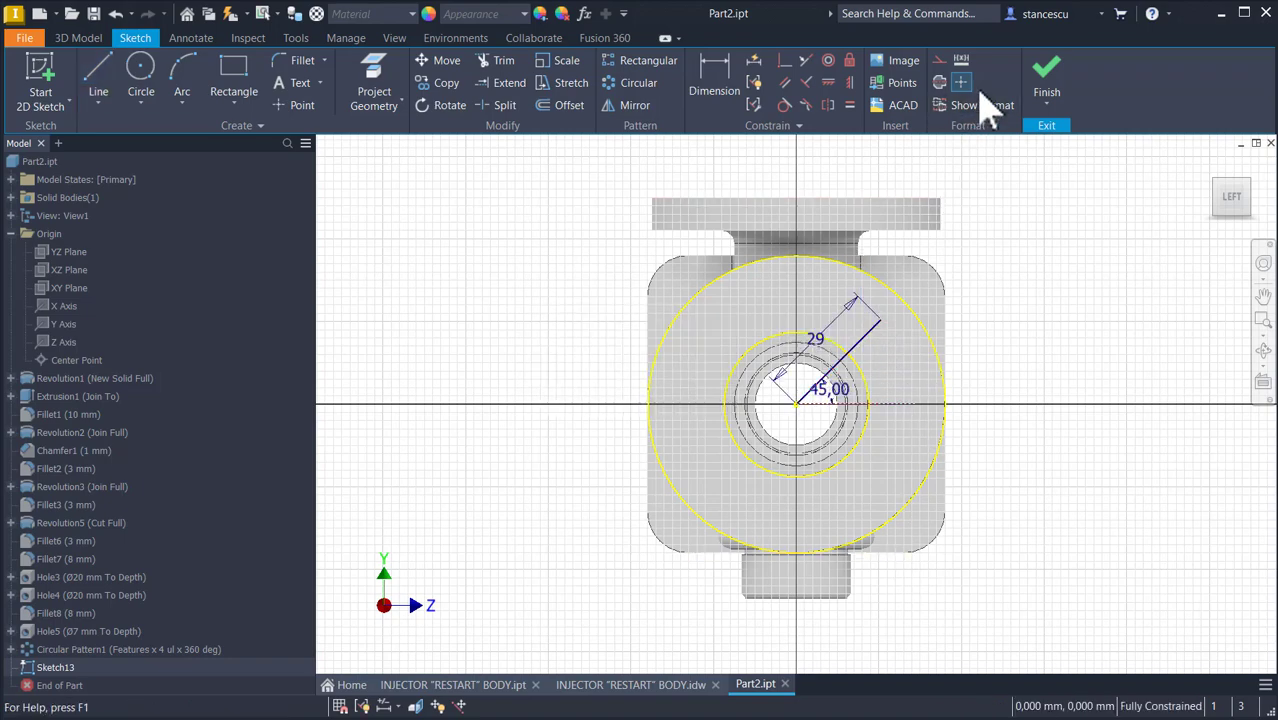
pyautogui.click(1046, 70)
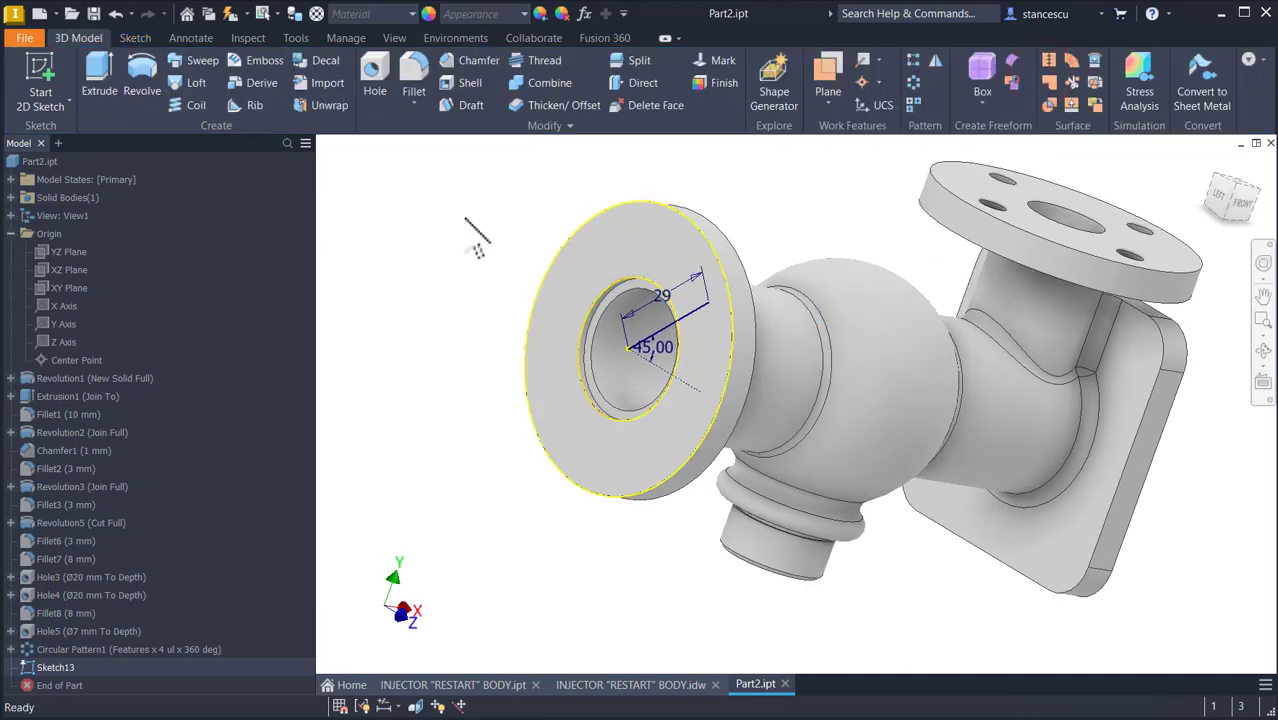
# Step: Cut a 7 mm hole at the outer end of the 29 mm line, ending at the round end flange's back face
pyautogui.click(374, 75)
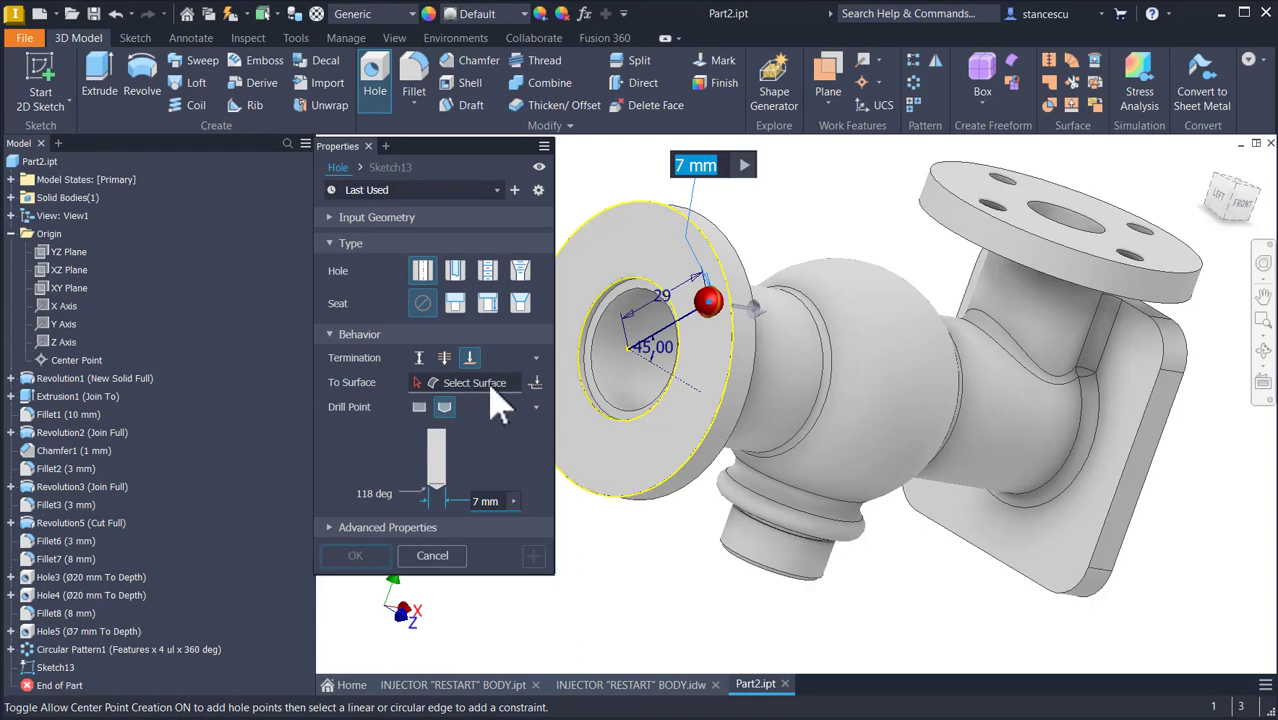
pyautogui.click(490, 384)
pyautogui.keyDown('shift'); pyautogui.moveTo(747, 426); pyautogui.dragTo(807, 337, button='middle'); pyautogui.keyUp('shift')
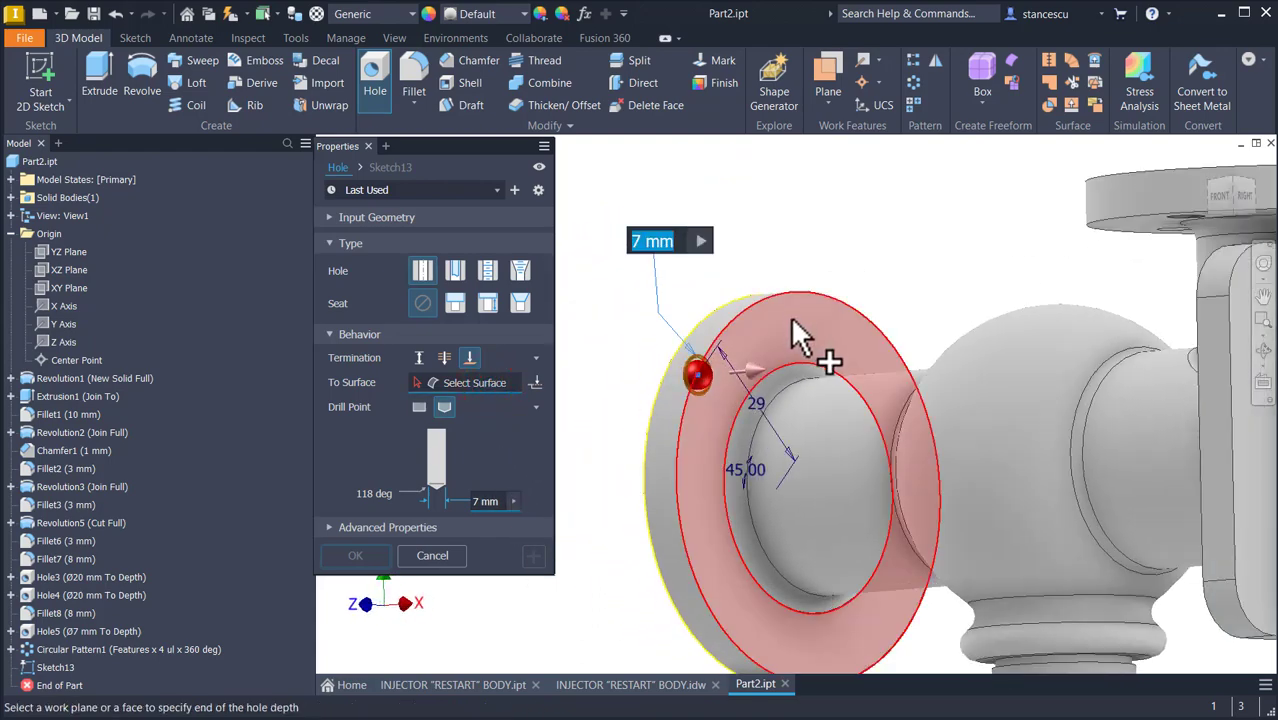
pyautogui.click(807, 345)
pyautogui.keyDown('shift'); pyautogui.moveTo(661, 574); pyautogui.dragTo(648, 569, button='middle'); pyautogui.keyUp('shift')
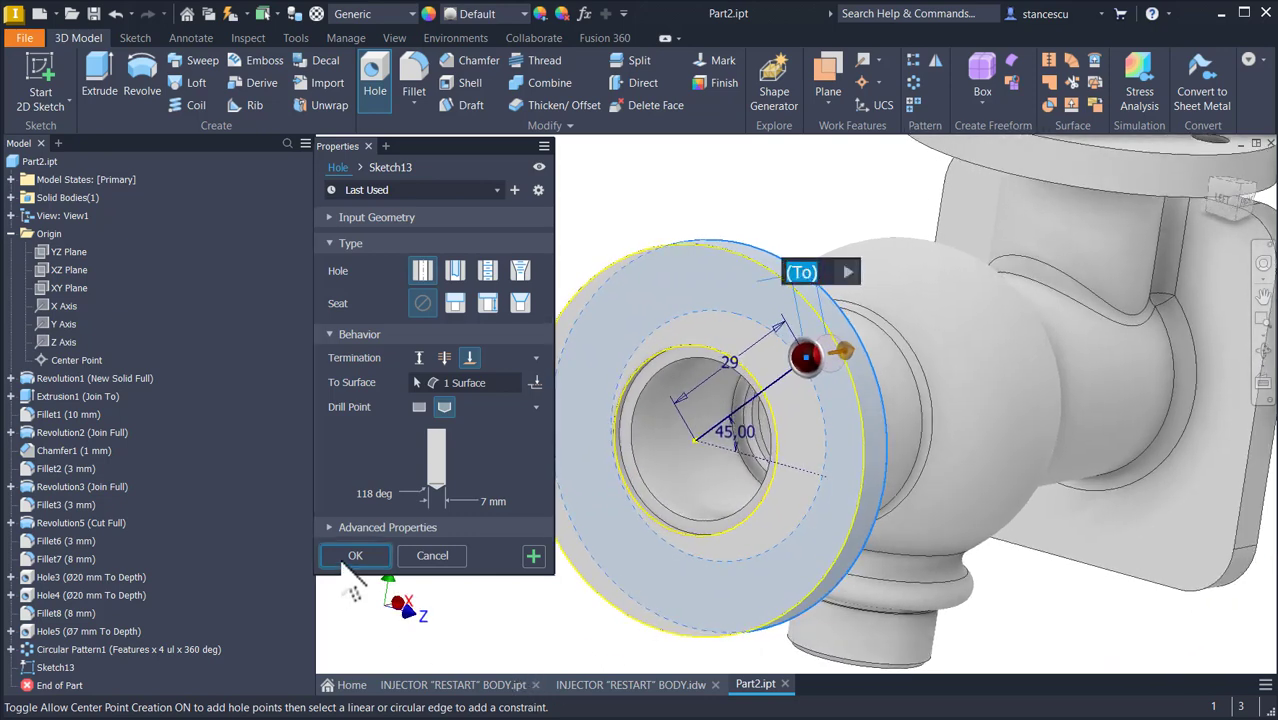
pyautogui.click(355, 556)
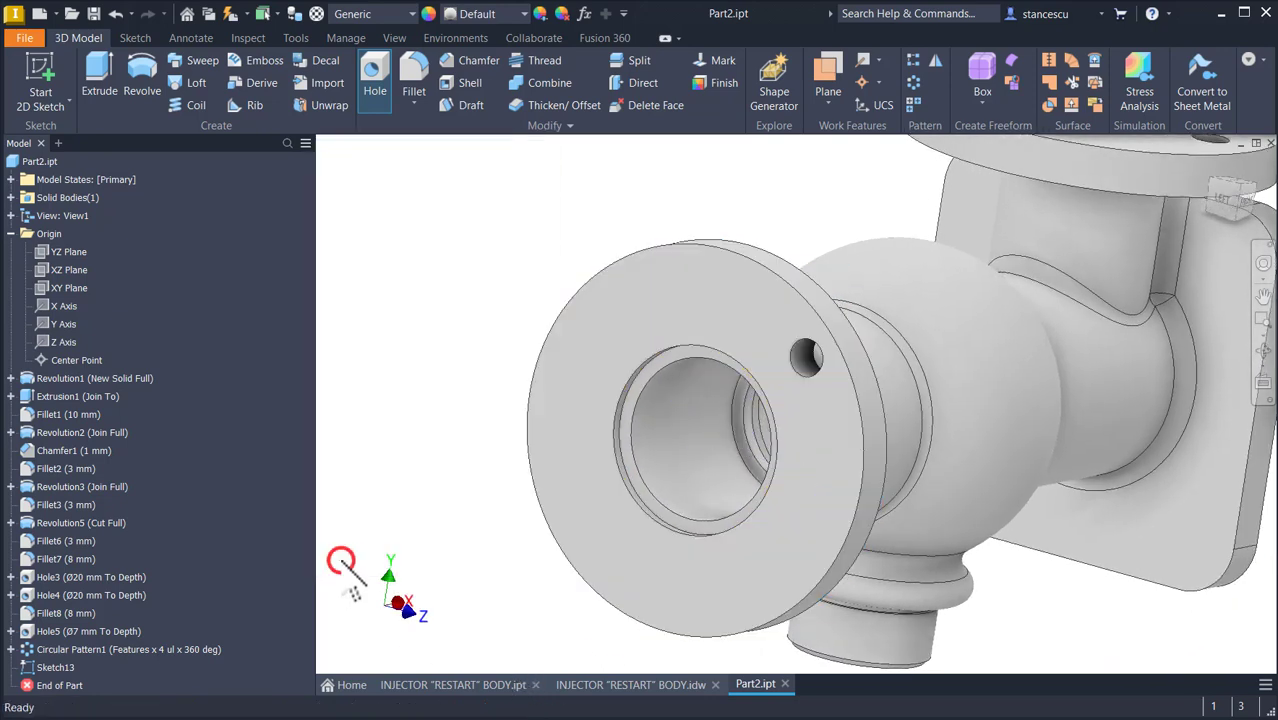
# Step: Pattern the end flange's 7 mm hole circularly around the body axis with 4 occurrences over 360 degrees and restore the home view
pyautogui.click(913, 82)
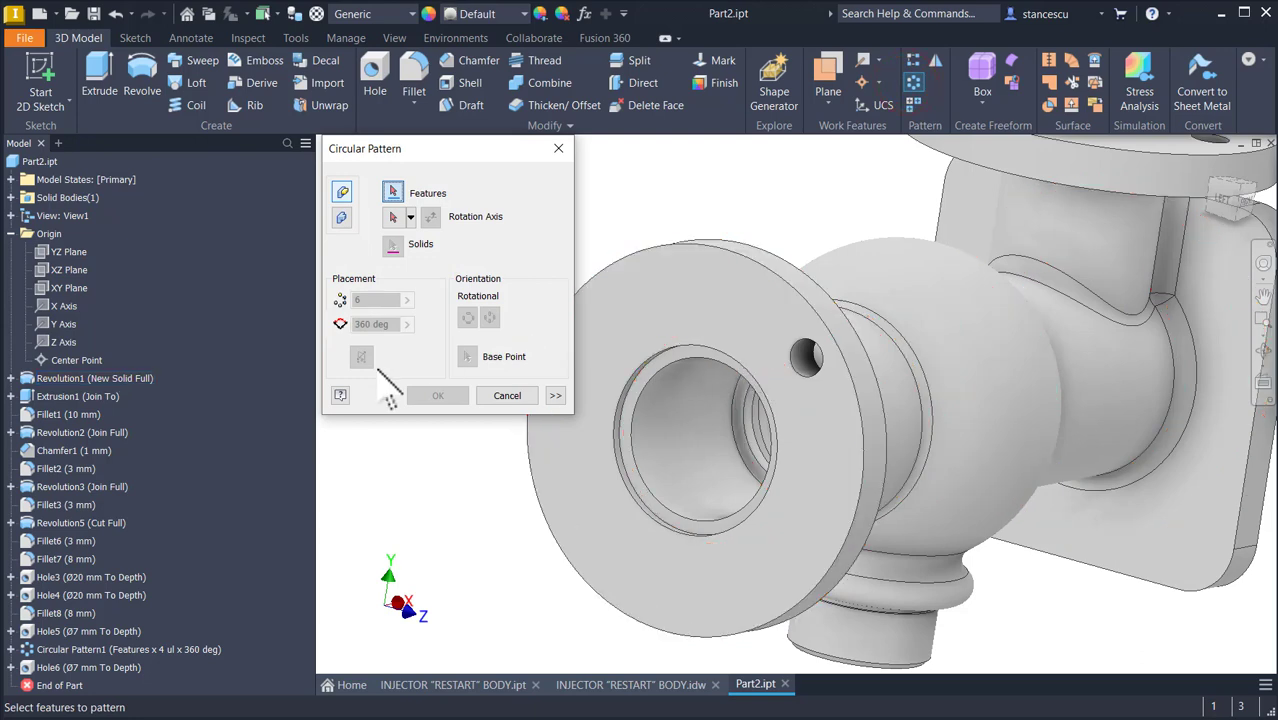
pyautogui.click(45, 667)
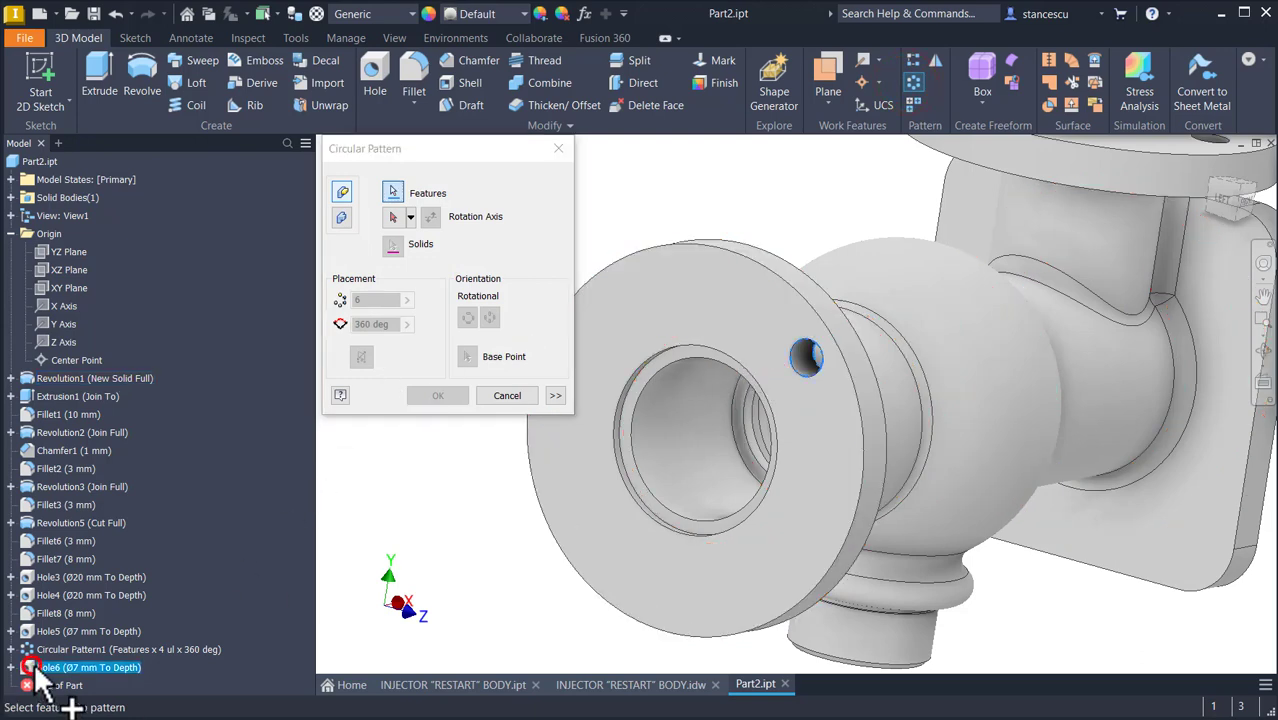
pyautogui.click(396, 217)
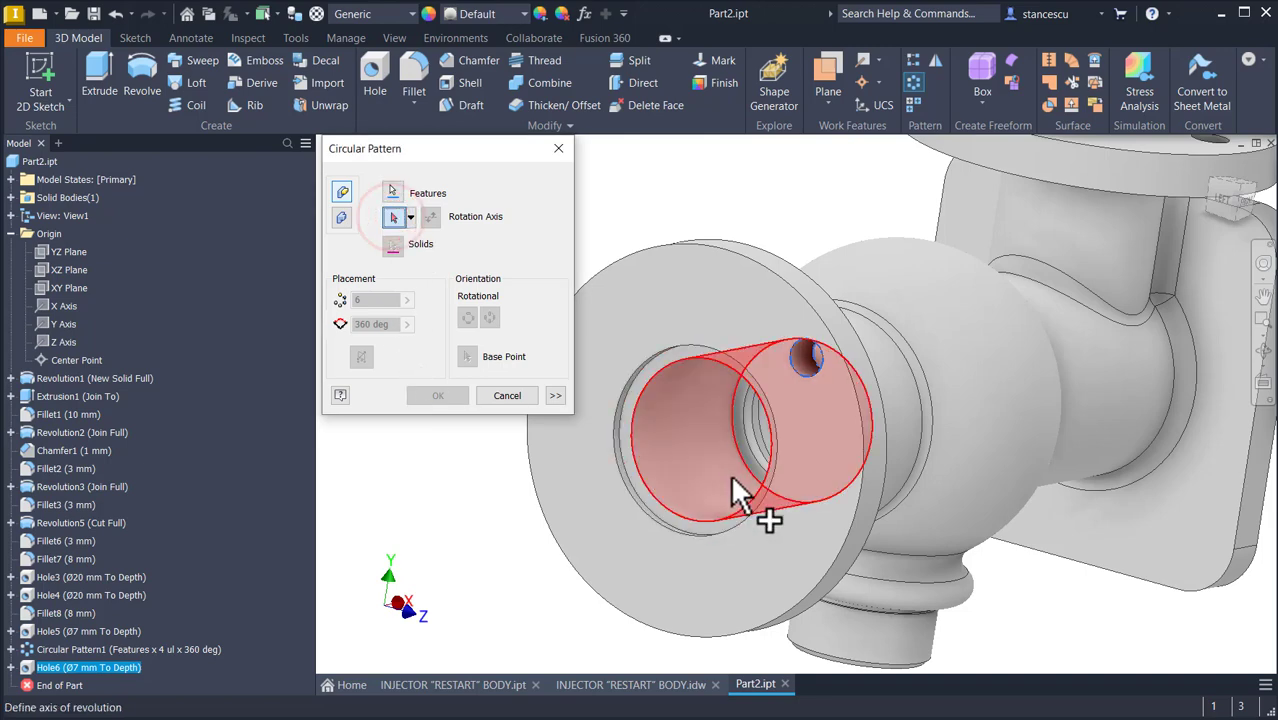
pyautogui.click(852, 552)
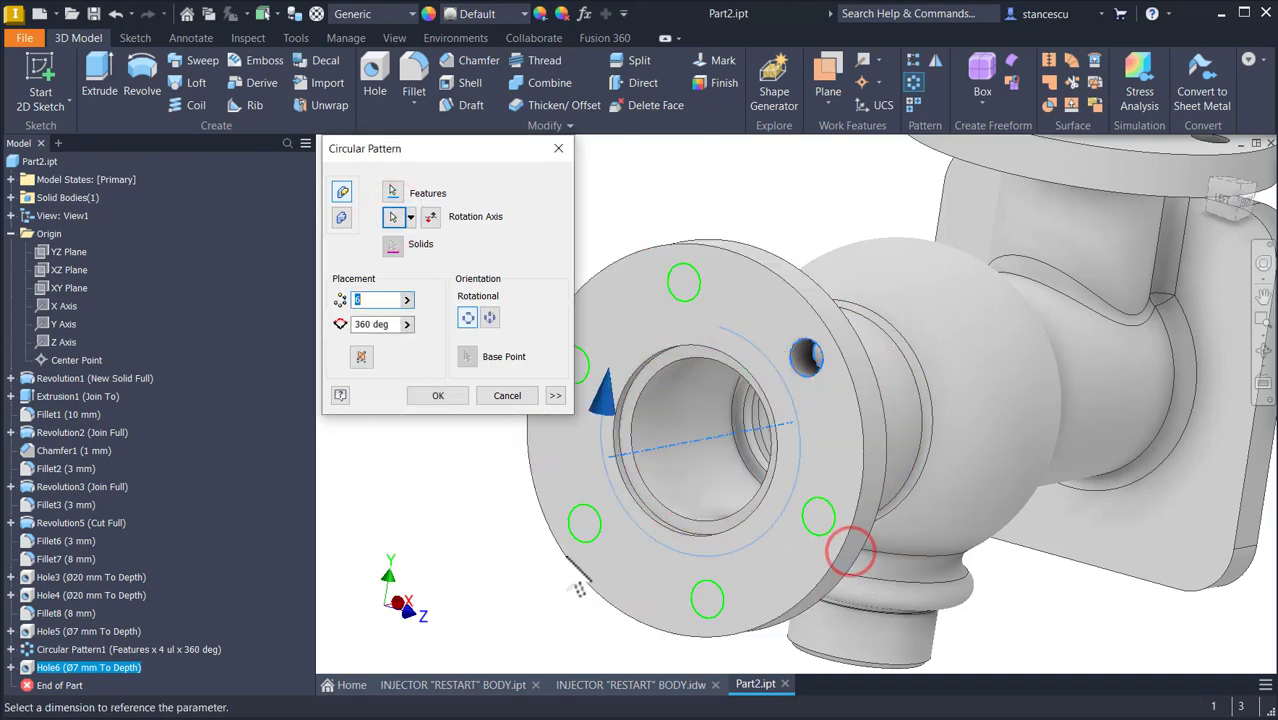
pyautogui.moveTo(369, 300); pyautogui.dragTo(272, 299)
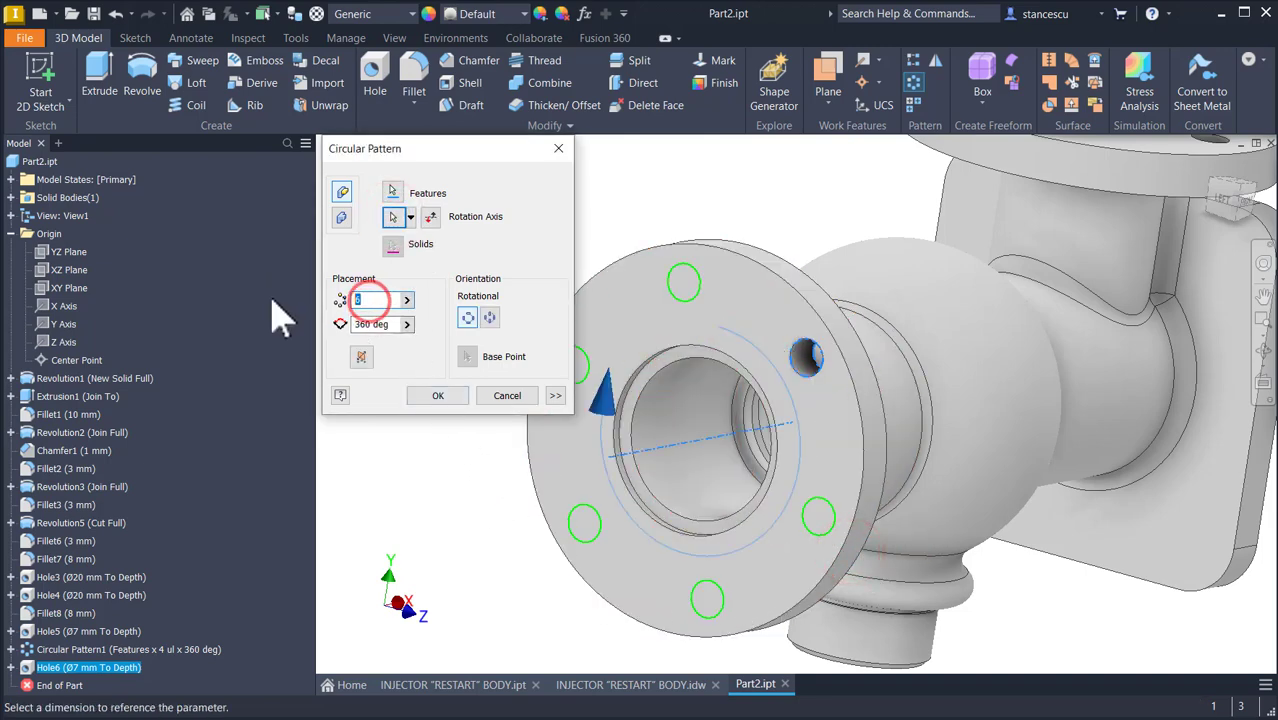
pyautogui.write('4')
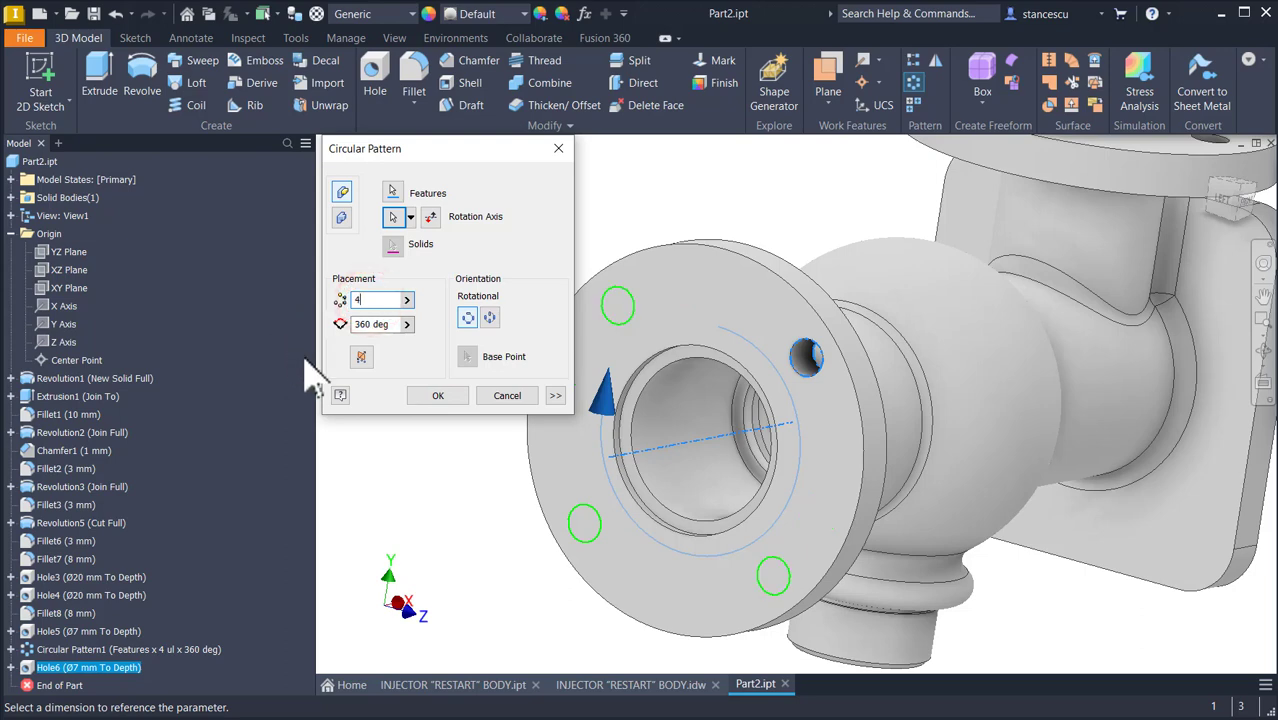
pyautogui.click(463, 394)
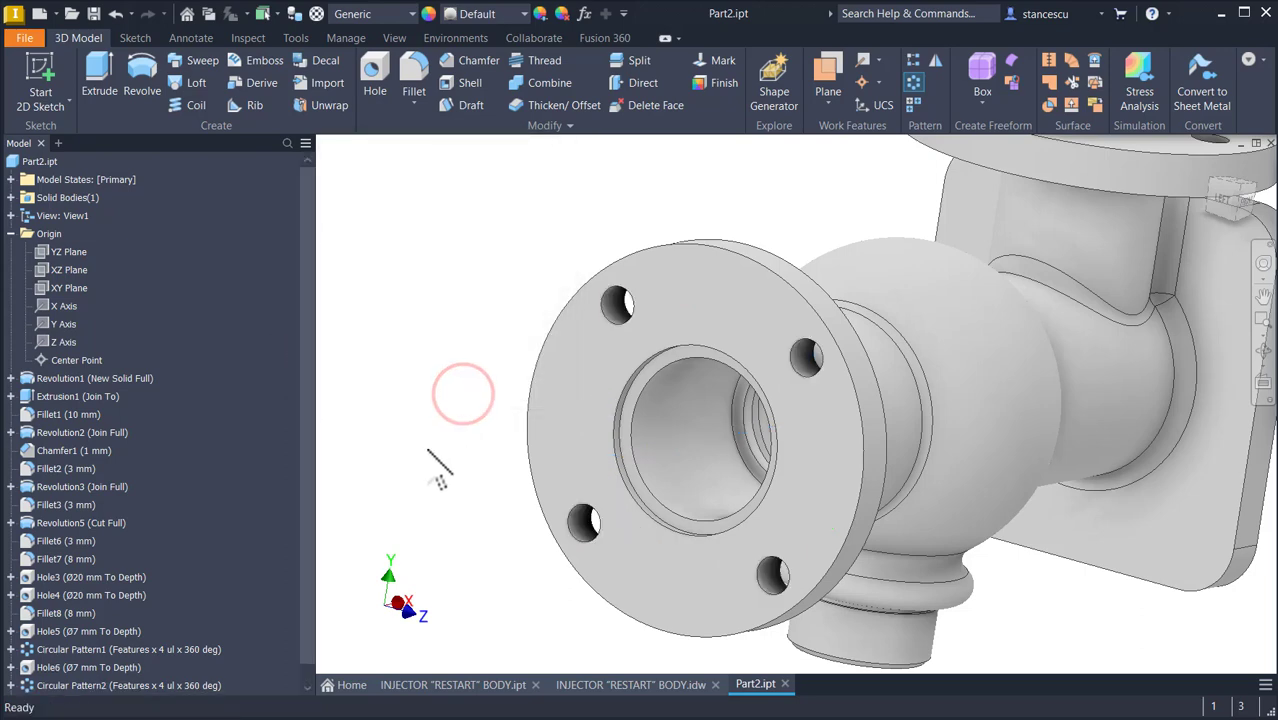
pyautogui.press('F6')
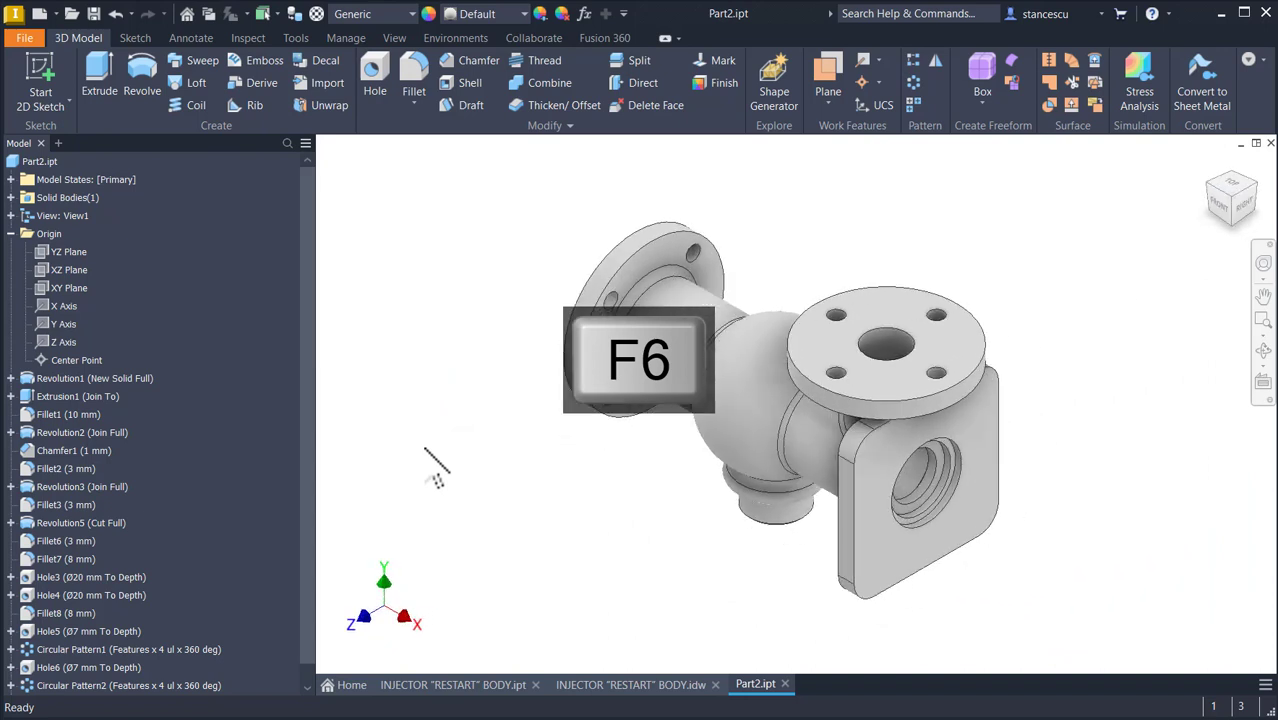
# Step: Consult the drawing, and in a new sketch on the square flange's outer face project the four corner-arc centres as hole center points
pyautogui.click(888, 575)
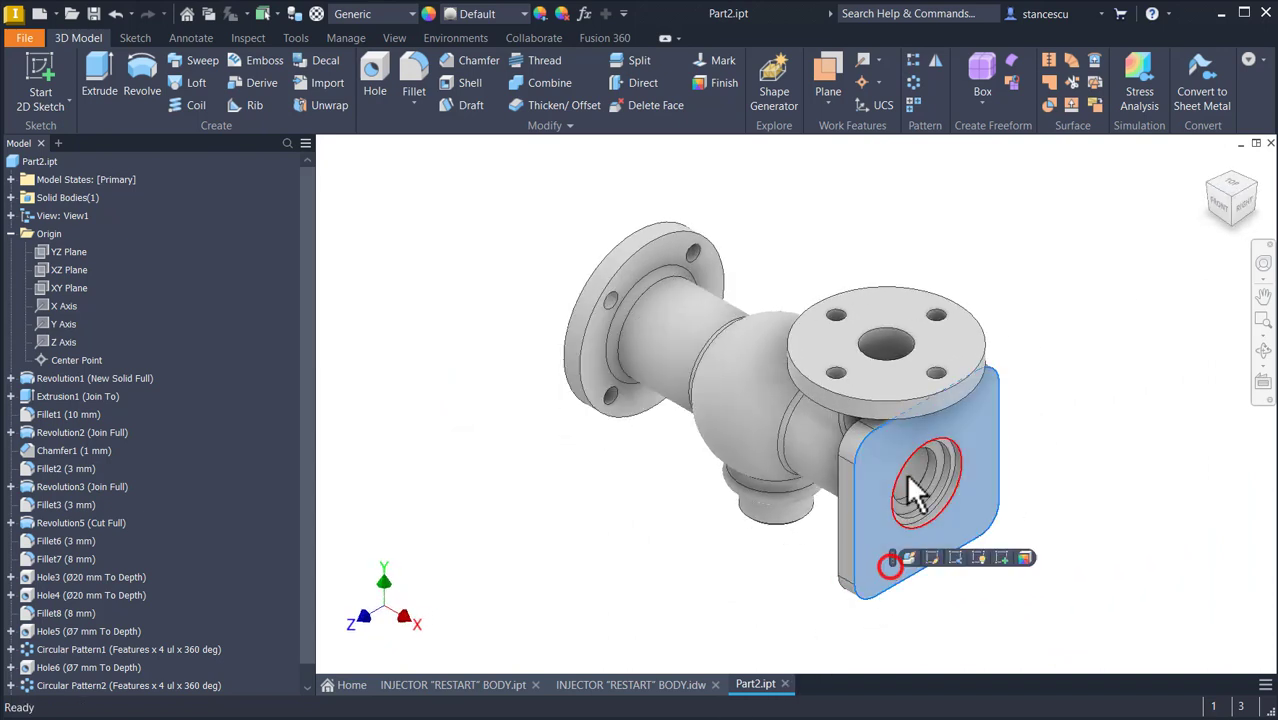
pyautogui.click(610, 687)
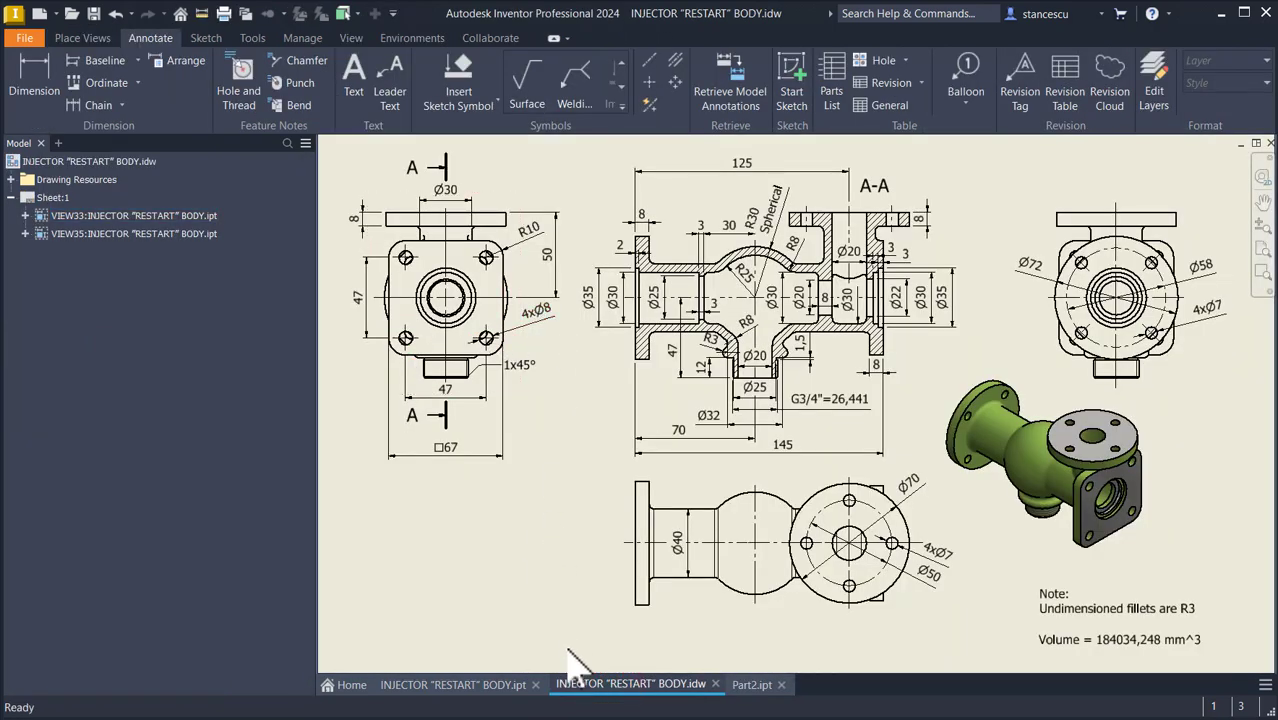
pyautogui.click(752, 686)
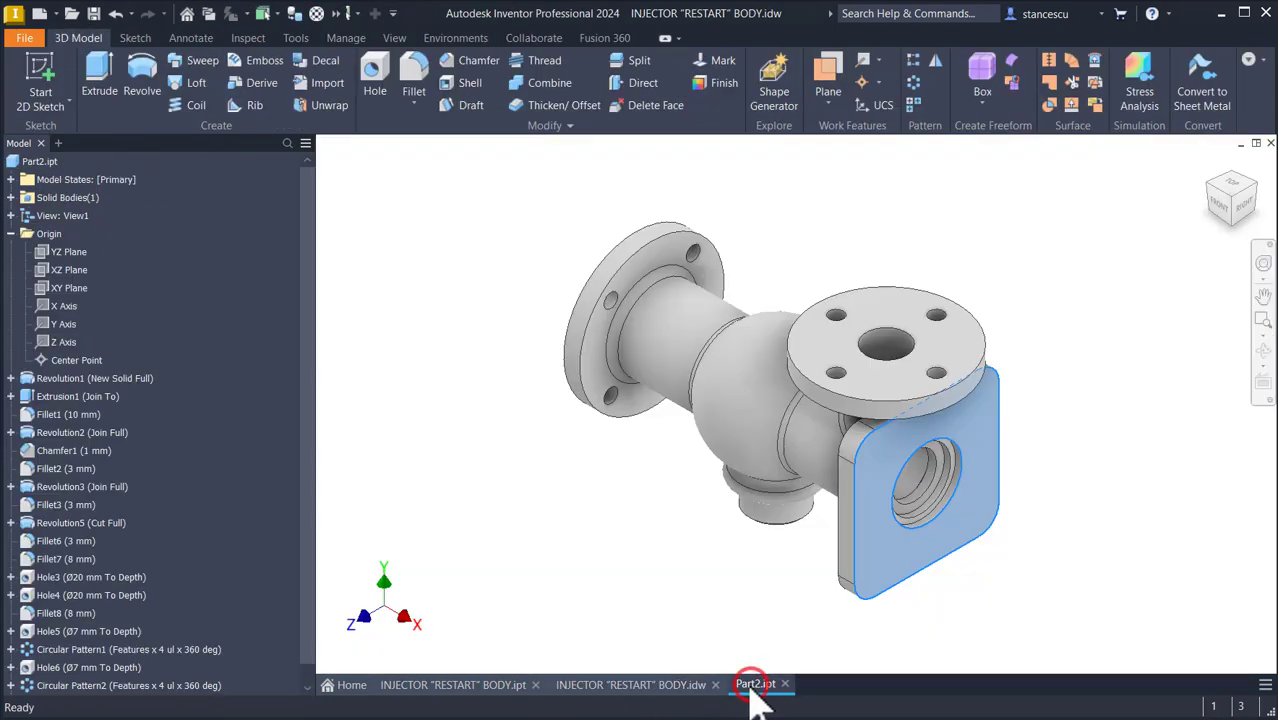
pyautogui.click(921, 551)
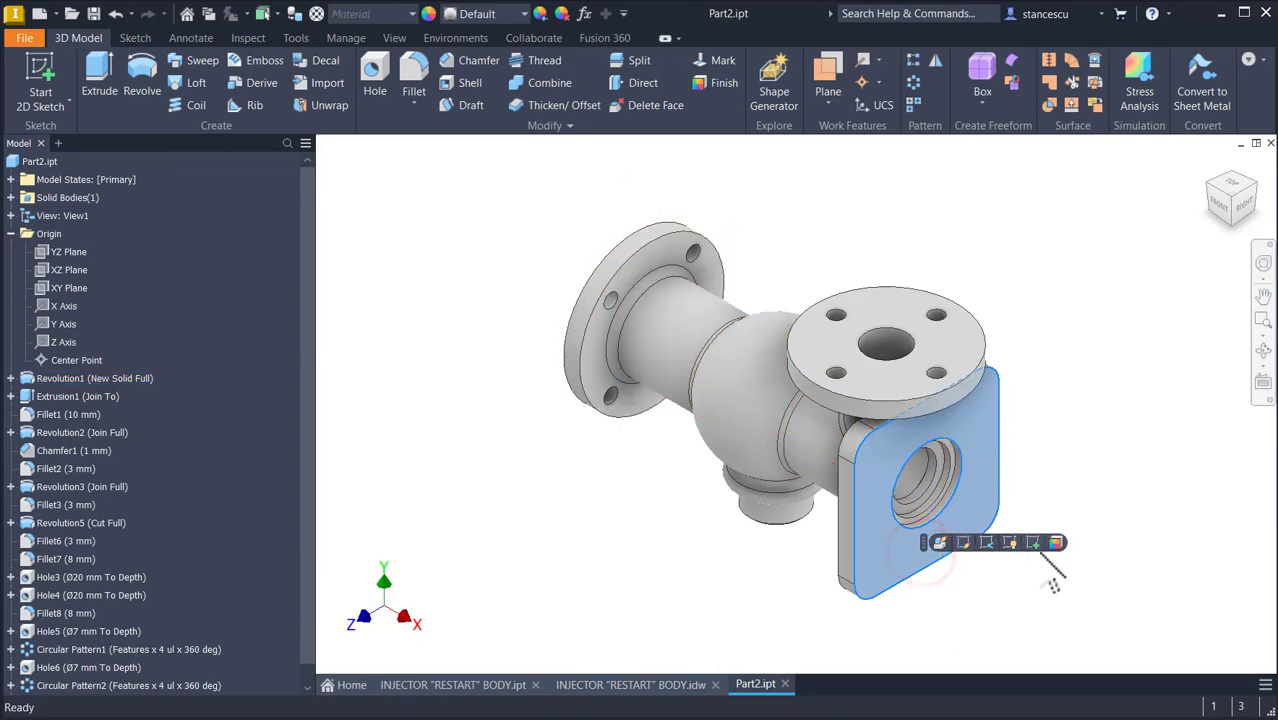
pyautogui.click(1034, 542)
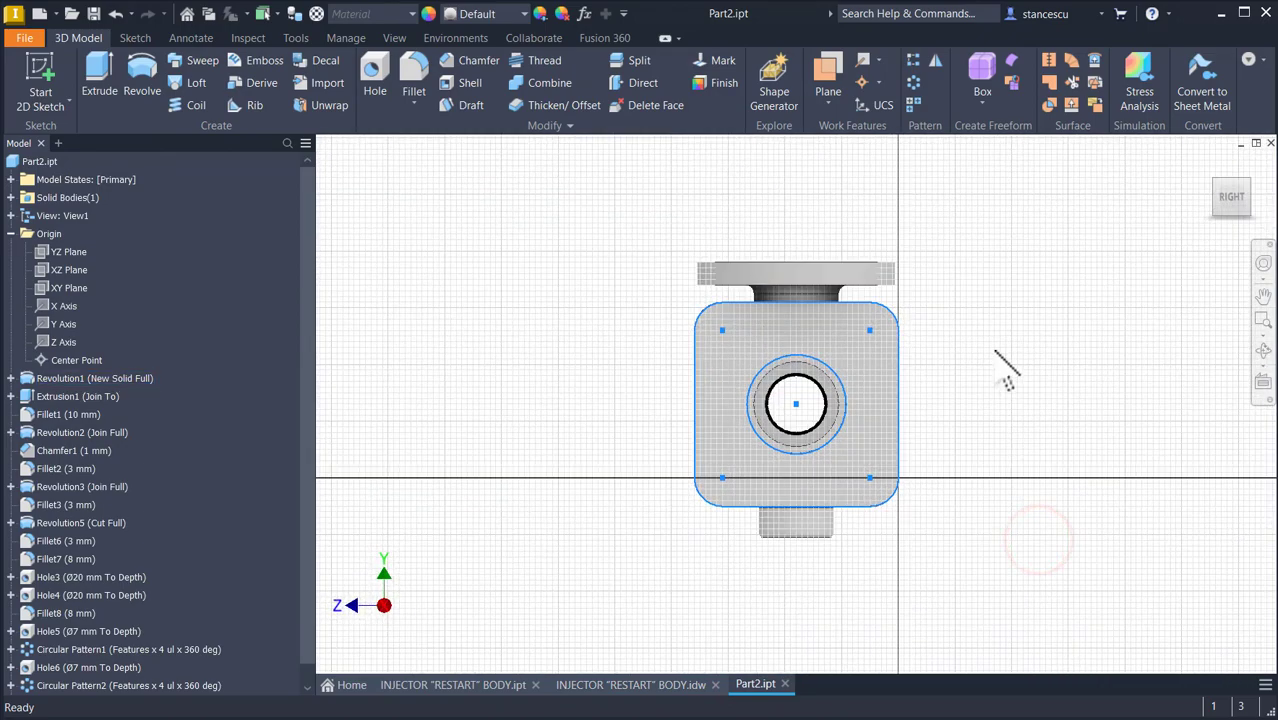
pyautogui.click(721, 327)
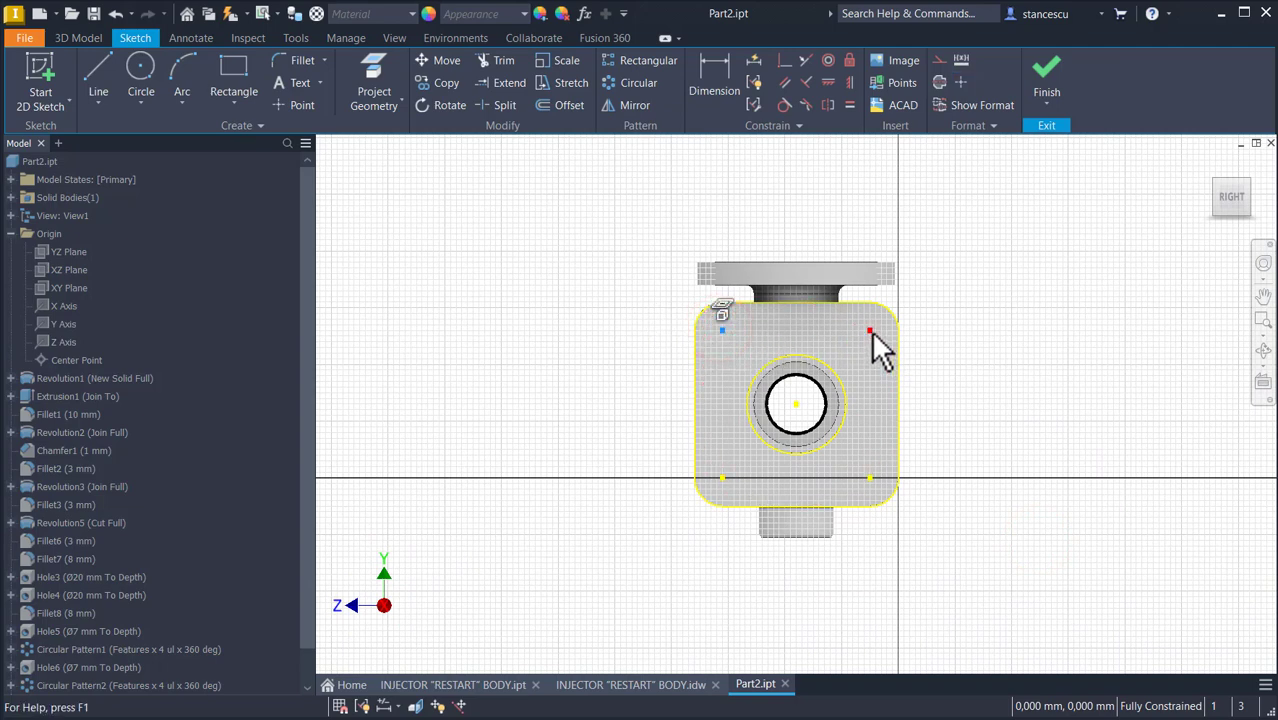
pyautogui.click(871, 330)
pyautogui.click(870, 478)
pyautogui.click(722, 478)
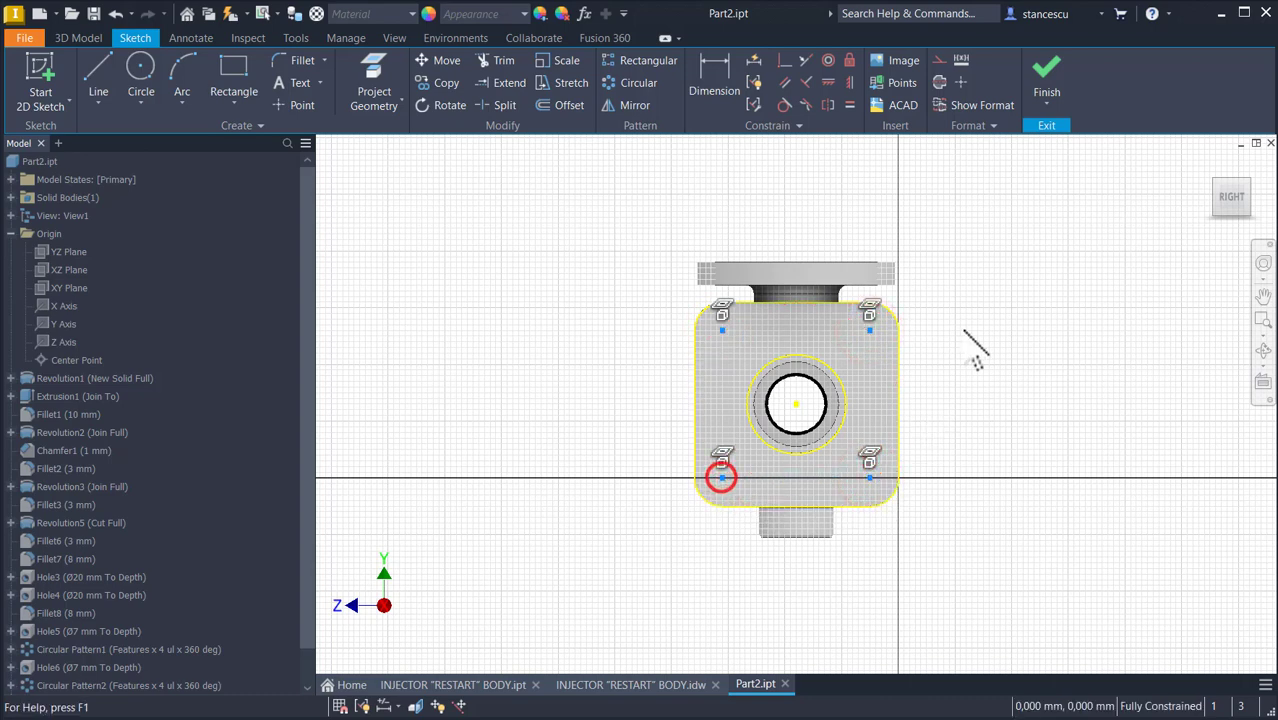
pyautogui.click(961, 83)
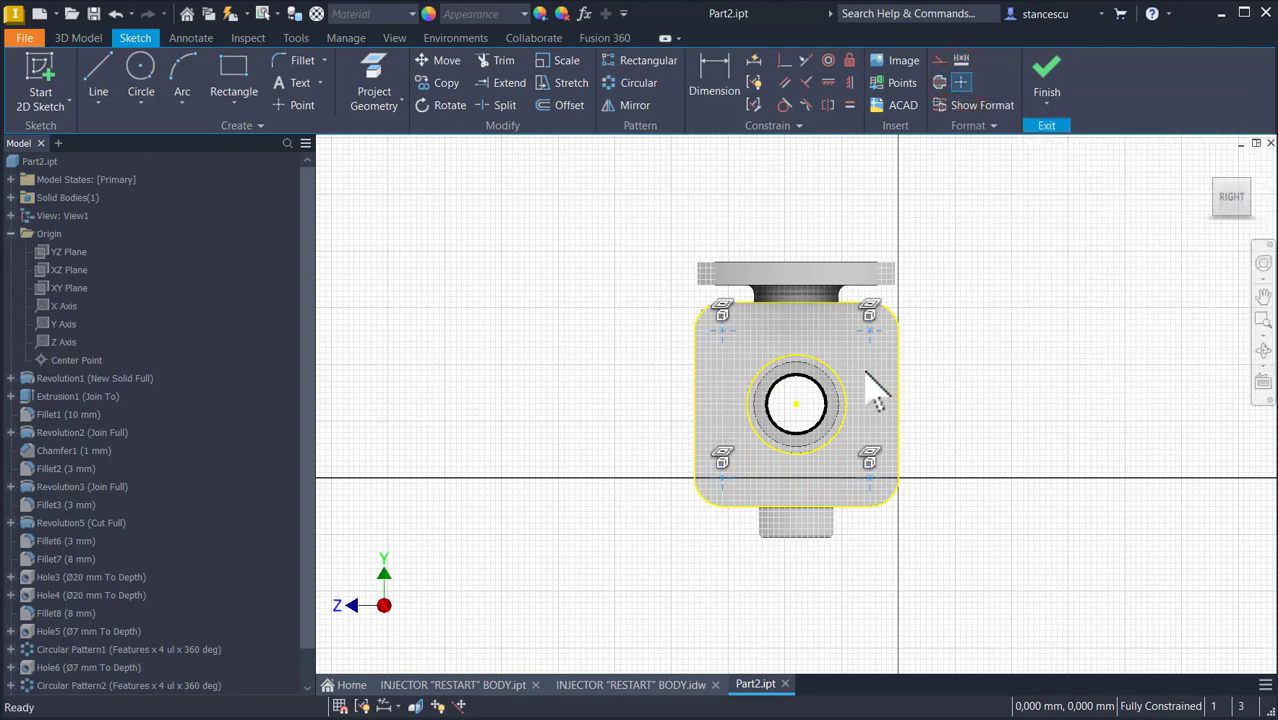
pyautogui.click(1050, 88)
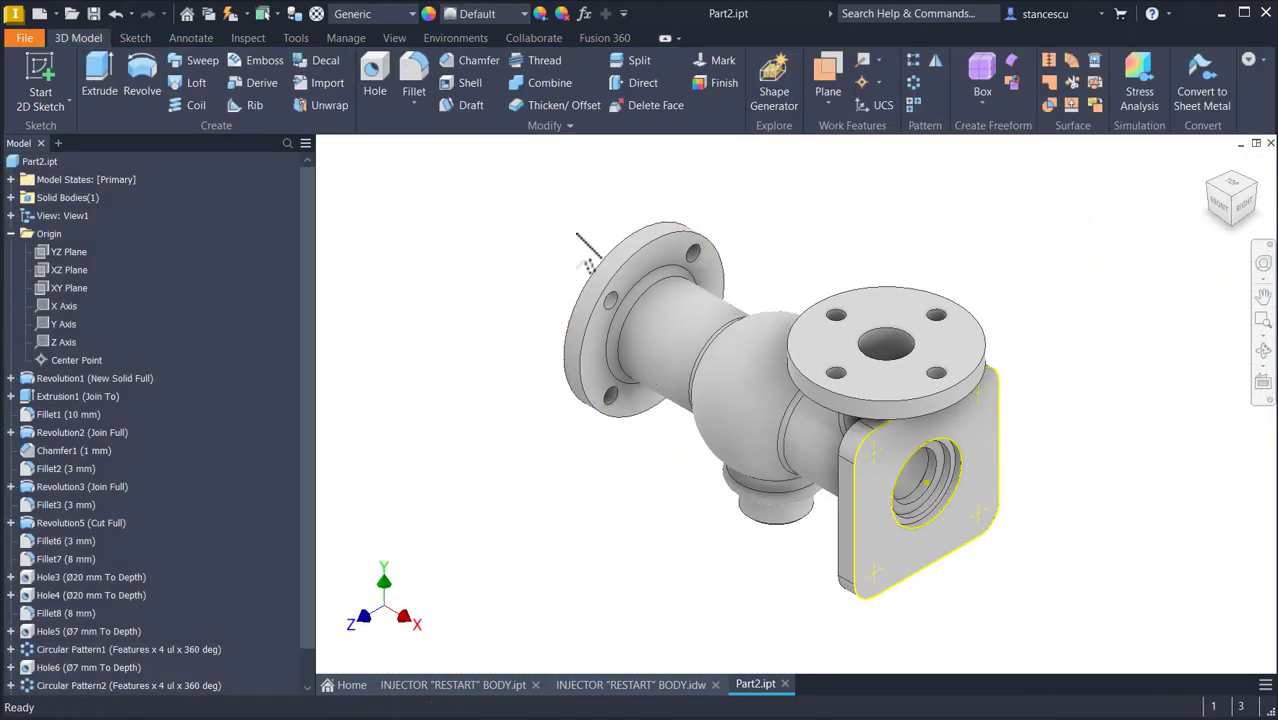
# Step: Cut 8 mm holes at the four corner points, ending at the square flange's back face, and restore the home view
pyautogui.click(380, 85)
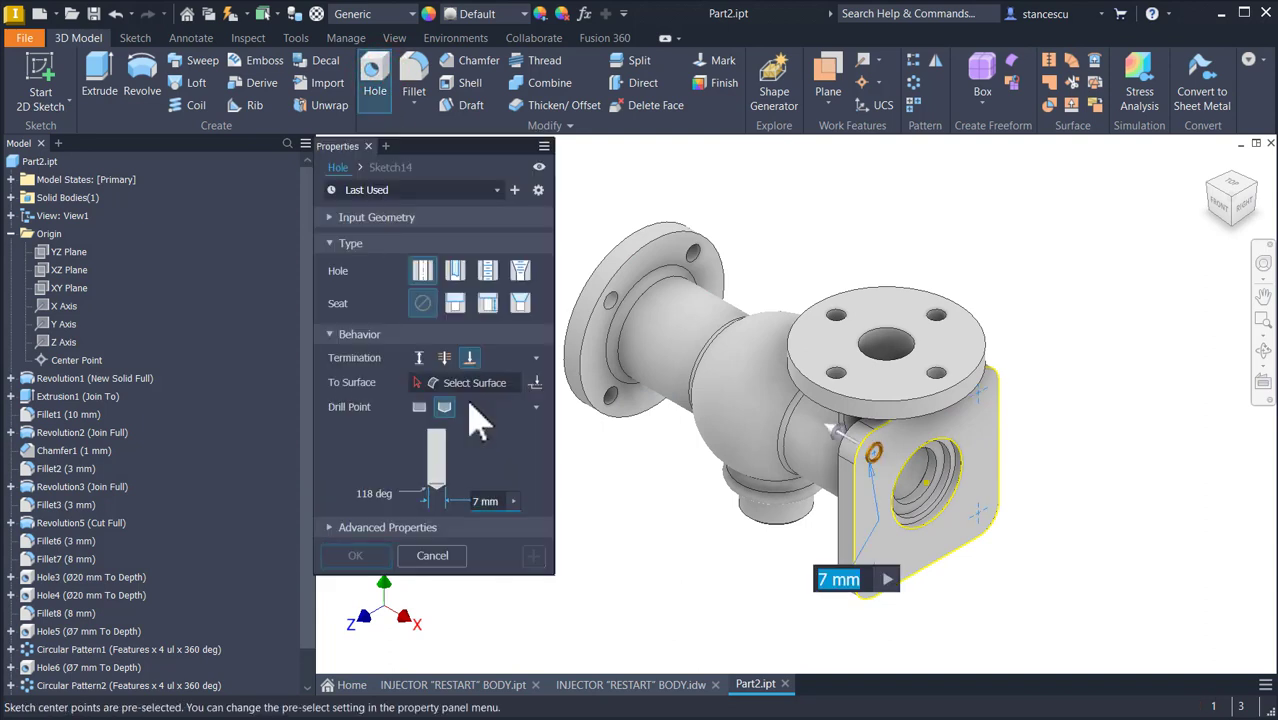
pyautogui.write('8')
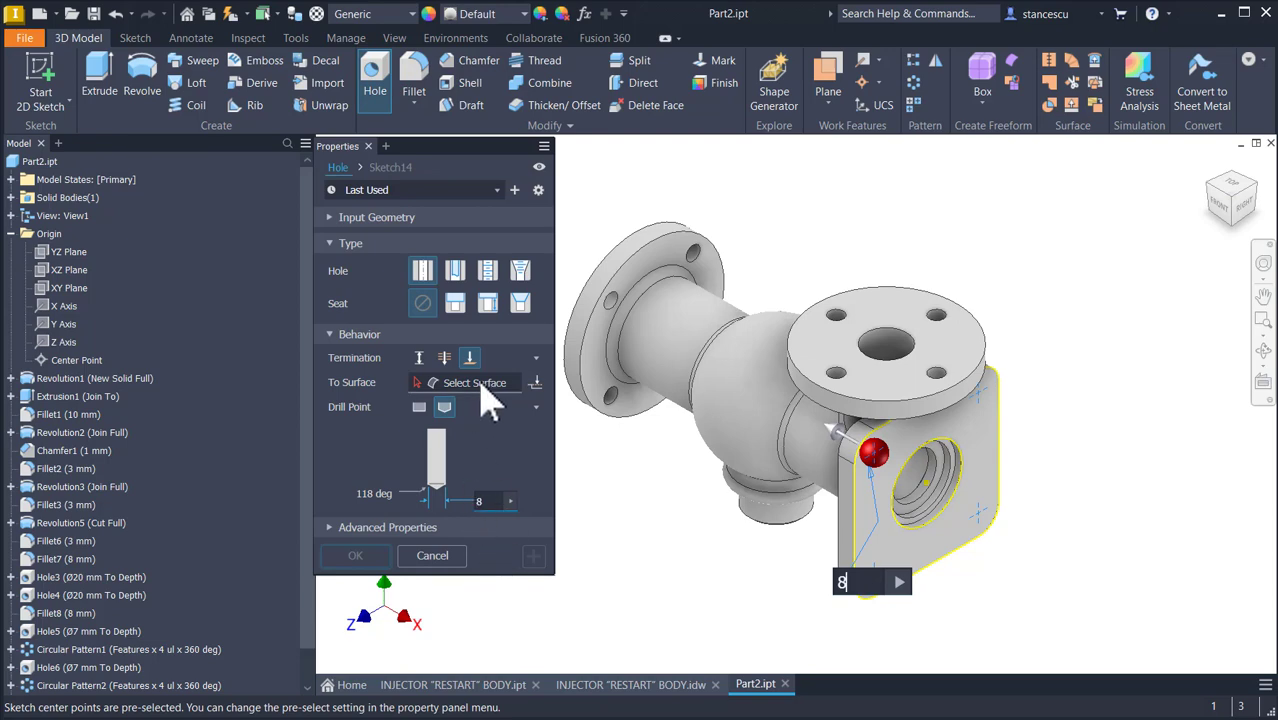
pyautogui.click(481, 383)
pyautogui.keyDown('shift'); pyautogui.moveTo(515, 440); pyautogui.dragTo(349, 590, button='middle'); pyautogui.keyUp('shift')
pyautogui.click(950, 595)
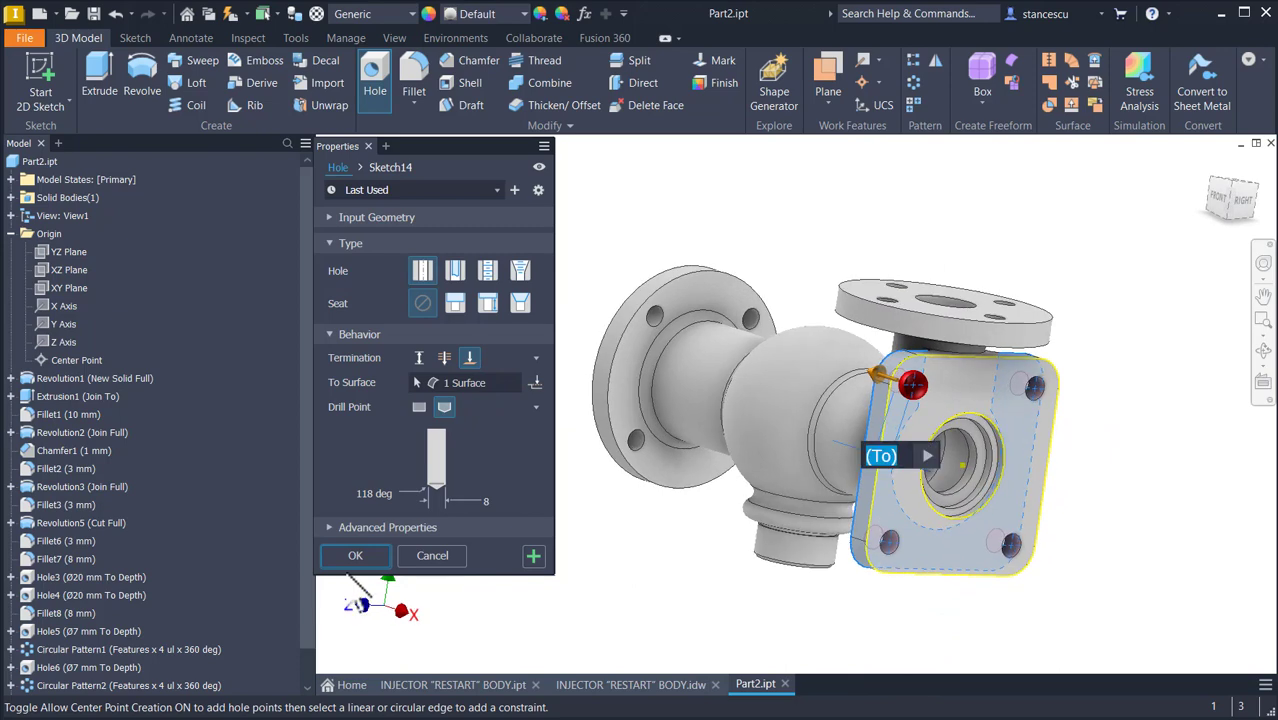
pyautogui.click(356, 556)
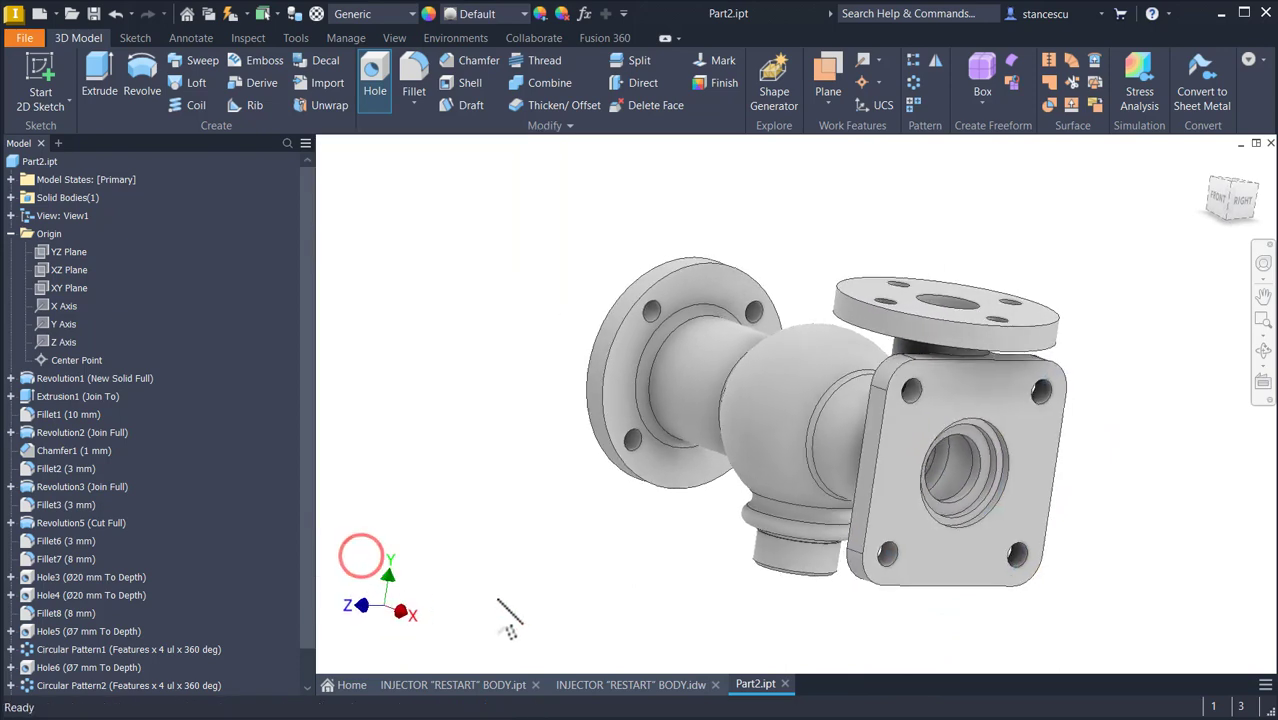
pyautogui.keyDown('shift'); pyautogui.moveTo(498, 600); pyautogui.dragTo(516, 592, button='middle'); pyautogui.keyUp('shift')
pyautogui.press('F6')
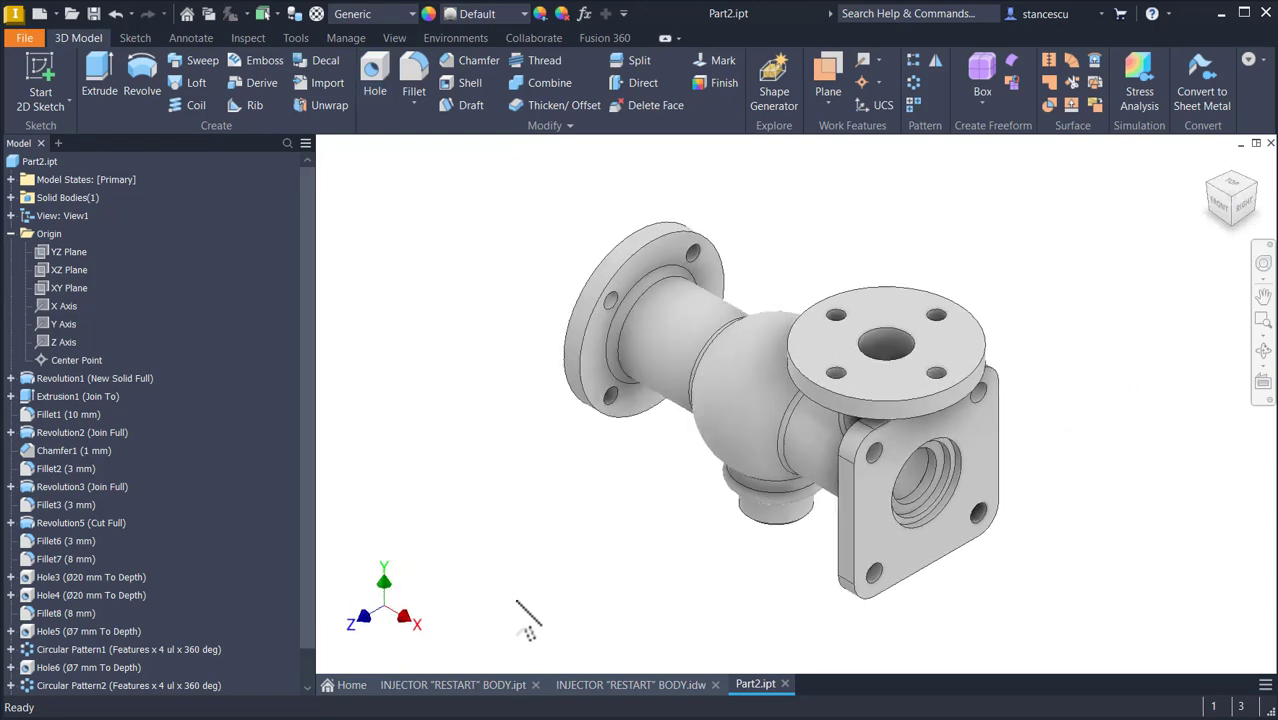
pyautogui.keyDown('shift'); pyautogui.moveTo(518, 602); pyautogui.dragTo(521, 595, button='middle'); pyautogui.keyUp('shift')
pyautogui.press('F6')
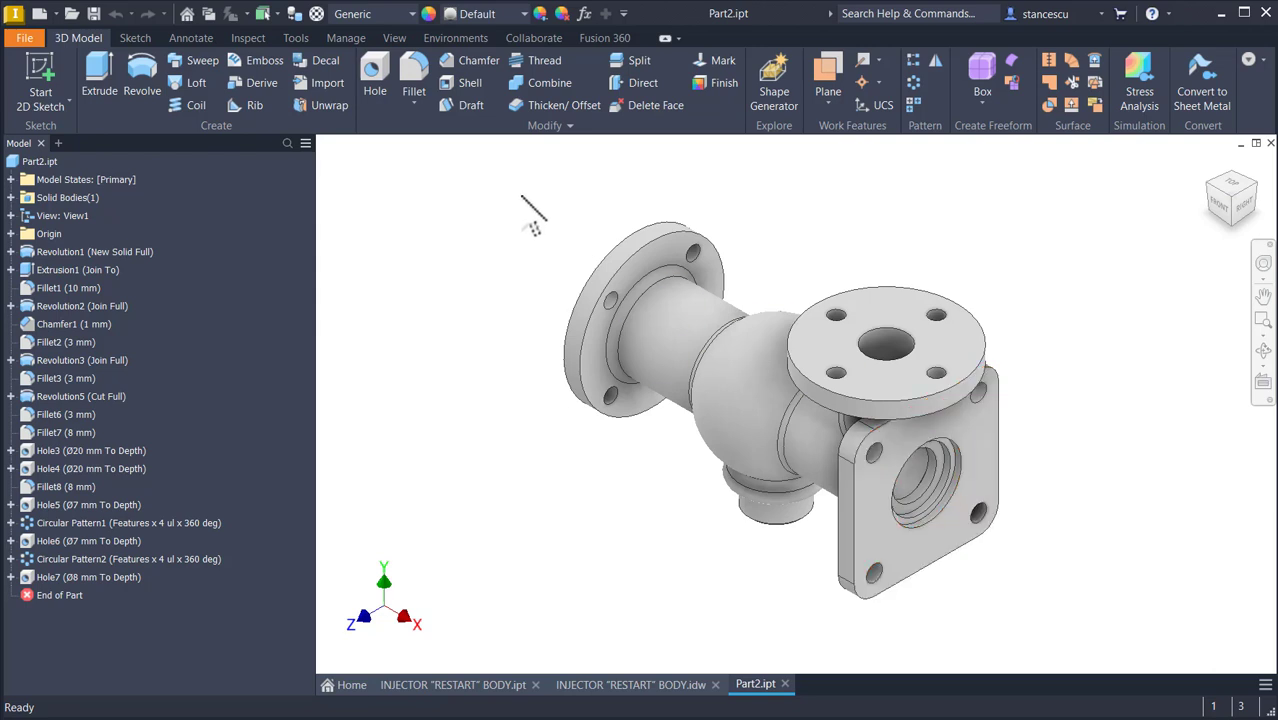
# Step: Measure the width across the square flange and the outer diameter of the round end flange
pyautogui.click(480, 158)
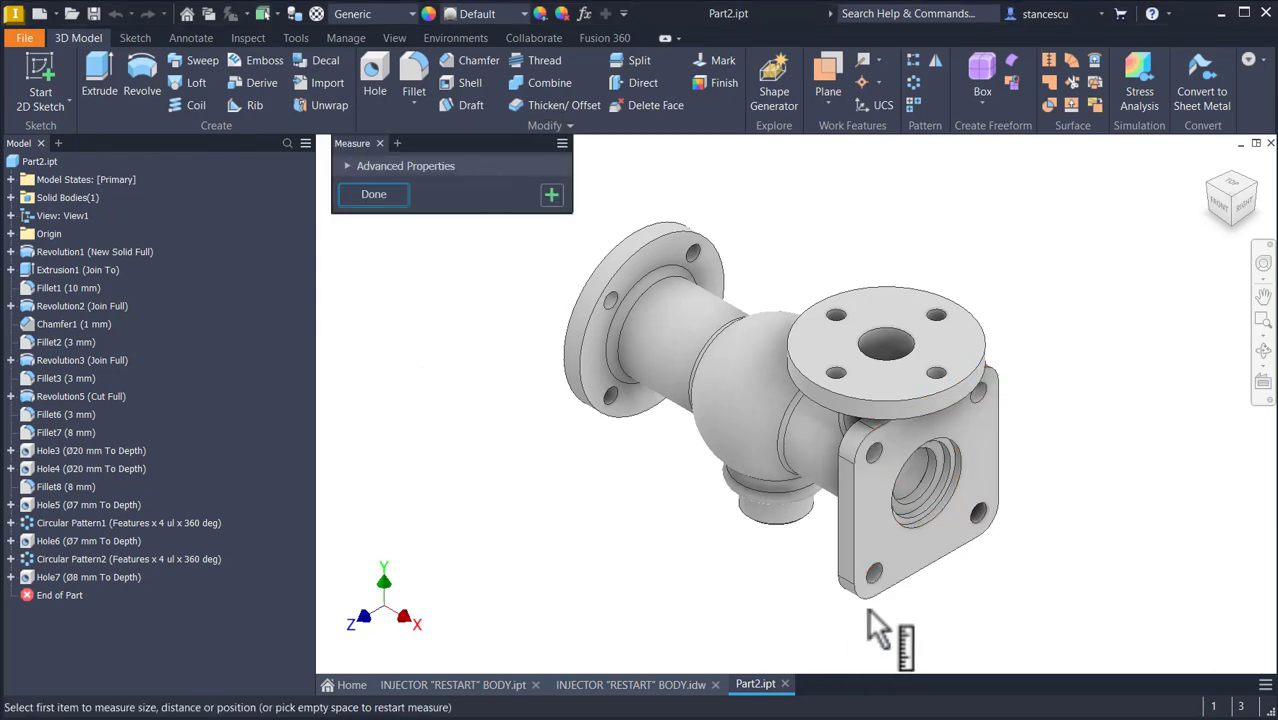
pyautogui.click(856, 512)
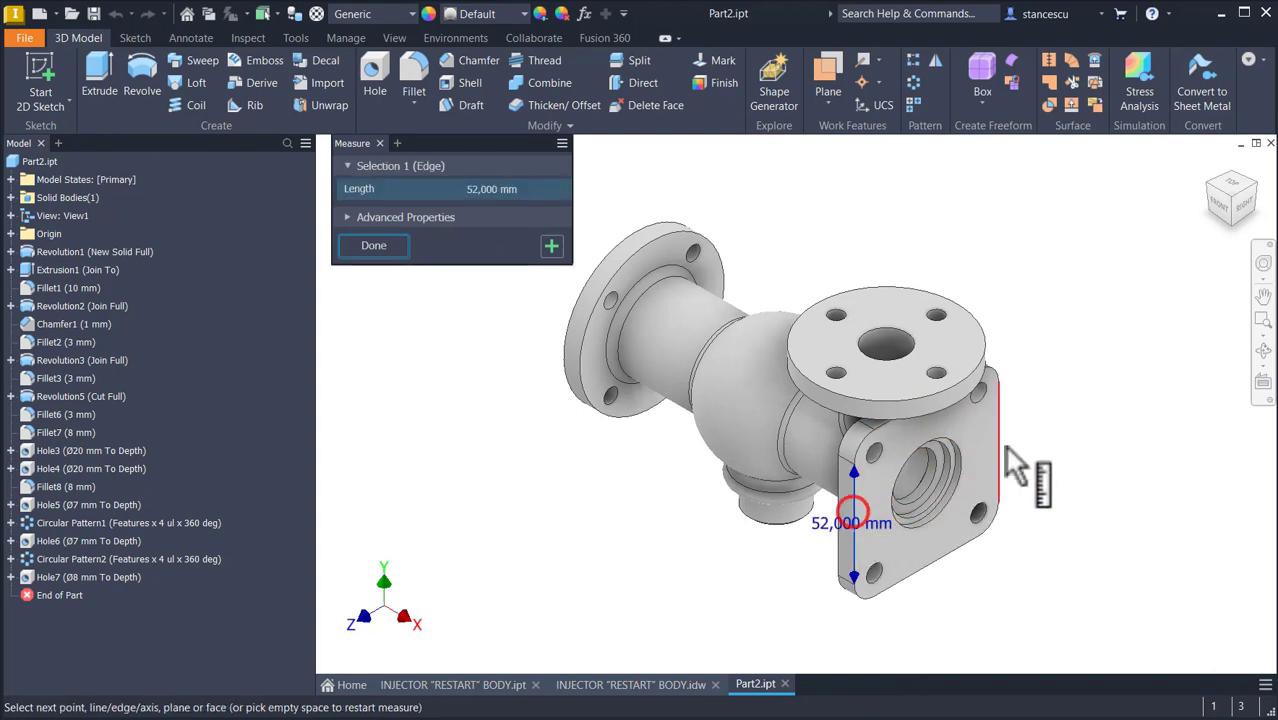
pyautogui.click(999, 437)
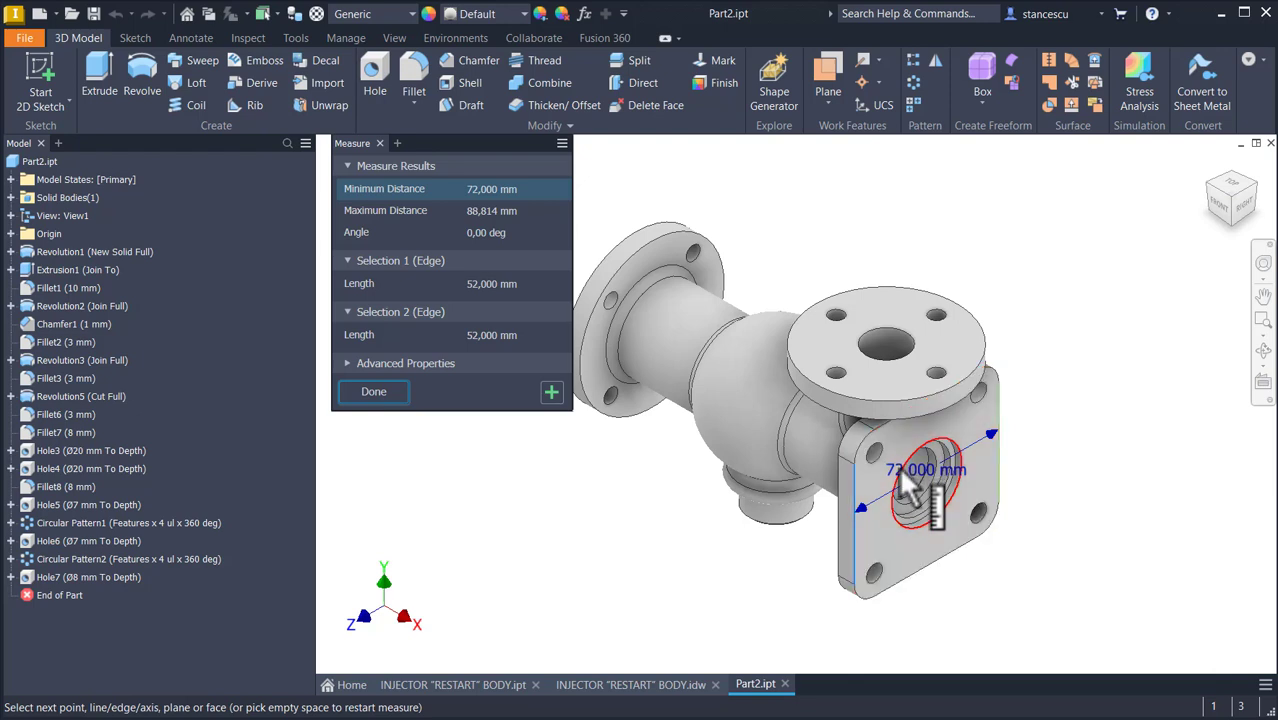
pyautogui.click(830, 218)
pyautogui.click(722, 260)
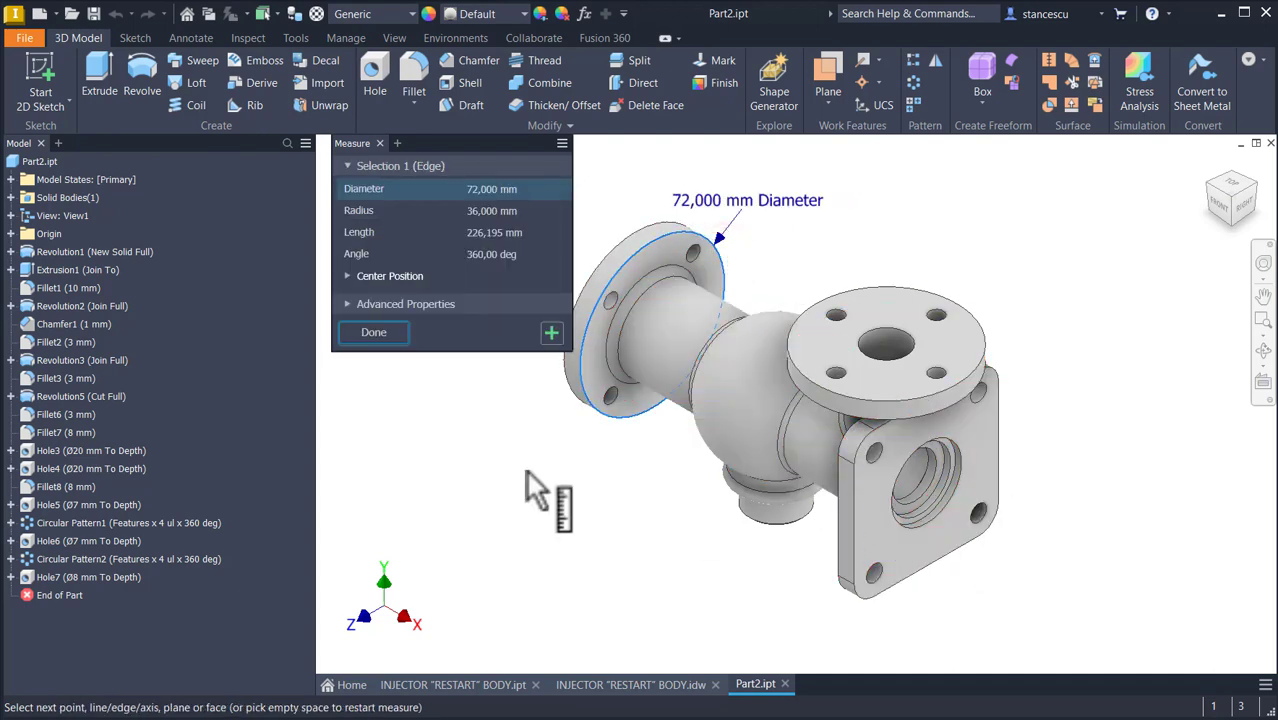
pyautogui.click(374, 333)
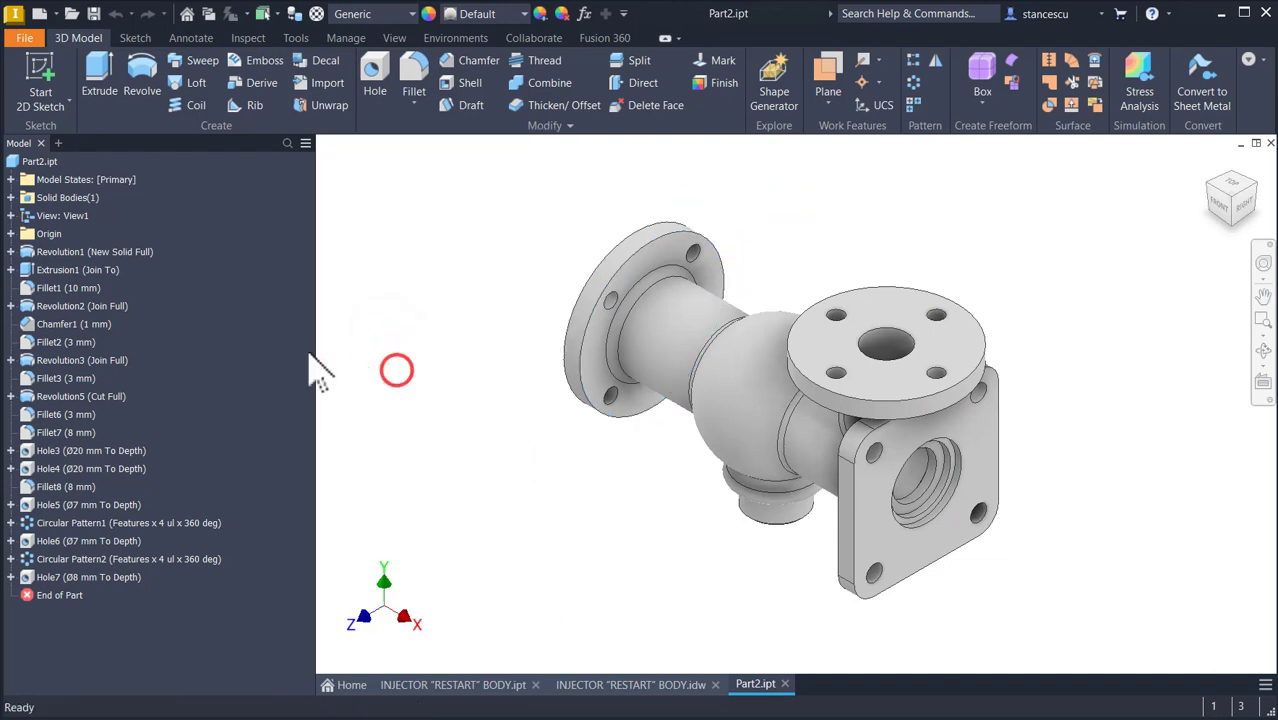
# Step: Open the square flange's sketch and delete the tangent constraint between the square's top edge and the outer circle
pyautogui.click(11, 270)
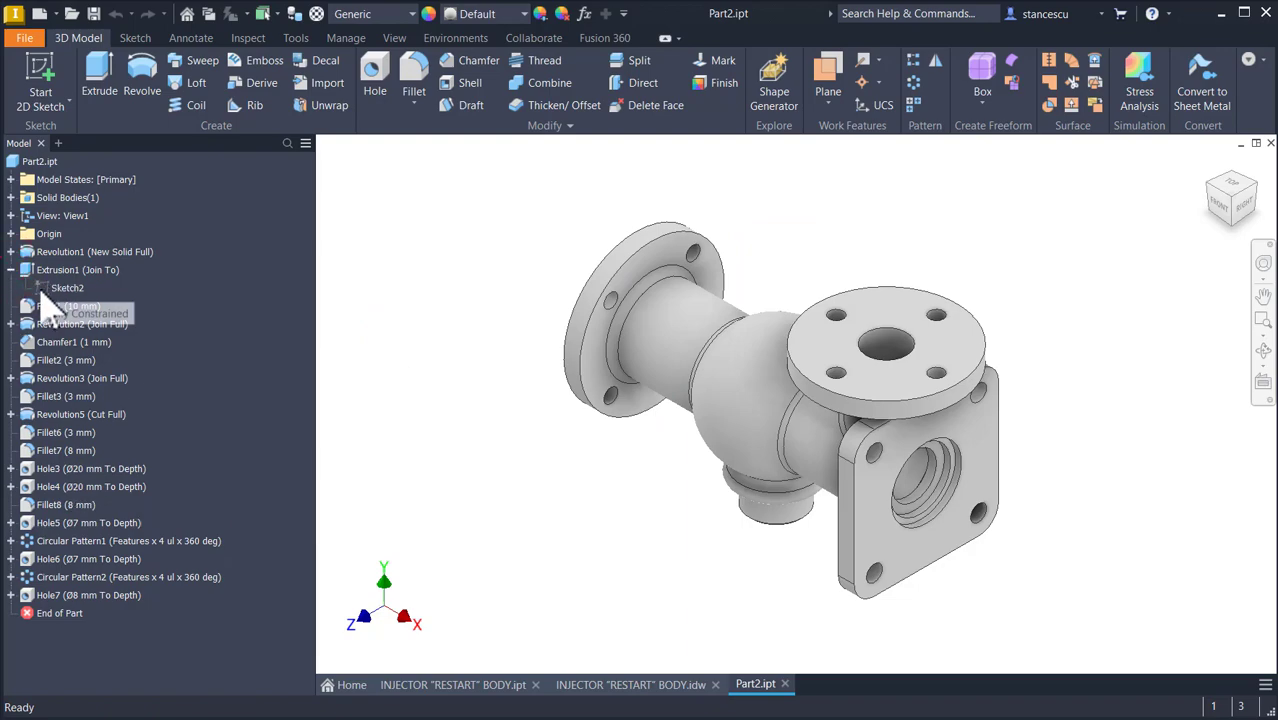
pyautogui.doubleClick(45, 288)
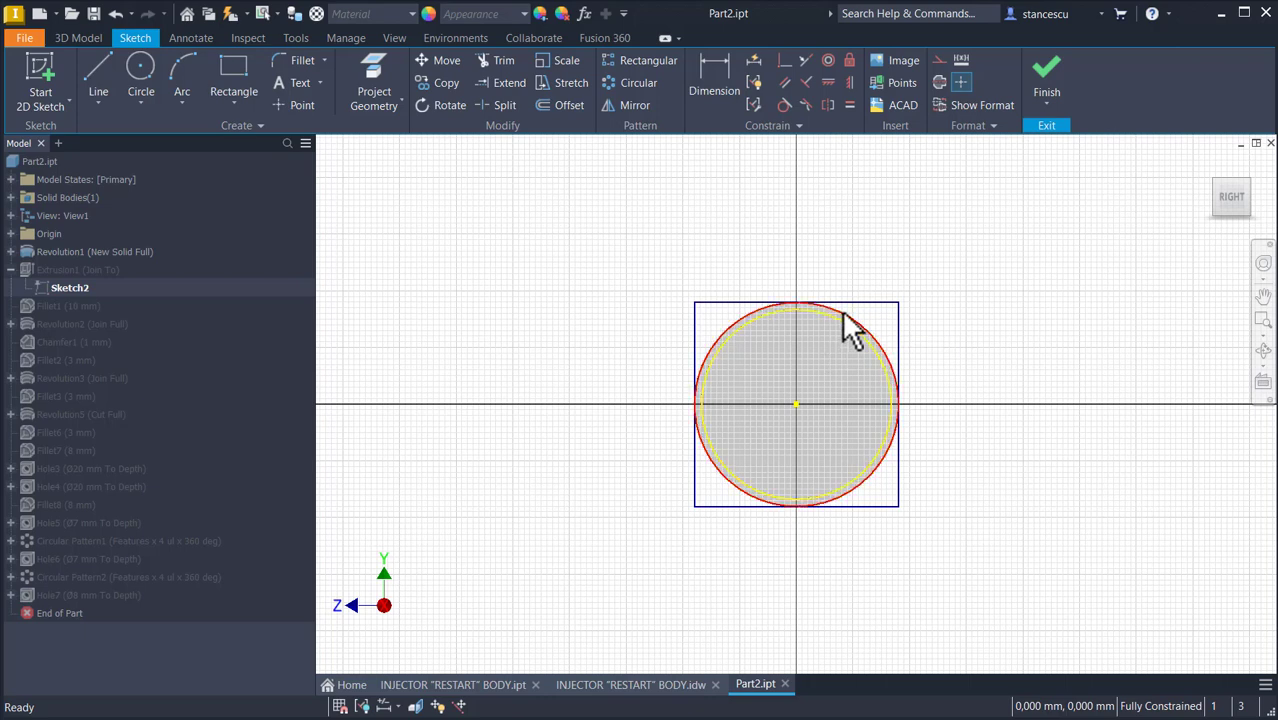
pyautogui.click(843, 316)
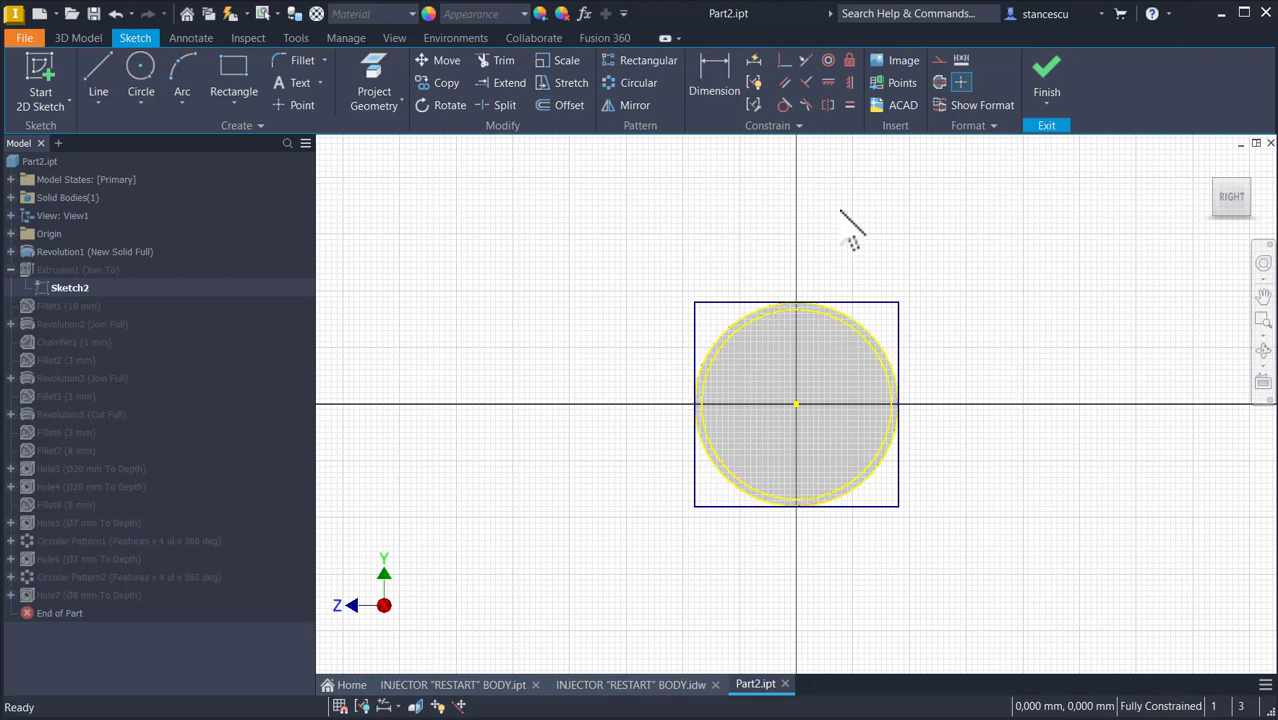
pyautogui.click(846, 294)
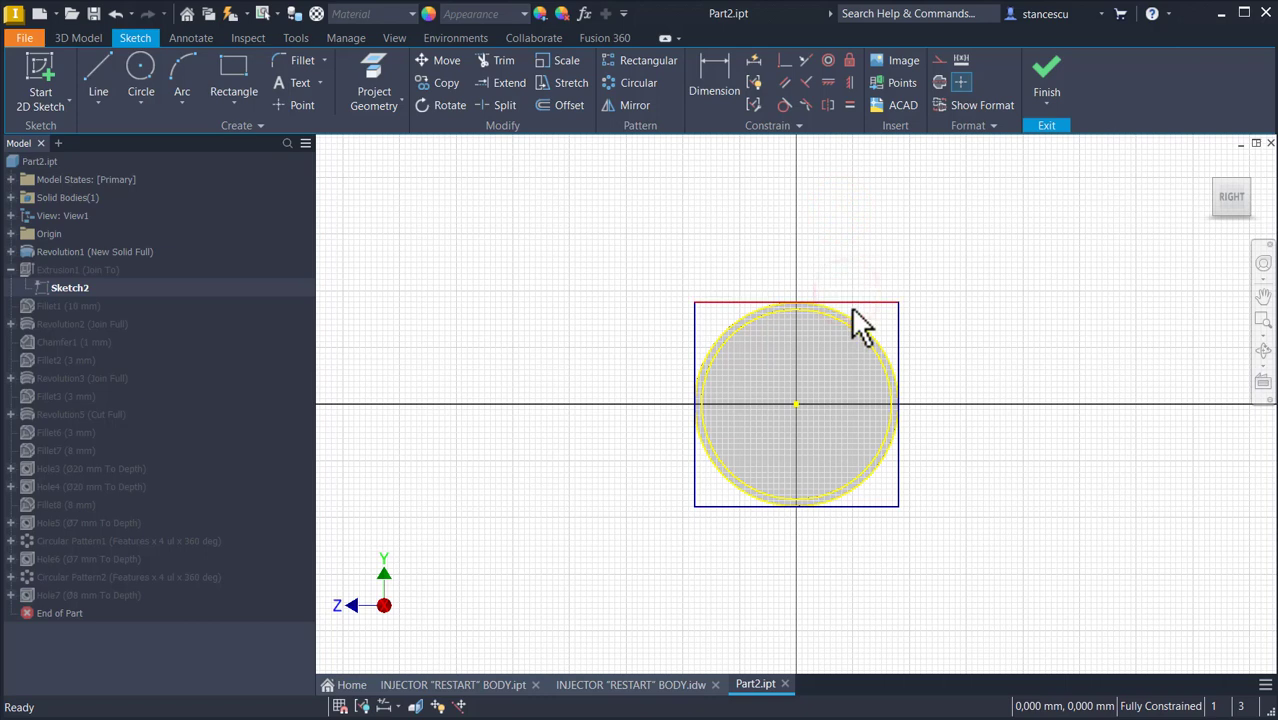
pyautogui.click(856, 302)
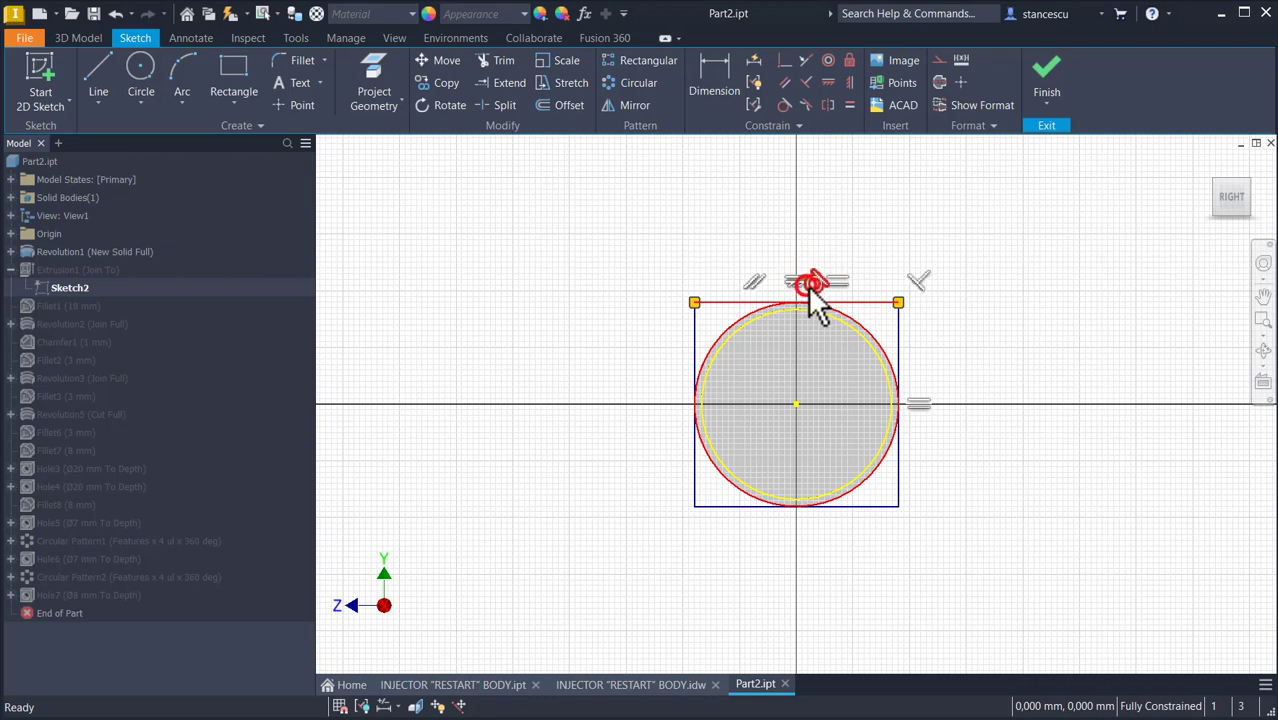
pyautogui.press('Delete')
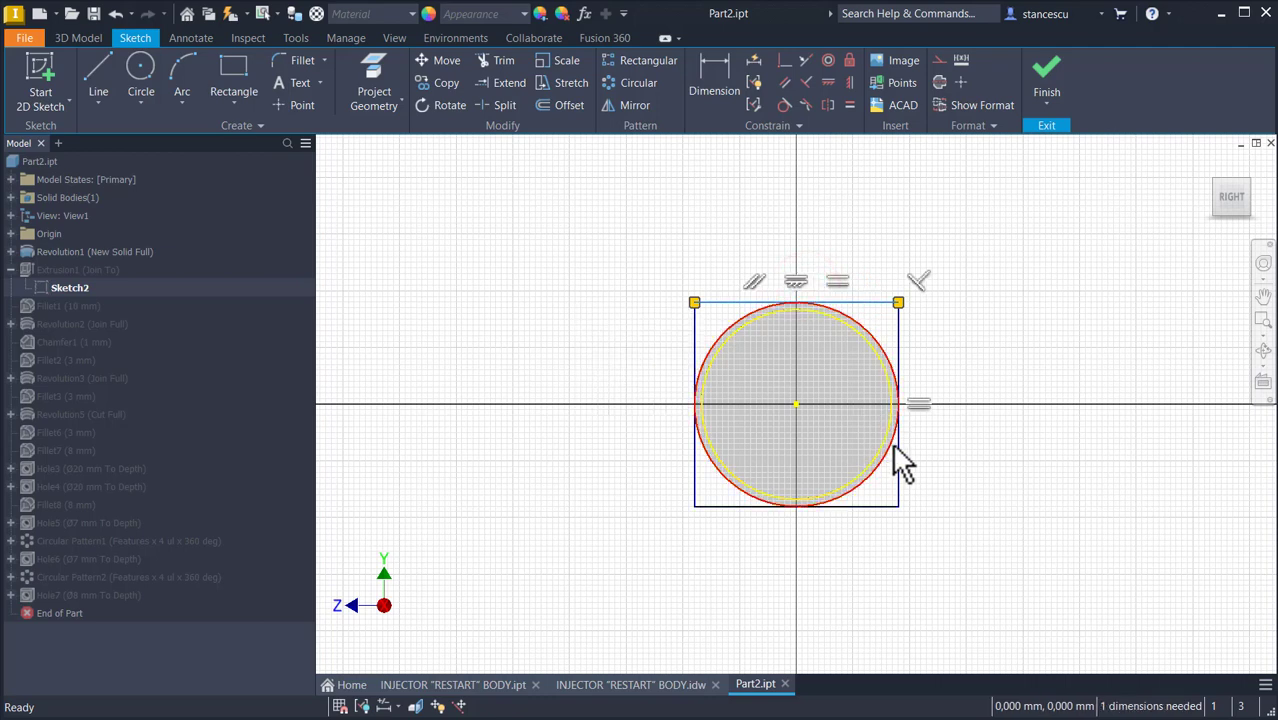
# Step: Delete the tangent constraints between the square's right and left edges and the outer circle
pyautogui.click(901, 450)
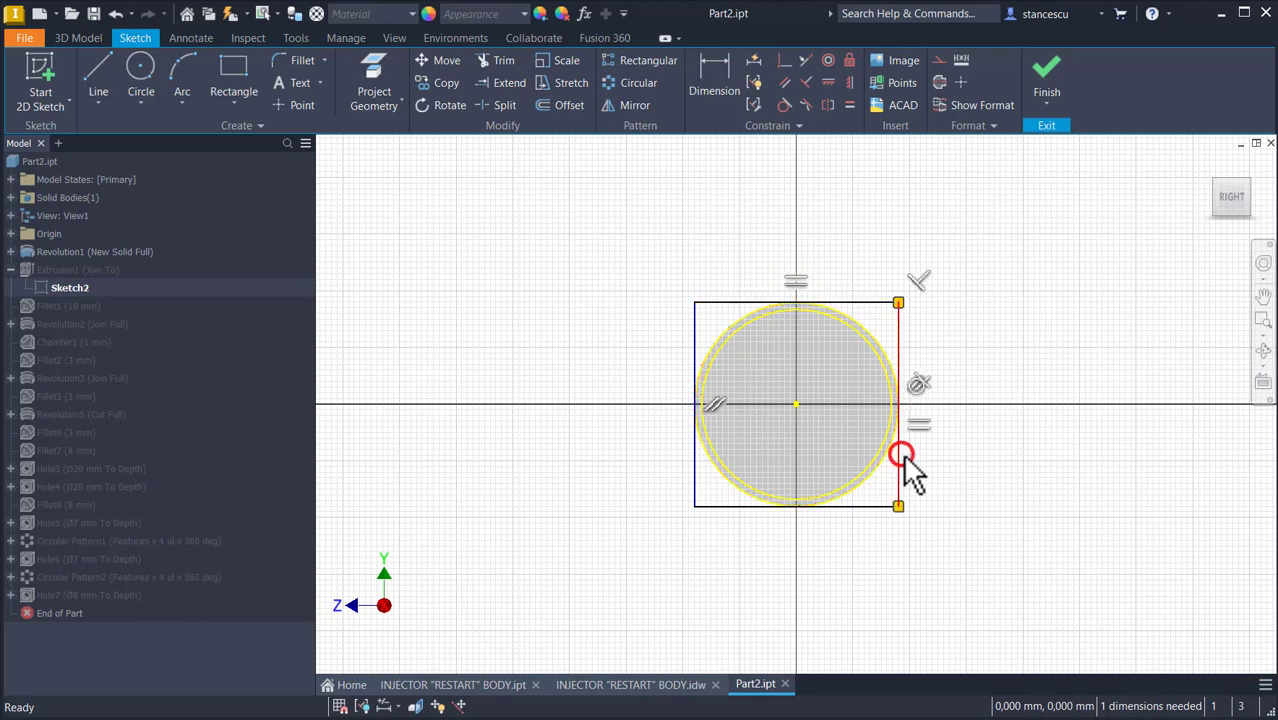
pyautogui.click(912, 390)
pyautogui.press('Delete')
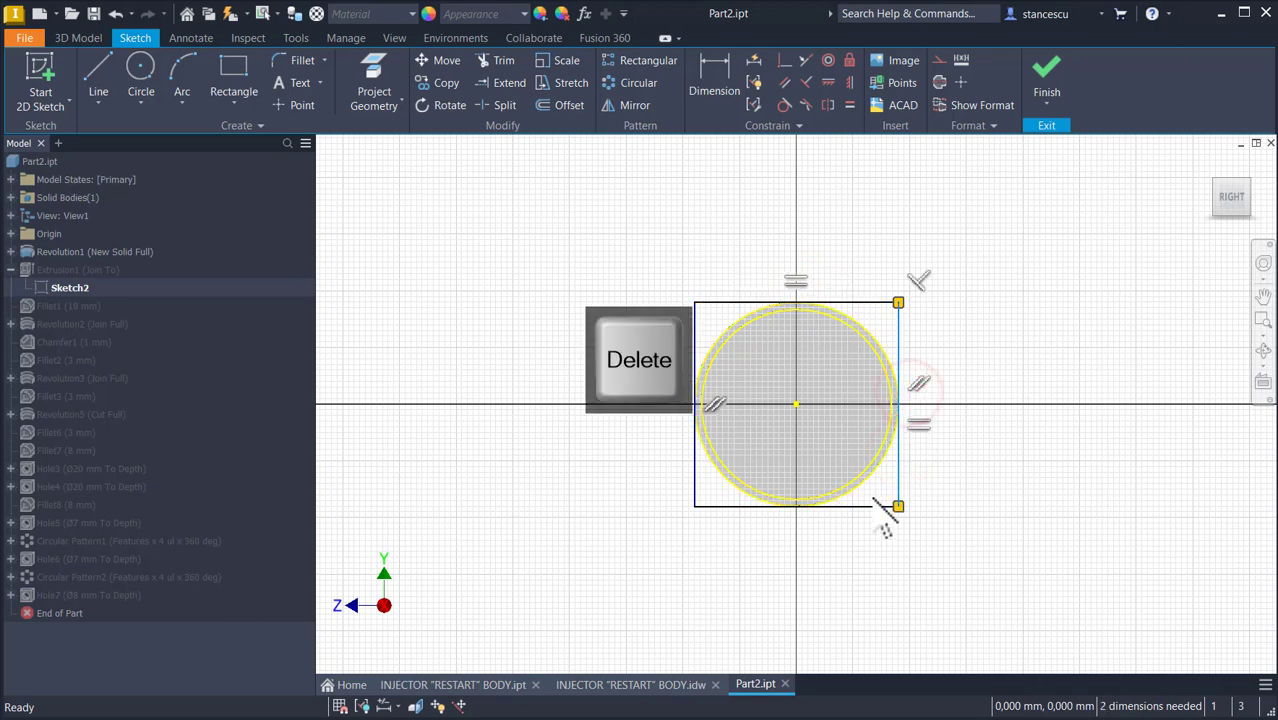
pyautogui.click(871, 506)
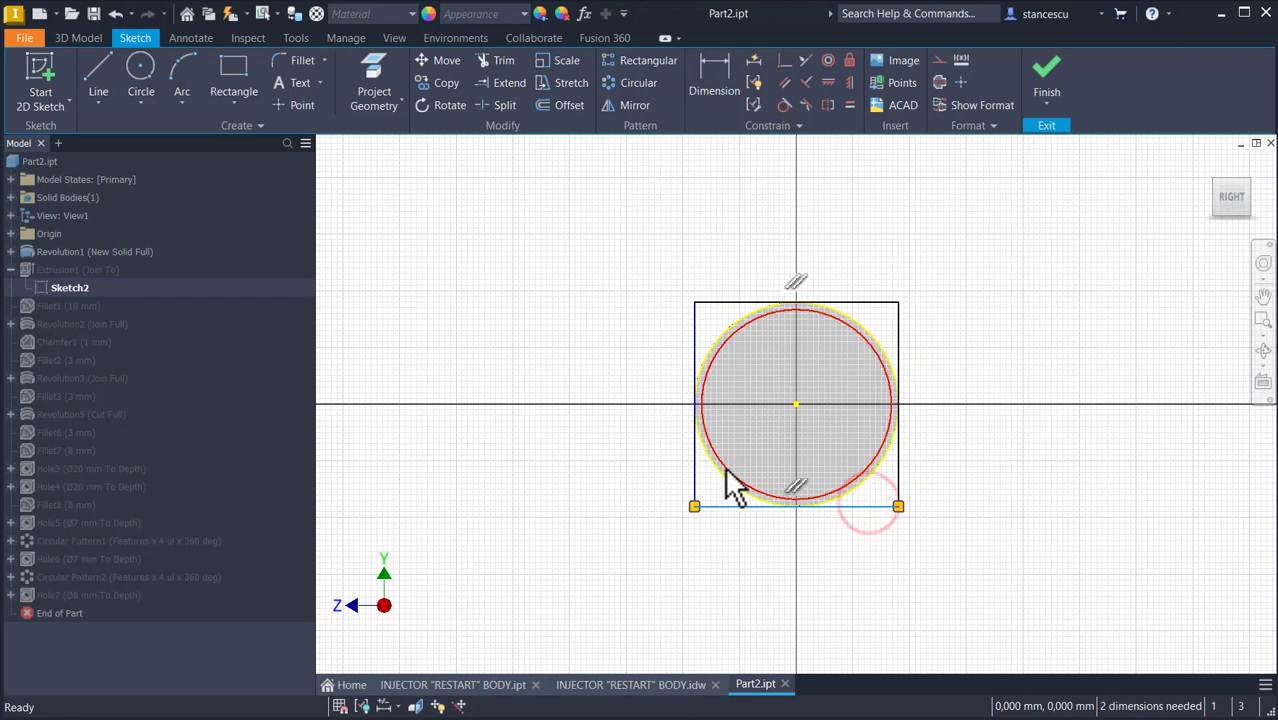
pyautogui.click(695, 476)
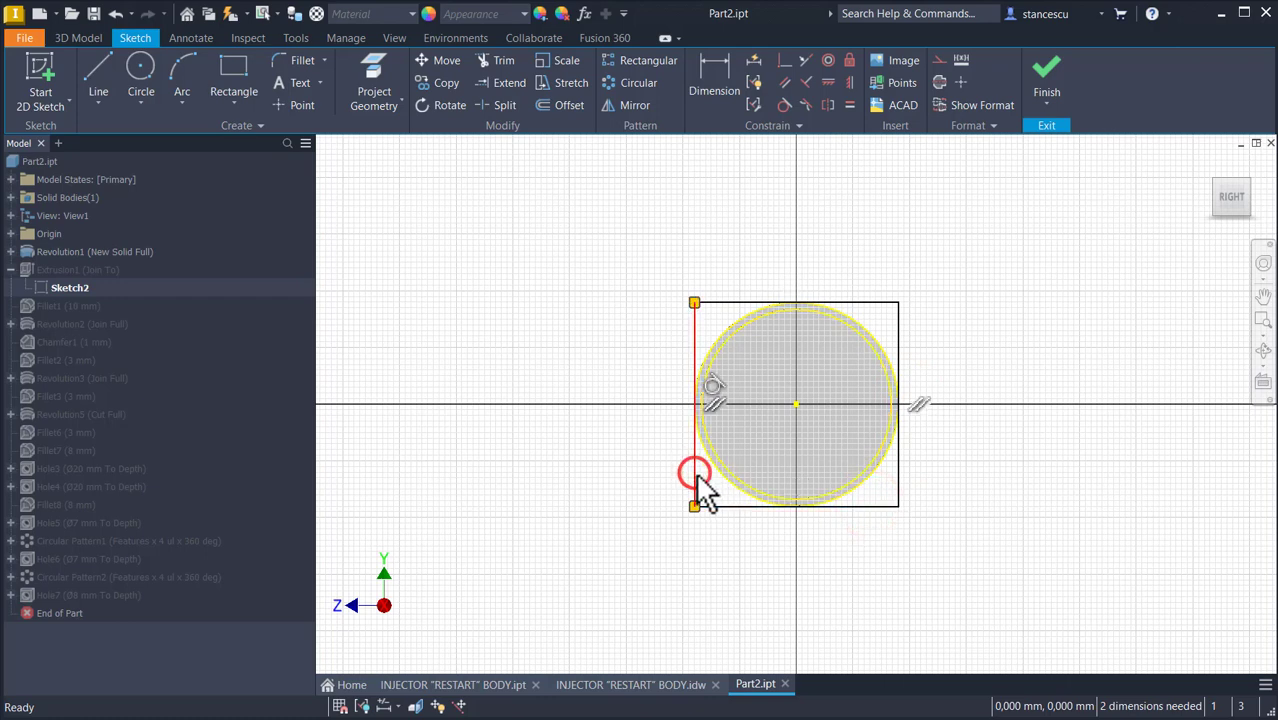
pyautogui.click(719, 378)
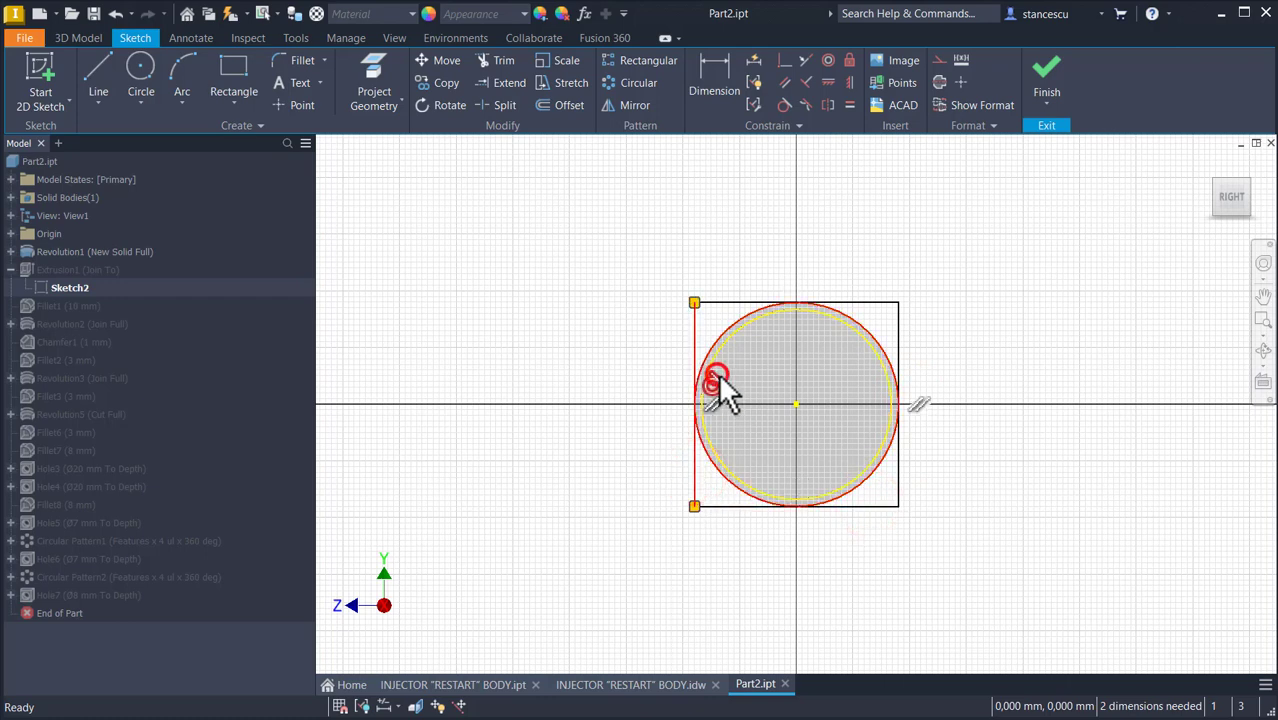
pyautogui.press('Delete')
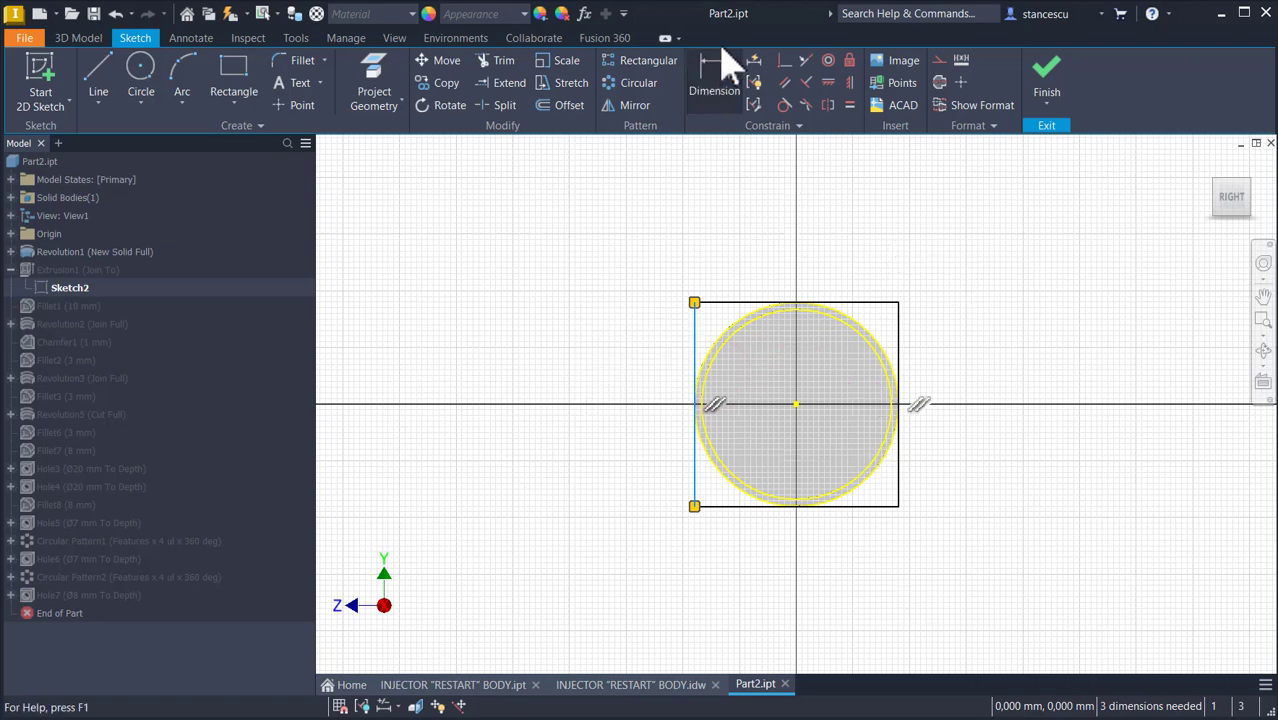
# Step: Make the square's top, right and left edges tangent to the inner projected circle and finish the sketch
pyautogui.click(784, 105)
pyautogui.click(739, 301)
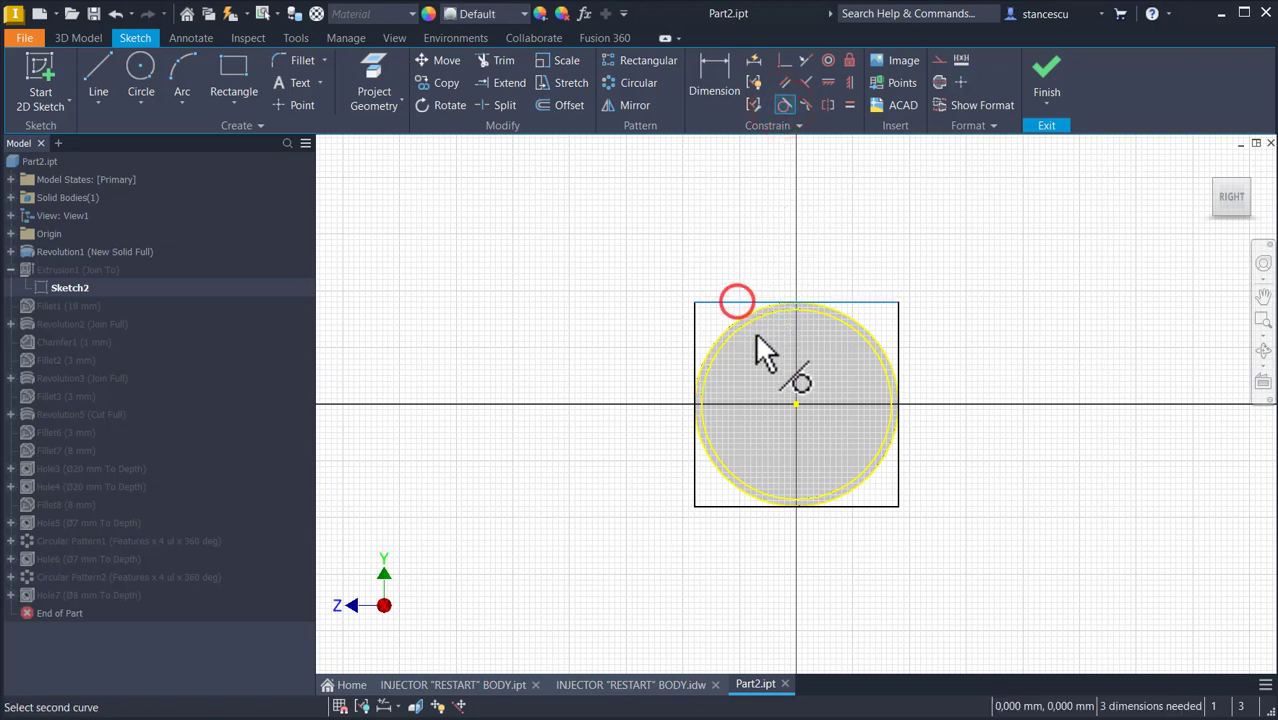
pyautogui.click(753, 324)
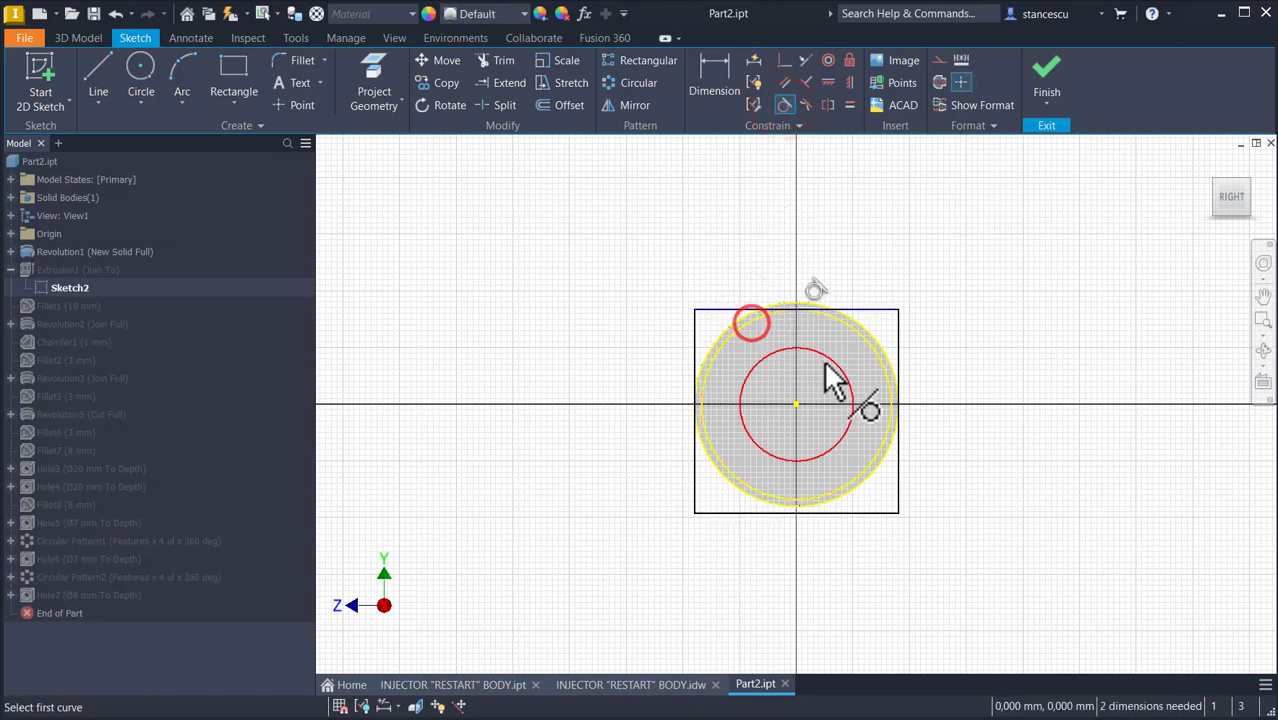
pyautogui.click(896, 345)
pyautogui.click(882, 356)
pyautogui.click(806, 487)
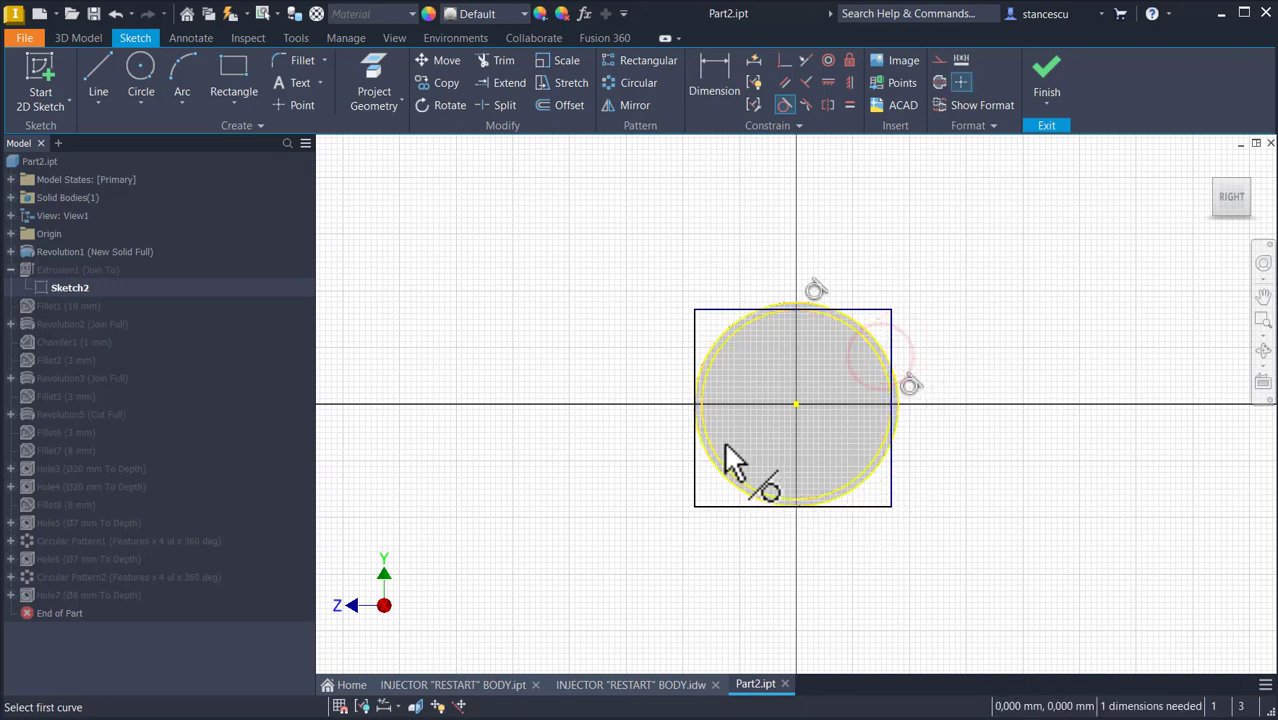
pyautogui.click(692, 480)
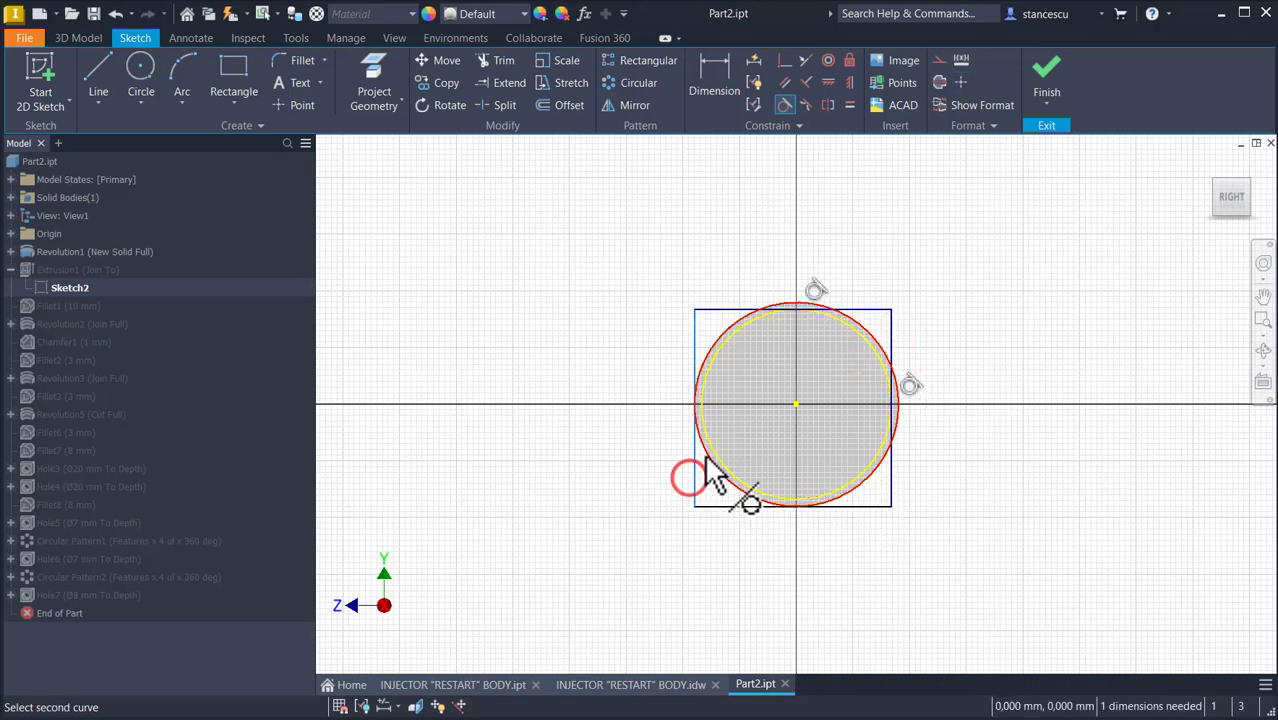
pyautogui.click(805, 521)
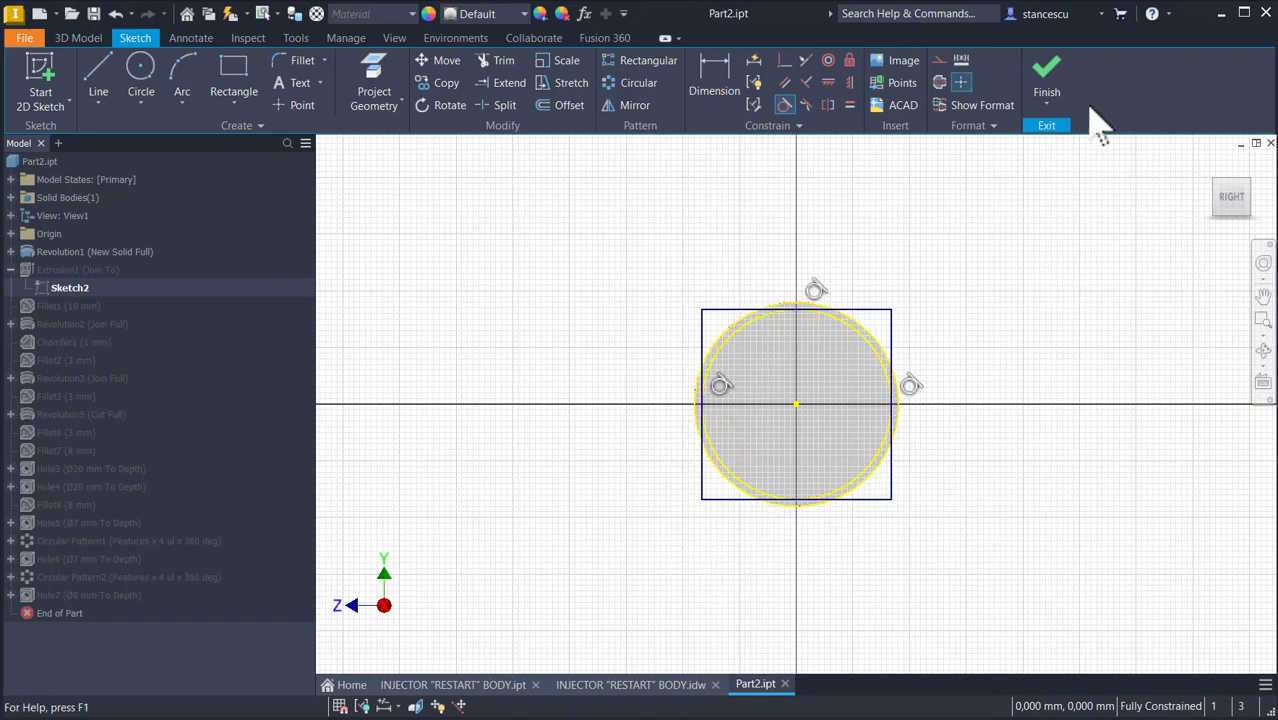
pyautogui.click(1050, 85)
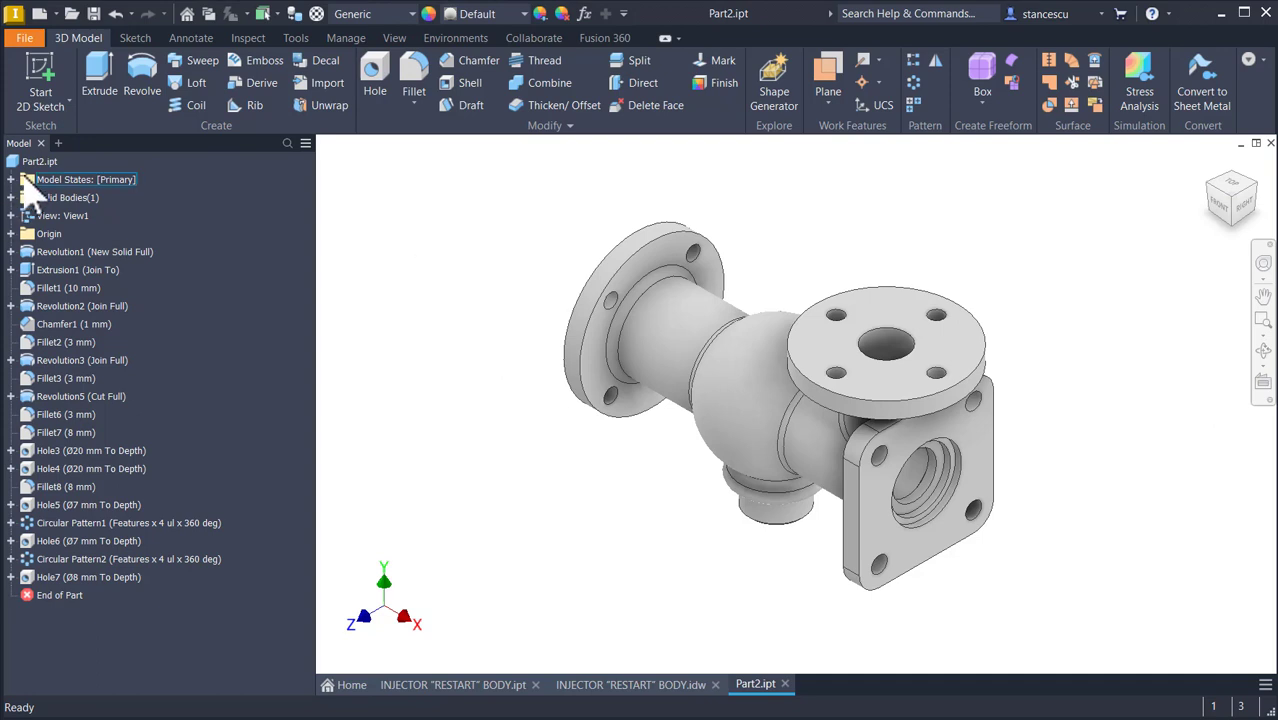
# Step: Update the physical properties of Part2 in its iProperties and copy the calculated volume
pyautogui.click(40, 163)
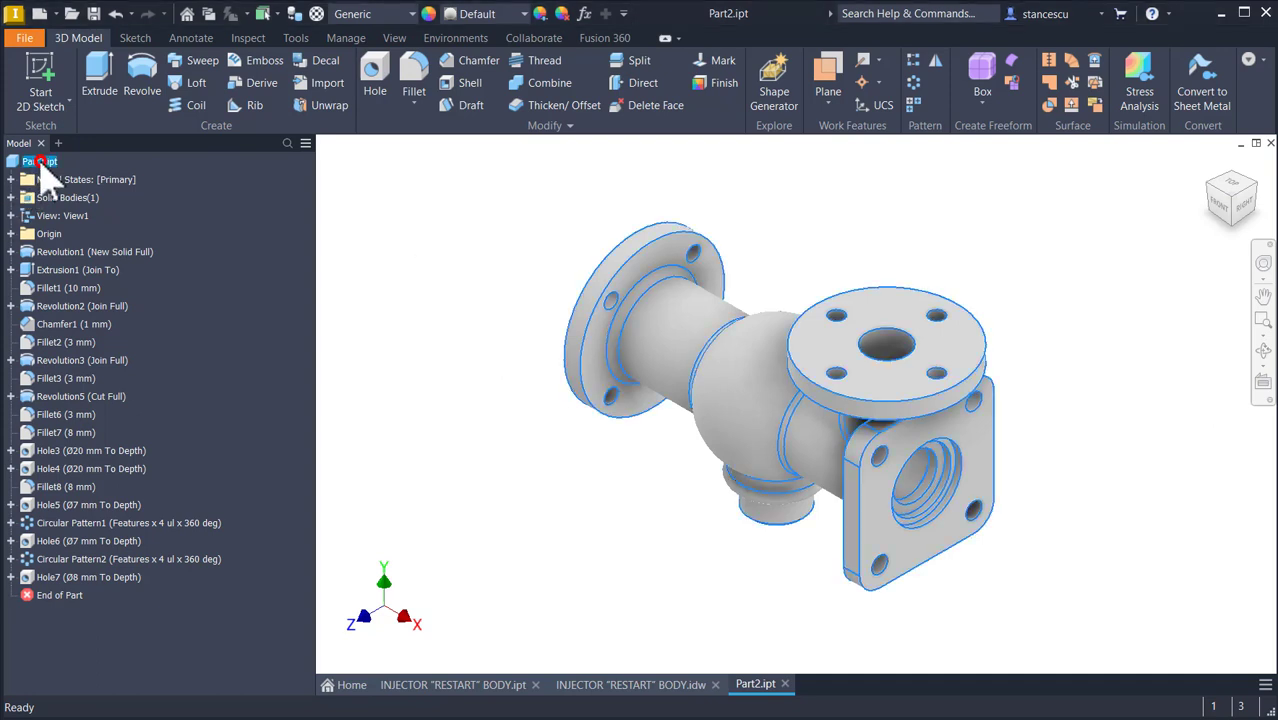
pyautogui.rightClick(44, 172)
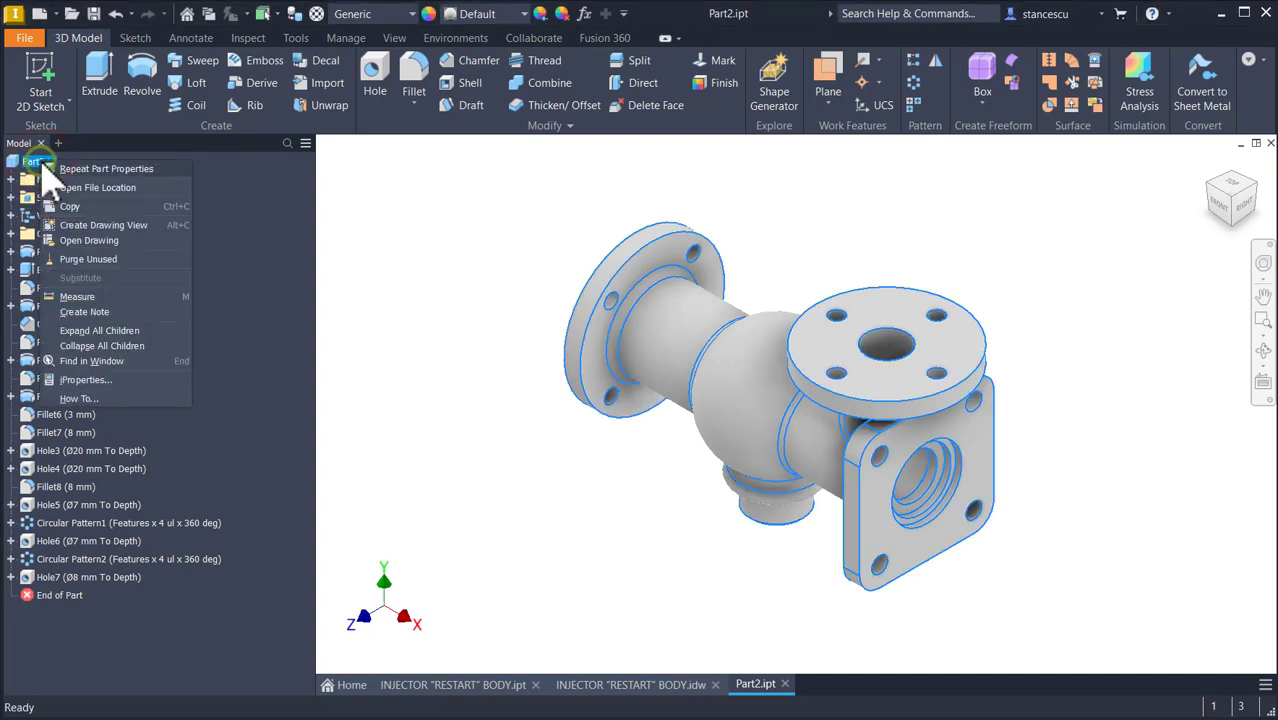
pyautogui.click(78, 380)
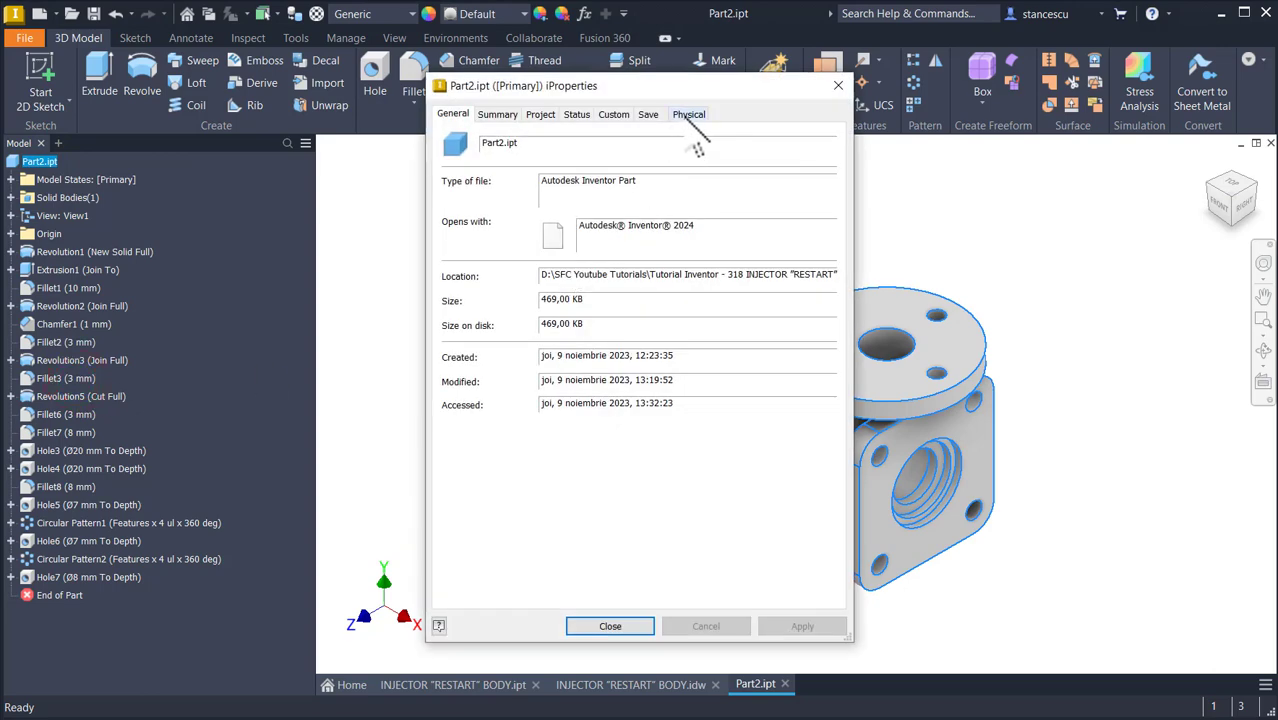
pyautogui.click(688, 114)
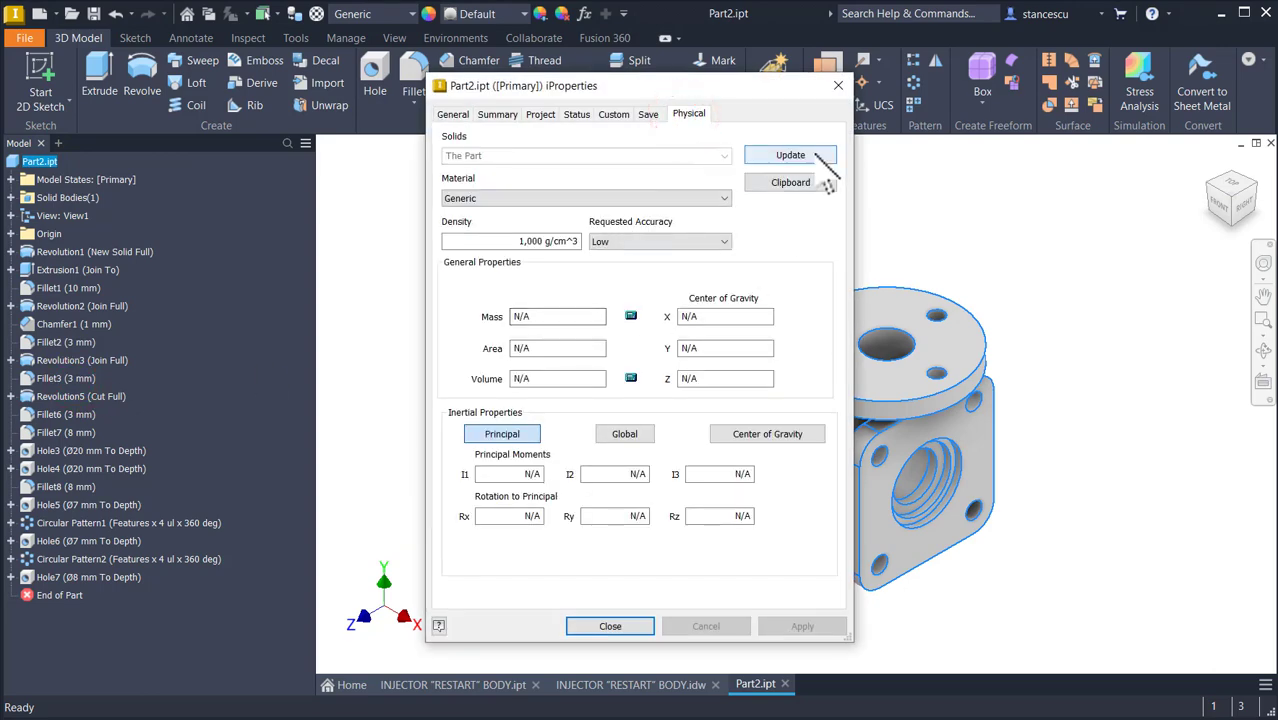
pyautogui.click(814, 155)
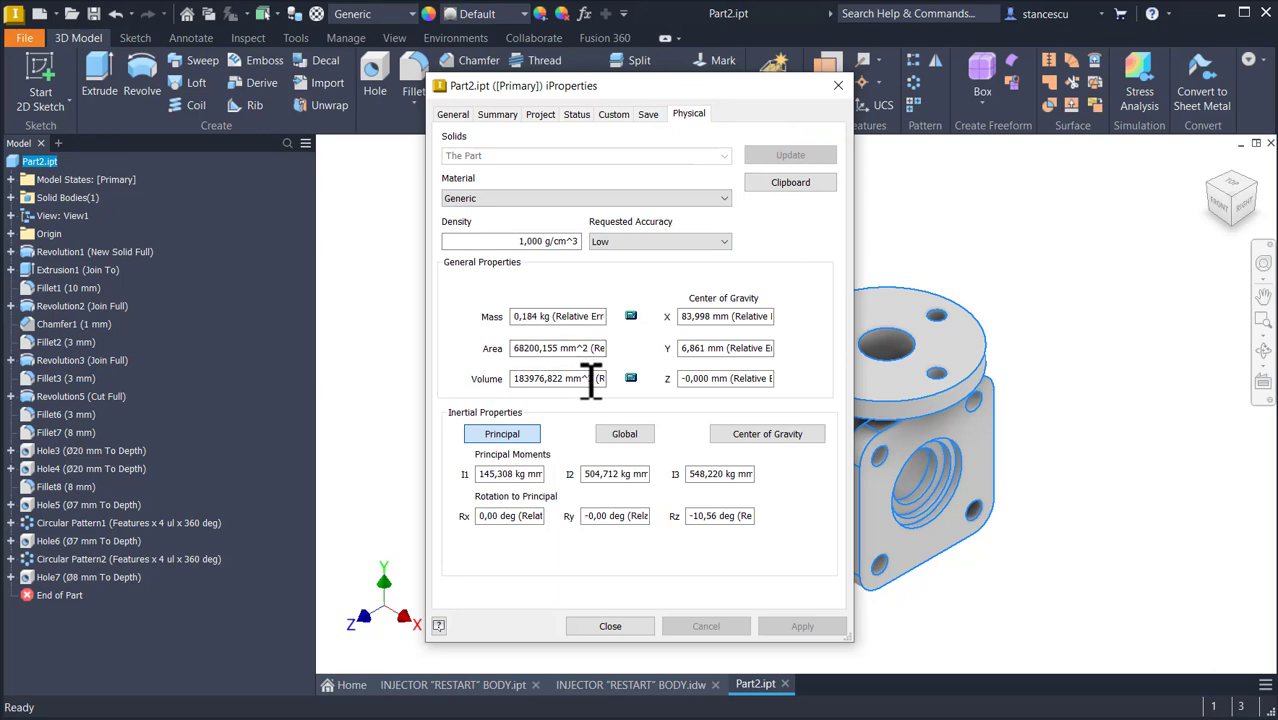
pyautogui.doubleClick(595, 379)
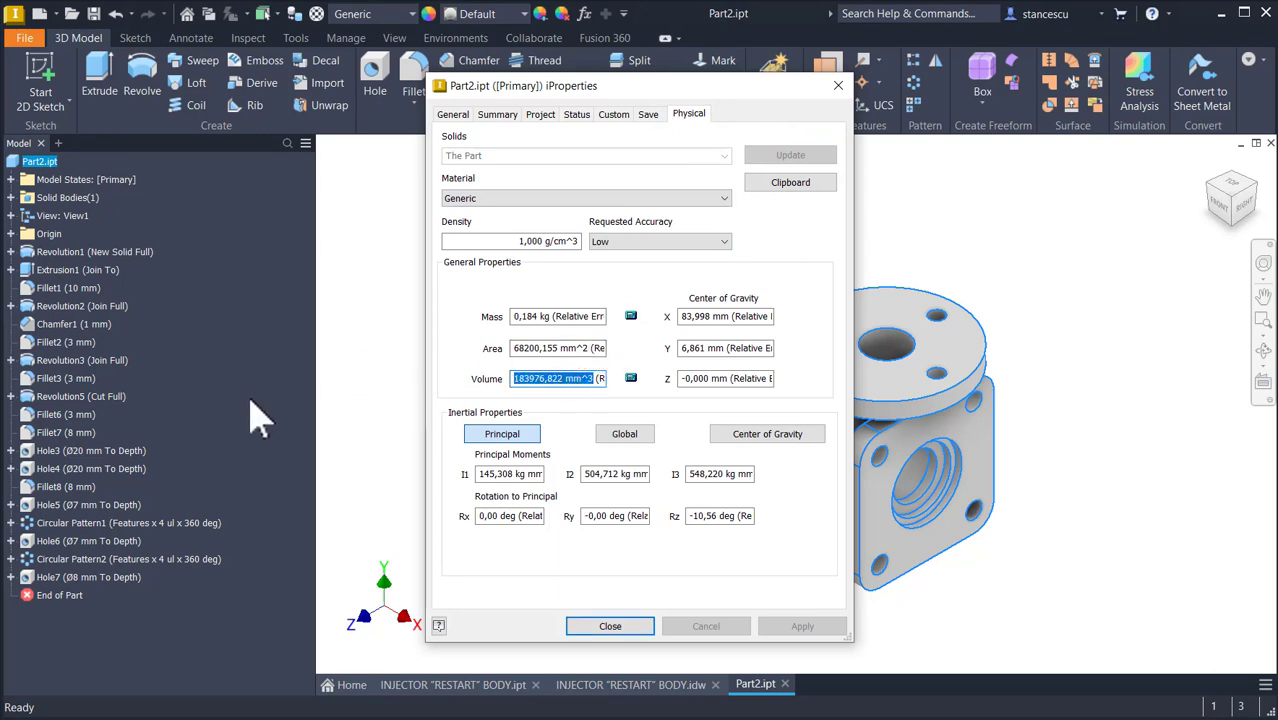
pyautogui.hotkey('ctrl', 'c')
pyautogui.click(610, 626)
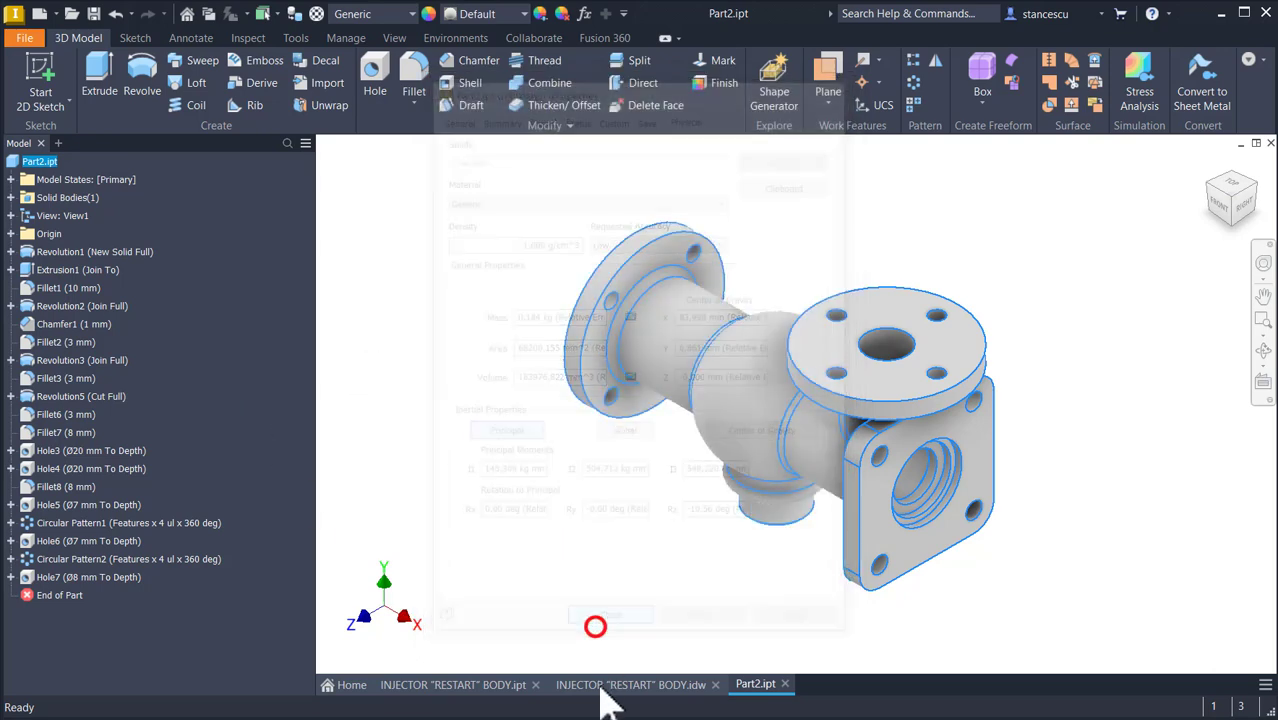
# Step: In the INJECTOR "RESTART" BODY drawing, replace the volume note's value with the copied 183976,822 mm^3
pyautogui.click(668, 687)
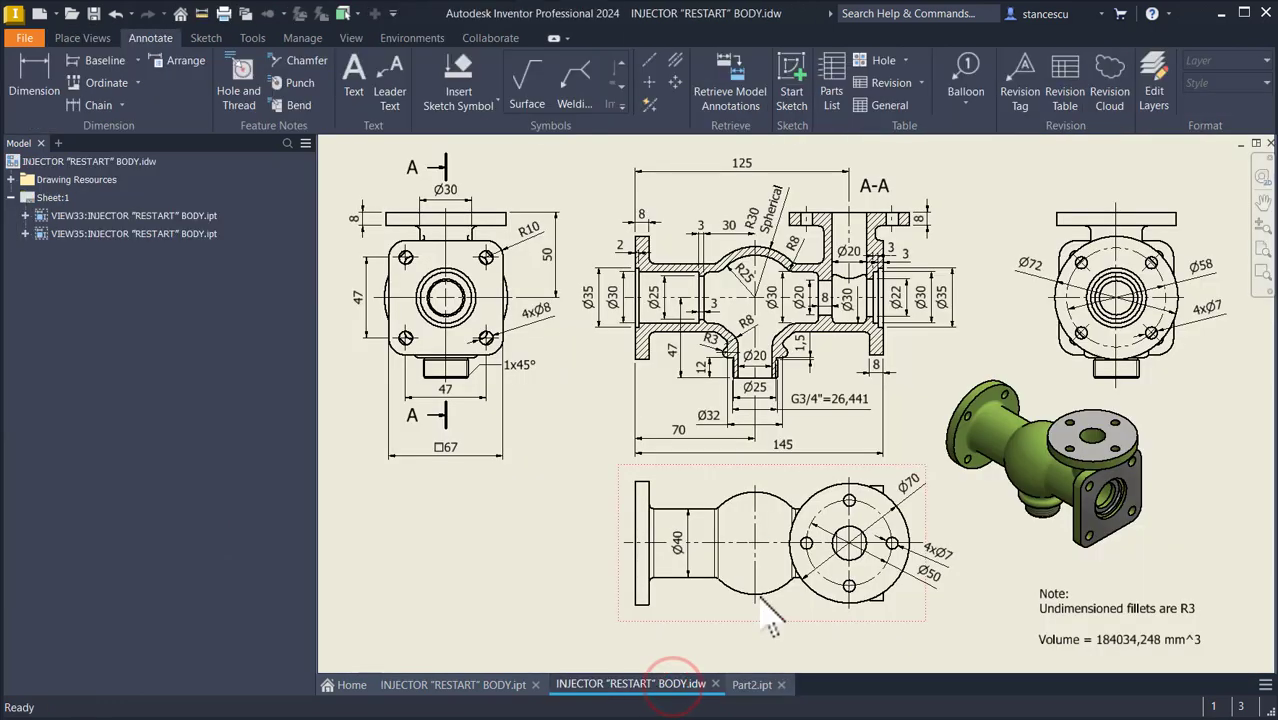
pyautogui.click(1078, 639)
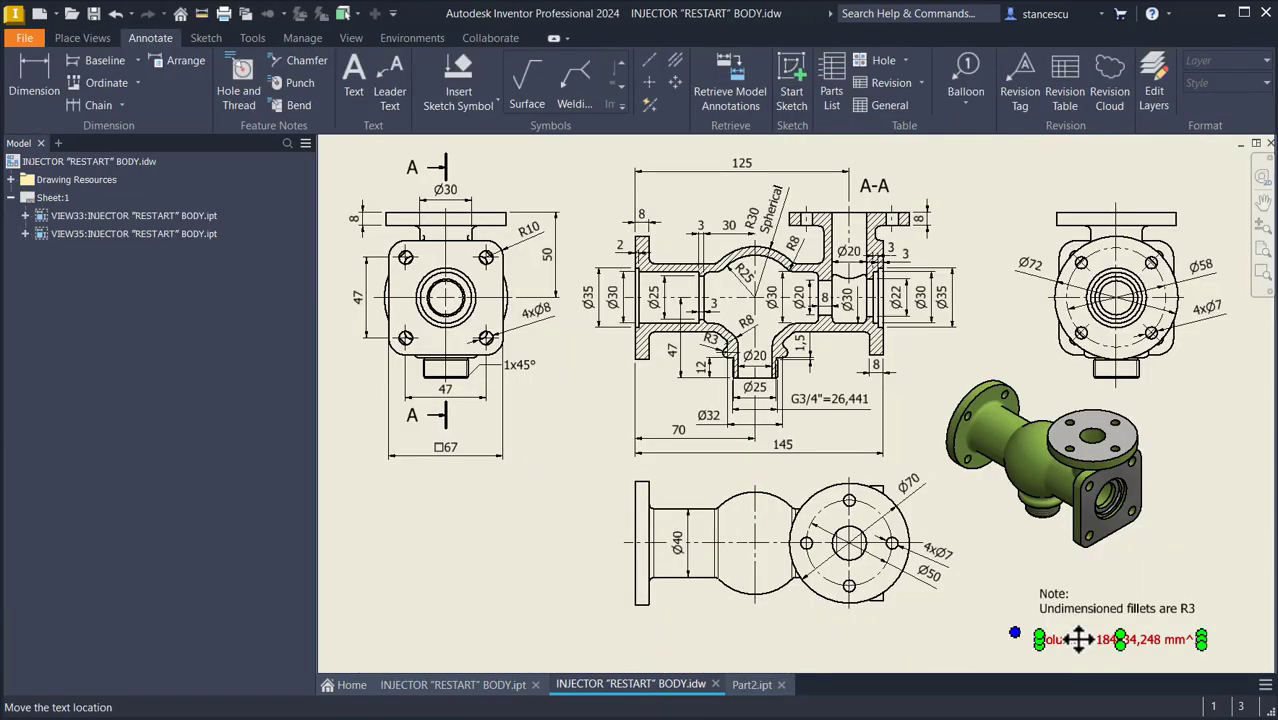
pyautogui.doubleClick(1078, 639)
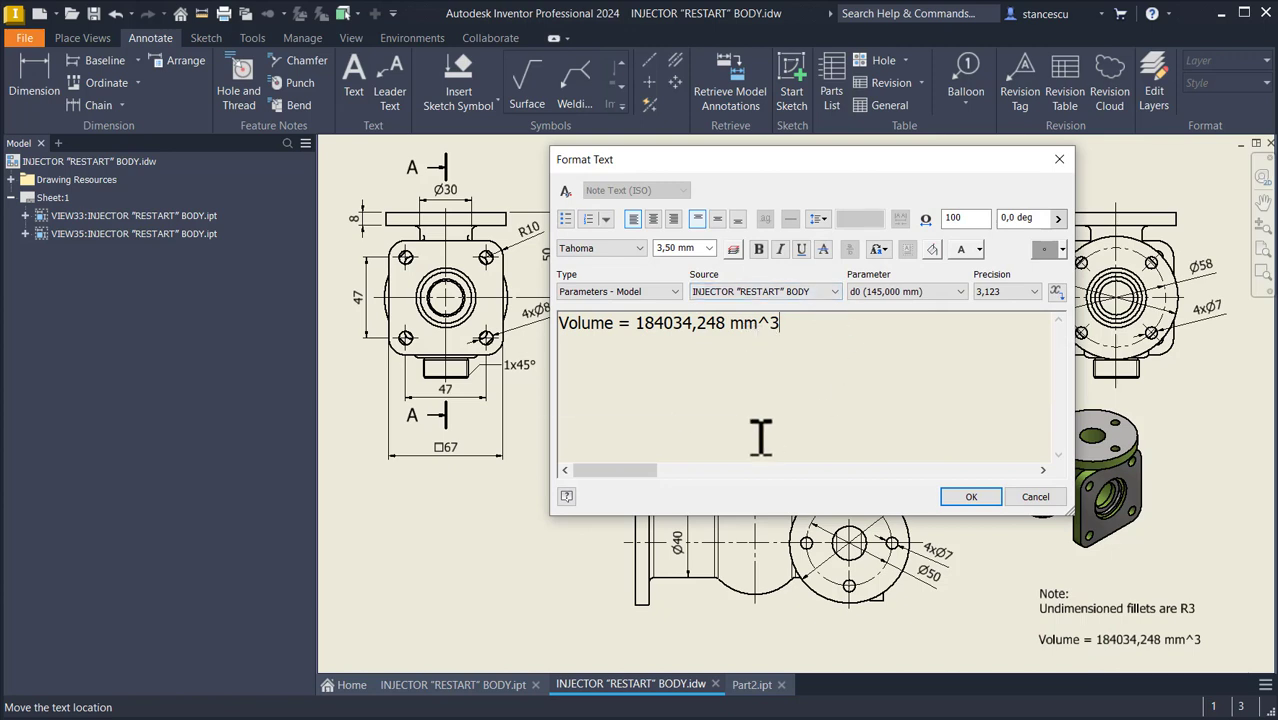
pyautogui.press('Return')
pyautogui.hotkey('ctrl', 'v')
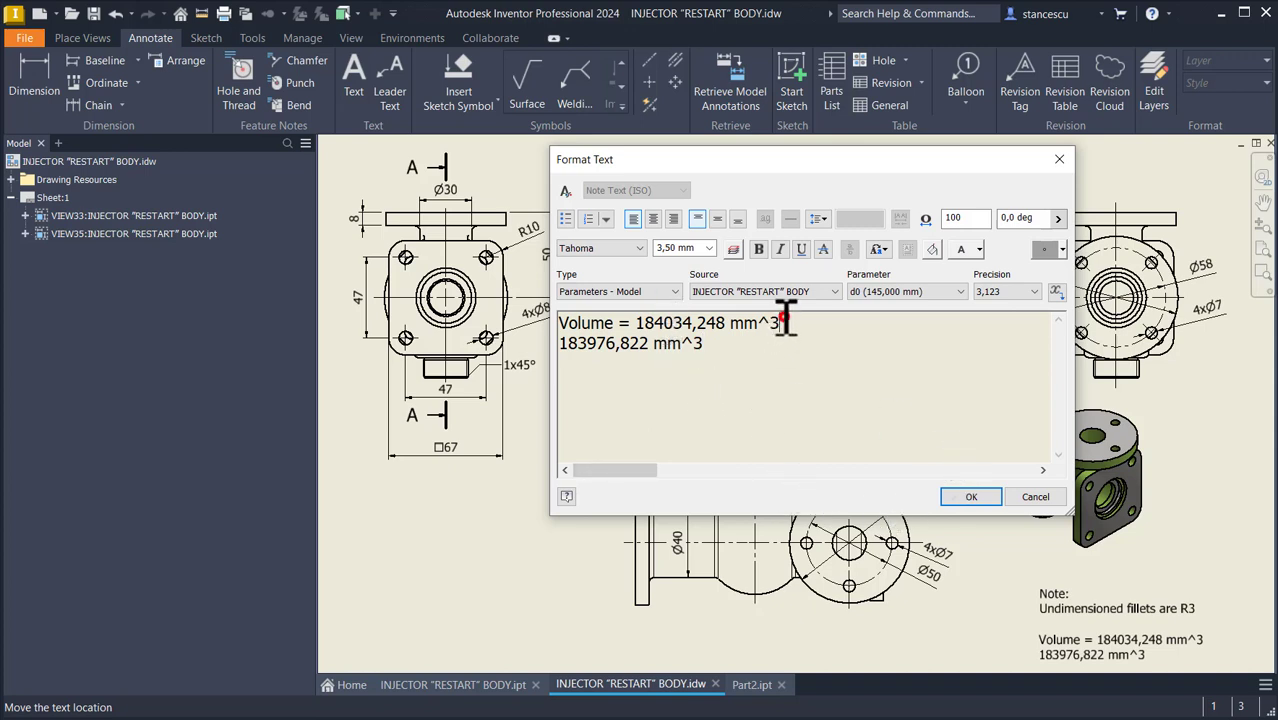
pyautogui.moveTo(785, 320); pyautogui.dragTo(640, 320)
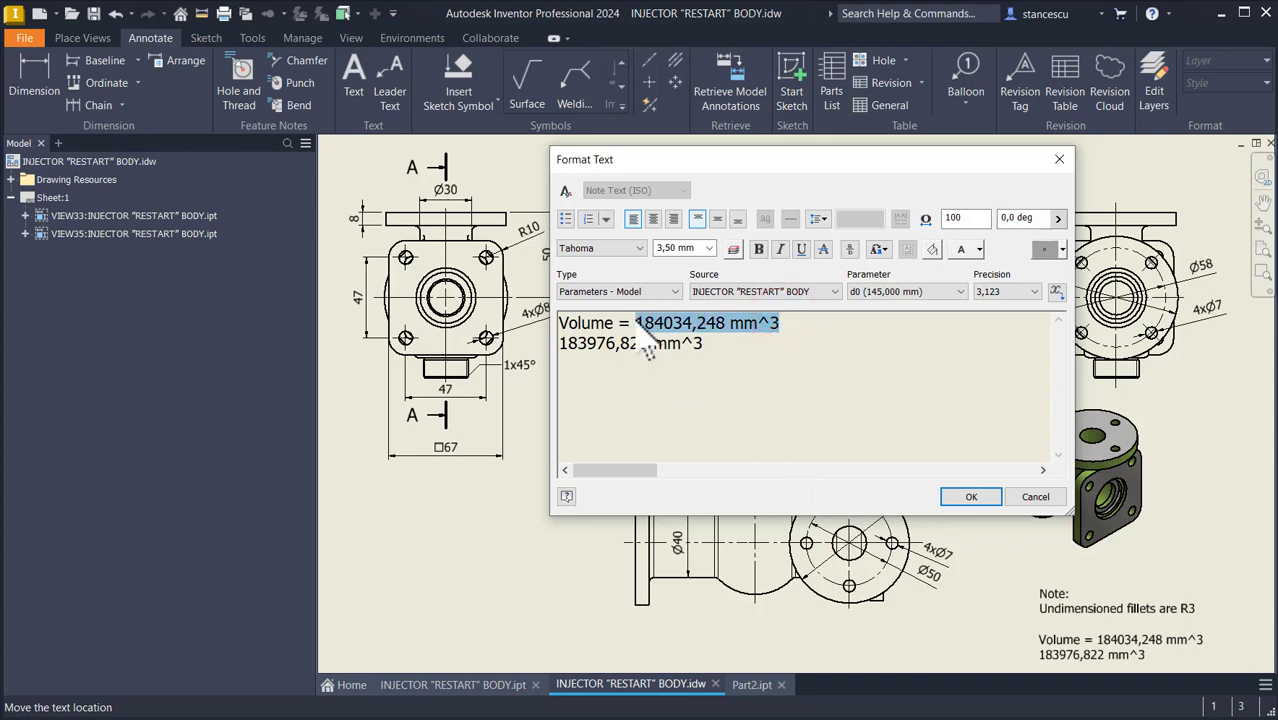
pyautogui.press('Delete')
pyautogui.press('Delete')
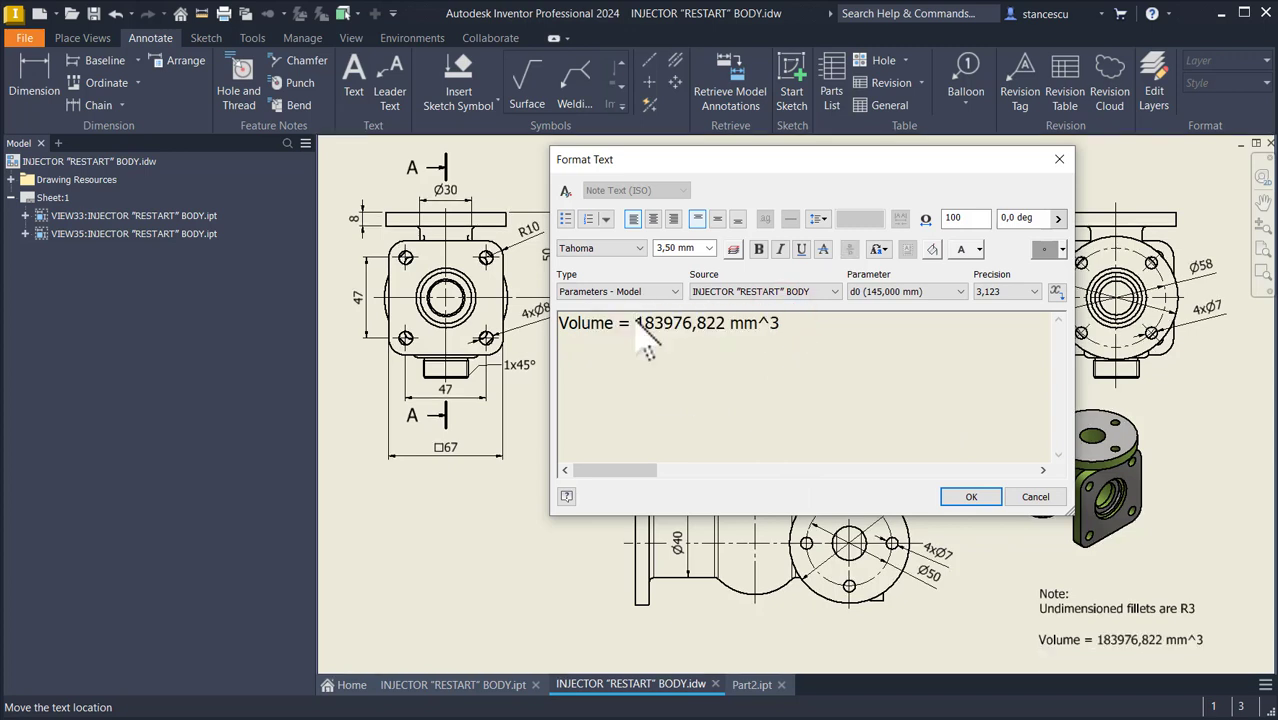
pyautogui.click(970, 497)
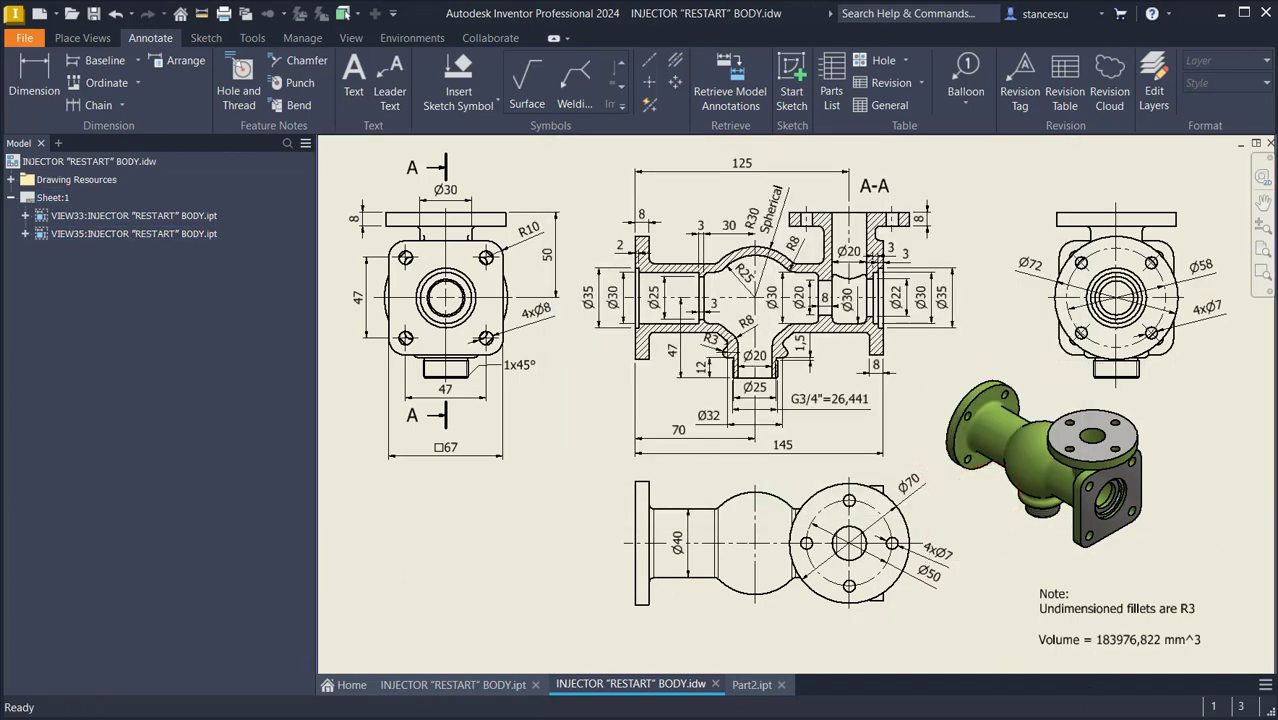
# Step: Return to Part2 and assign the Steel, Carbon material to the part
pyautogui.click(752, 684)
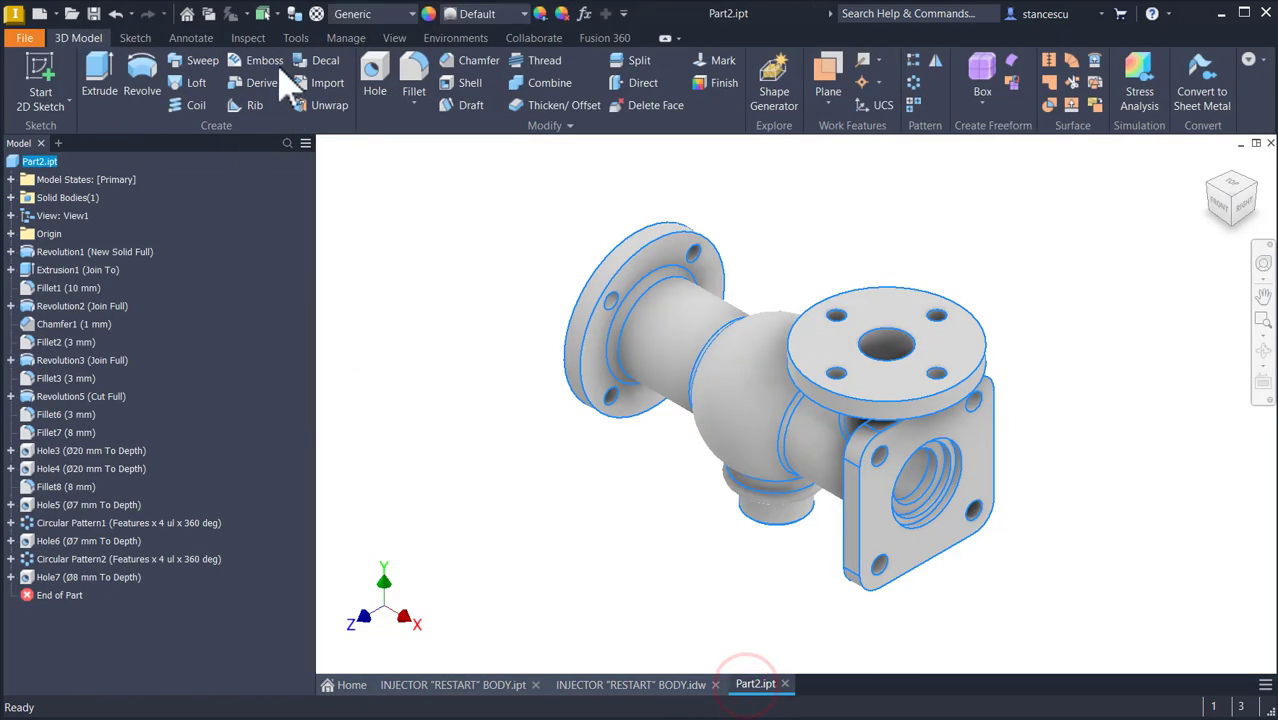
pyautogui.click(362, 16)
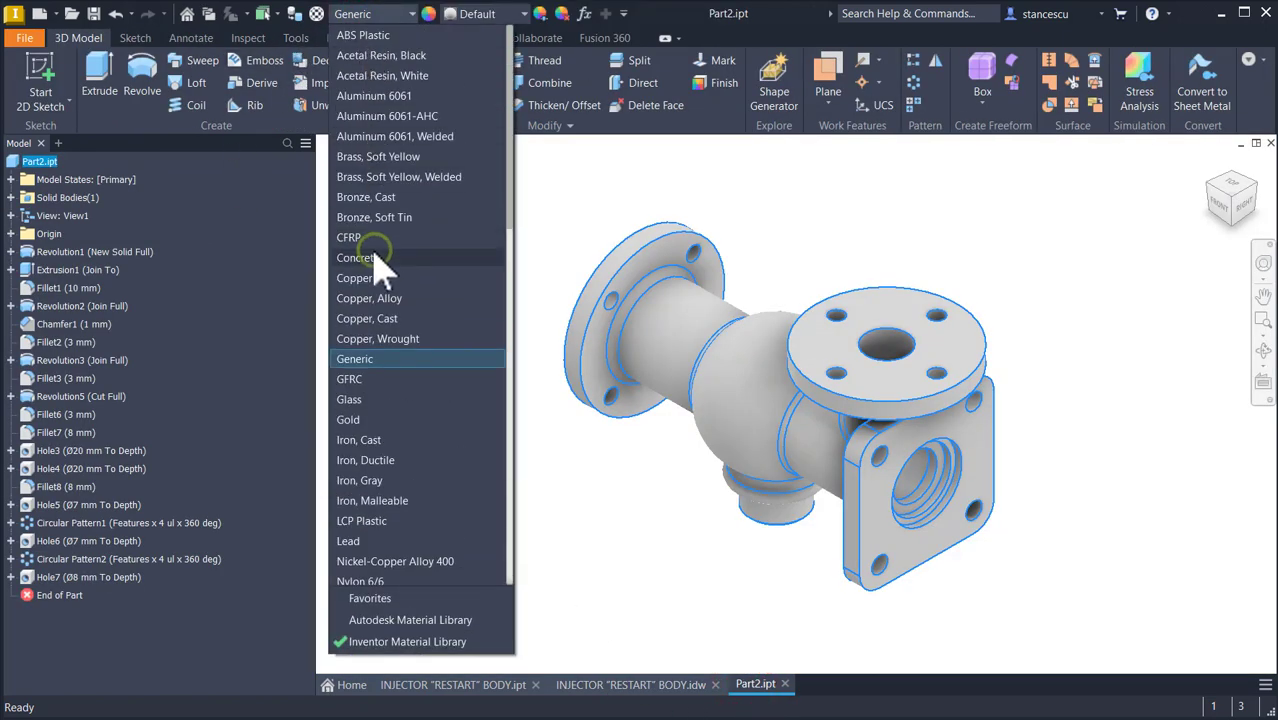
pyautogui.scroll(-10, 379, 430)
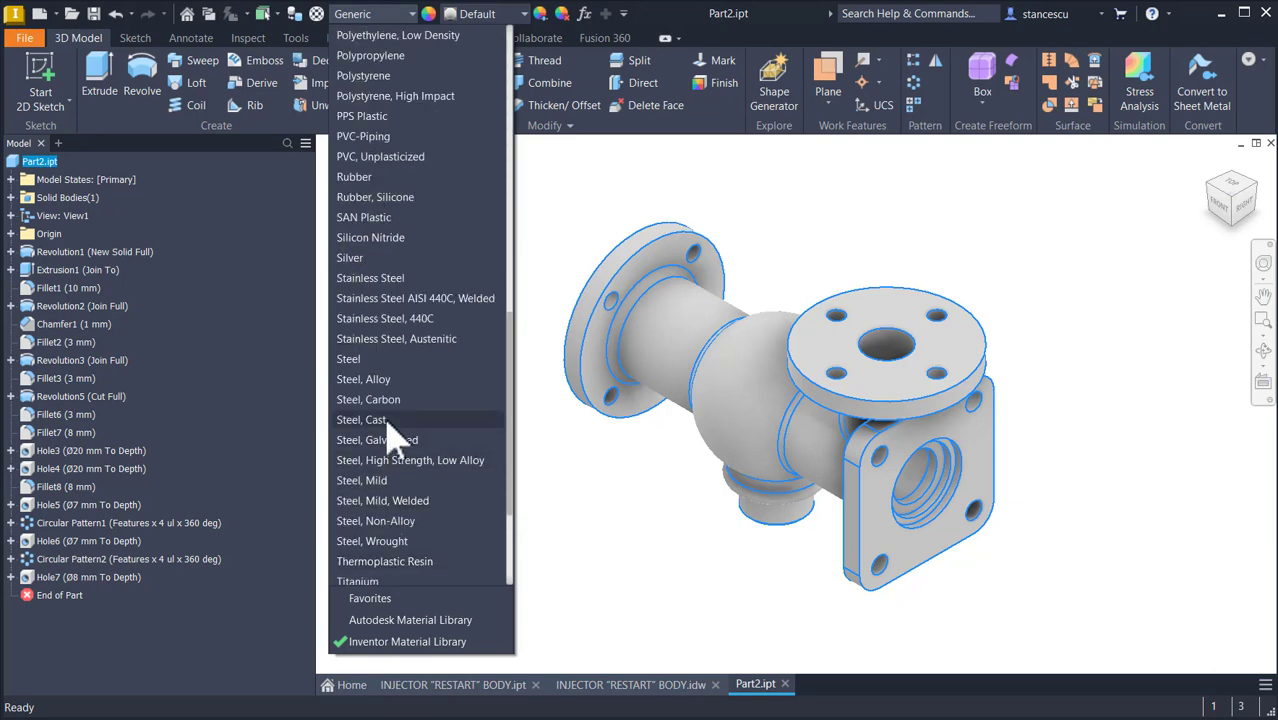
pyautogui.click(385, 400)
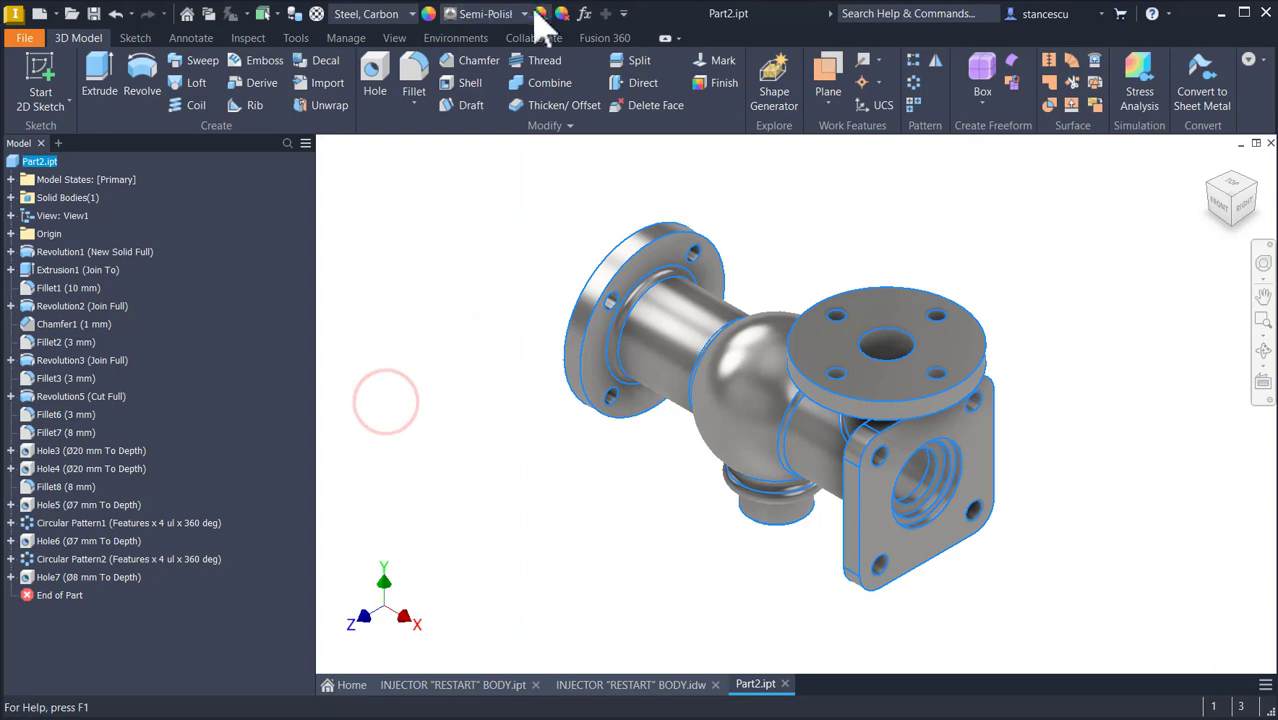
# Step: Apply the Olive Green appearance to the whole part and clear the selection
pyautogui.click(523, 13)
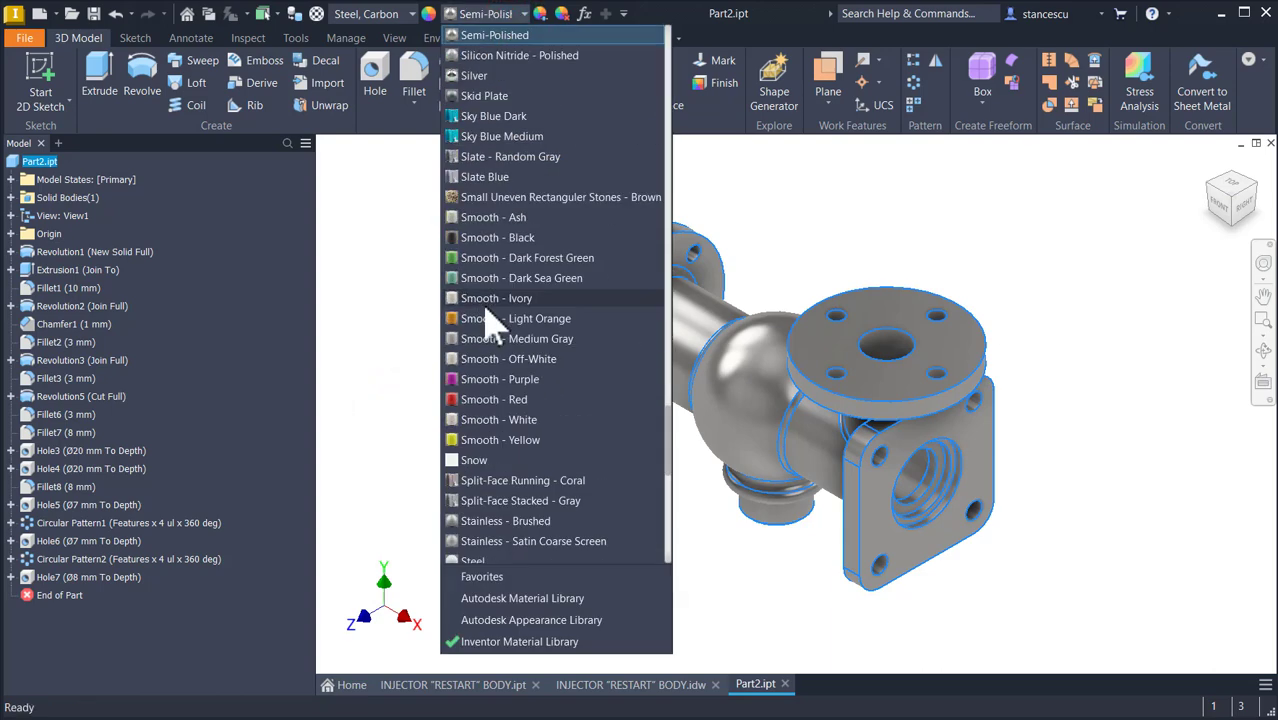
pyautogui.scroll(5, 490, 318)
pyautogui.click(491, 80)
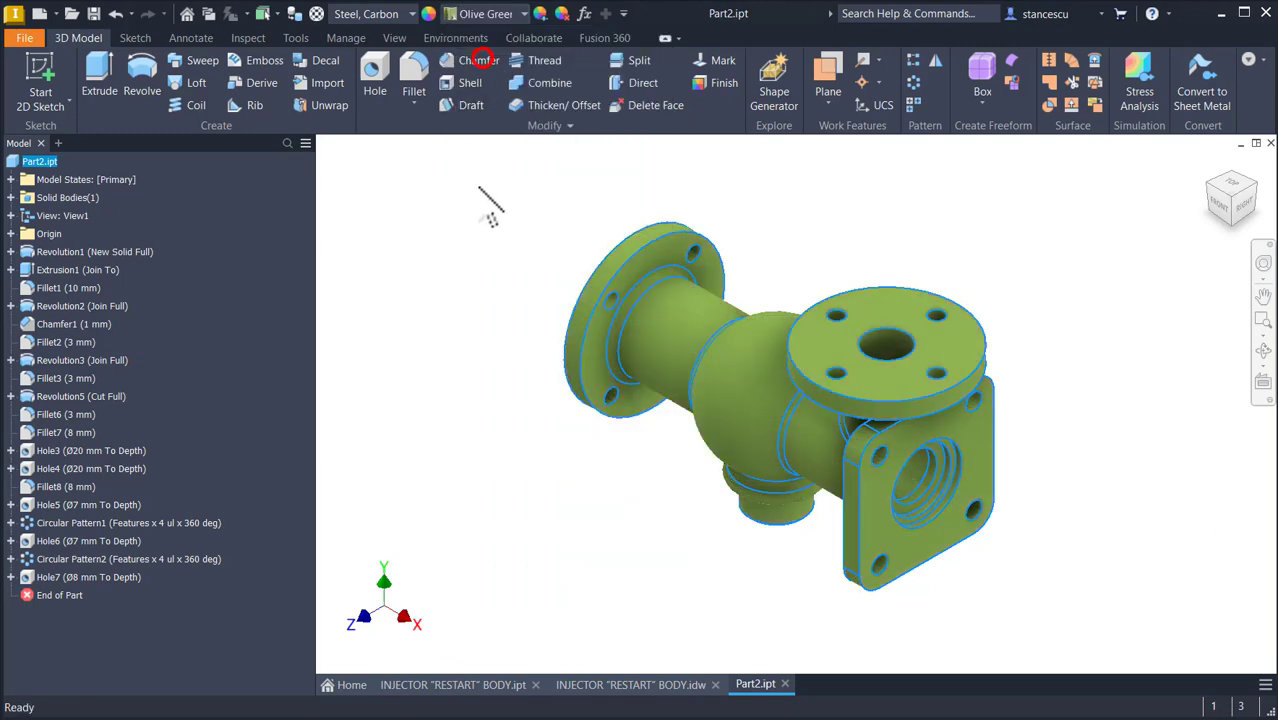
pyautogui.click(468, 450)
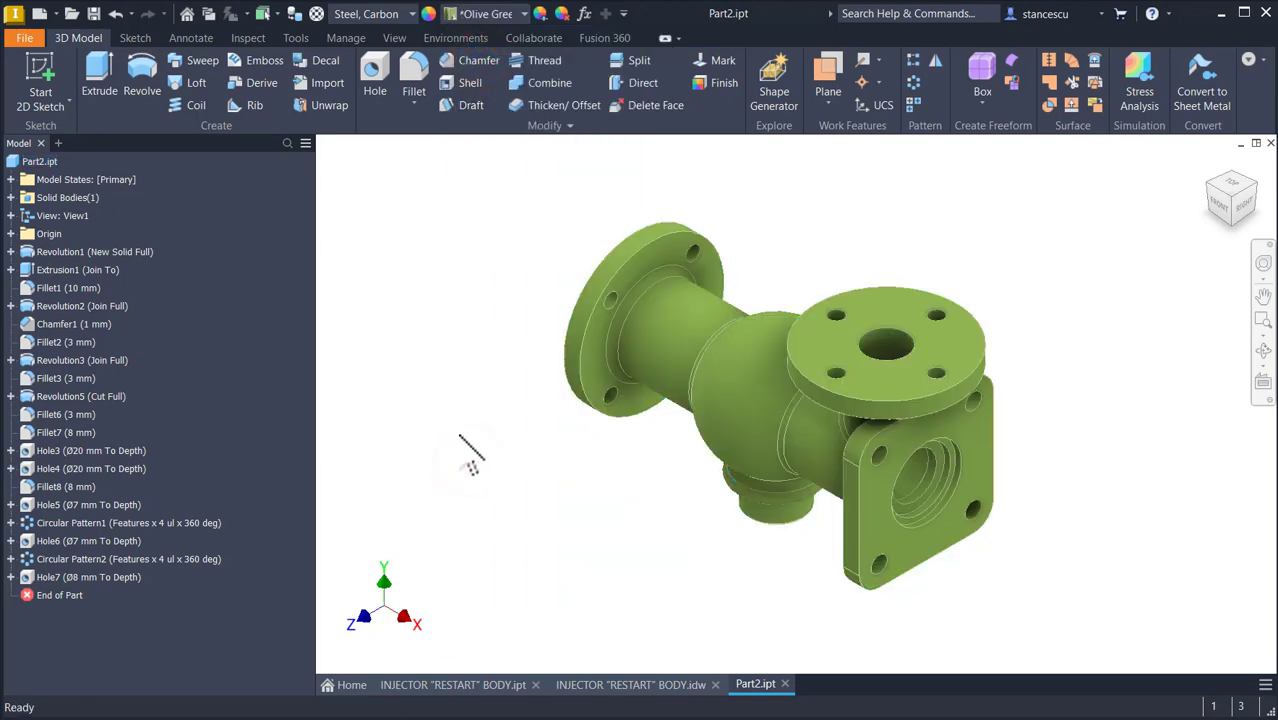
# Step: Select the upper round flange's top face, the square flange's front face and the outer faces of the lower threaded neck
pyautogui.click(828, 340)
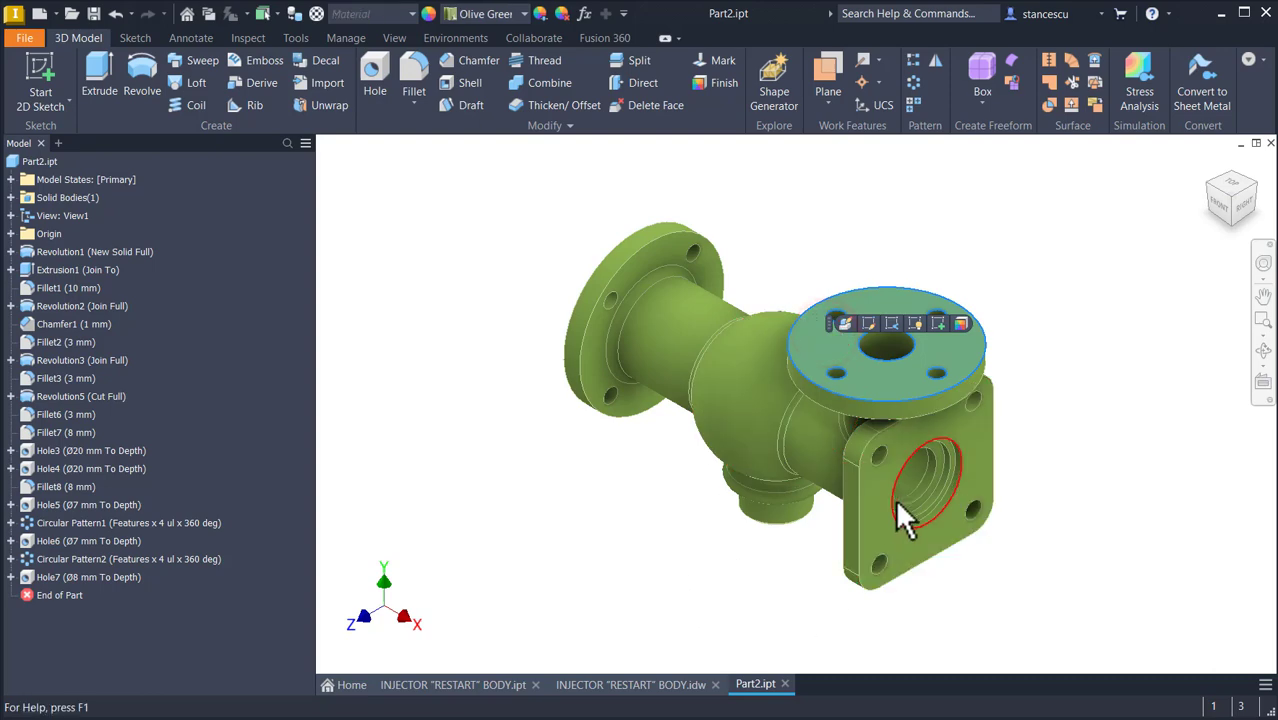
pyautogui.keyDown('ctrl'); pyautogui.click(876, 540); pyautogui.keyUp('ctrl')
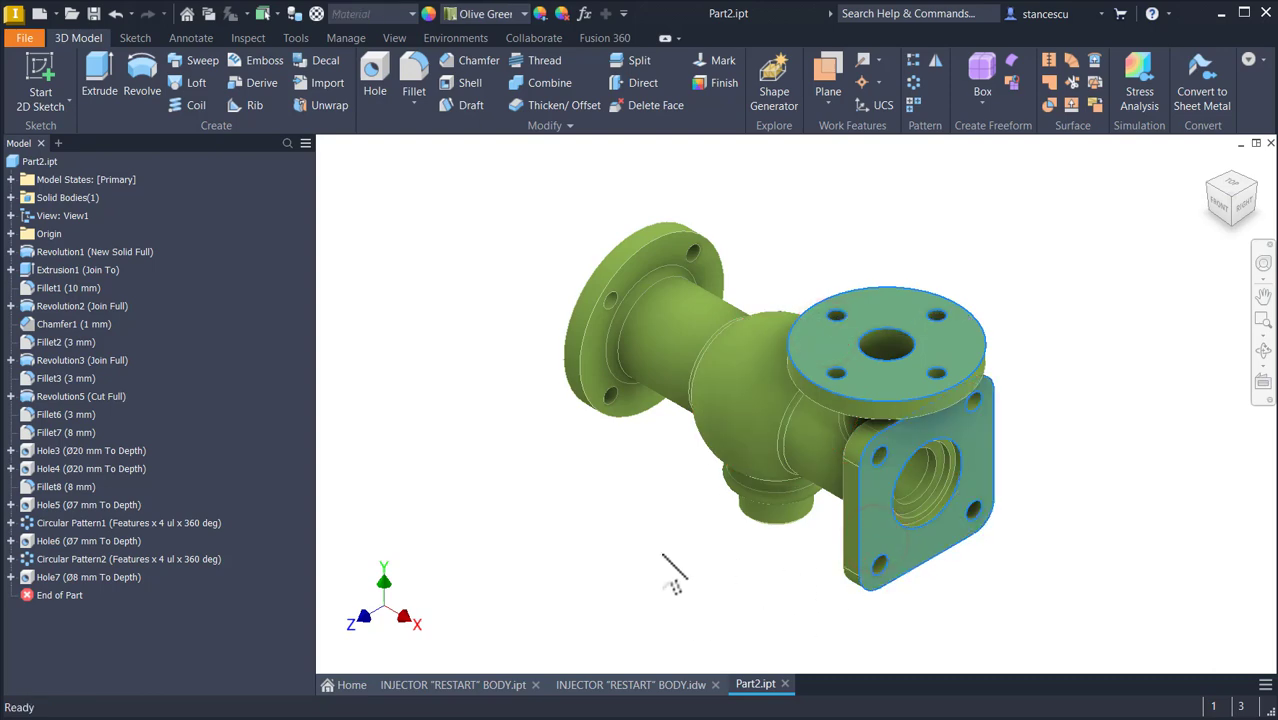
pyautogui.keyDown('shift'); pyautogui.moveTo(662, 554); pyautogui.dragTo(686, 582, button='middle'); pyautogui.keyUp('shift')
pyautogui.scroll(4, 713, 597)
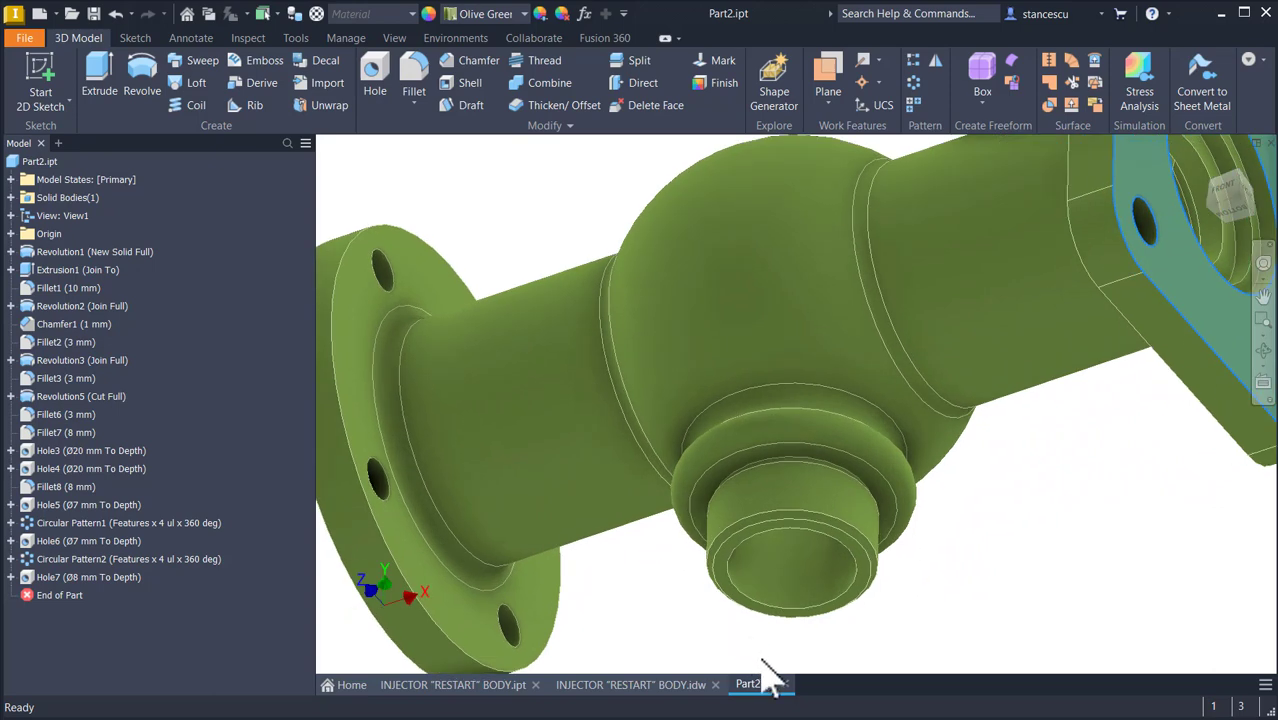
pyautogui.keyDown('ctrl'); pyautogui.click(720, 564); pyautogui.keyUp('ctrl')
pyautogui.moveTo(624, 565)
pyautogui.keyDown('shift'); pyautogui.mouseDown(button='middle')
pyautogui.moveTo(618, 548)
pyautogui.moveTo(500, 648)
pyautogui.mouseUp(button='middle'); pyautogui.keyUp('shift')
# Step: Add the left round flange's outer face and the recess faces around its bore to the face selection
pyautogui.click(376, 545)
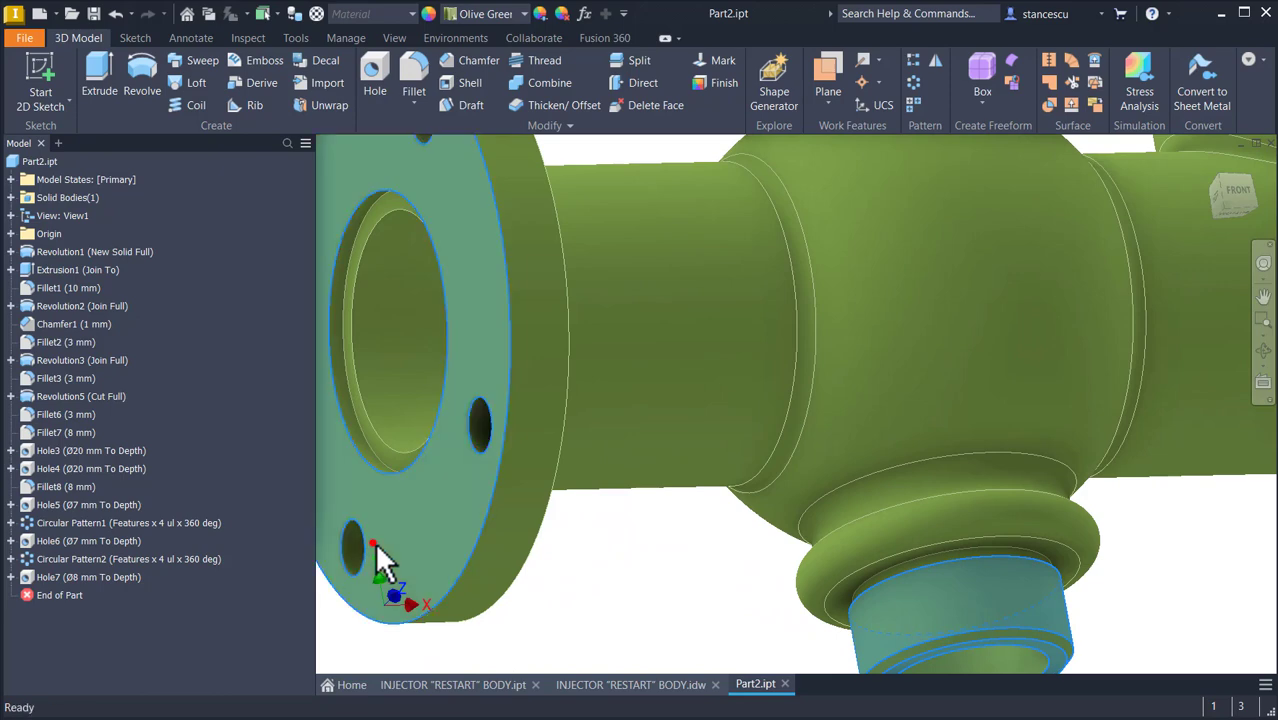
pyautogui.scroll(4, 368, 425)
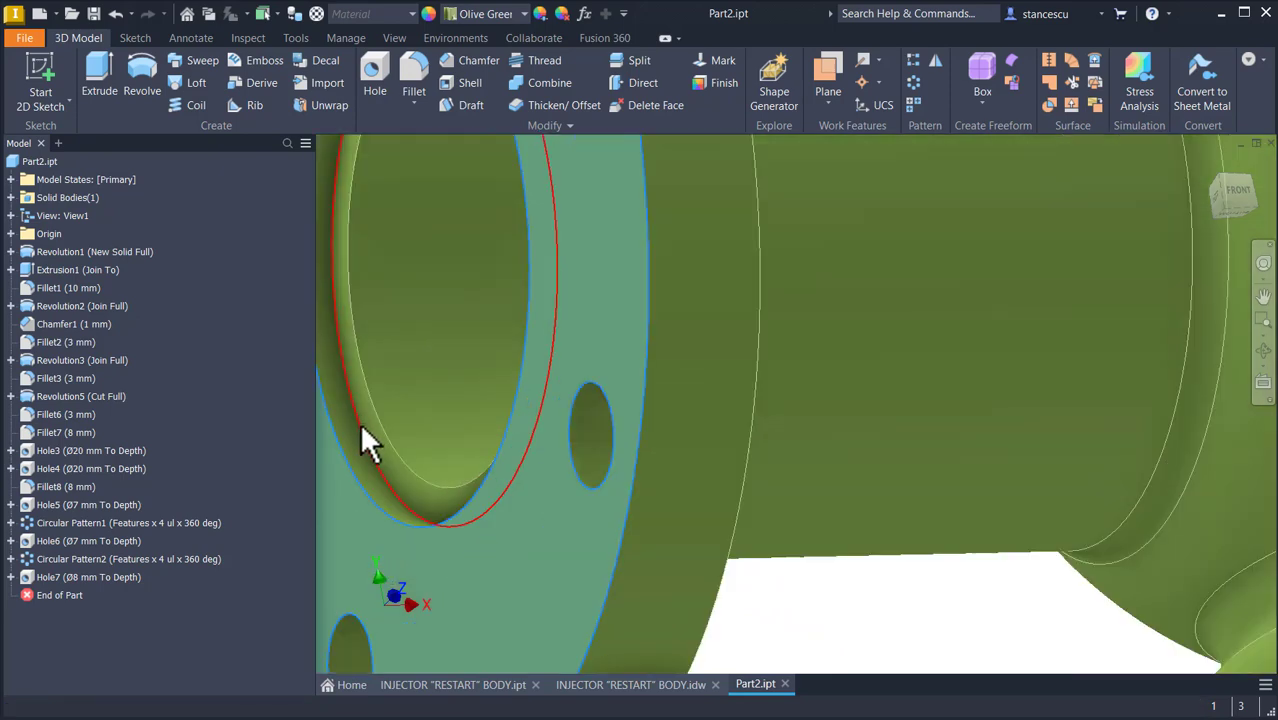
pyautogui.keyDown('ctrl'); pyautogui.click(352, 427); pyautogui.keyUp('ctrl')
pyautogui.keyDown('ctrl'); pyautogui.click(380, 463); pyautogui.keyUp('ctrl')
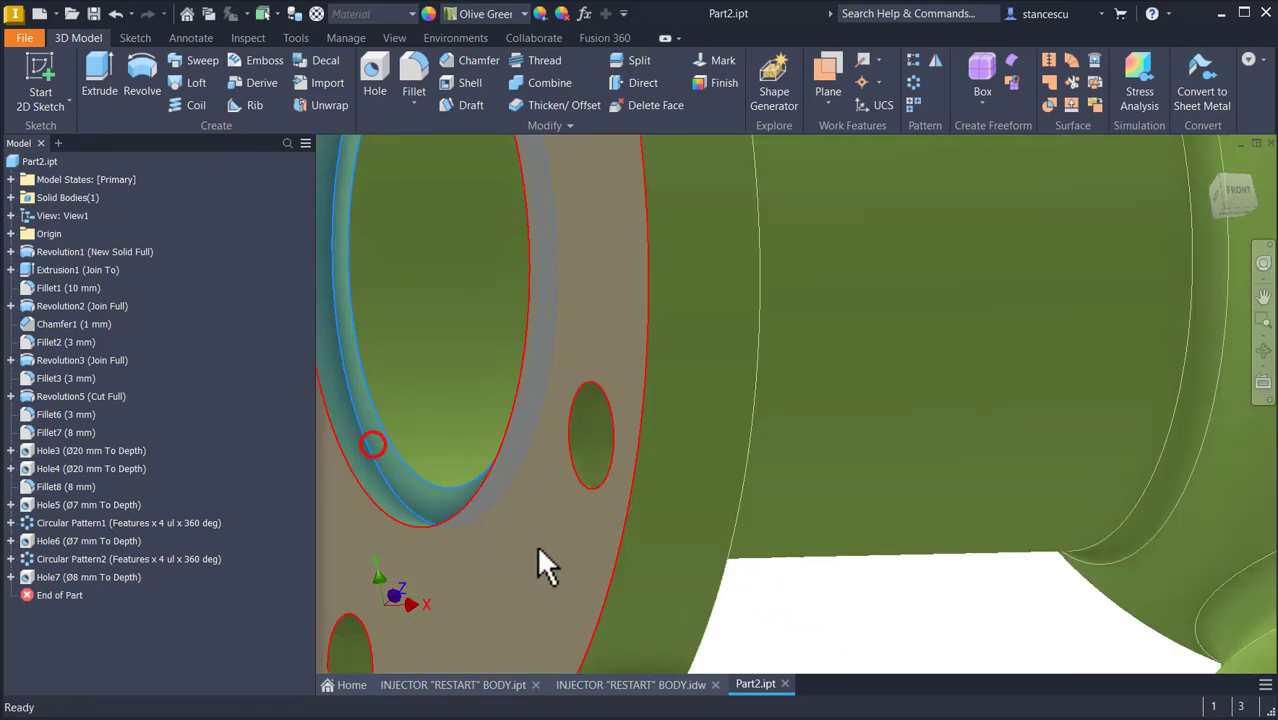
pyautogui.scroll(3, 596, 556)
pyautogui.keyDown('shift'); pyautogui.moveTo(626, 505); pyautogui.dragTo(684, 528, button='middle'); pyautogui.keyUp('shift')
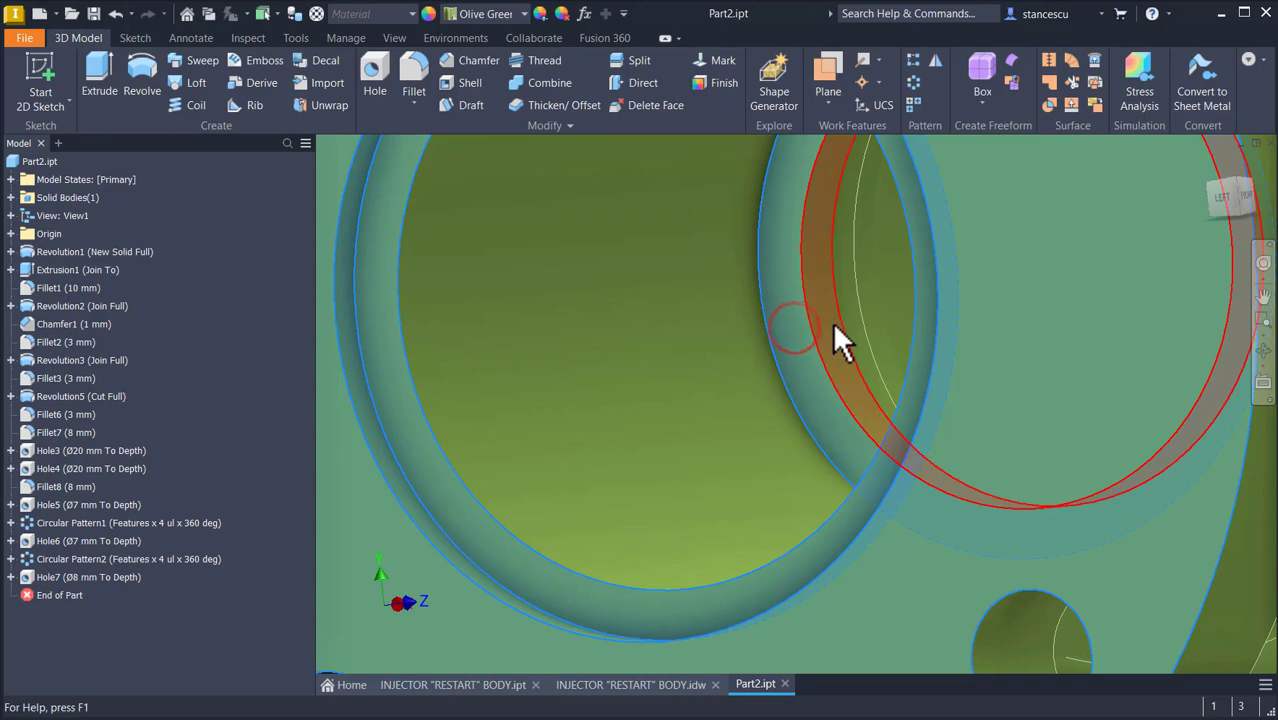
# Step: Add the square flange's recess faces and the machined ring faces deeper in its bore to the face selection
pyautogui.keyDown('shift'); pyautogui.moveTo(740, 524); pyautogui.dragTo(948, 590, button='middle'); pyautogui.keyUp('shift')
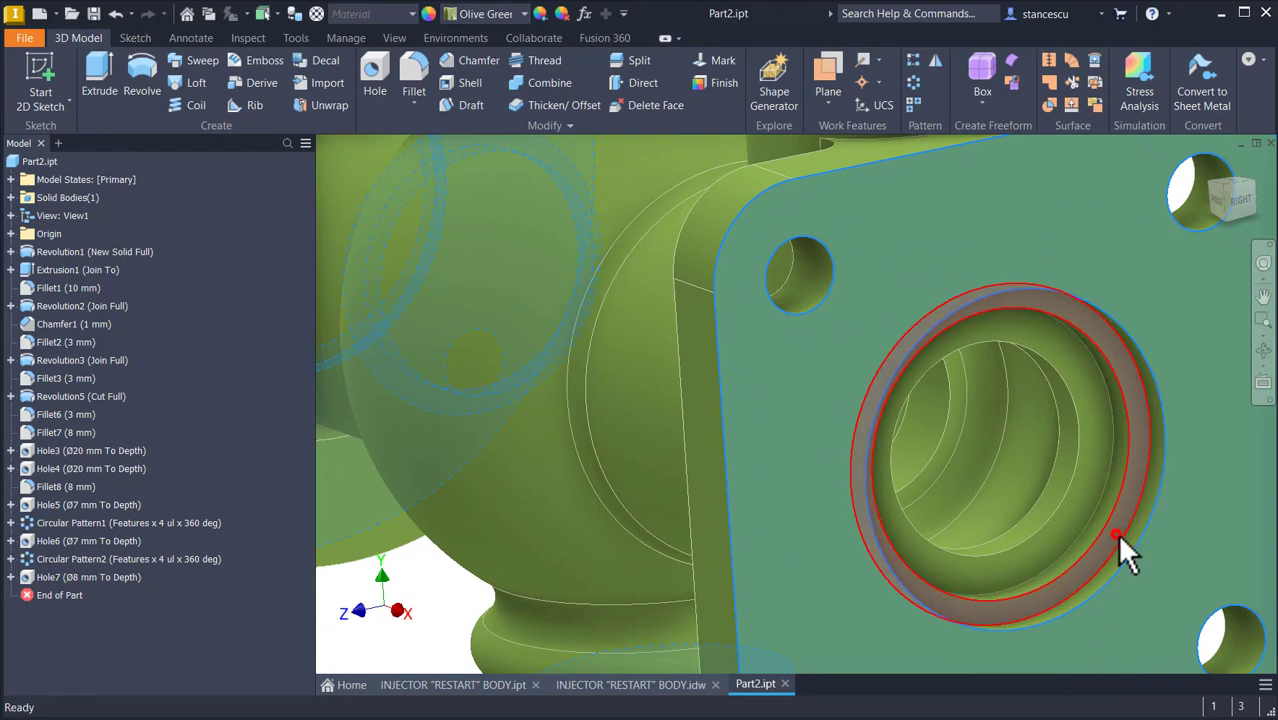
pyautogui.keyDown('shift'); pyautogui.moveTo(1100, 680); pyautogui.dragTo(1121, 606, button='middle'); pyautogui.keyUp('shift')
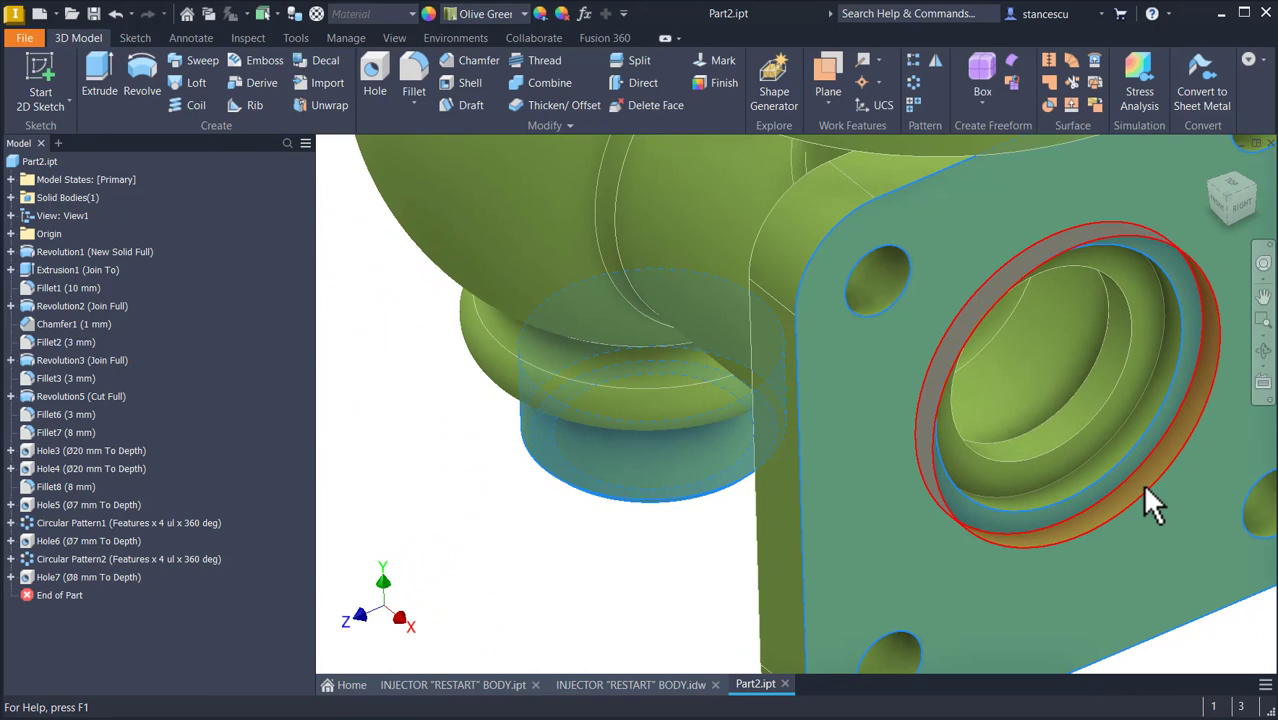
pyautogui.click(1042, 604)
pyautogui.keyDown('ctrl'); pyautogui.click(1062, 434); pyautogui.keyUp('ctrl')
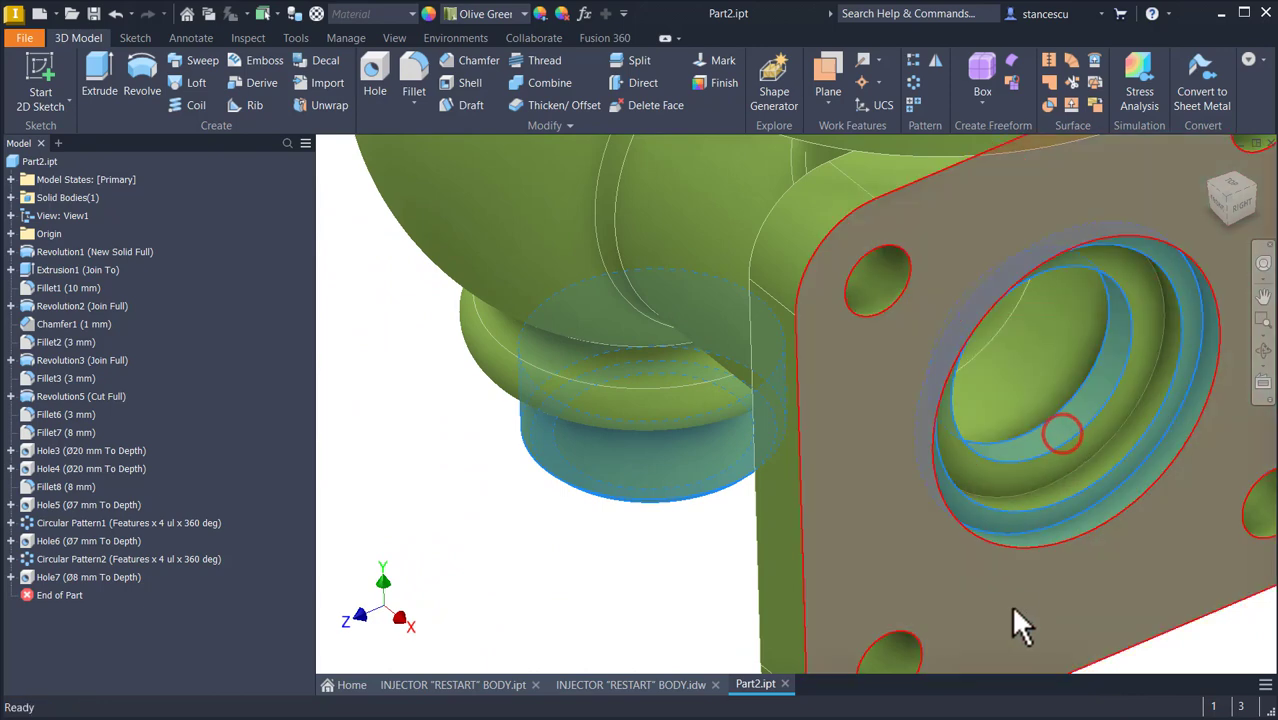
pyautogui.keyDown('shift'); pyautogui.moveTo(1008, 604); pyautogui.dragTo(950, 638, button='middle'); pyautogui.keyUp('shift')
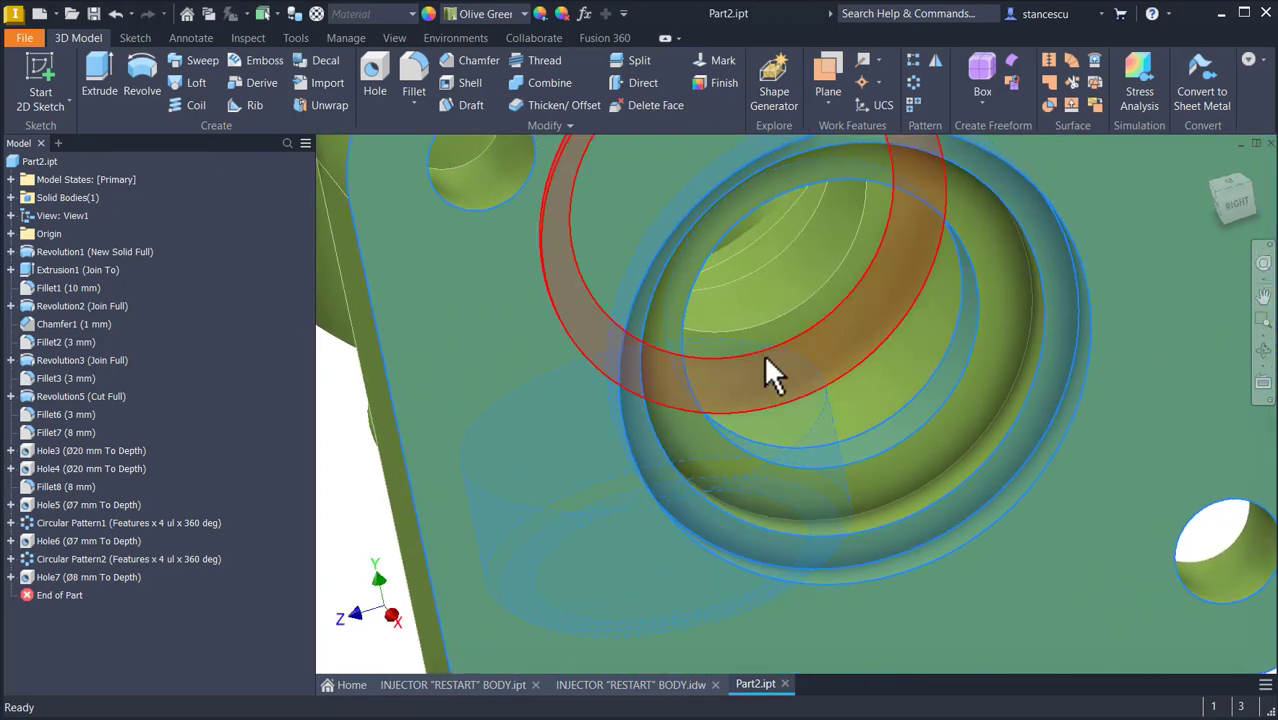
pyautogui.keyDown('ctrl'); pyautogui.click(784, 276); pyautogui.keyUp('ctrl')
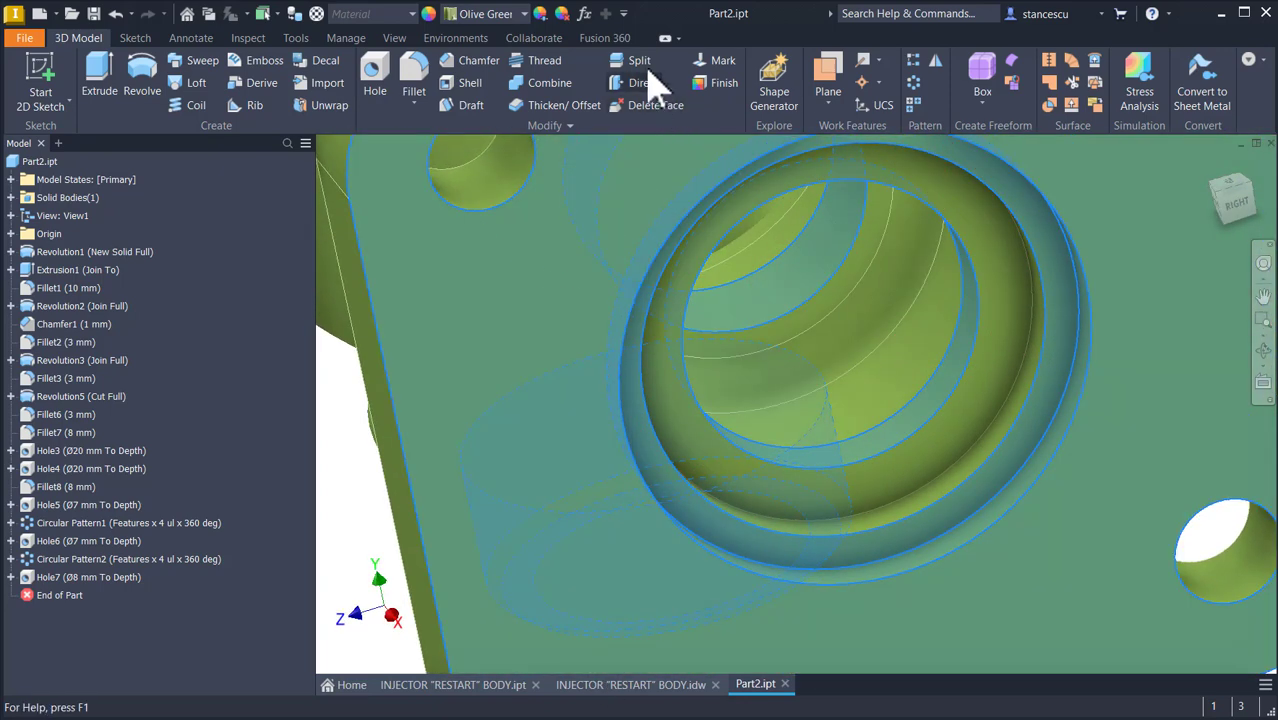
# Step: Apply the Steel - Polished appearance to all selected machined faces and return to the home view
pyautogui.click(522, 15)
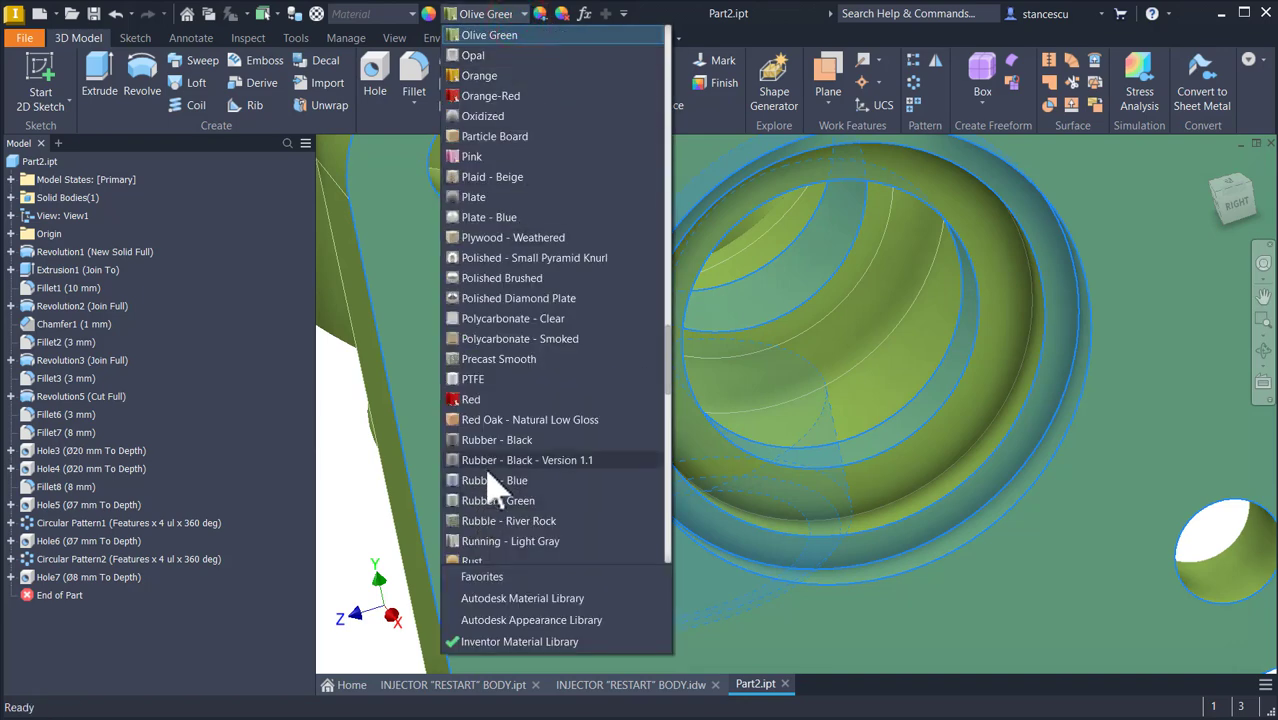
pyautogui.scroll(-10, 497, 488)
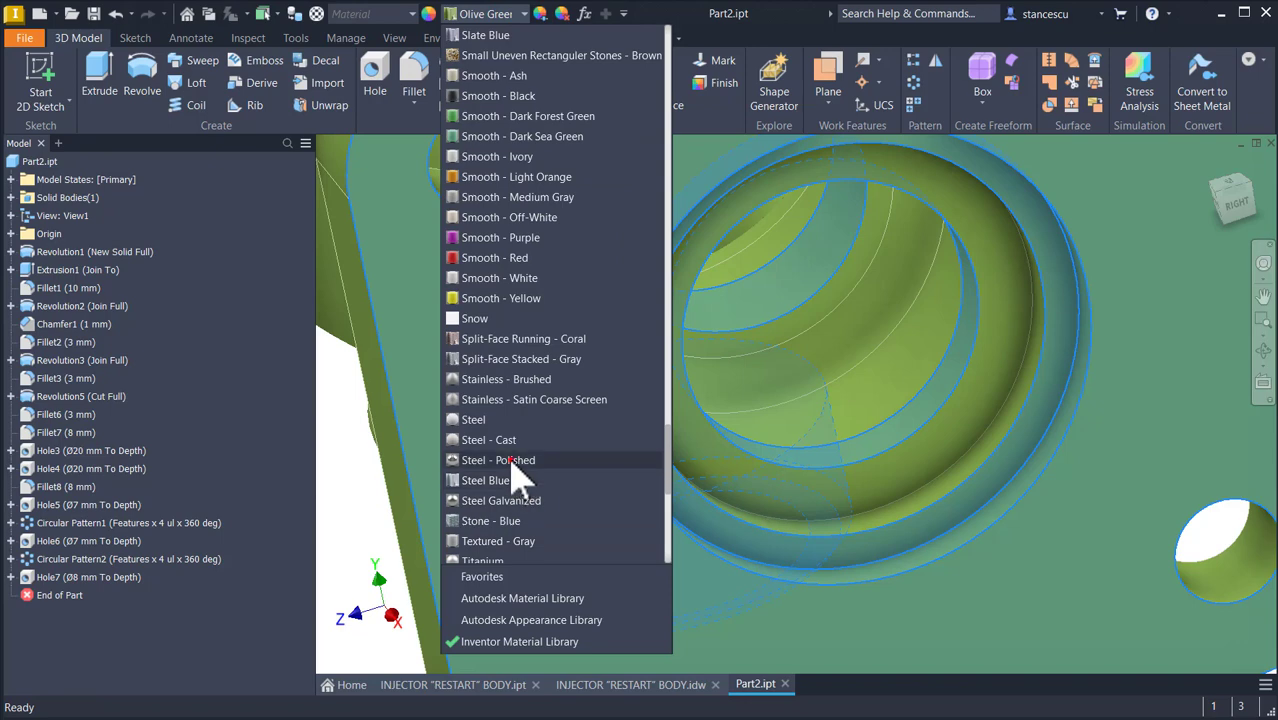
pyautogui.click(511, 462)
pyautogui.press('F6')
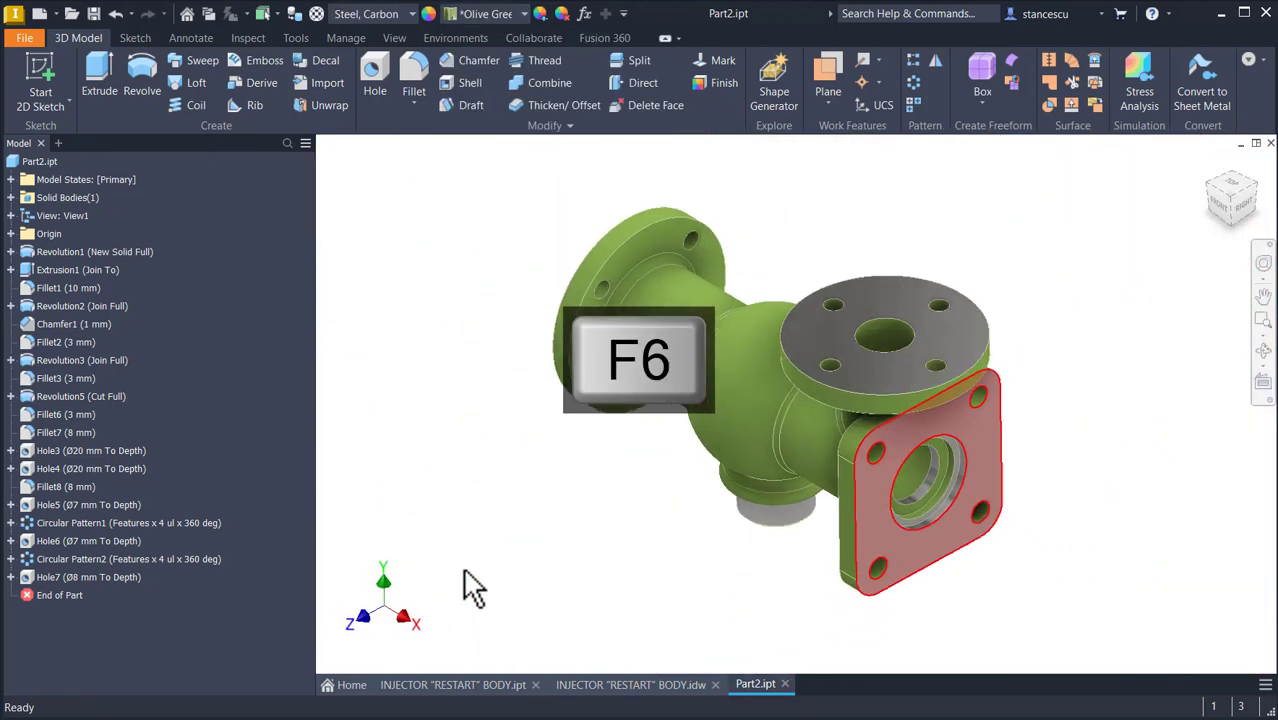
# Step: Clear the appearance override on the lower neck's outer cylindrical face and deselect it
pyautogui.keyDown('shift'); pyautogui.moveTo(457, 583); pyautogui.dragTo(437, 604, button='middle'); pyautogui.keyUp('shift')
pyautogui.scroll(5, 875, 600)
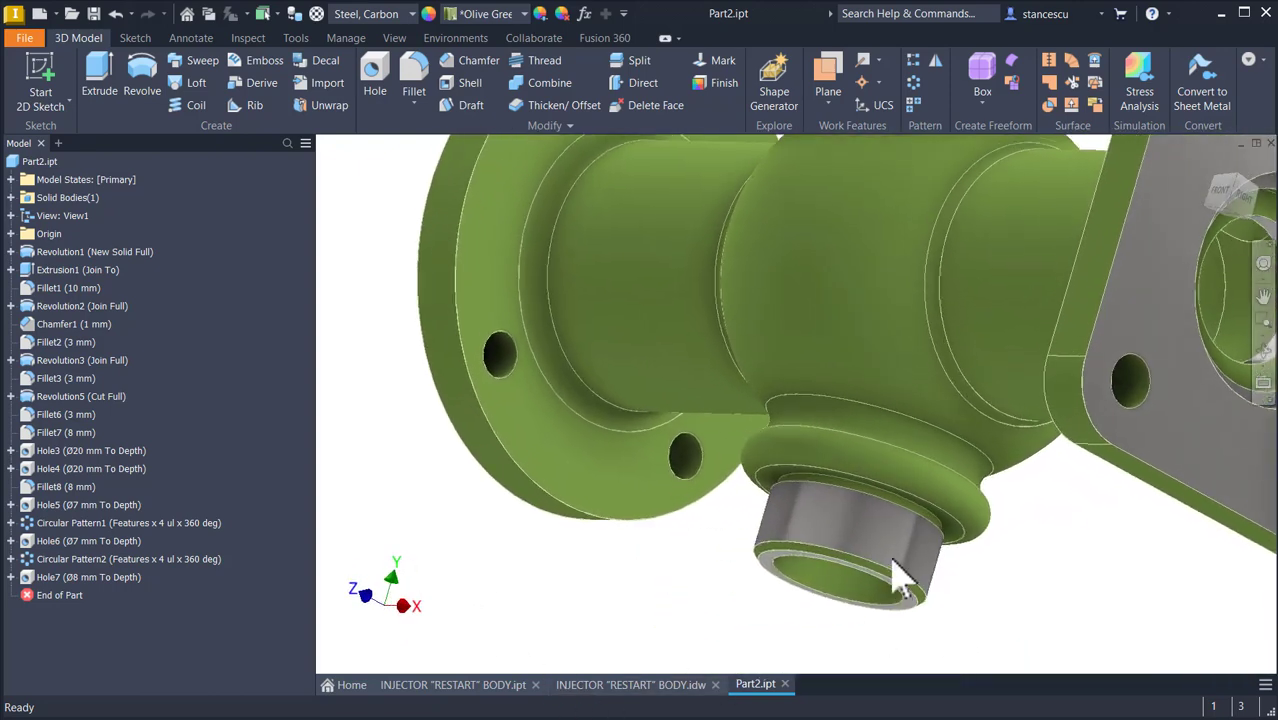
pyautogui.click(888, 529)
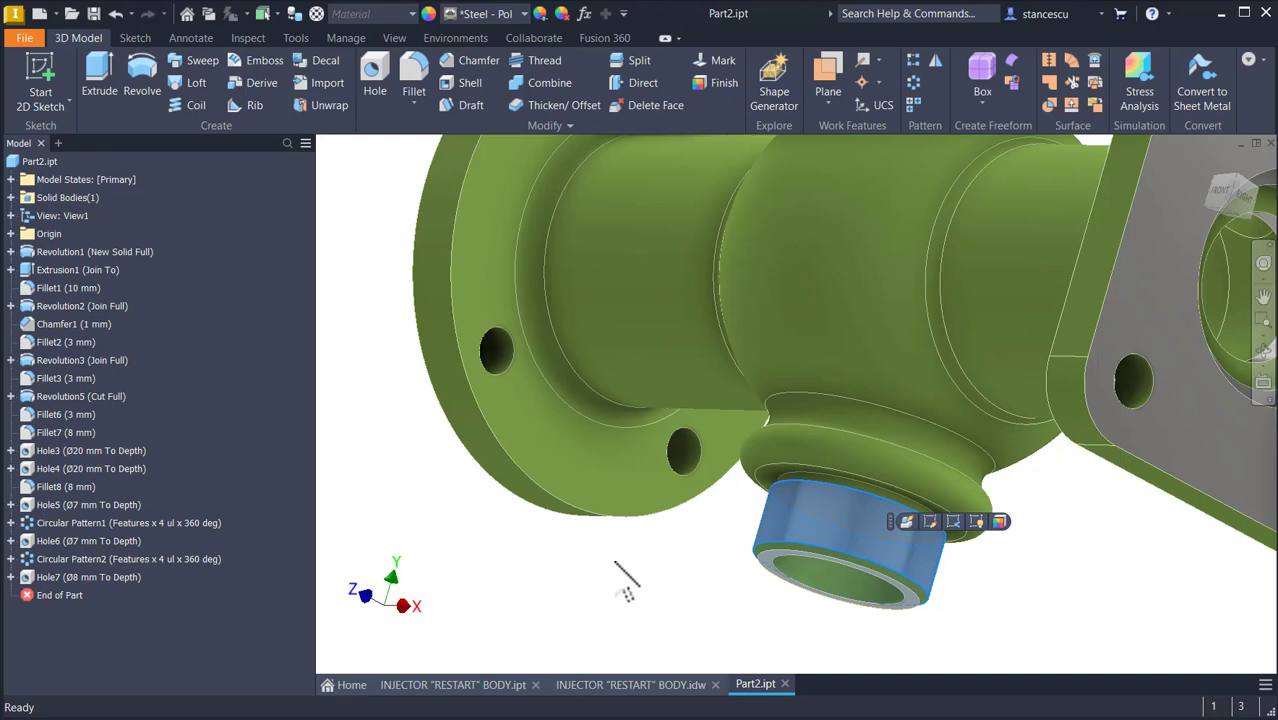
pyautogui.click(523, 14)
pyautogui.scroll(-3, 551, 456)
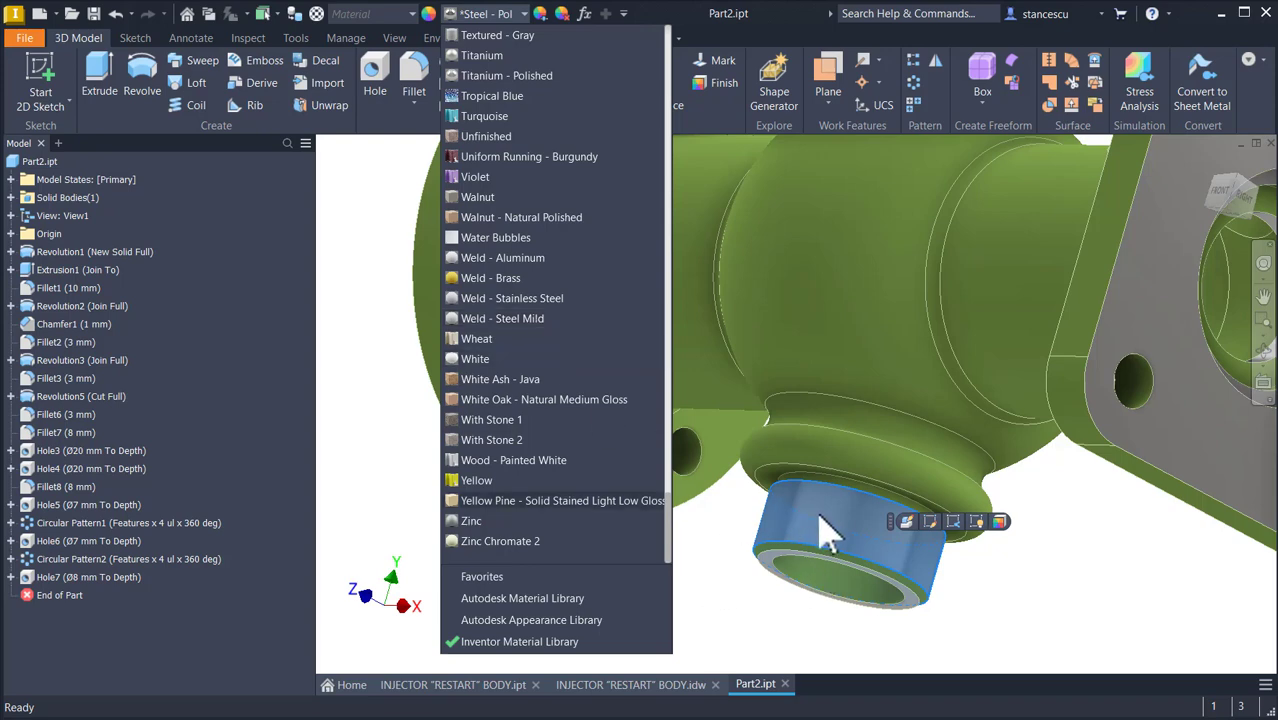
pyautogui.click(520, 15)
pyautogui.click(515, 12)
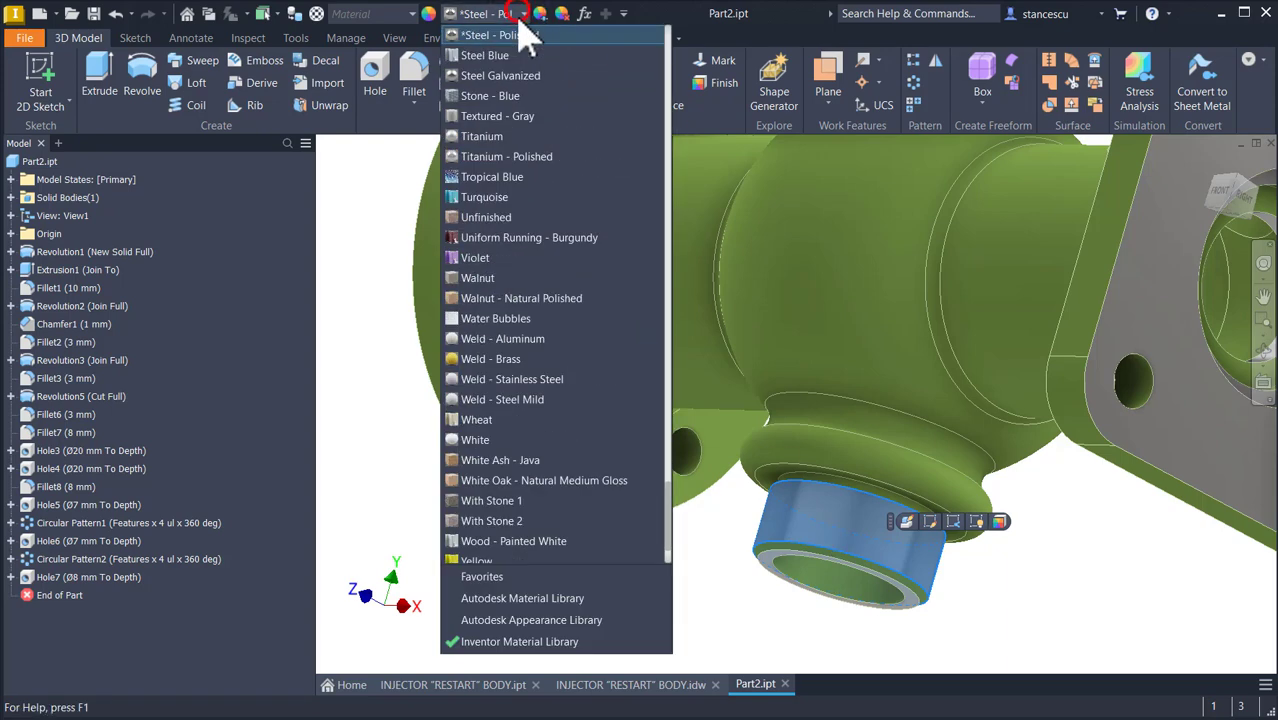
pyautogui.scroll(20, 520, 30)
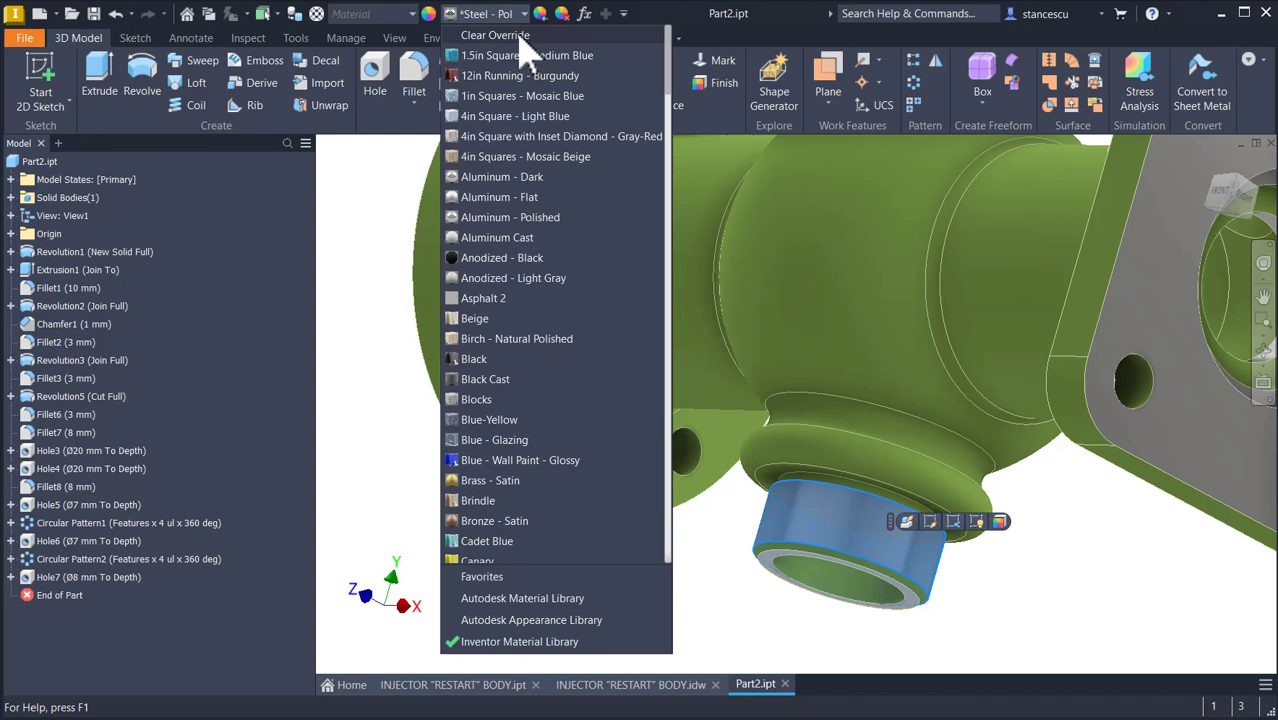
pyautogui.click(518, 38)
pyautogui.click(708, 625)
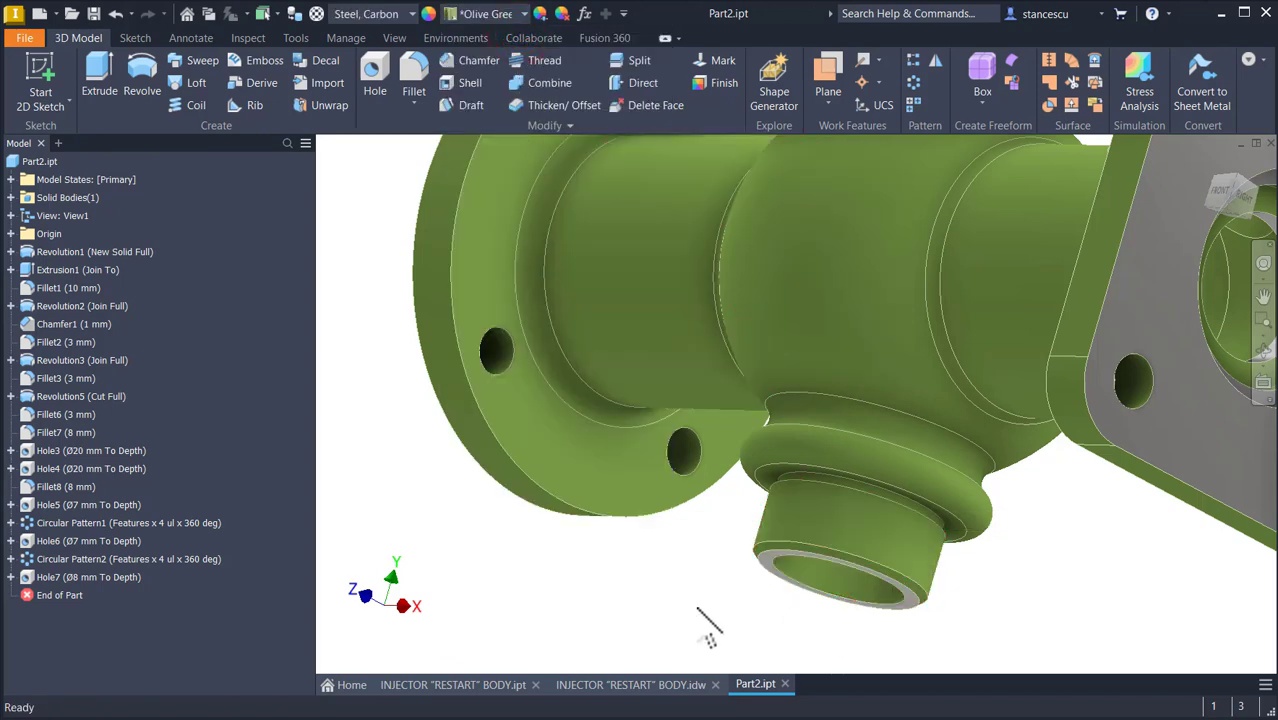
# Step: Add a full-depth ISO Pipe Threads G 3/4 class A thread to the lower neck's outer cylindrical face, then restore the home view
pyautogui.click(541, 63)
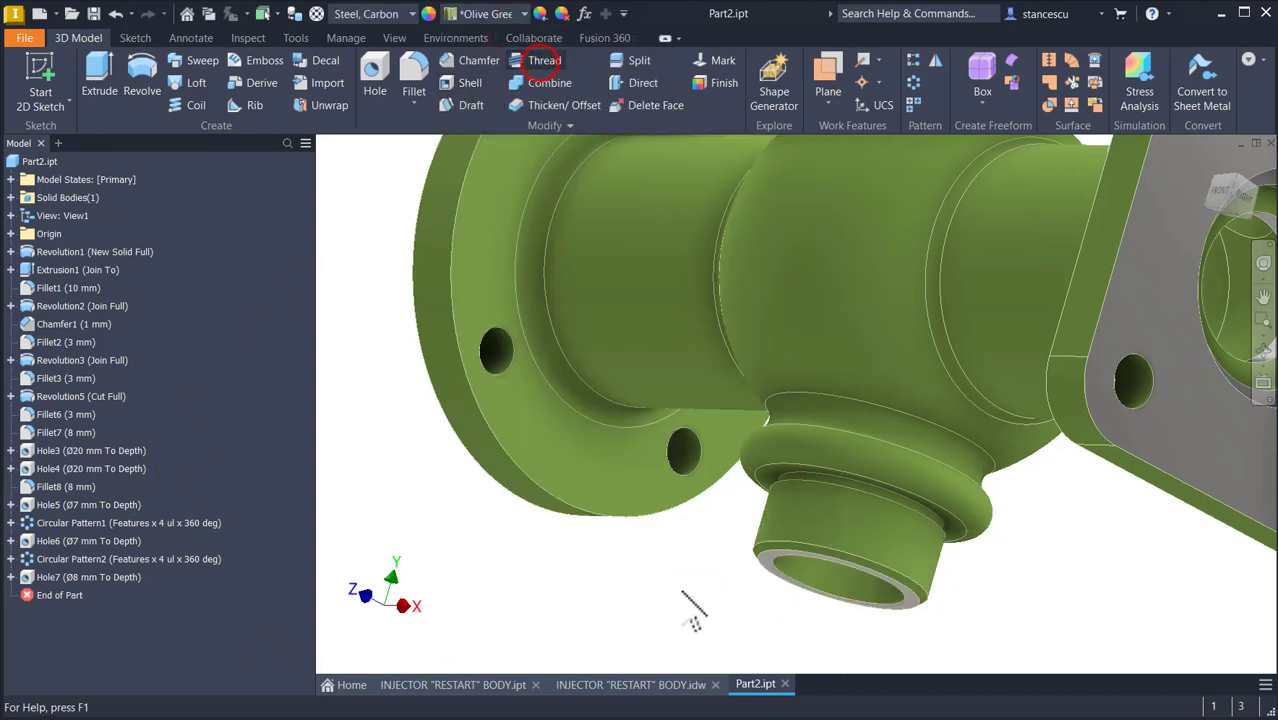
pyautogui.click(814, 523)
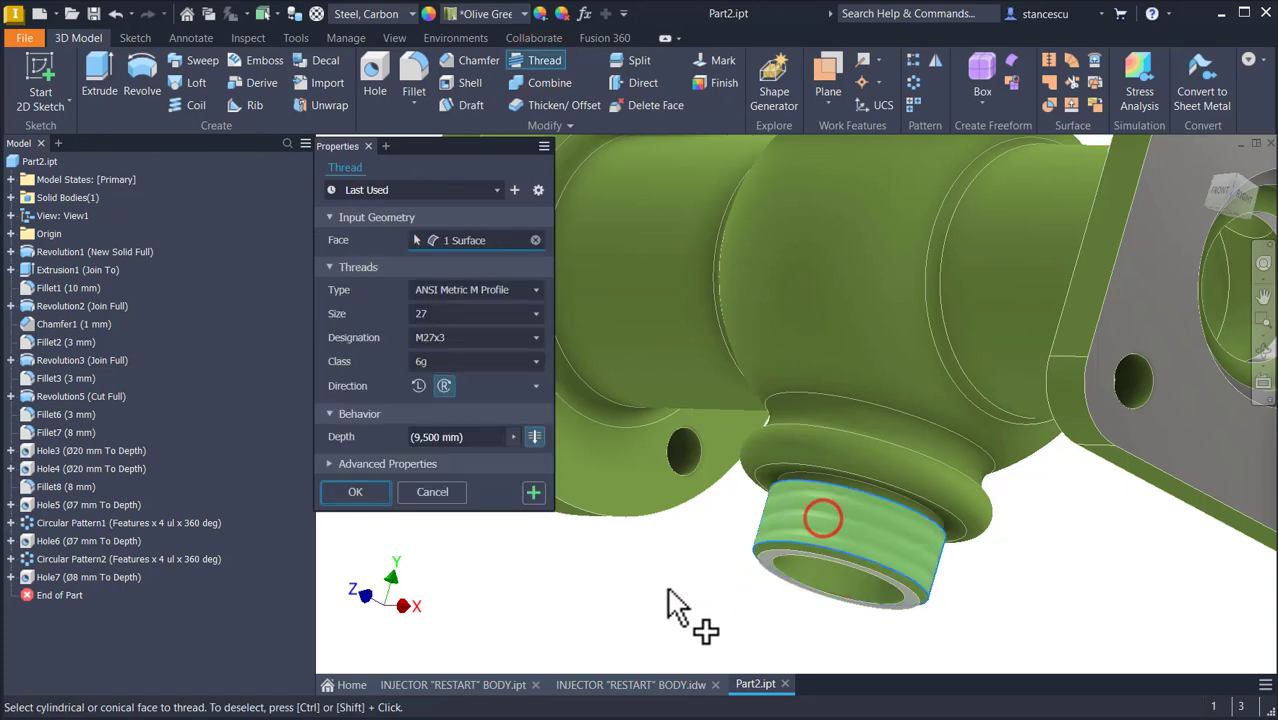
pyautogui.click(456, 291)
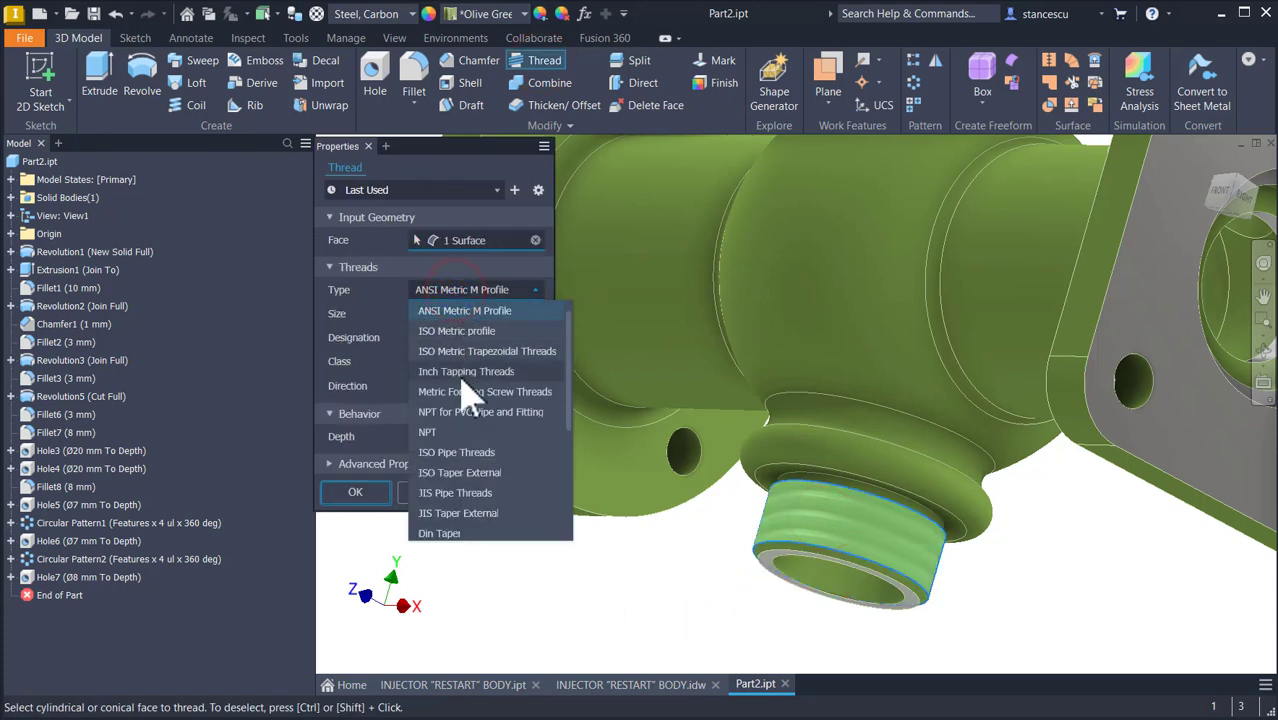
pyautogui.click(456, 455)
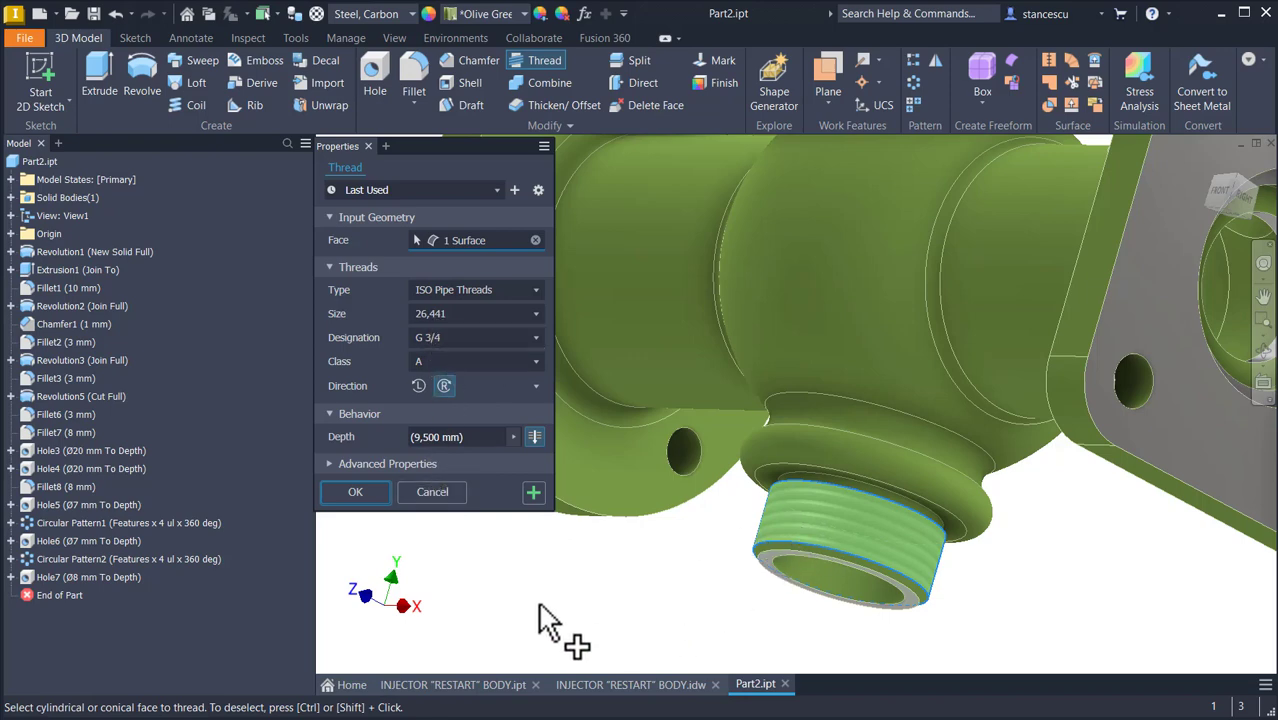
pyautogui.click(372, 492)
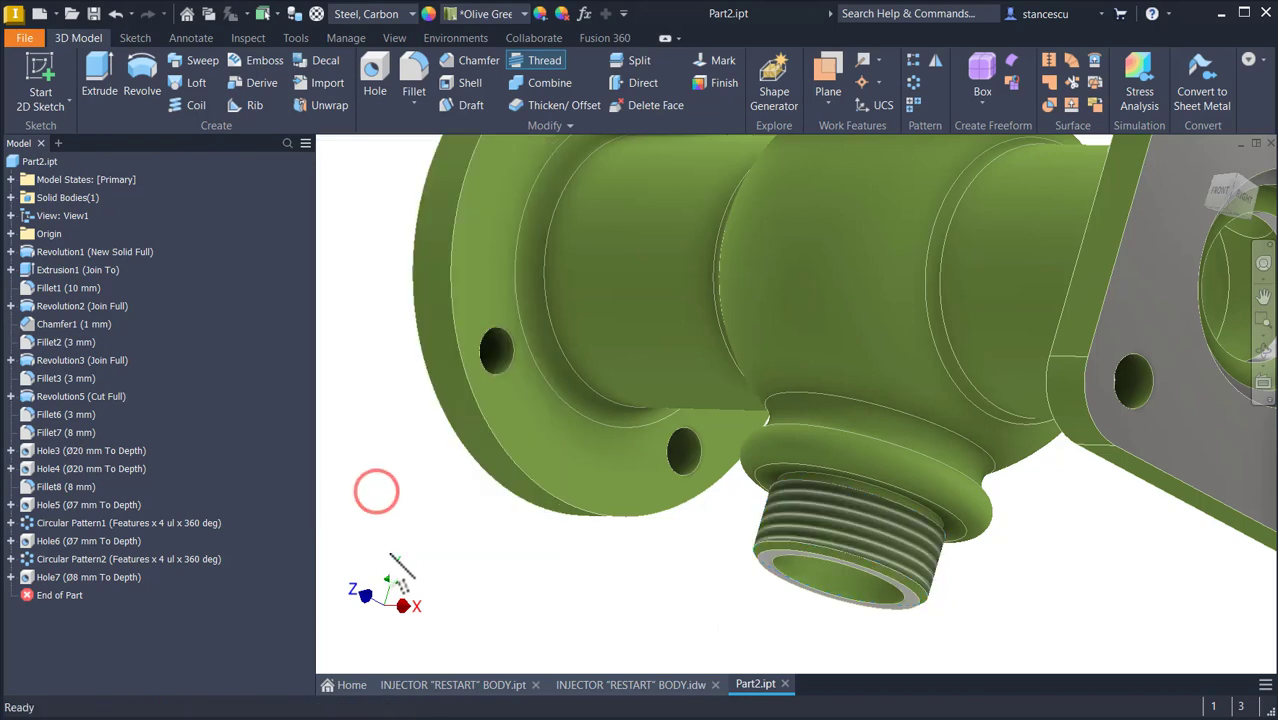
pyautogui.press('F6')
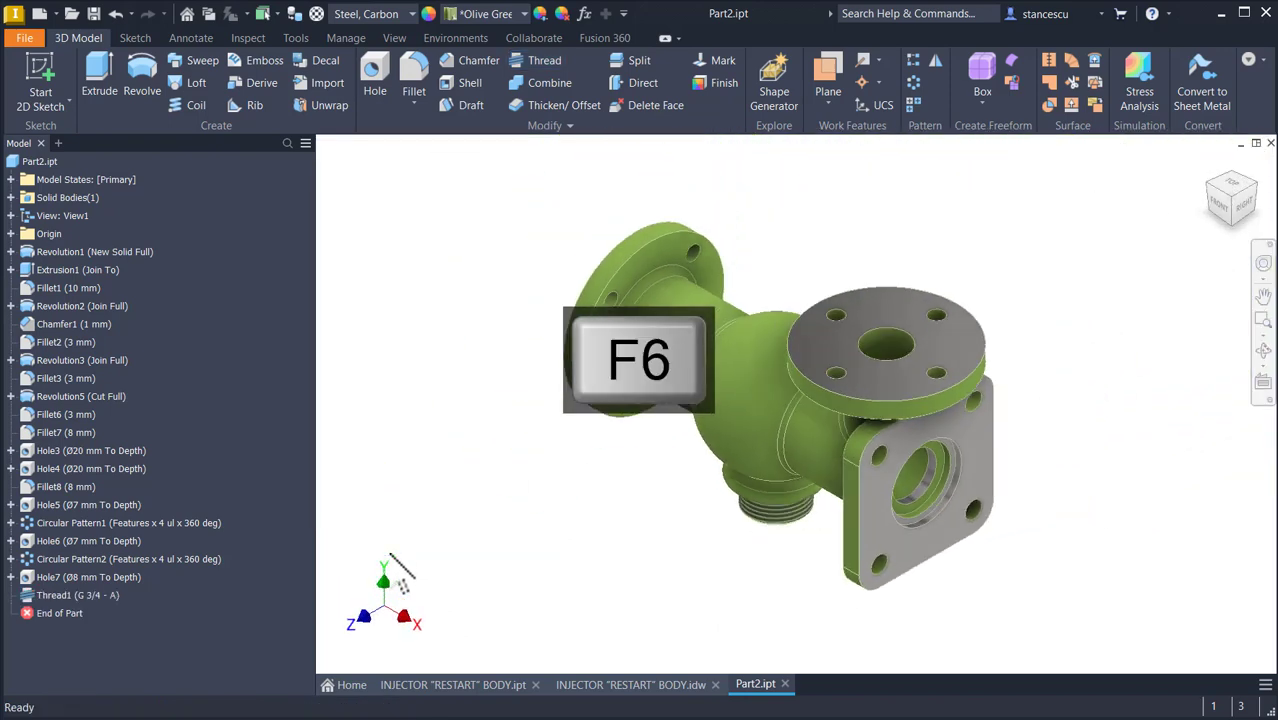